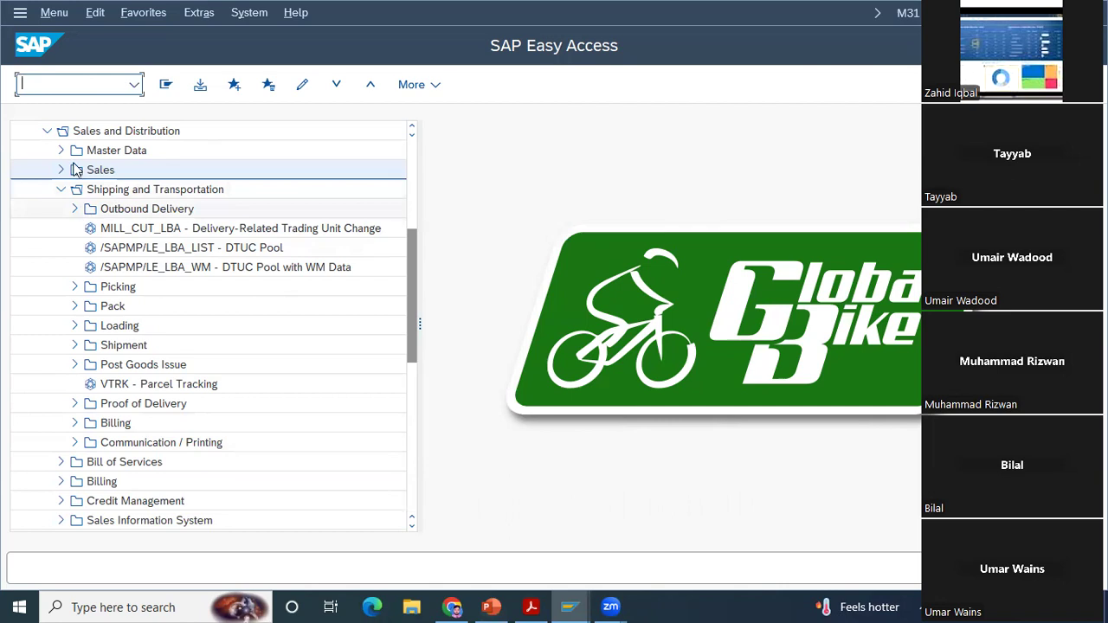
# Step: Expand the Sales and Quotation folders under Sales and Distribution and open the VA23 - Display transaction
pyautogui.doubleClick(411, 129)
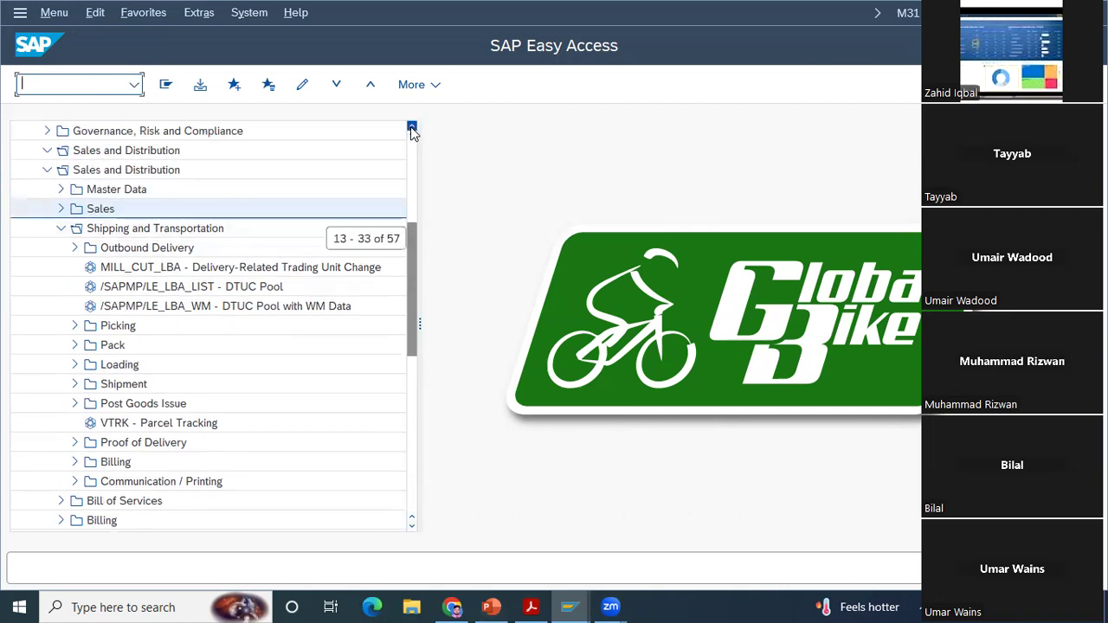
pyautogui.click(60, 211)
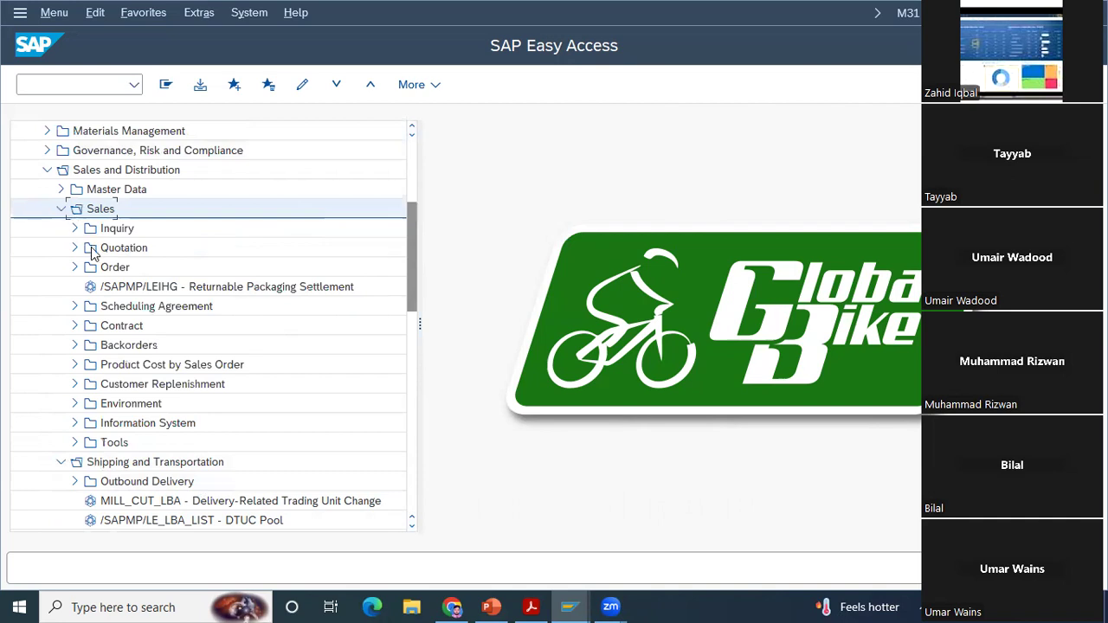
pyautogui.click(75, 248)
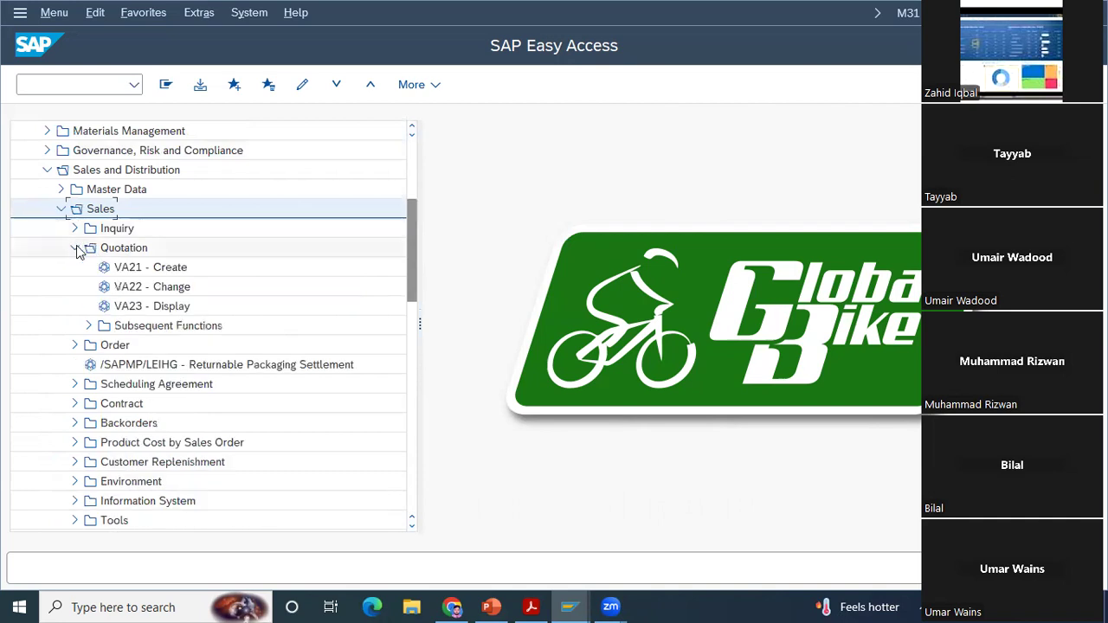
pyautogui.click(137, 308)
pyautogui.doubleClick(136, 307)
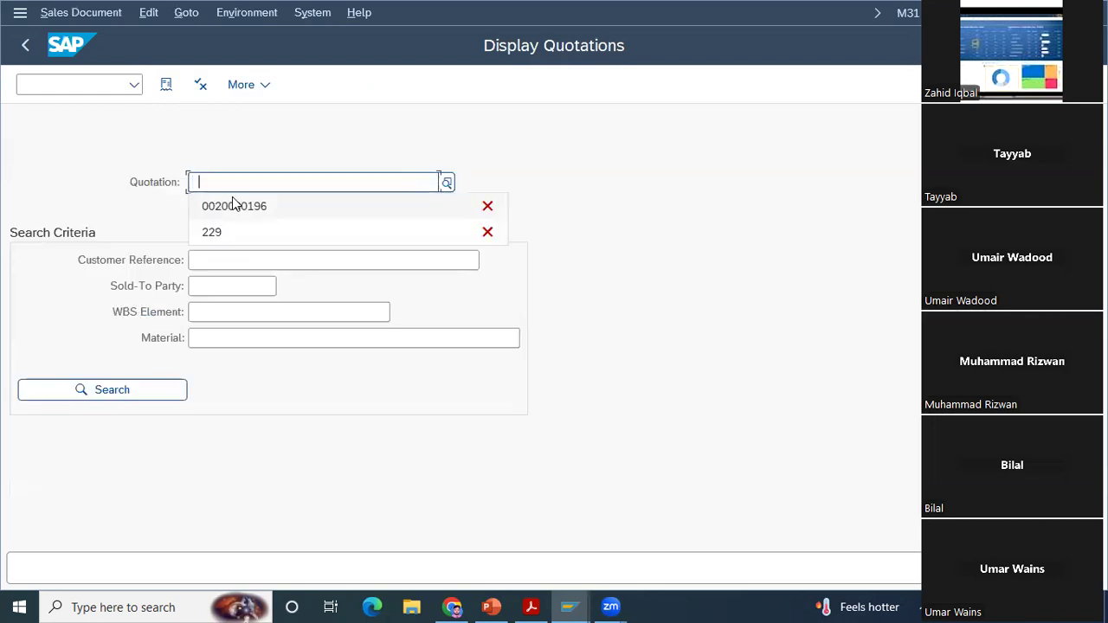
# Step: Display the overview of the first quotation suggested from the entry history, and return to the initial Display Quotations screen
pyautogui.click(232, 205)
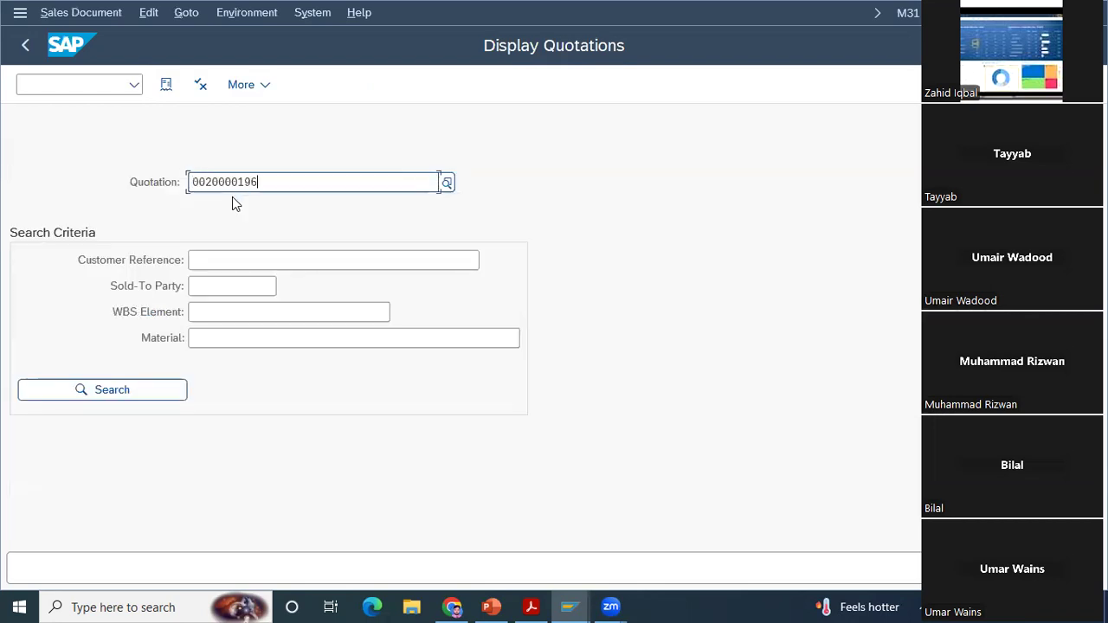
pyautogui.press('Return')
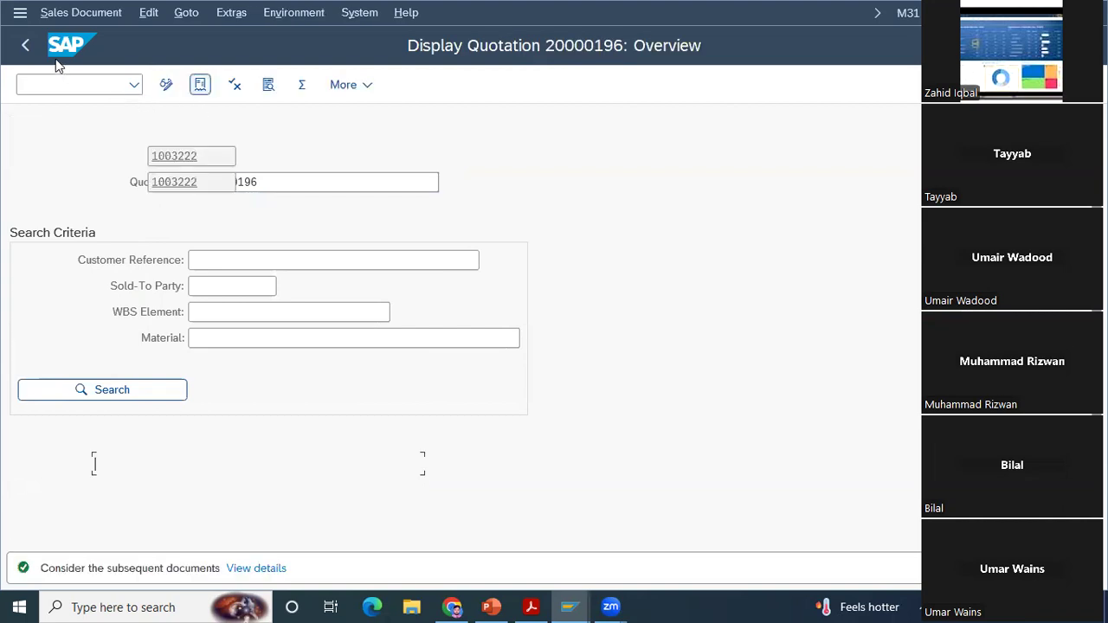
pyautogui.click(26, 48)
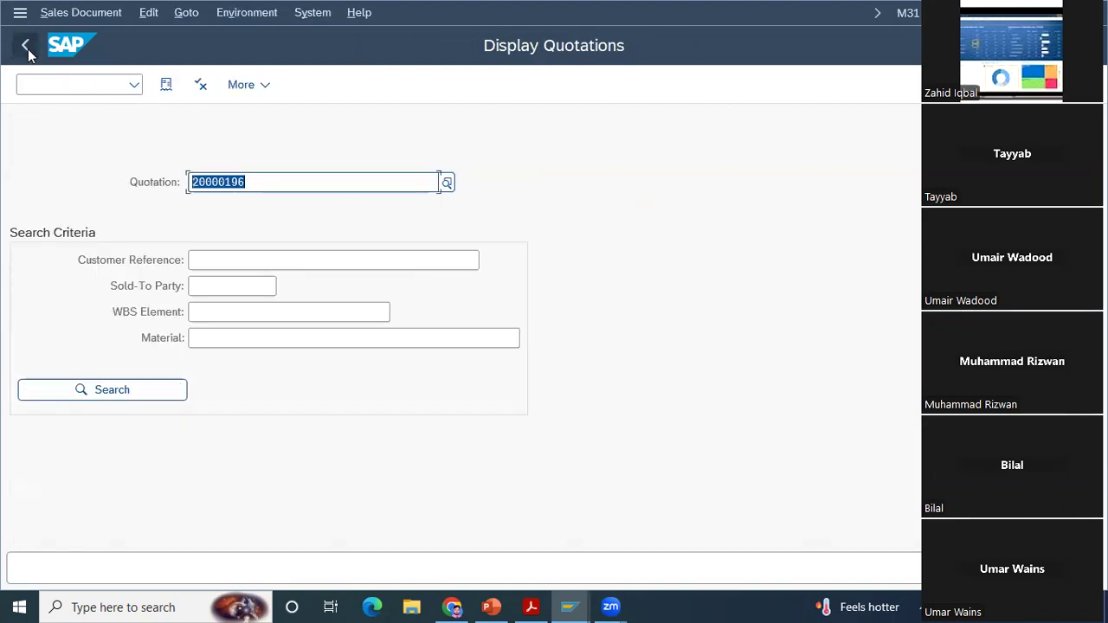
# Step: Issue output for the entered quotation and open the print preview of its BSQL Quotation message
pyautogui.click(85, 14)
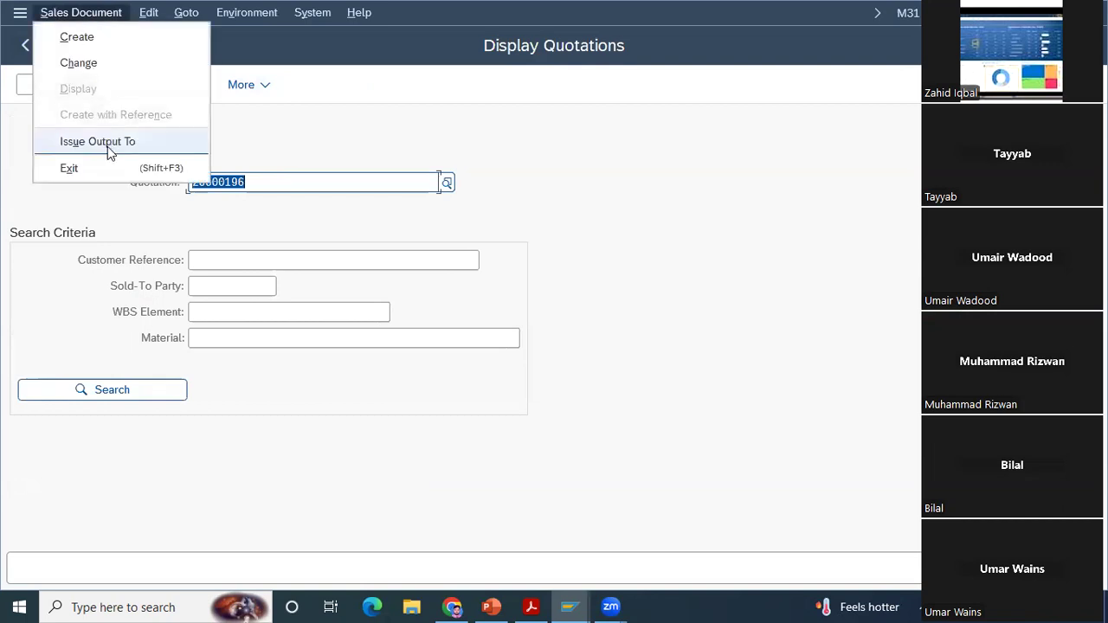
pyautogui.click(523, 90)
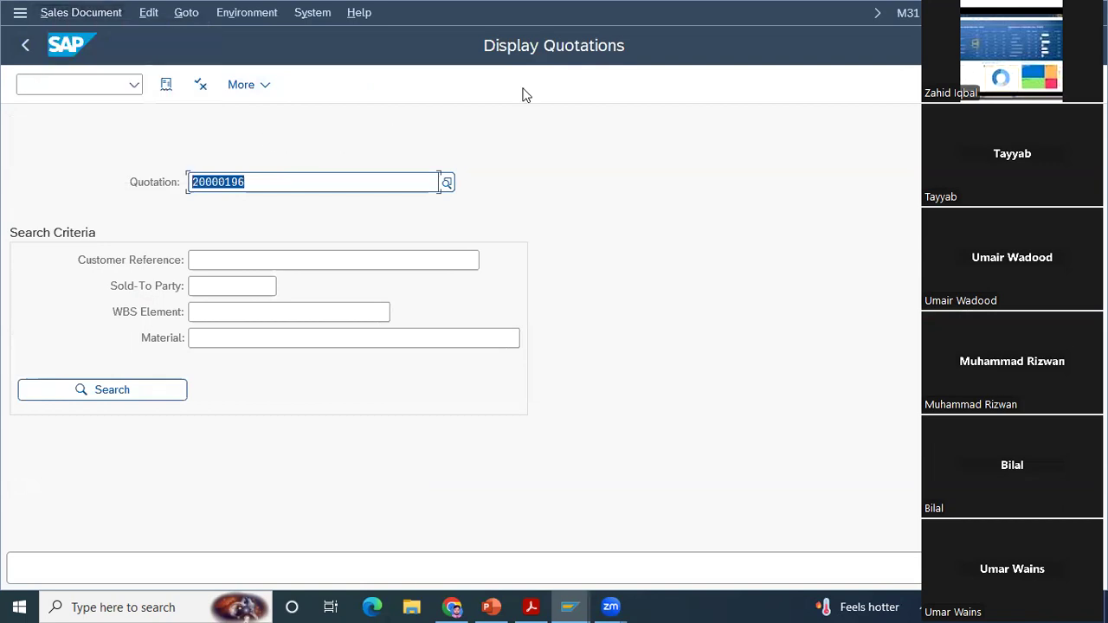
pyautogui.click(105, 14)
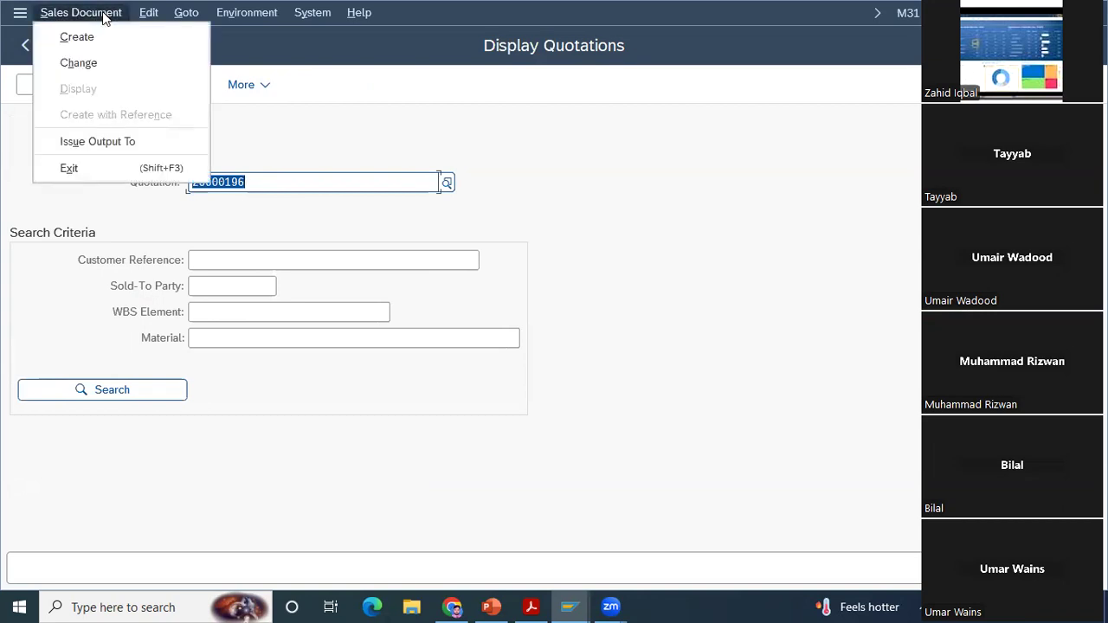
pyautogui.click(106, 139)
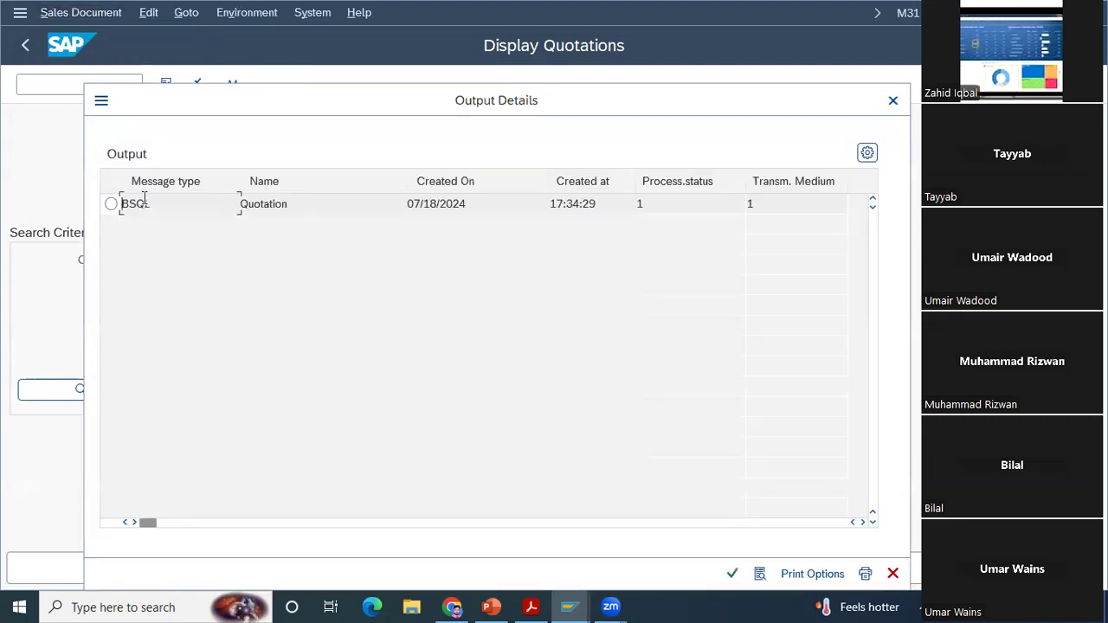
pyautogui.click(111, 204)
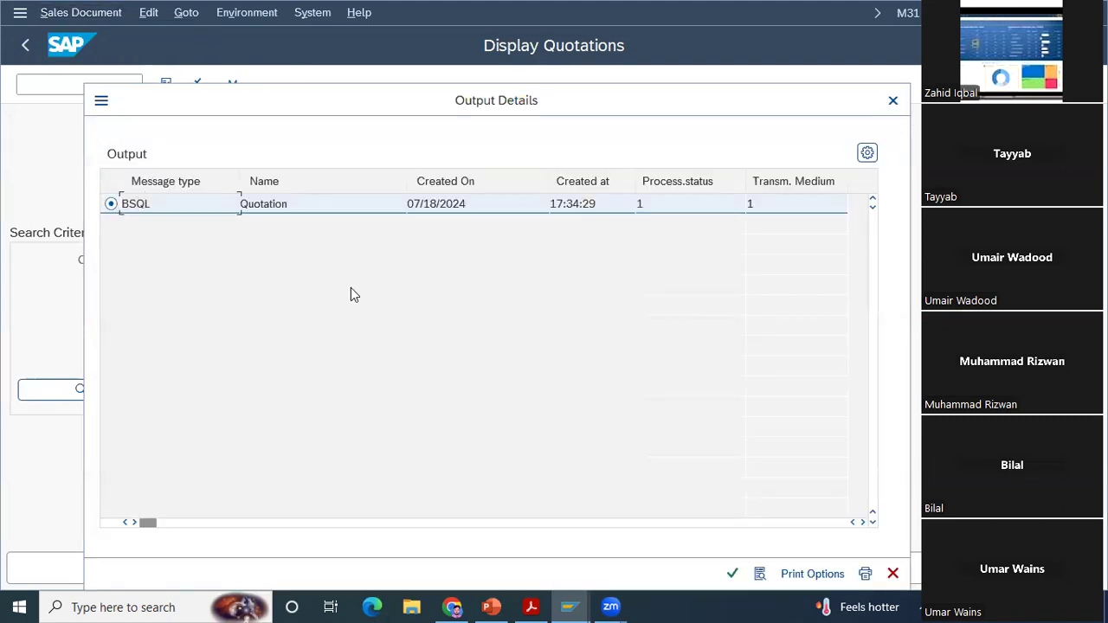
pyautogui.click(760, 575)
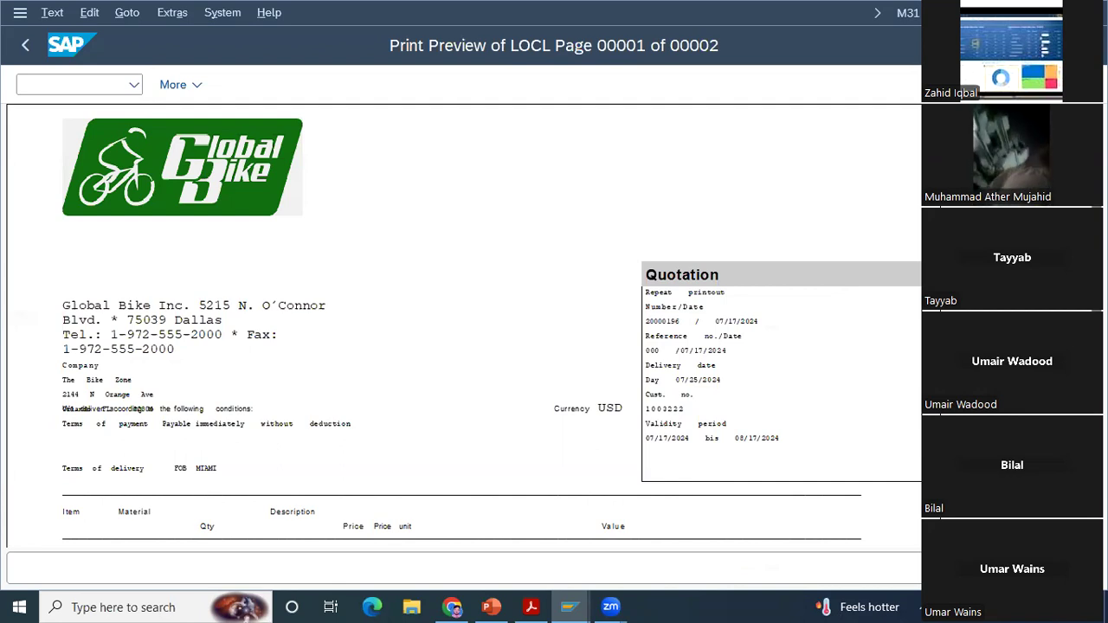
# Step: Examine the previewed quotation from header to item prices, and leave the preview and output details for the SAP Easy Access menu
pyautogui.scroll(-3, 465, 323)
pyautogui.scroll(-3, 464, 322)
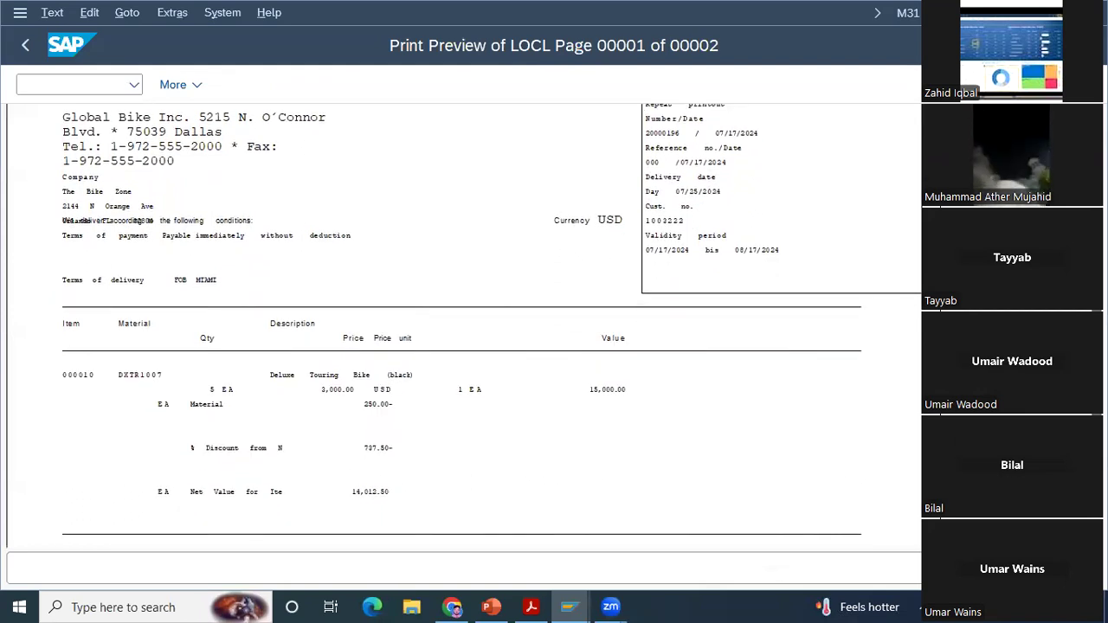
pyautogui.scroll(-3, 464, 322)
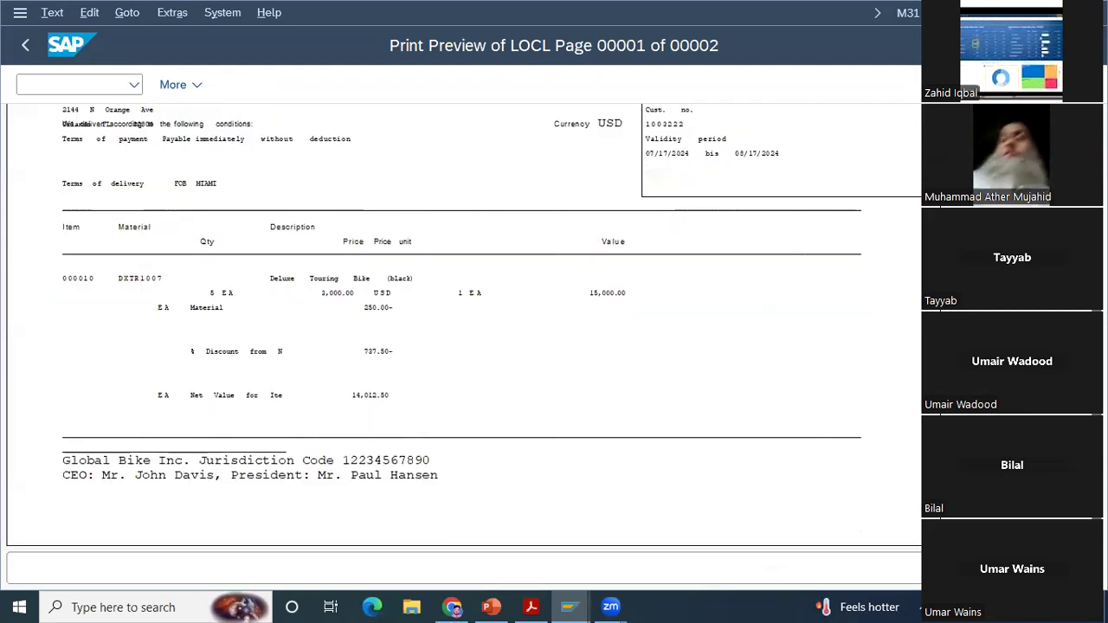
pyautogui.scroll(5, 464, 326)
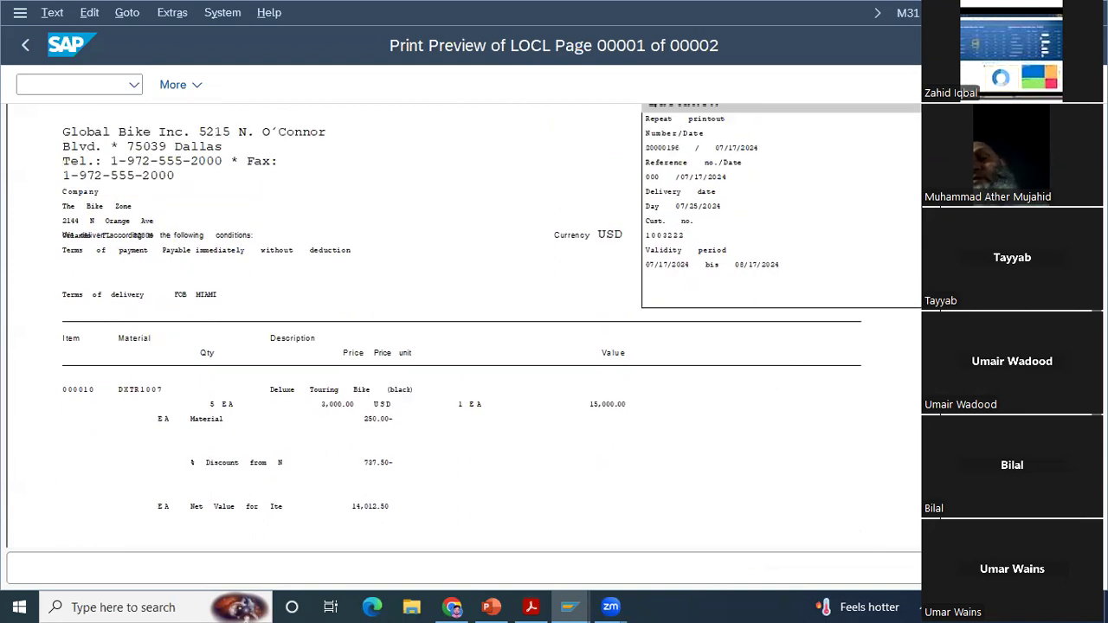
pyautogui.scroll(3, 464, 322)
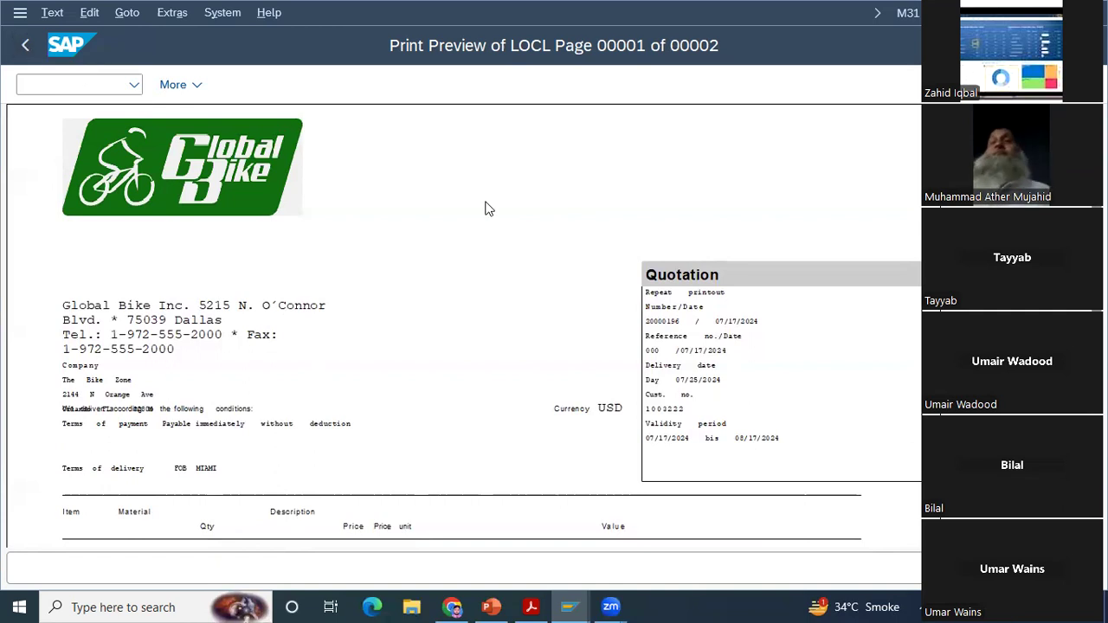
pyautogui.click(25, 49)
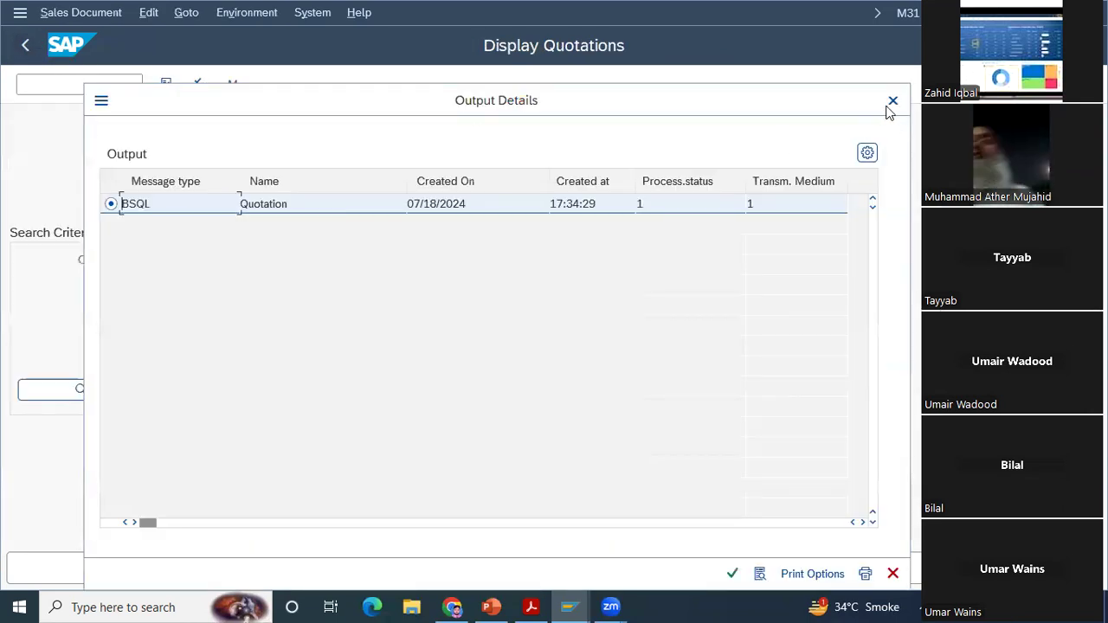
pyautogui.click(893, 104)
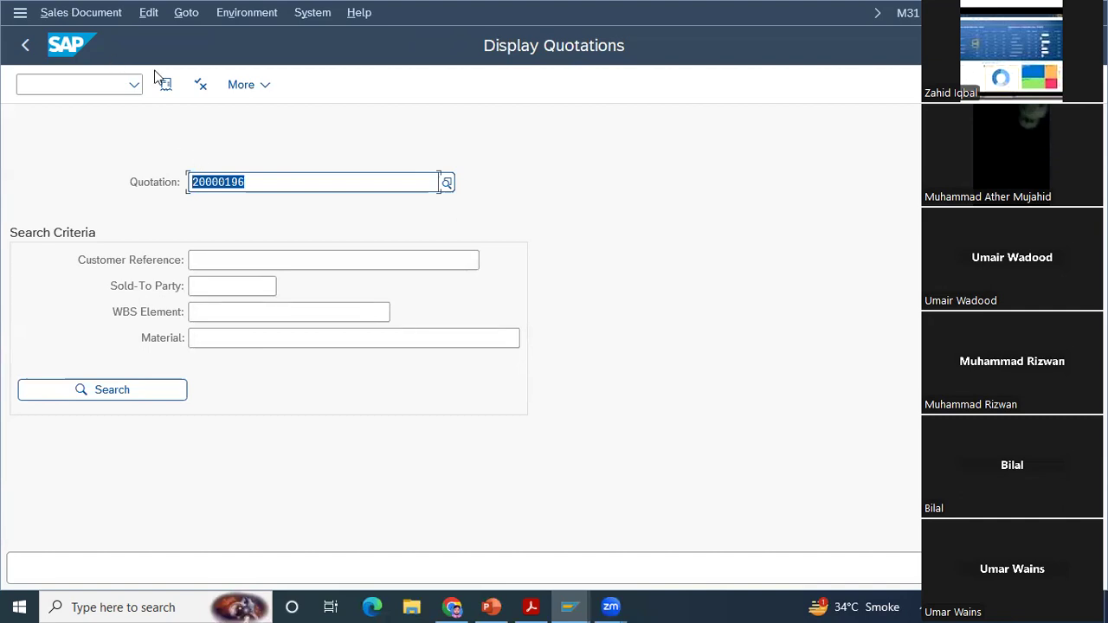
pyautogui.click(26, 48)
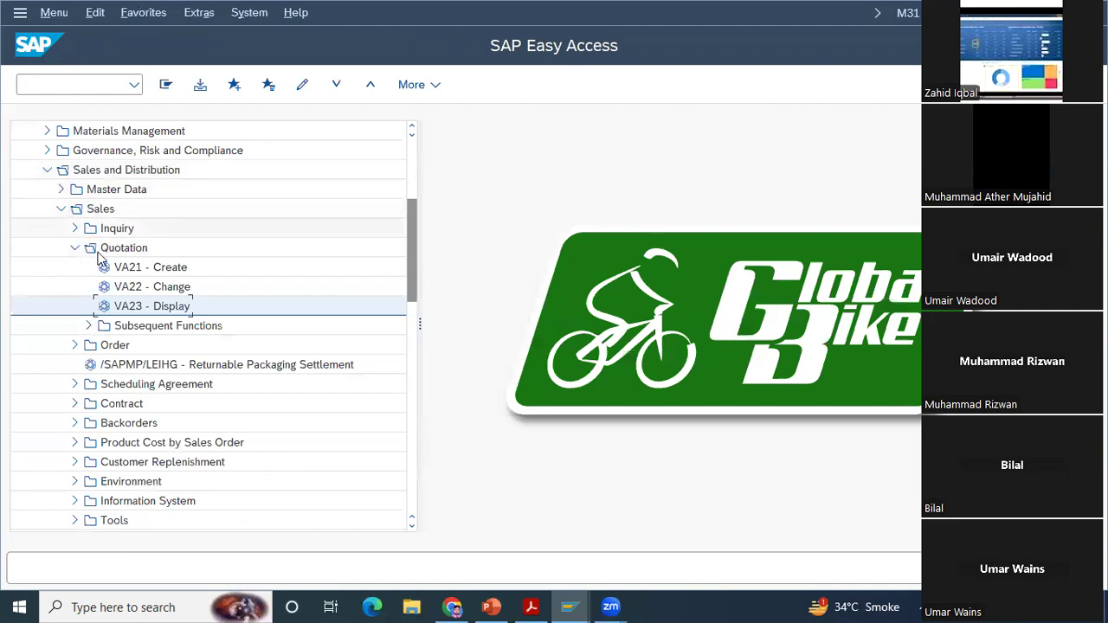
# Step: Reopen VA23 - Display and bring up the print preview of the same quotation's BSQL output
pyautogui.doubleClick(139, 310)
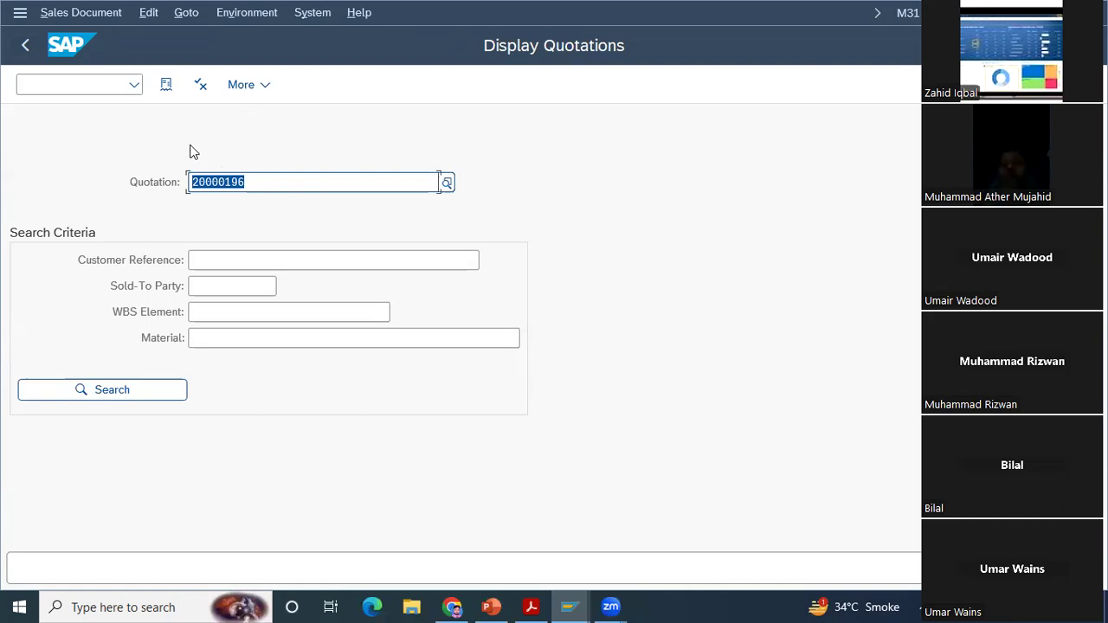
pyautogui.click(81, 12)
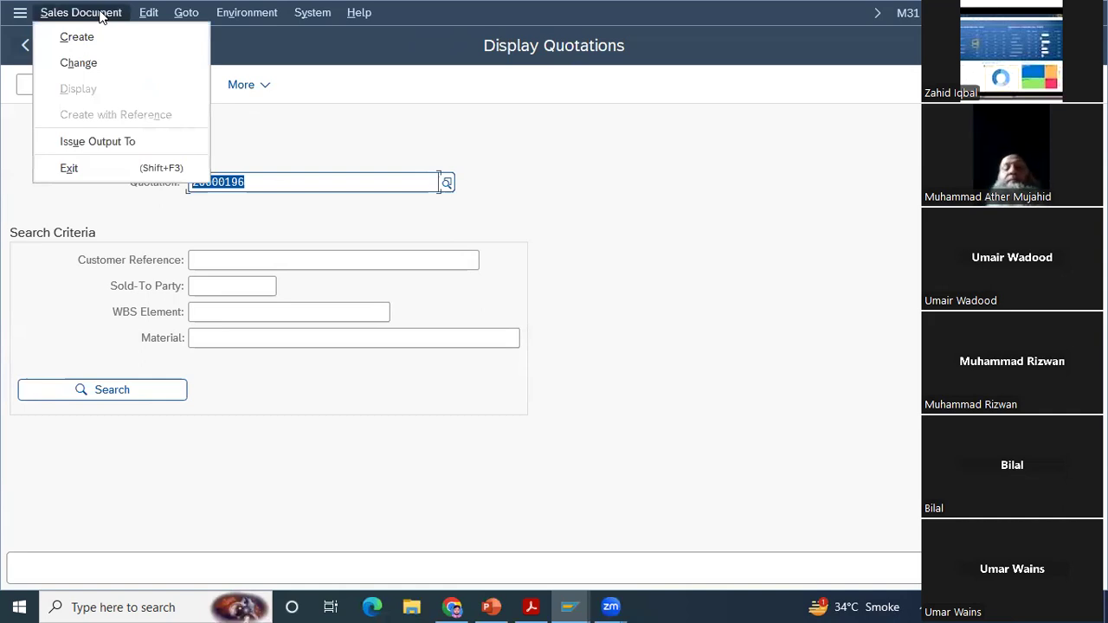
pyautogui.click(100, 141)
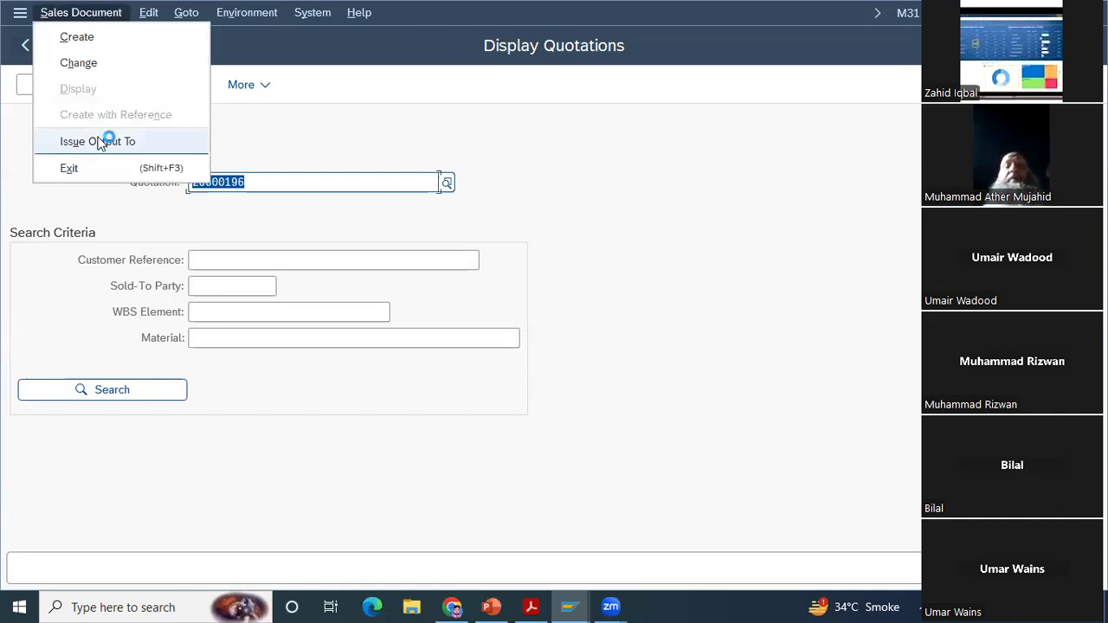
pyautogui.click(110, 204)
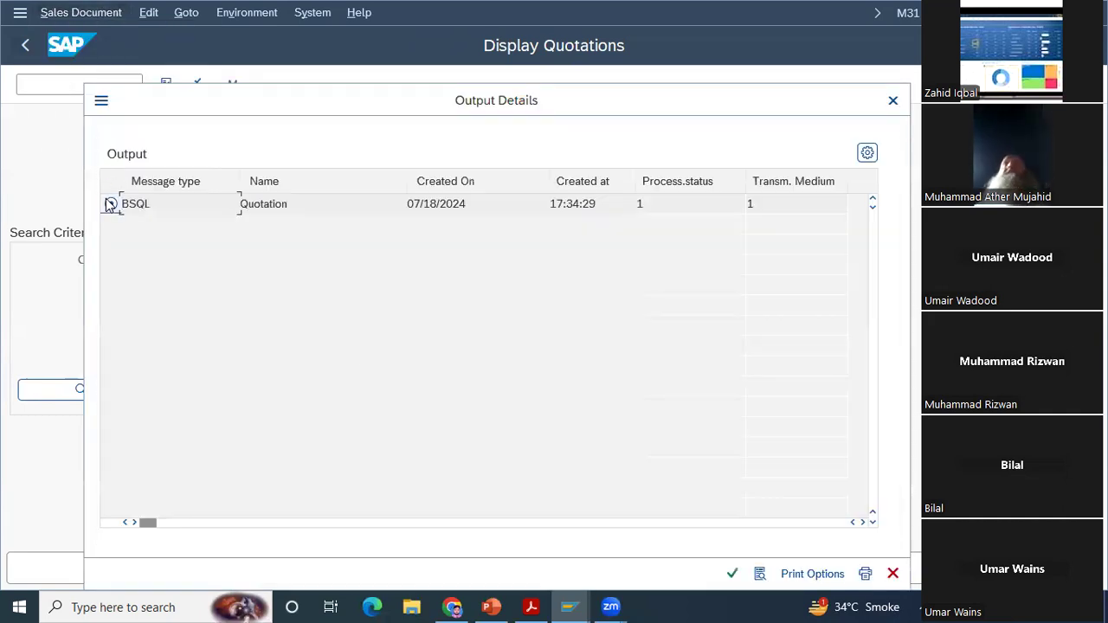
pyautogui.click(760, 574)
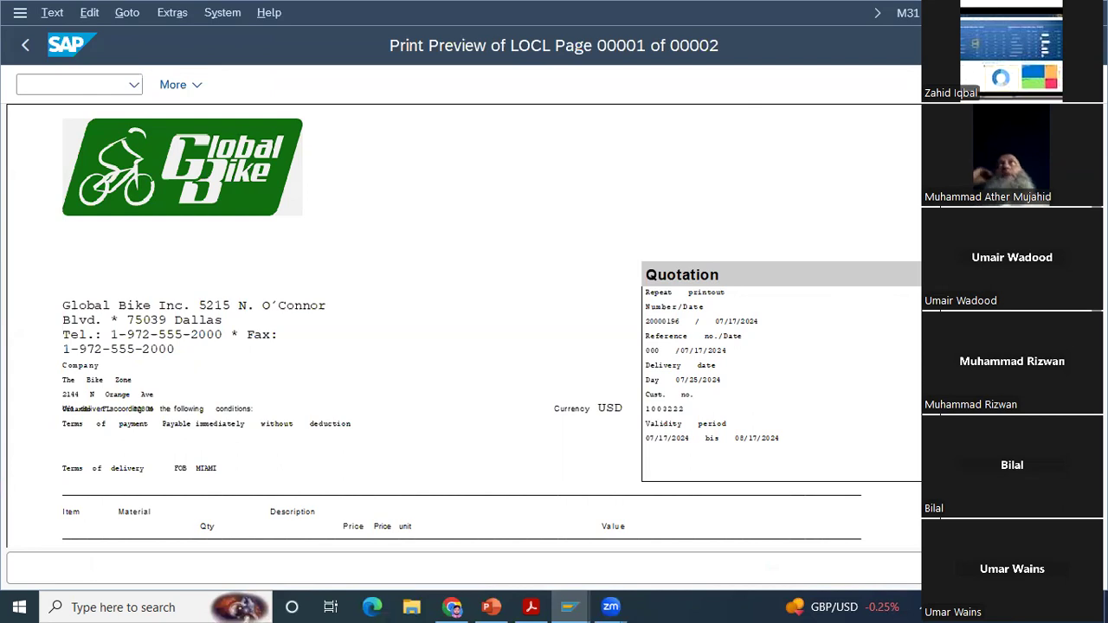
# Step: Review the quotation printout's conditions, item pricing and footer once more, and exit back to the SAP Easy Access menu
pyautogui.scroll(-1, 465, 322)
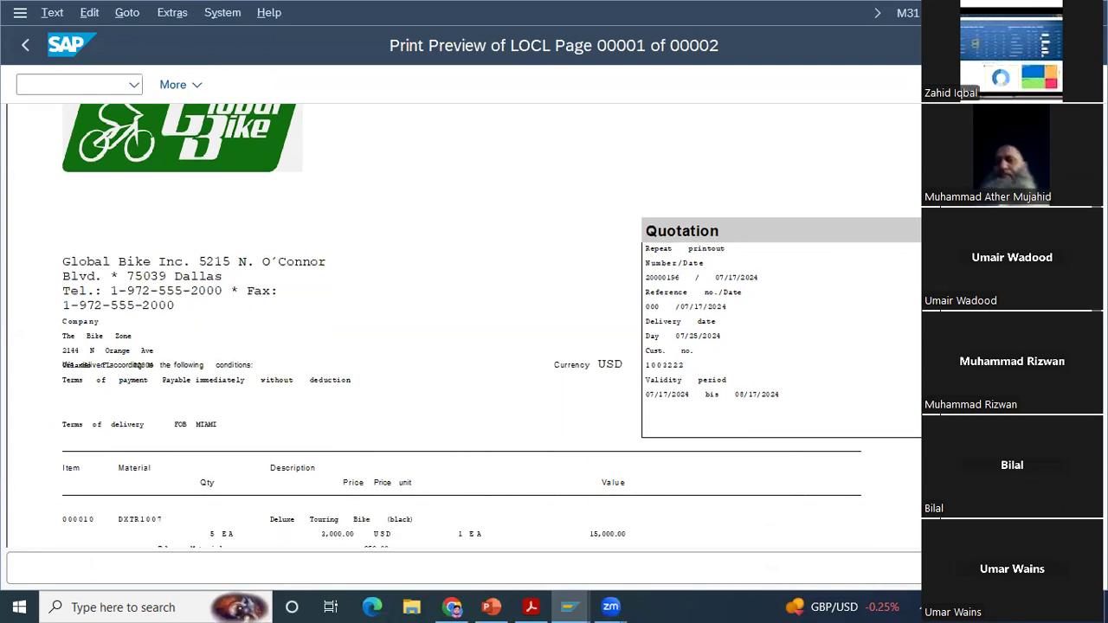
pyautogui.scroll(-4, 465, 327)
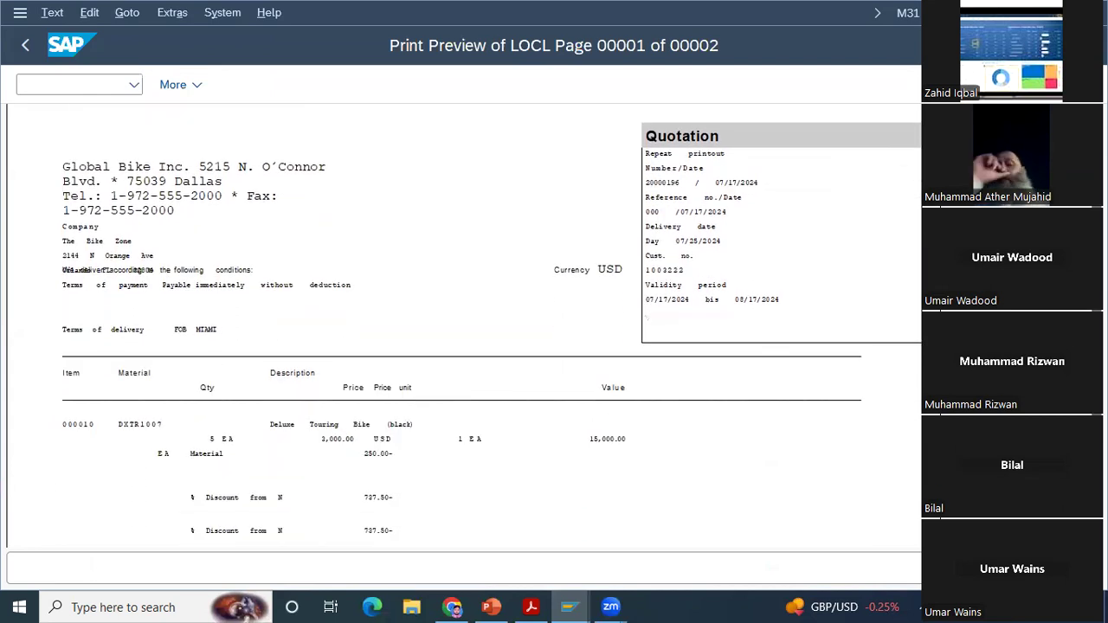
pyautogui.scroll(-2, 465, 326)
pyautogui.scroll(3, 466, 327)
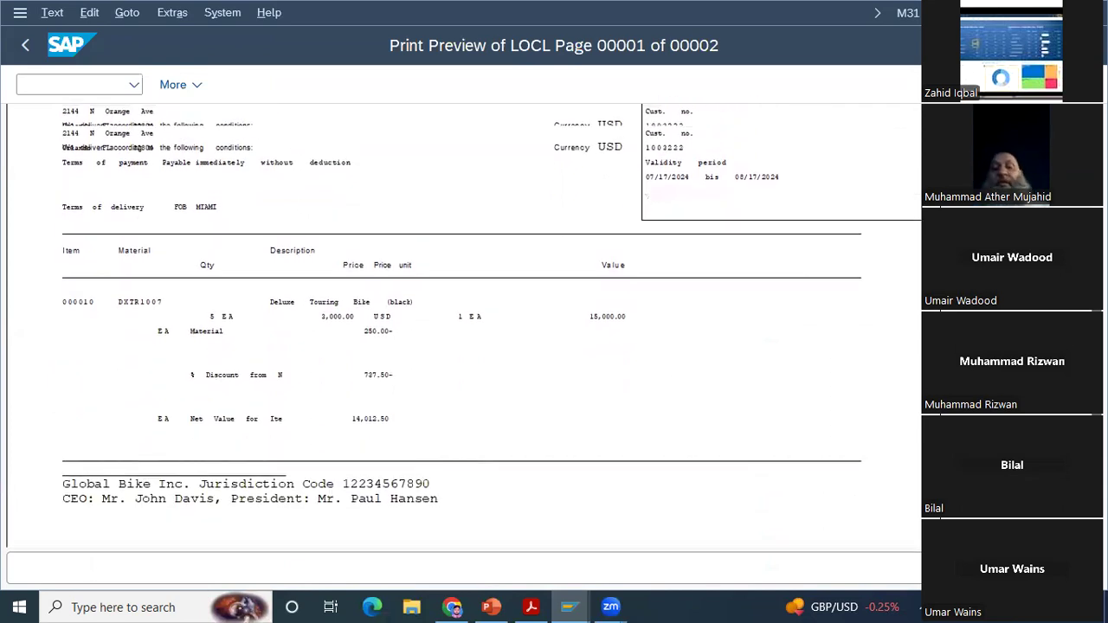
pyautogui.scroll(4, 465, 327)
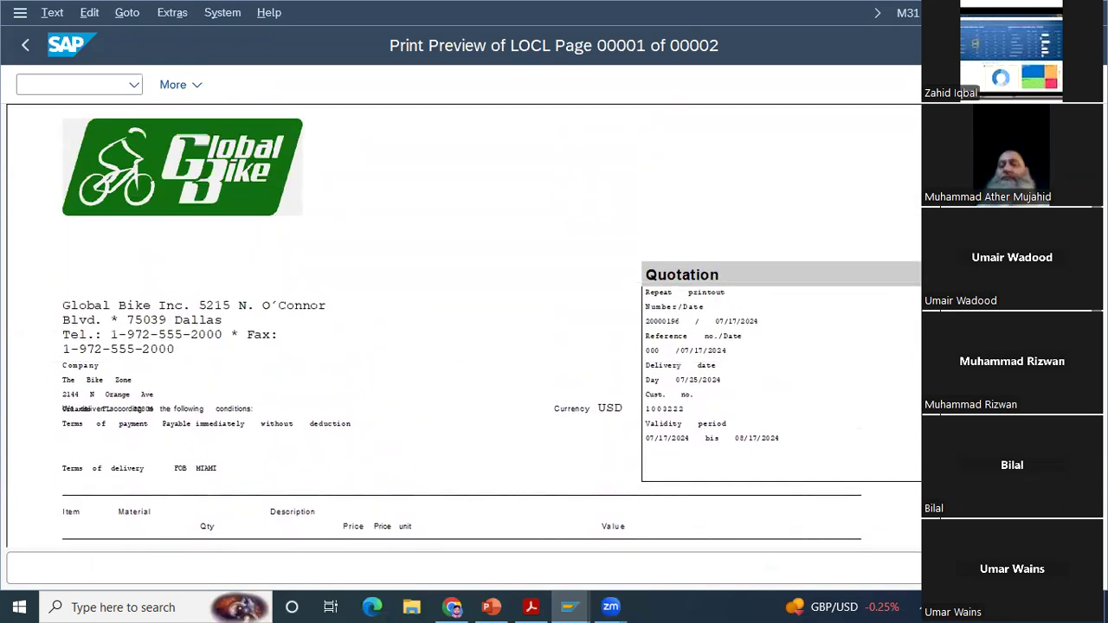
pyautogui.click(23, 47)
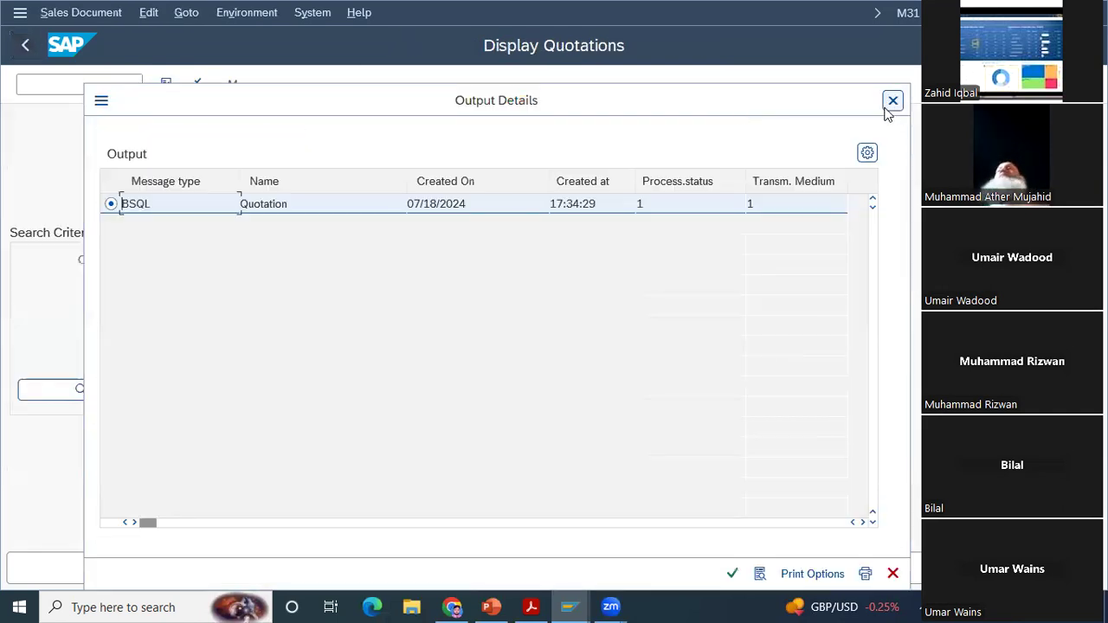
pyautogui.click(888, 110)
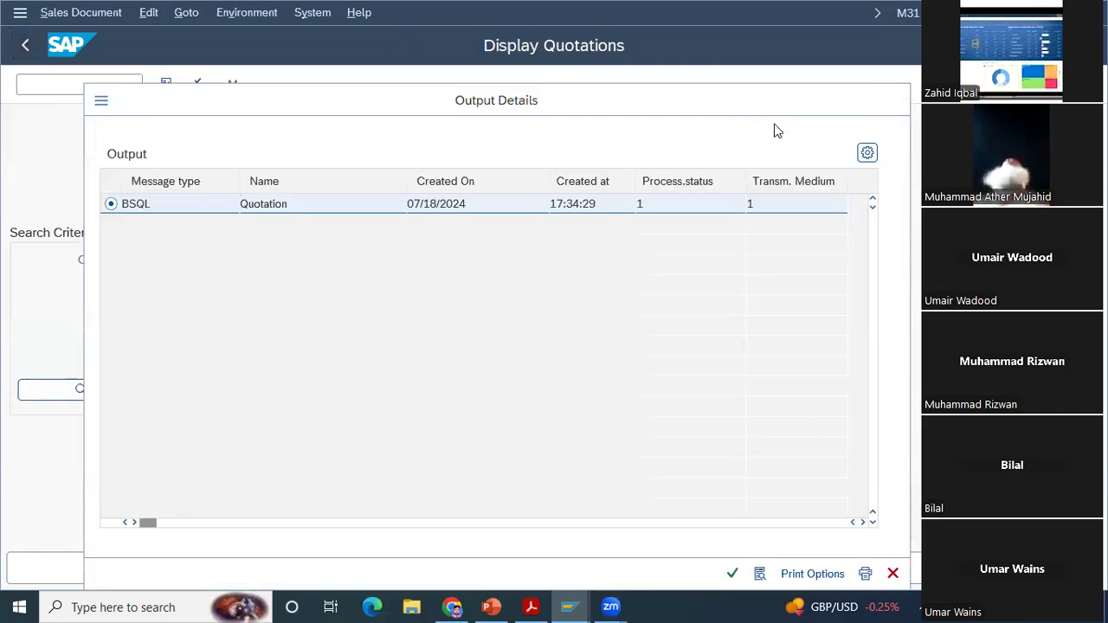
pyautogui.click(23, 54)
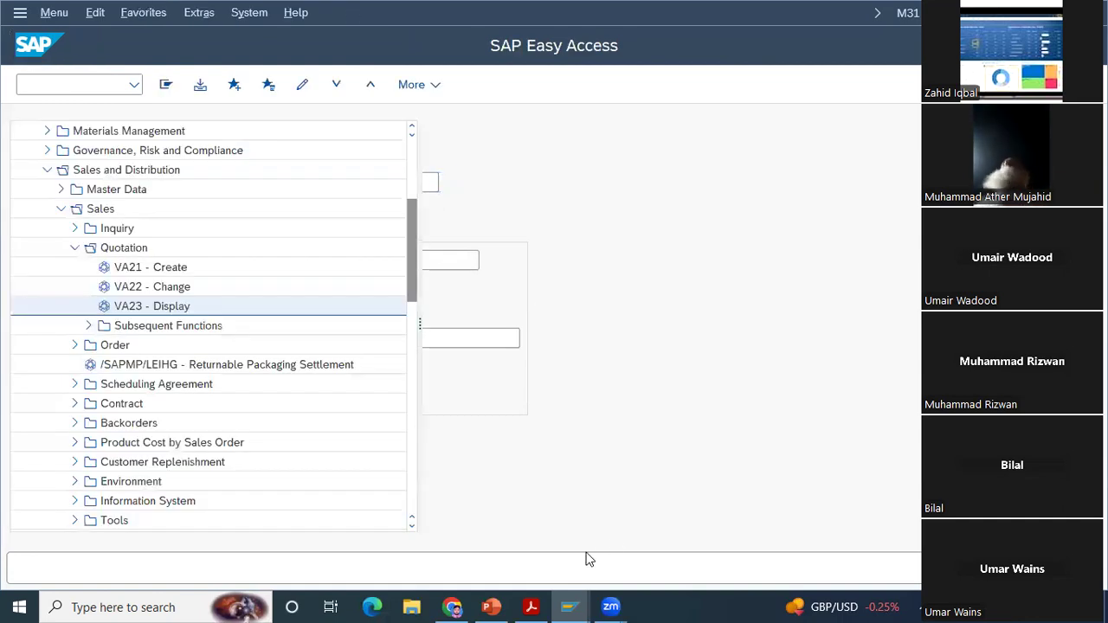
pyautogui.click(516, 516)
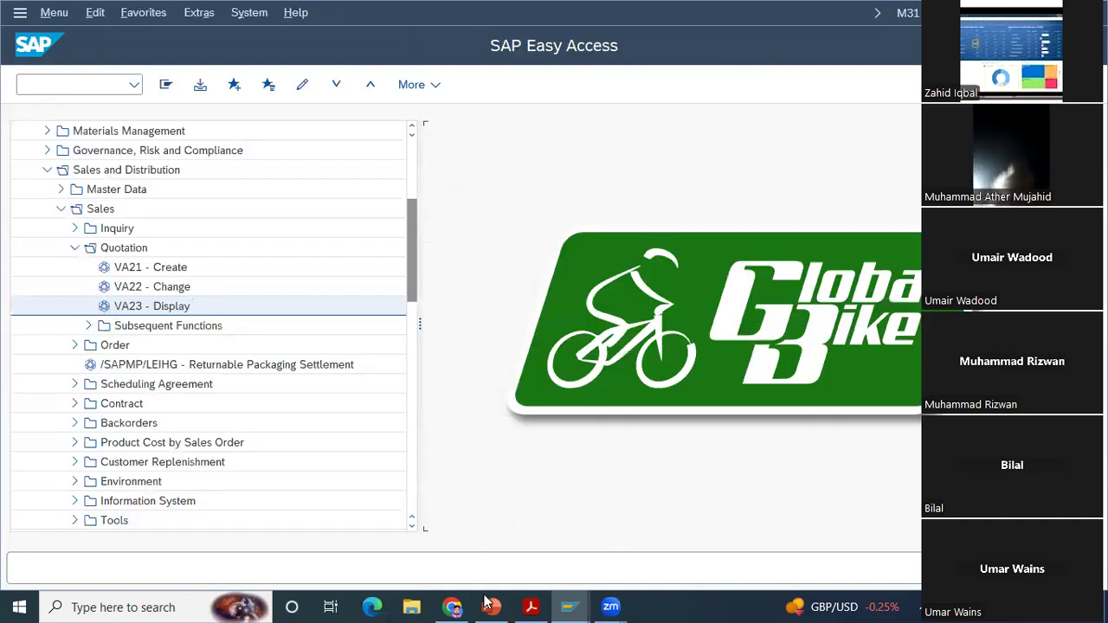
# Step: Switch to the PowerPoint deck and start the slide show from the Sales Order Process slide
pyautogui.moveTo(531, 607)
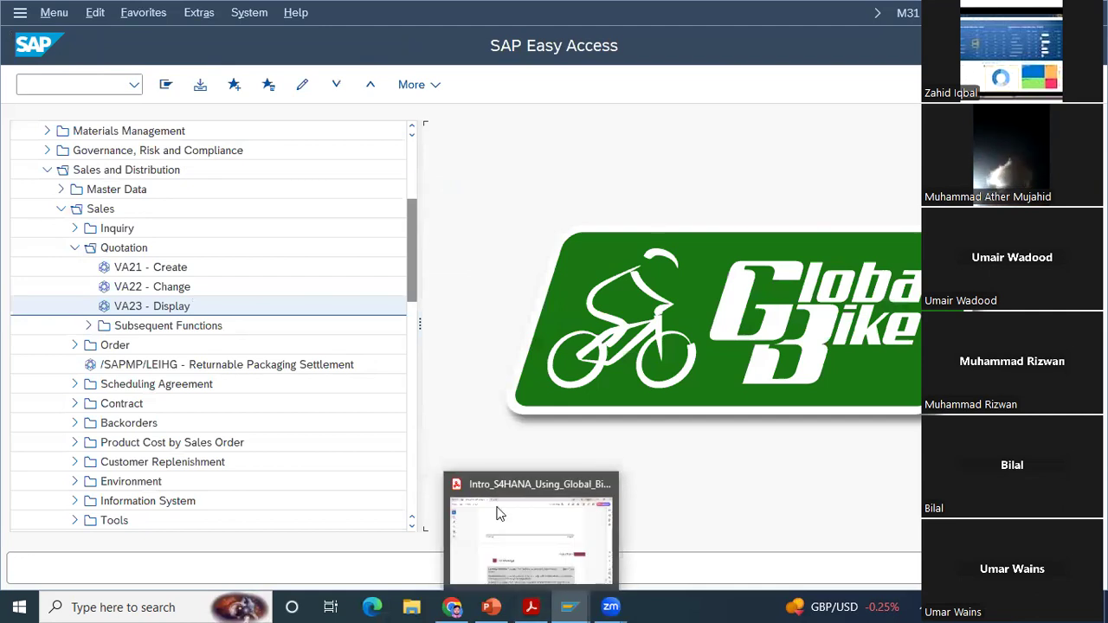
pyautogui.moveTo(492, 606)
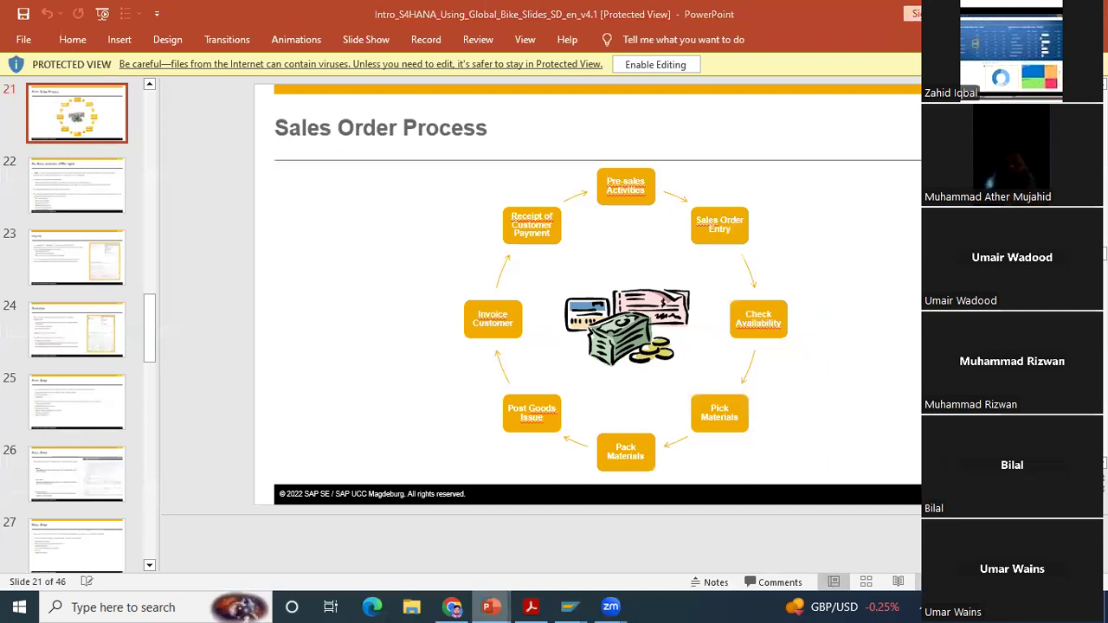
pyautogui.hotkey('shift', 'F5')
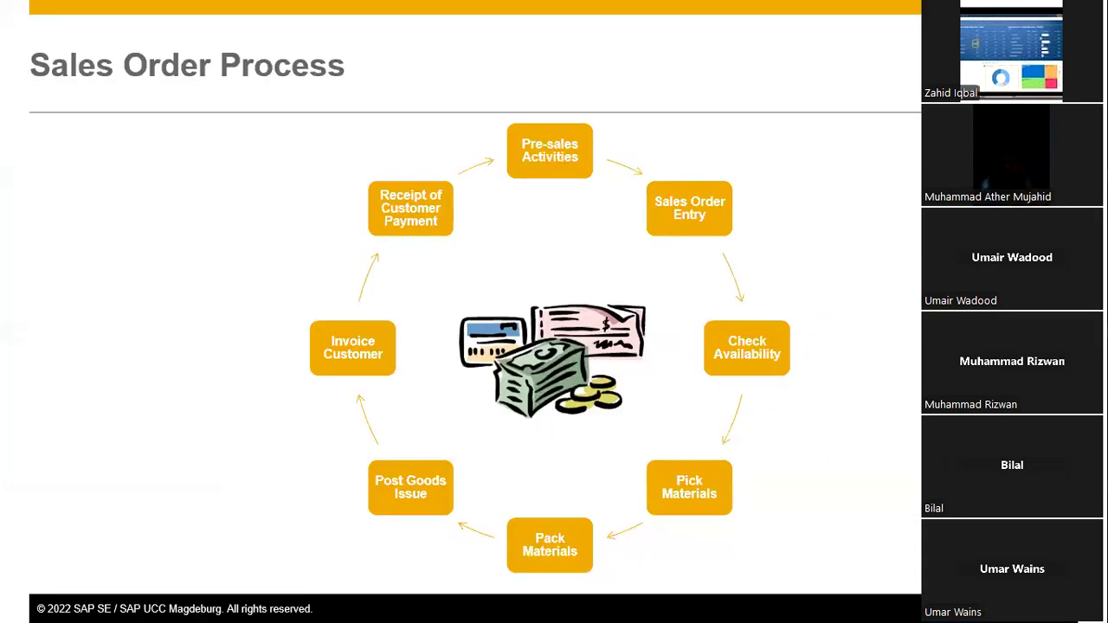
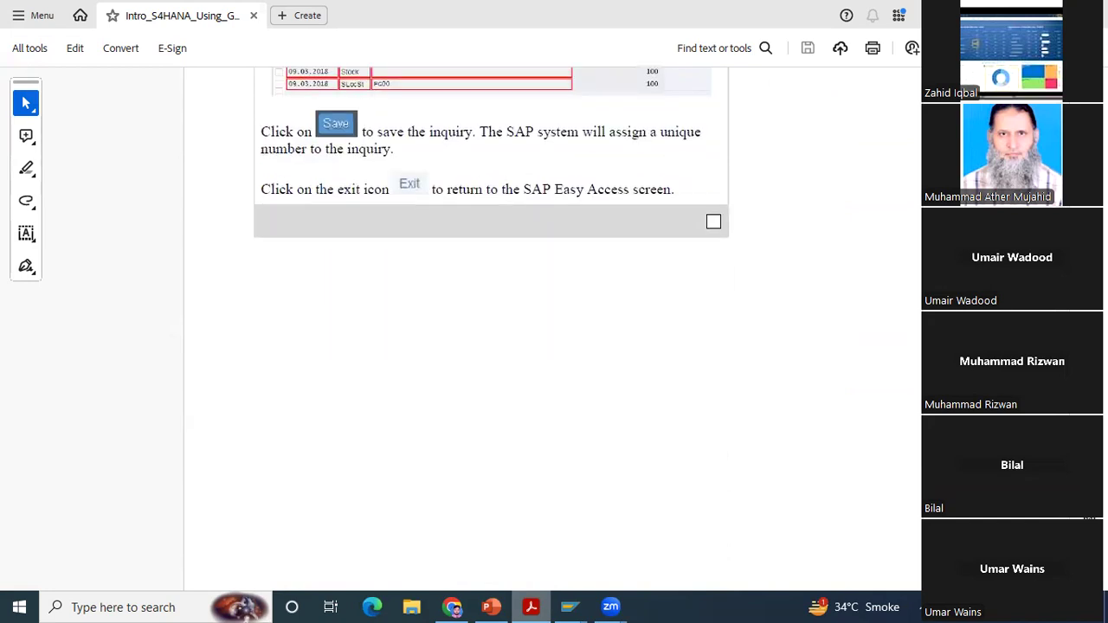
# Step: Skim the case study PDF from Step 5: Create Customer Quotation through to the menu path of Step 9: Start Delivery Process
pyautogui.scroll(-20, 555, 330)
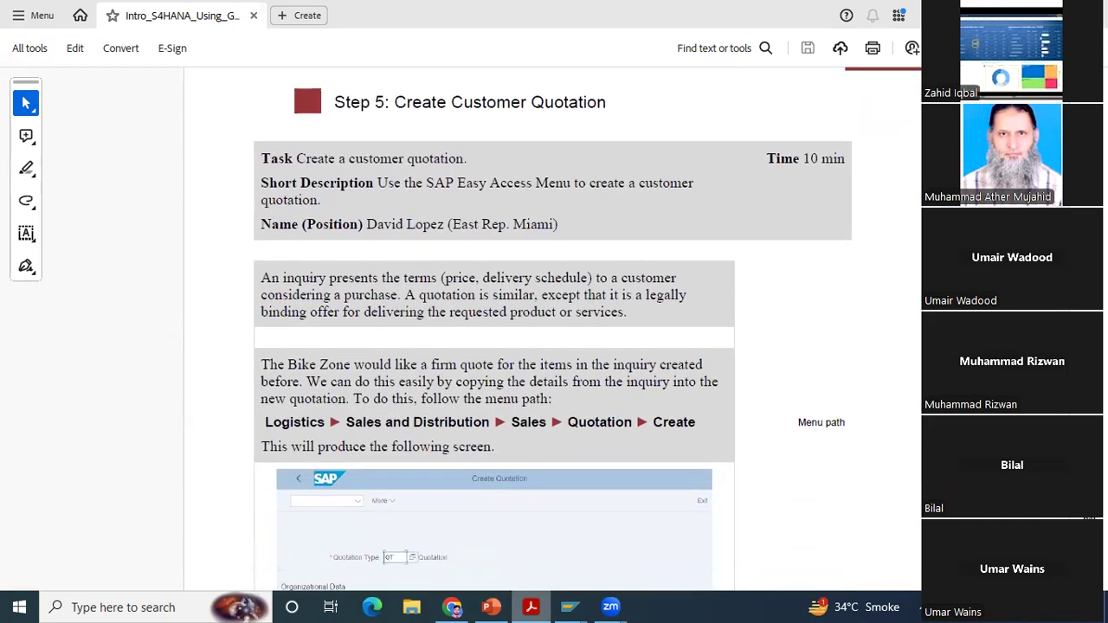
pyautogui.scroll(-20, 555, 329)
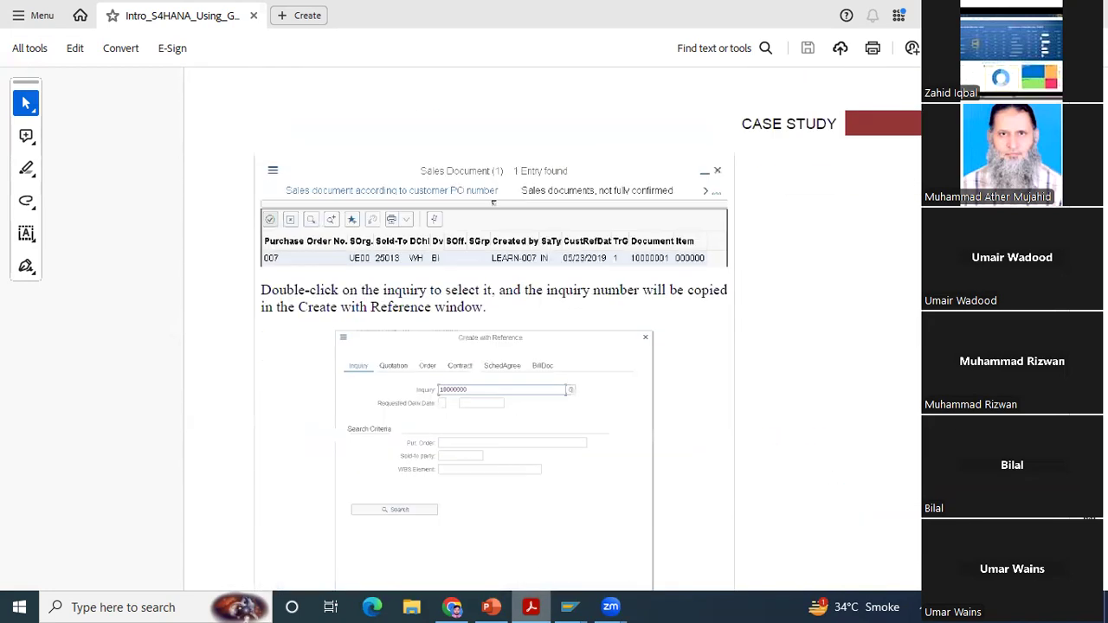
pyautogui.scroll(-20, 554, 329)
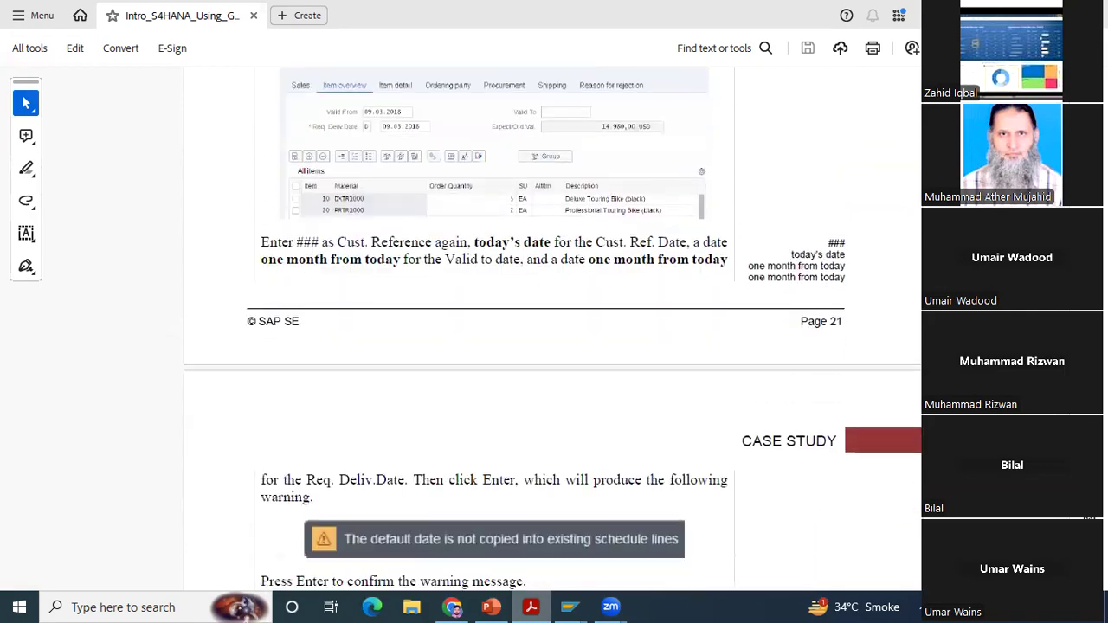
pyautogui.scroll(-20, 554, 329)
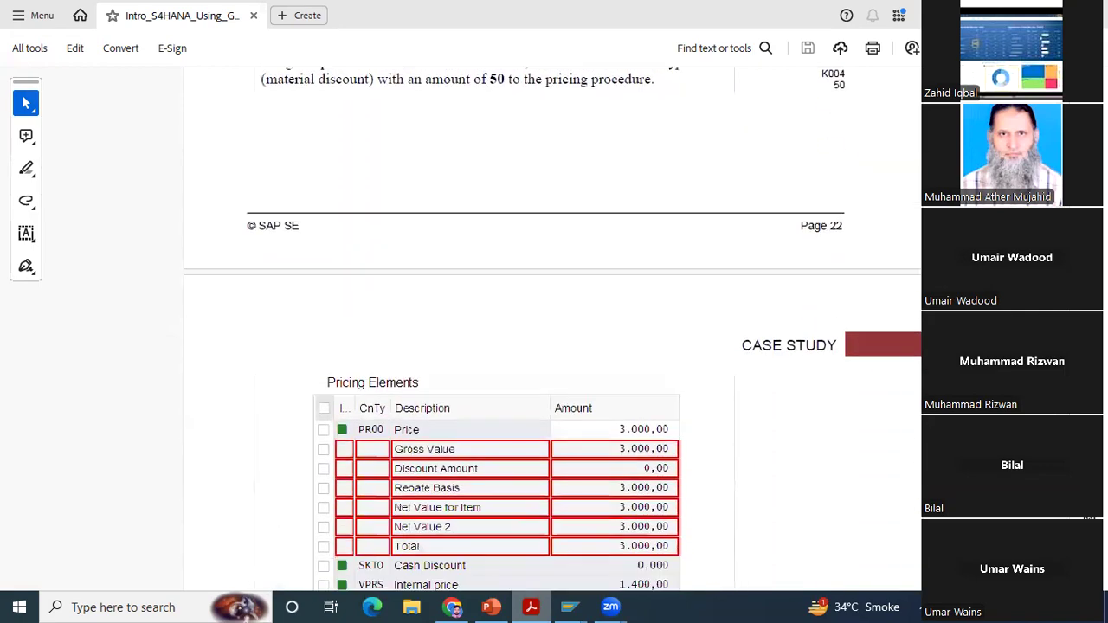
pyautogui.scroll(-20, 555, 329)
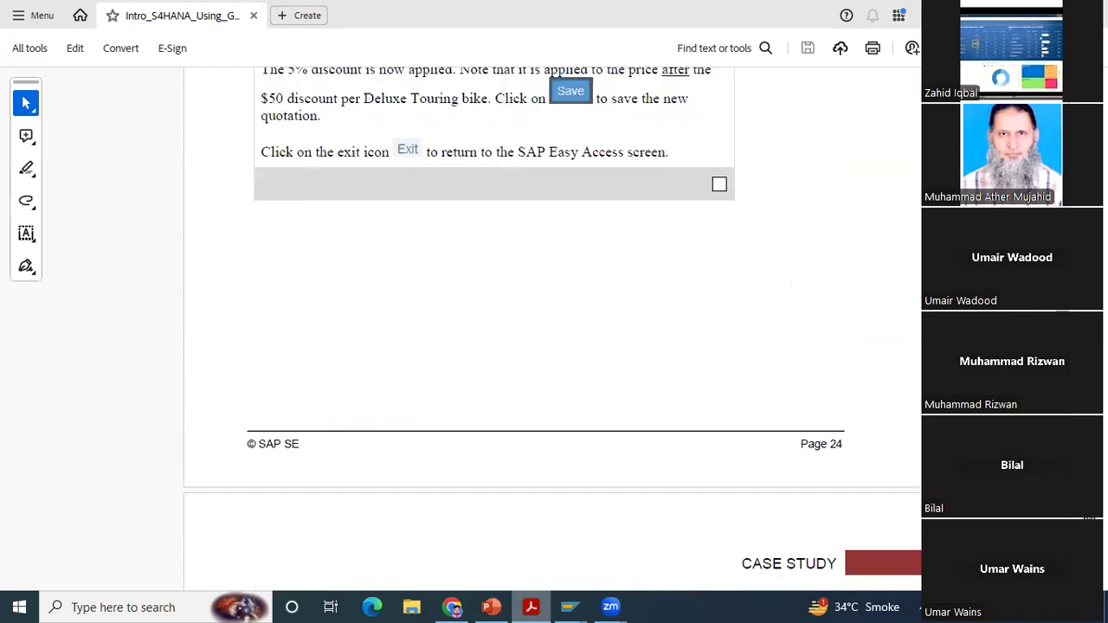
pyautogui.scroll(-20, 554, 329)
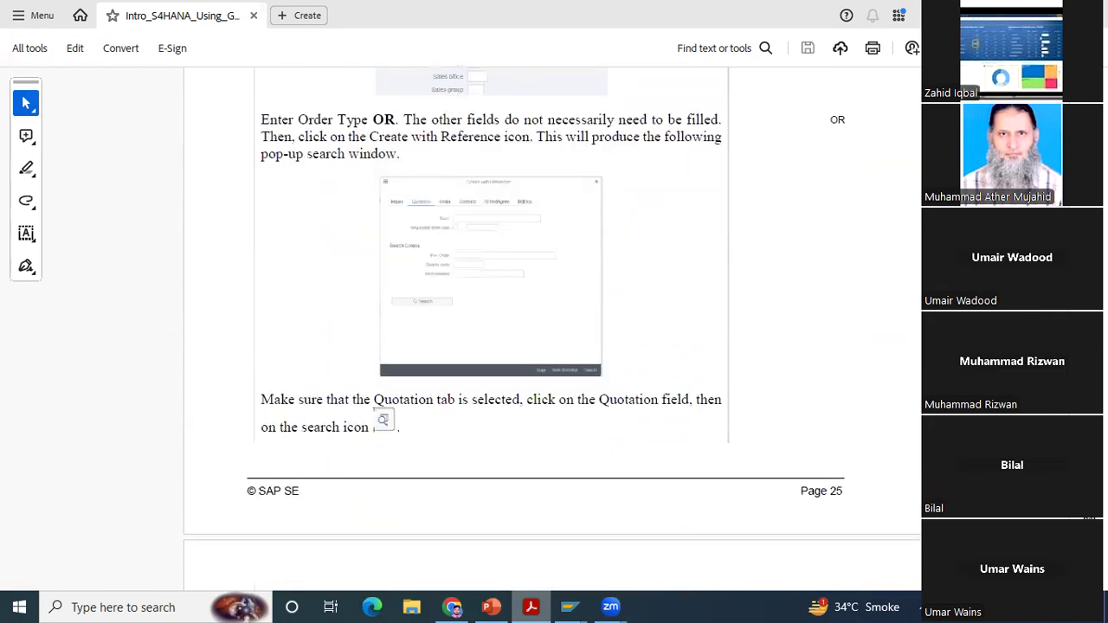
pyautogui.scroll(-6, 555, 329)
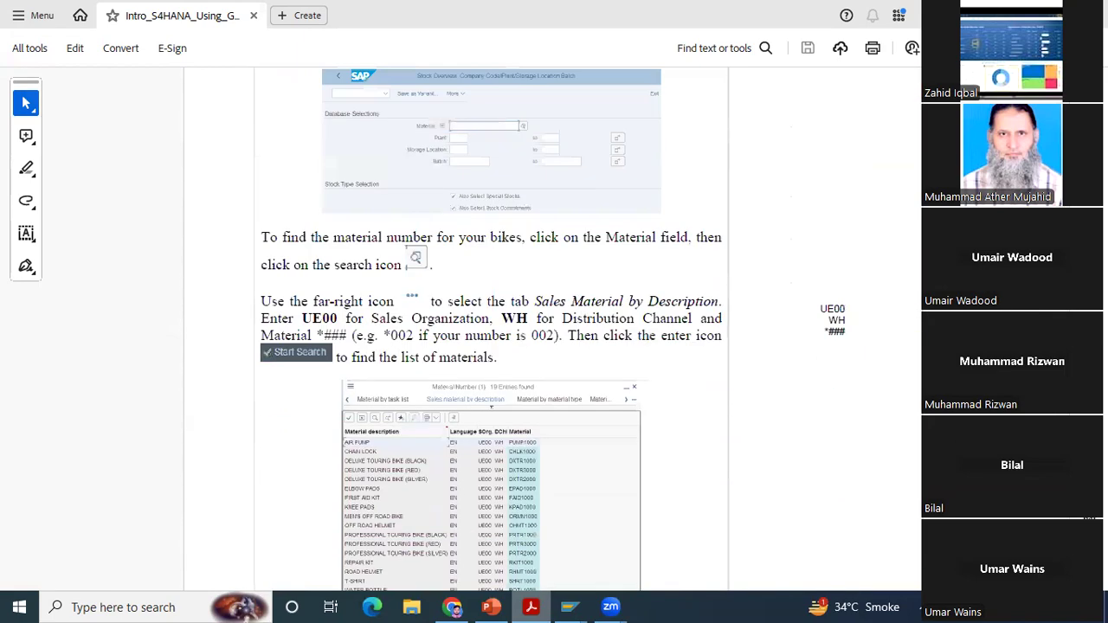
pyautogui.scroll(3, 554, 329)
pyautogui.scroll(2, 554, 329)
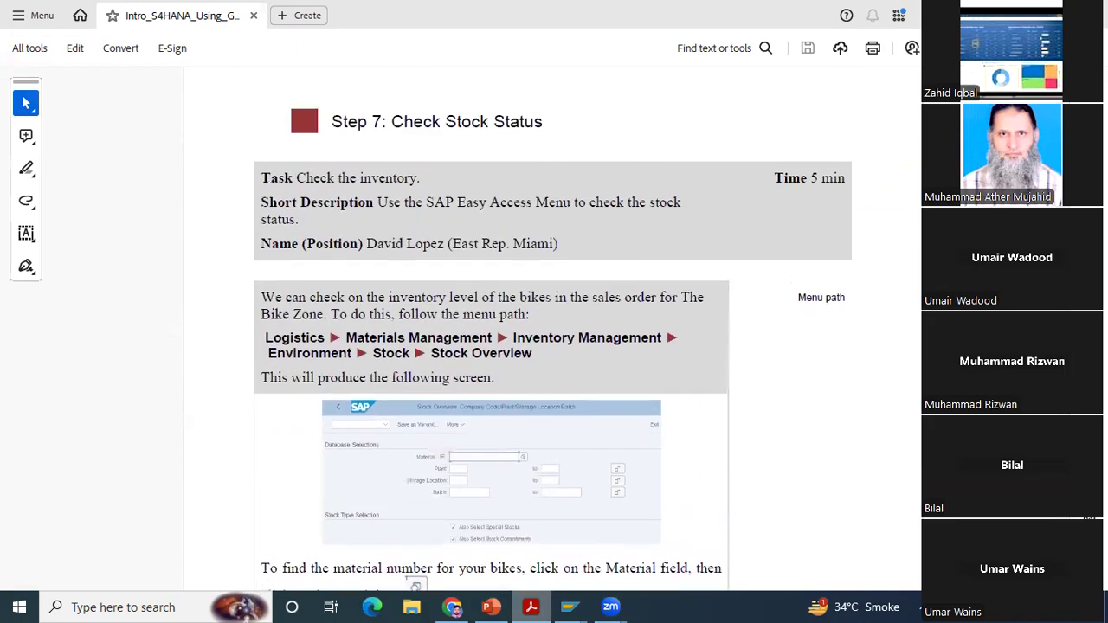
pyautogui.scroll(-6, 555, 329)
pyautogui.scroll(-20, 554, 329)
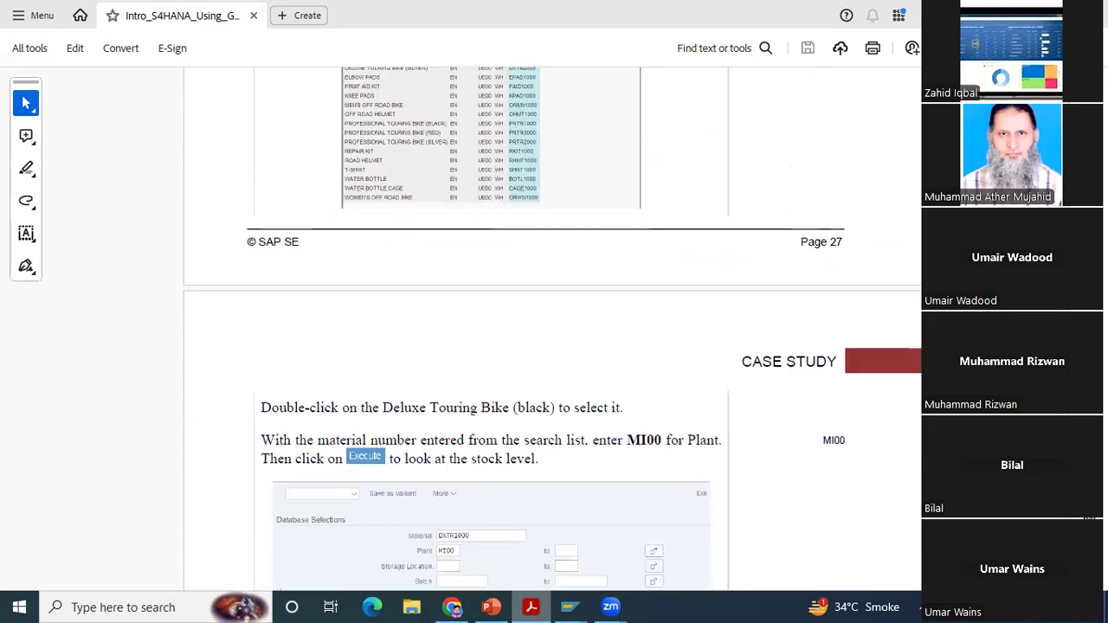
pyautogui.scroll(-10, 554, 329)
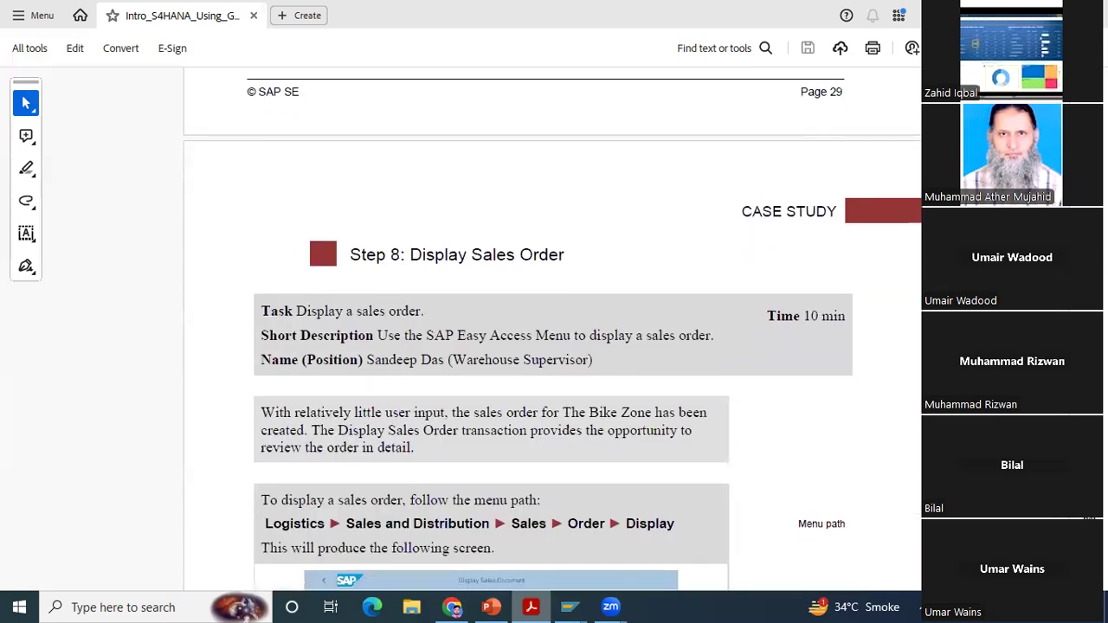
pyautogui.scroll(-15, 554, 329)
pyautogui.scroll(-3, 554, 329)
pyautogui.scroll(-15, 554, 329)
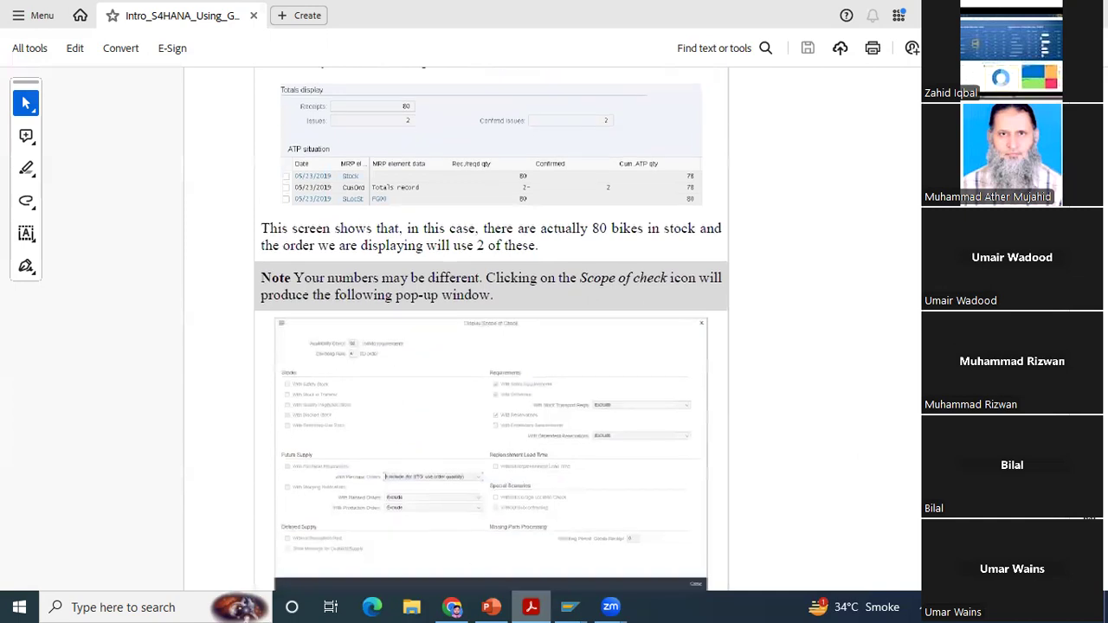
pyautogui.scroll(-10, 554, 329)
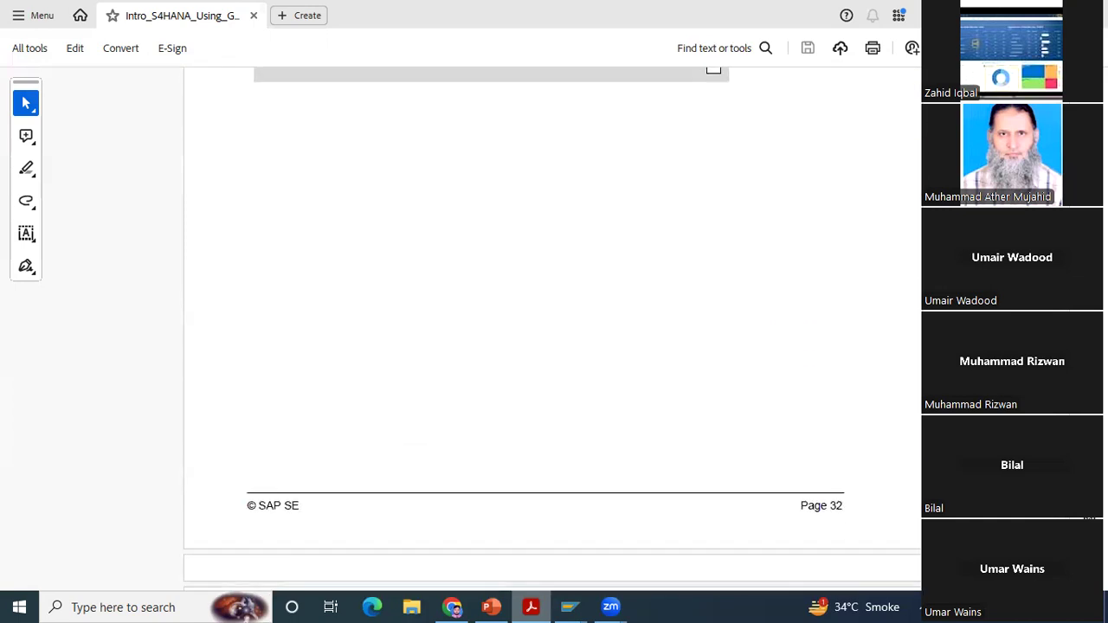
pyautogui.scroll(-1, 554, 329)
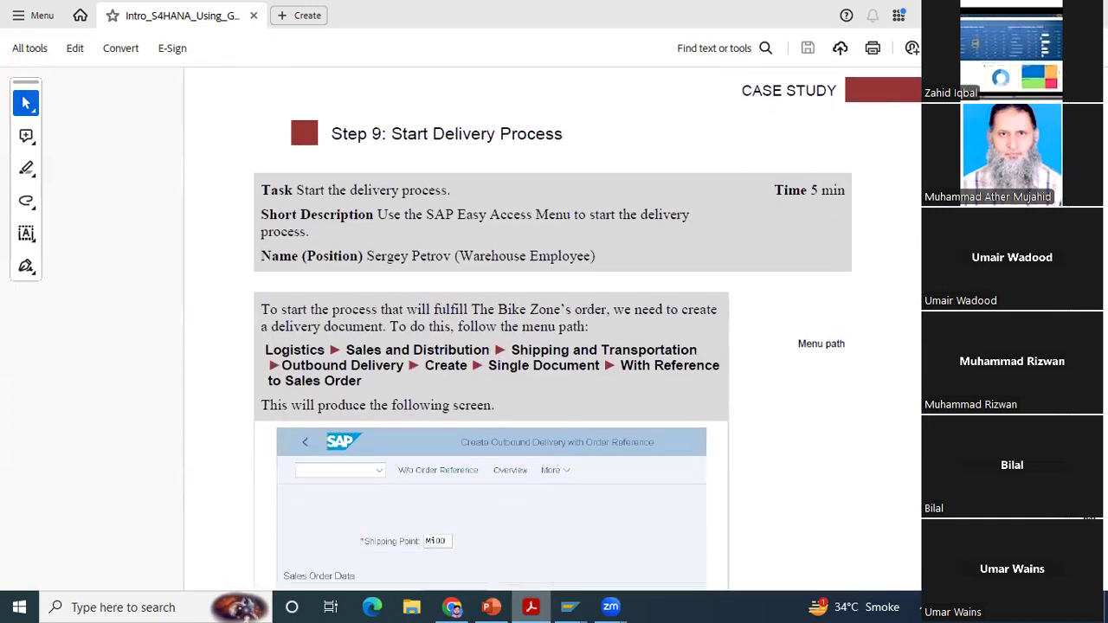
pyautogui.scroll(-2, 554, 329)
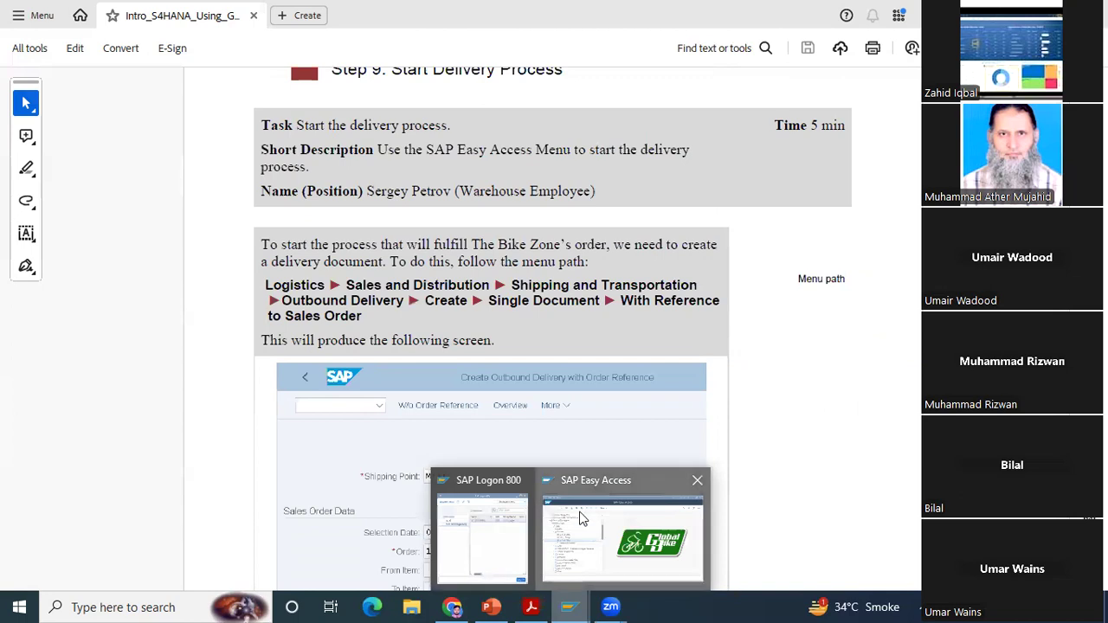
# Step: Switch to SAP Easy Access, collapse the Quotation and Sales folders, and expand Outbound Delivery under Shipping and Transportation, checking the PDF's menu path
pyautogui.click(580, 516)
pyautogui.click(74, 248)
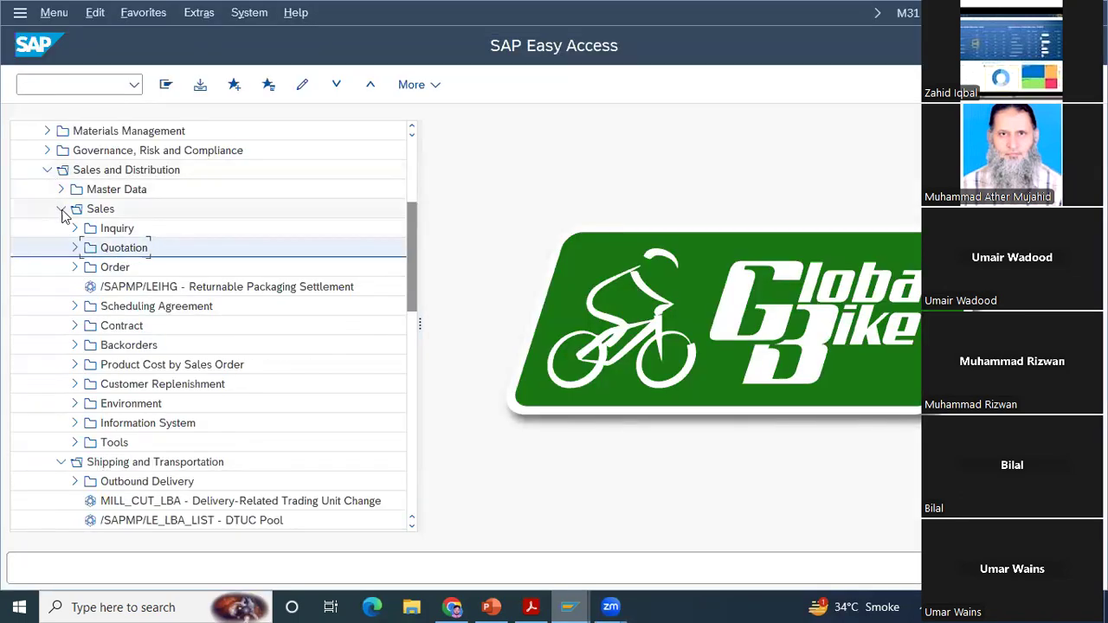
pyautogui.click(61, 209)
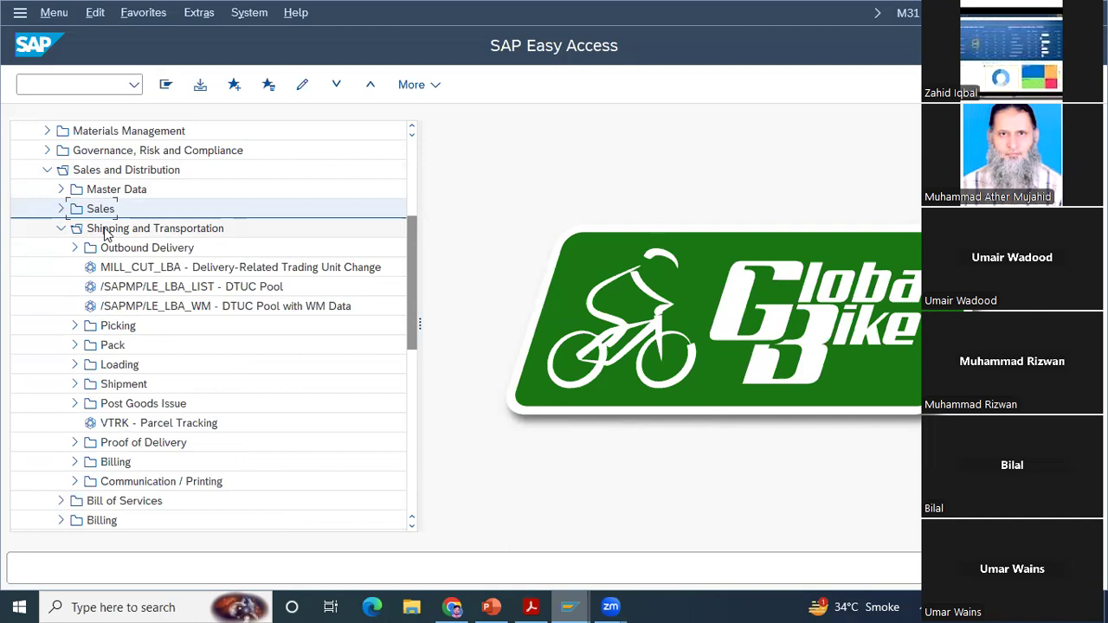
pyautogui.click(533, 606)
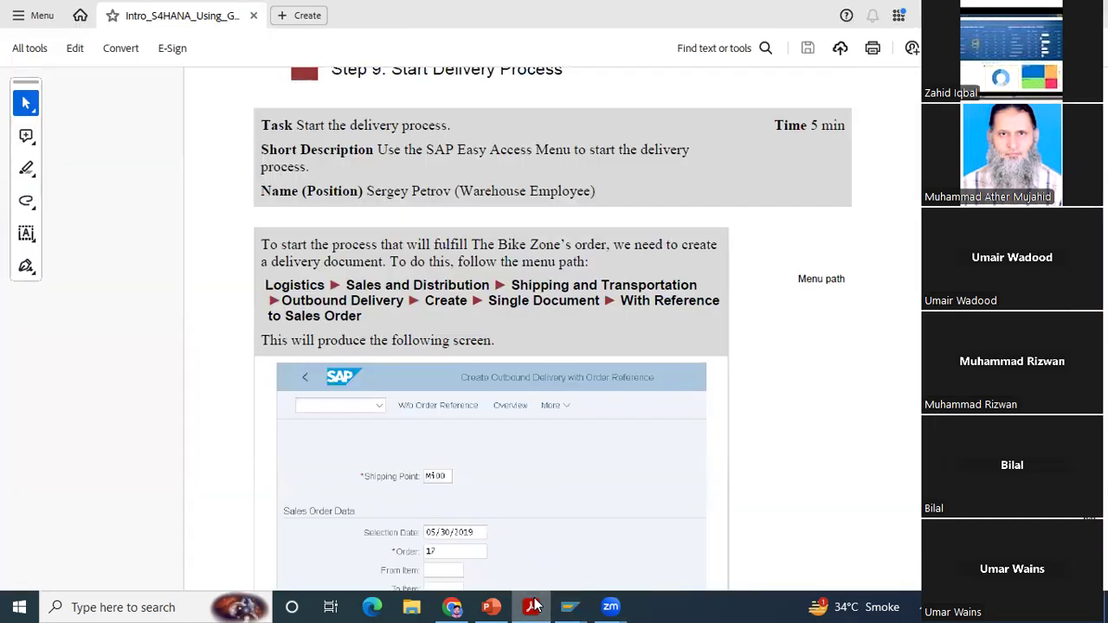
pyautogui.click(533, 607)
pyautogui.click(75, 248)
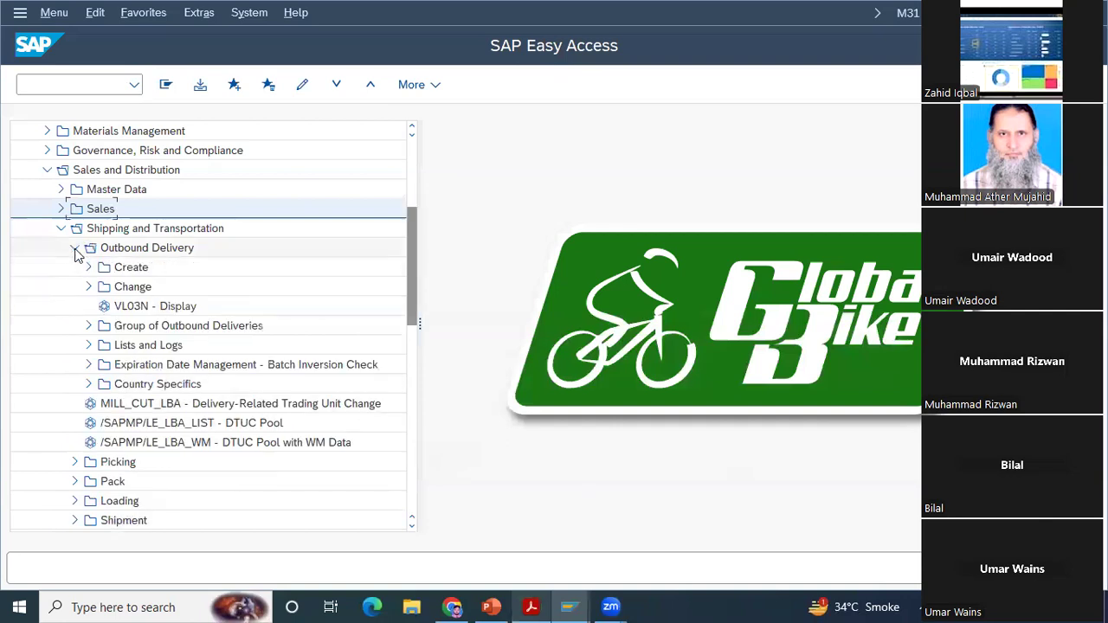
pyautogui.click(142, 251)
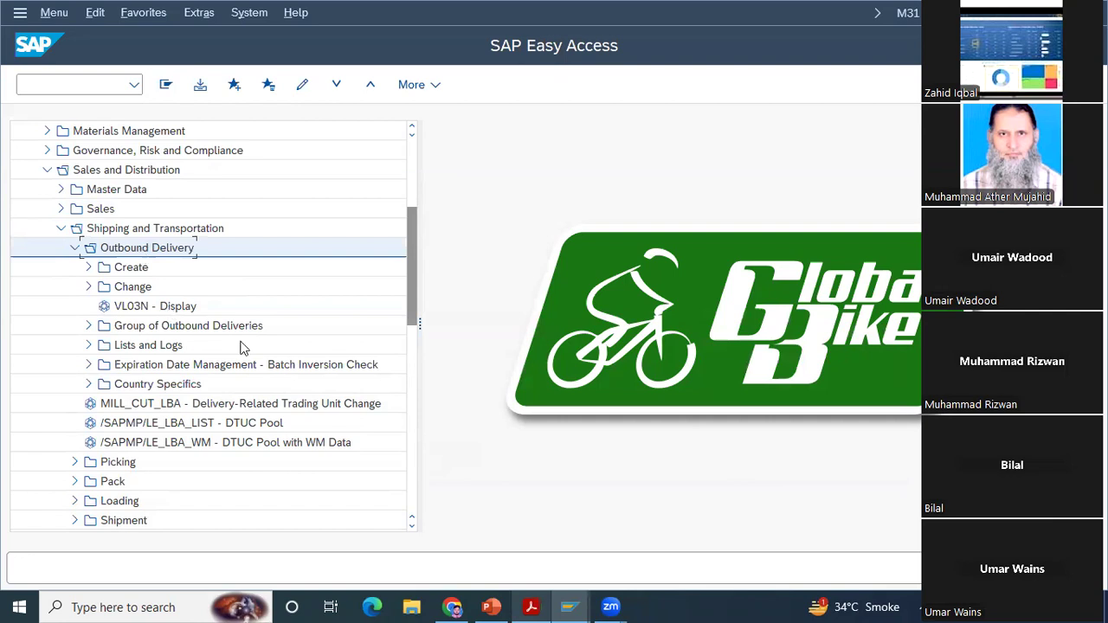
# Step: Recheck the PDF's delivery menu path and open VL01N - With Reference to Sales Order under Outbound Delivery's Create > Single Document
pyautogui.click(533, 606)
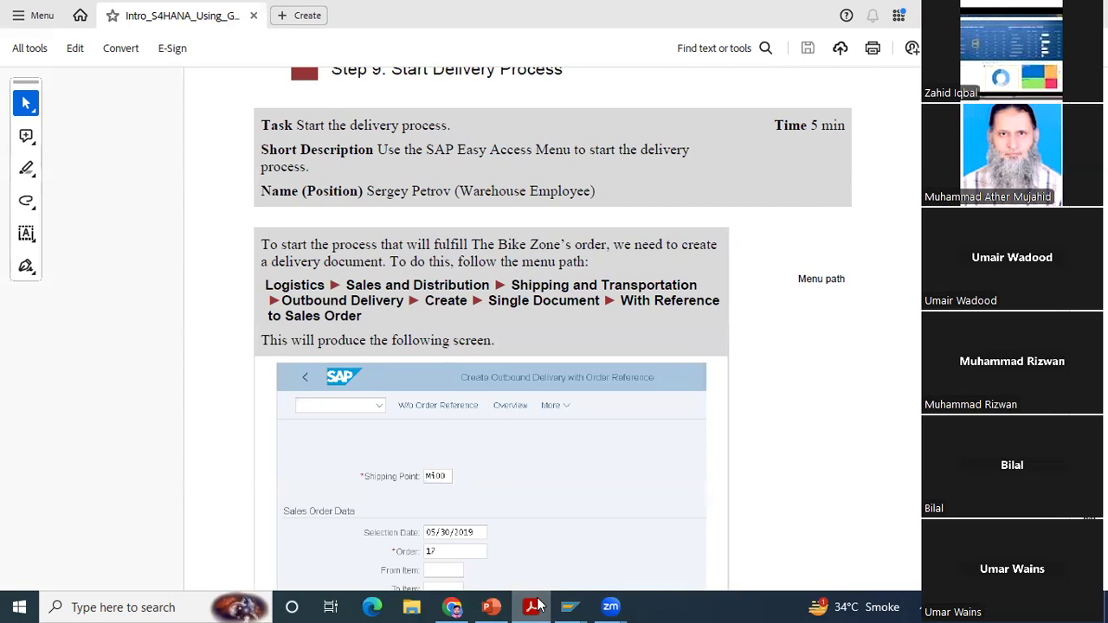
pyautogui.hotkey('alt', 'Tab')
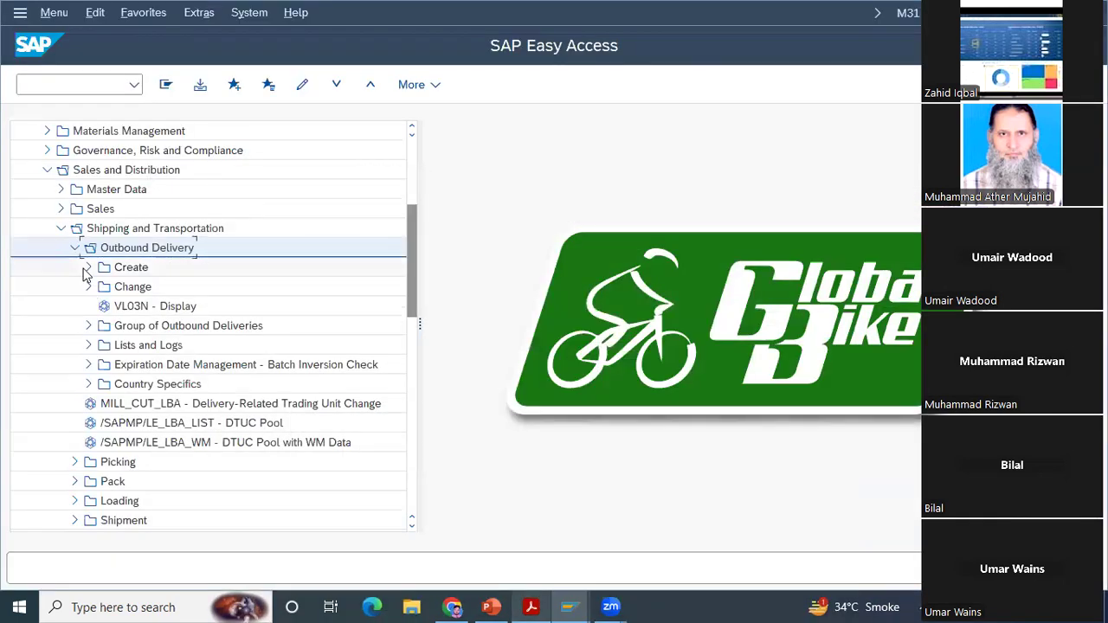
pyautogui.click(89, 267)
pyautogui.click(103, 287)
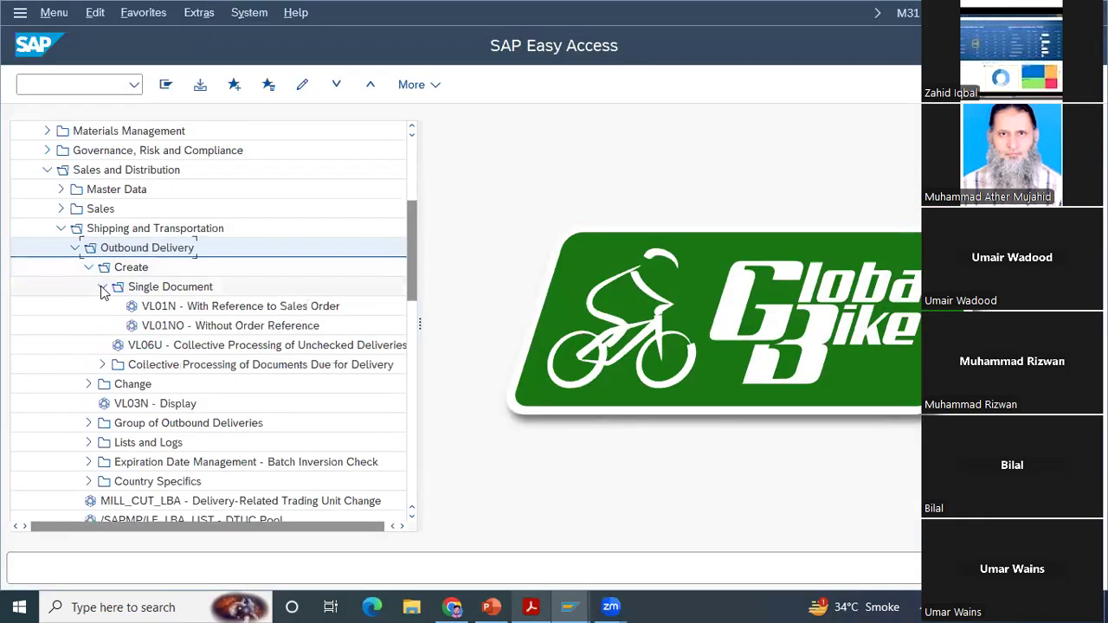
pyautogui.doubleClick(217, 308)
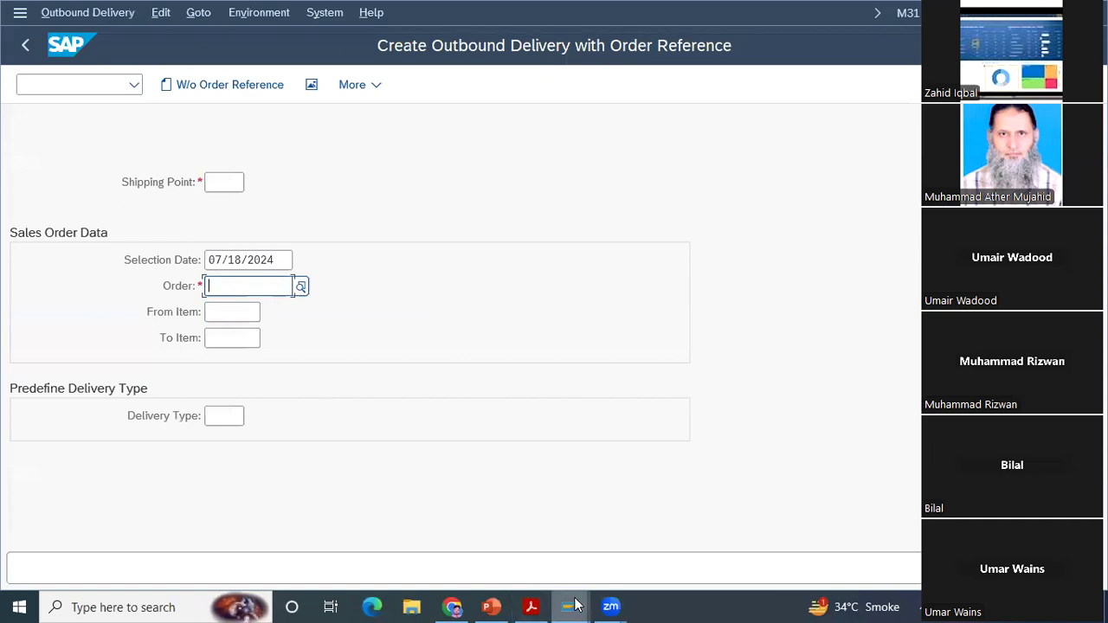
# Step: Read the case study PDF's instructions for the shipping point, selection date and order, and return to the SAP outbound delivery form
pyautogui.click(531, 607)
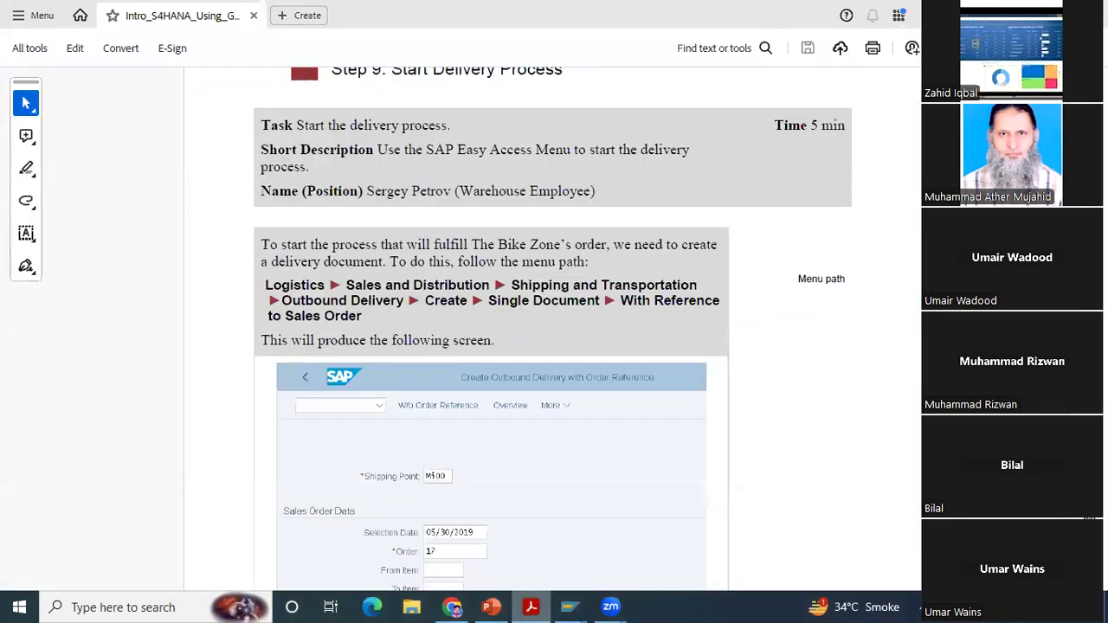
pyautogui.scroll(-4, 553, 329)
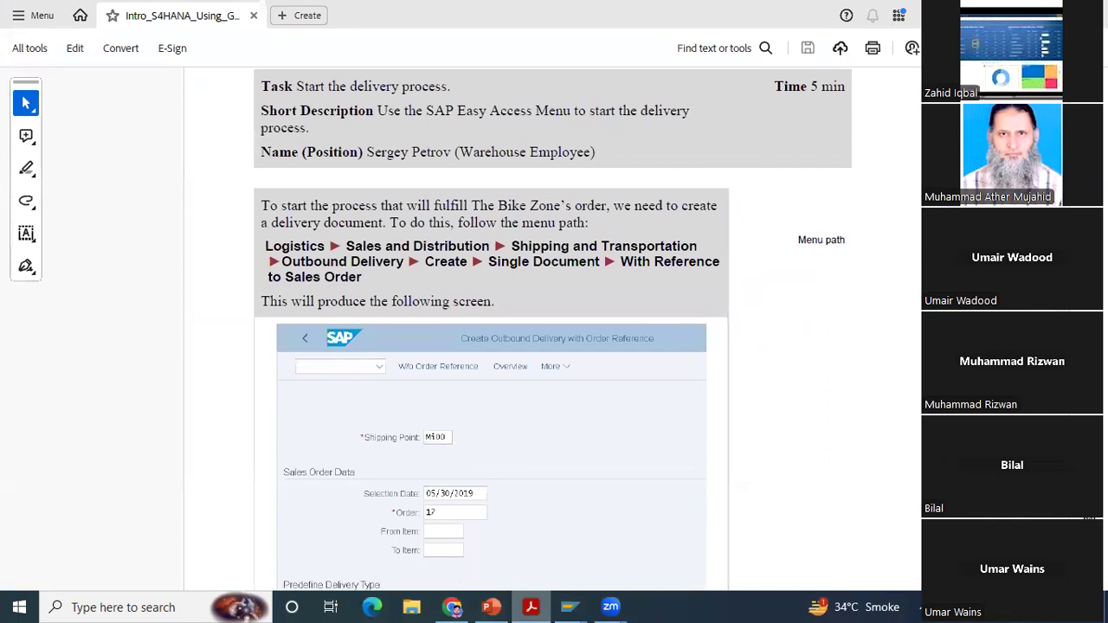
pyautogui.scroll(-3, 491, 329)
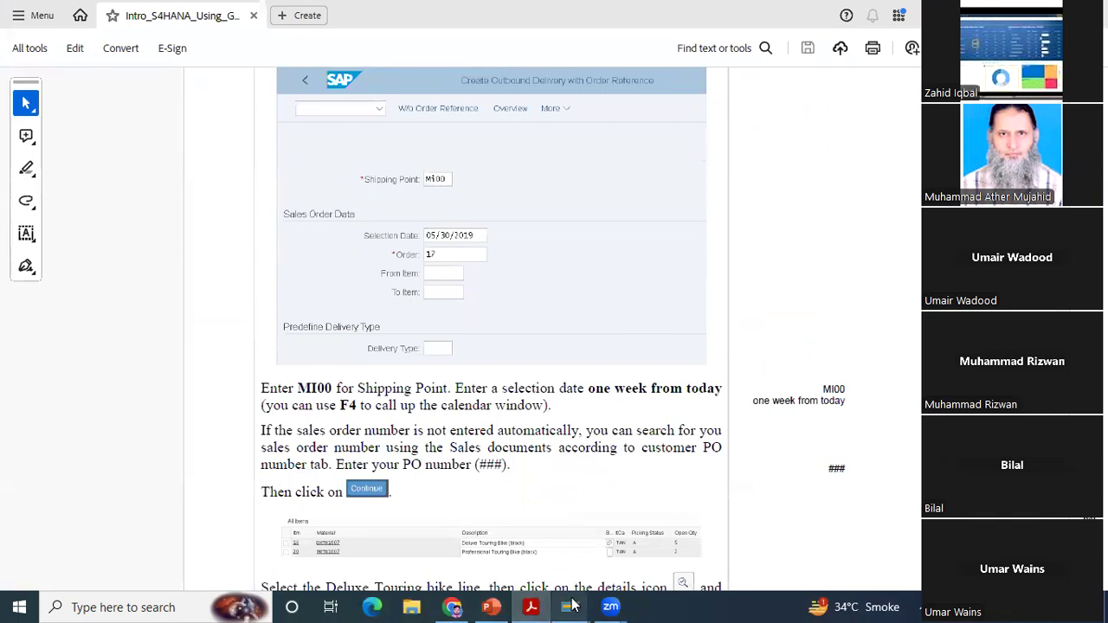
pyautogui.moveTo(572, 606)
pyautogui.click(607, 559)
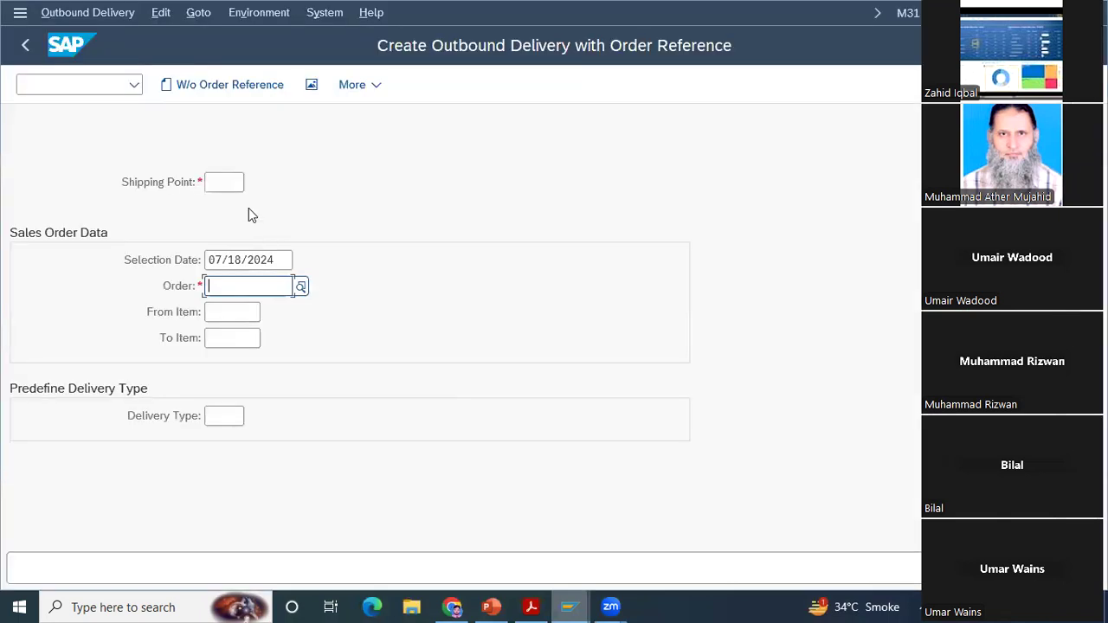
# Step: Set the shipping point to MI00 and enter the sales order number for the outbound delivery
pyautogui.click(223, 183)
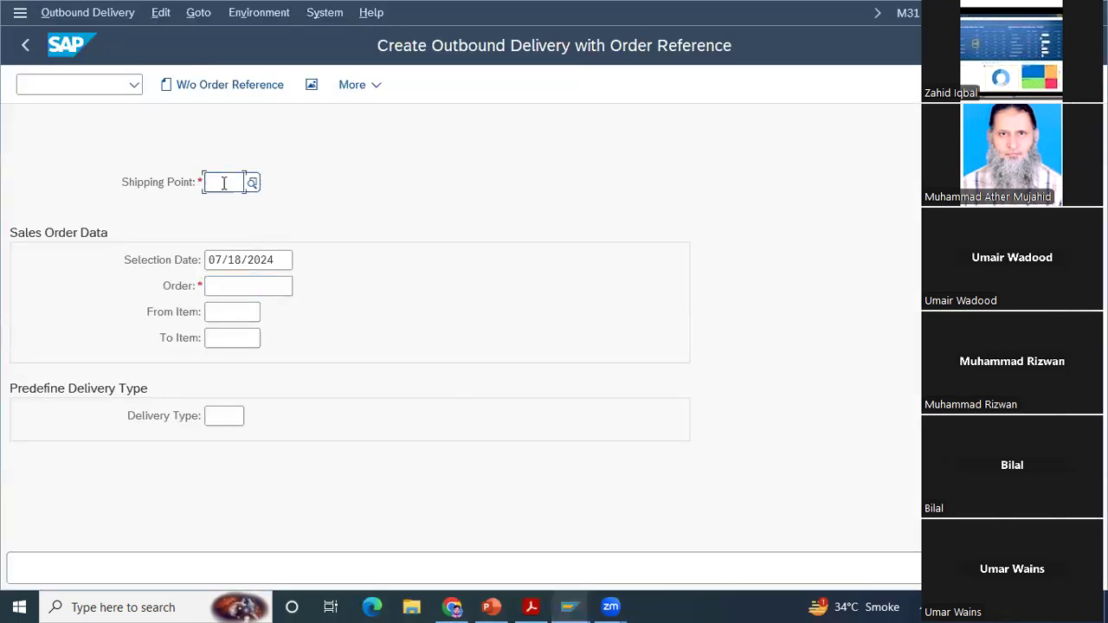
pyautogui.write('MI00')
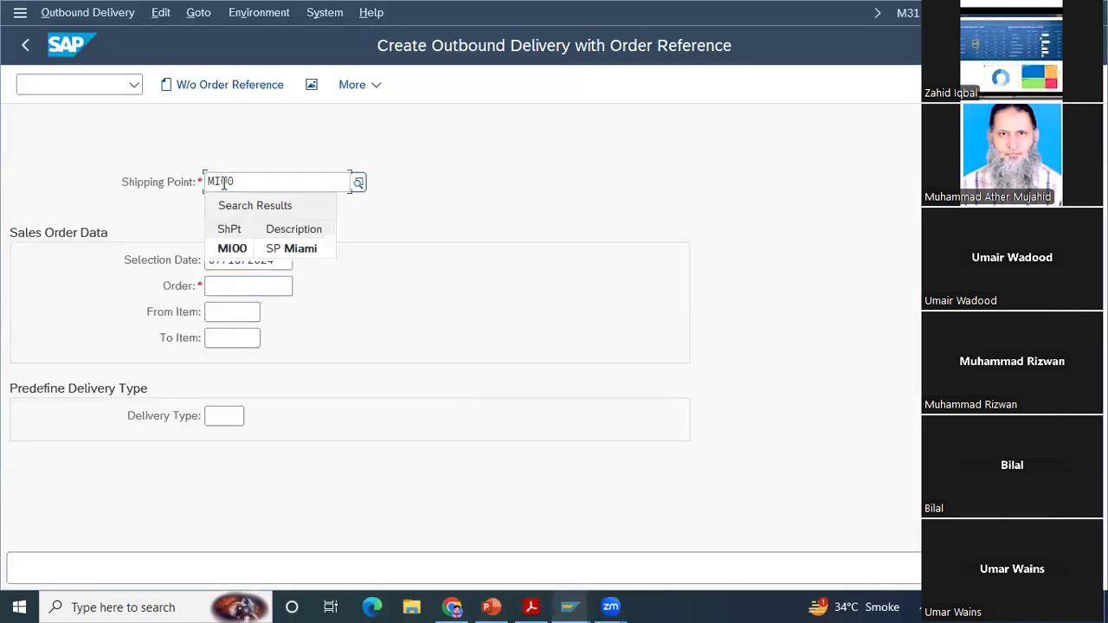
pyautogui.click(380, 323)
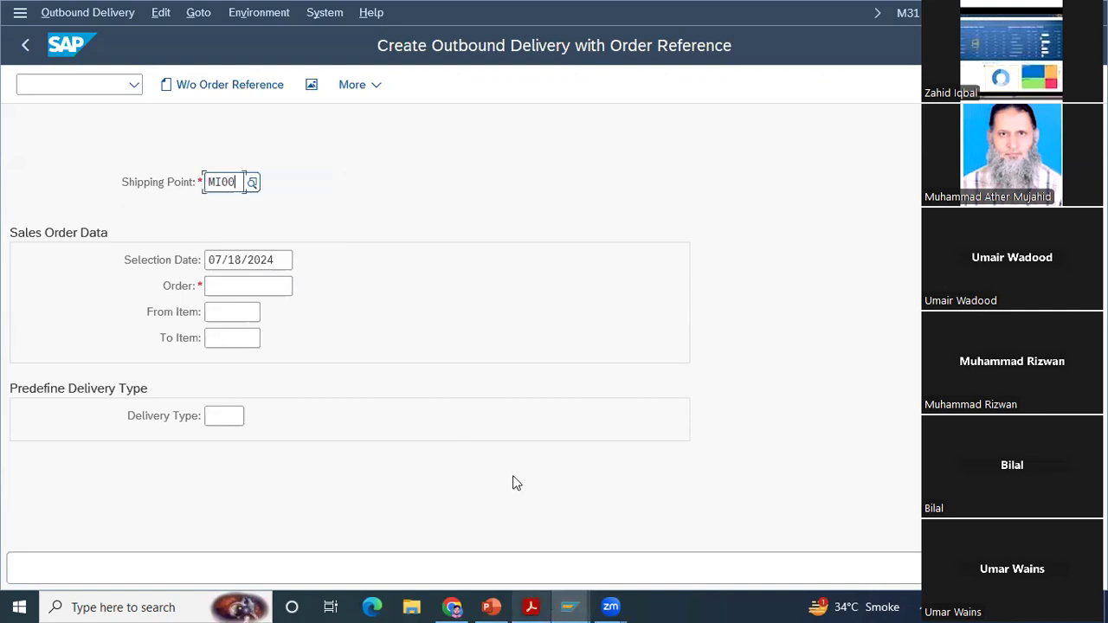
pyautogui.click(243, 286)
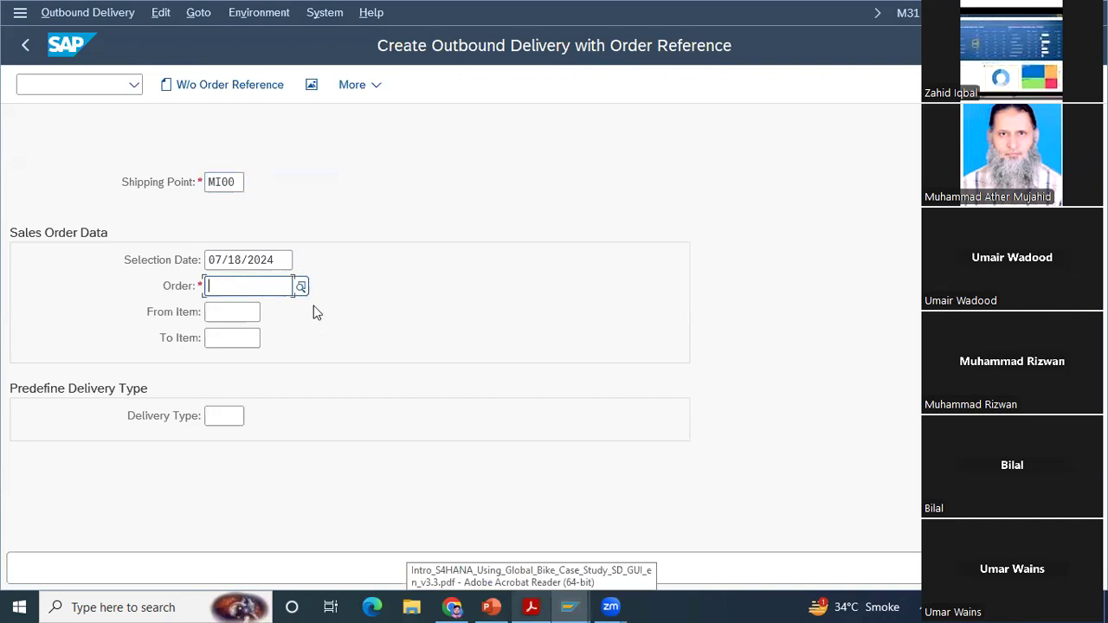
pyautogui.write('229')
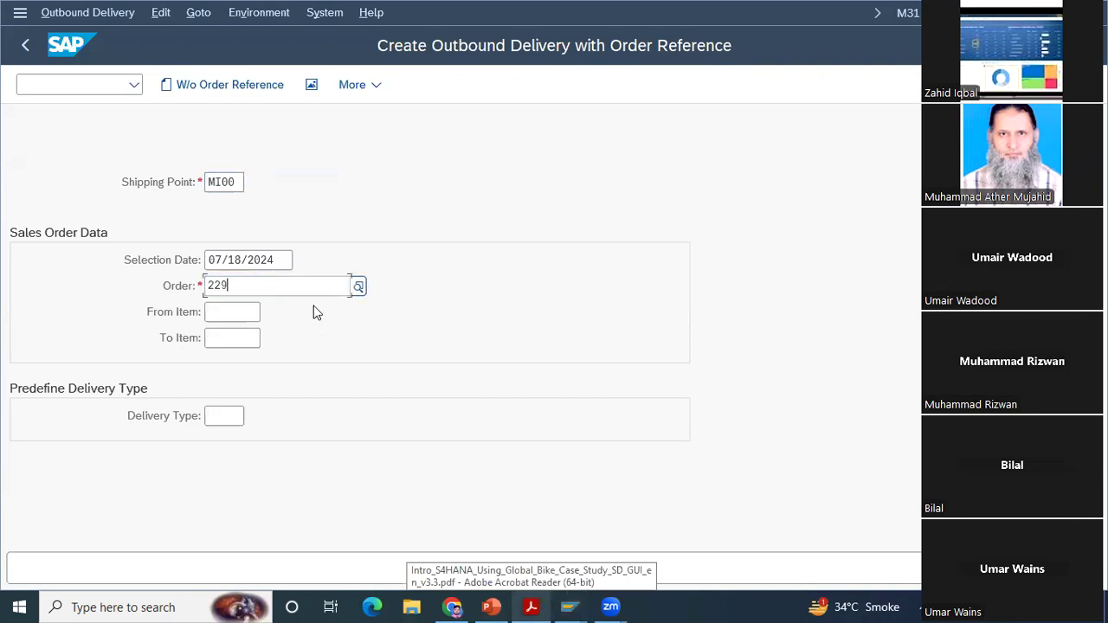
pyautogui.click(397, 250)
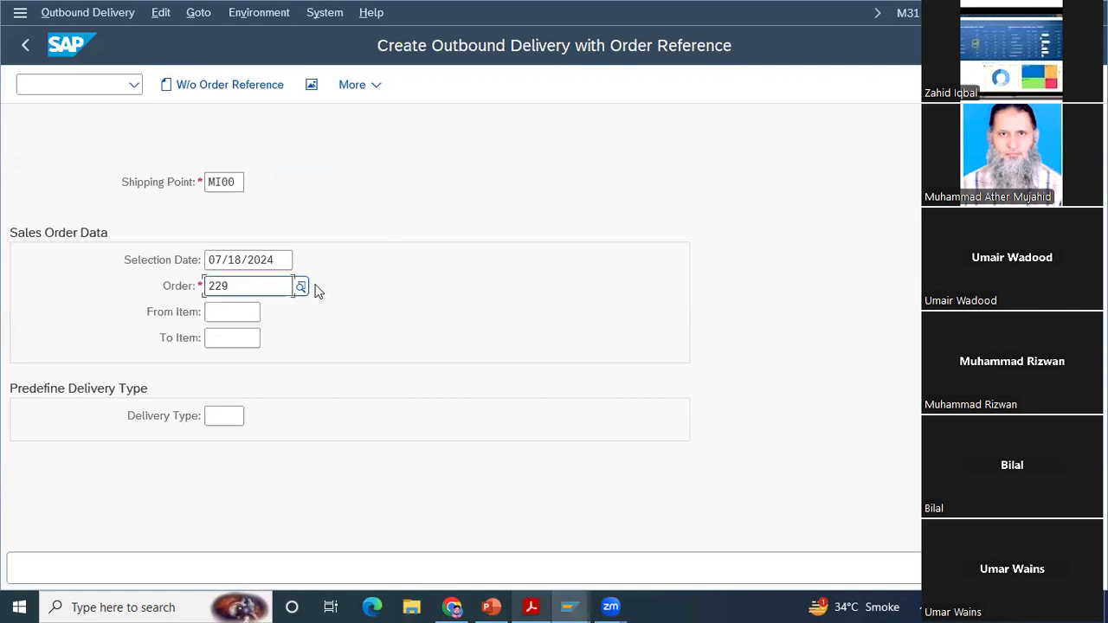
# Step: Search for sales documents by customer PO number with customer reference 000 and customer reference date 07/17
pyautogui.click(301, 287)
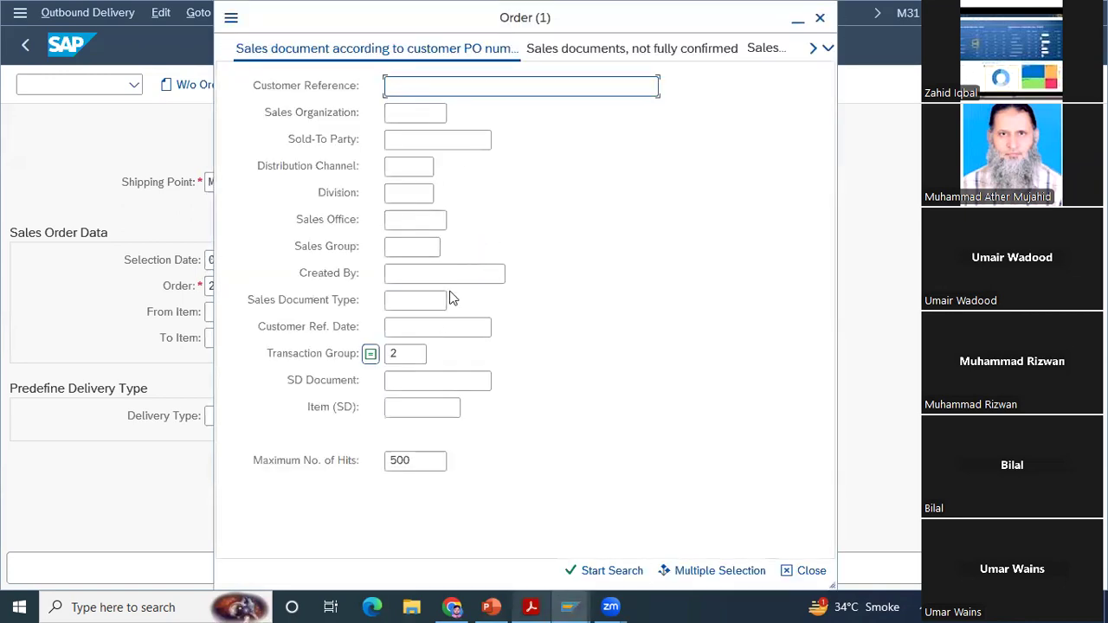
pyautogui.write('000')
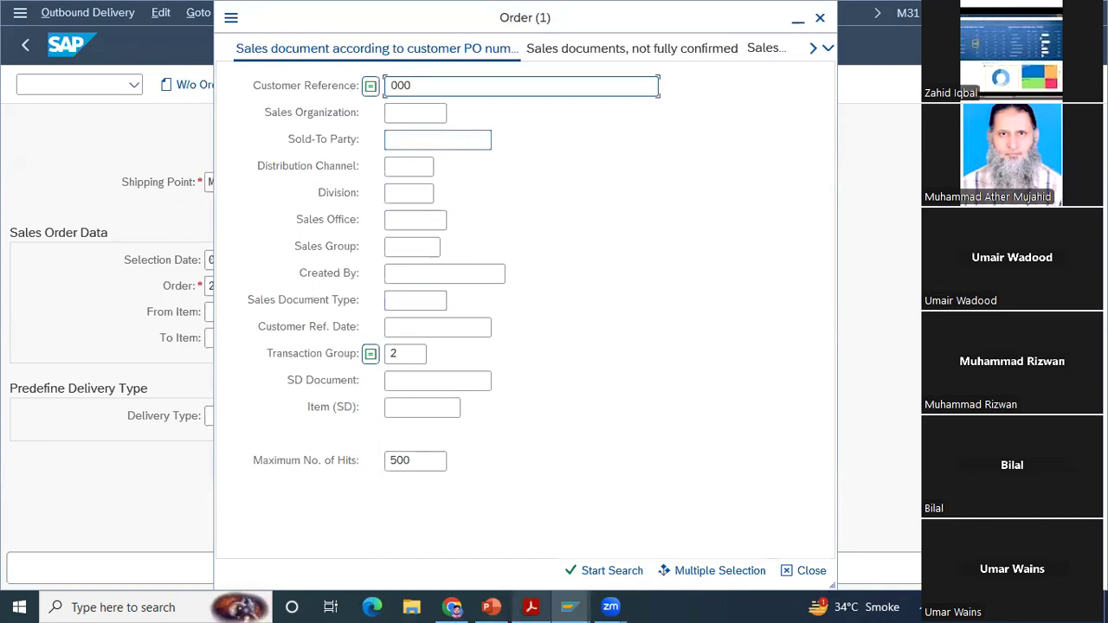
pyautogui.click(452, 329)
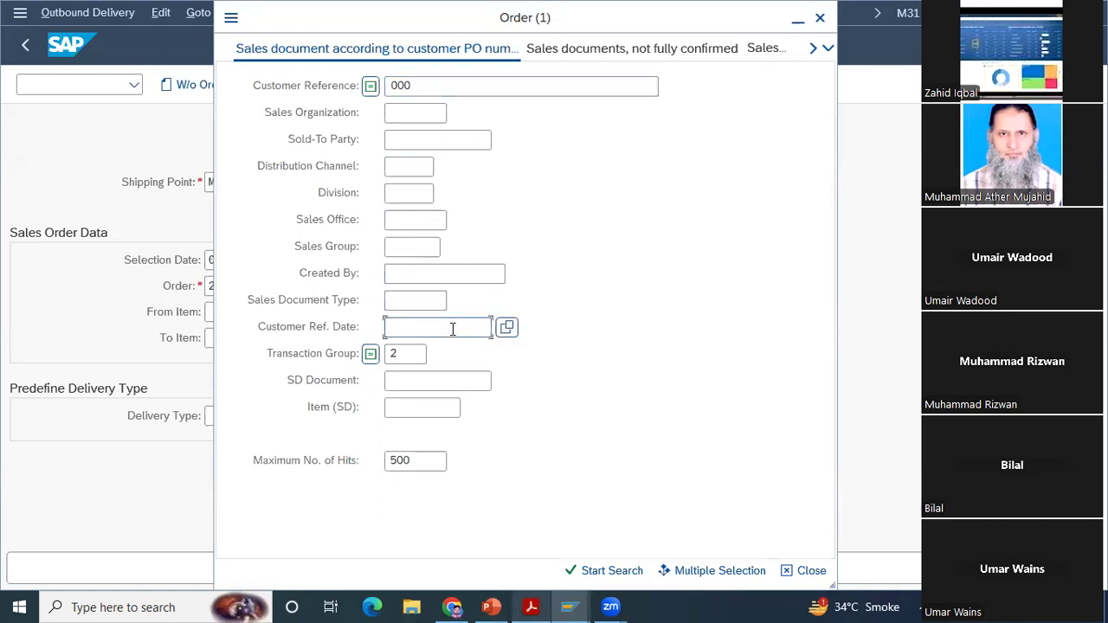
pyautogui.write('07/17/2024')
pyautogui.press('Return')
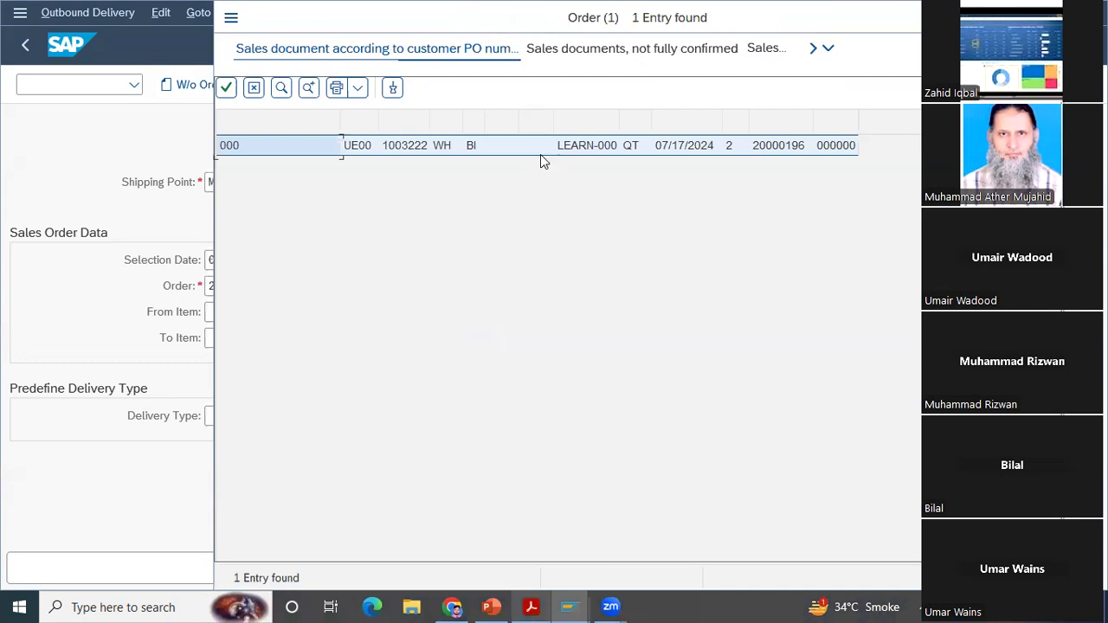
# Step: Change the search's transaction group to 0 (Sales Order), rerun it, and adopt the matching order into the delivery form
pyautogui.click(589, 71)
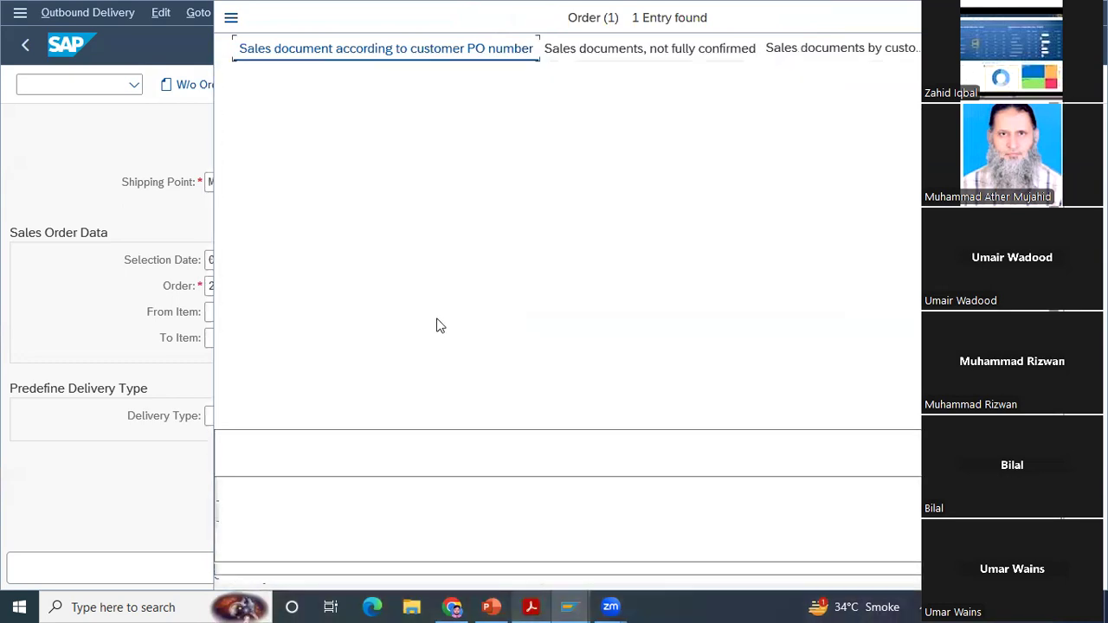
pyautogui.click(409, 356)
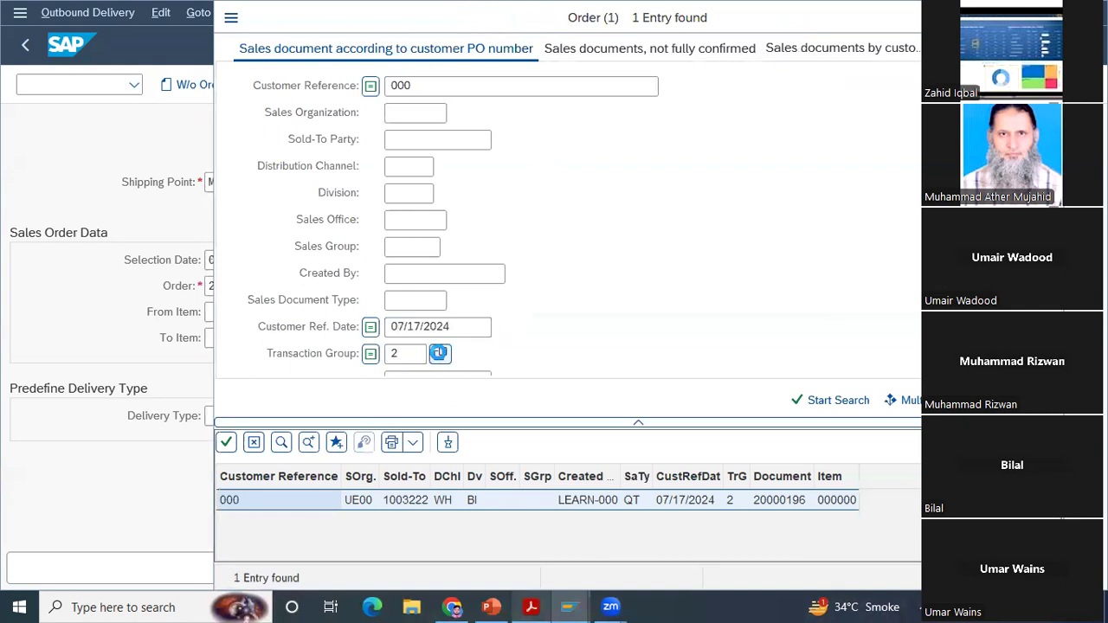
pyautogui.click(439, 353)
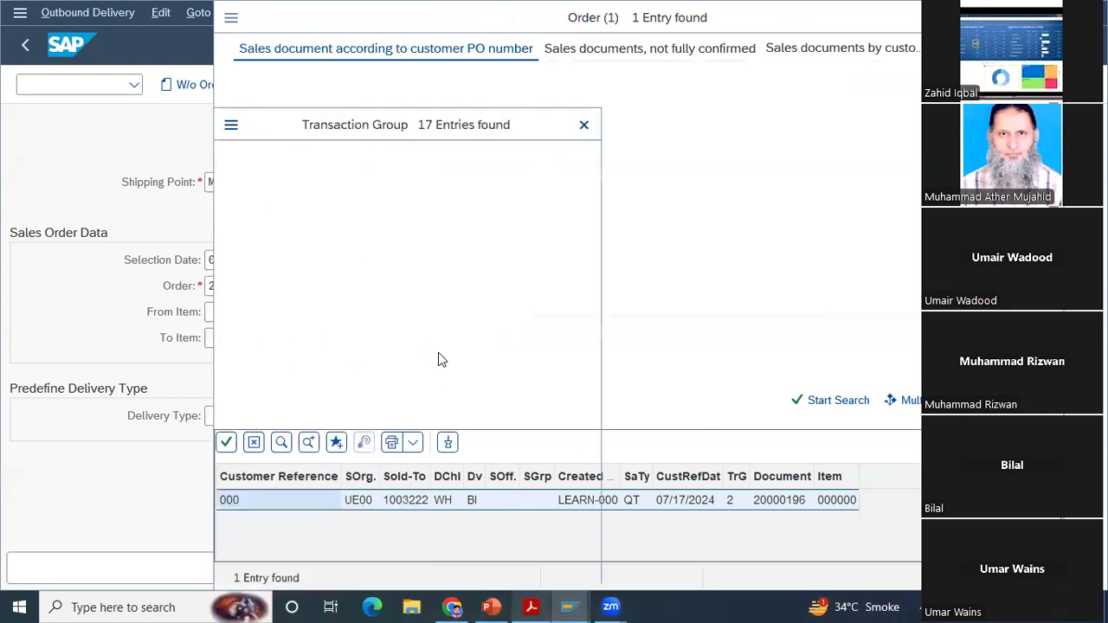
pyautogui.doubleClick(392, 216)
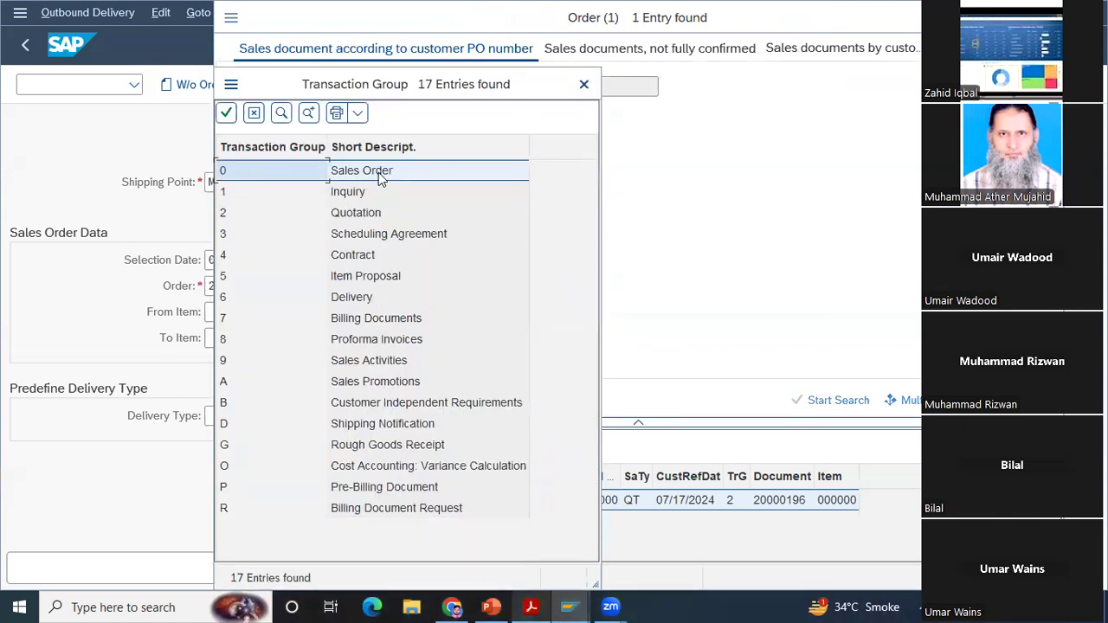
pyautogui.click(379, 177)
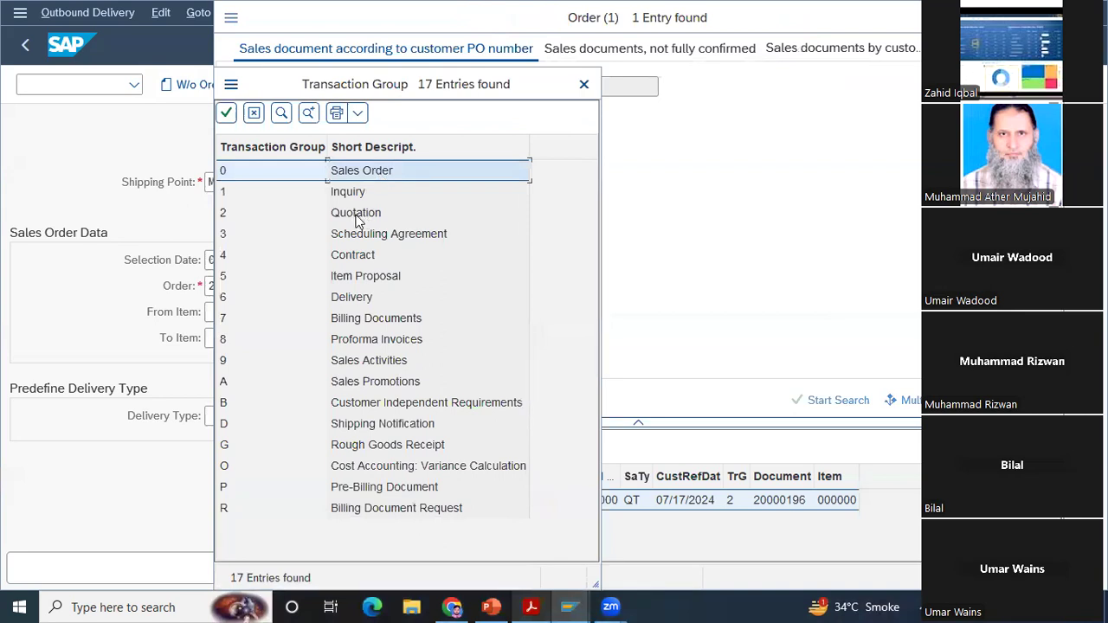
pyautogui.doubleClick(390, 170)
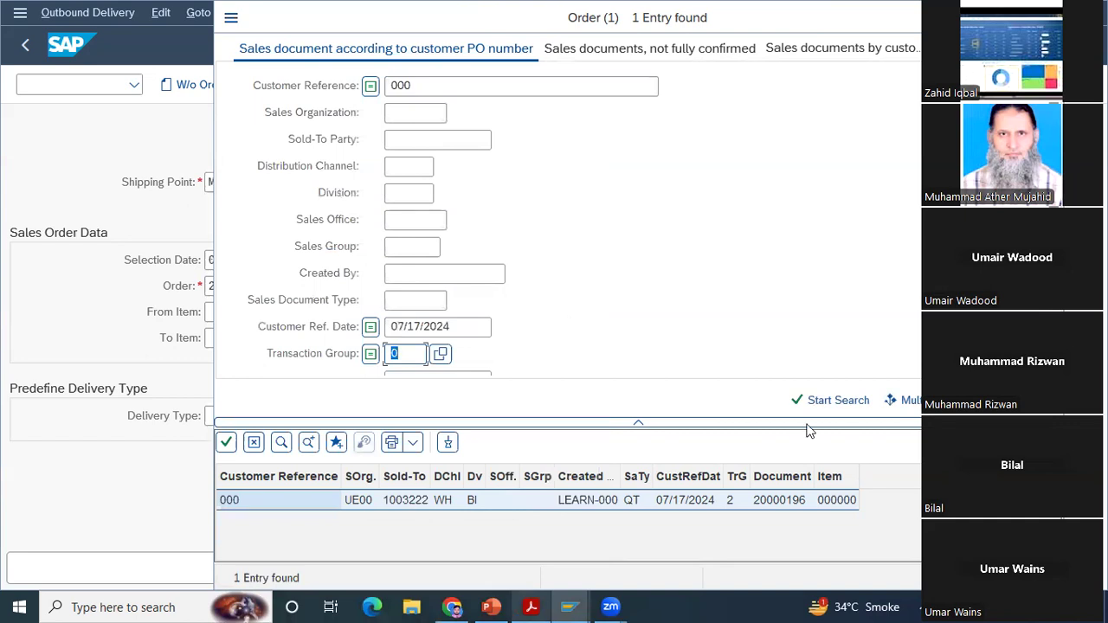
pyautogui.click(801, 399)
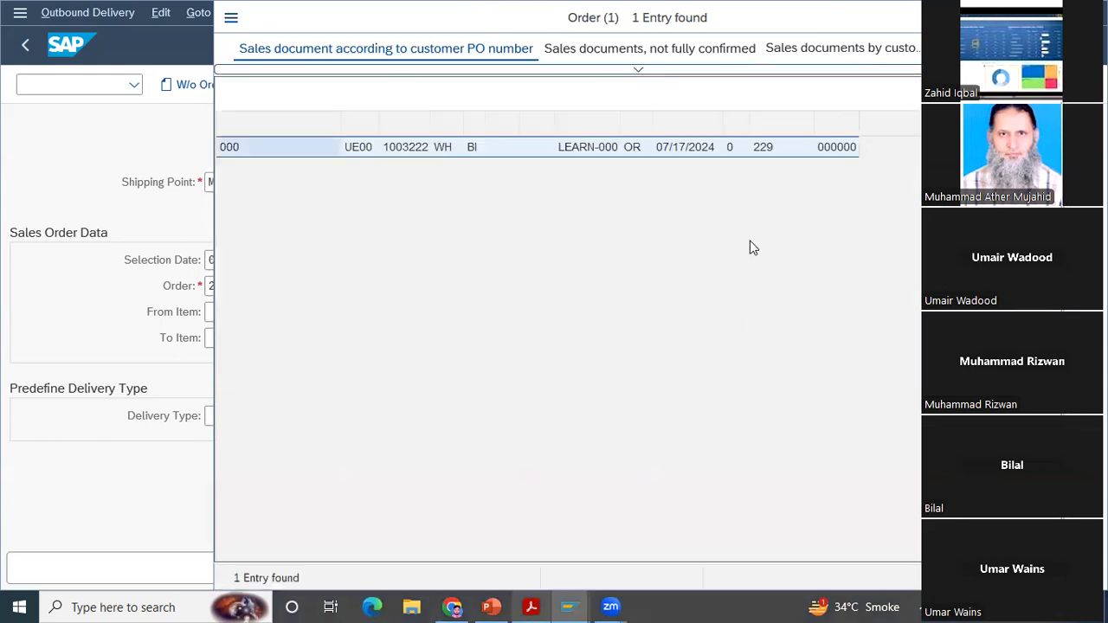
pyautogui.doubleClick(765, 147)
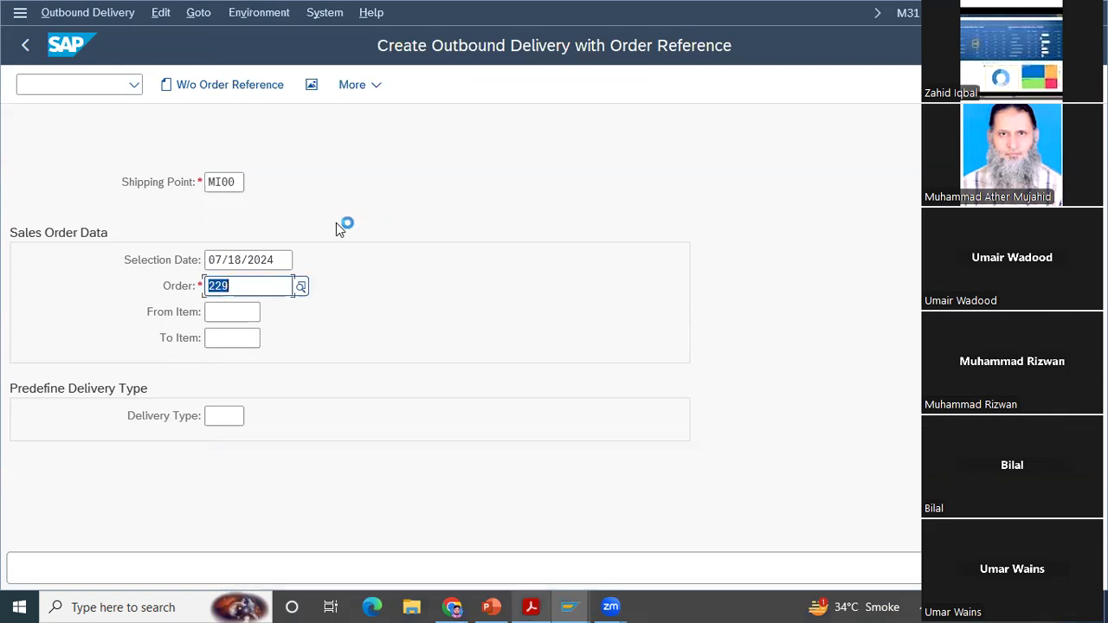
# Step: Recheck the case study PDF's instruction for the selection date and return to the SAP outbound delivery form
pyautogui.click(267, 262)
pyautogui.click(247, 287)
pyautogui.click(538, 606)
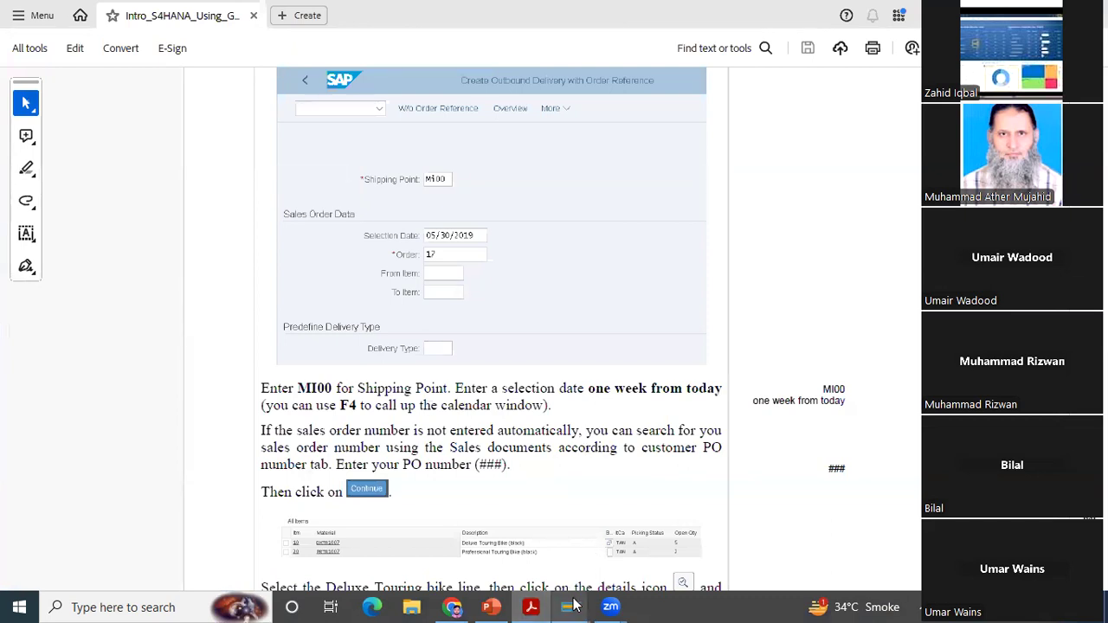
pyautogui.moveTo(574, 606)
pyautogui.click(606, 572)
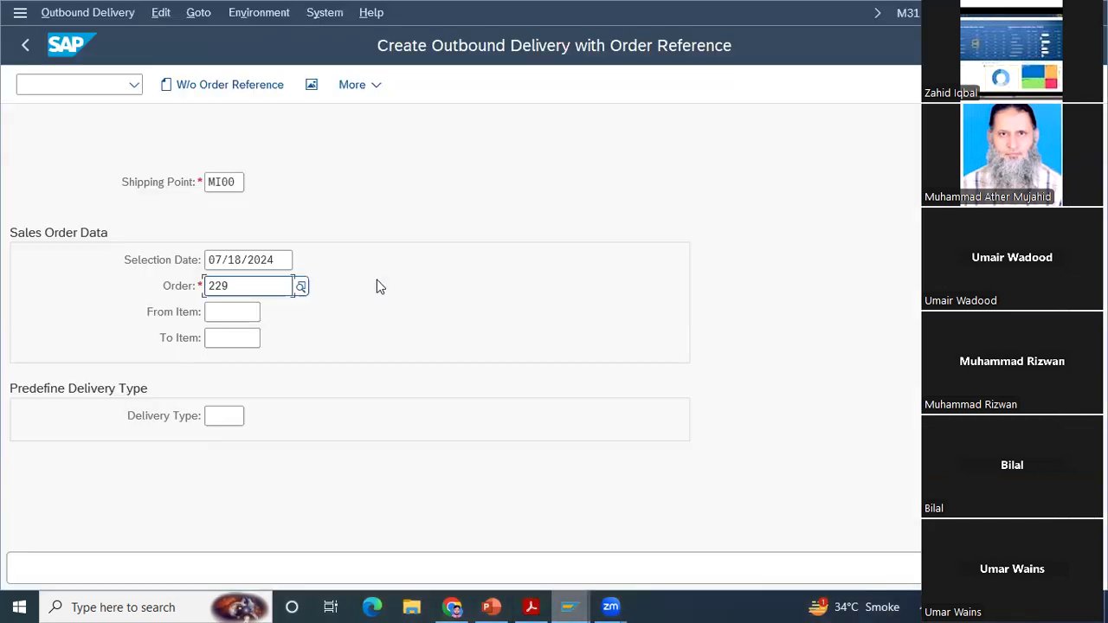
# Step: Set the selection date to 07/25/2024 using the calendar and continue to the outbound delivery overview
pyautogui.click(288, 260)
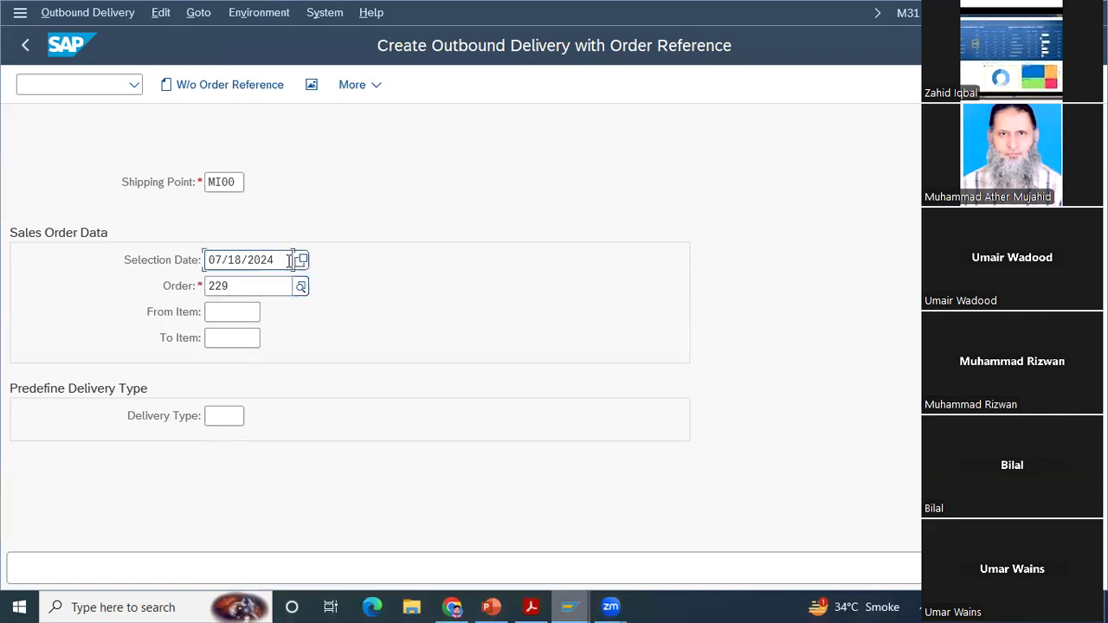
pyautogui.click(306, 260)
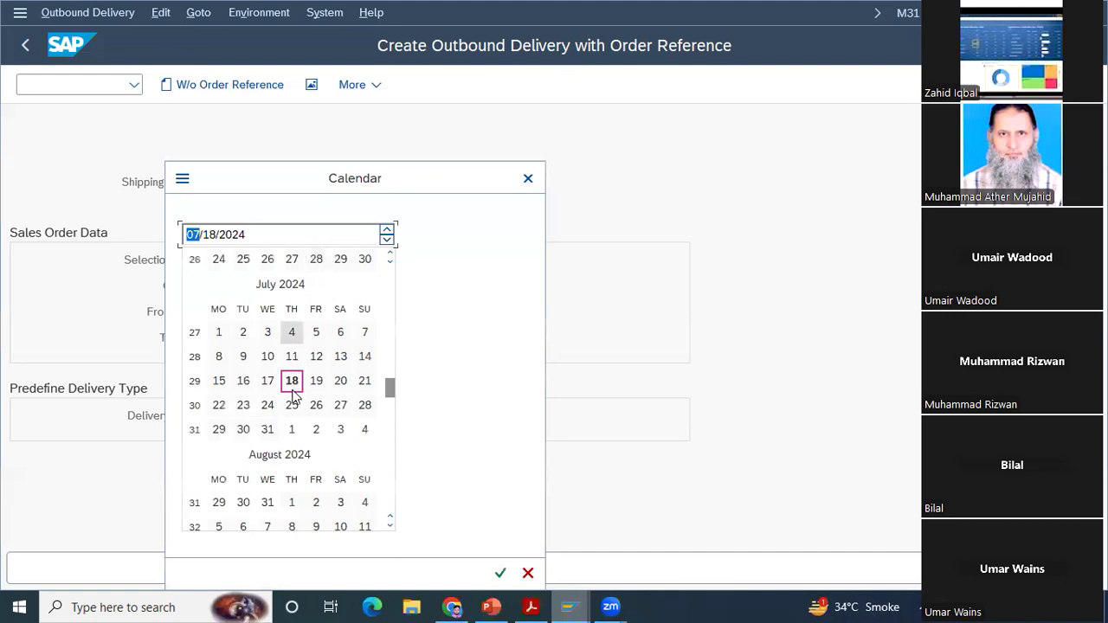
pyautogui.press('Return')
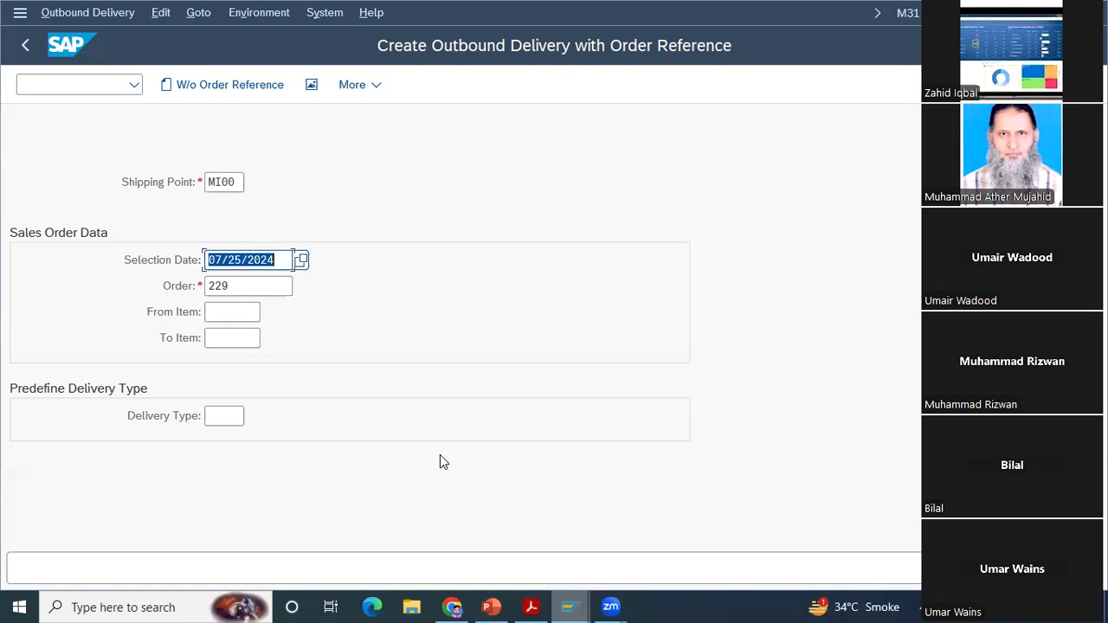
pyautogui.press('Return')
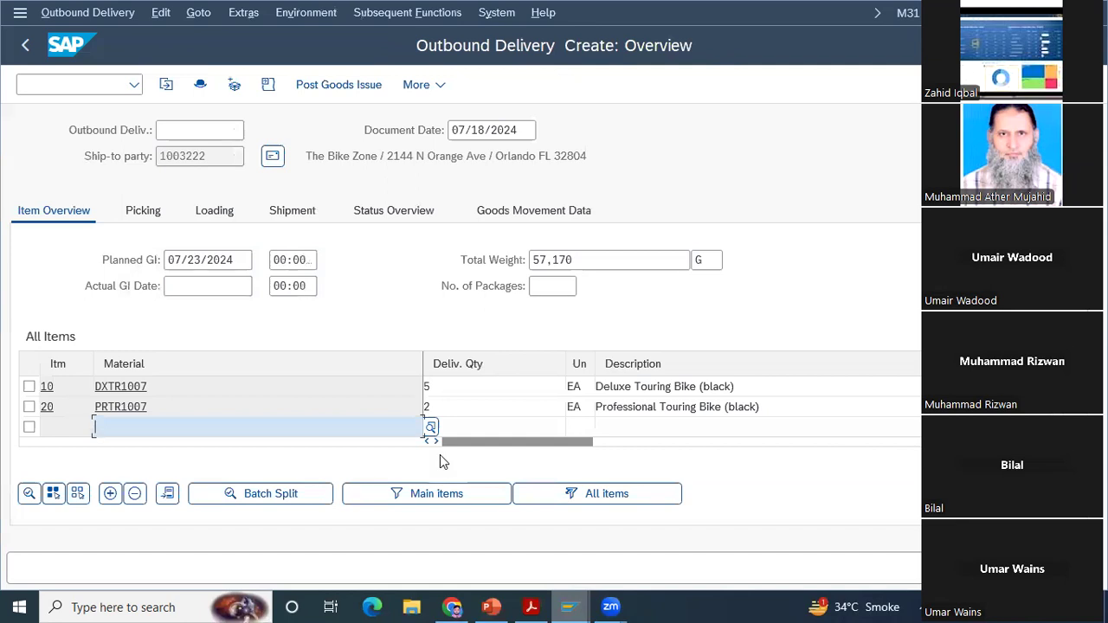
# Step: Read the case study PDF's instructions for the Deluxe Touring bike's item details and picking data, and return to the SAP delivery overview
pyautogui.moveTo(452, 605)
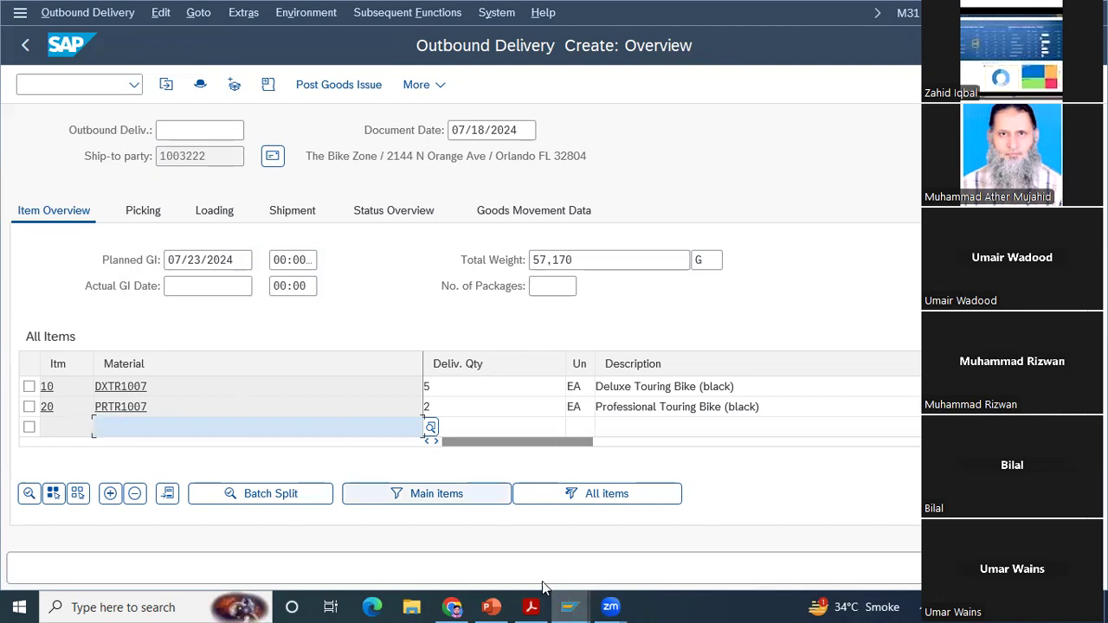
pyautogui.click(532, 606)
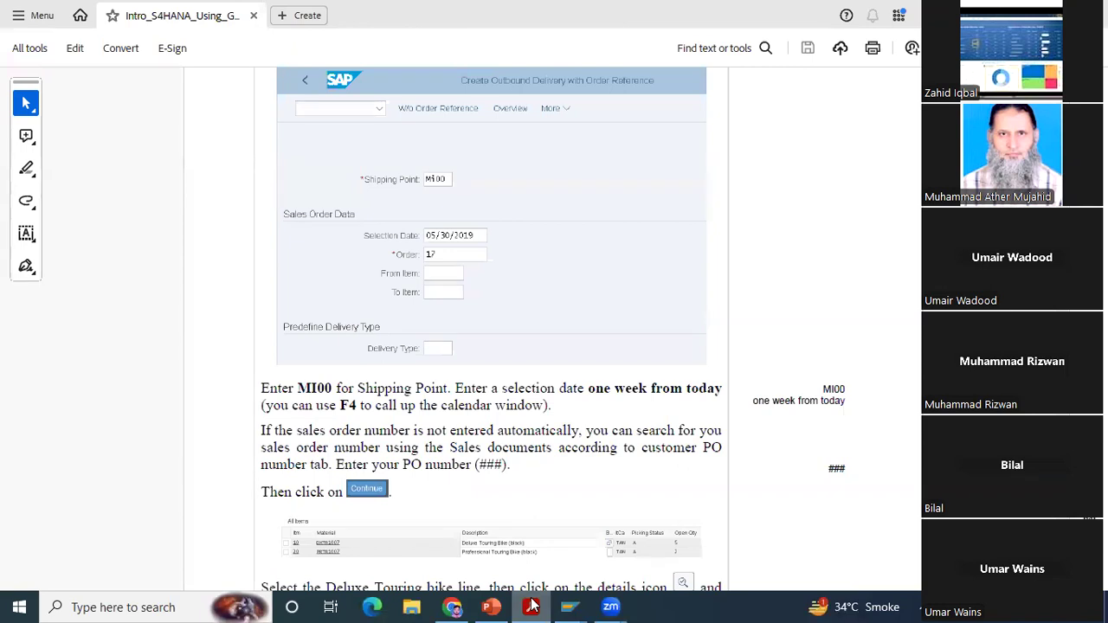
pyautogui.click(531, 606)
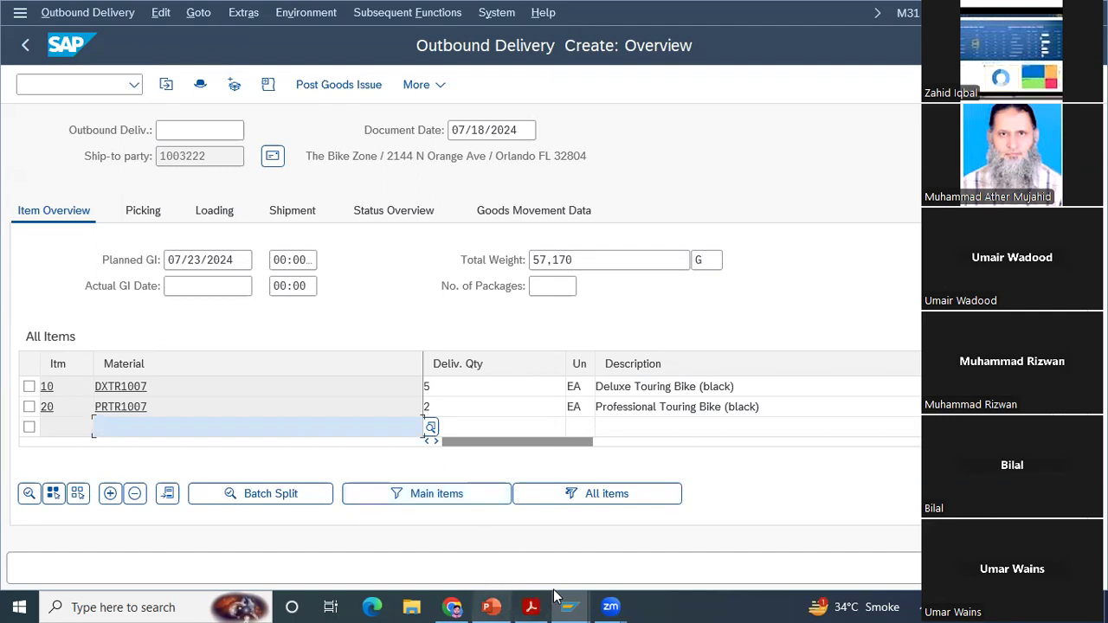
pyautogui.click(532, 606)
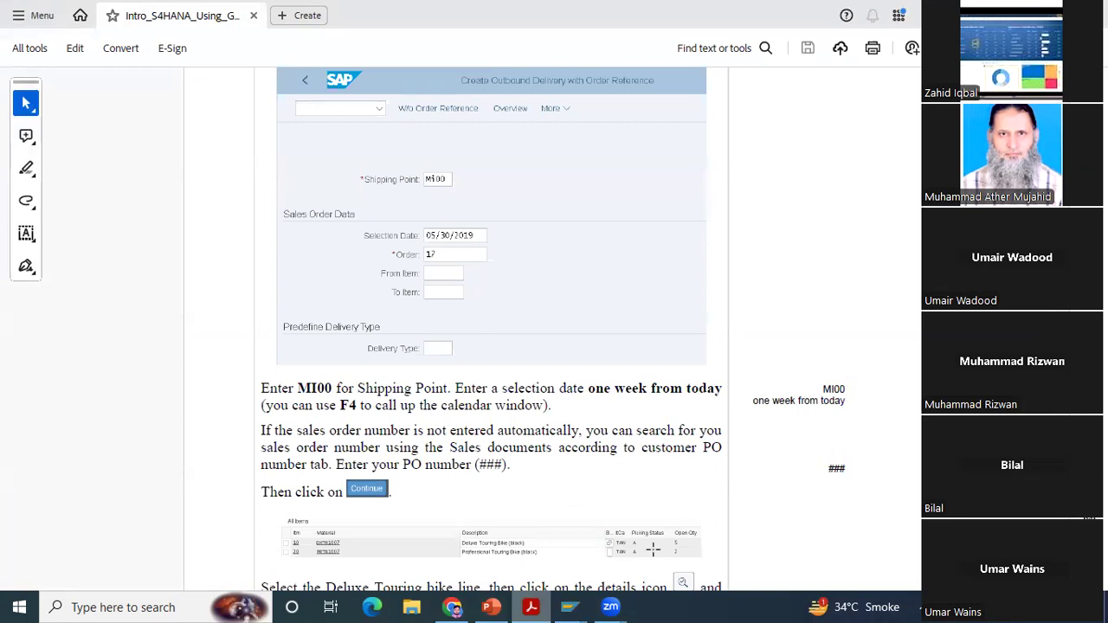
pyautogui.scroll(-4, 491, 329)
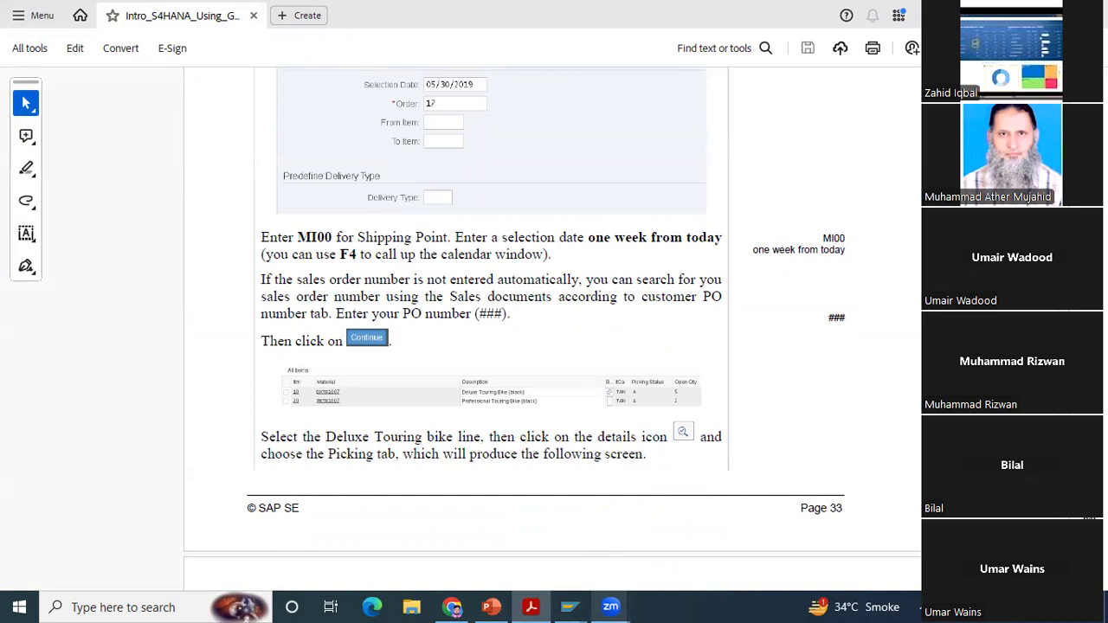
pyautogui.scroll(-5, 552, 312)
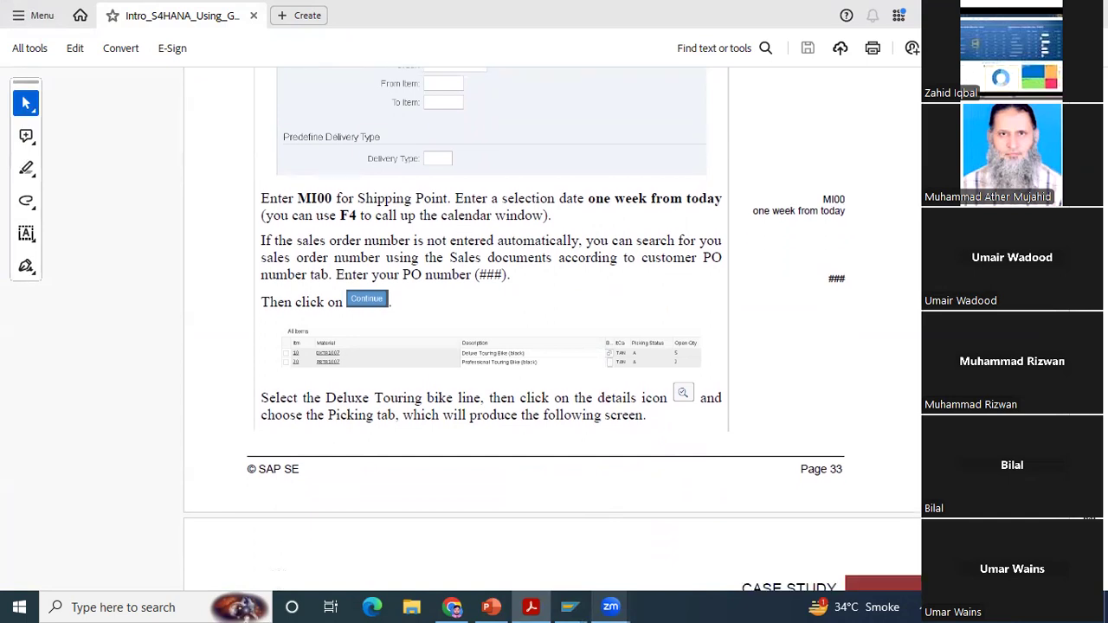
pyautogui.scroll(-1, 553, 329)
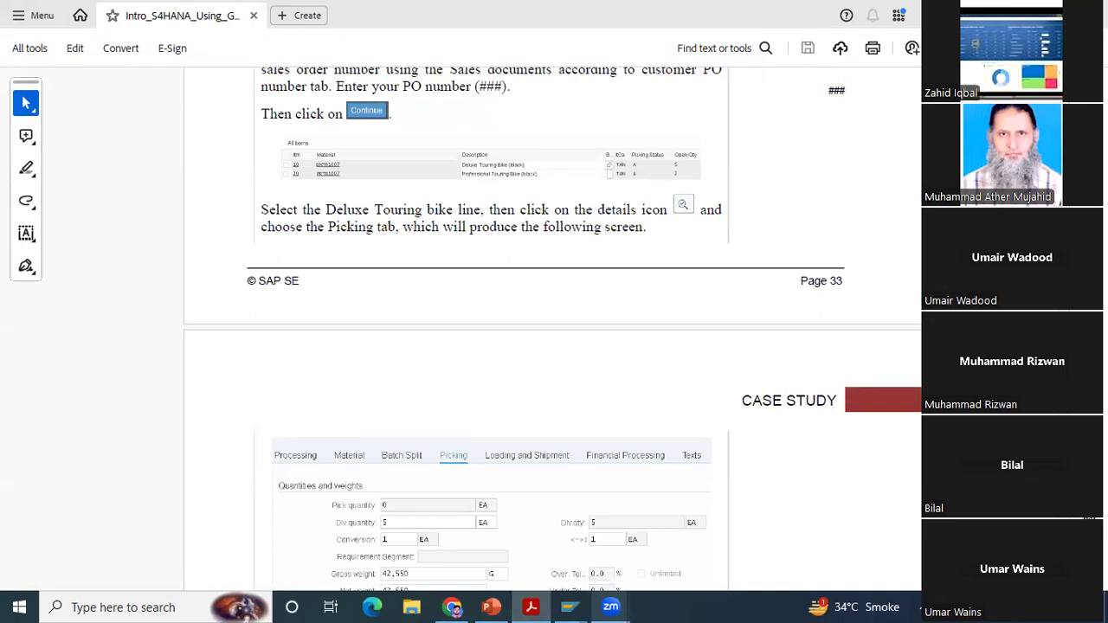
pyautogui.scroll(-2, 553, 331)
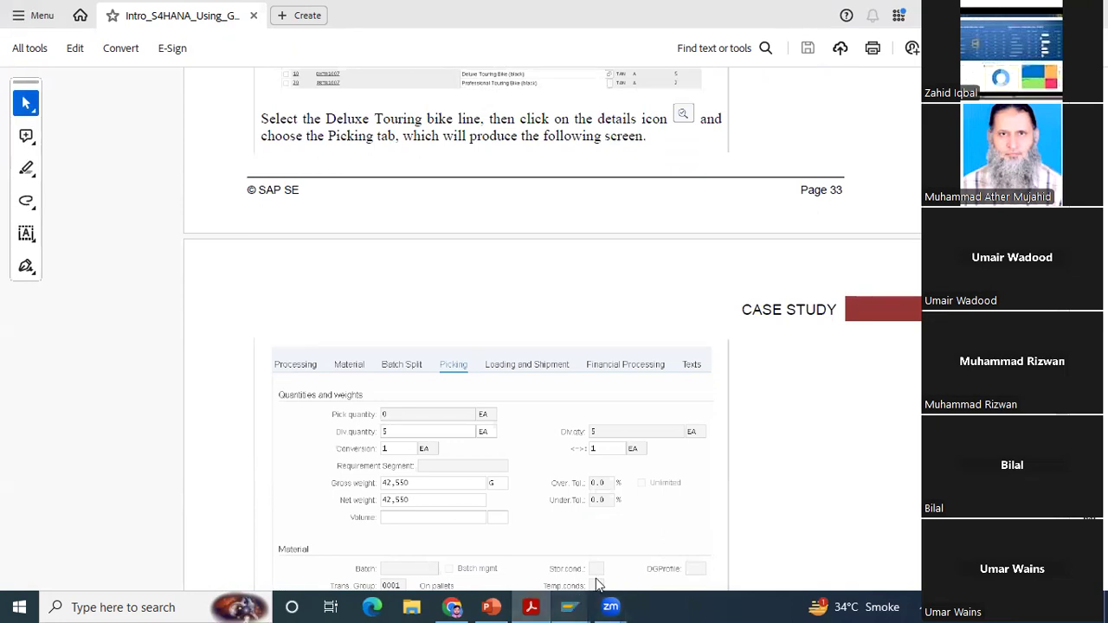
pyautogui.moveTo(572, 606)
pyautogui.click(617, 555)
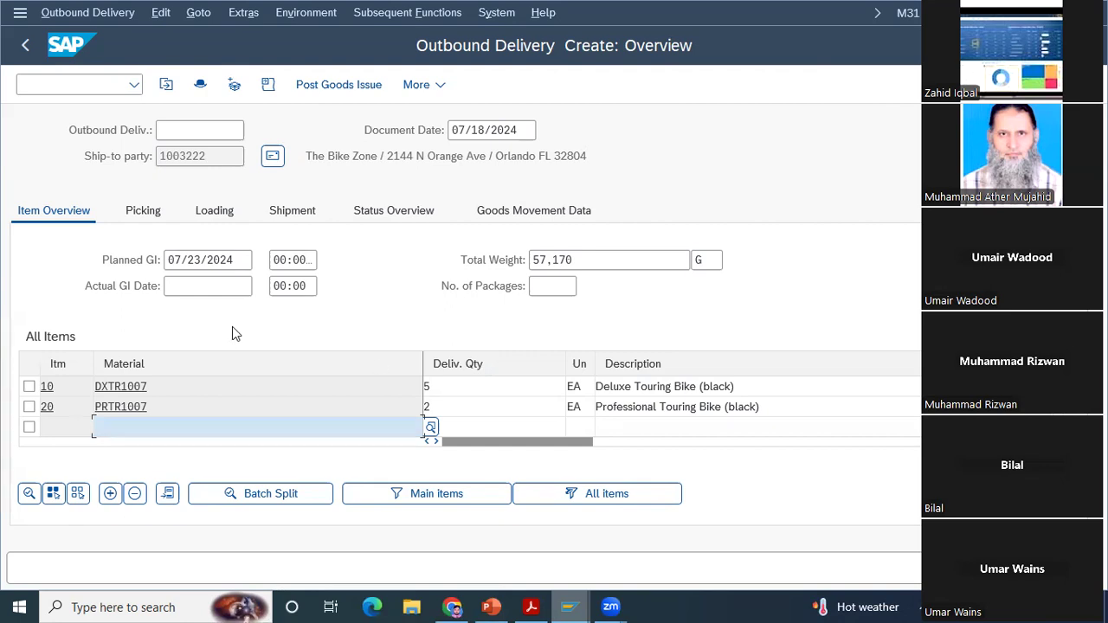
# Step: Display the delivery overview's picking data and compare it with the picking screen in the case study PDF, returning to SAP
pyautogui.click(144, 217)
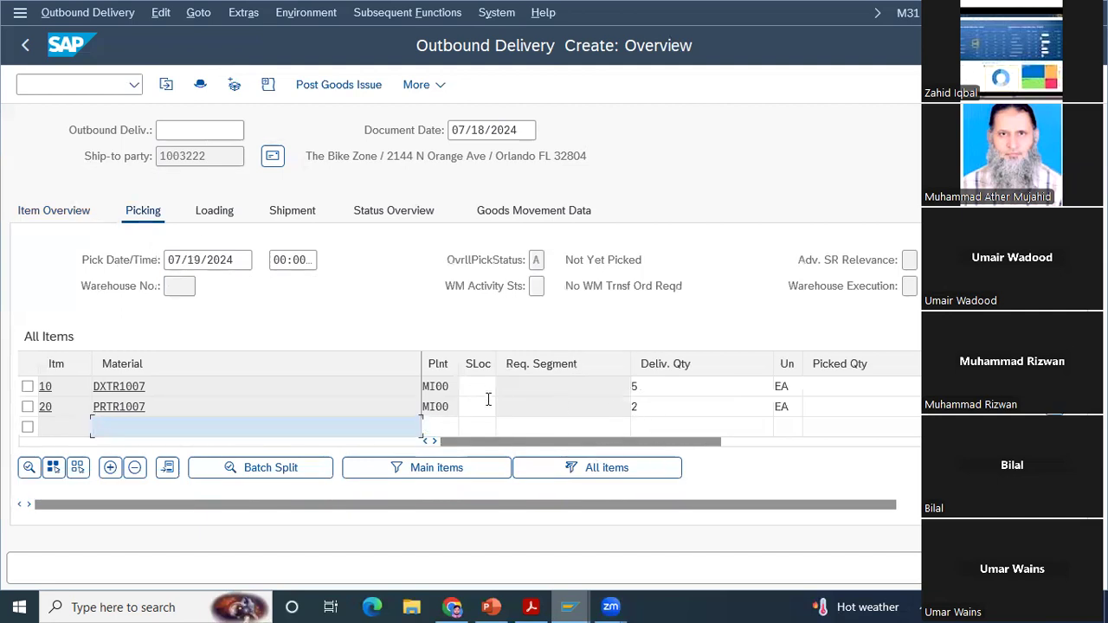
pyautogui.click(531, 607)
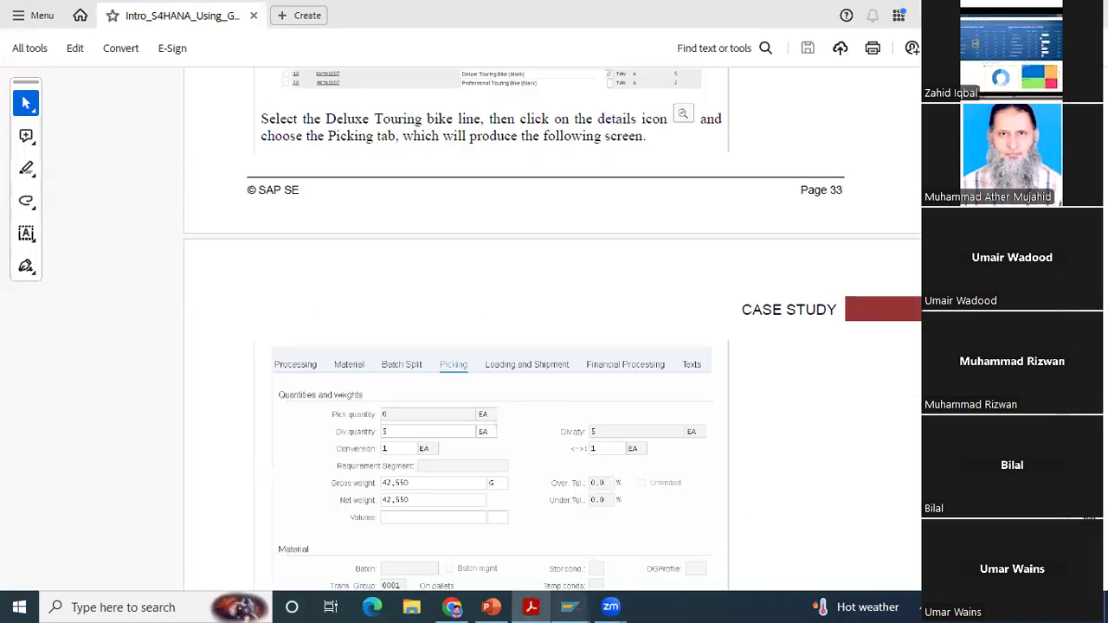
pyautogui.scroll(-2, 554, 558)
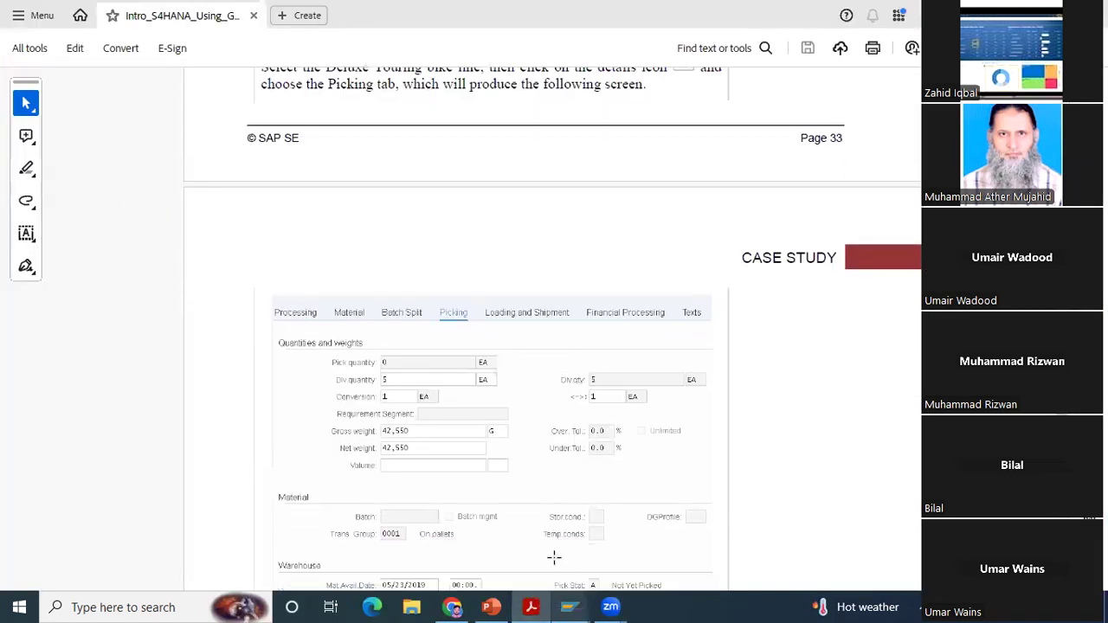
pyautogui.moveTo(564, 607)
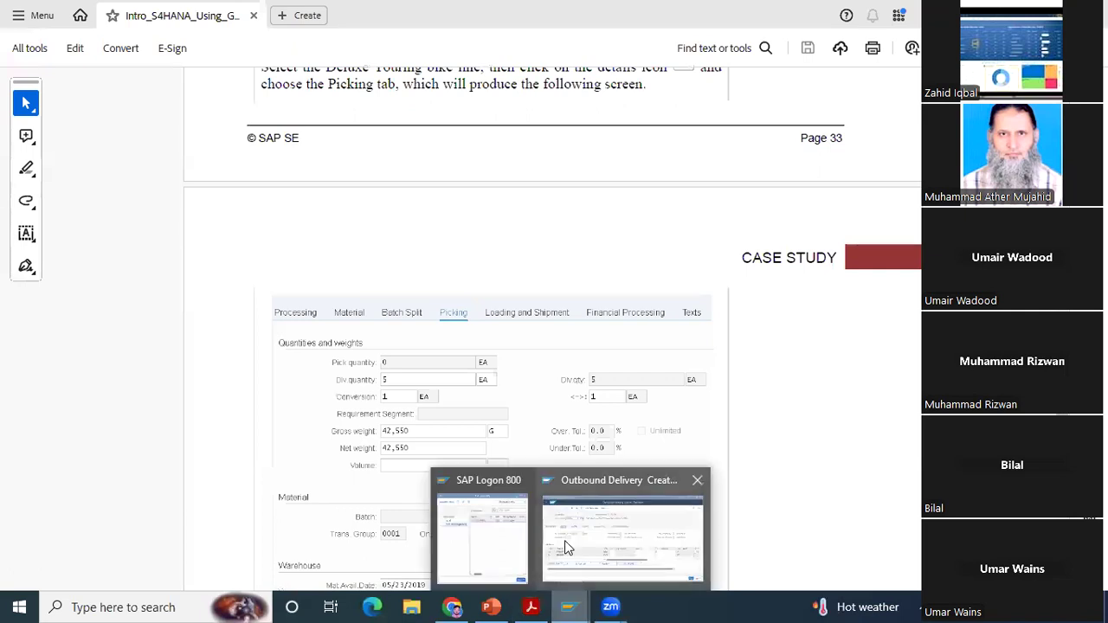
pyautogui.click(568, 537)
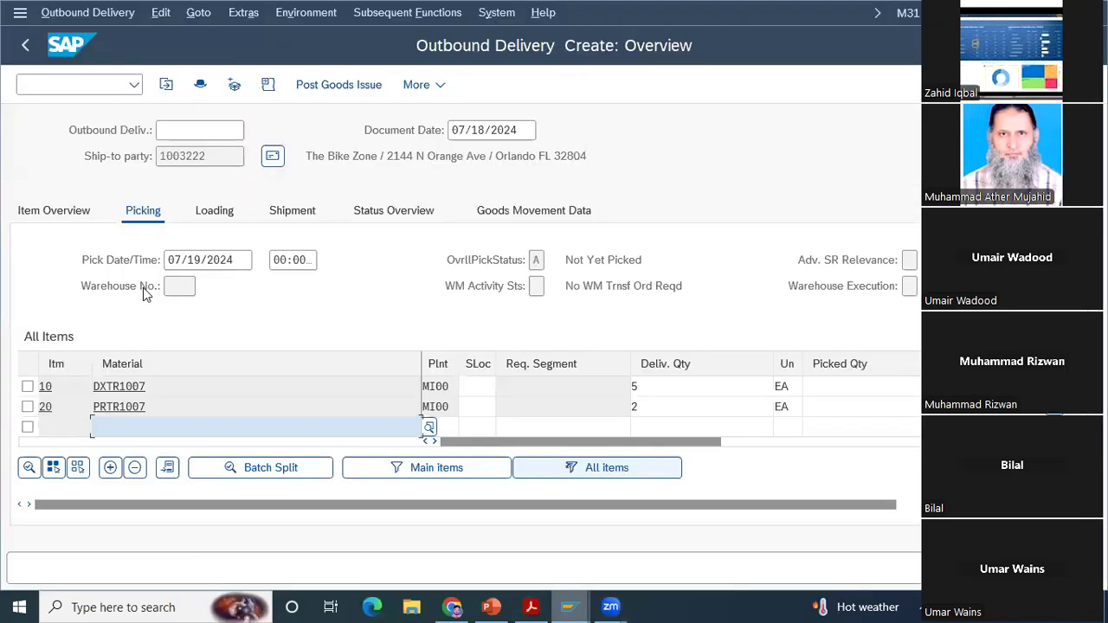
# Step: View the picking details of item 10, the Deluxe Touring Bike (black), and return to the delivery overview
pyautogui.click(28, 386)
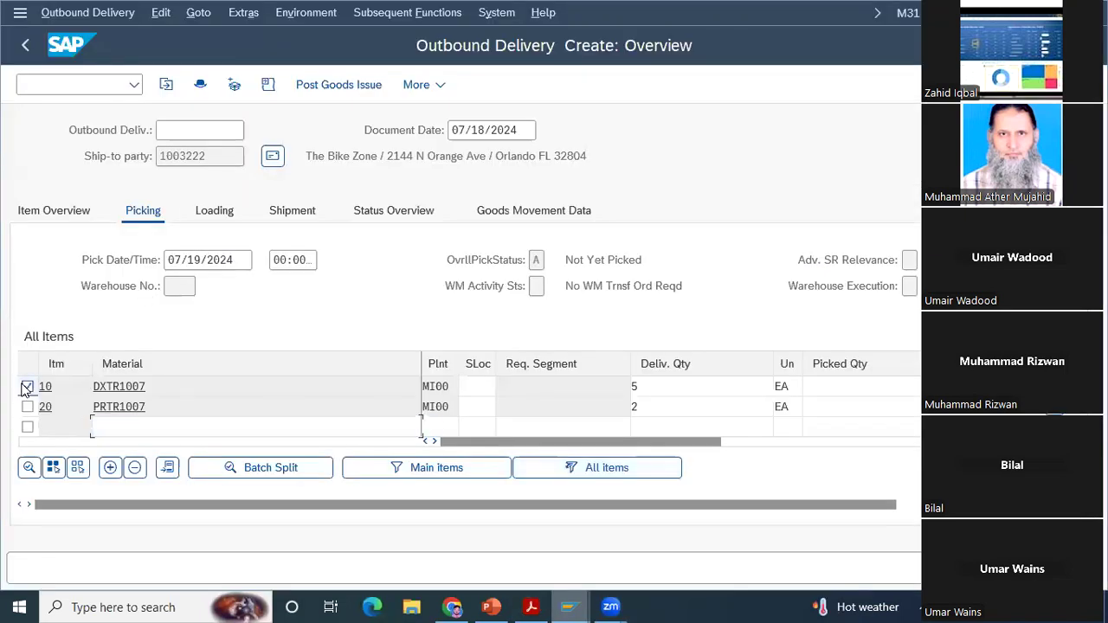
pyautogui.click(28, 468)
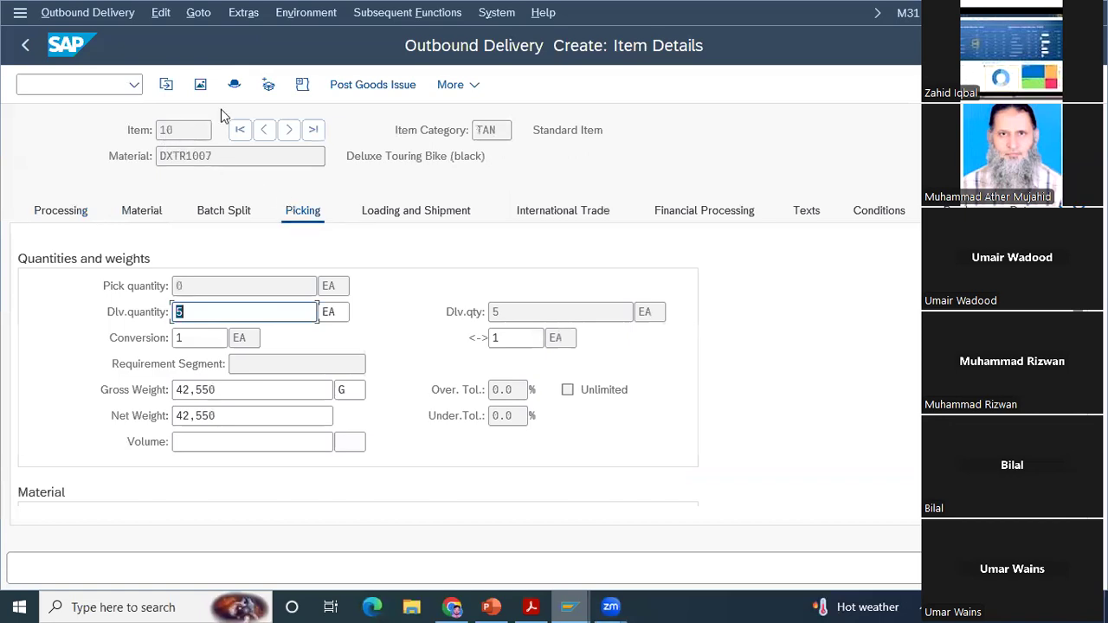
pyautogui.click(27, 53)
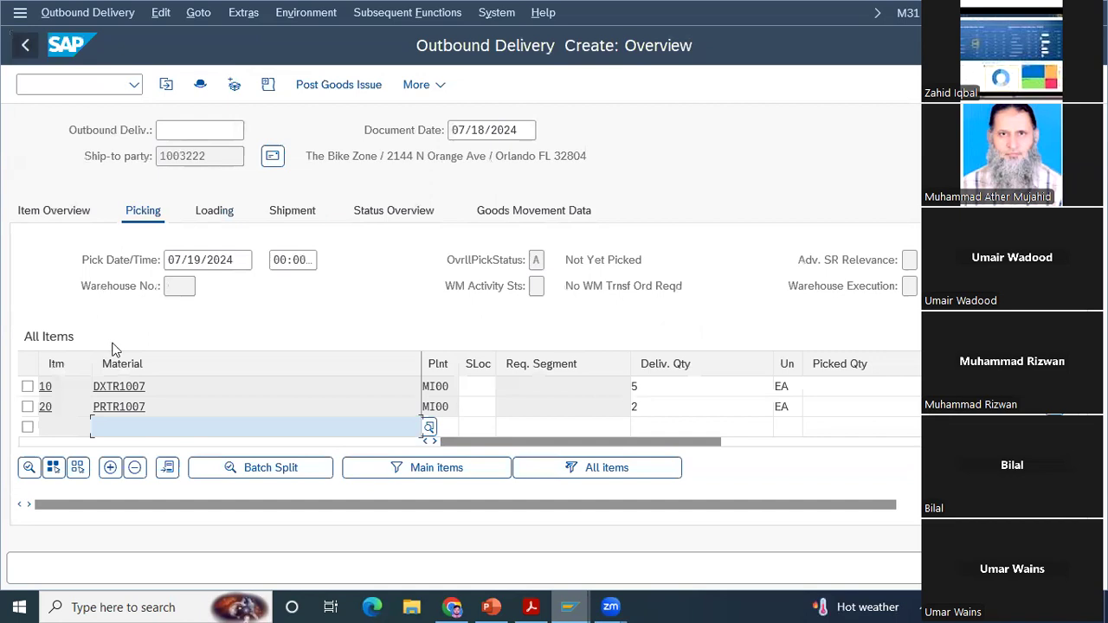
# Step: Open the picking details of item 10 and compare them with the case study PDF's picking screen and save instructions, returning to SAP
pyautogui.click(27, 386)
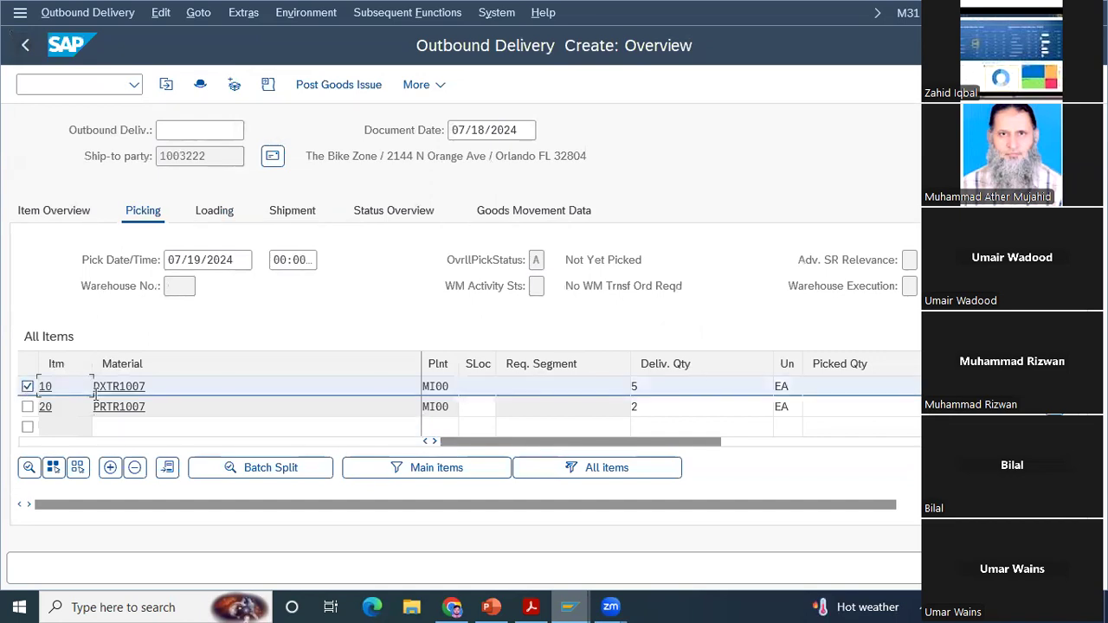
pyautogui.click(29, 468)
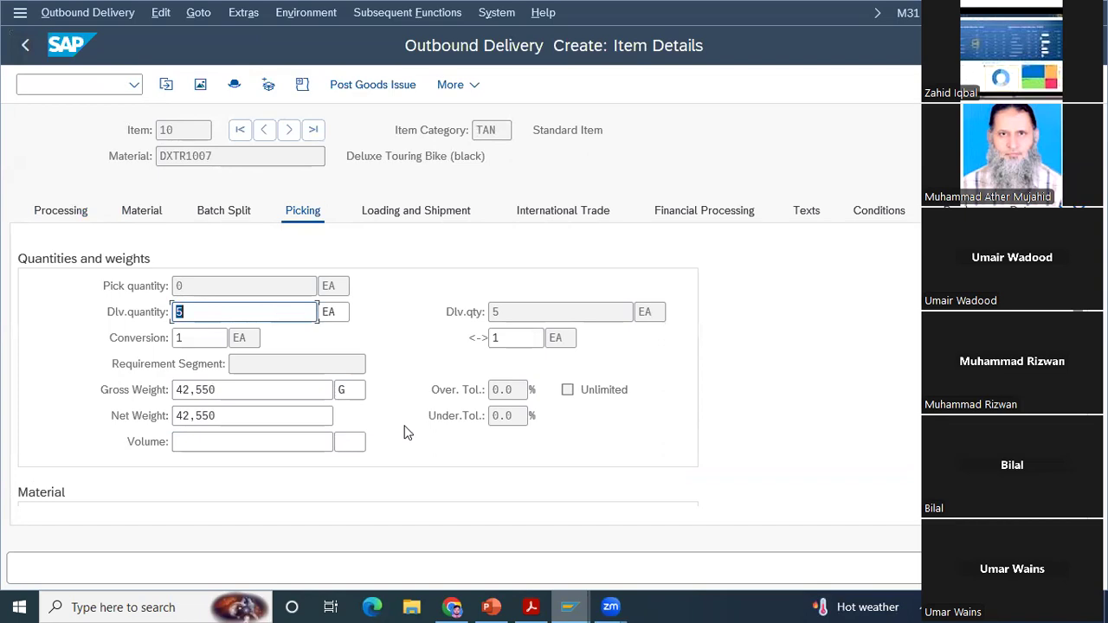
pyautogui.click(542, 604)
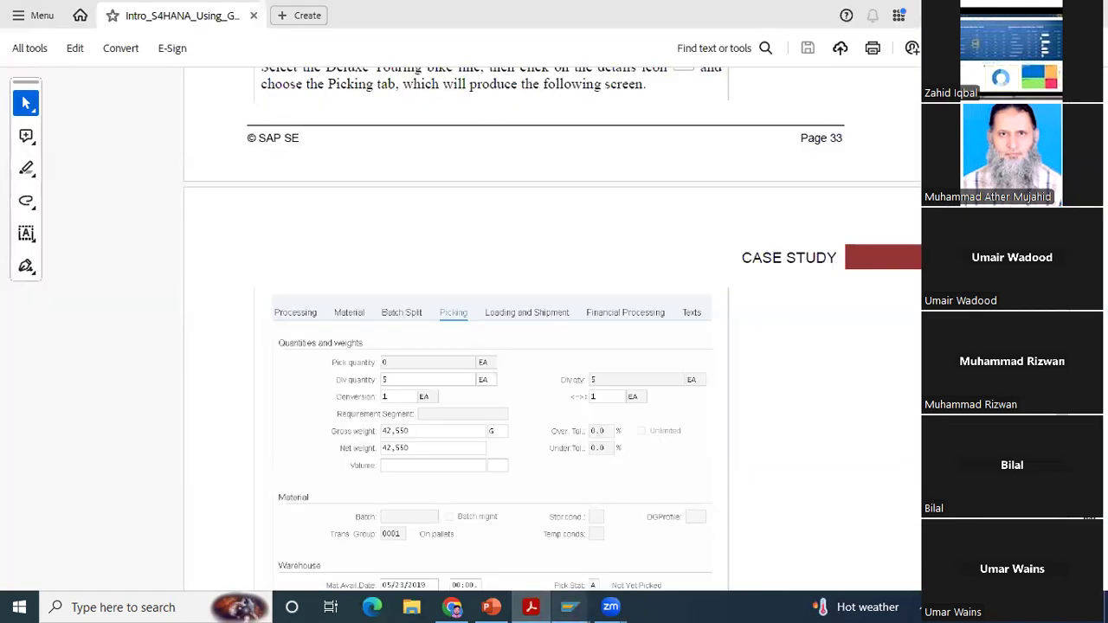
pyautogui.scroll(-3, 553, 330)
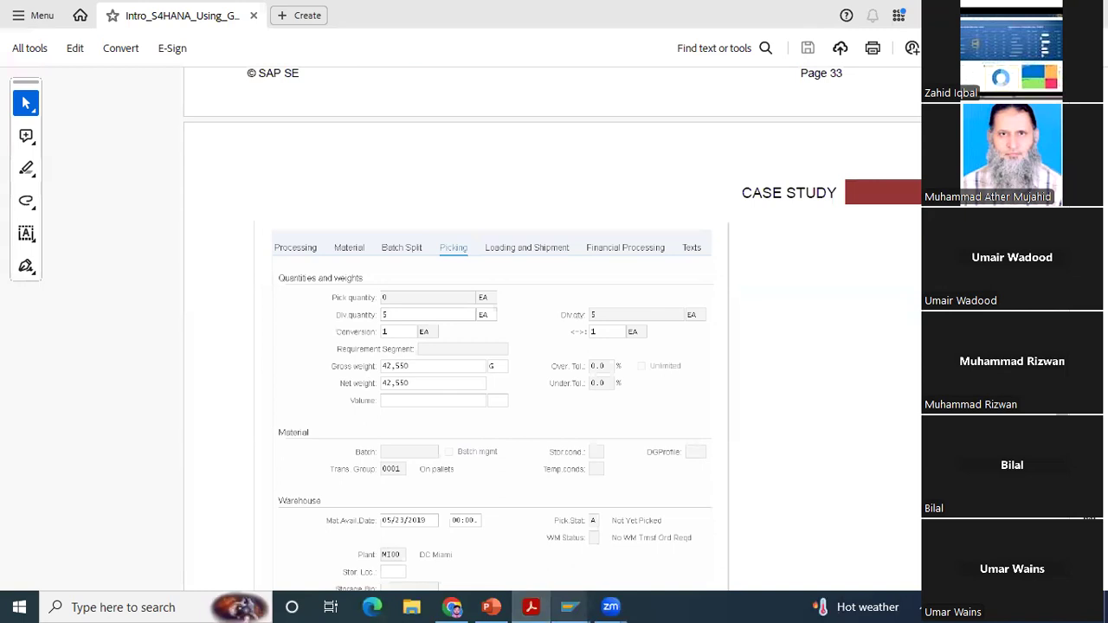
pyautogui.scroll(-3, 553, 329)
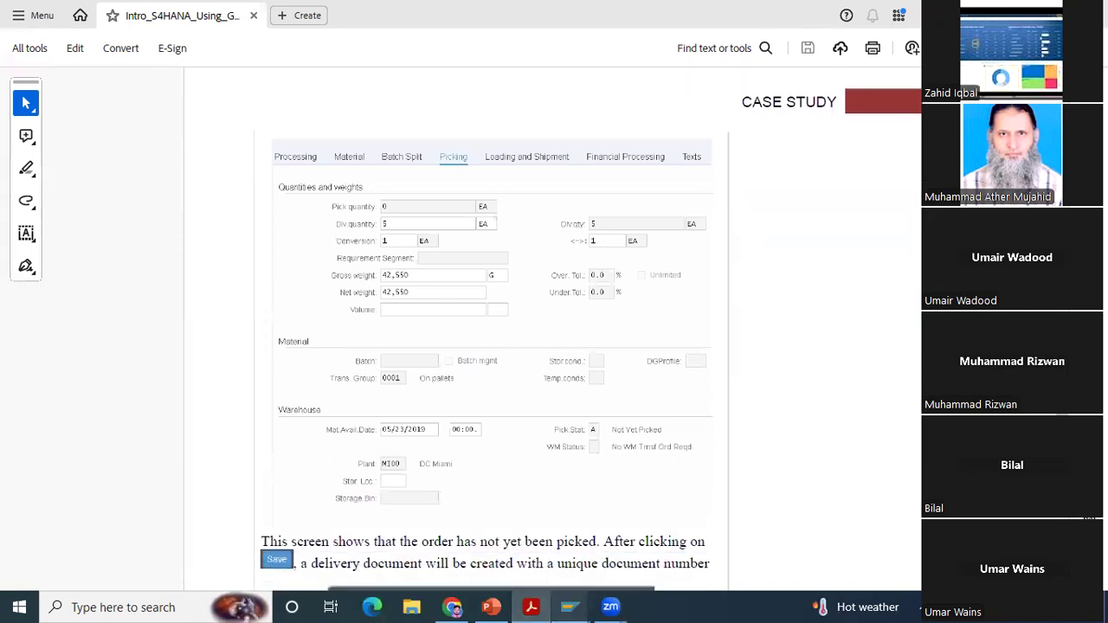
pyautogui.scroll(-3, 553, 330)
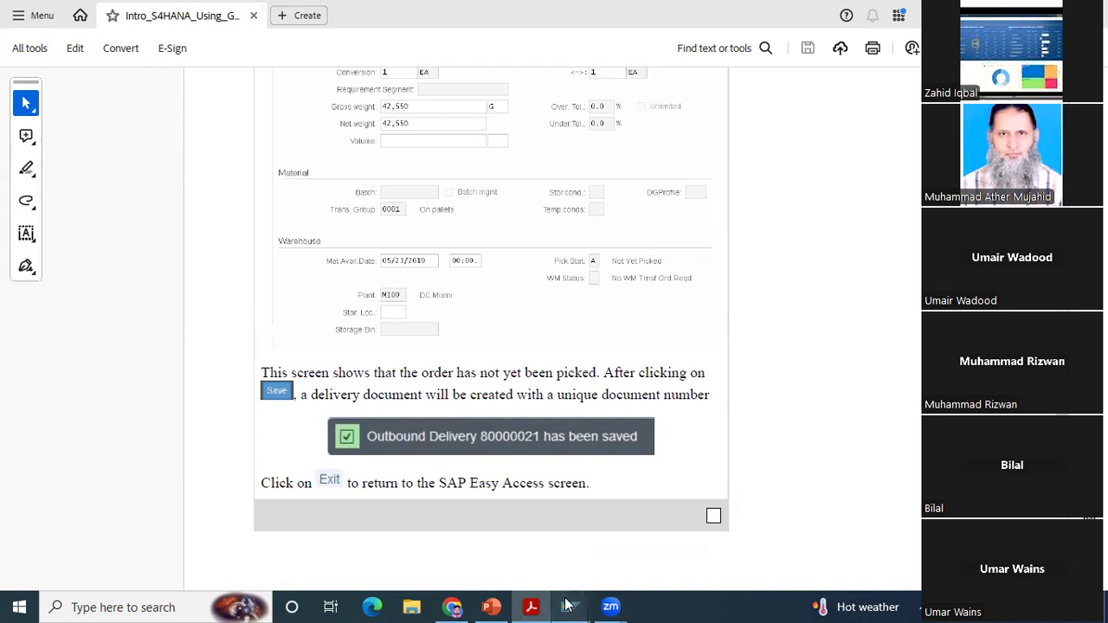
pyautogui.moveTo(567, 605)
pyautogui.click(570, 530)
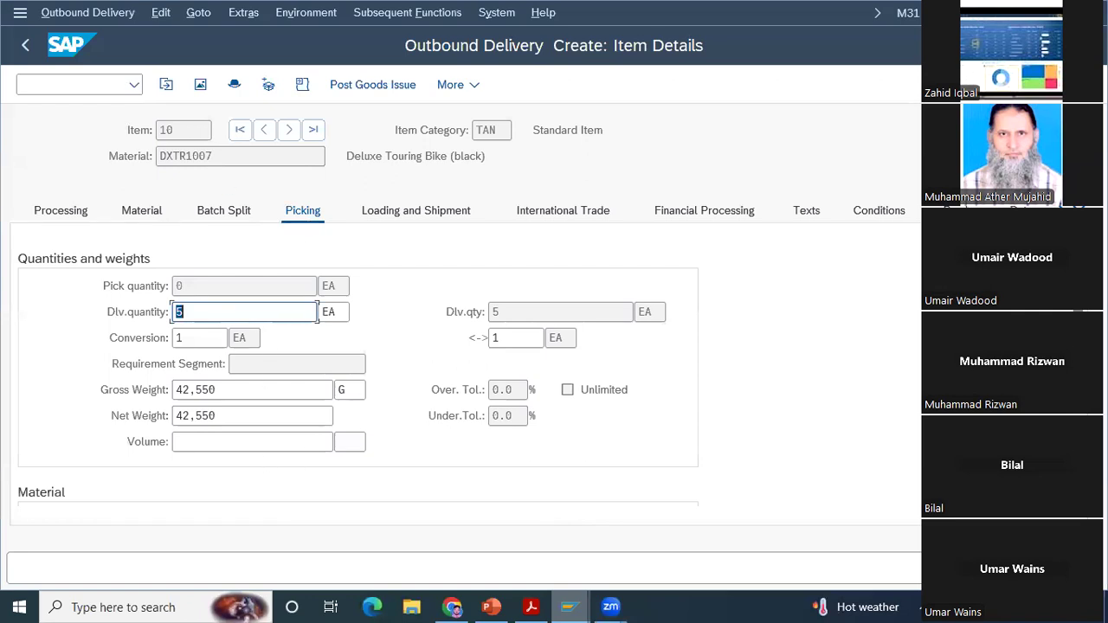
# Step: Review the material and warehouse data in item 10's picking details and save the outbound delivery
pyautogui.scroll(-5, 359, 364)
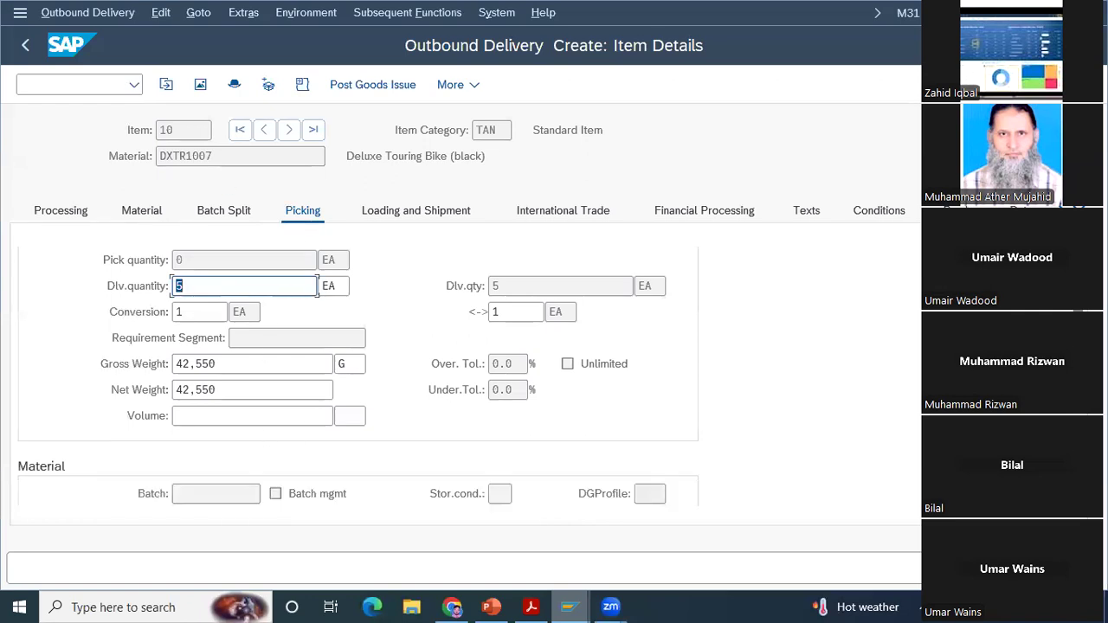
pyautogui.scroll(-3, 359, 364)
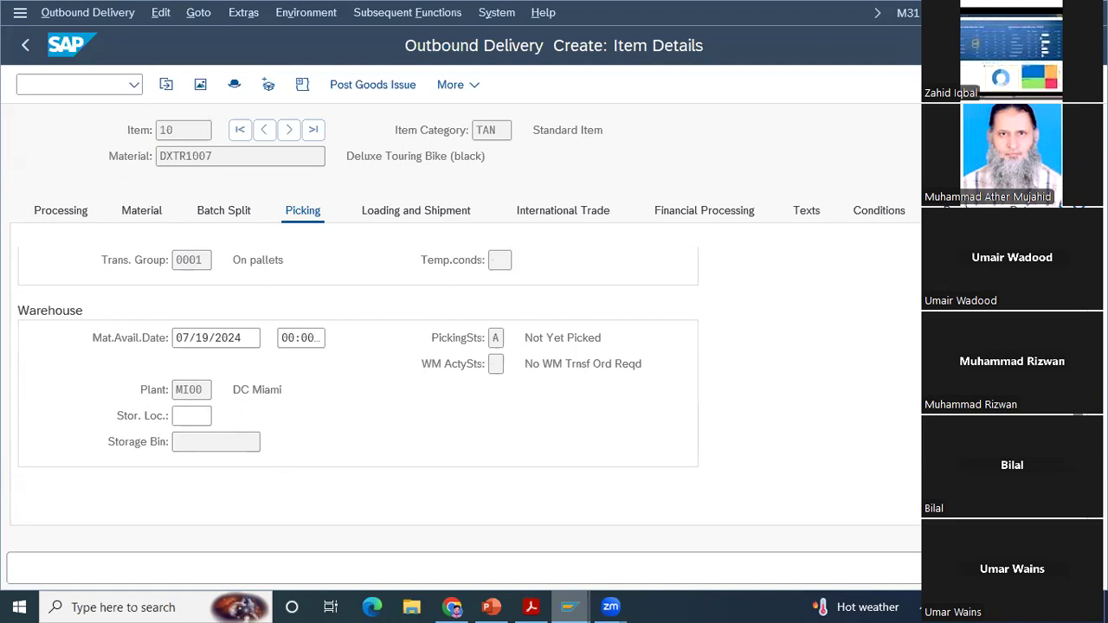
pyautogui.hotkey('ctrl', 's')
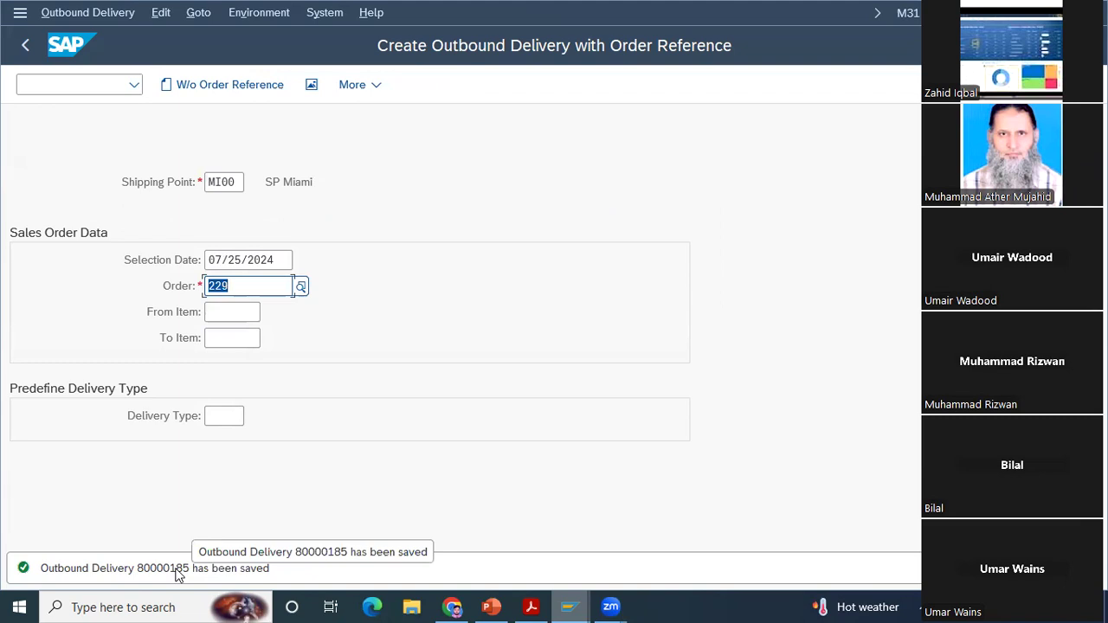
# Step: Display the overview of the outbound delivery just saved
pyautogui.click(86, 16)
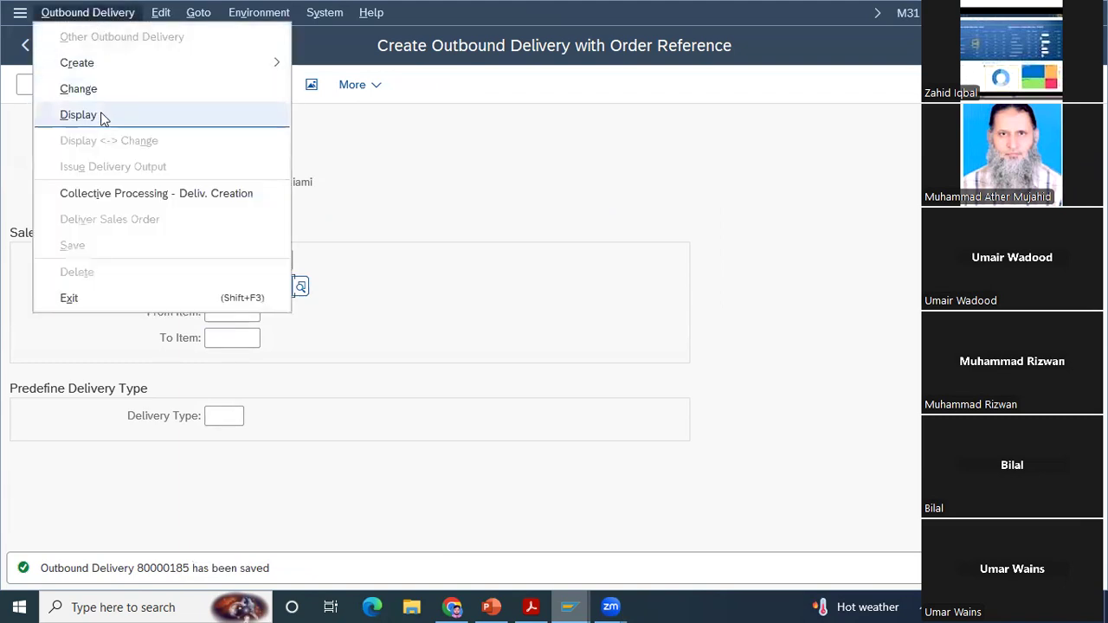
pyautogui.click(78, 114)
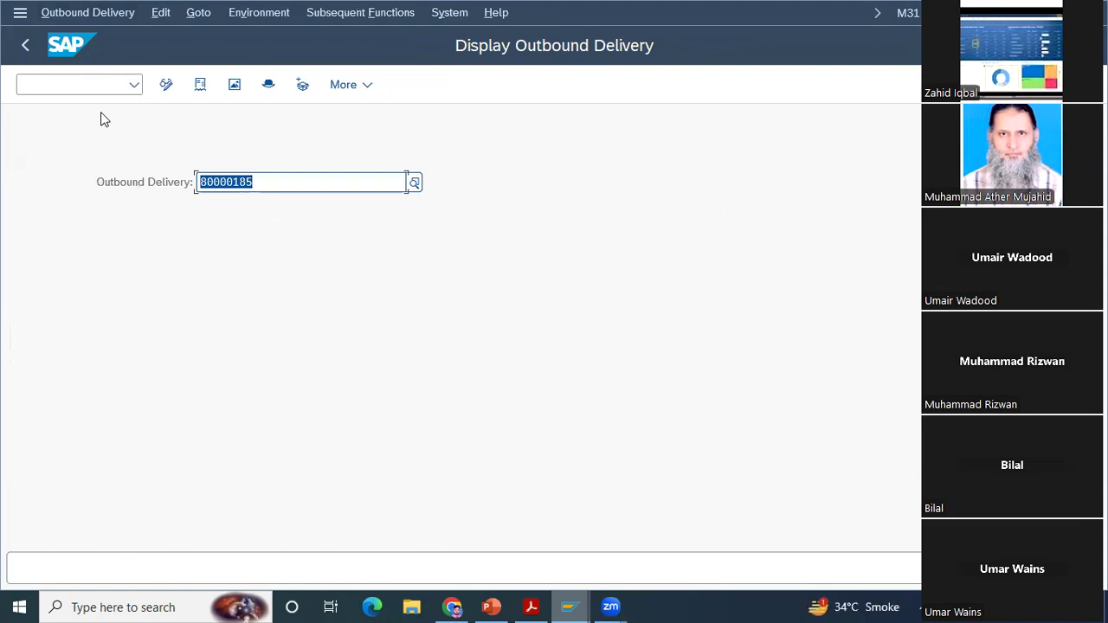
pyautogui.press('Return')
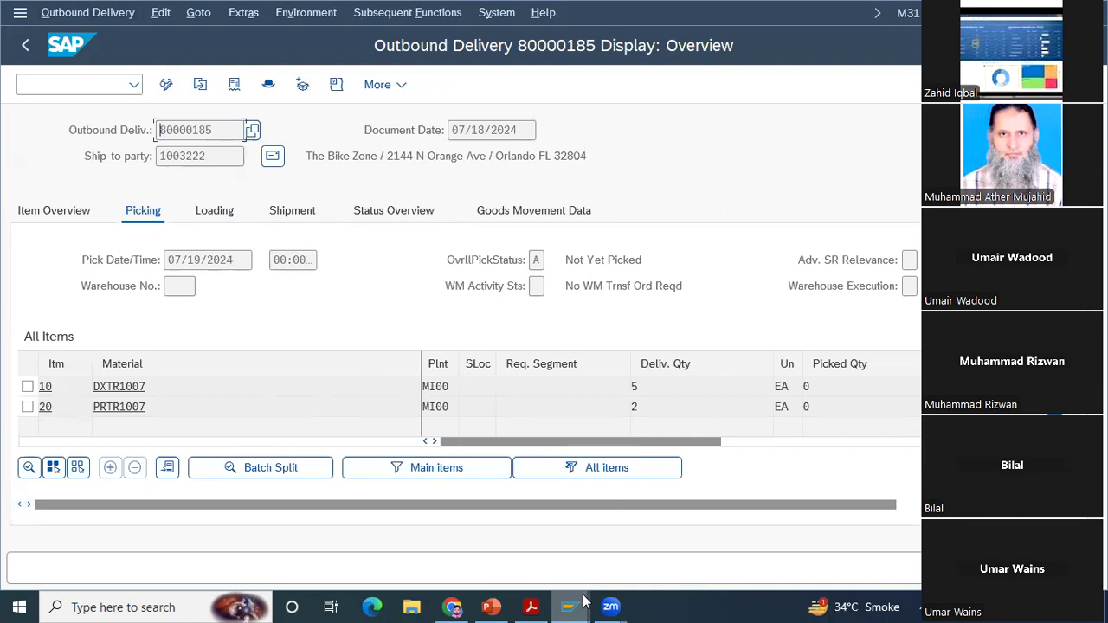
# Step: Check the case study PDF's delivery instructions and view the permitted storage locations for item 10 in the SAP delivery overview
pyautogui.click(532, 606)
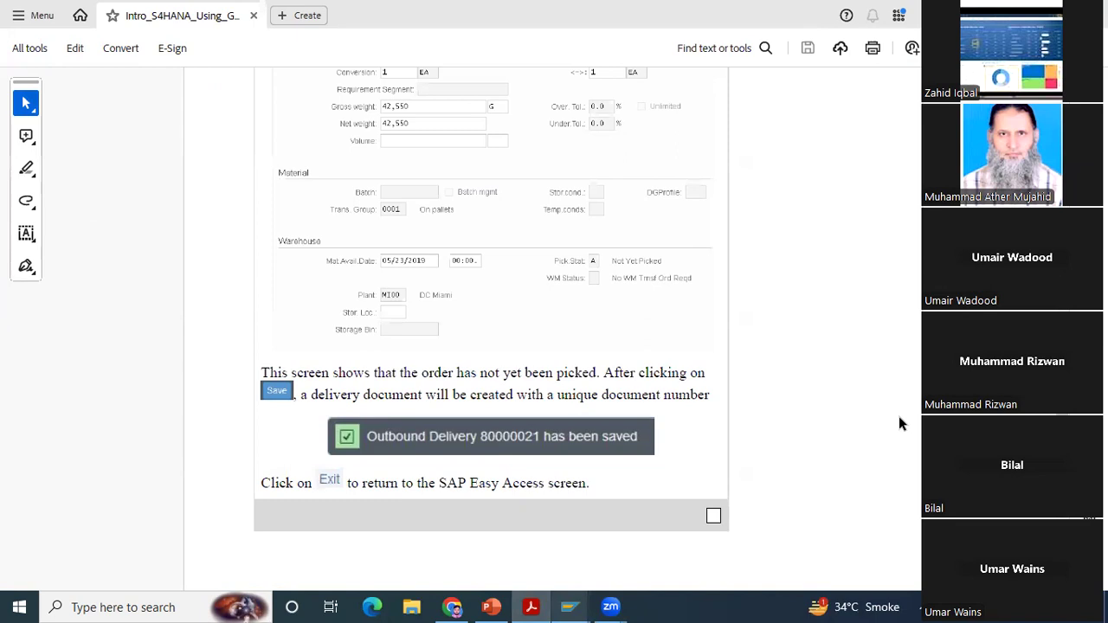
pyautogui.click(570, 605)
pyautogui.click(608, 508)
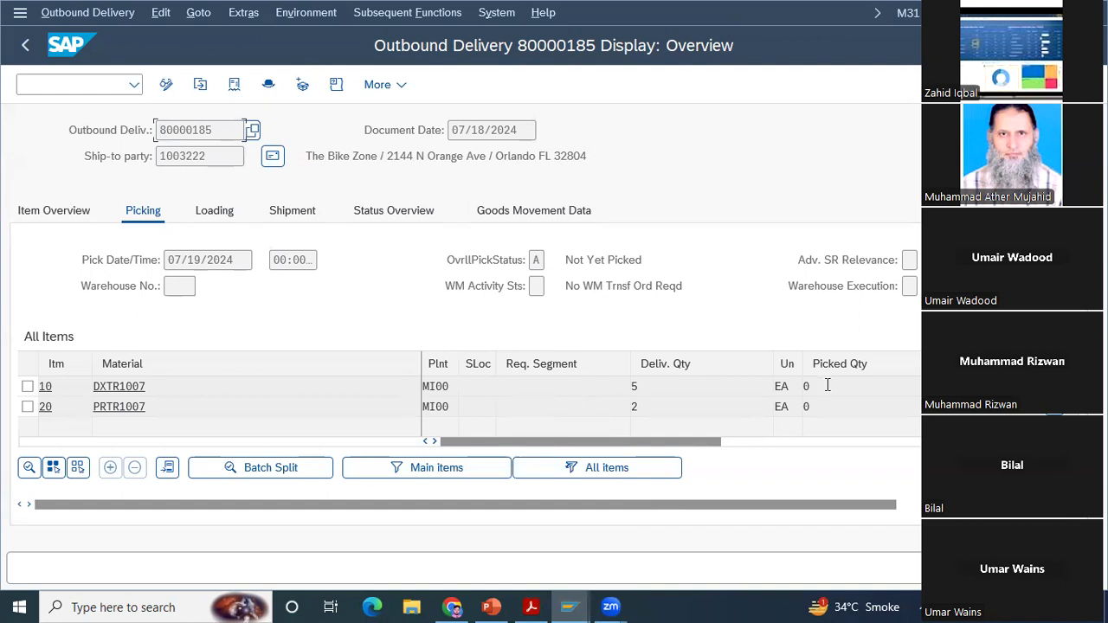
pyautogui.click(473, 387)
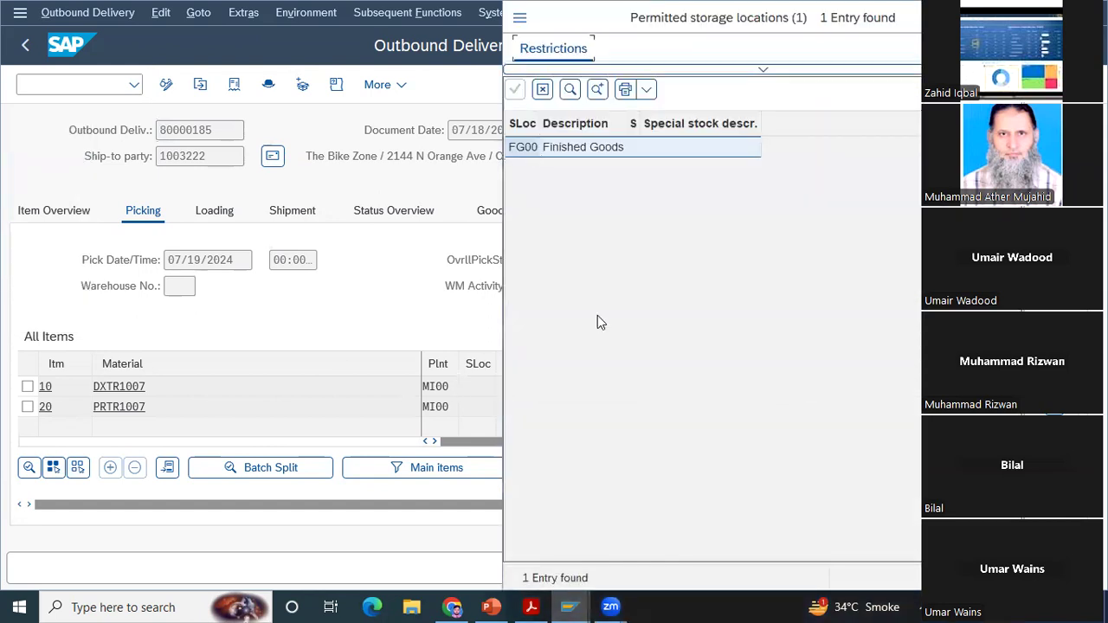
pyautogui.click(1007, 18)
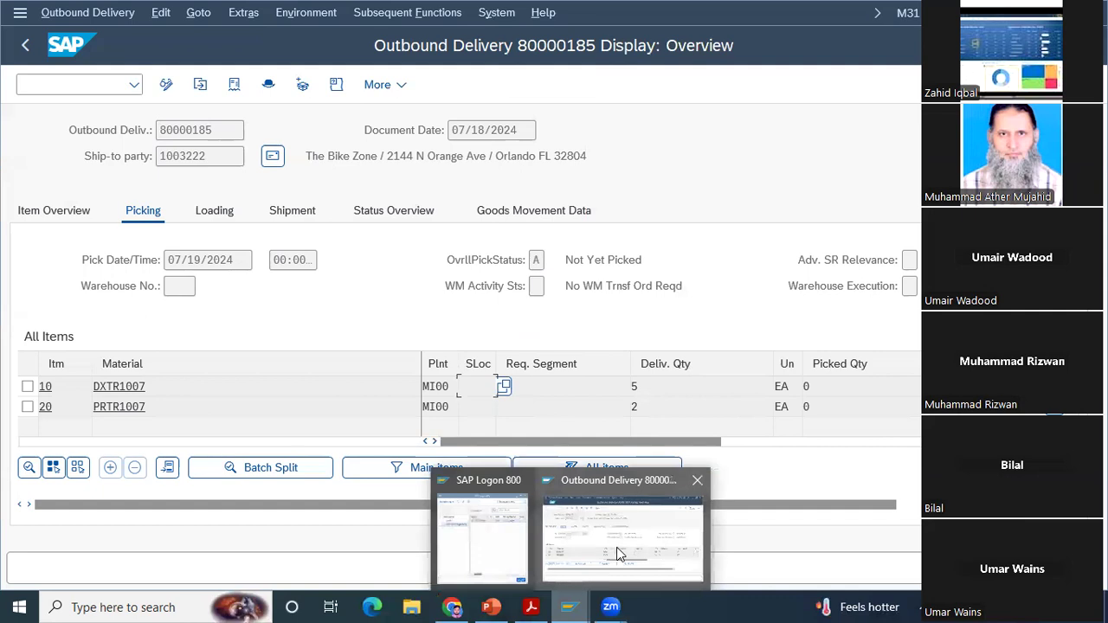
# Step: Read the case study PDF's Step 10: Check Stock Status instructions, including the Stock Overview menu path, and return to the SAP delivery
pyautogui.click(532, 607)
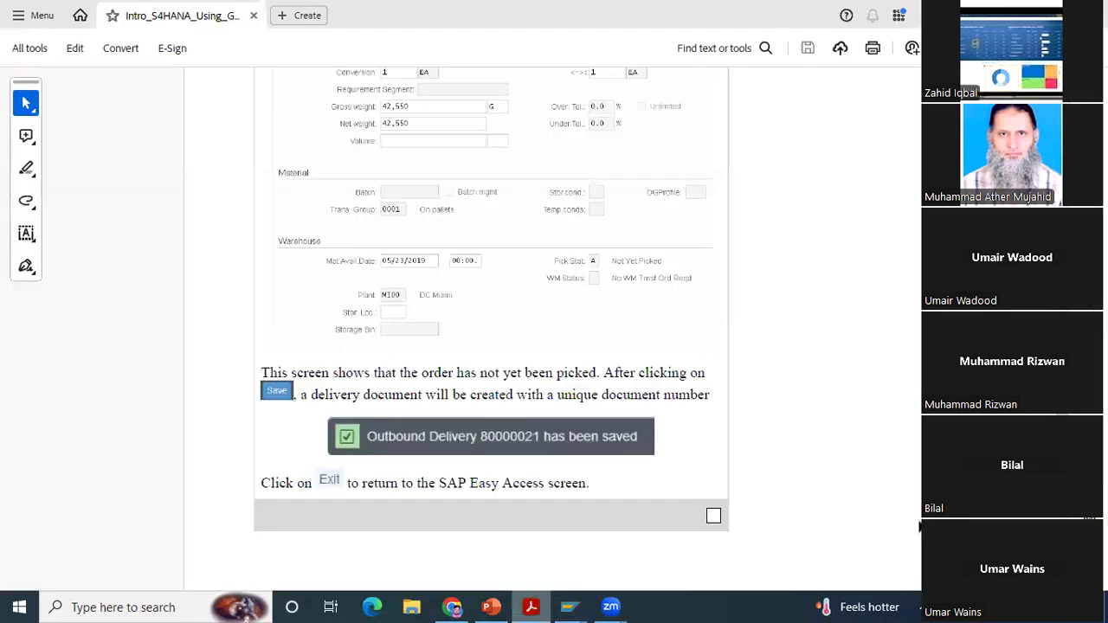
pyautogui.scroll(-5, 302, 506)
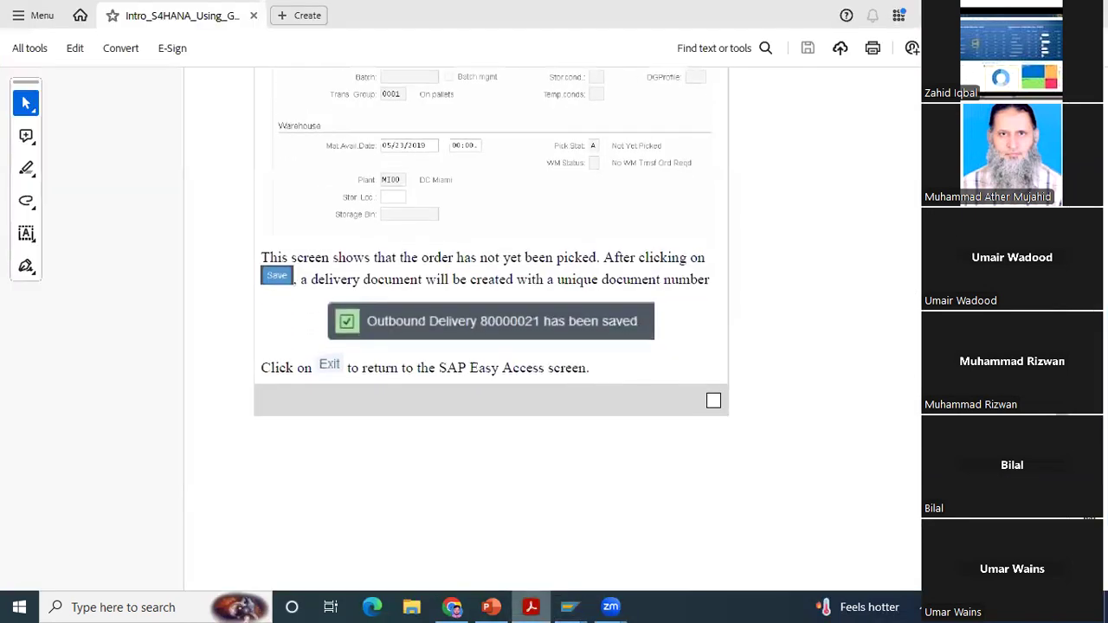
pyautogui.scroll(-5, 301, 506)
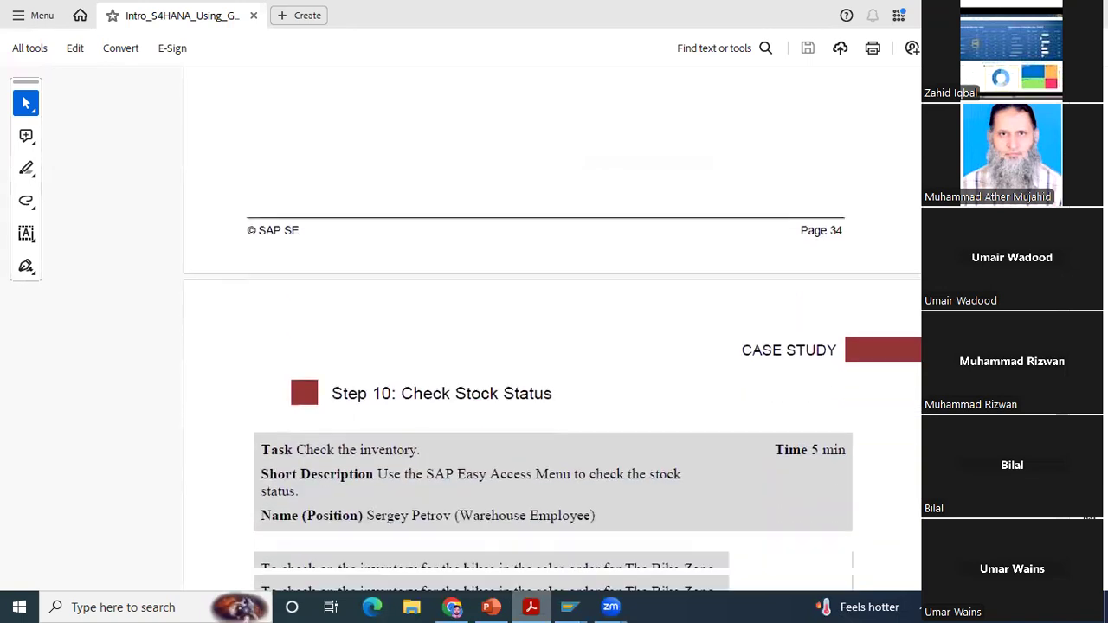
pyautogui.scroll(-3, 554, 329)
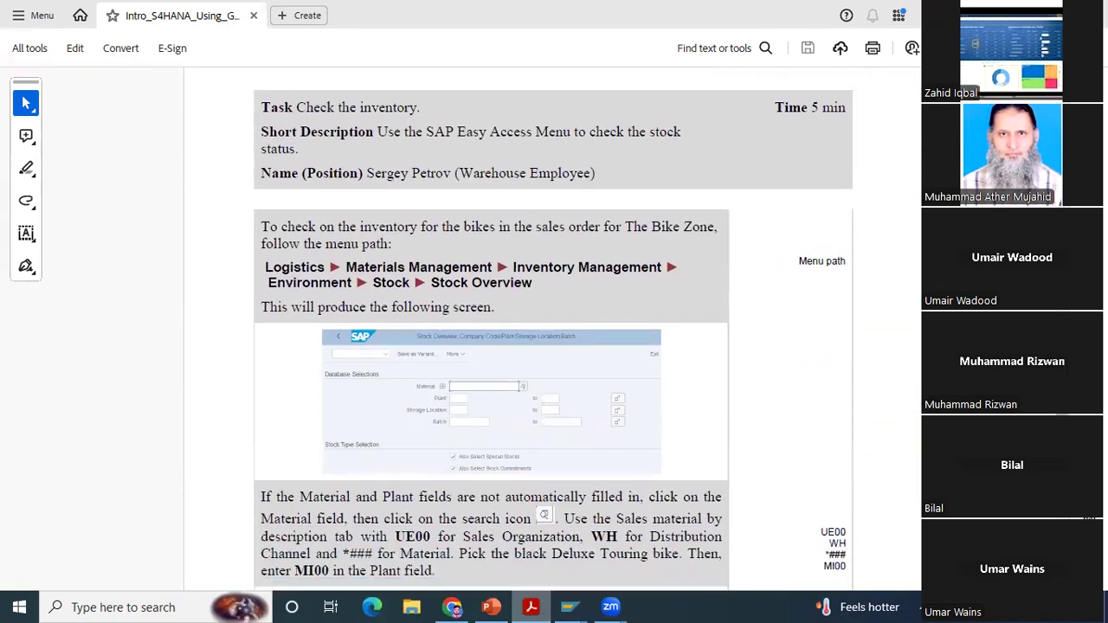
pyautogui.scroll(-3, 491, 329)
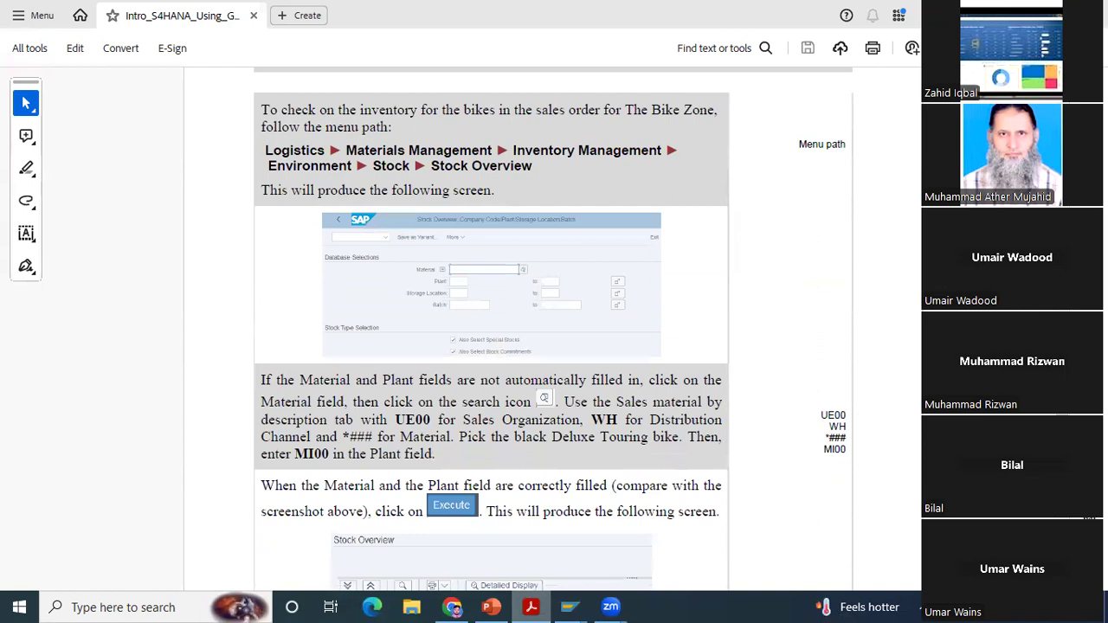
pyautogui.scroll(-1, 847, 524)
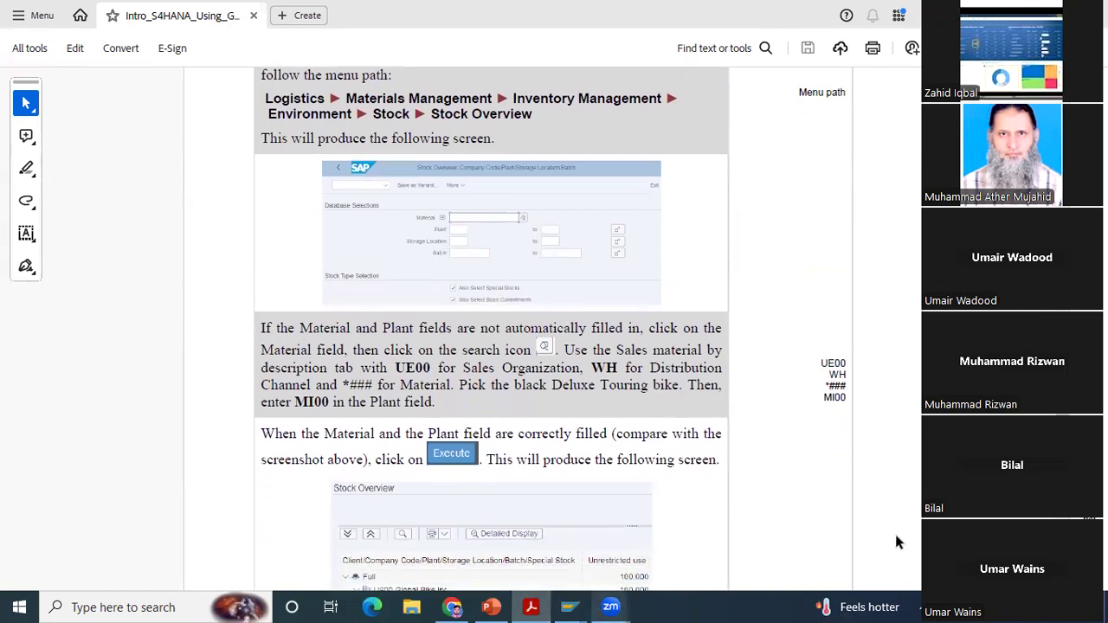
pyautogui.moveTo(569, 607)
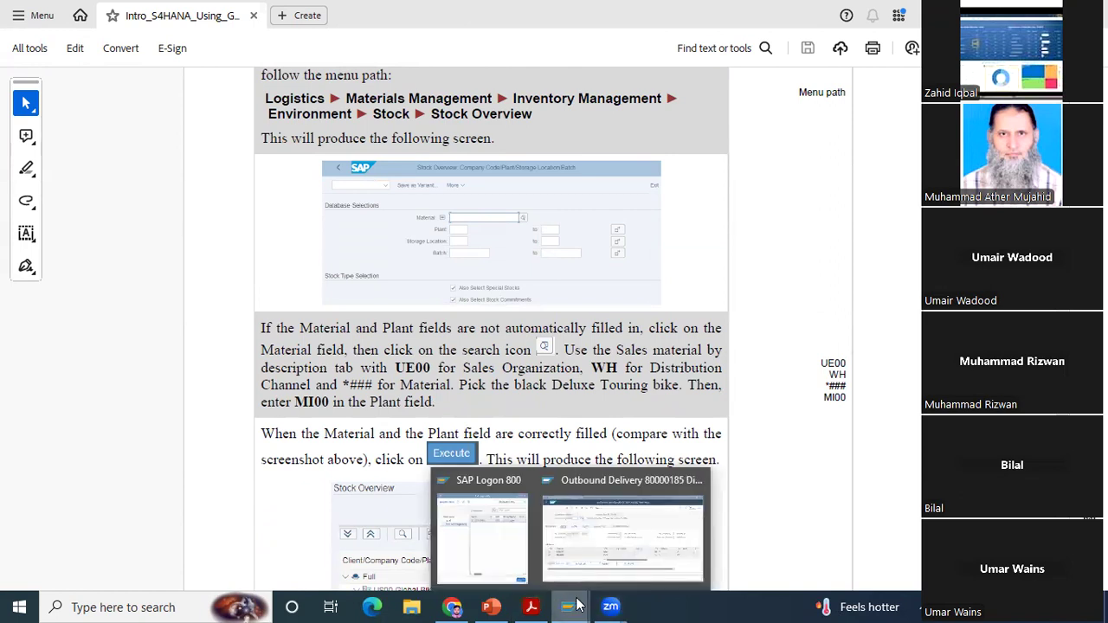
pyautogui.click(630, 530)
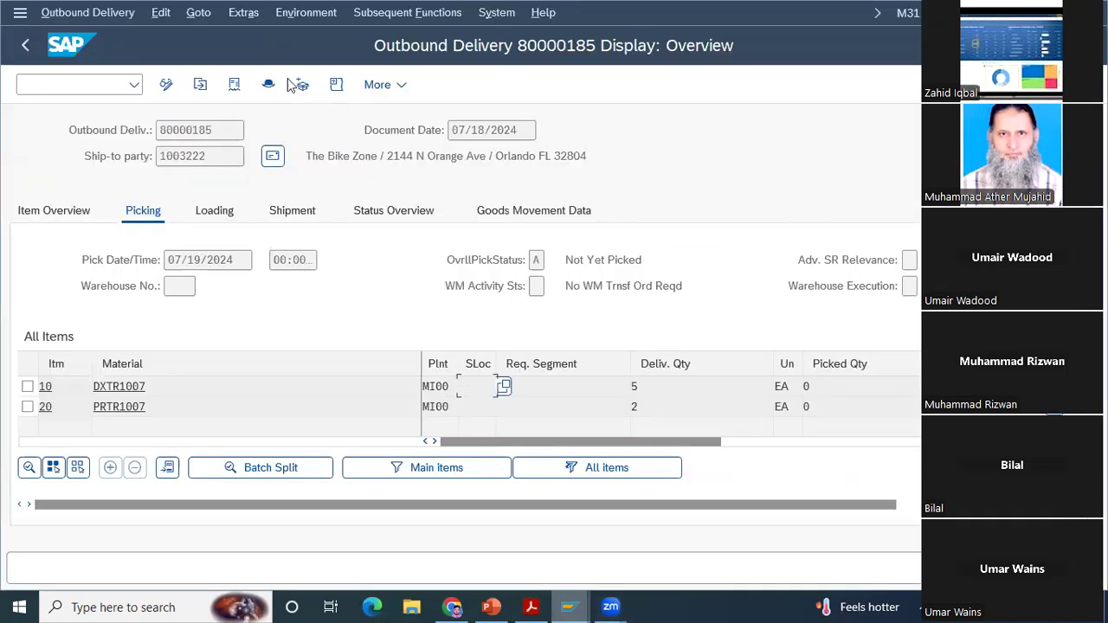
# Step: Place the cursor on item 10's material in the delivery overview and open a new SAP GUI window
pyautogui.moveTo(162, 389); pyautogui.dragTo(594, 268)
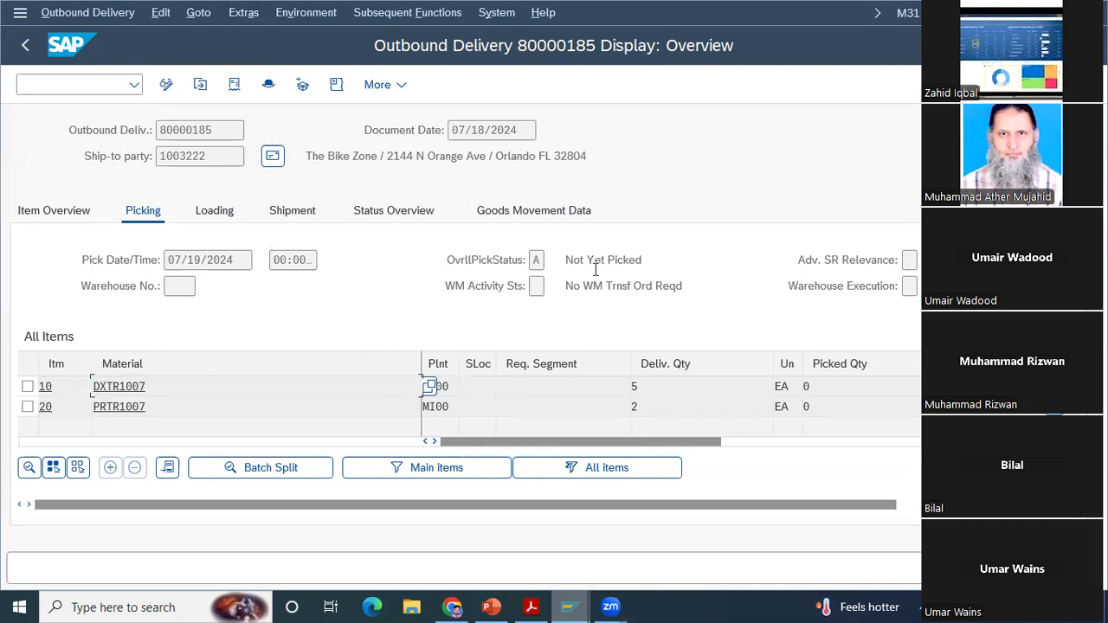
pyautogui.click(20, 13)
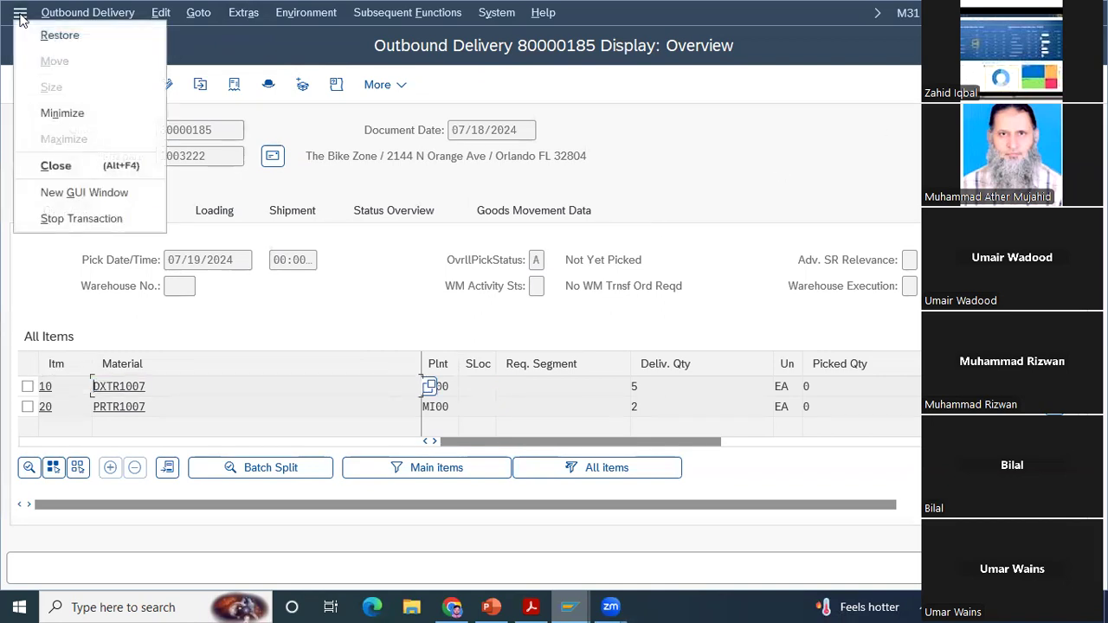
pyautogui.click(69, 194)
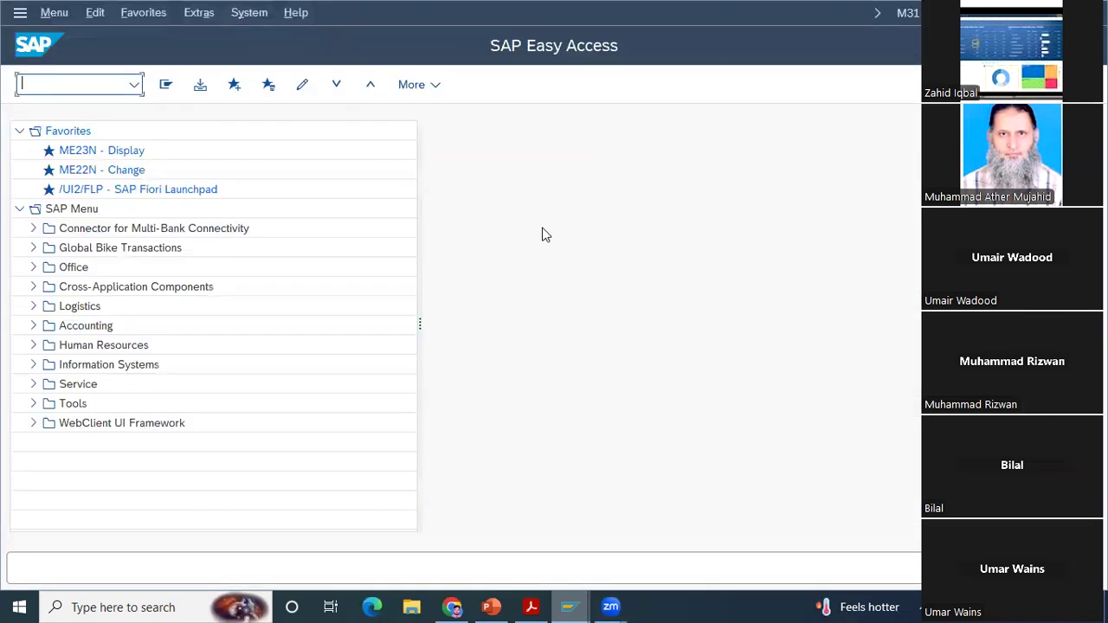
# Step: Open Stock Overview (MMBE) from Logistics > Materials Management > Inventory Management > Environment > Stock, checking the path against the case study PDF
pyautogui.click(538, 603)
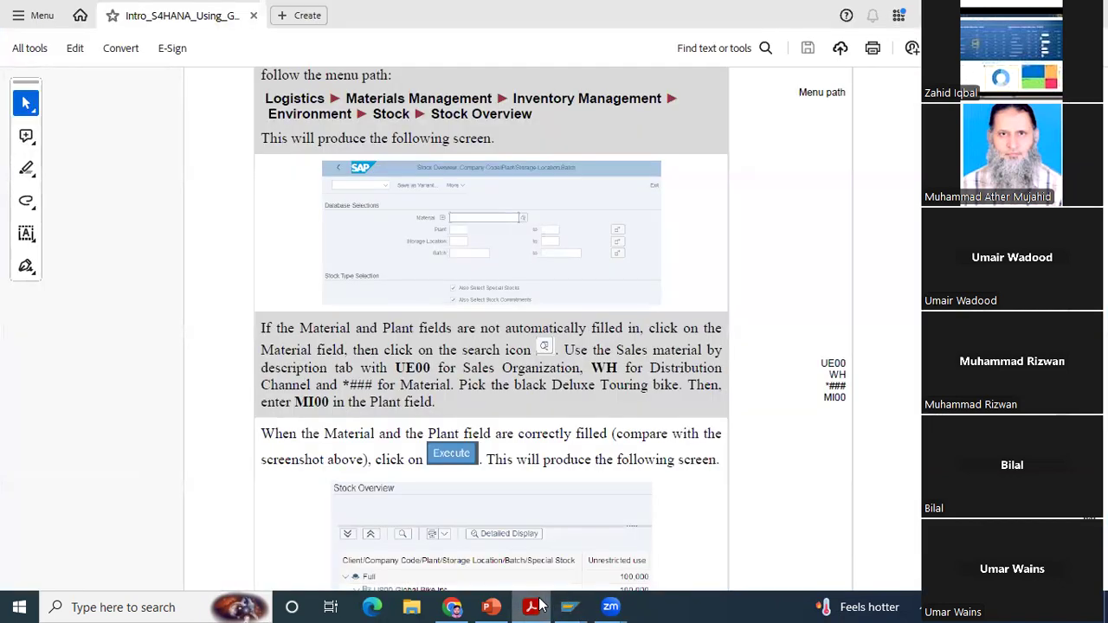
pyautogui.click(539, 603)
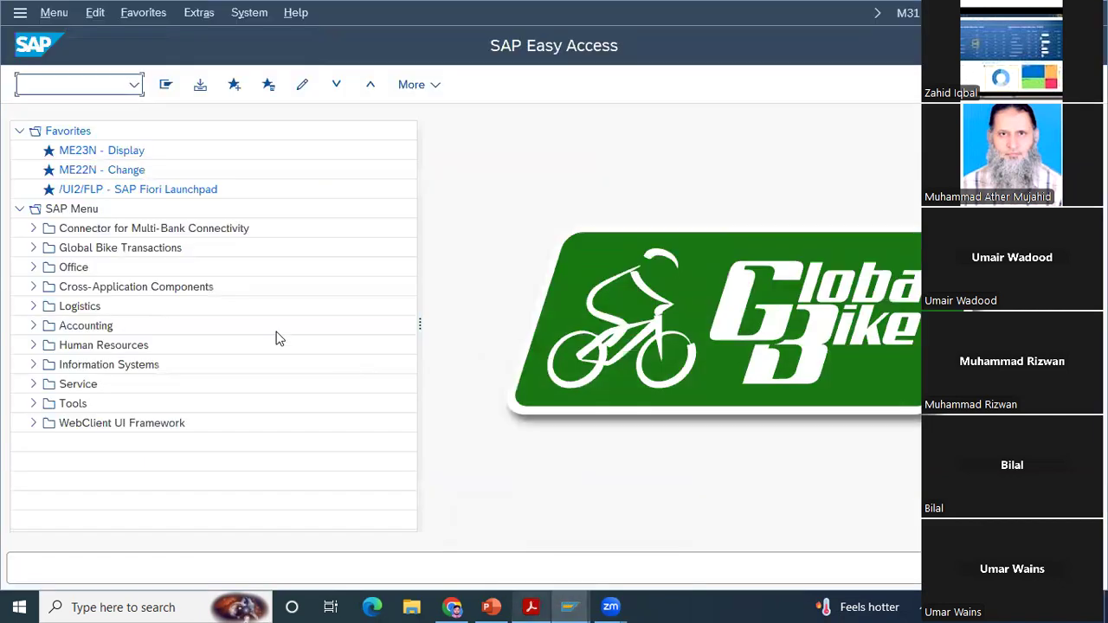
pyautogui.click(31, 307)
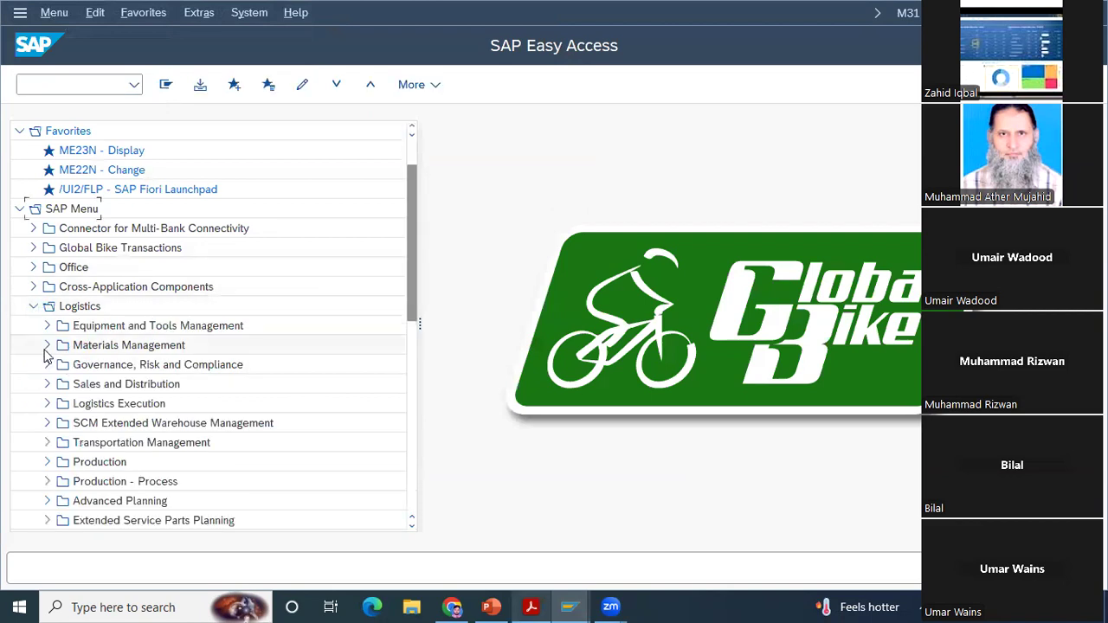
pyautogui.click(47, 346)
pyautogui.click(60, 325)
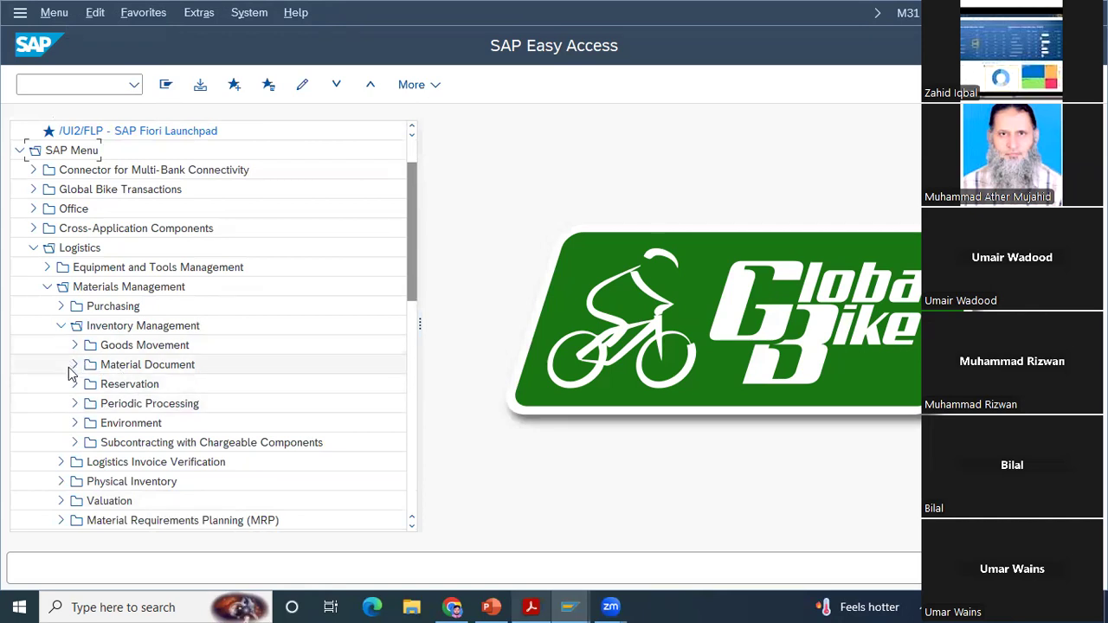
pyautogui.click(75, 423)
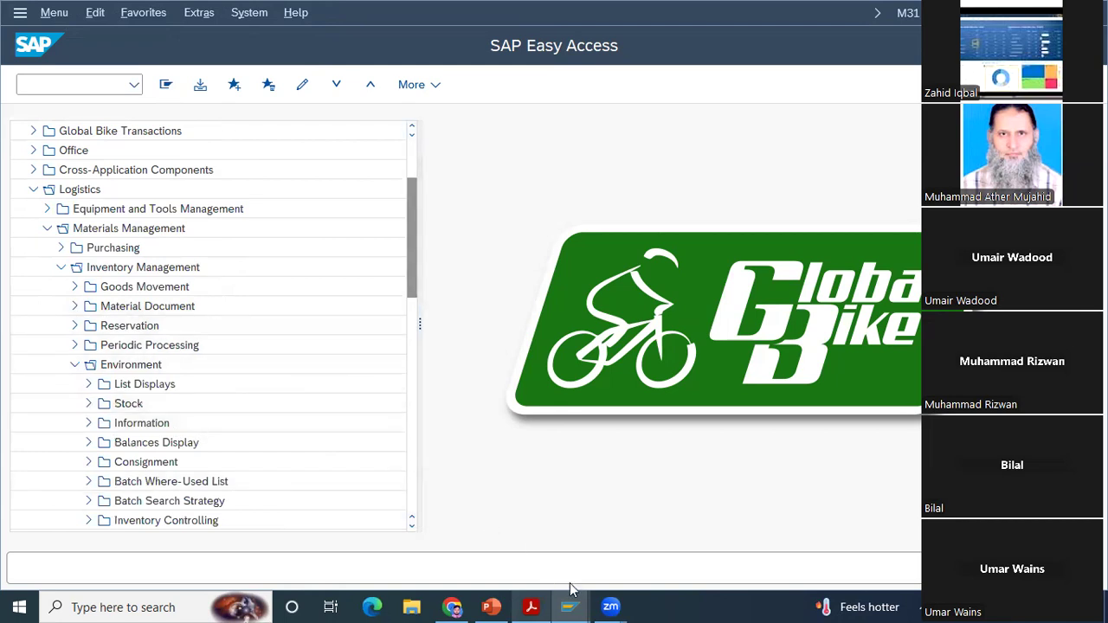
pyautogui.click(534, 606)
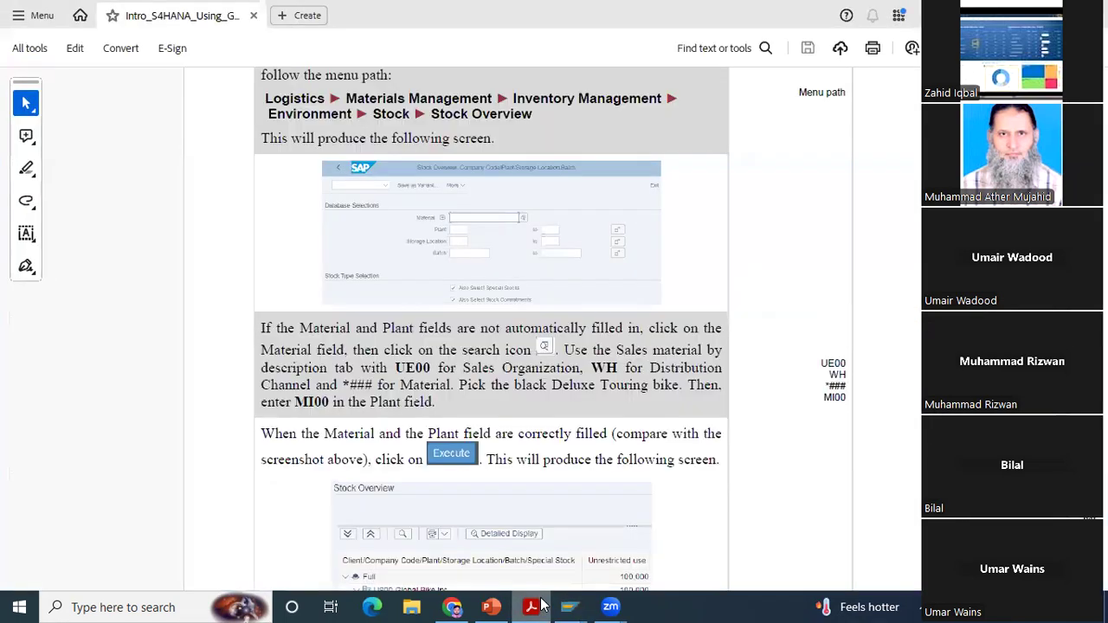
pyautogui.click(540, 605)
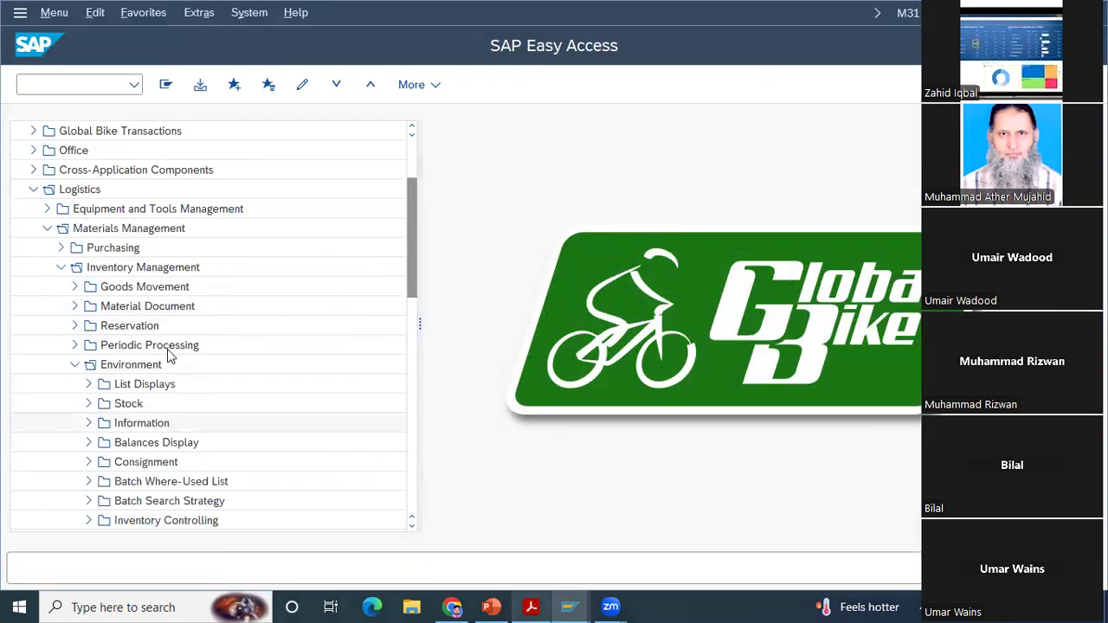
pyautogui.click(88, 403)
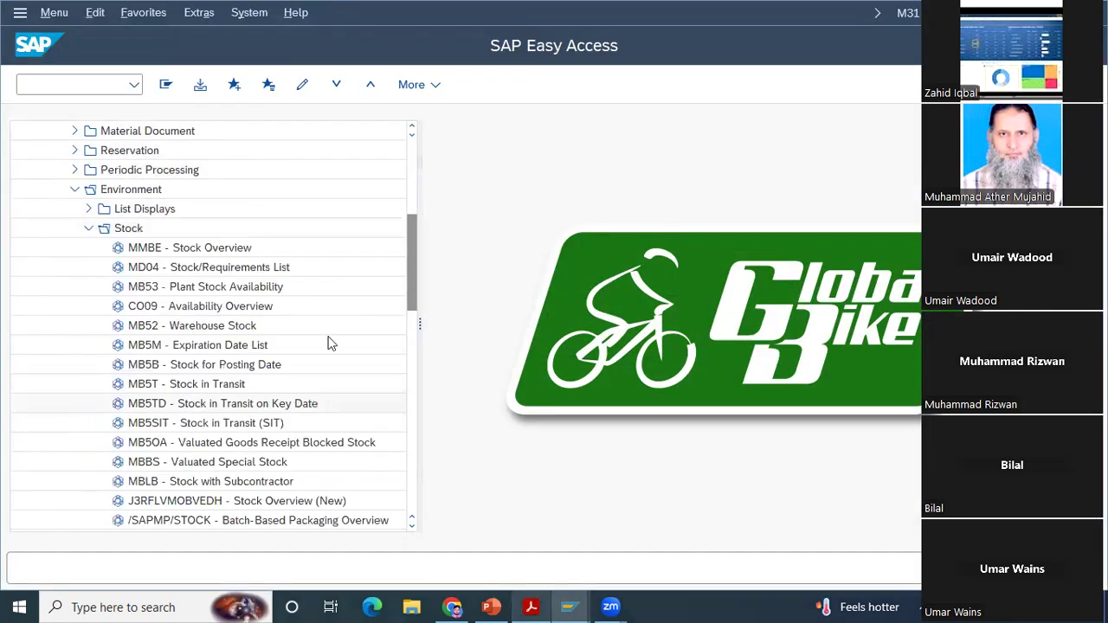
pyautogui.doubleClick(223, 247)
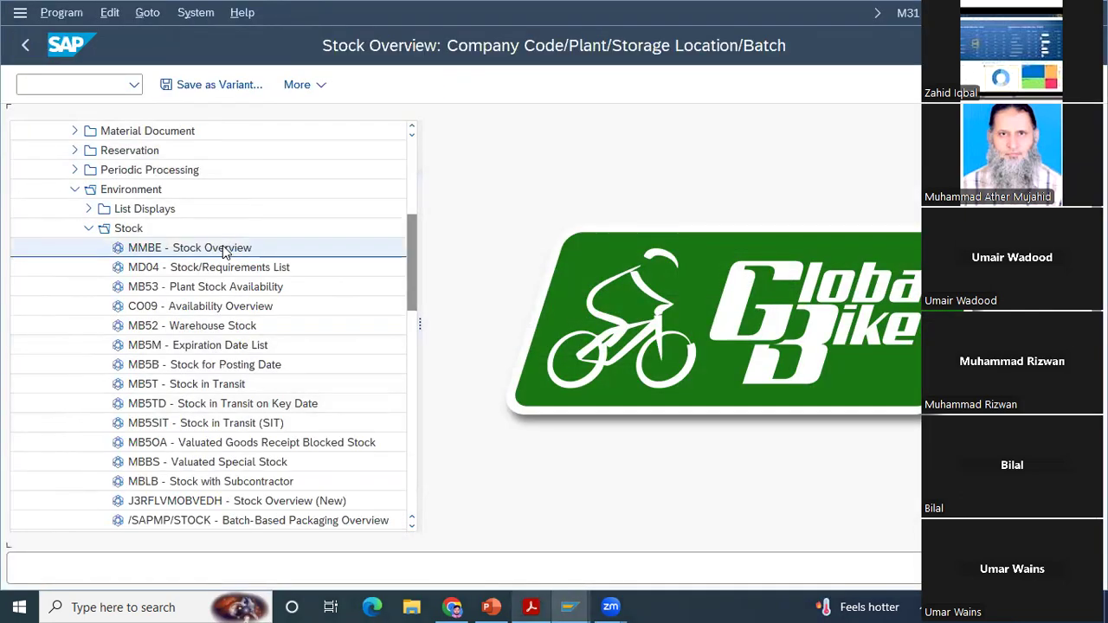
# Step: Run the stock overview for material DXTR1007 in plant MI00
pyautogui.write('DXTR1007')
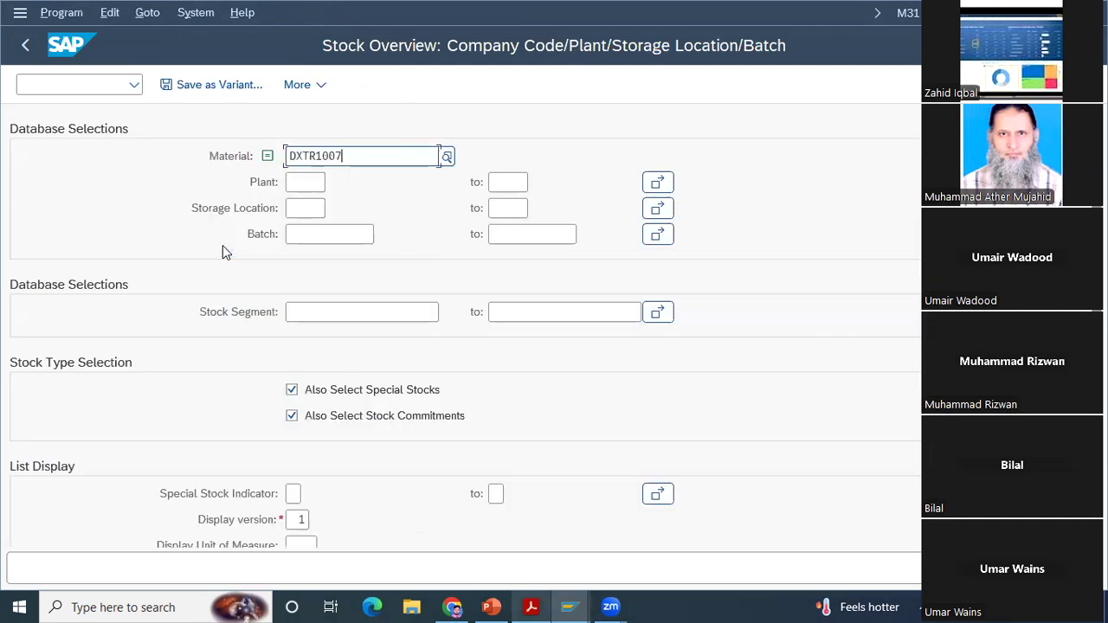
pyautogui.click(307, 184)
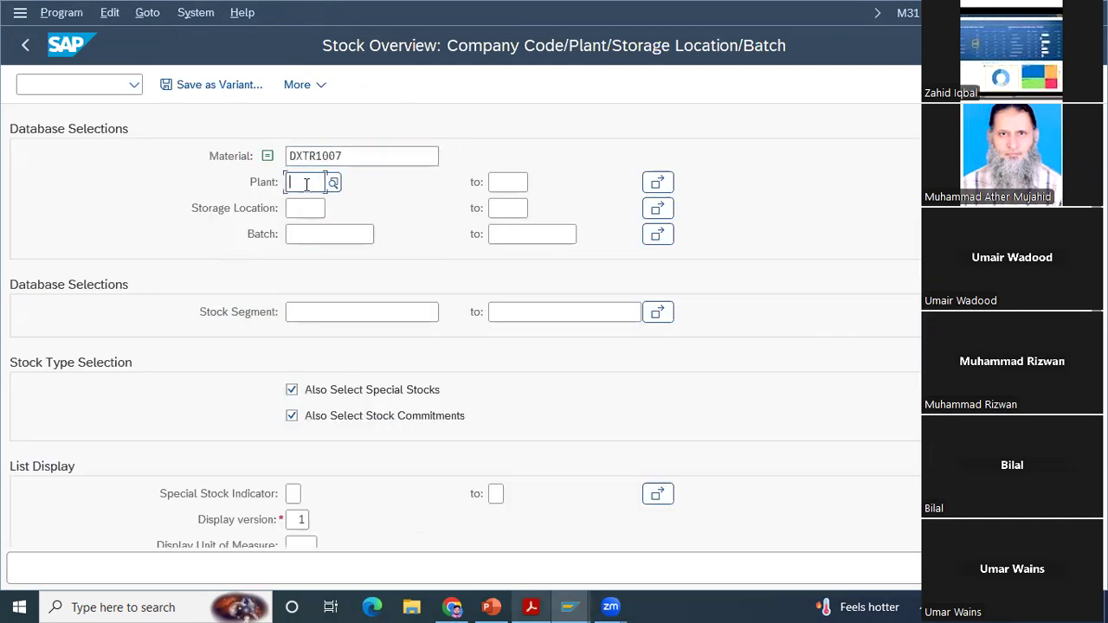
pyautogui.write('mi00')
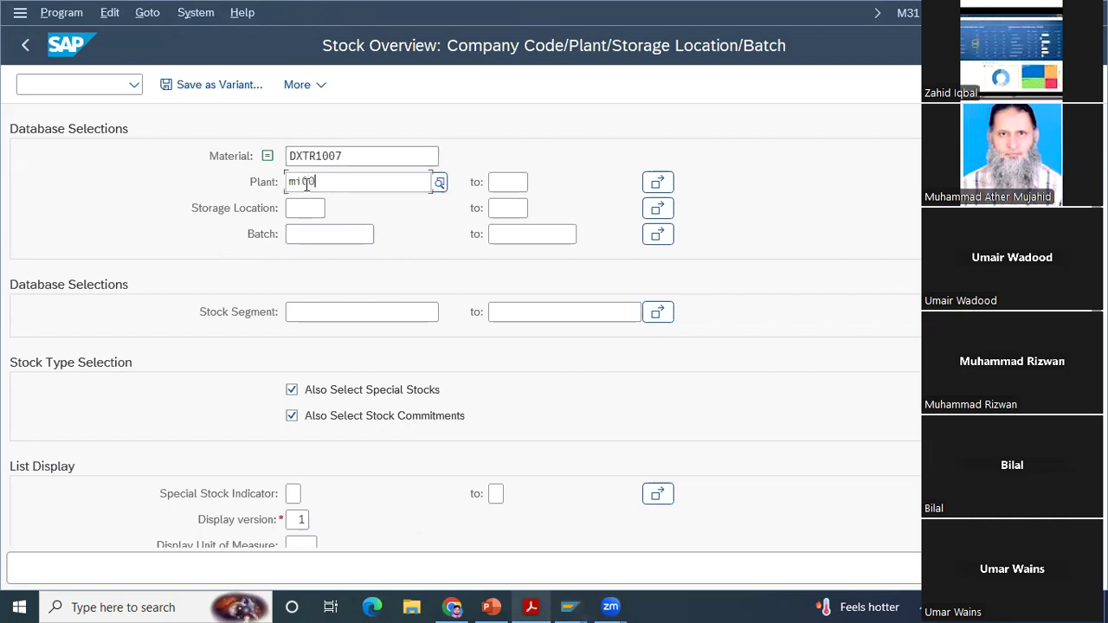
pyautogui.press('Return')
pyautogui.write('mi00')
pyautogui.press('Return')
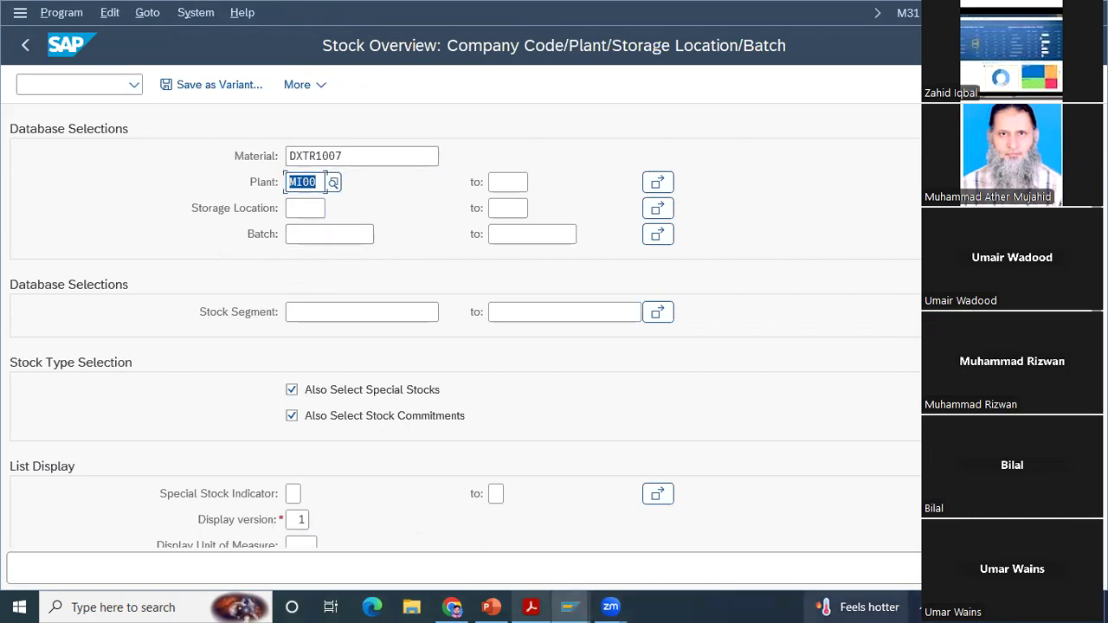
pyautogui.press('F8')
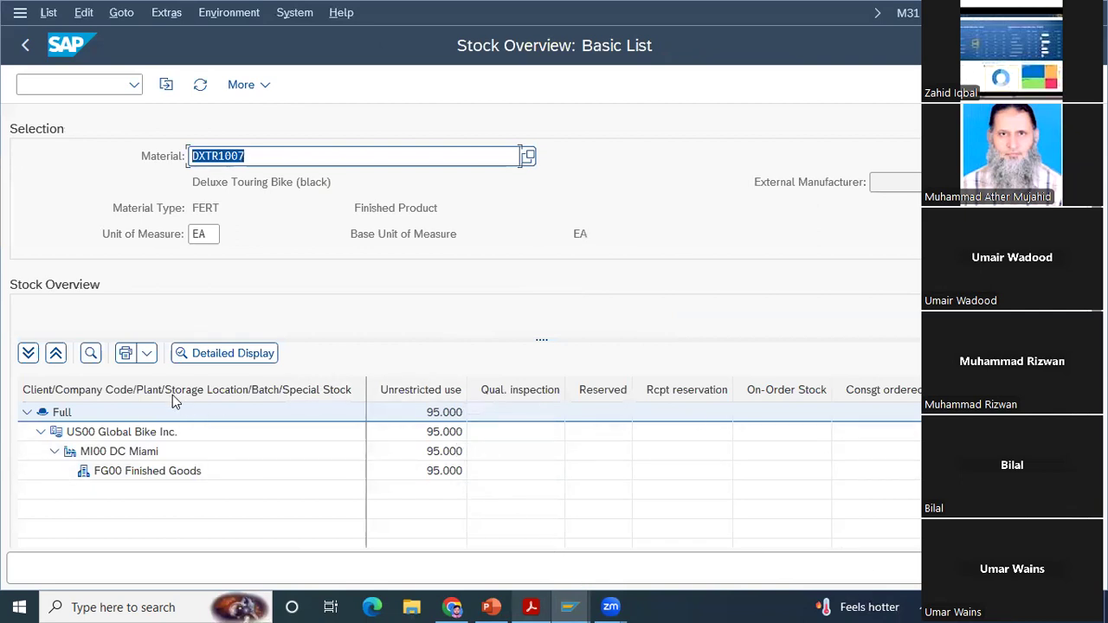
# Step: Examine the detailed stock types of the Full level for the Deluxe Touring Bike, including scheduled for delivery, and return to the selection
pyautogui.click(218, 355)
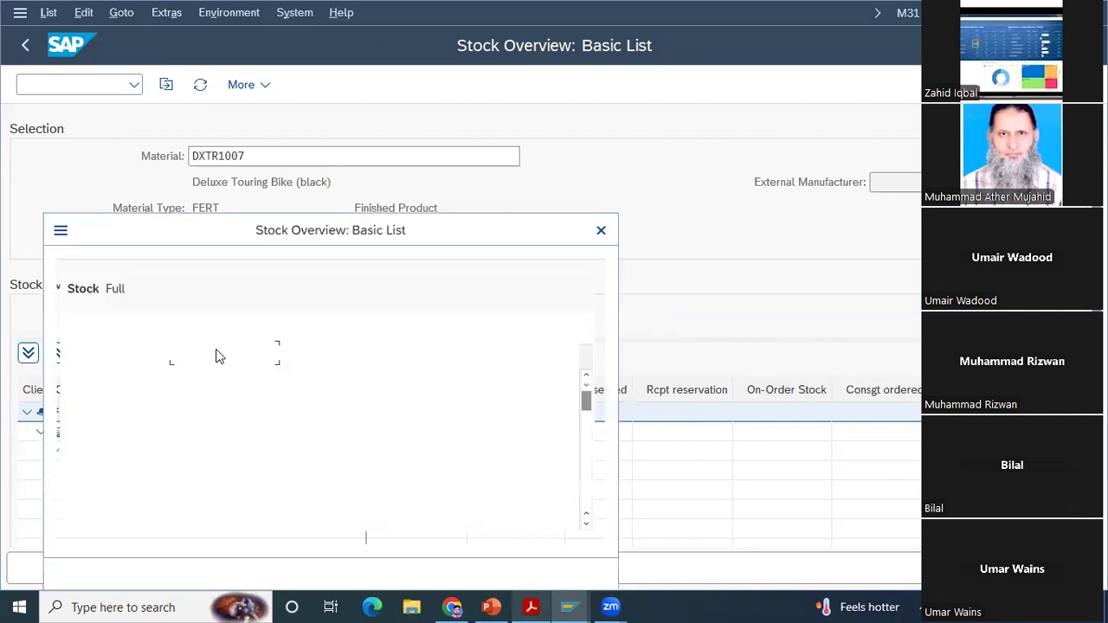
pyautogui.click(586, 525)
pyautogui.click(586, 525)
pyautogui.click(586, 525)
pyautogui.click(587, 525)
pyautogui.click(586, 525)
pyautogui.click(586, 526)
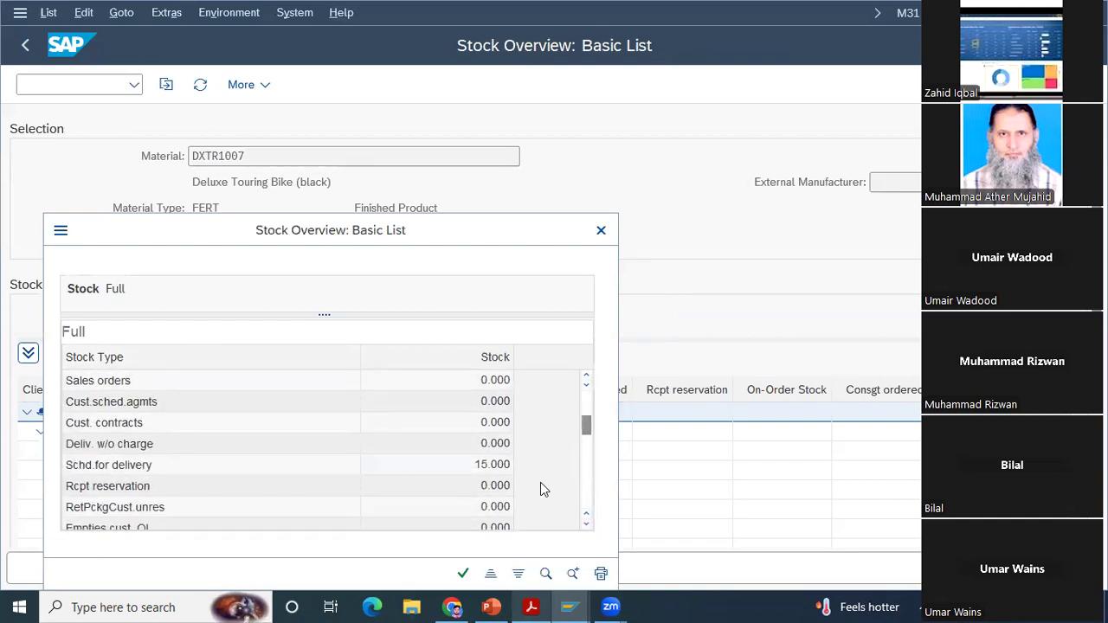
pyautogui.click(586, 526)
pyautogui.click(586, 525)
pyautogui.click(587, 526)
pyautogui.click(586, 525)
pyautogui.click(586, 526)
pyautogui.click(586, 525)
pyautogui.click(586, 525)
pyautogui.click(586, 526)
pyautogui.click(587, 526)
pyautogui.click(586, 525)
pyautogui.click(586, 525)
pyautogui.click(586, 526)
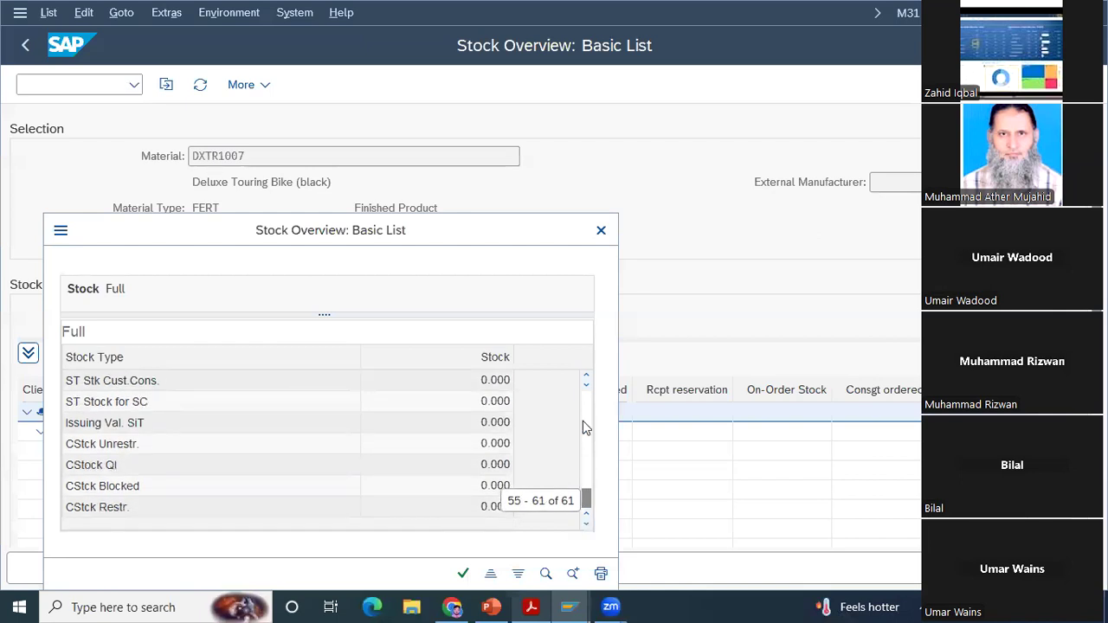
pyautogui.click(601, 230)
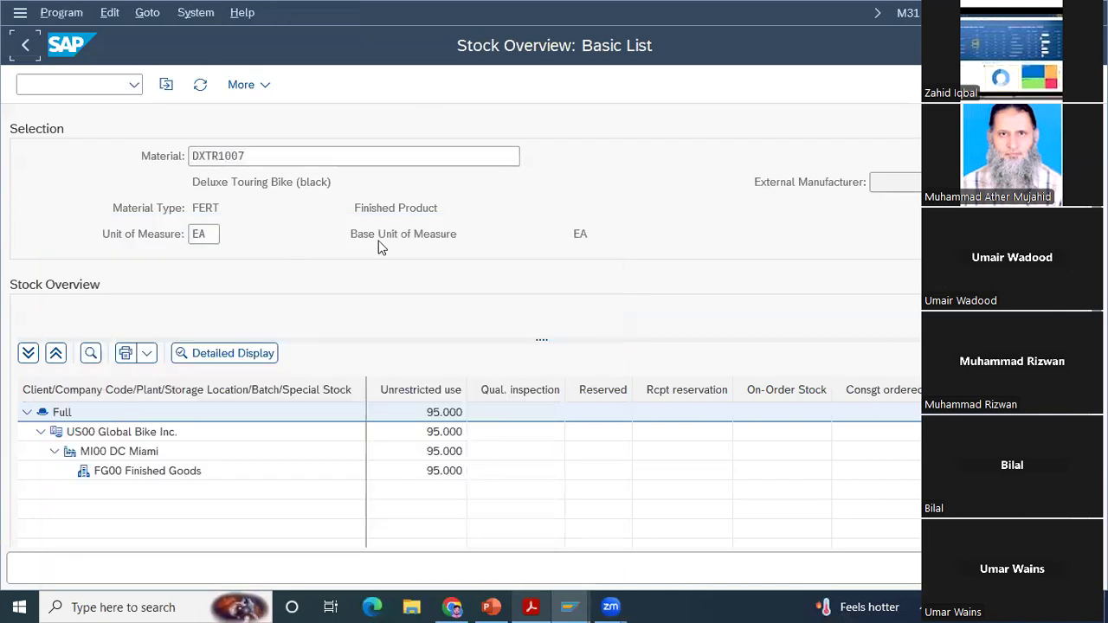
pyautogui.press('F3')
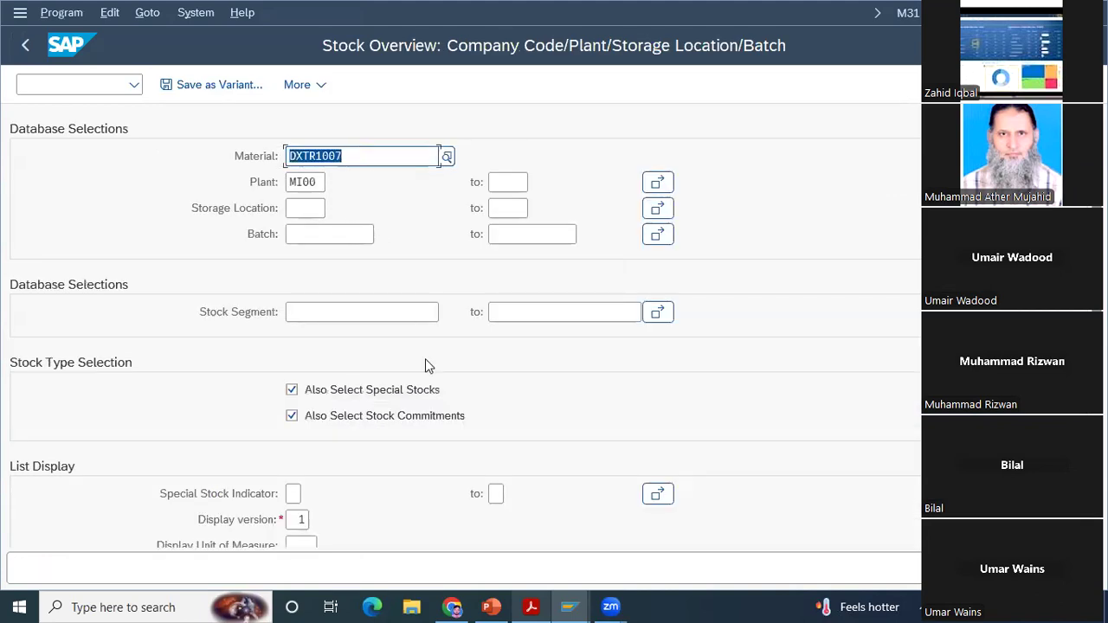
# Step: Copy item 20's material PRTR1007 from the outbound delivery, run its stock overview for plant MI00, and return to the selection
pyautogui.moveTo(569, 604)
pyautogui.click(583, 560)
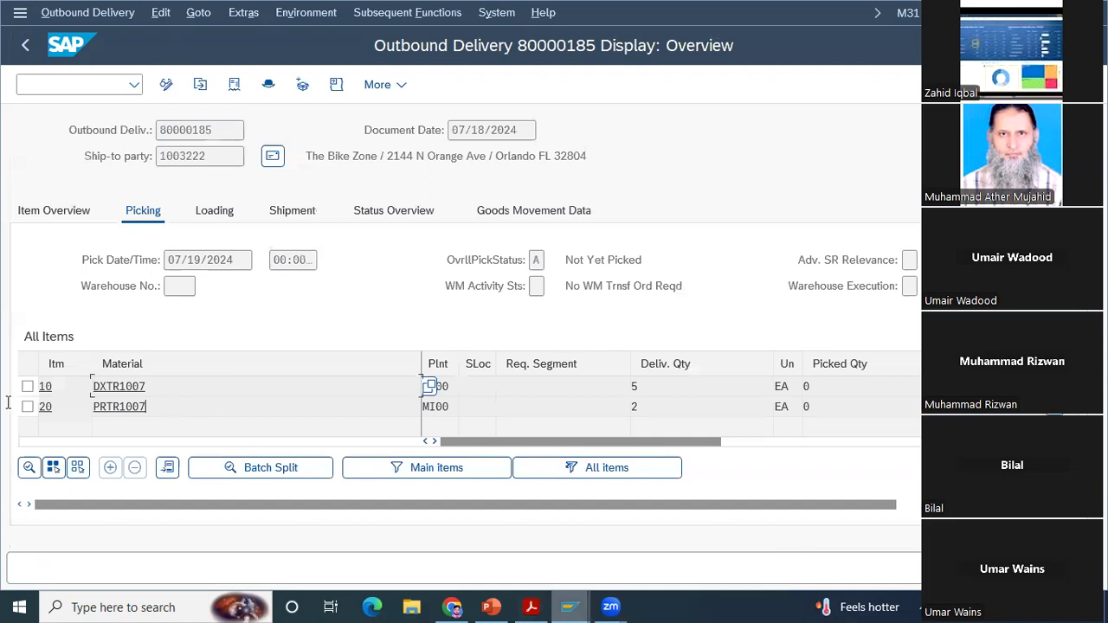
pyautogui.click(166, 406)
pyautogui.hotkey('ctrl', 'c')
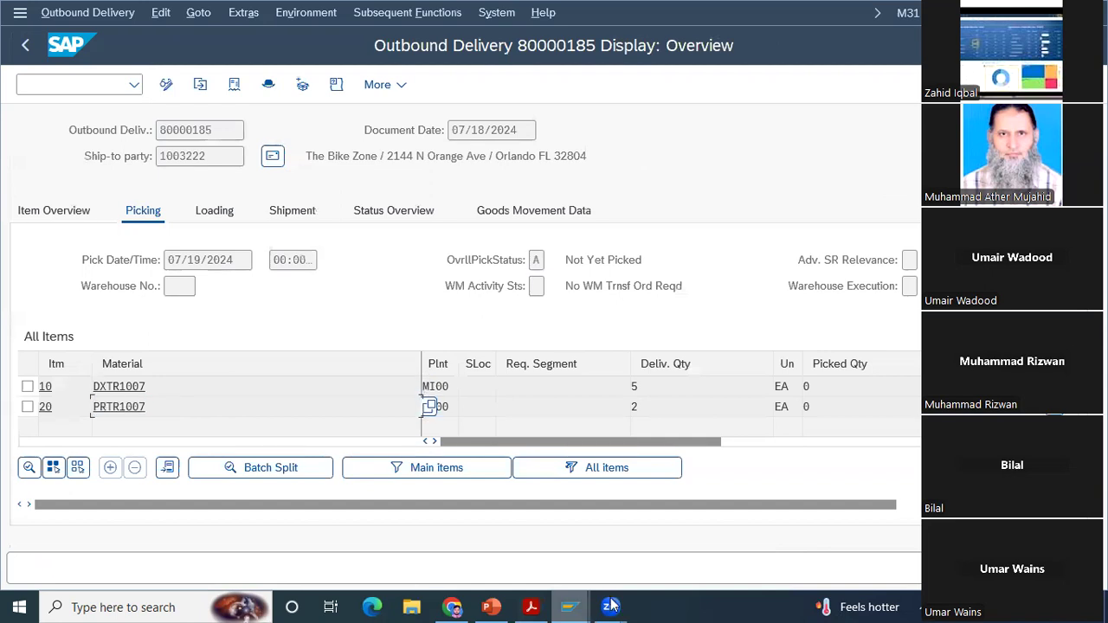
pyautogui.moveTo(569, 606)
pyautogui.click(707, 529)
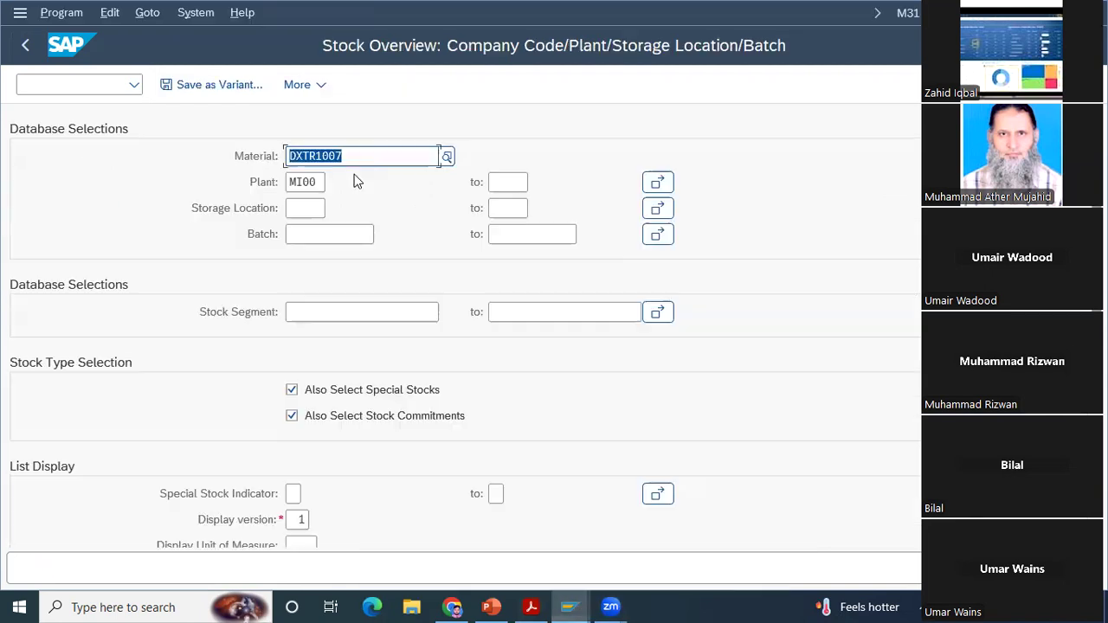
pyautogui.hotkey('ctrl', 'v')
pyautogui.press('Return')
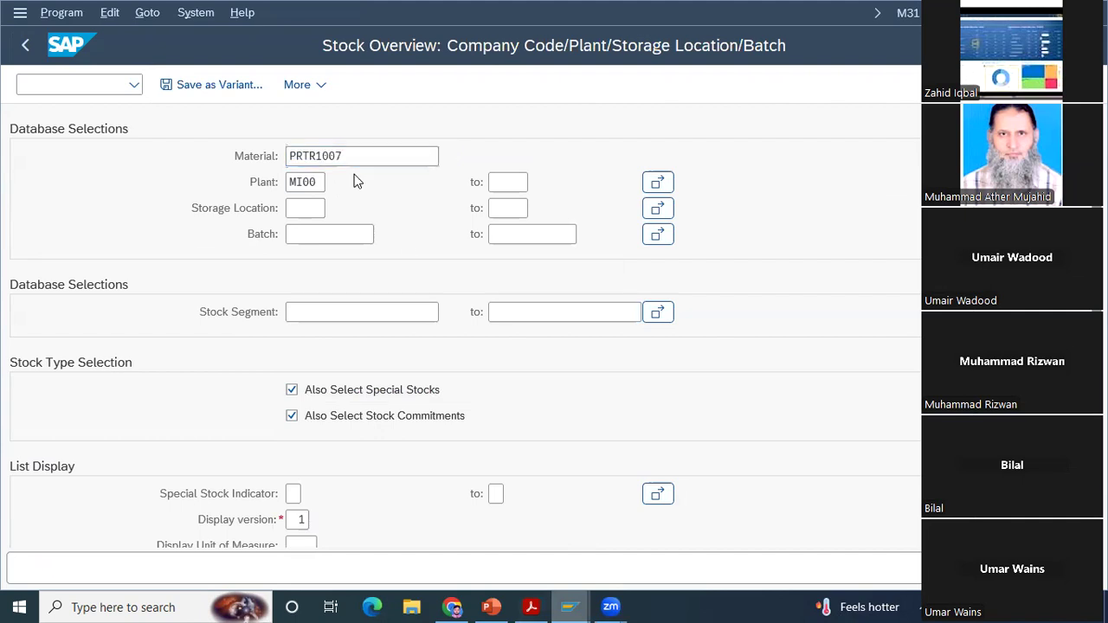
pyautogui.press('F8')
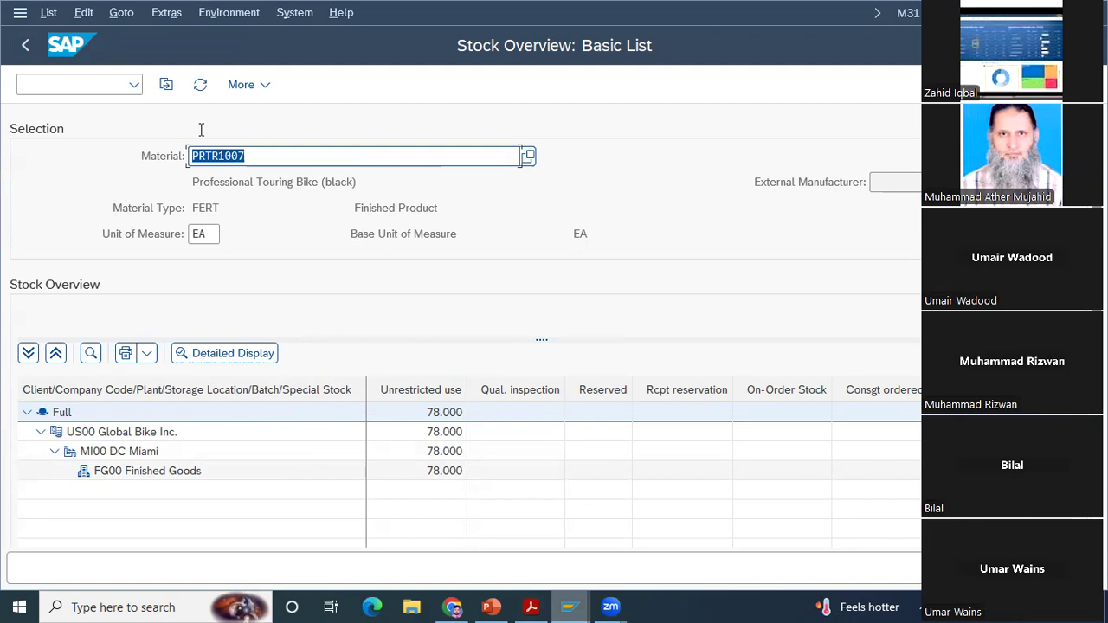
pyautogui.click(30, 49)
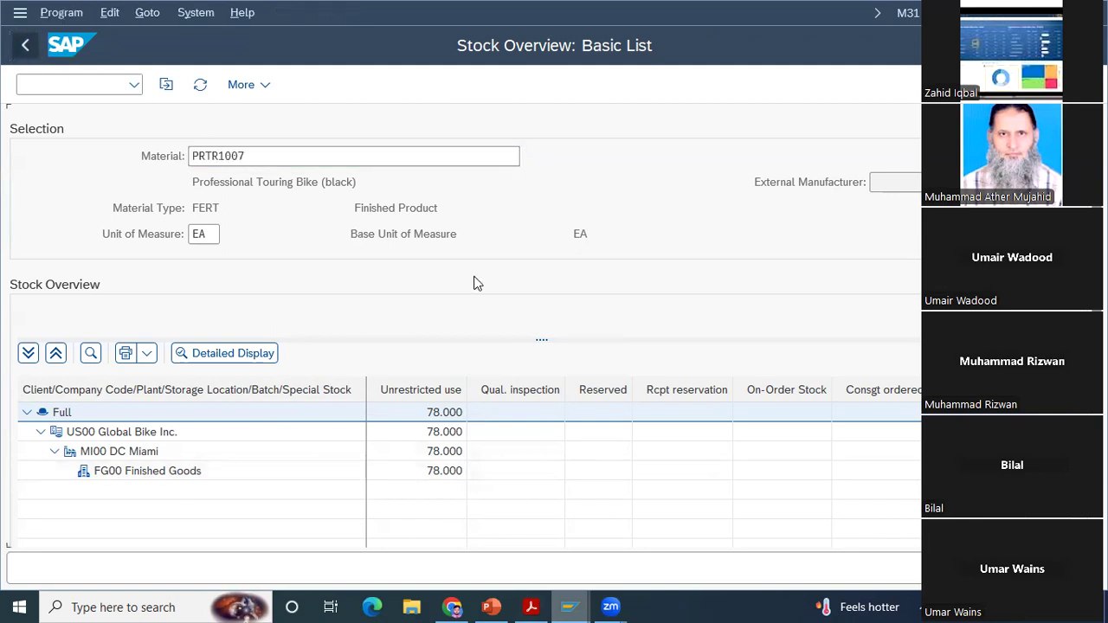
# Step: Read the rest of the PDF's stock status instructions and Step 11: Pick Materials on Delivery Note, and return to the SAP delivery overview
pyautogui.moveTo(543, 604)
pyautogui.click(547, 578)
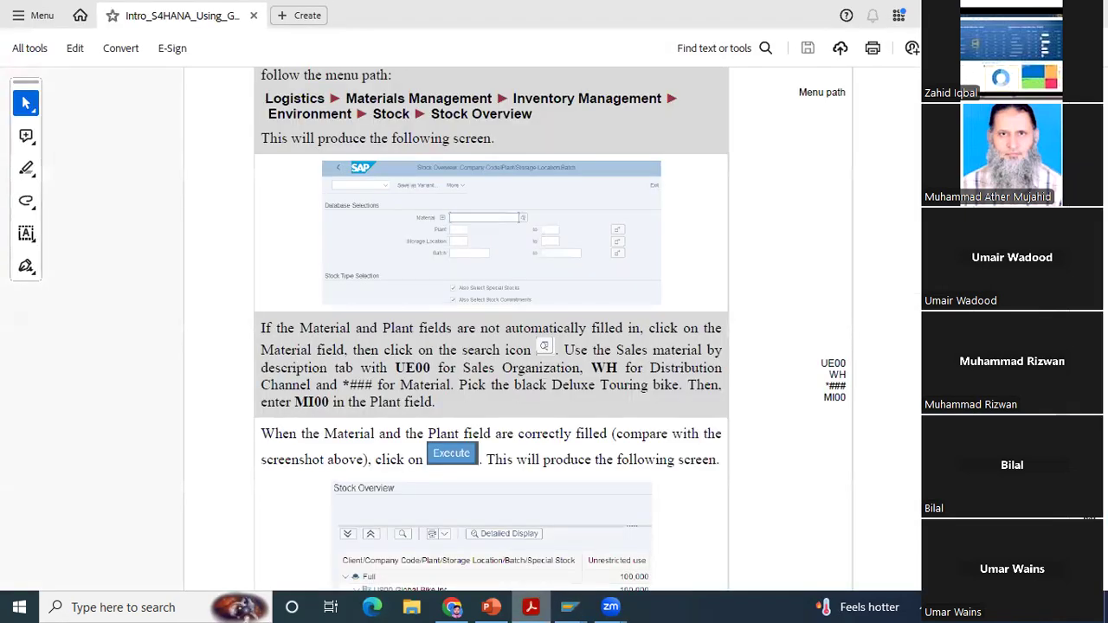
pyautogui.scroll(-5, 551, 329)
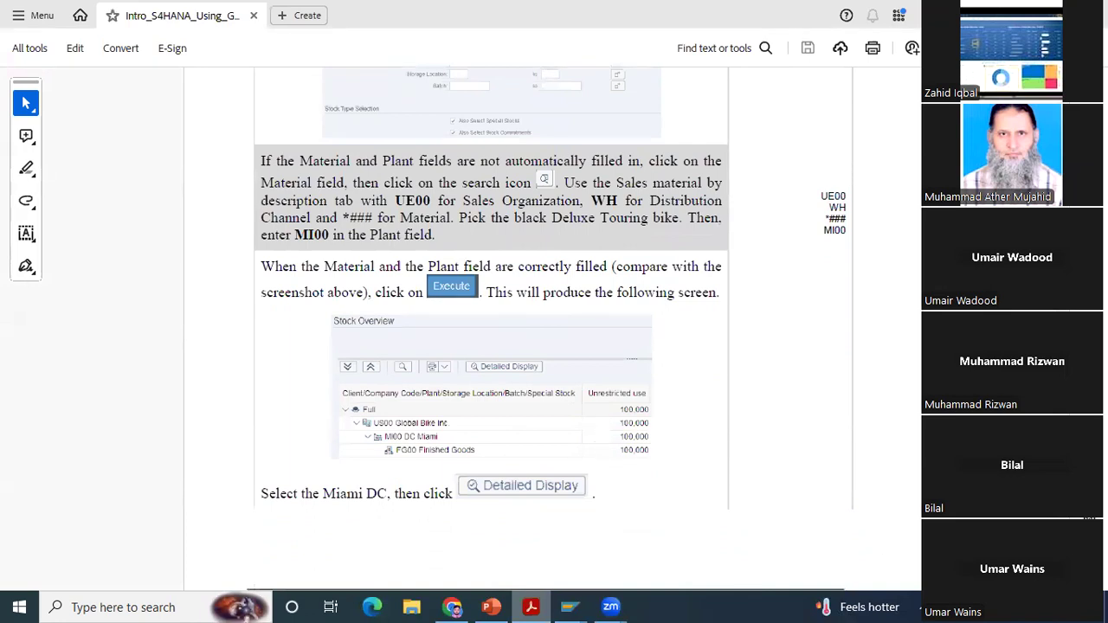
pyautogui.scroll(-10, 551, 329)
pyautogui.scroll(-3, 551, 329)
pyautogui.scroll(-4, 550, 329)
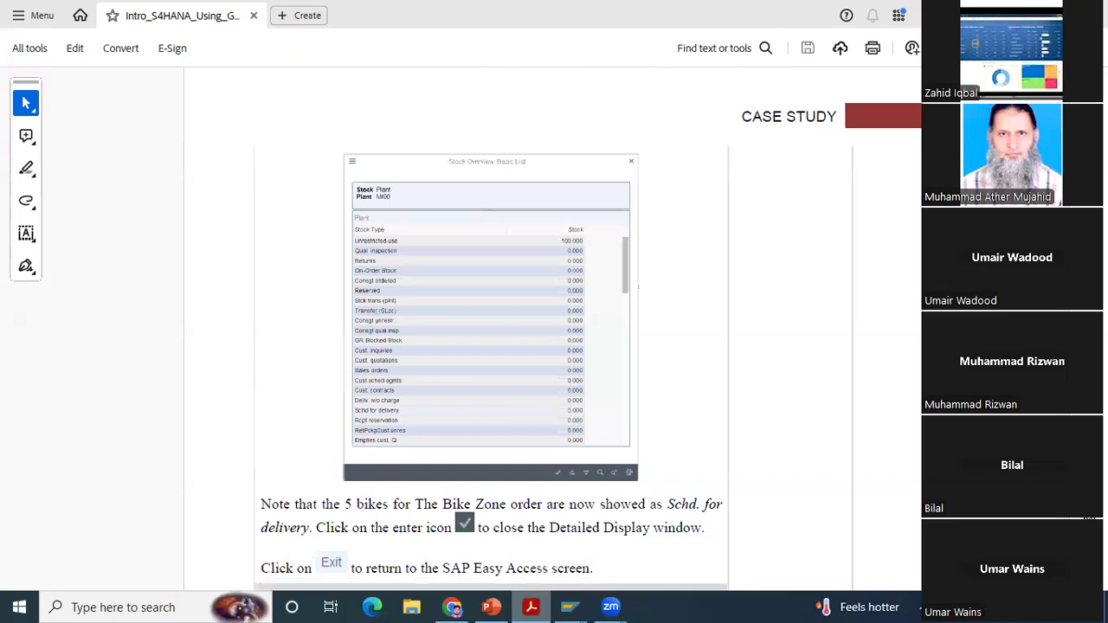
pyautogui.scroll(-10, 551, 329)
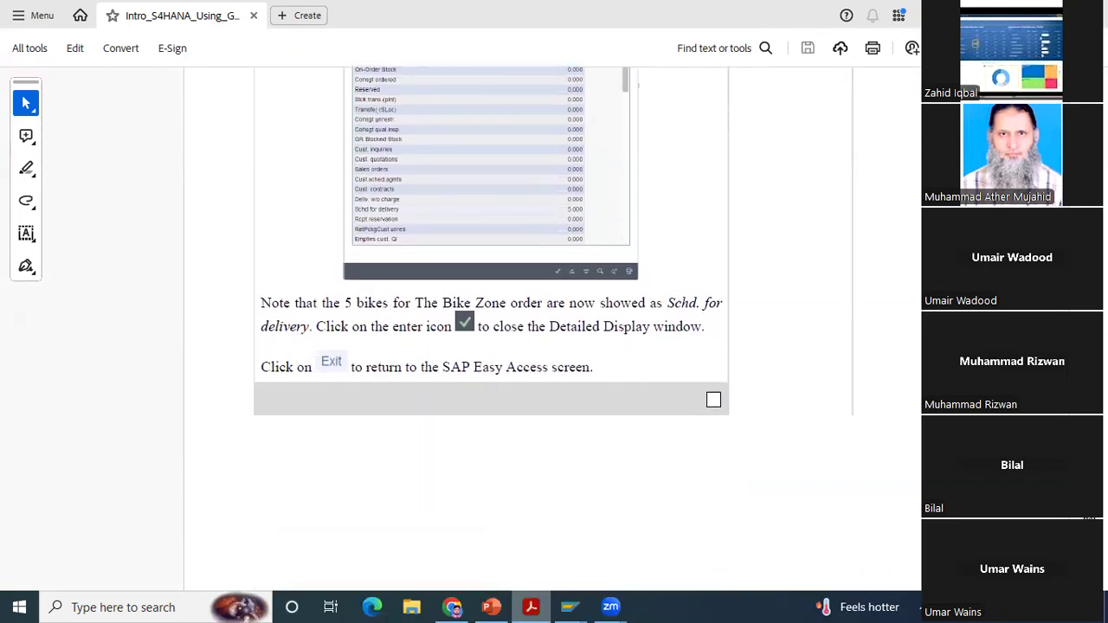
pyautogui.scroll(-9, 550, 329)
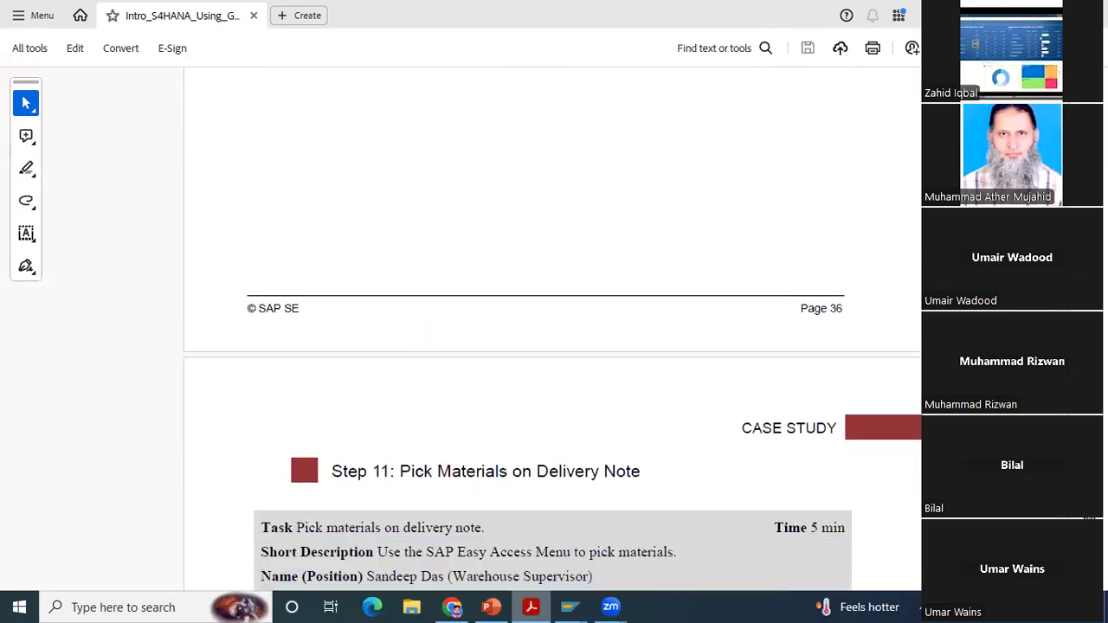
pyautogui.scroll(-3, 551, 329)
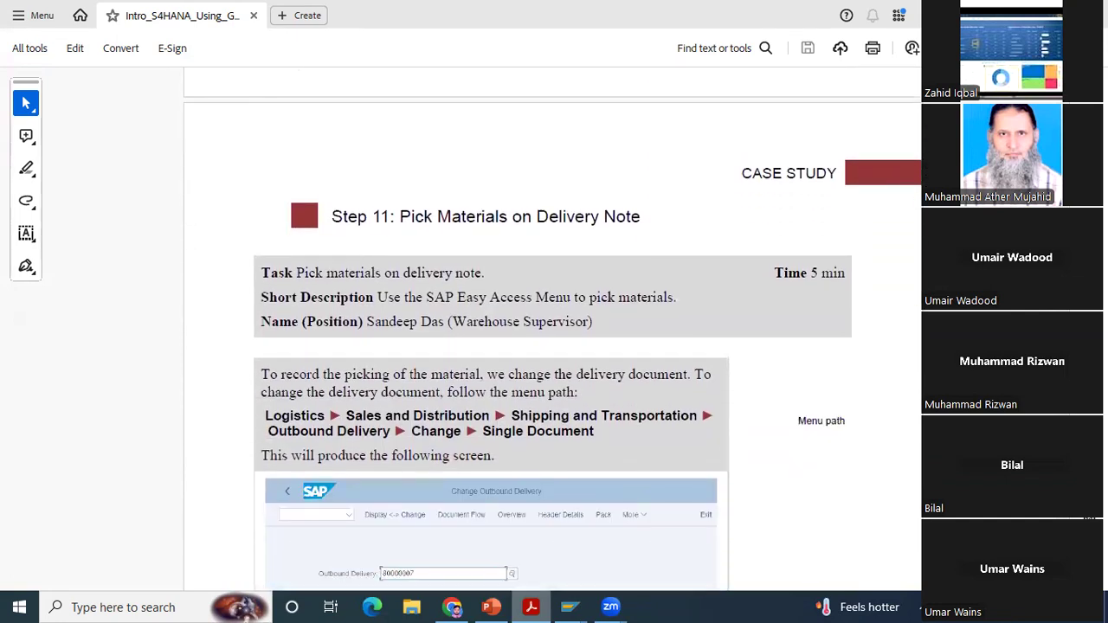
pyautogui.scroll(-1, 551, 329)
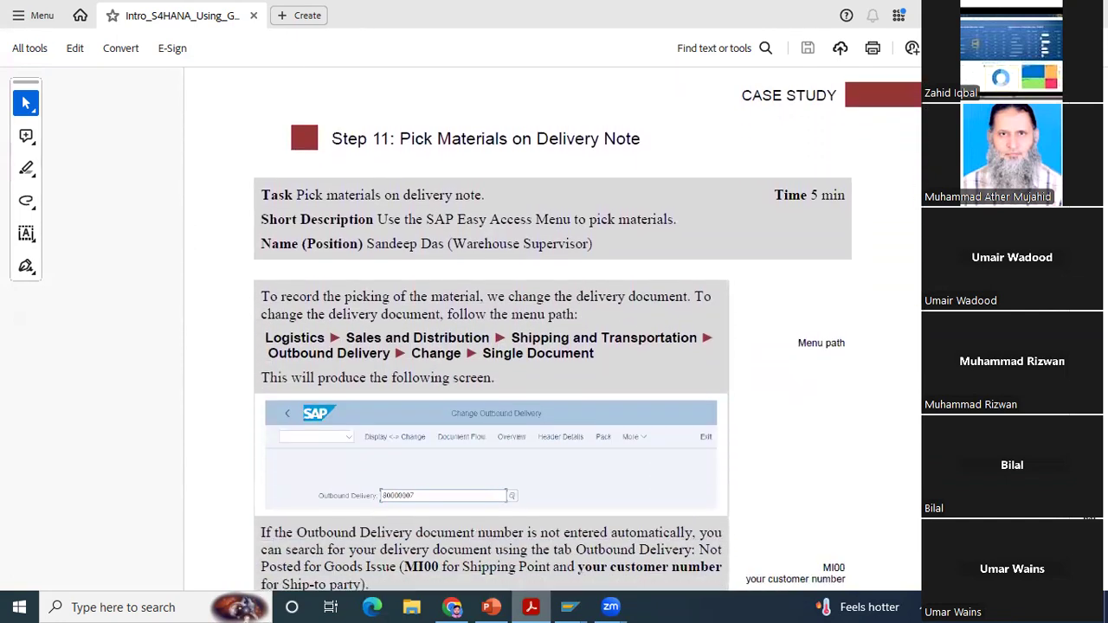
pyautogui.scroll(-1, 550, 329)
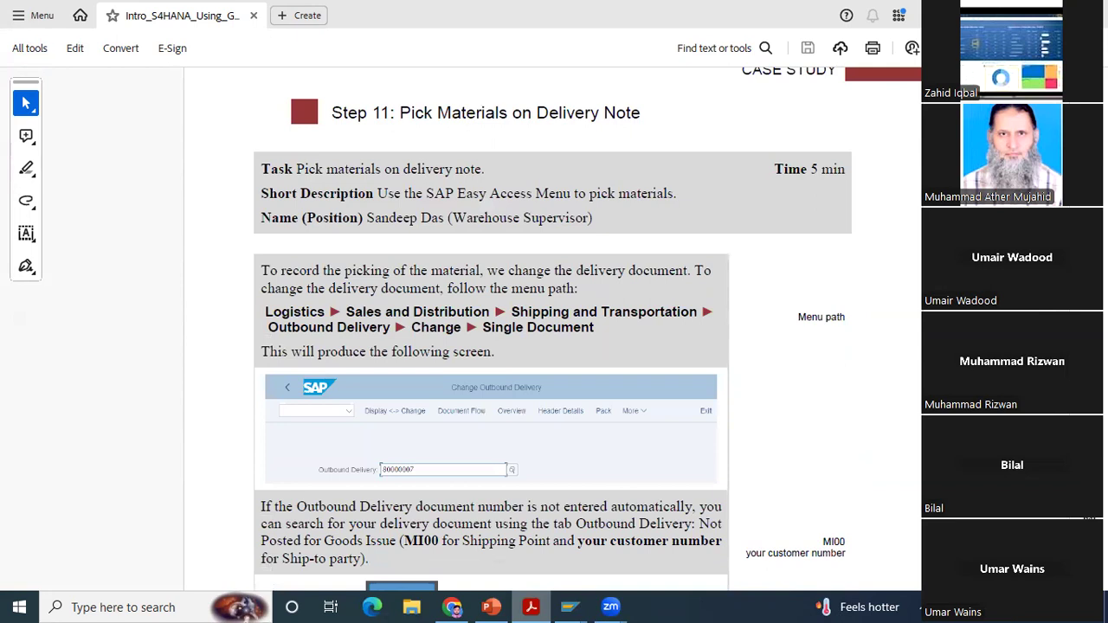
pyautogui.scroll(-3, 551, 329)
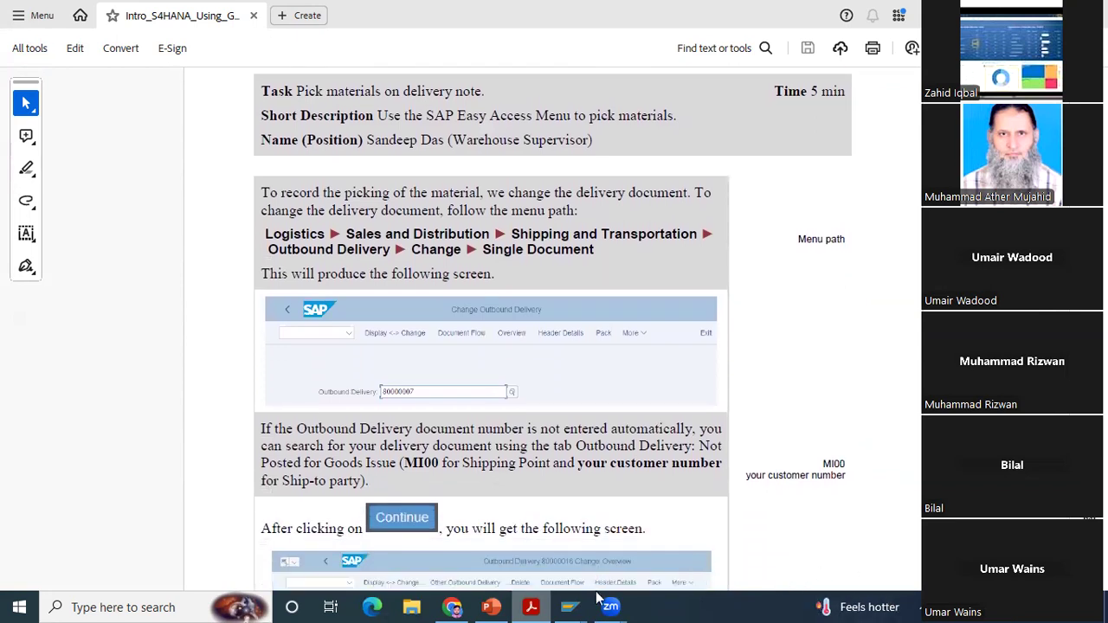
pyautogui.moveTo(569, 607)
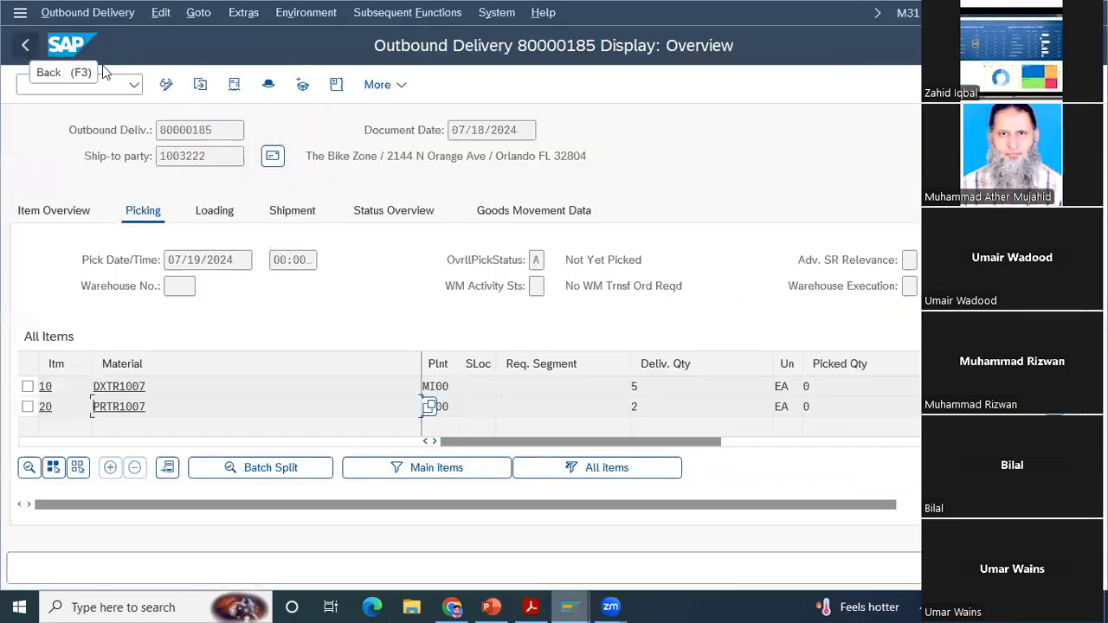
# Step: Leave the outbound delivery display and return to the SAP Easy Access screen
pyautogui.click(100, 18)
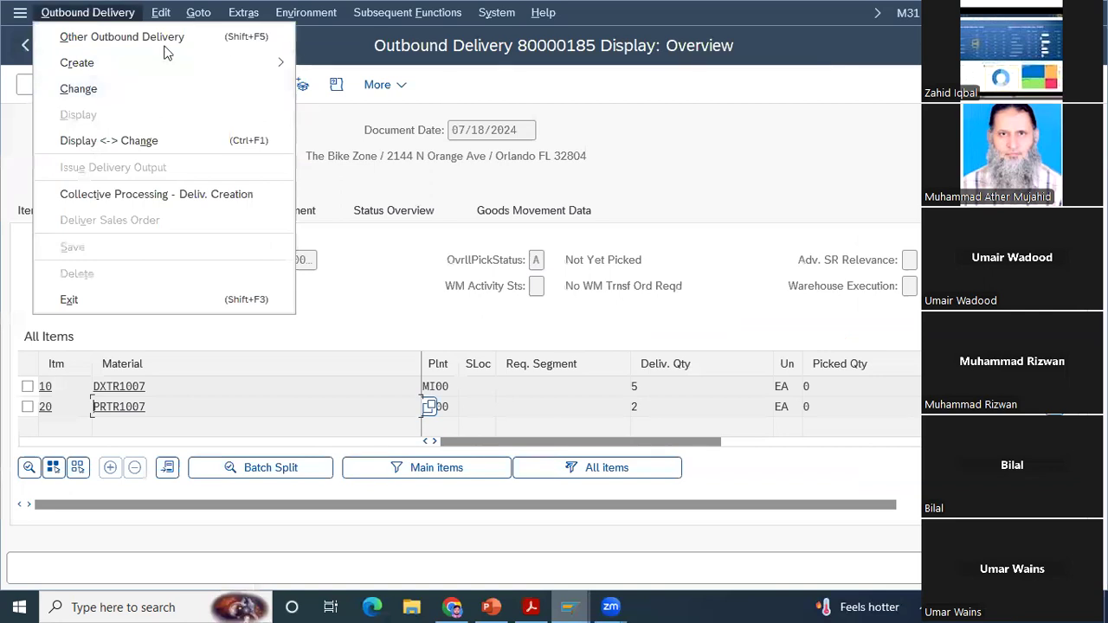
pyautogui.click(25, 44)
pyautogui.click(27, 46)
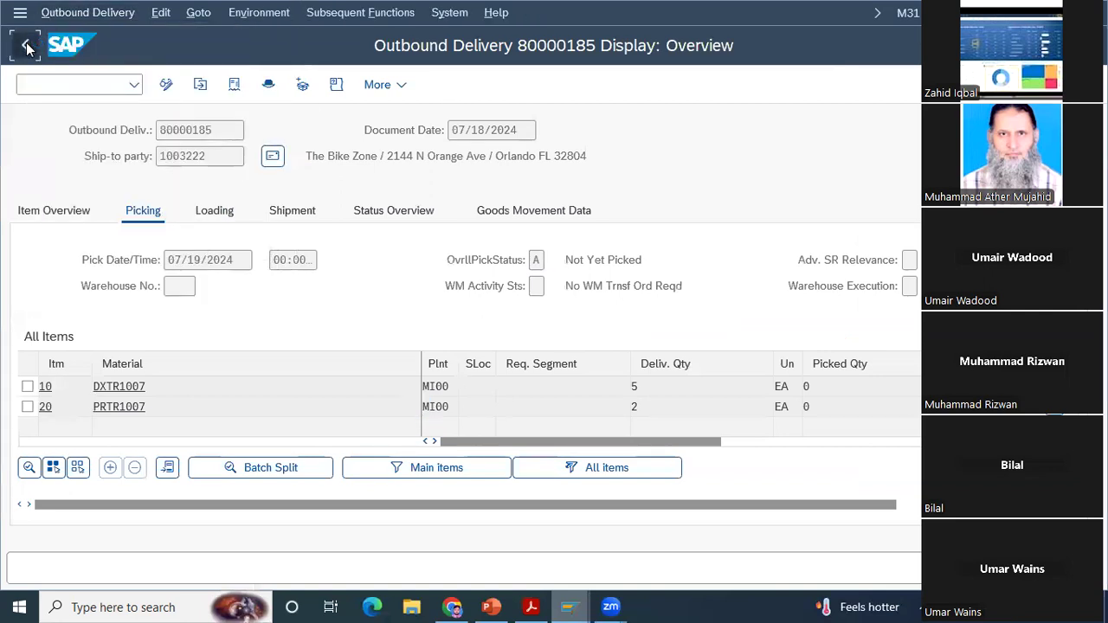
pyautogui.click(27, 46)
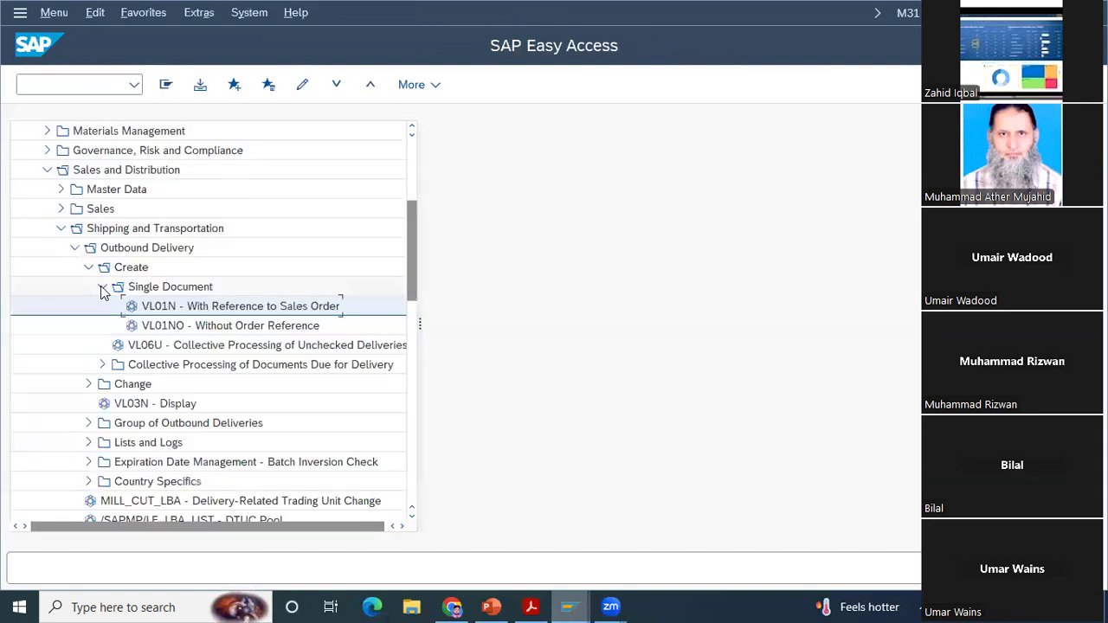
# Step: Collapse the outbound delivery Create folder and open the same delivery for changing with VL02N - Single Document
pyautogui.click(102, 288)
pyautogui.click(88, 268)
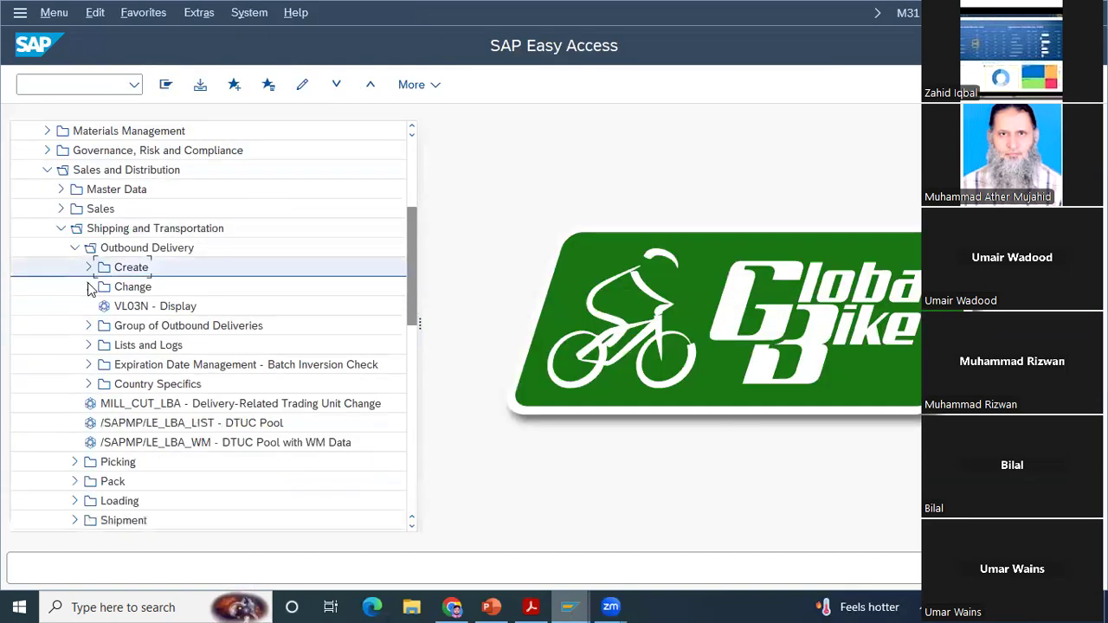
pyautogui.click(88, 286)
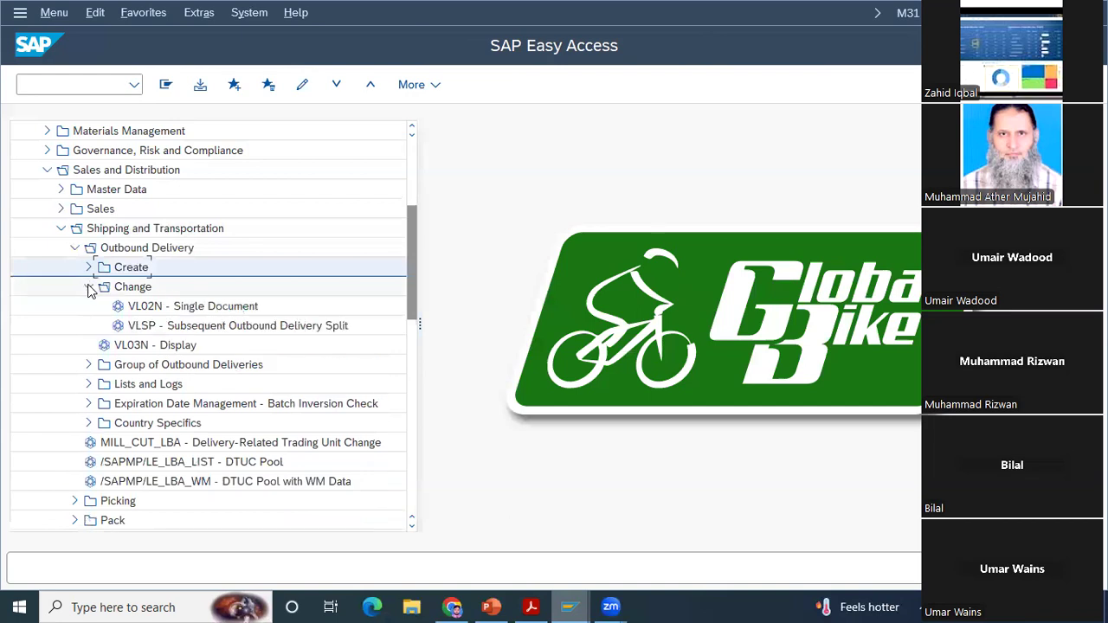
pyautogui.doubleClick(157, 308)
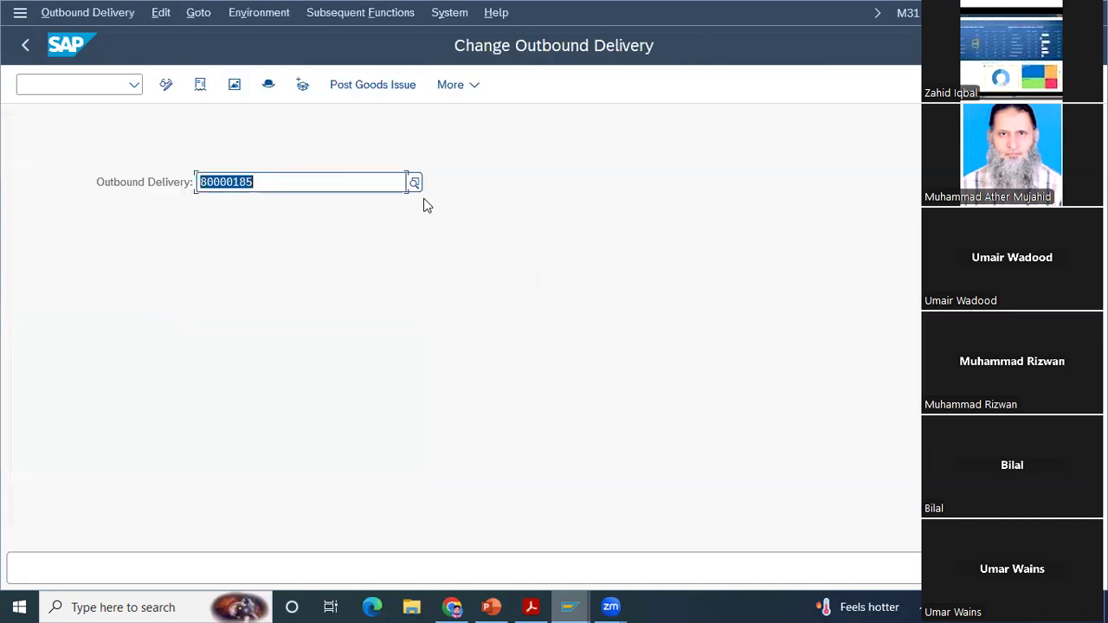
pyautogui.press('Return')
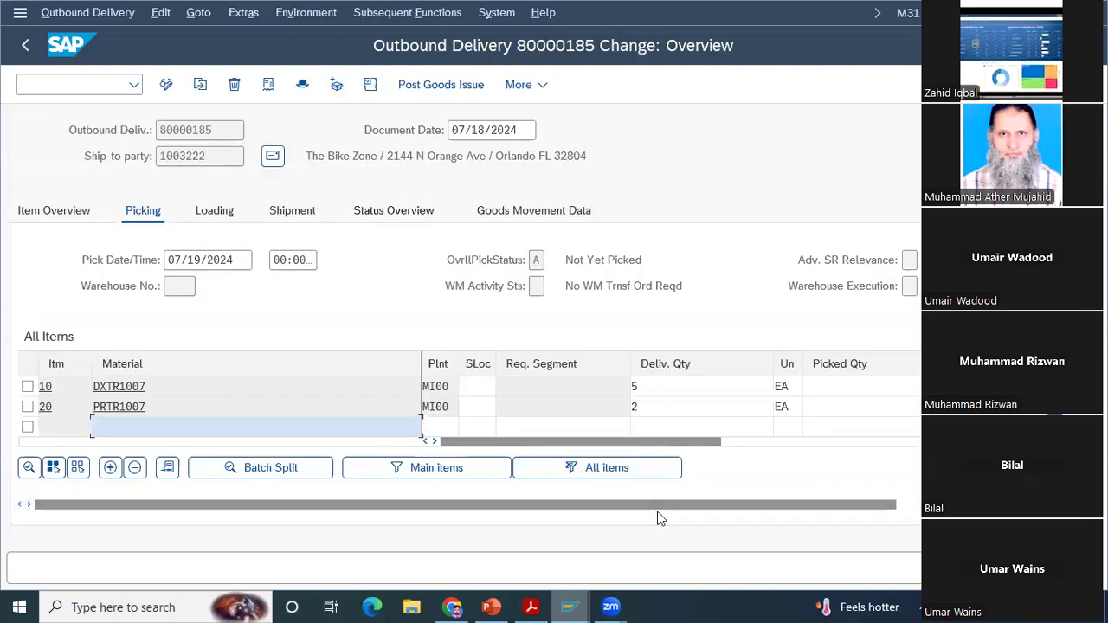
# Step: Switch to the PDF and read Step 11's instructions for entering the storage location and picked quantities on the delivery
pyautogui.click(533, 606)
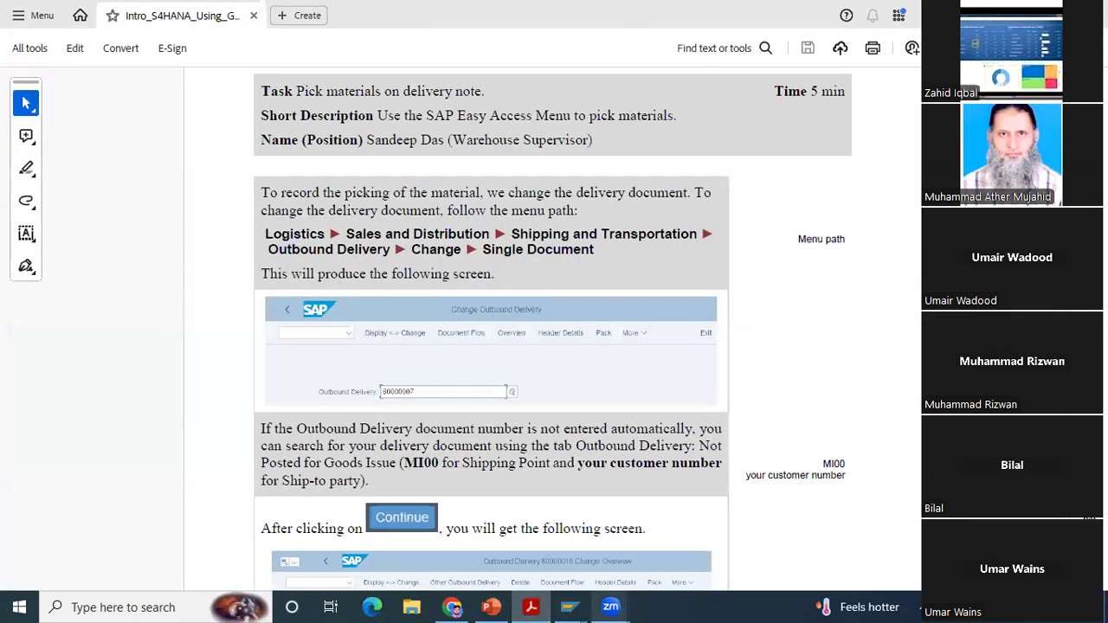
pyautogui.scroll(-3, 553, 329)
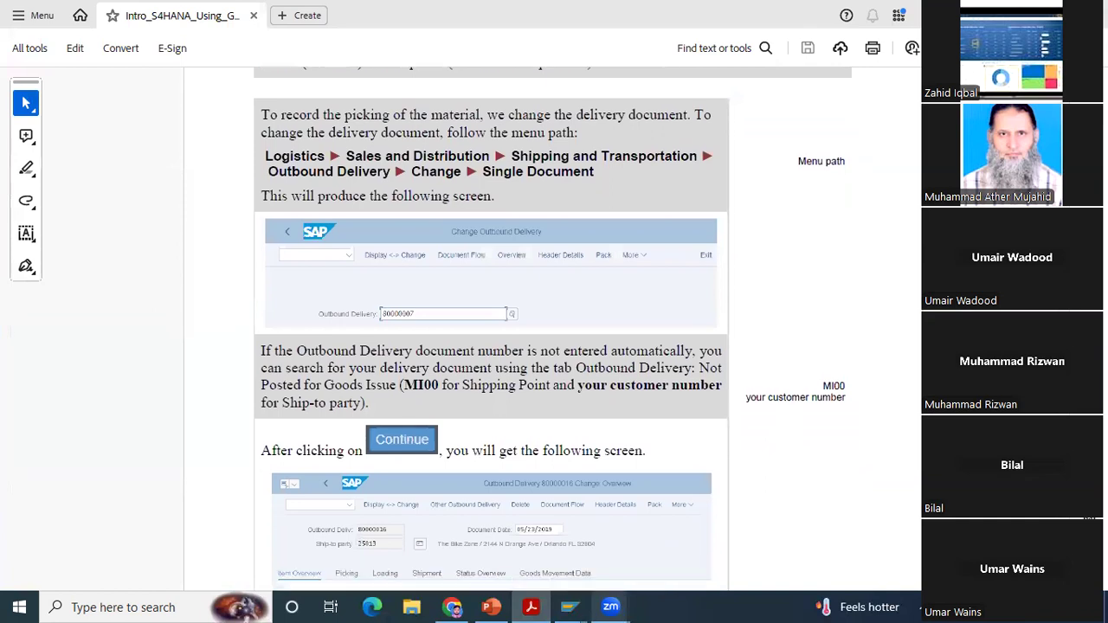
pyautogui.scroll(-3, 552, 329)
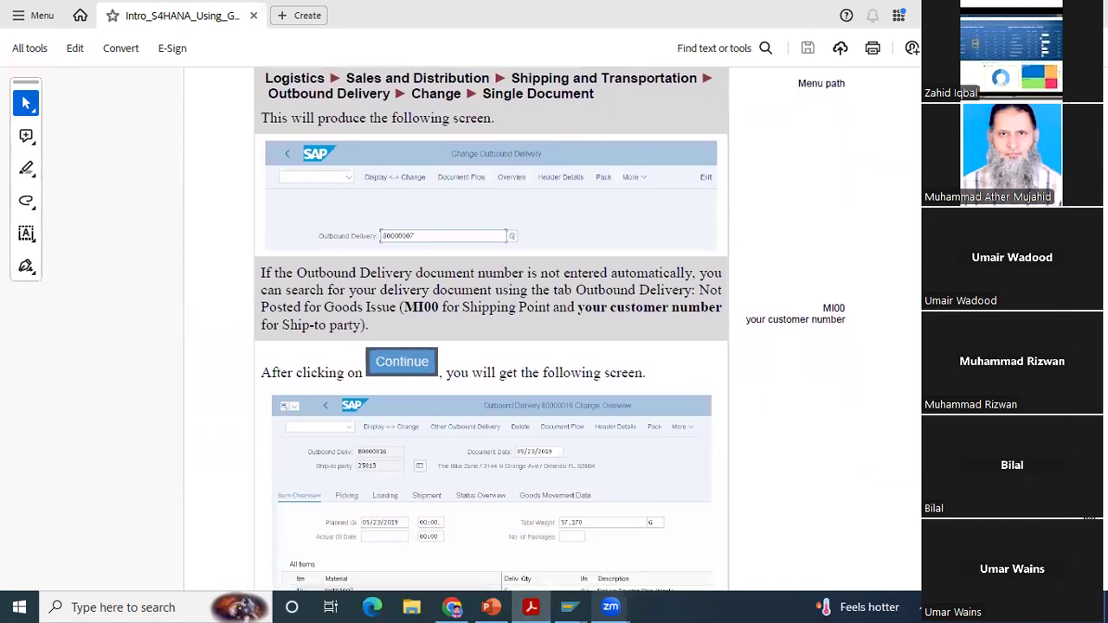
pyautogui.scroll(-3, 491, 329)
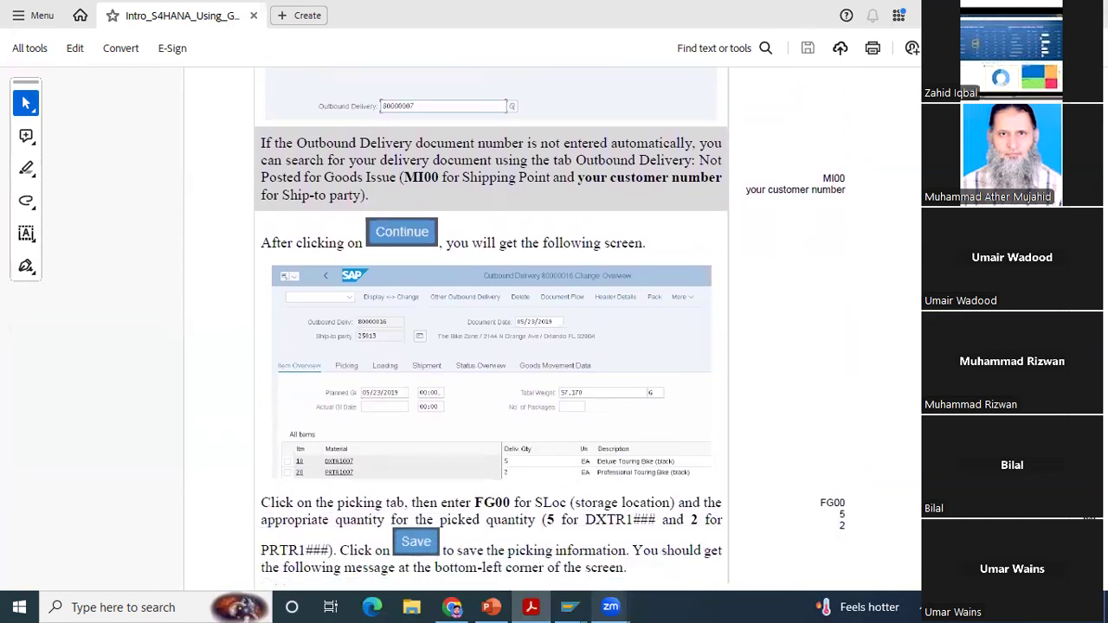
pyautogui.scroll(-3, 491, 329)
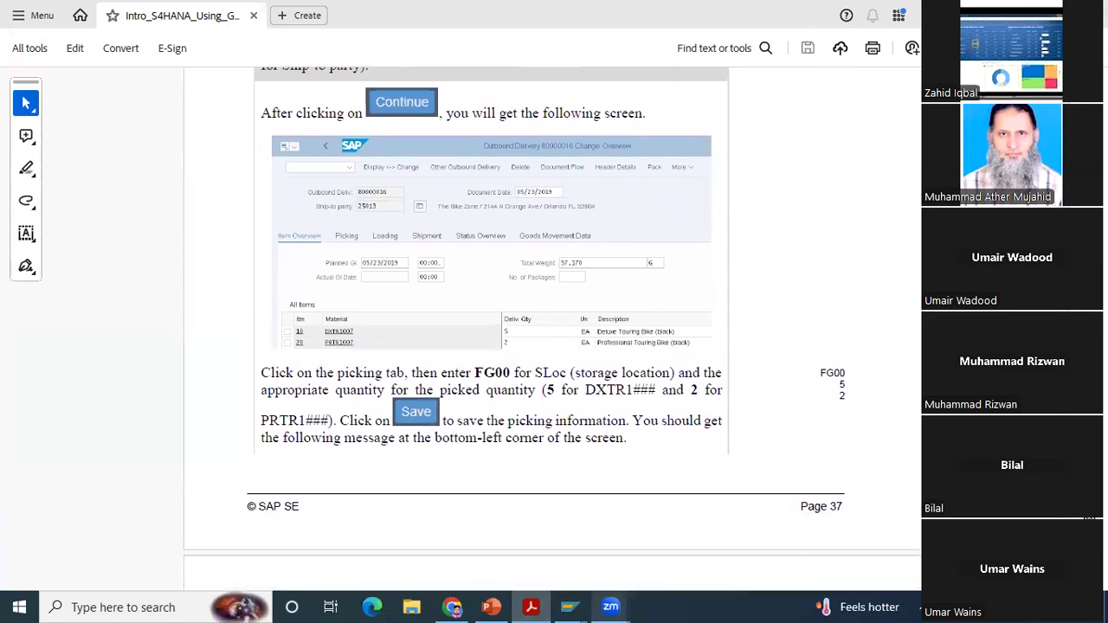
pyautogui.scroll(-1, 496, 409)
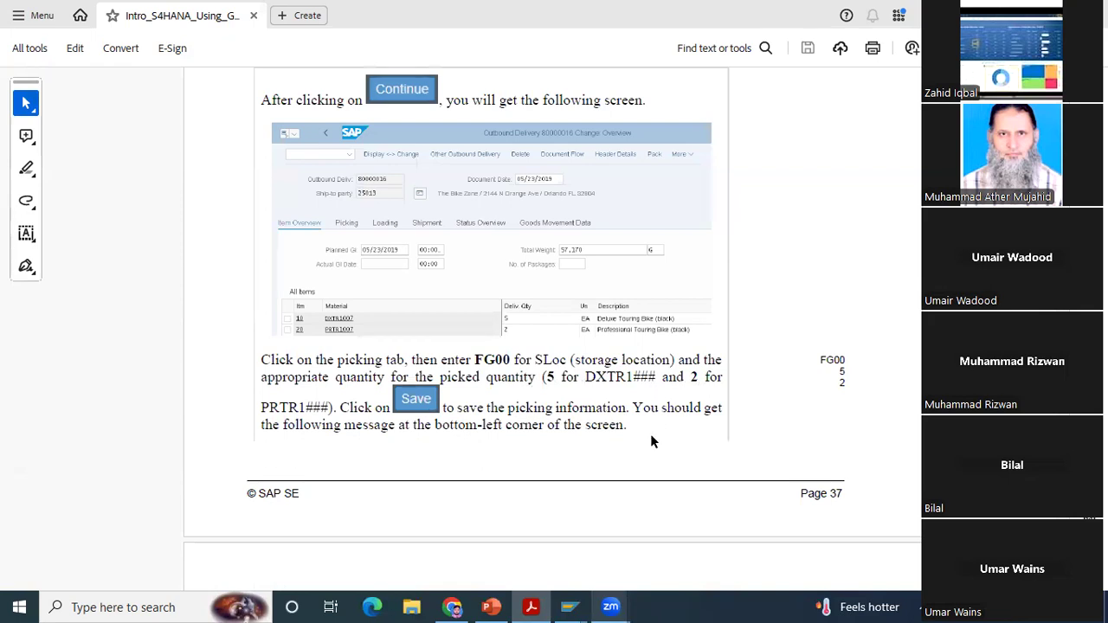
# Step: Switch back to the outbound delivery in SAP and set storage location FG00 for both DXTR1007 and PRTR1007
pyautogui.click(569, 607)
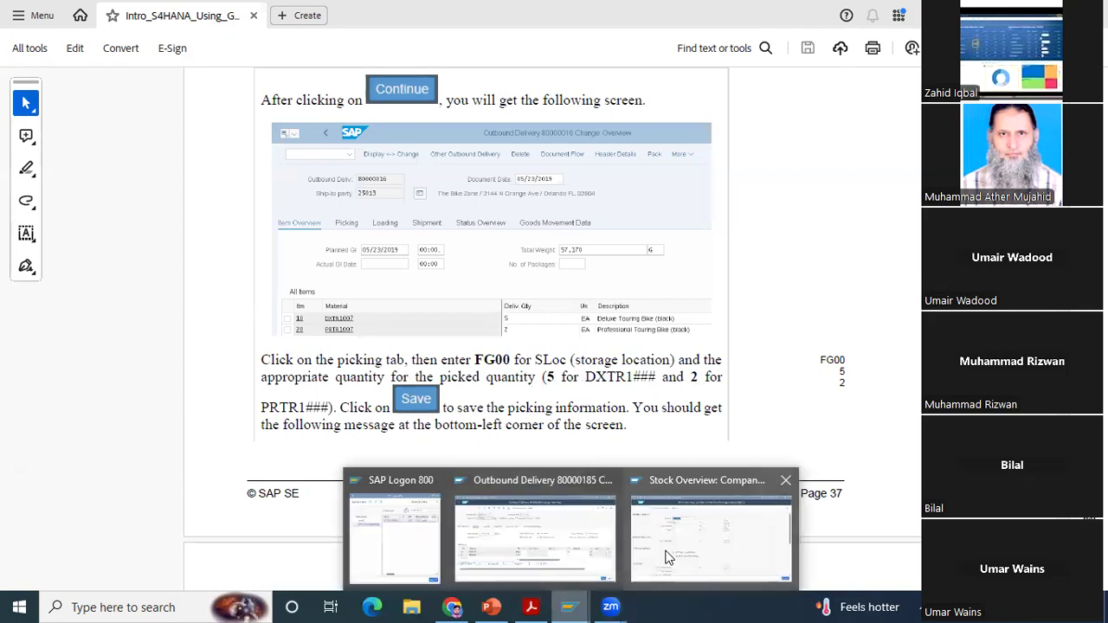
pyautogui.click(544, 479)
pyautogui.click(478, 385)
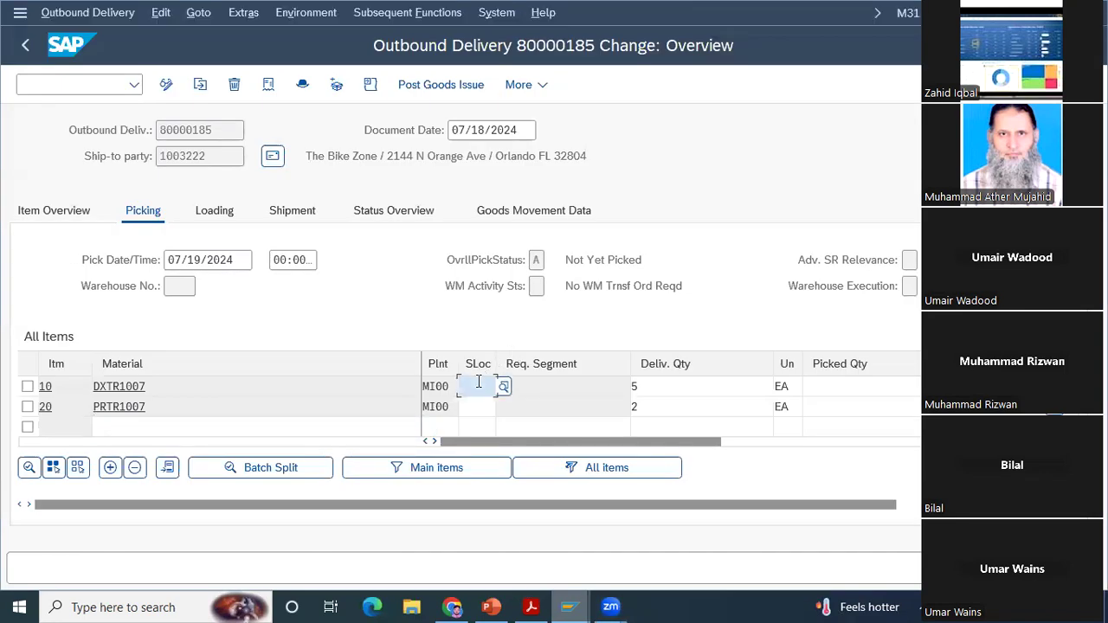
pyautogui.write('FG00')
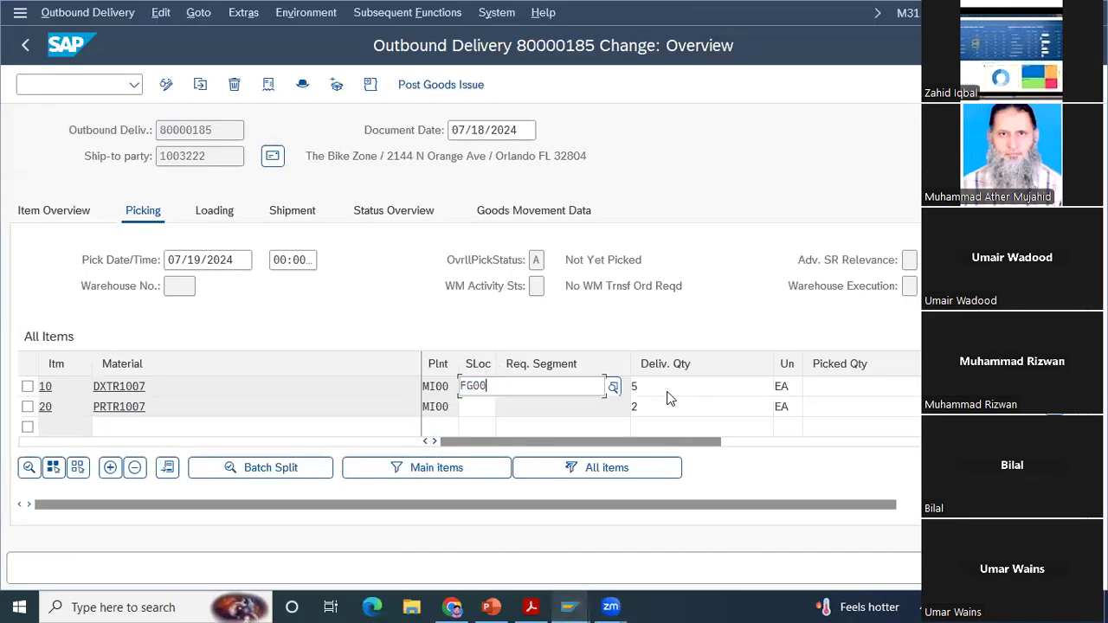
pyautogui.press('Return')
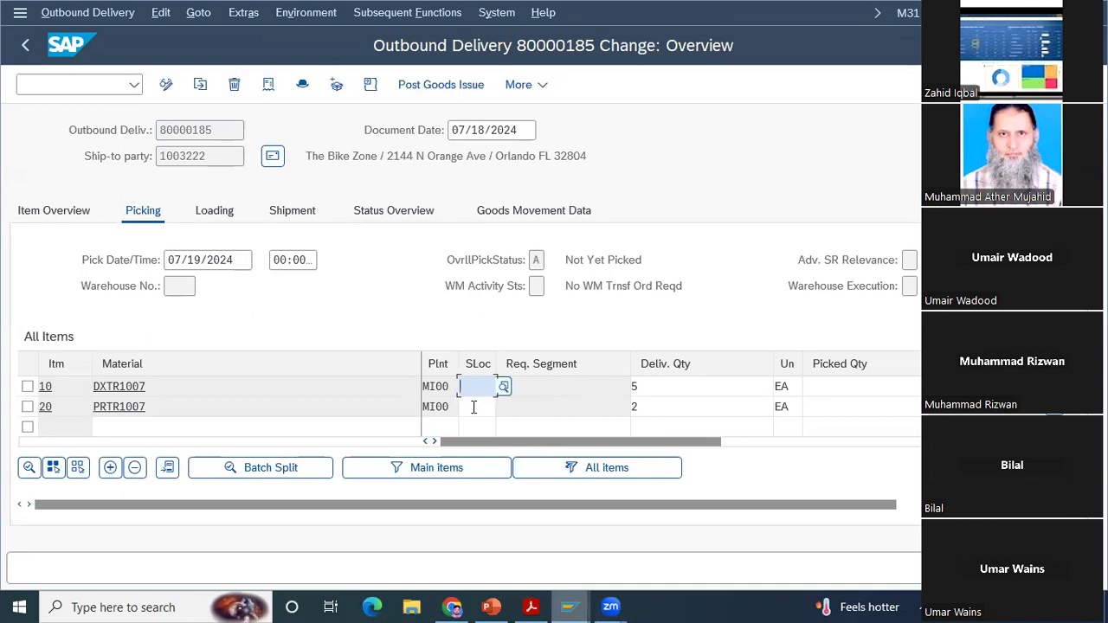
pyautogui.click(474, 407)
pyautogui.write('FG00')
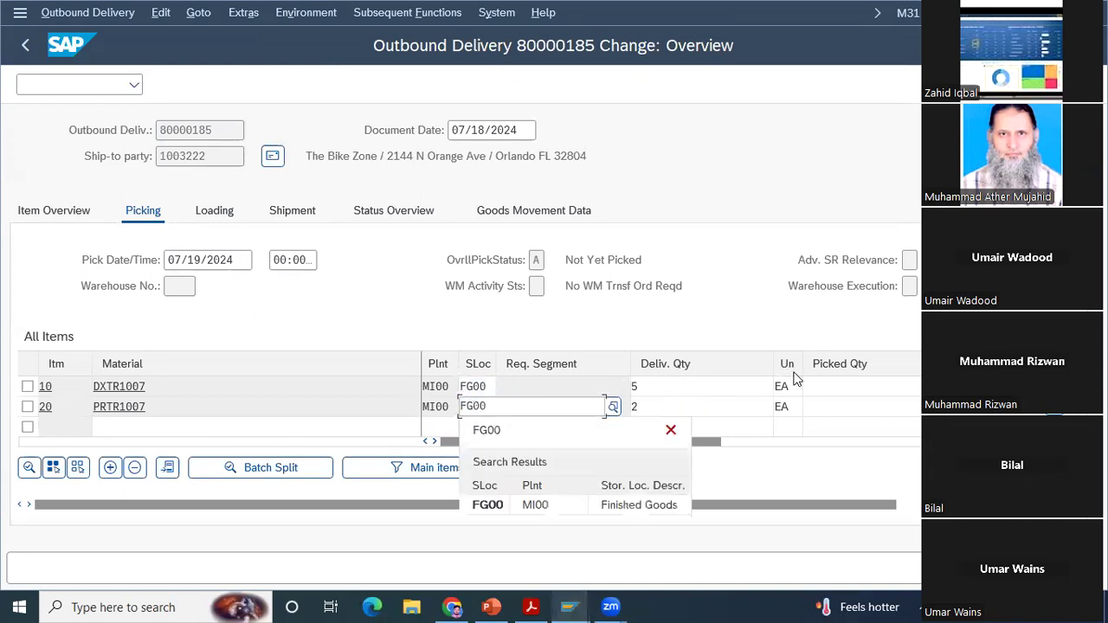
# Step: Enter picked quantities of 5 for DXTR1007 and 2 for PRTR1007
pyautogui.click(825, 381)
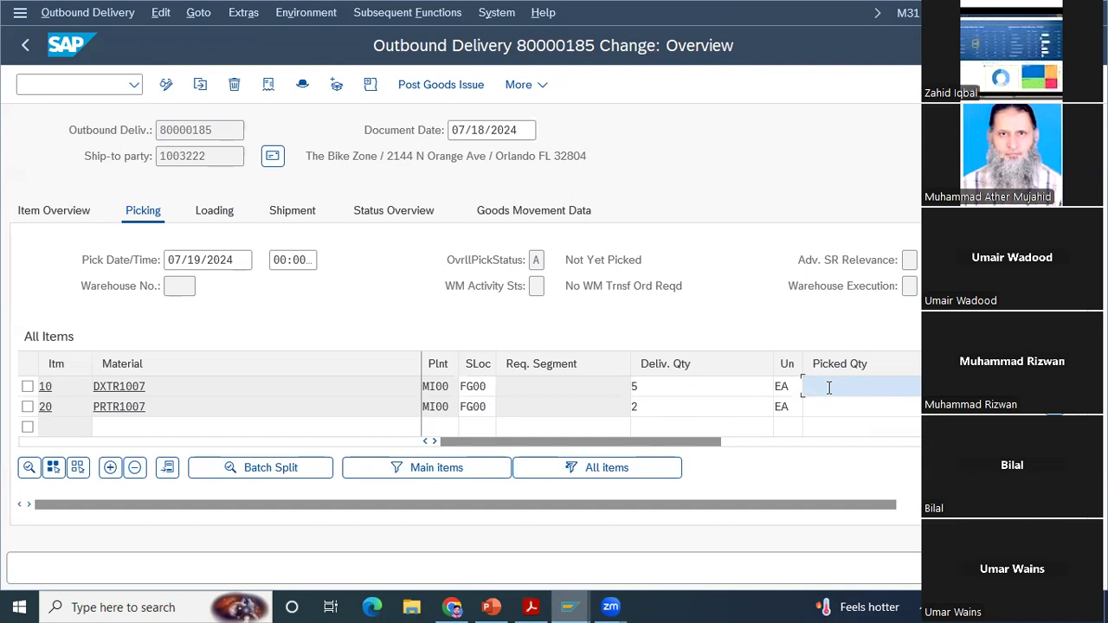
pyautogui.click(829, 405)
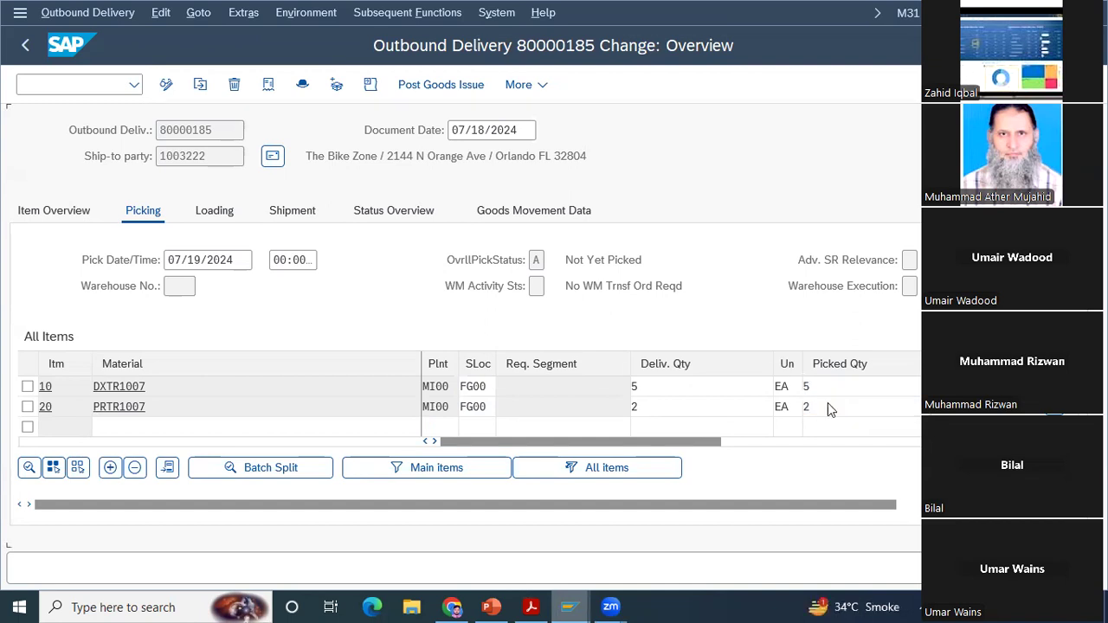
pyautogui.press('Return')
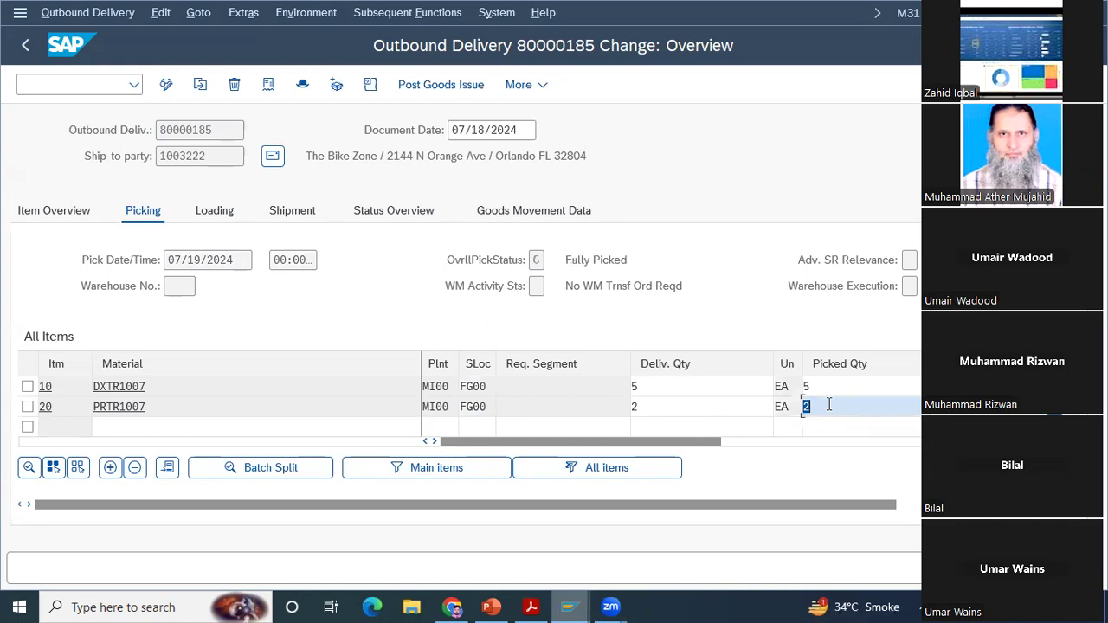
# Step: Check the PDF's instructions for saving the picking information, and save the outbound delivery in SAP
pyautogui.click(532, 607)
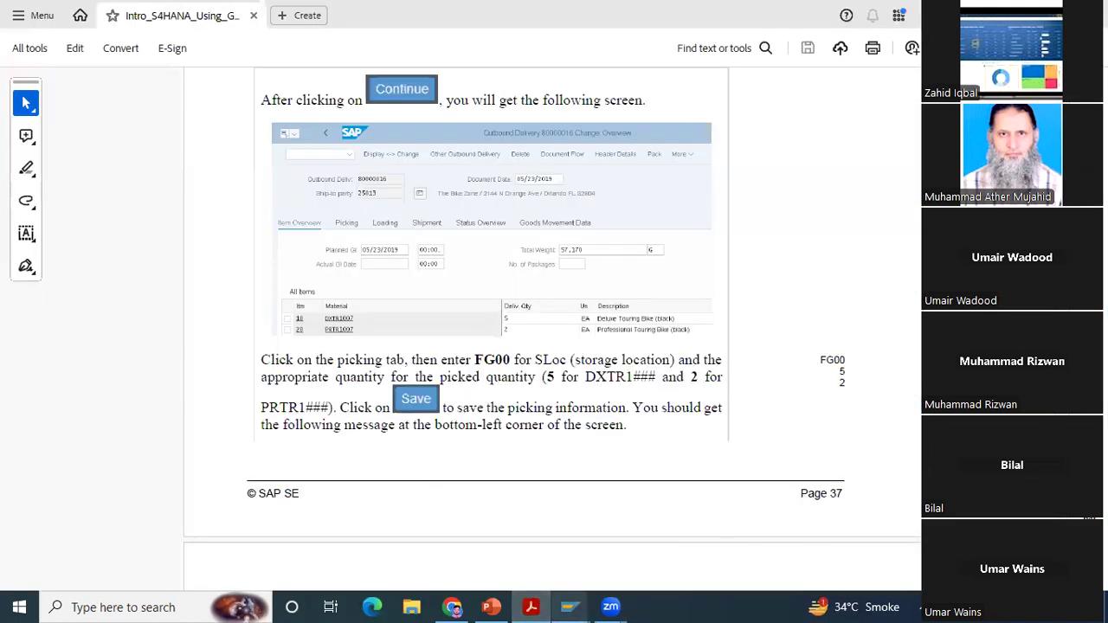
pyautogui.scroll(-5, 553, 329)
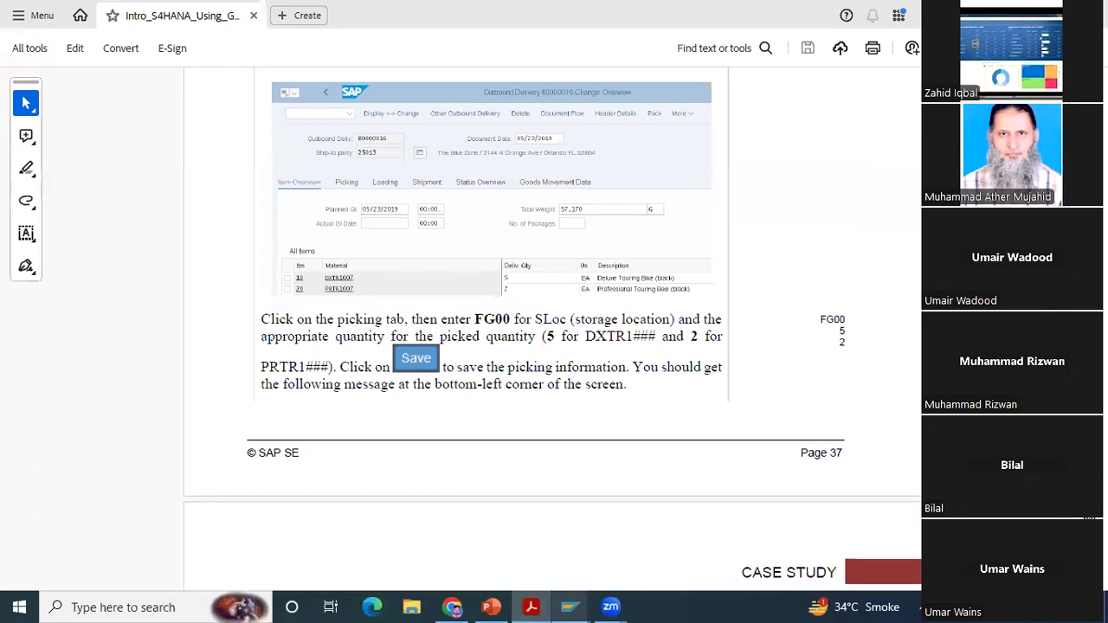
pyautogui.scroll(-3, 703, 572)
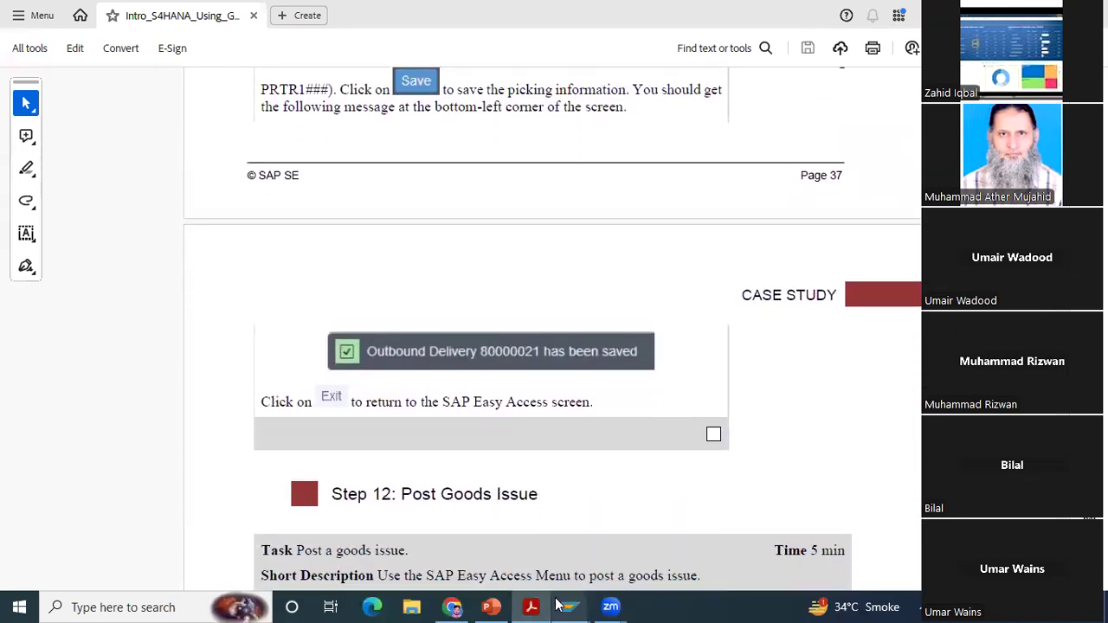
pyautogui.moveTo(568, 606)
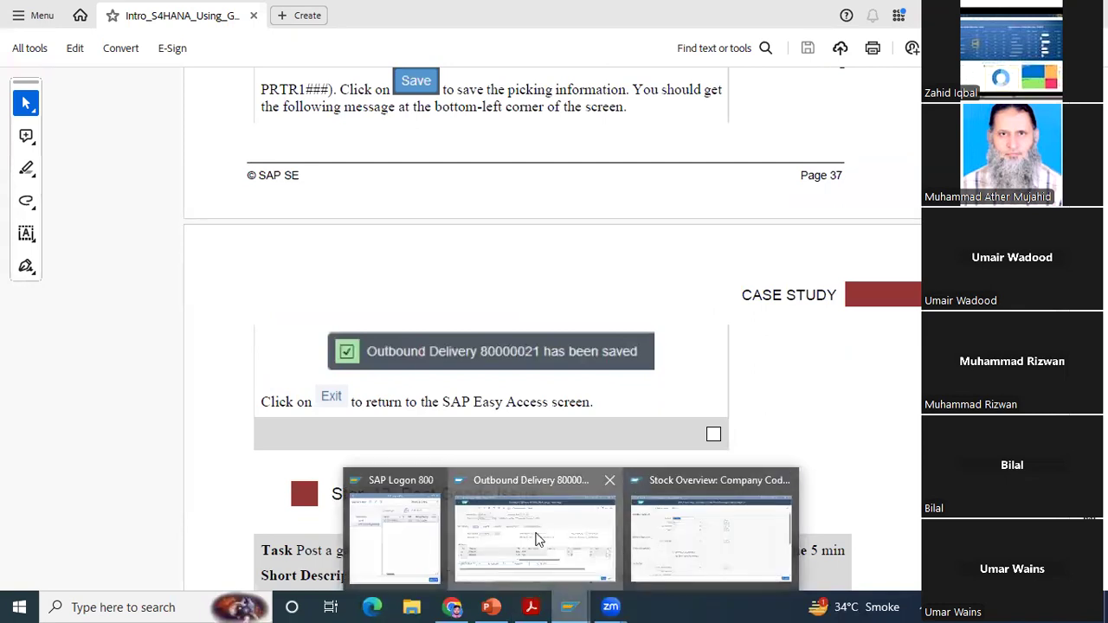
pyautogui.click(536, 537)
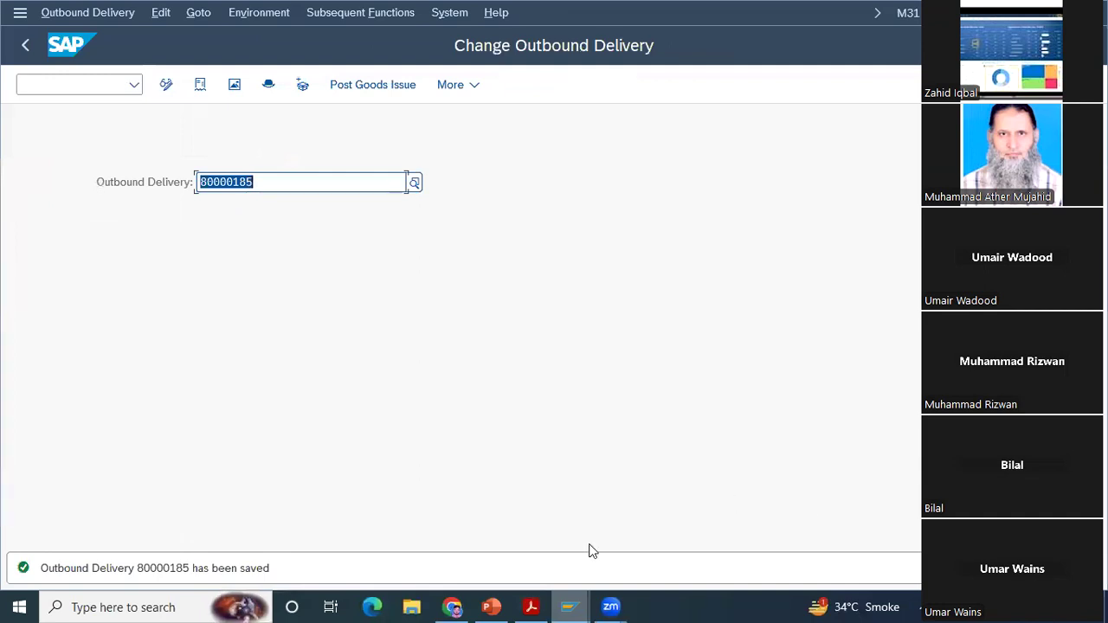
# Step: Read the PDF's Step 12: Post Goods Issue, covering the menu path, delivery selection and posting instructions
pyautogui.moveTo(537, 605)
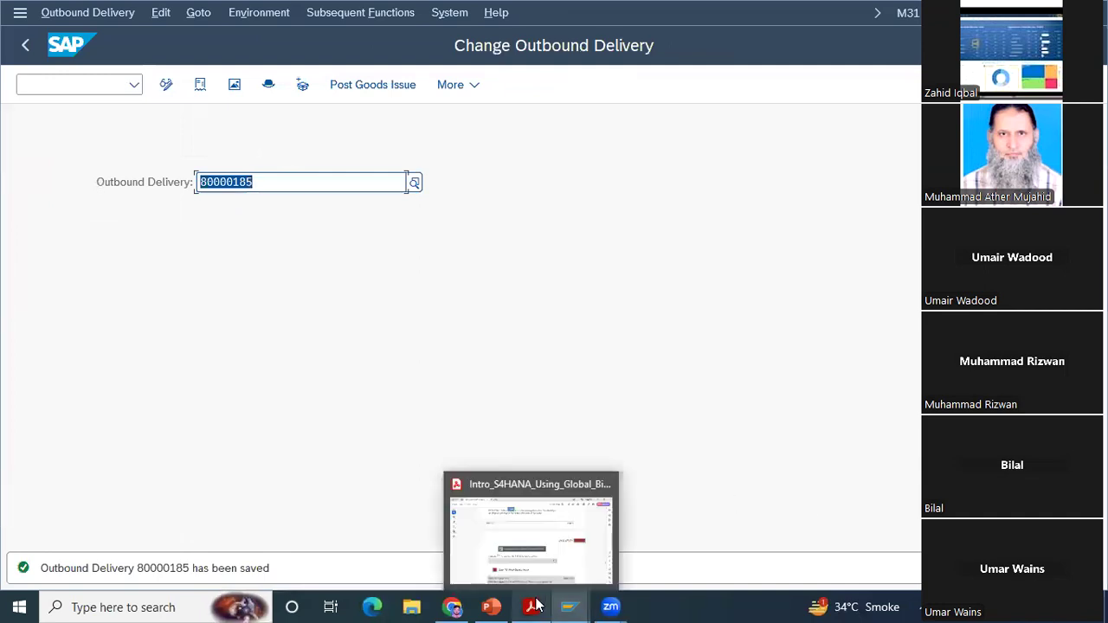
pyautogui.click(571, 563)
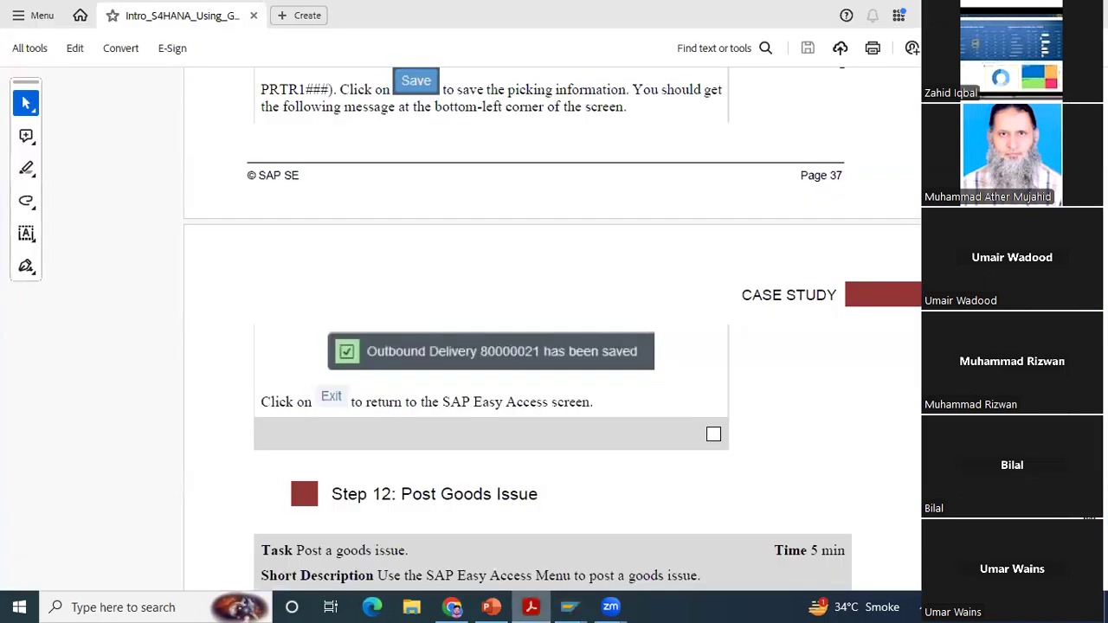
pyautogui.scroll(-4, 552, 329)
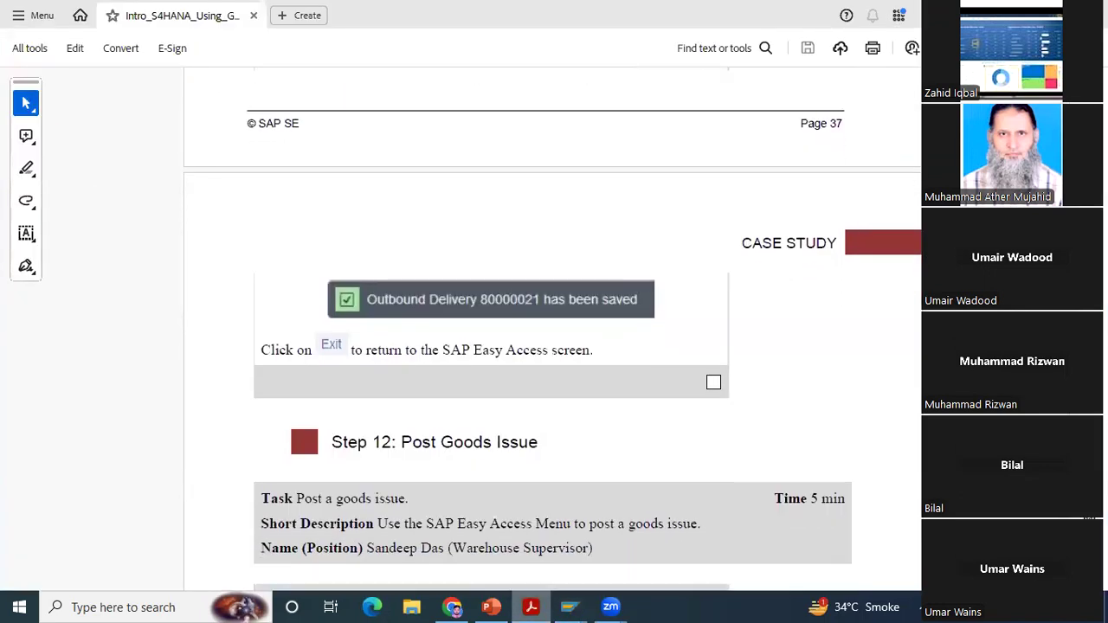
pyautogui.scroll(-3, 552, 329)
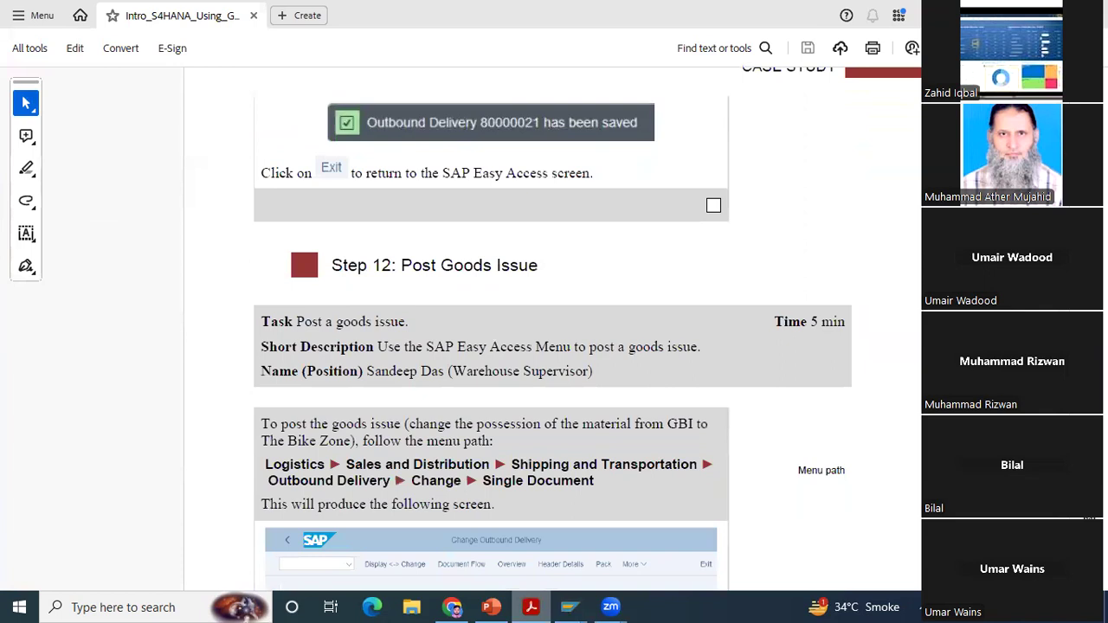
pyautogui.scroll(-3, 553, 329)
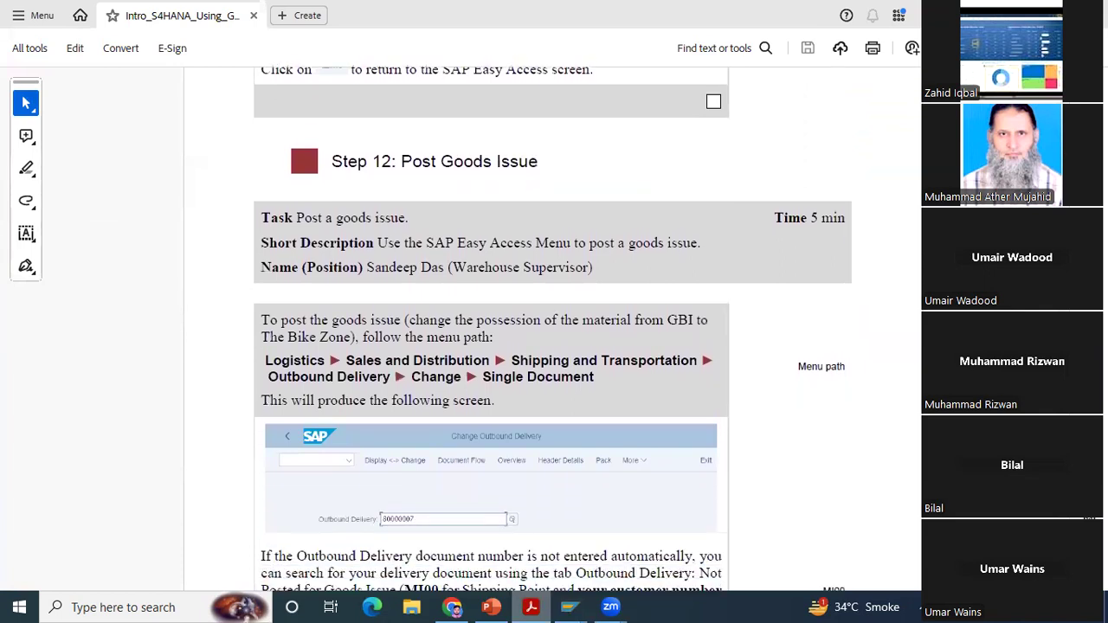
pyautogui.scroll(-1, 553, 329)
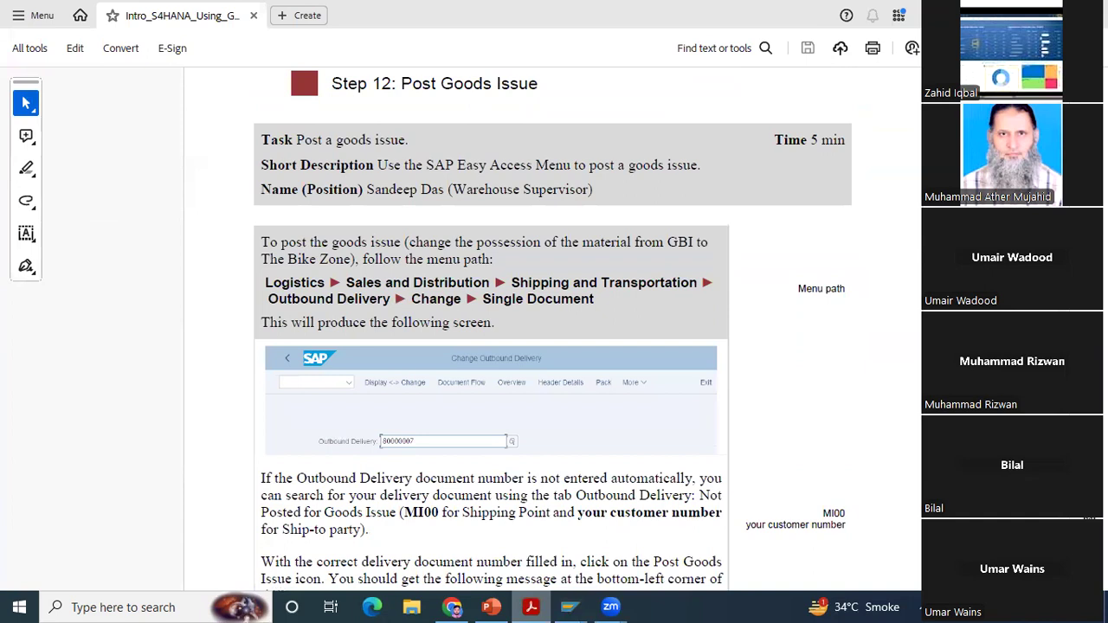
pyautogui.scroll(-1, 553, 329)
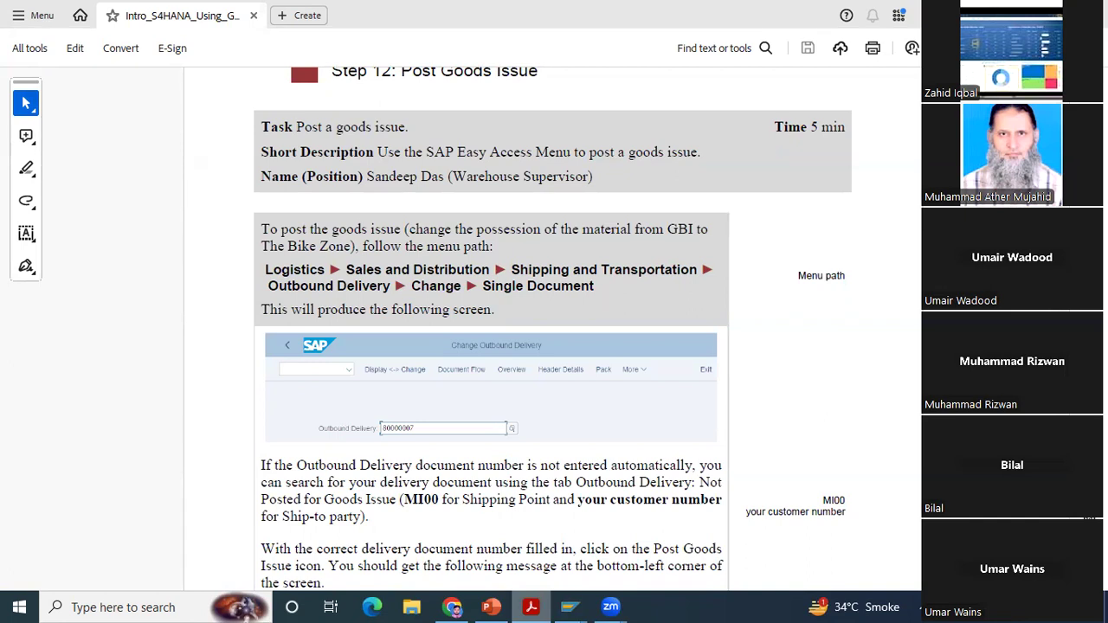
pyautogui.scroll(-1, 491, 329)
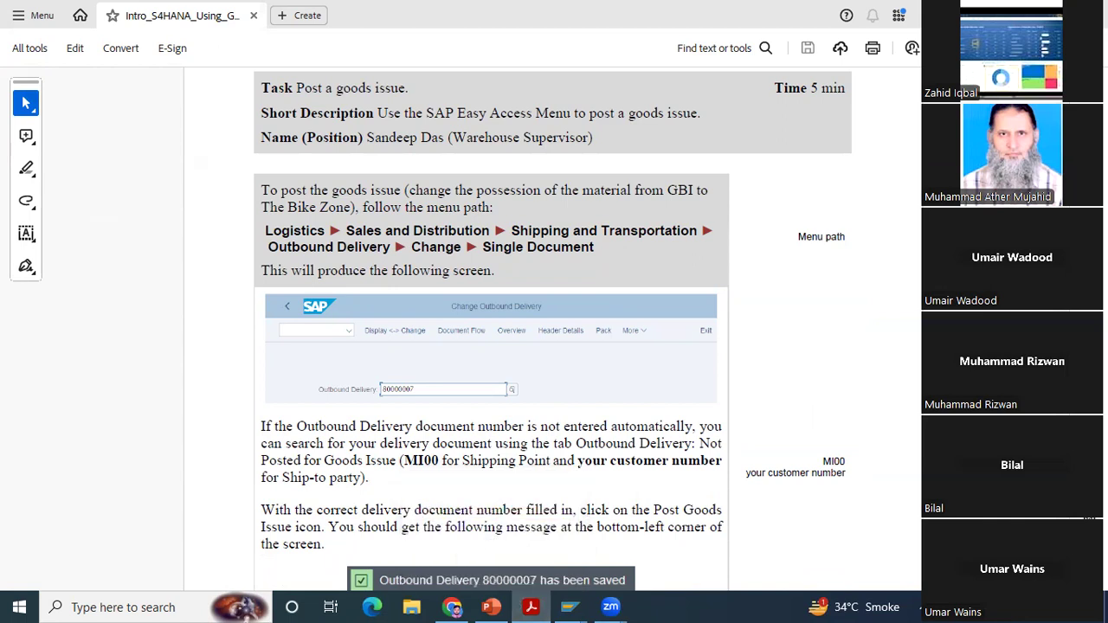
pyautogui.scroll(-3, 491, 330)
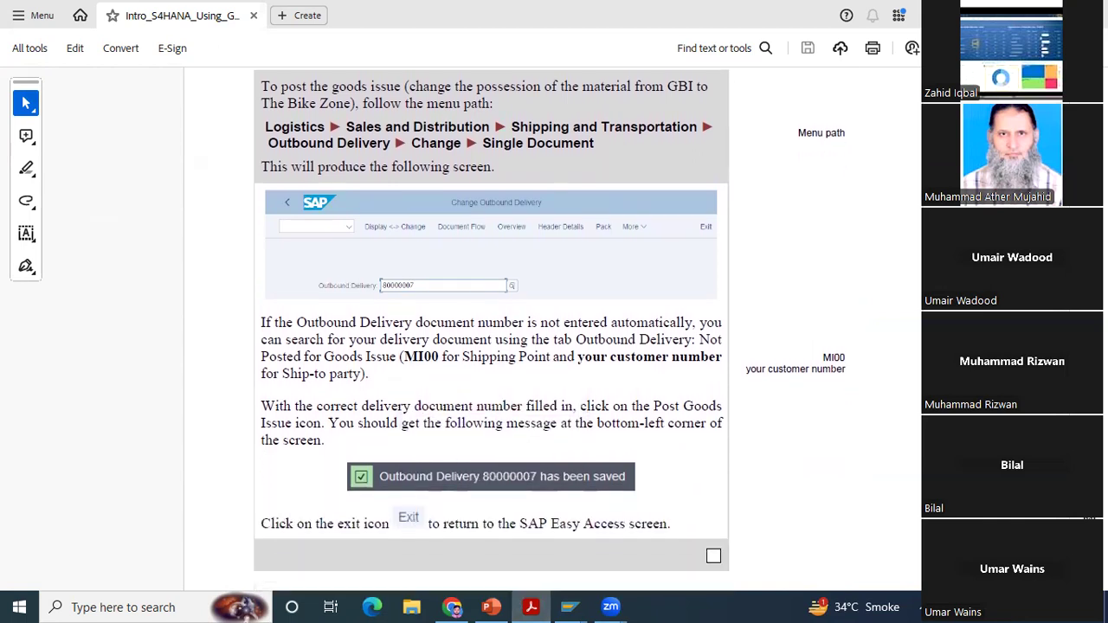
# Step: Switch to the Change Outbound Delivery window in SAP, open the picked delivery, and post its goods issue
pyautogui.scroll(-1, 491, 329)
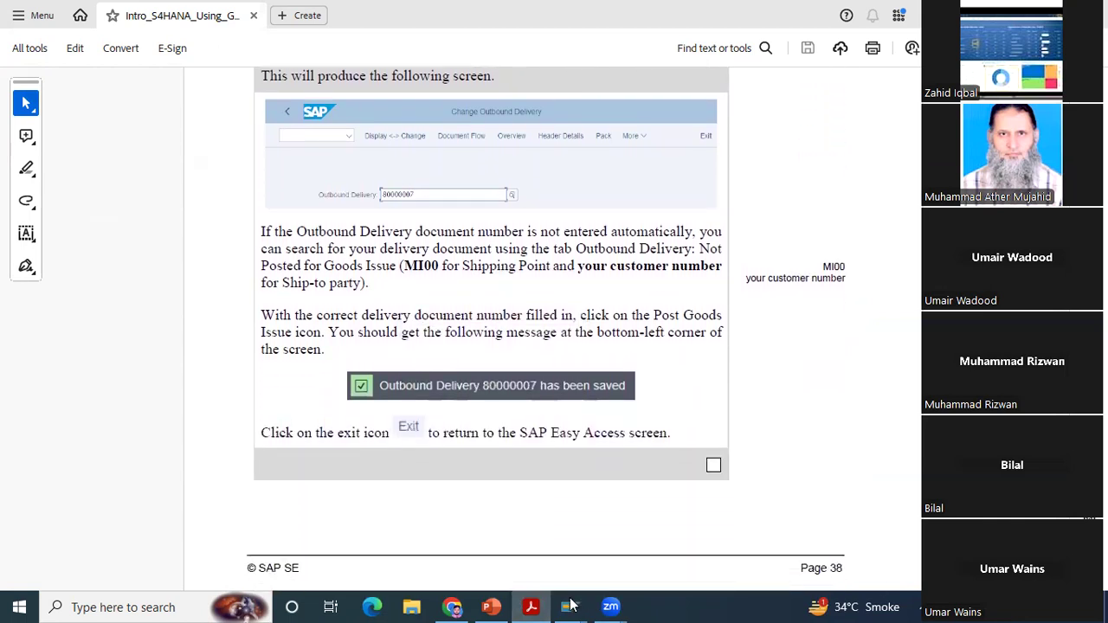
pyautogui.moveTo(572, 606)
pyautogui.click(571, 539)
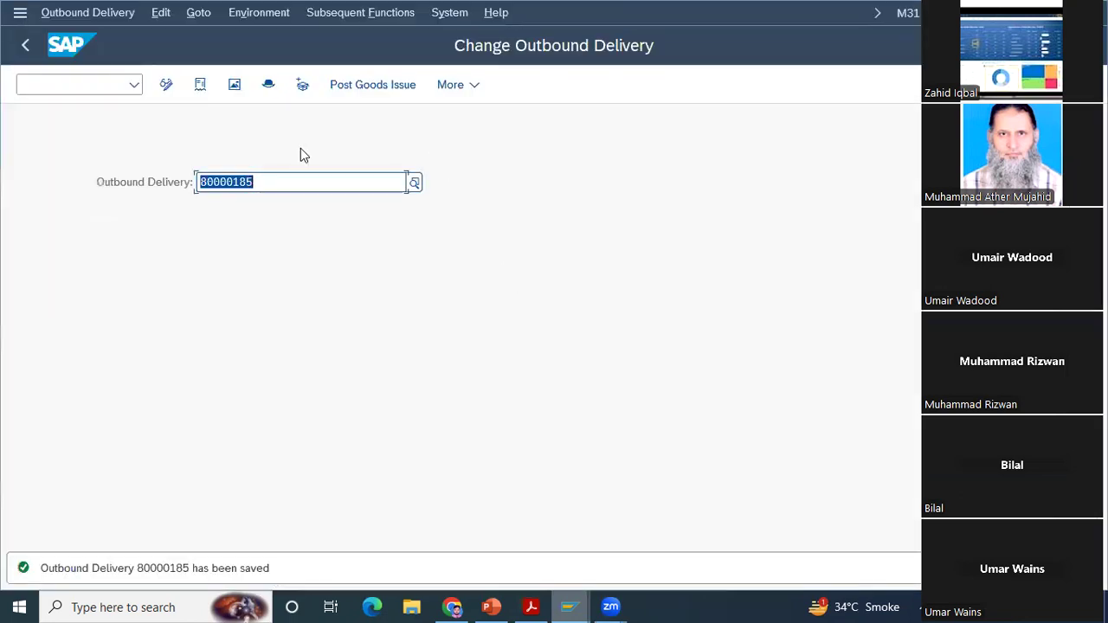
pyautogui.press('Return')
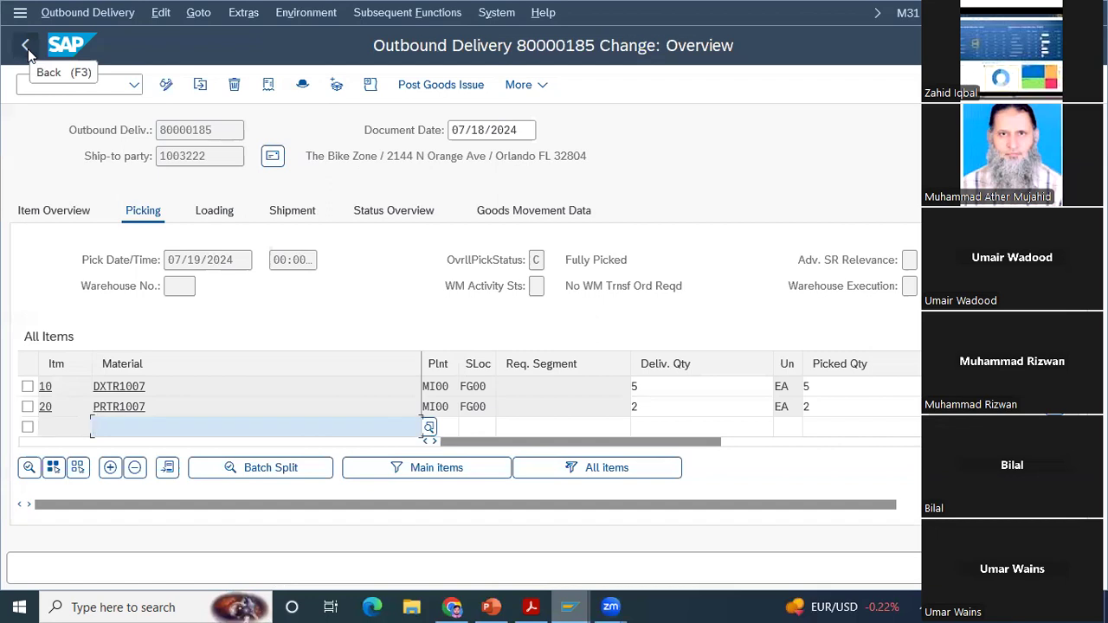
pyautogui.click(422, 87)
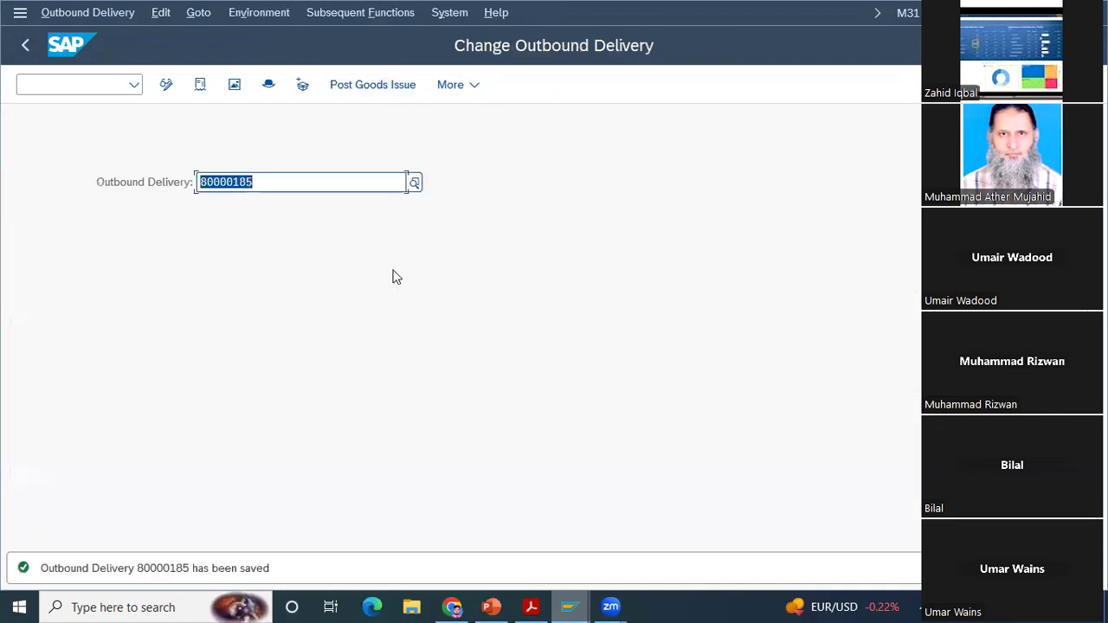
# Step: Switch to the PDF and read Step 13: Check Stock Status, including the menu path and the material and plant selection instructions
pyautogui.click(532, 607)
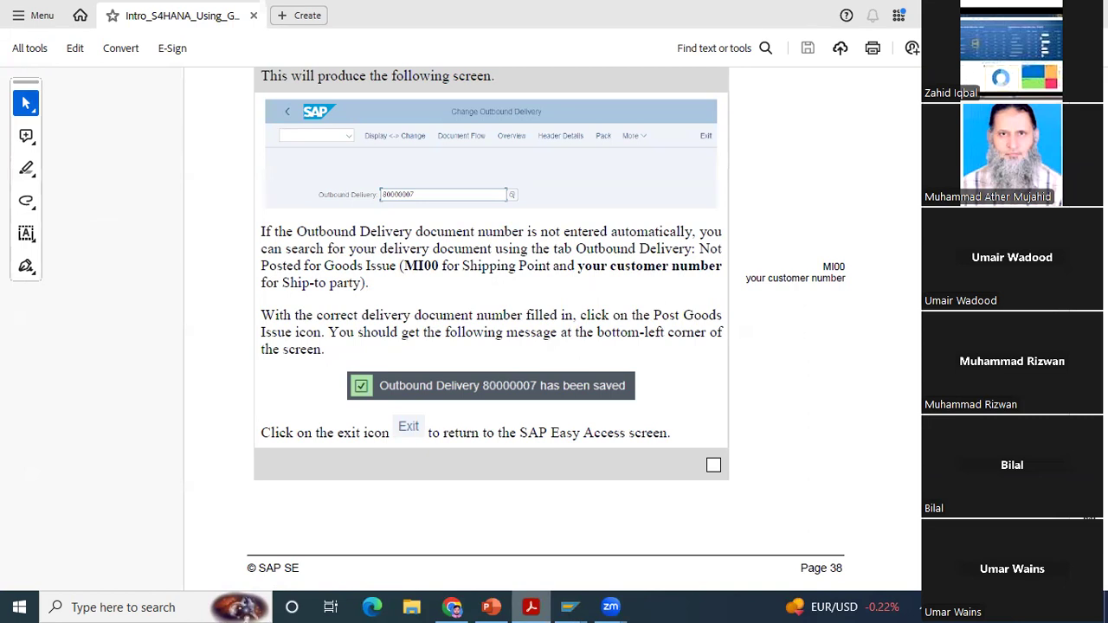
pyautogui.scroll(-3, 514, 320)
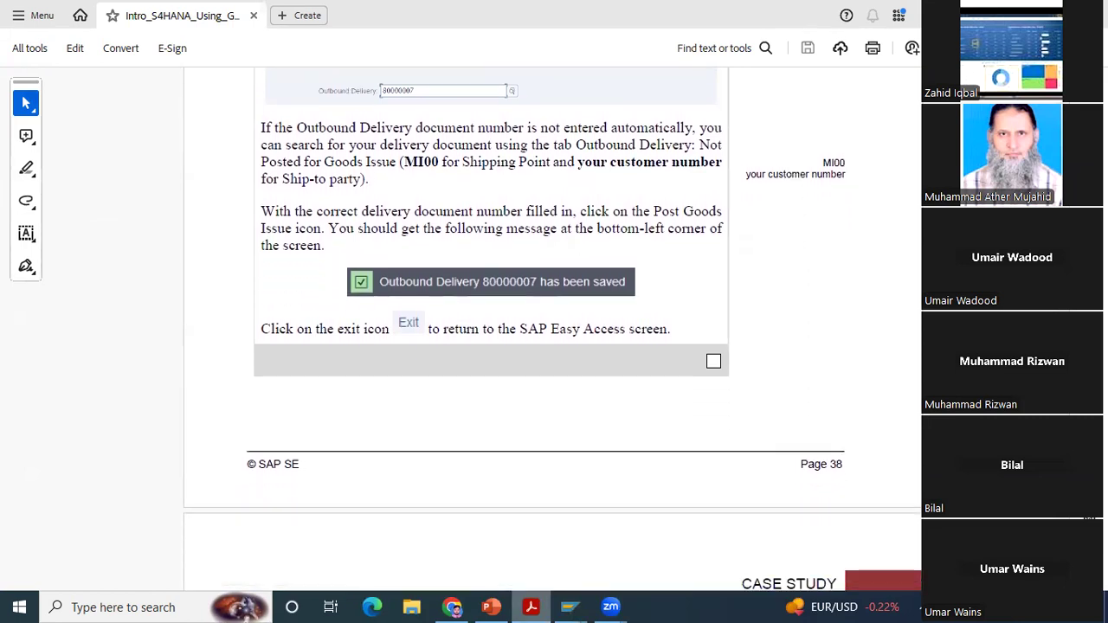
pyautogui.scroll(-4, 515, 320)
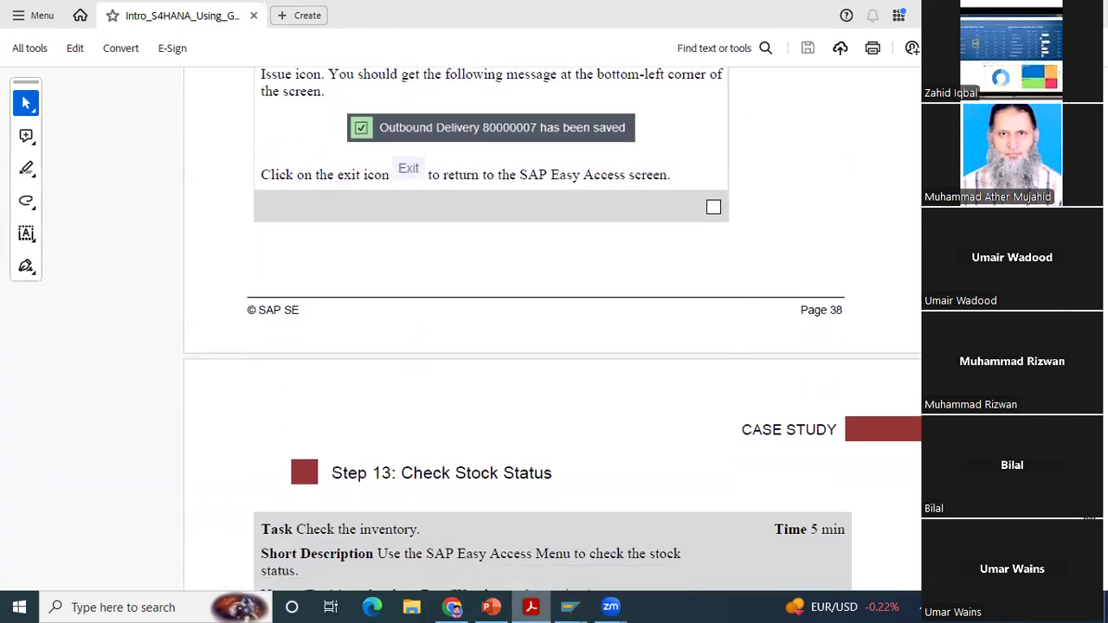
pyautogui.scroll(-3, 515, 321)
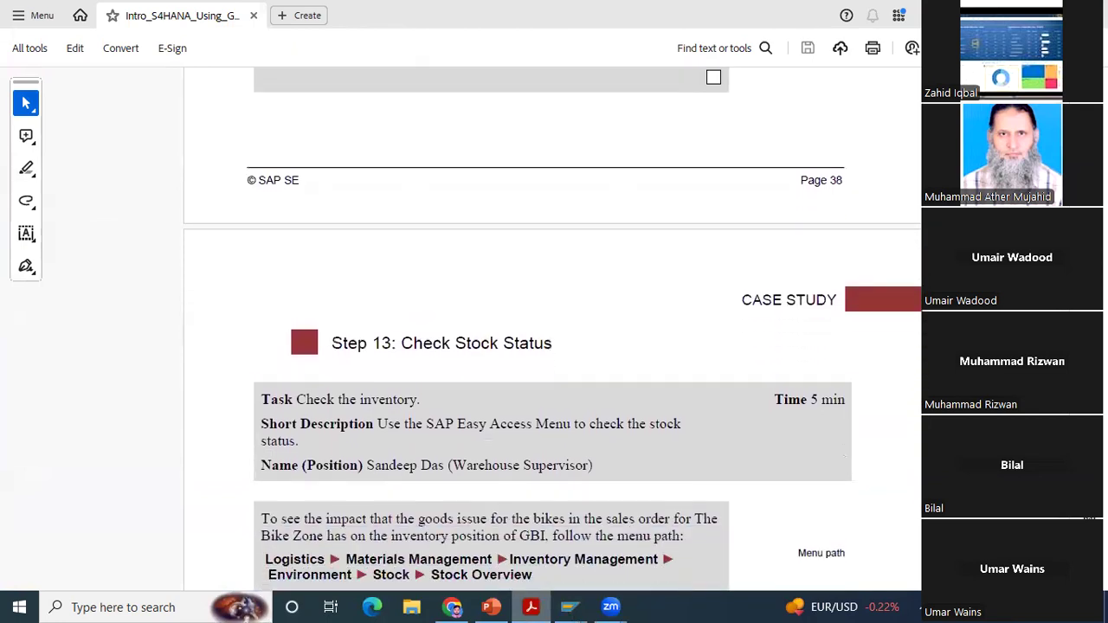
pyautogui.scroll(-3, 514, 321)
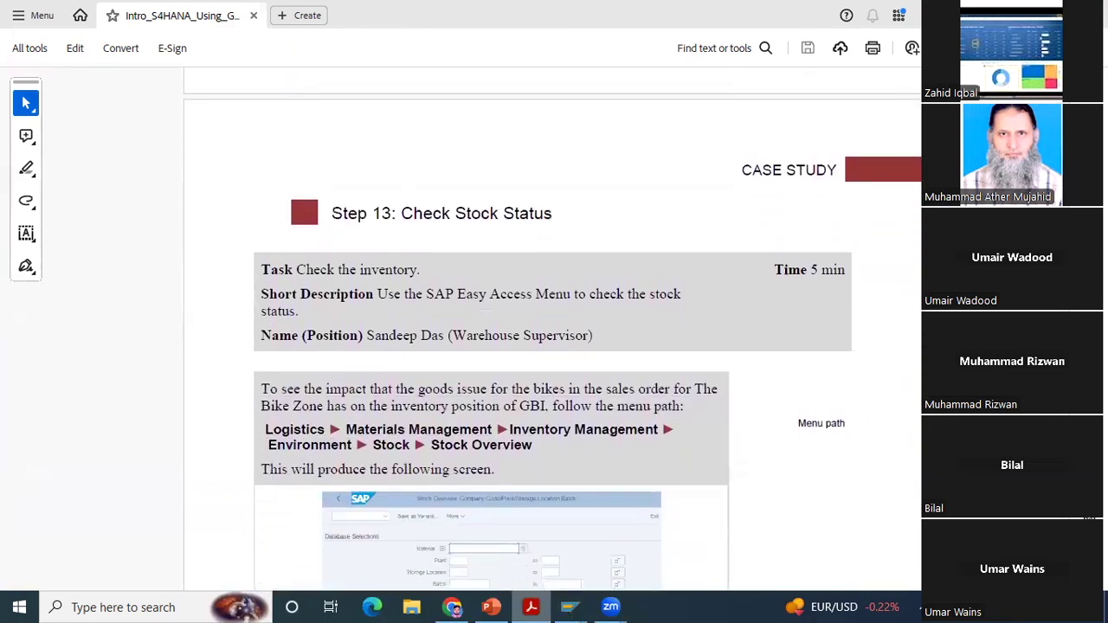
pyautogui.scroll(-3, 514, 321)
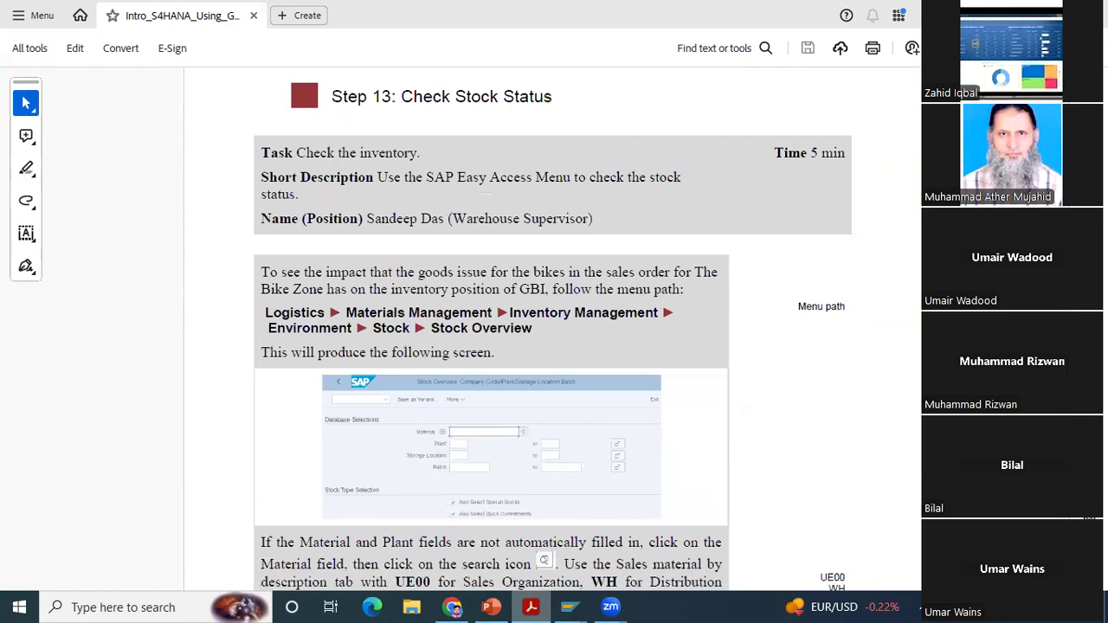
pyautogui.scroll(-1, 514, 321)
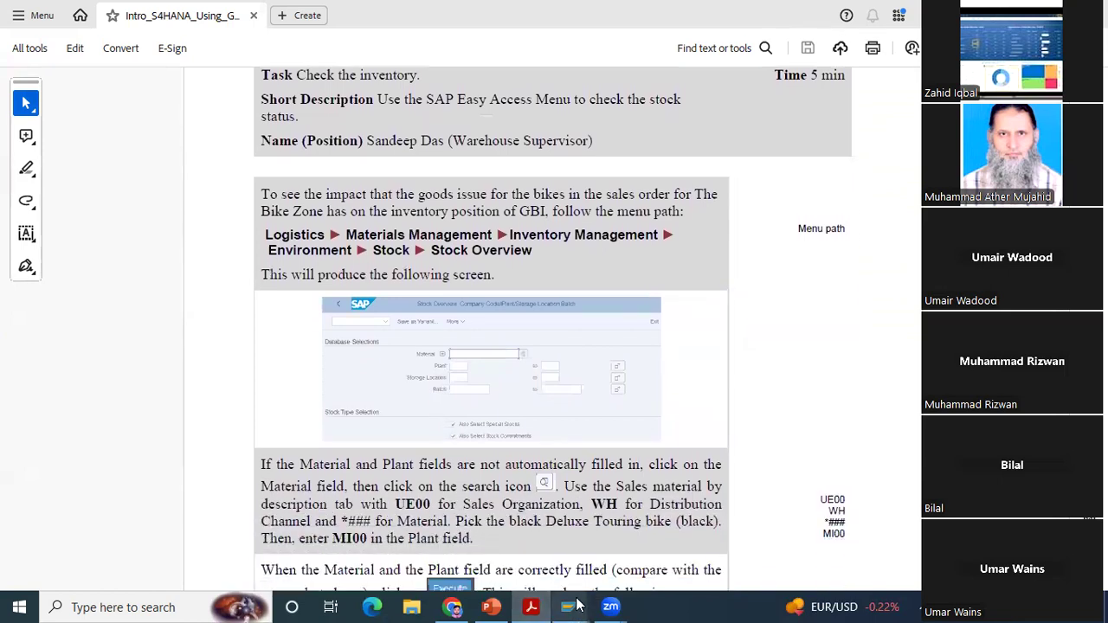
# Step: Switch to Stock Overview in SAP, display the stock of PRTR1007 in plant MI00, and return to the selection screen
pyautogui.moveTo(578, 606)
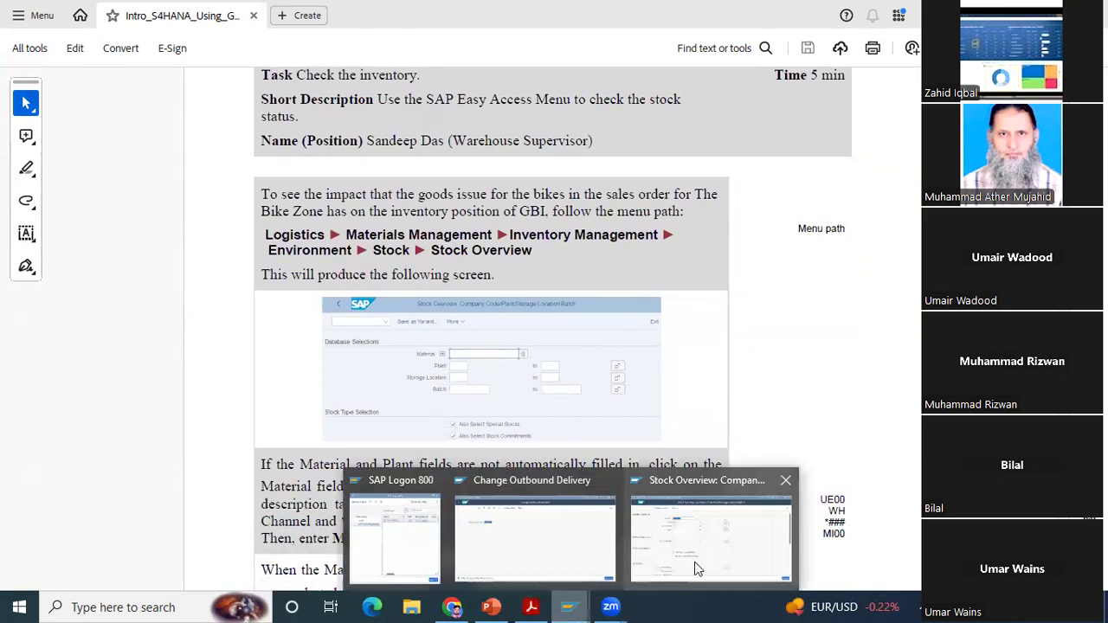
pyautogui.click(695, 564)
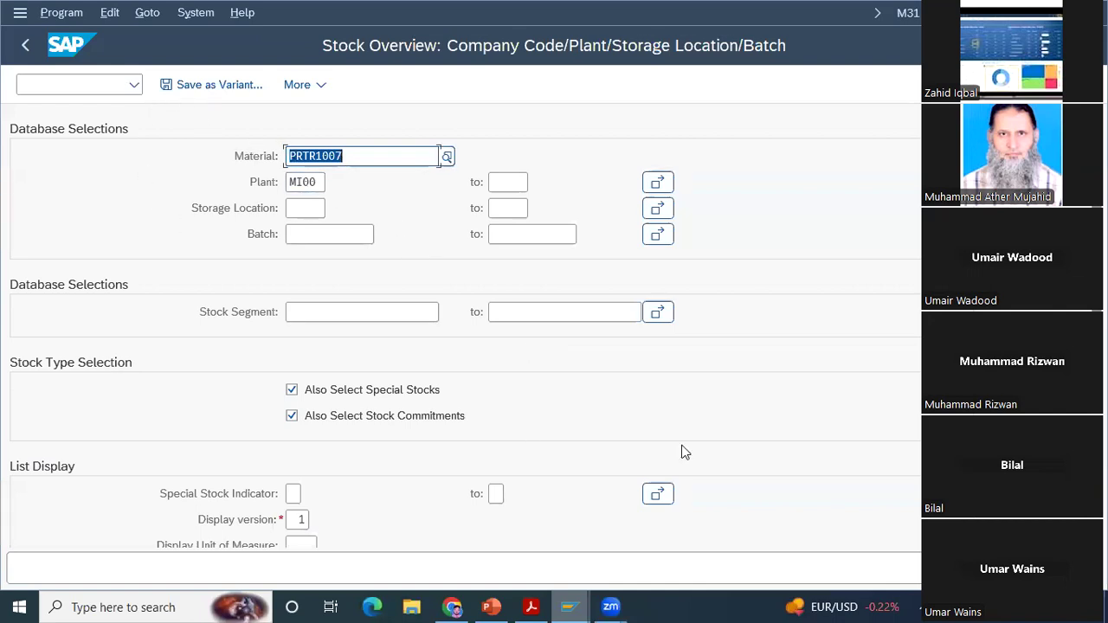
pyautogui.press('F8')
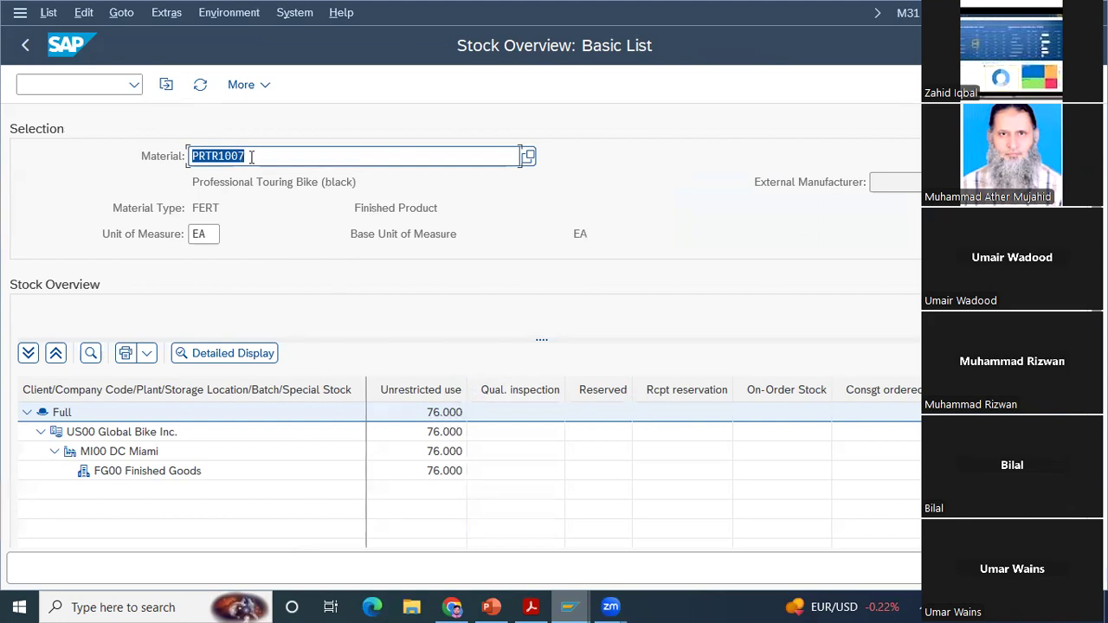
pyautogui.click(27, 48)
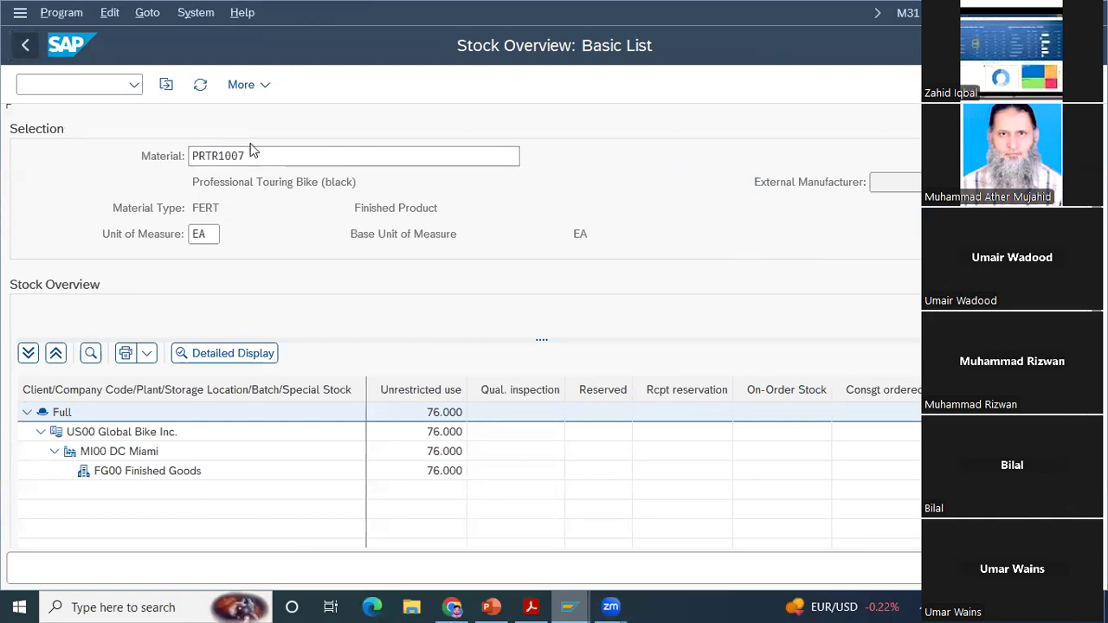
# Step: Replace the material with DXTR1007 and display its stock overview for plant MI00
pyautogui.press('BackSpace')
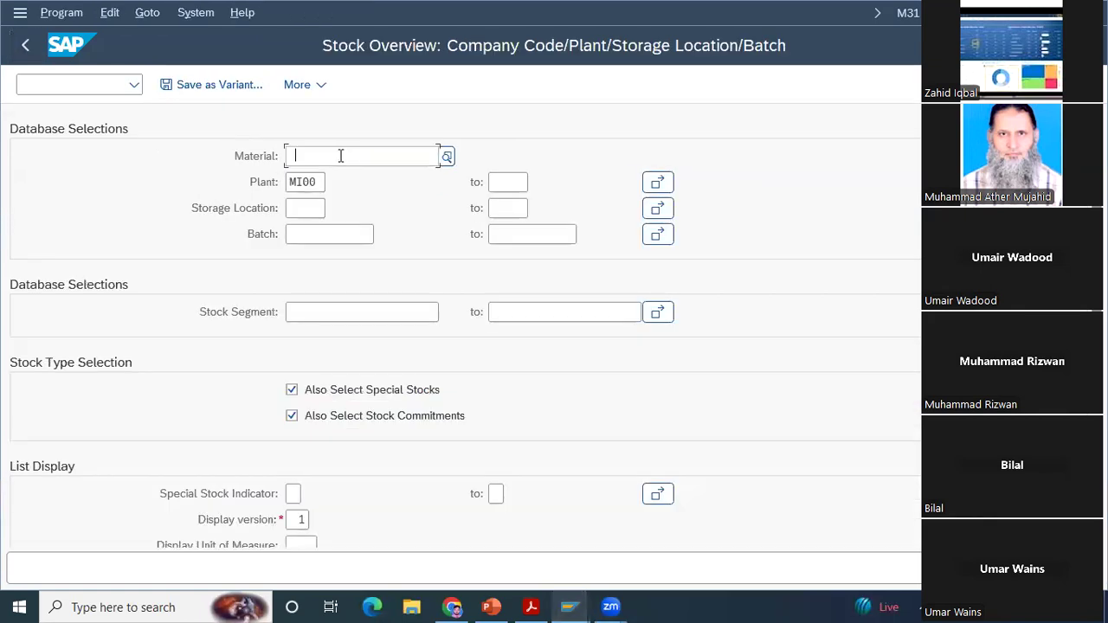
pyautogui.press('BackSpace')
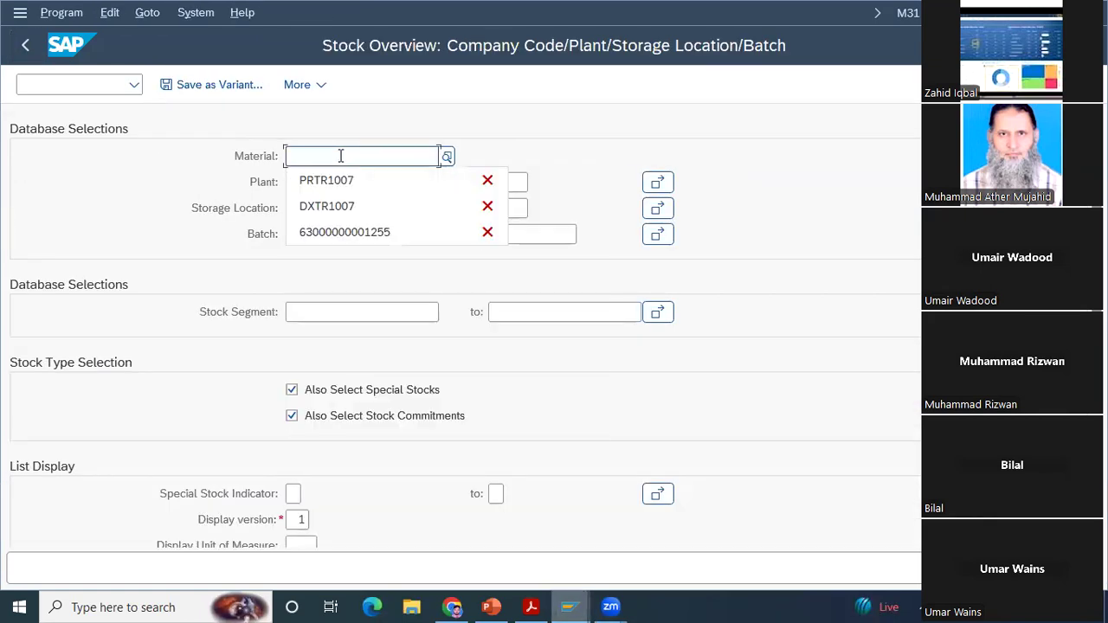
pyautogui.press('Down')
pyautogui.press('Down')
pyautogui.press('Return')
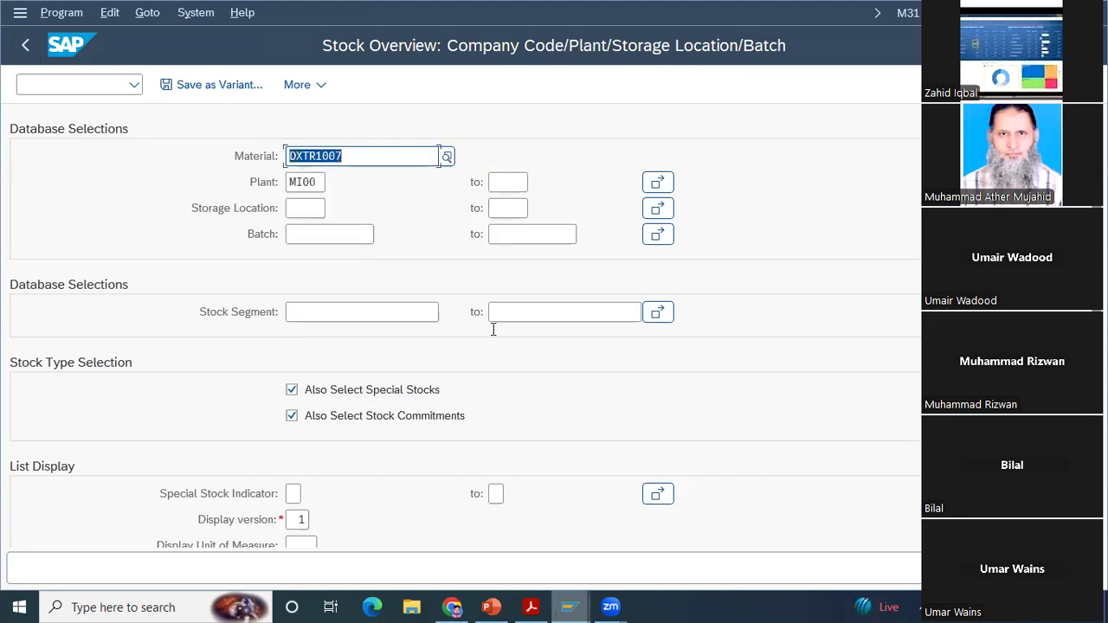
pyautogui.press('F8')
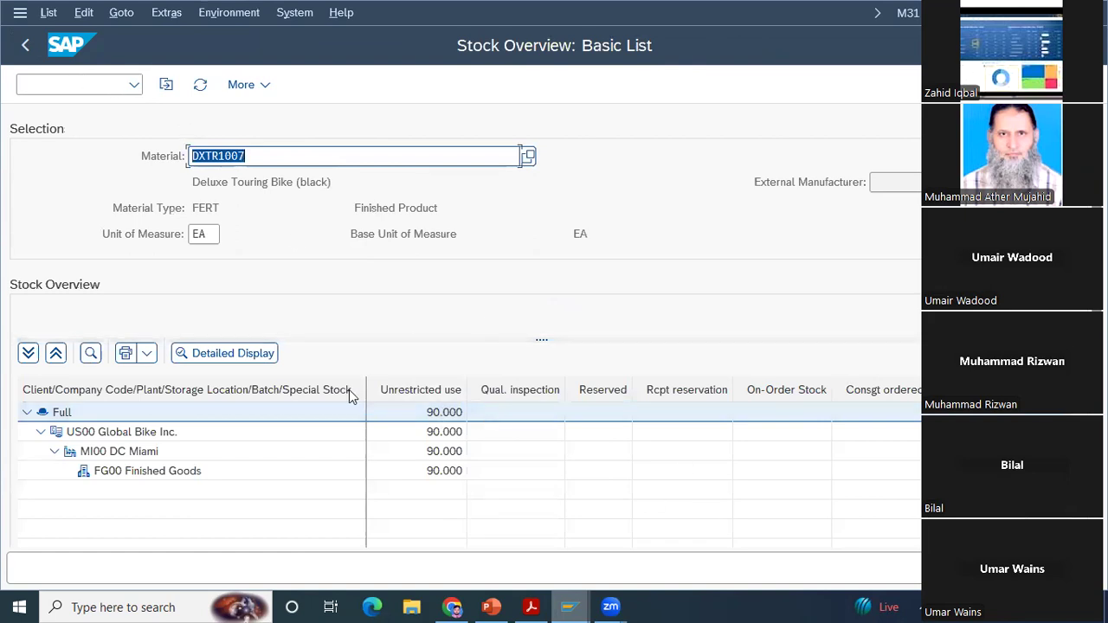
# Step: Check the stock types in the detailed display of DXTR1007's full stock, including the quantity scheduled for delivery, and close it
pyautogui.click(237, 354)
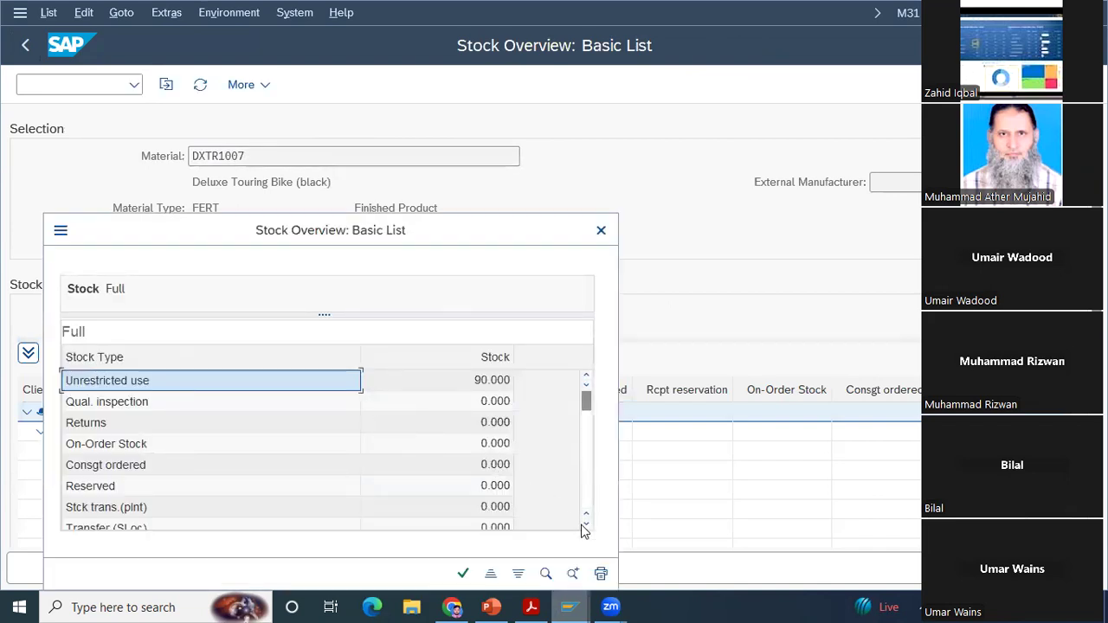
pyautogui.moveTo(586, 525); pyautogui.dragTo(587, 525)
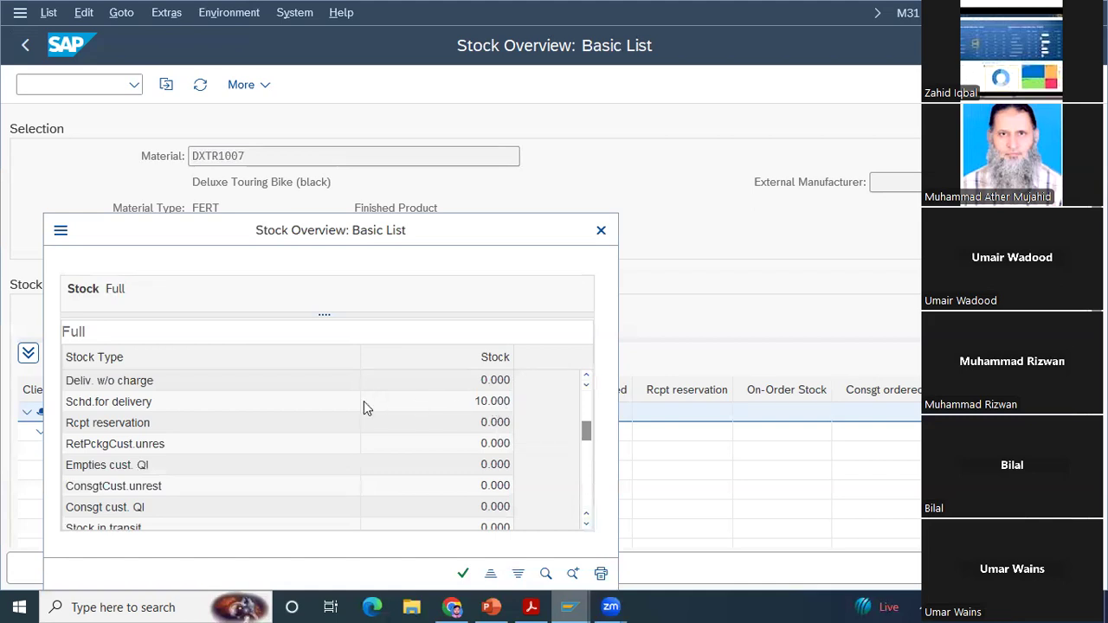
pyautogui.click(602, 232)
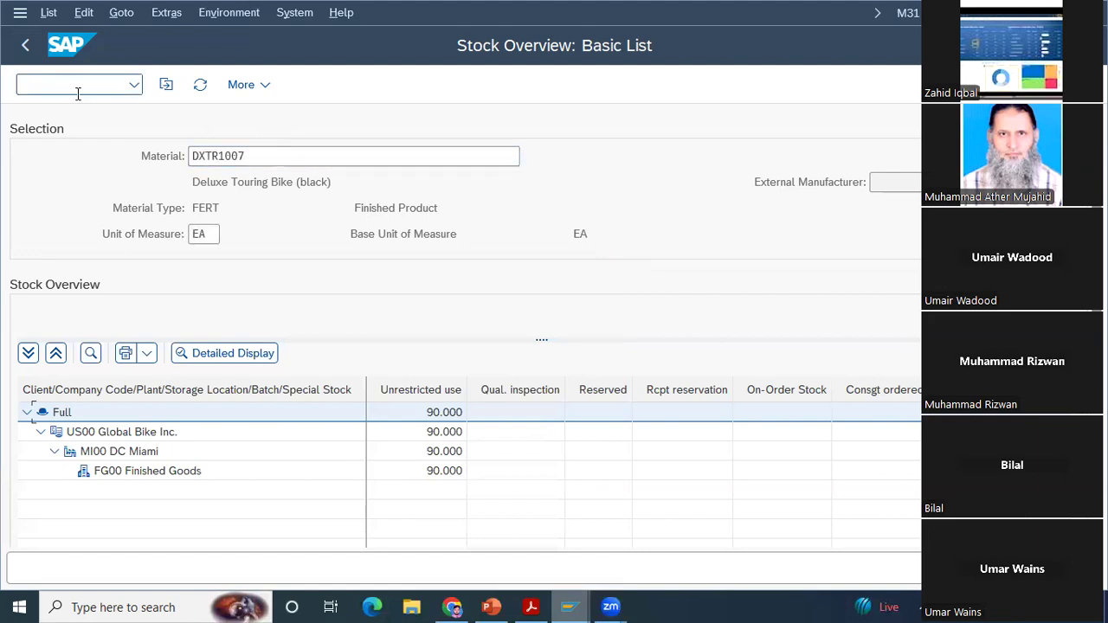
# Step: Switch to the PDF, read the rest of Step 13 on stock changes, and examine the start of Step 14: Create Invoice for Customer
pyautogui.moveTo(569, 607)
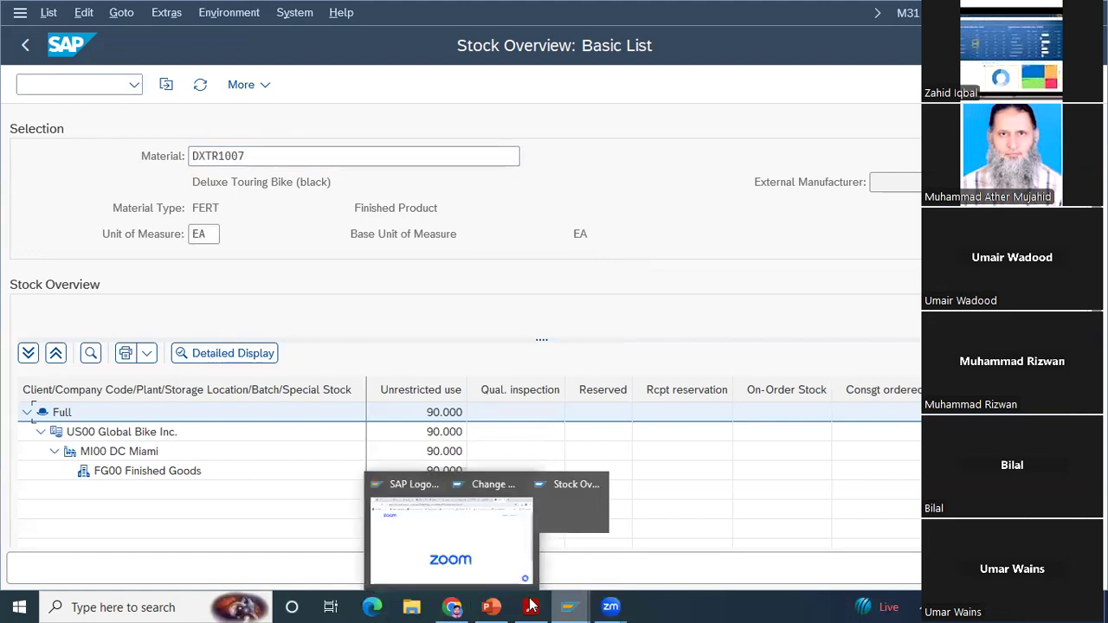
pyautogui.click(532, 606)
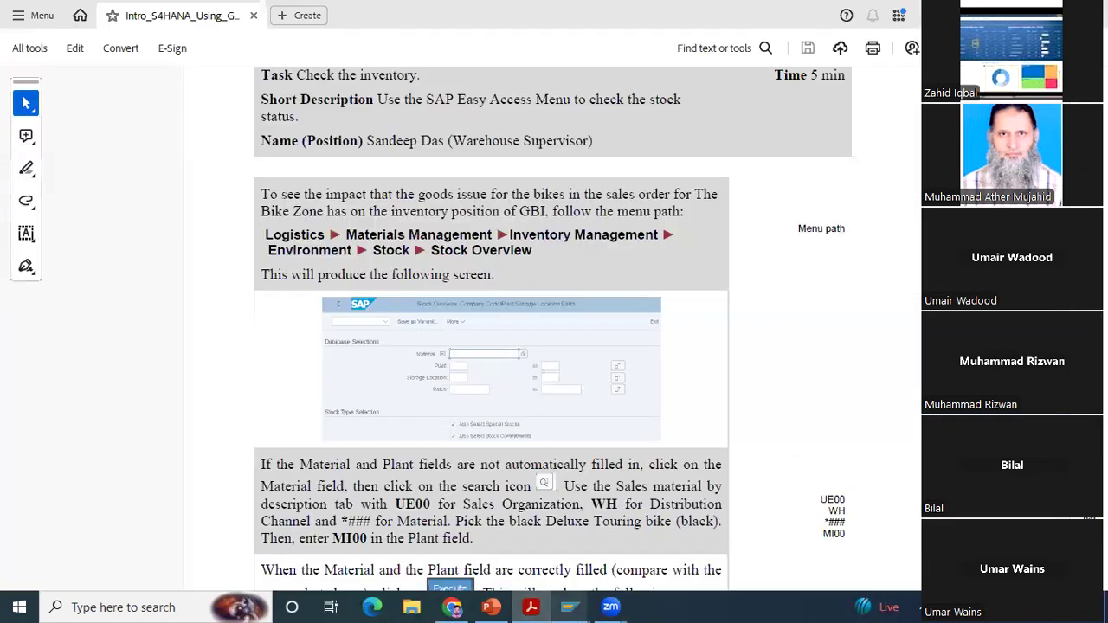
pyautogui.scroll(-5, 491, 329)
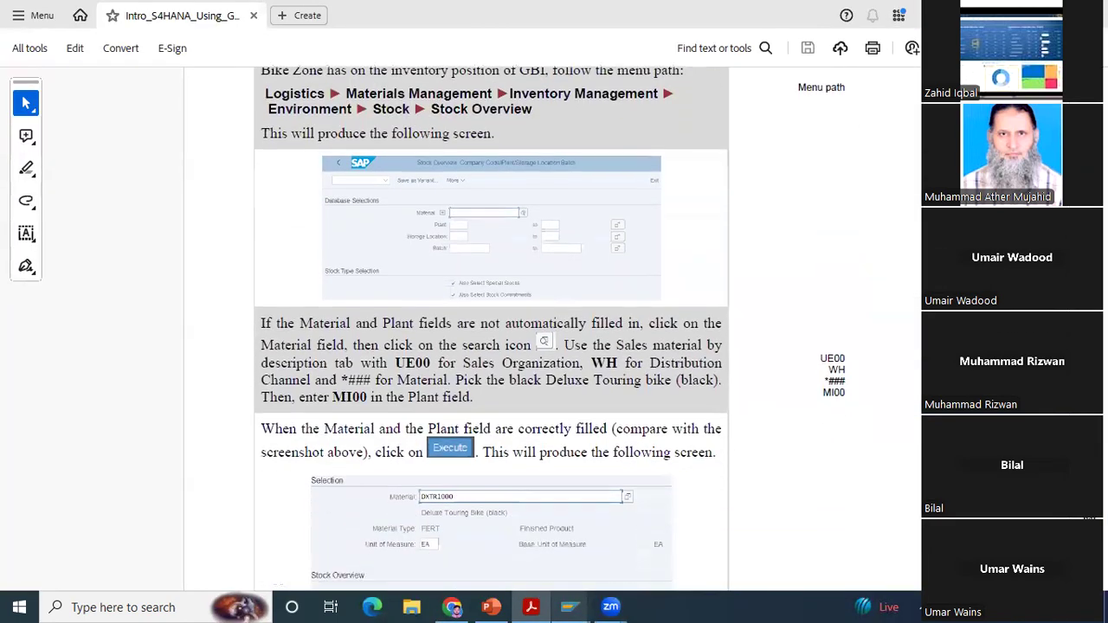
pyautogui.scroll(-5, 491, 329)
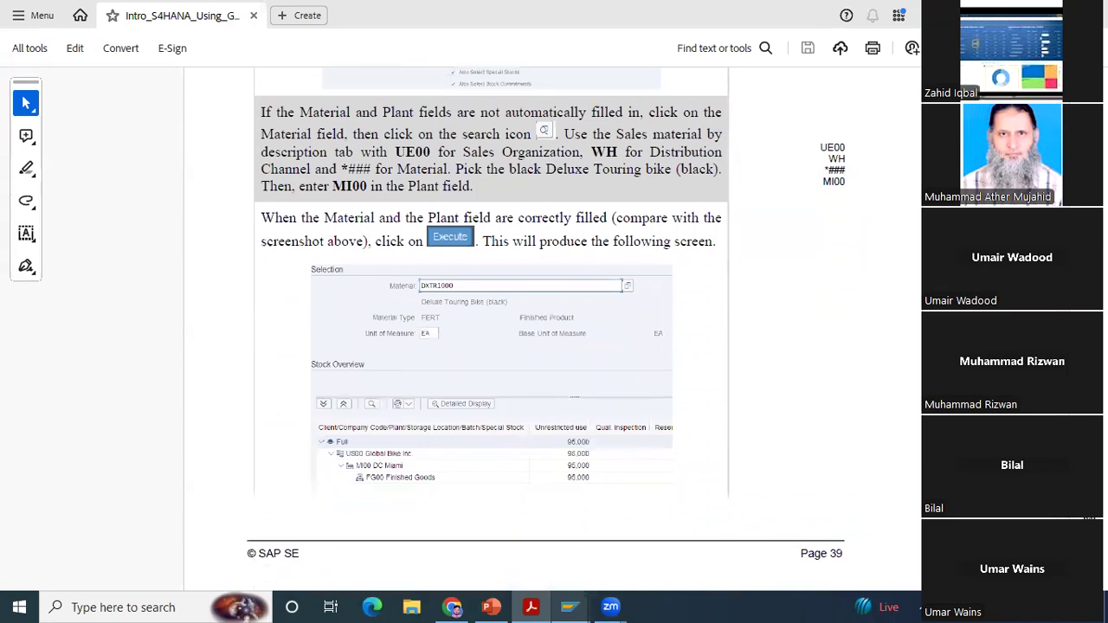
pyautogui.scroll(-8, 553, 332)
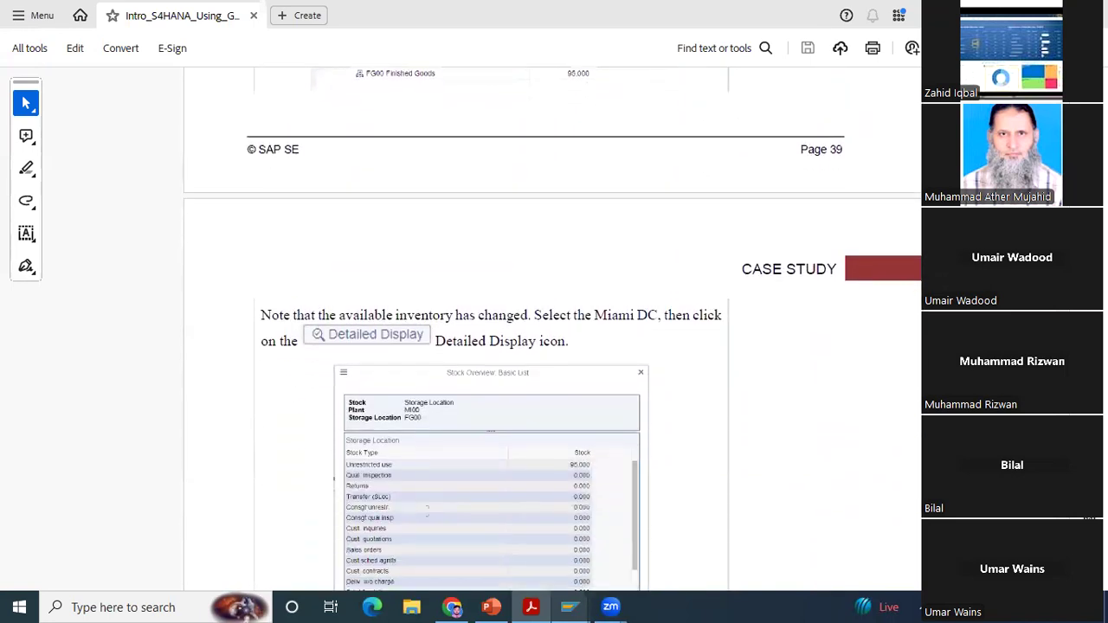
pyautogui.scroll(-6, 552, 332)
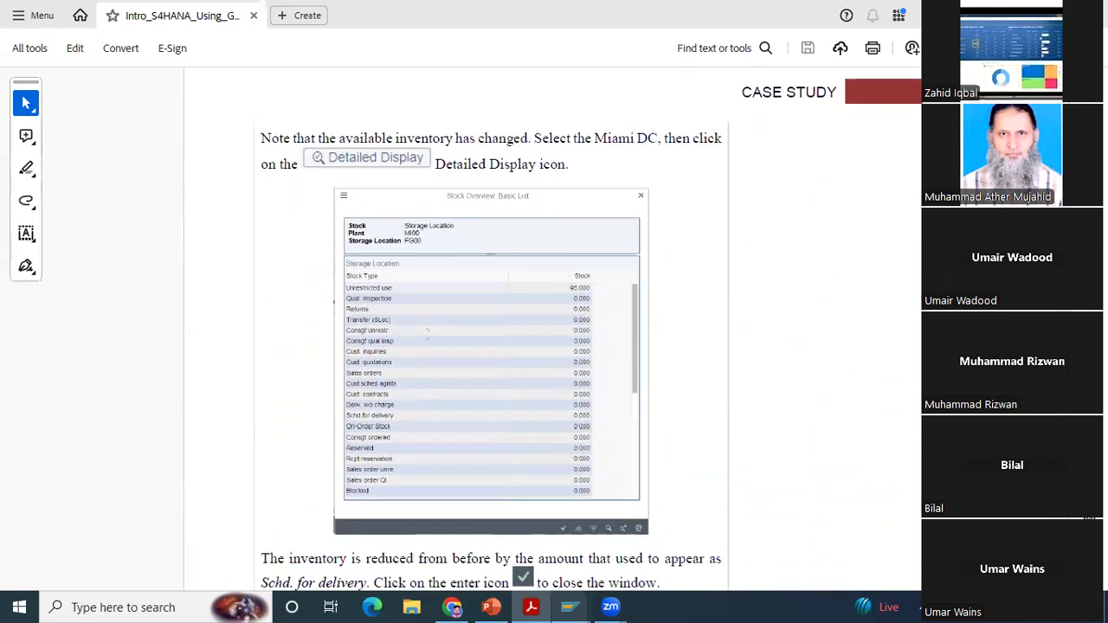
pyautogui.scroll(-10, 553, 332)
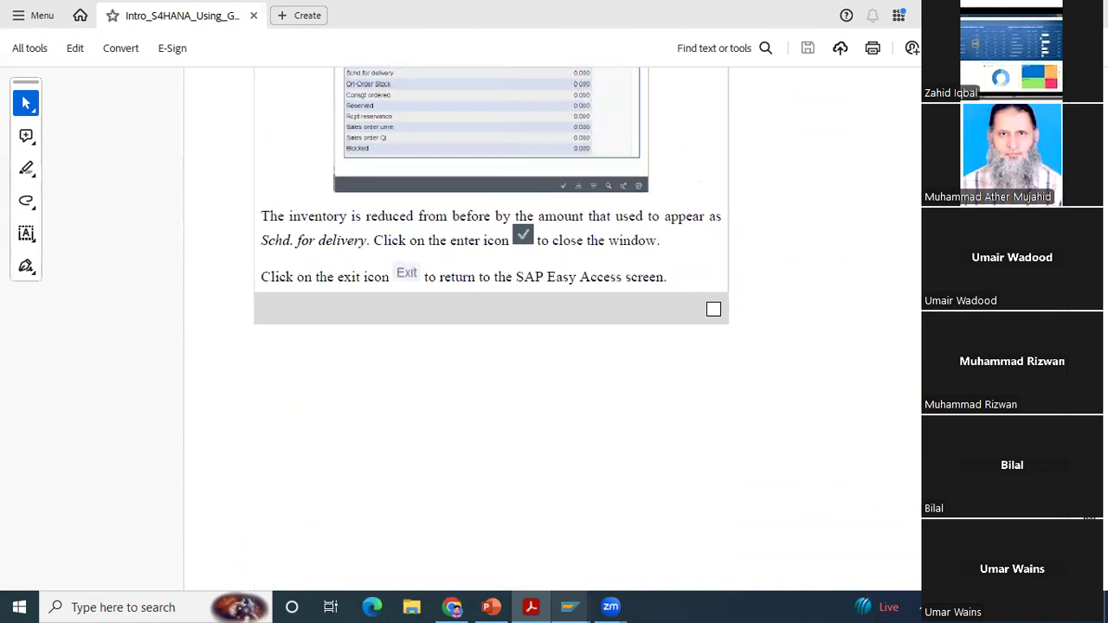
pyautogui.scroll(-8, 553, 331)
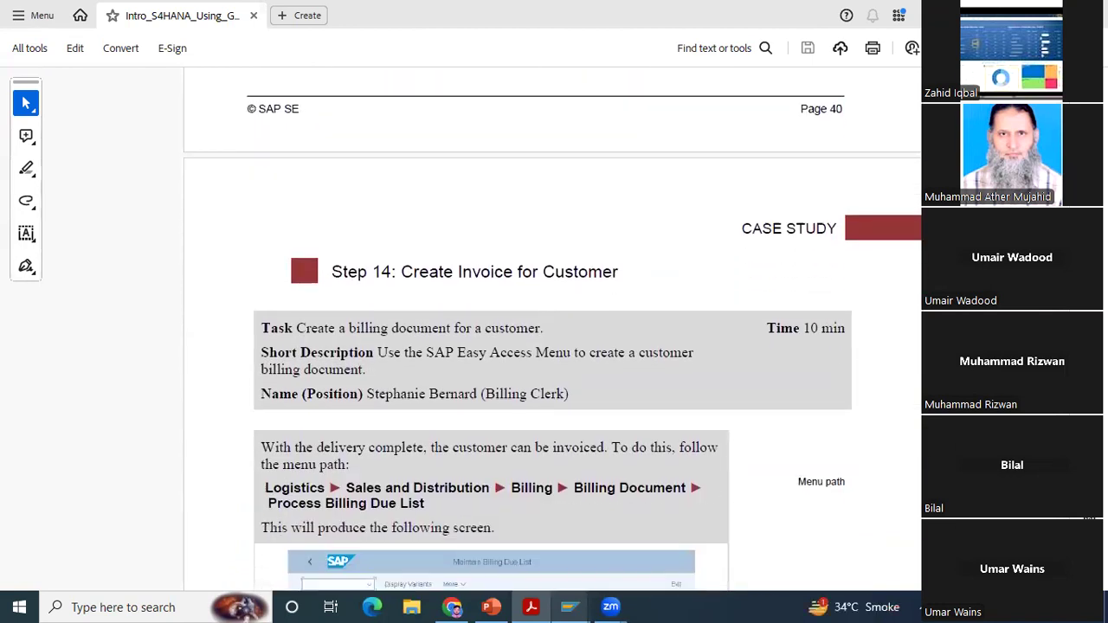
pyautogui.scroll(-3, 564, 539)
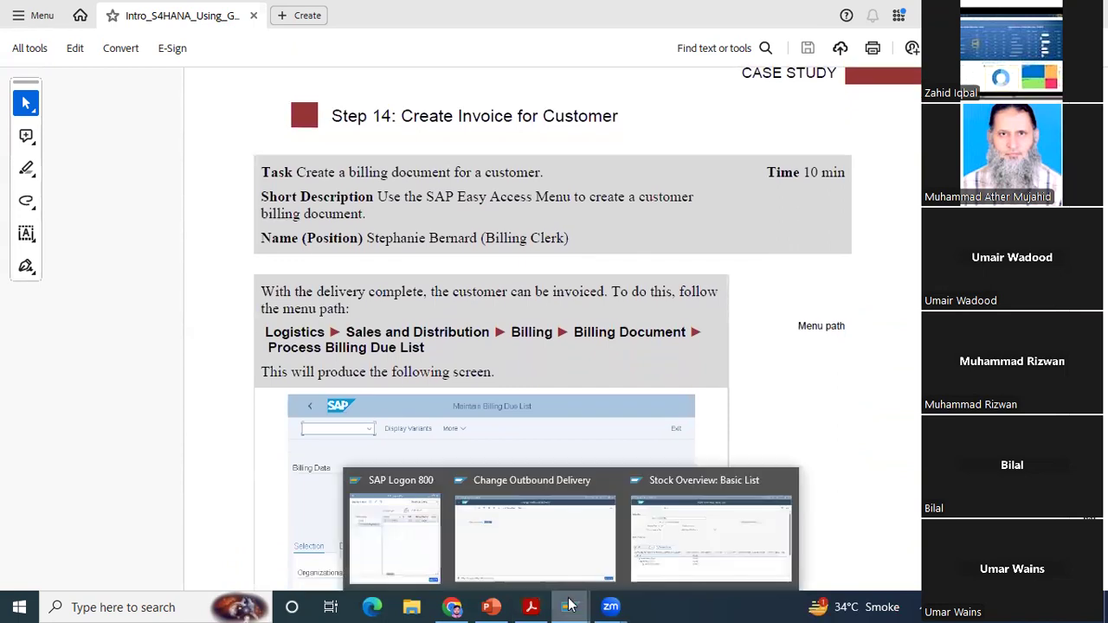
# Step: Present the Delivery Creation slide in PowerPoint, end the slide show, and switch back to Change Outbound Delivery in SAP
pyautogui.click(498, 607)
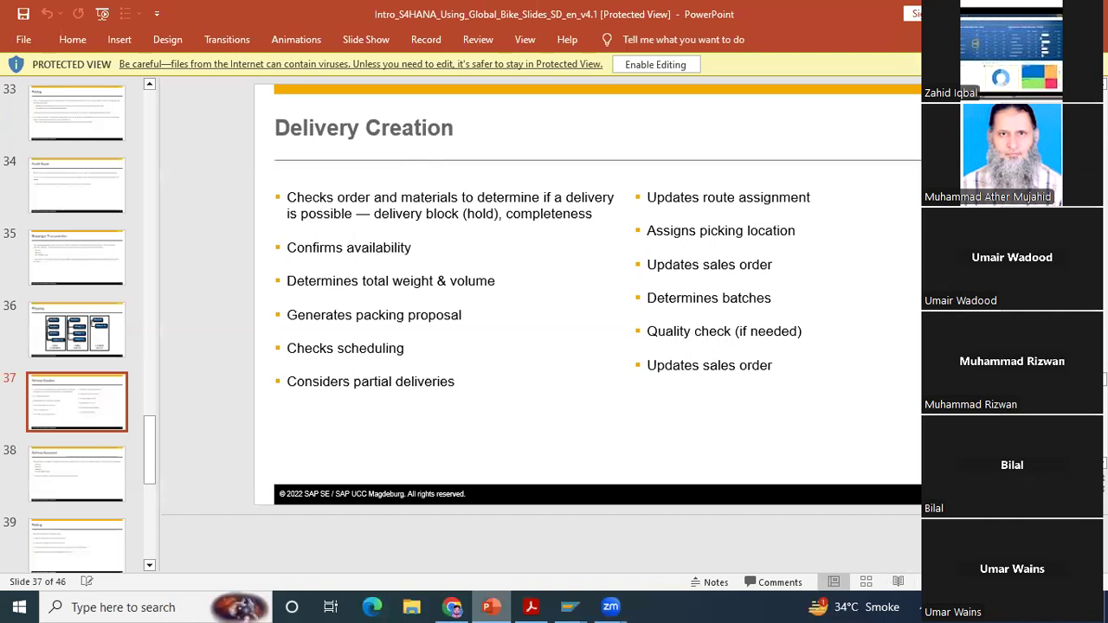
pyautogui.hotkey('shift', 'F5')
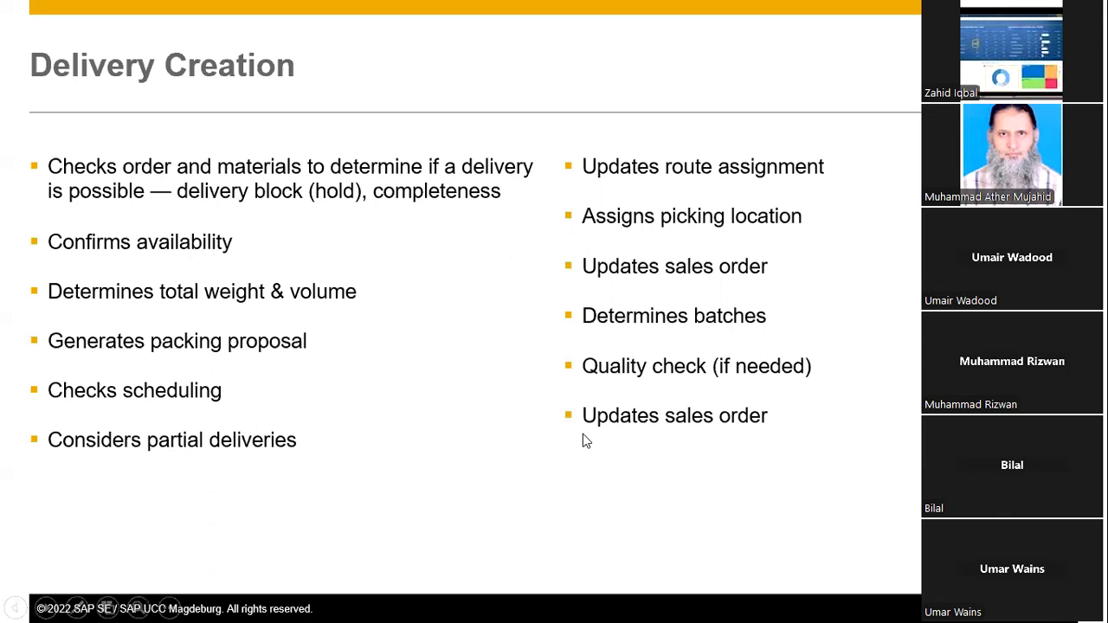
pyautogui.press('Escape')
pyautogui.moveTo(568, 607)
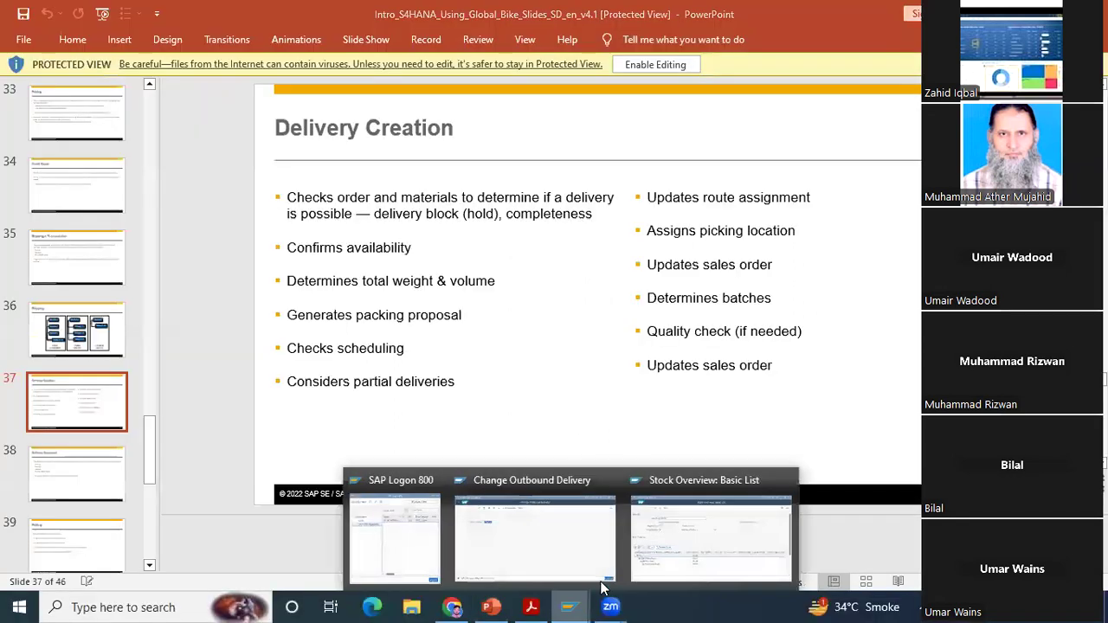
pyautogui.click(561, 542)
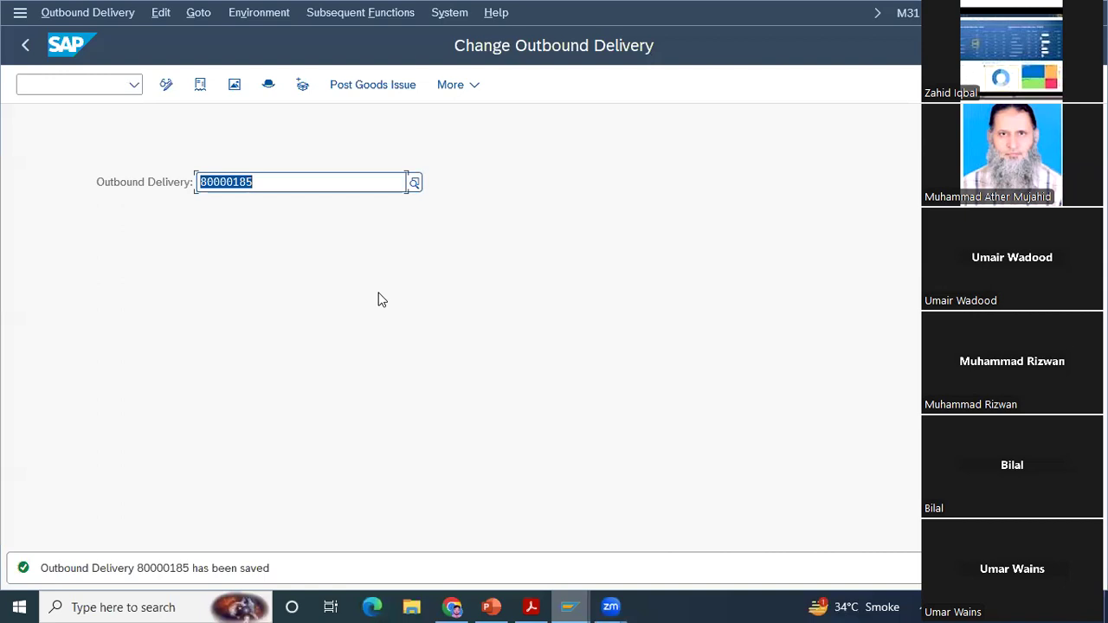
# Step: Open the outbound delivery's header details and examine its administration data, including the available delivery block reasons
pyautogui.press('Return')
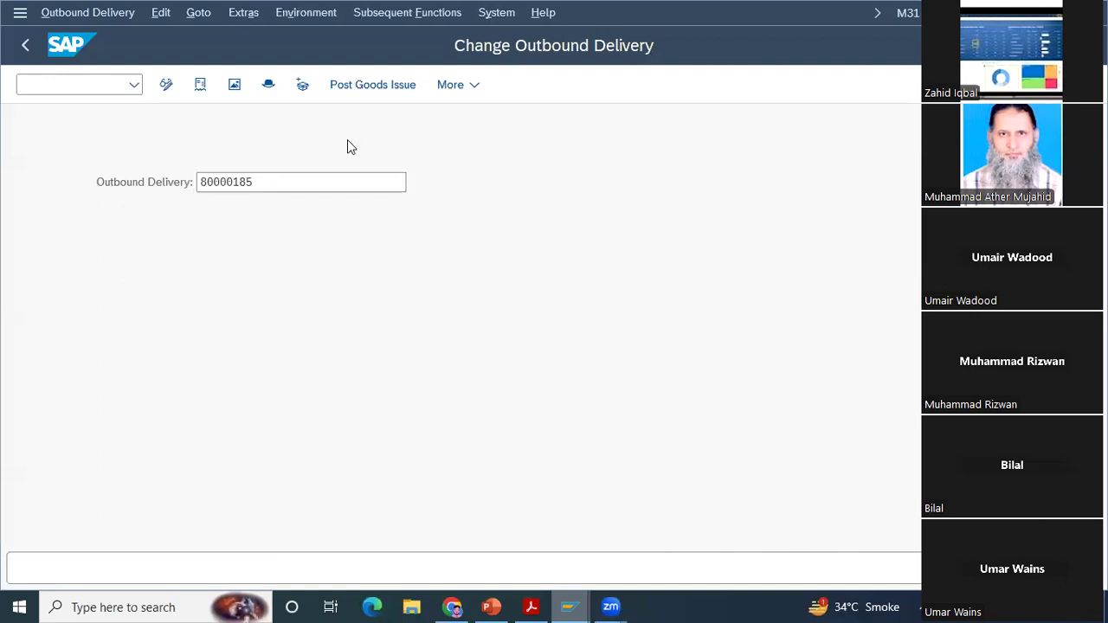
pyautogui.click(304, 85)
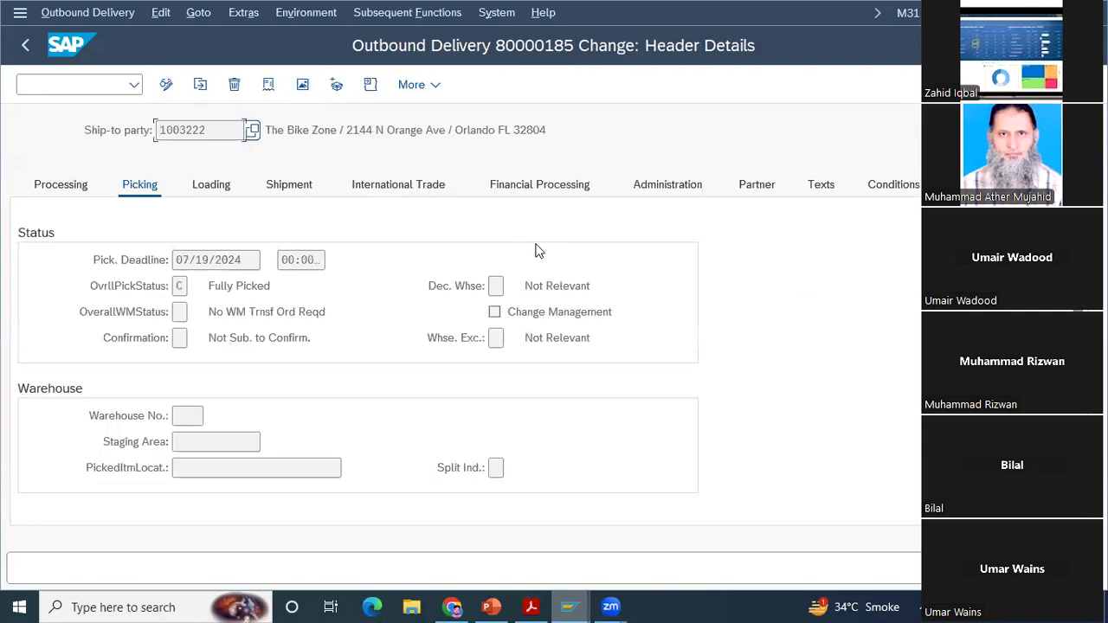
pyautogui.click(549, 191)
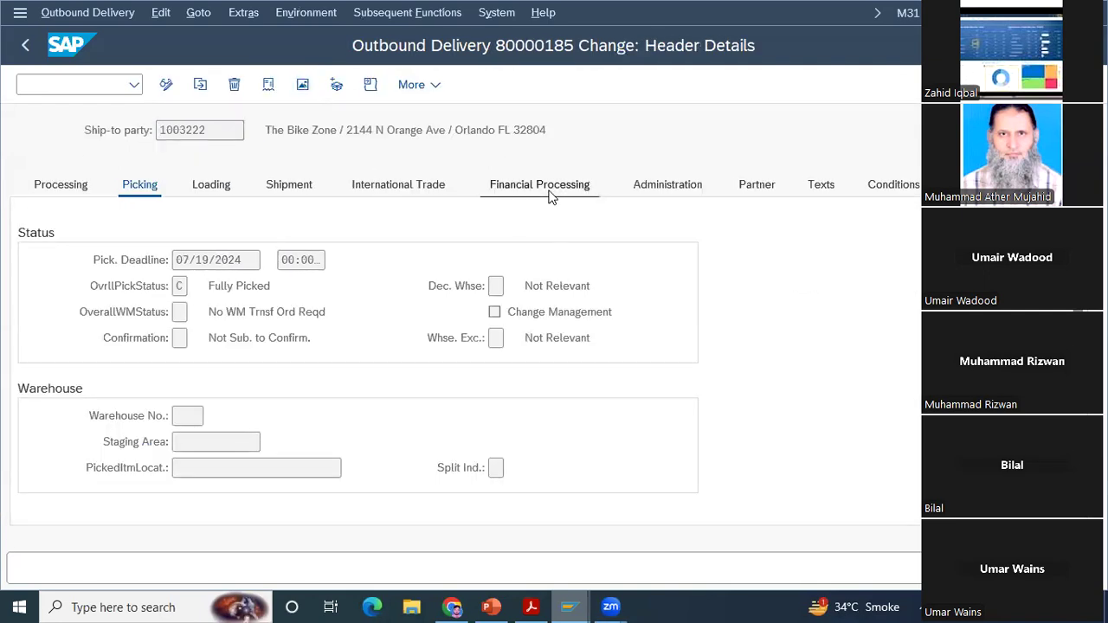
pyautogui.click(684, 186)
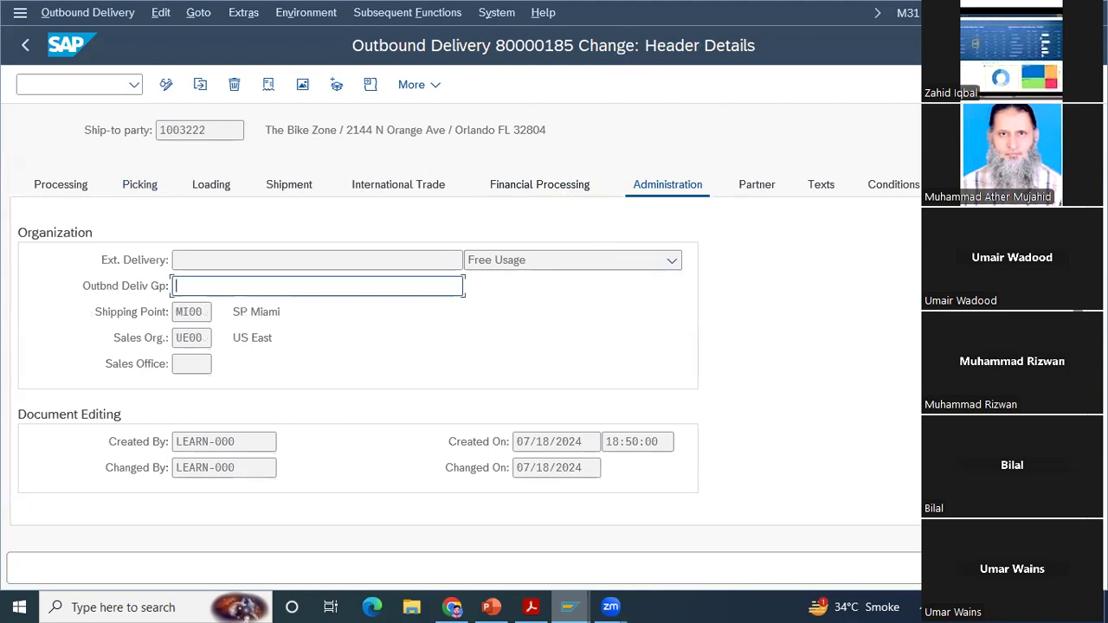
pyautogui.scroll(-3, 358, 363)
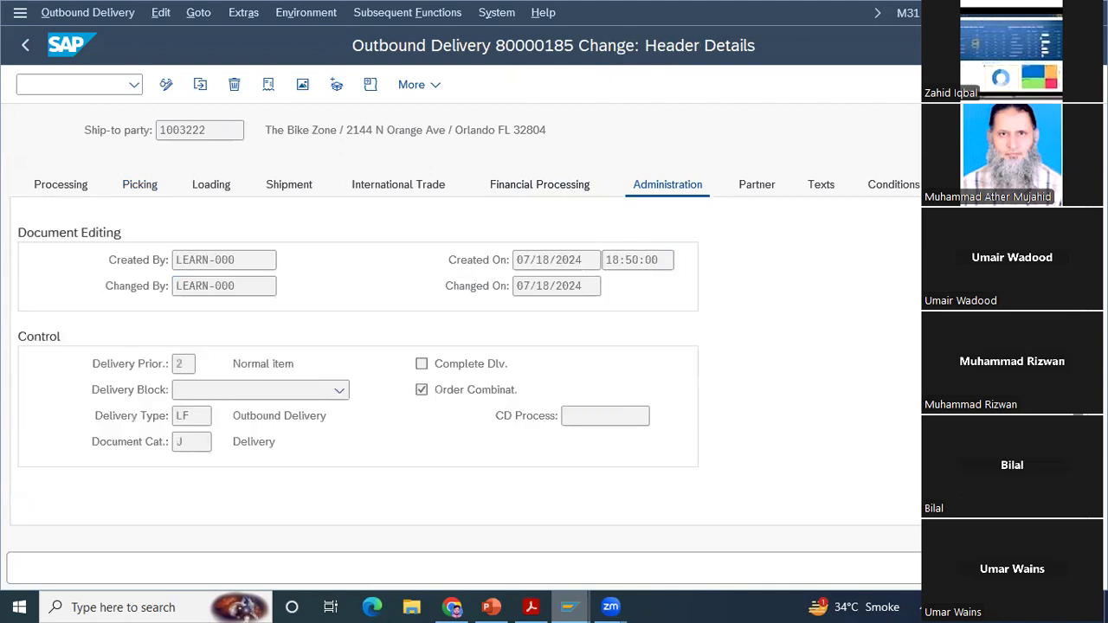
pyautogui.click(339, 394)
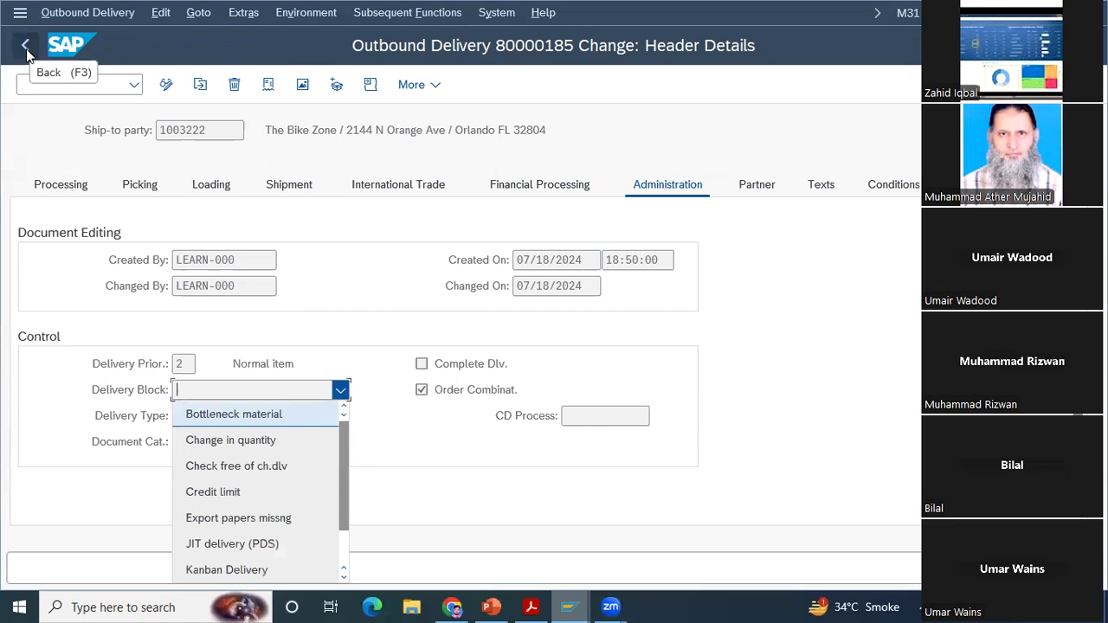
# Step: Switch to PowerPoint, present the Delivery Creation slide, end the slide show, and return to the outbound delivery header details in SAP
pyautogui.moveTo(491, 607)
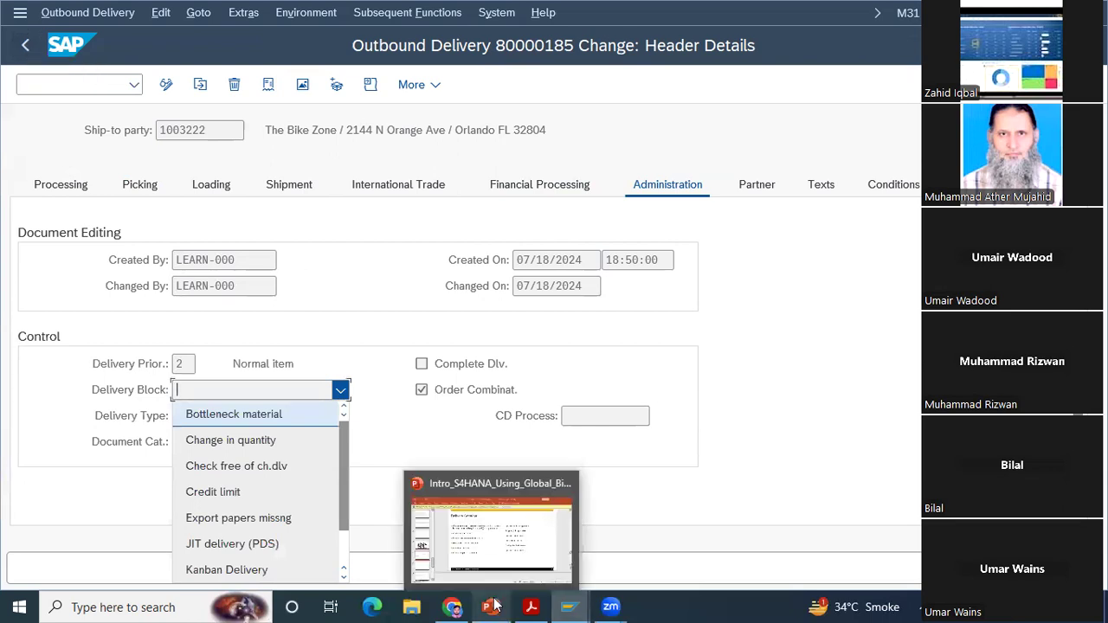
pyautogui.click(507, 542)
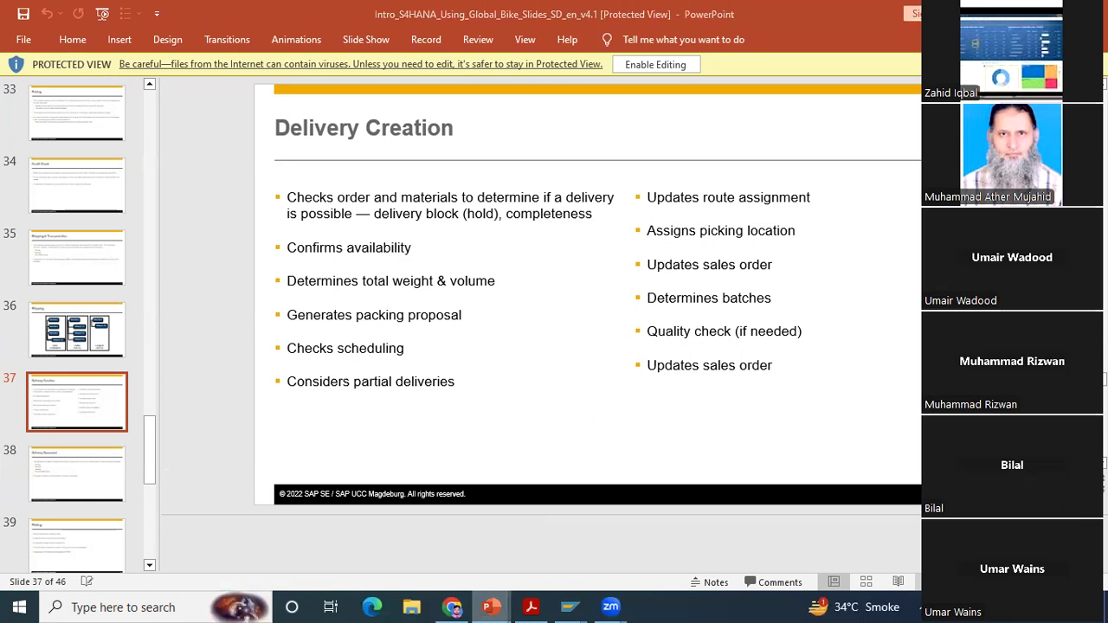
pyautogui.hotkey('shift', 'F5')
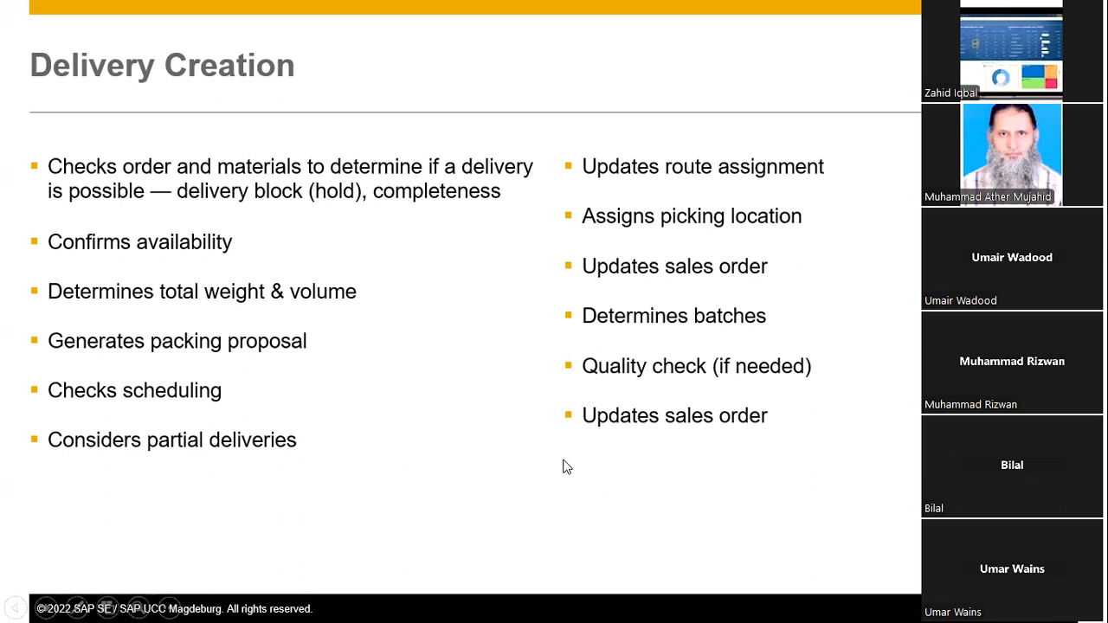
pyautogui.press('Escape')
pyautogui.moveTo(565, 607)
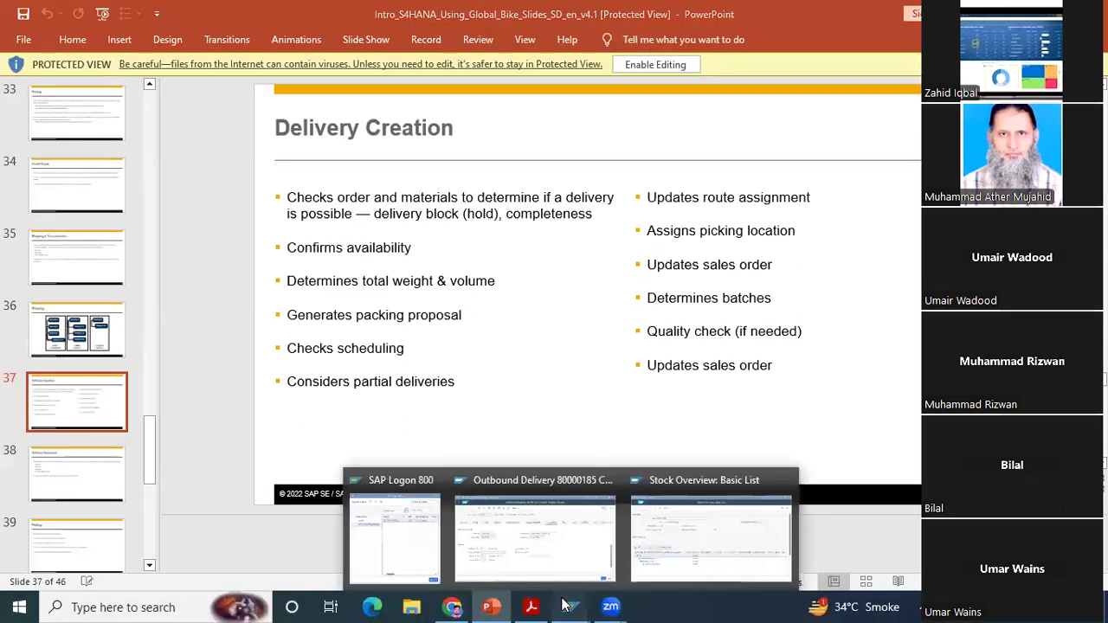
pyautogui.click(586, 549)
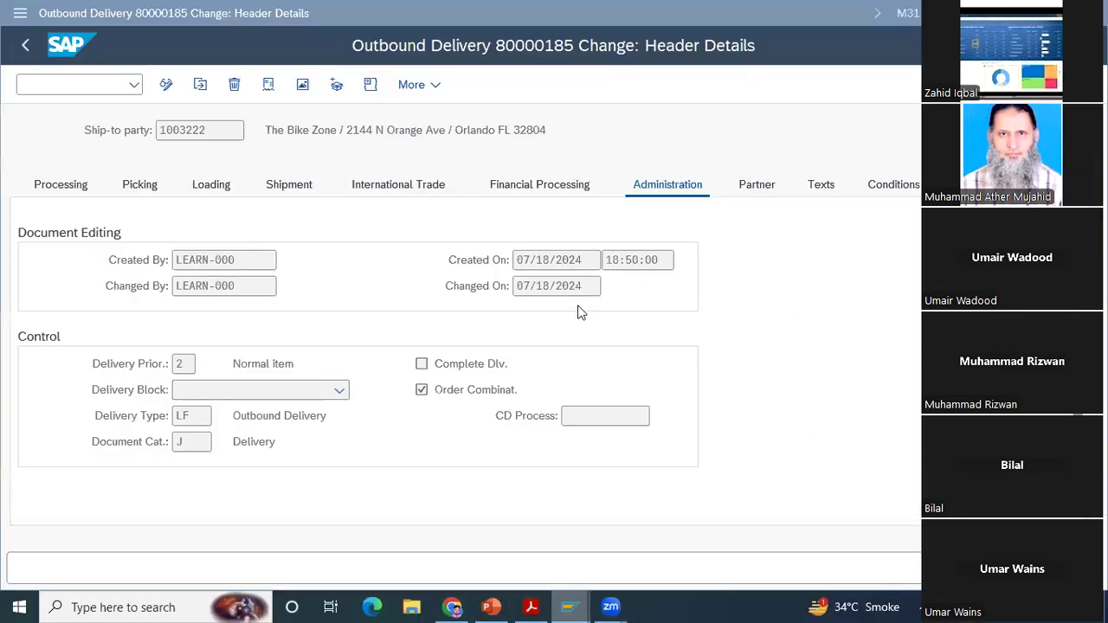
# Step: Display the delivery's document flow and review the inquiry, quotation, standard order, picking request and goods issue entries
pyautogui.click(268, 84)
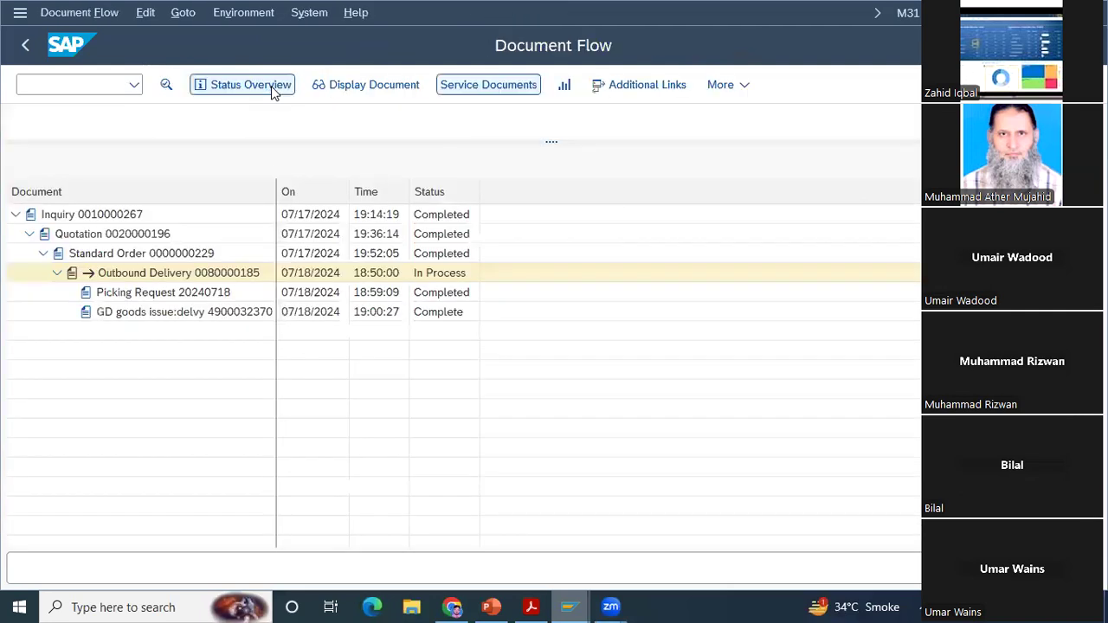
pyautogui.click(69, 217)
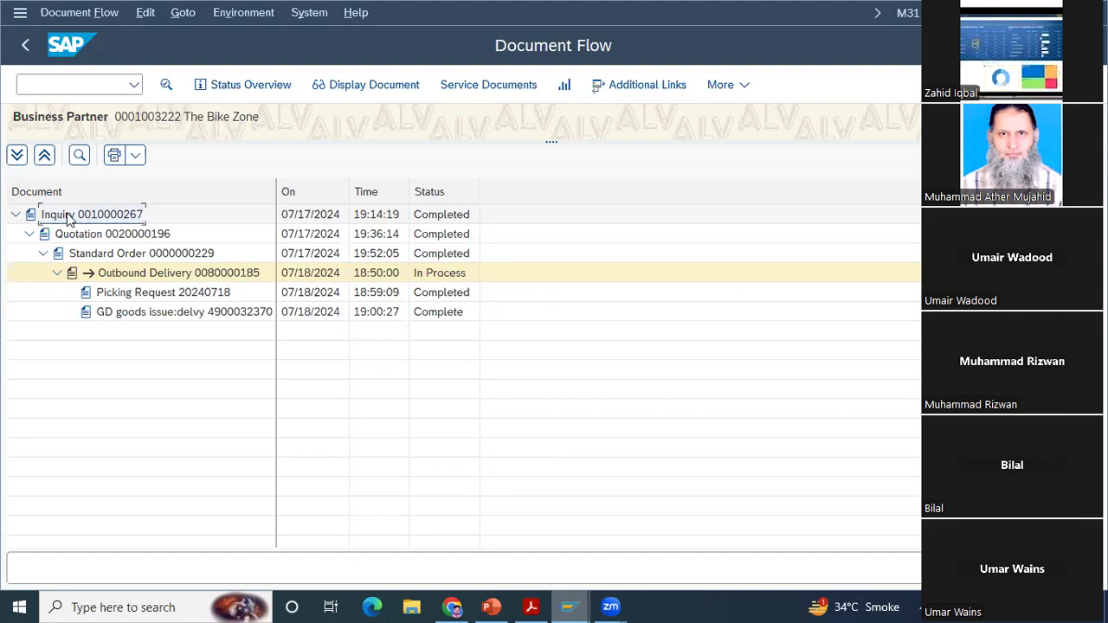
pyautogui.click(75, 237)
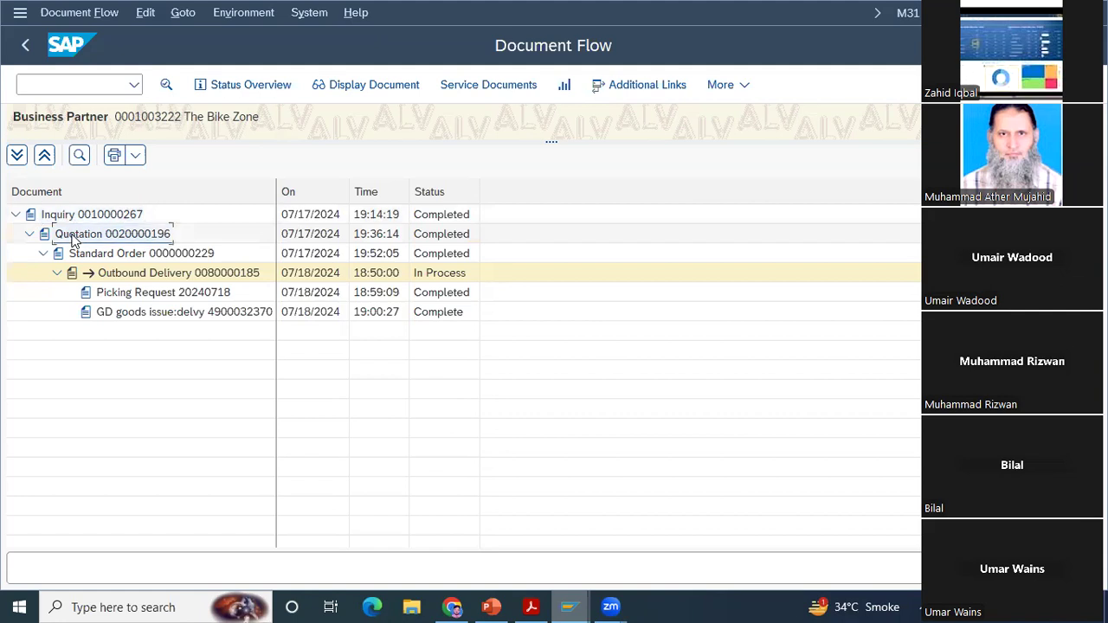
pyautogui.click(57, 257)
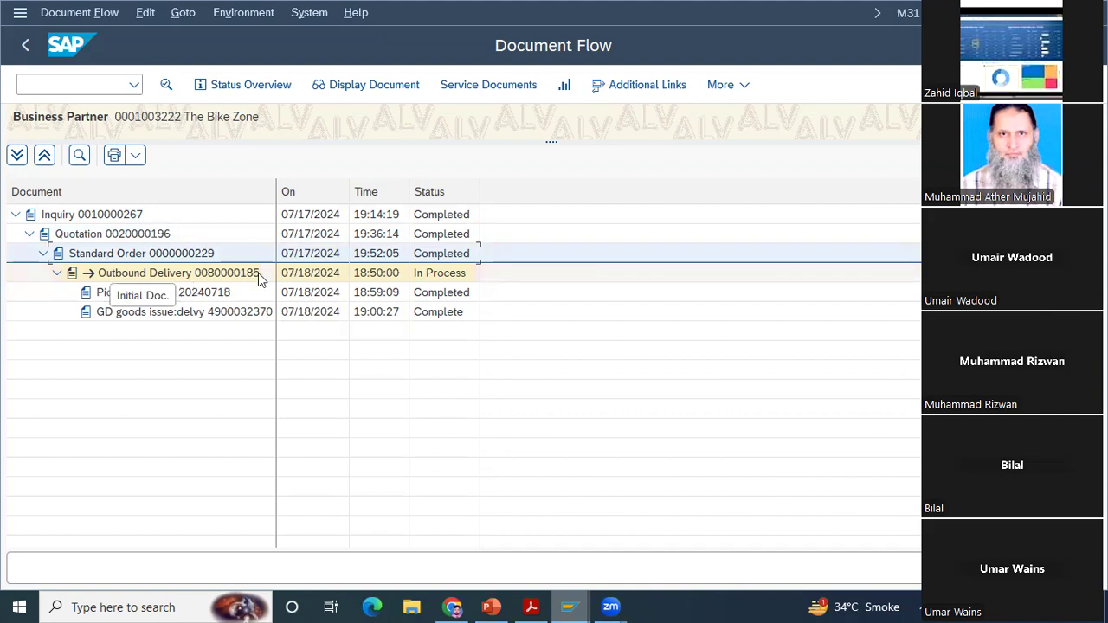
pyautogui.click(89, 299)
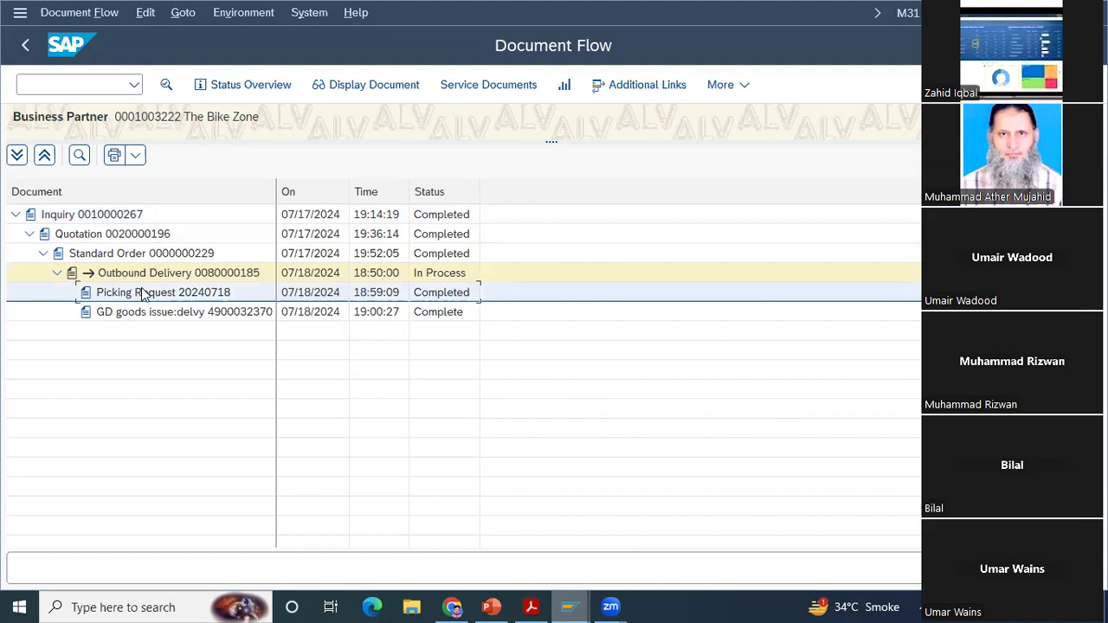
pyautogui.click(86, 317)
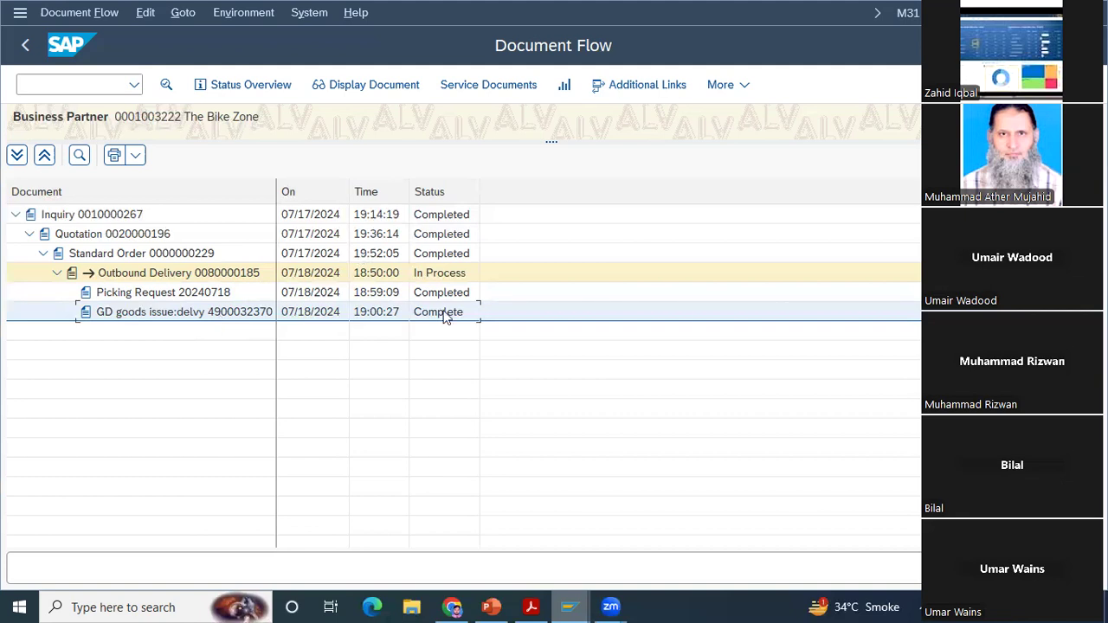
pyautogui.click(534, 606)
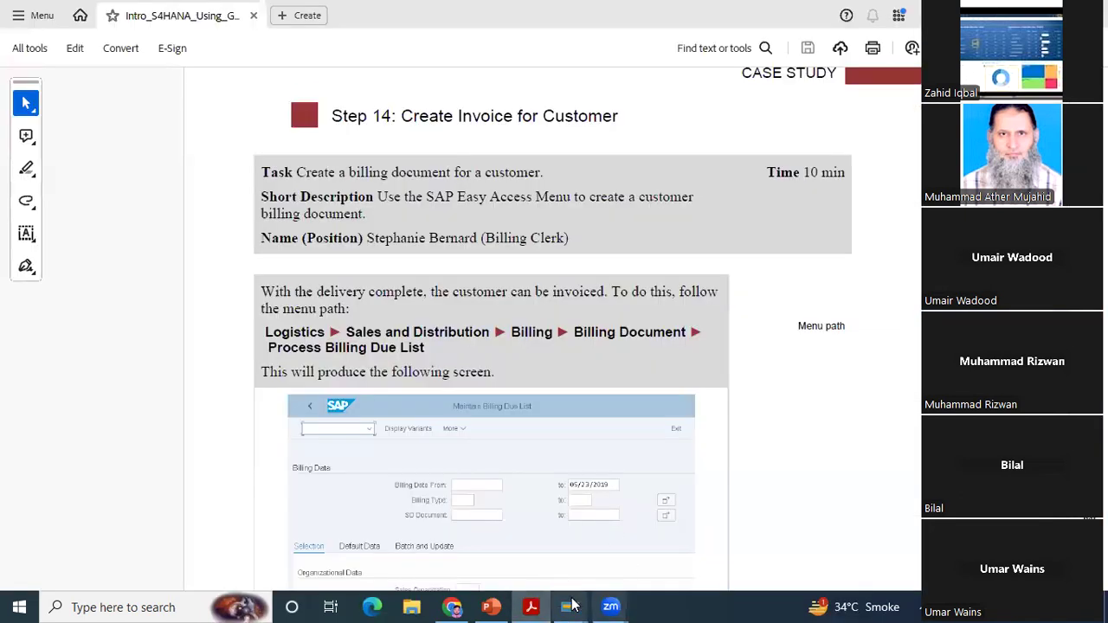
pyautogui.moveTo(585, 603)
pyautogui.click(653, 549)
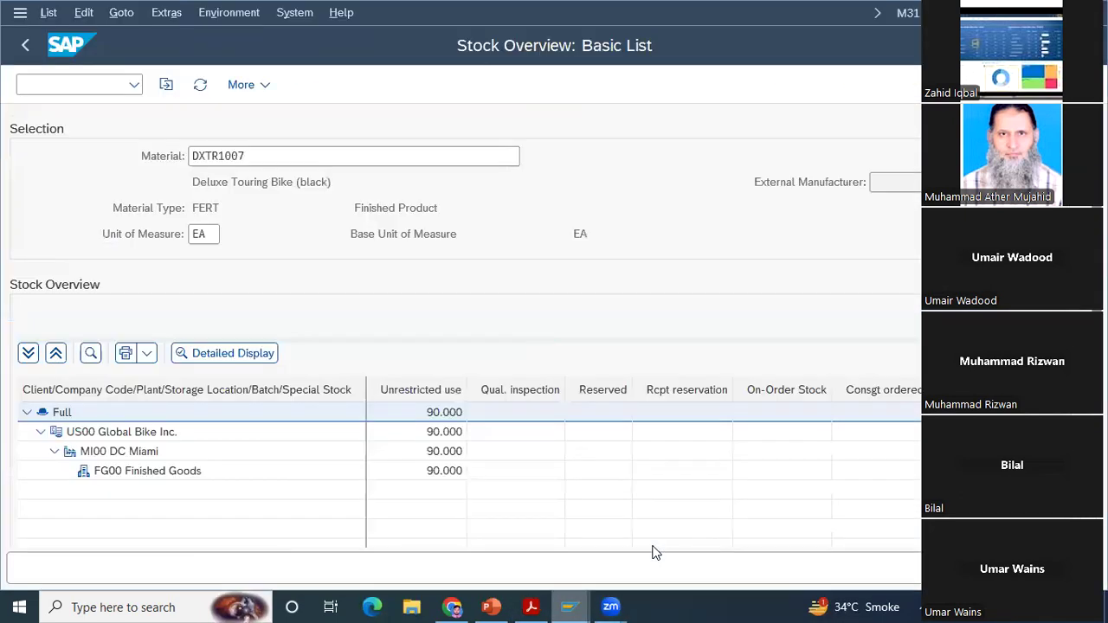
pyautogui.click(537, 530)
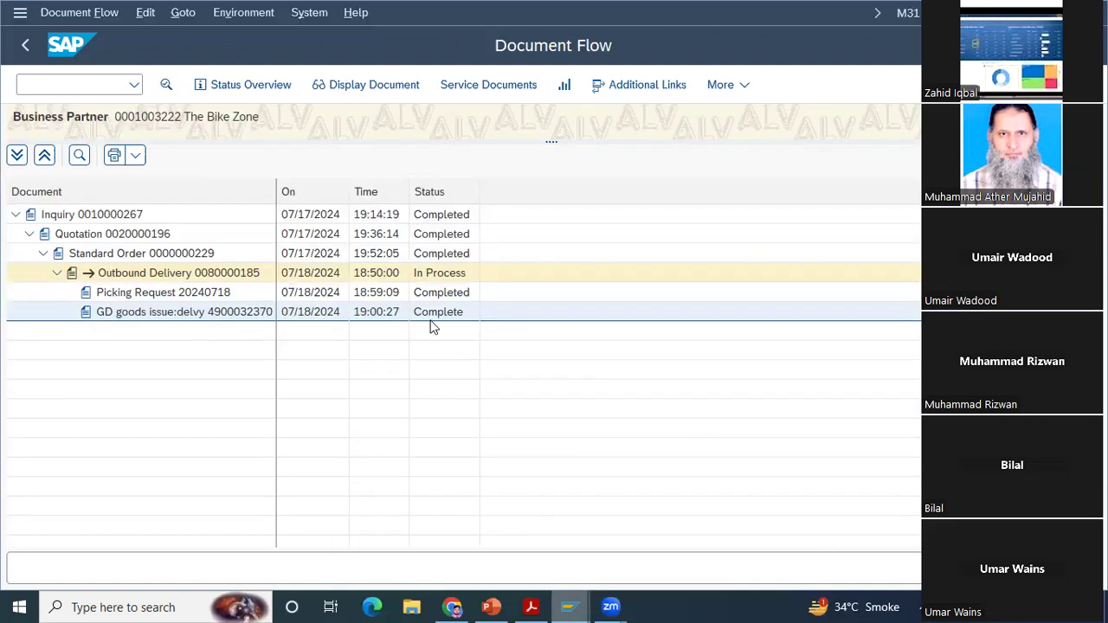
# Step: Display the goods issue's material document from the document flow and open its accounting document from the FI documents list
pyautogui.click(383, 86)
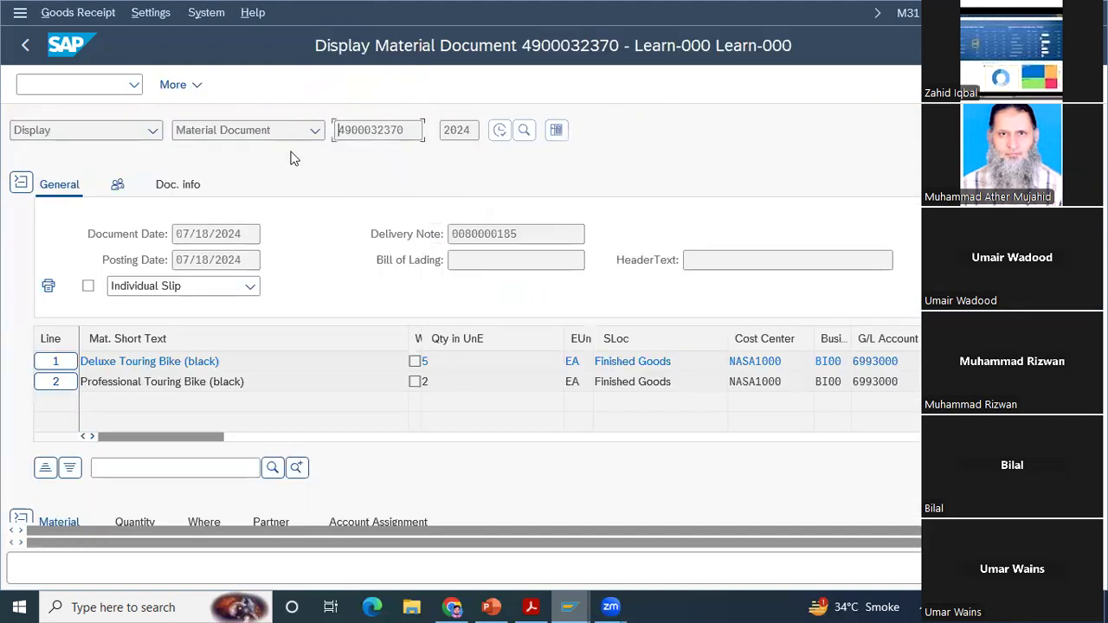
pyautogui.click(198, 87)
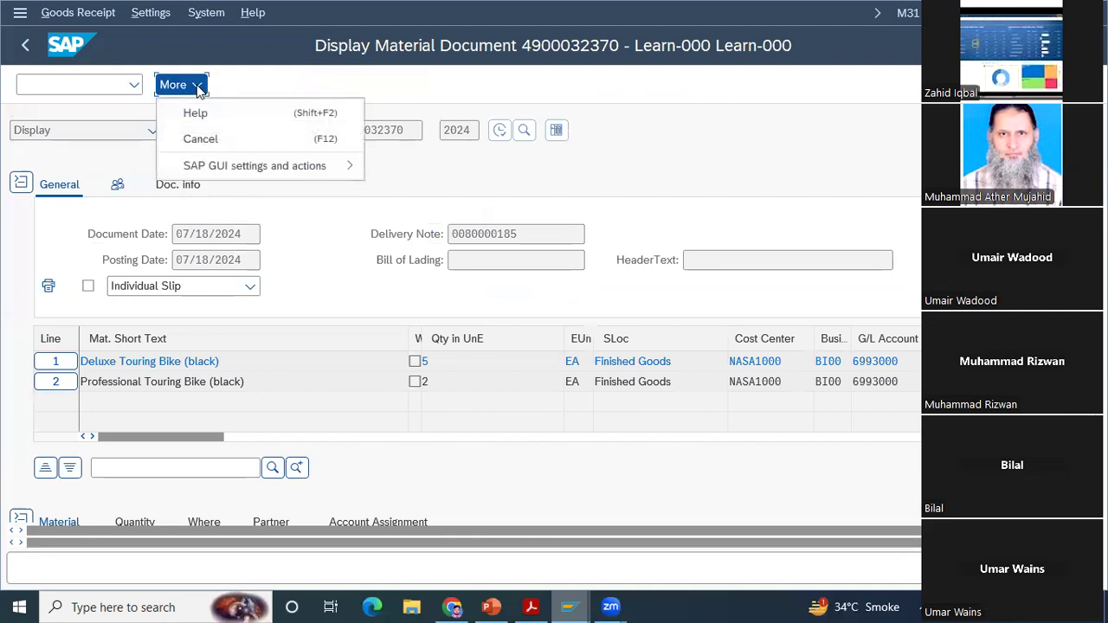
pyautogui.click(445, 89)
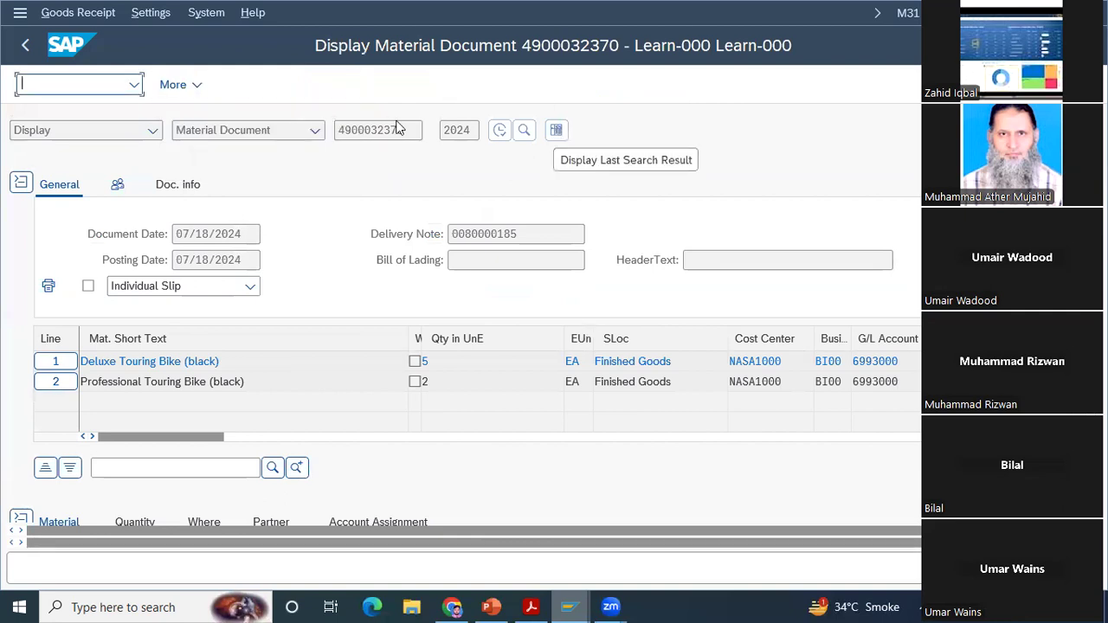
pyautogui.click(176, 185)
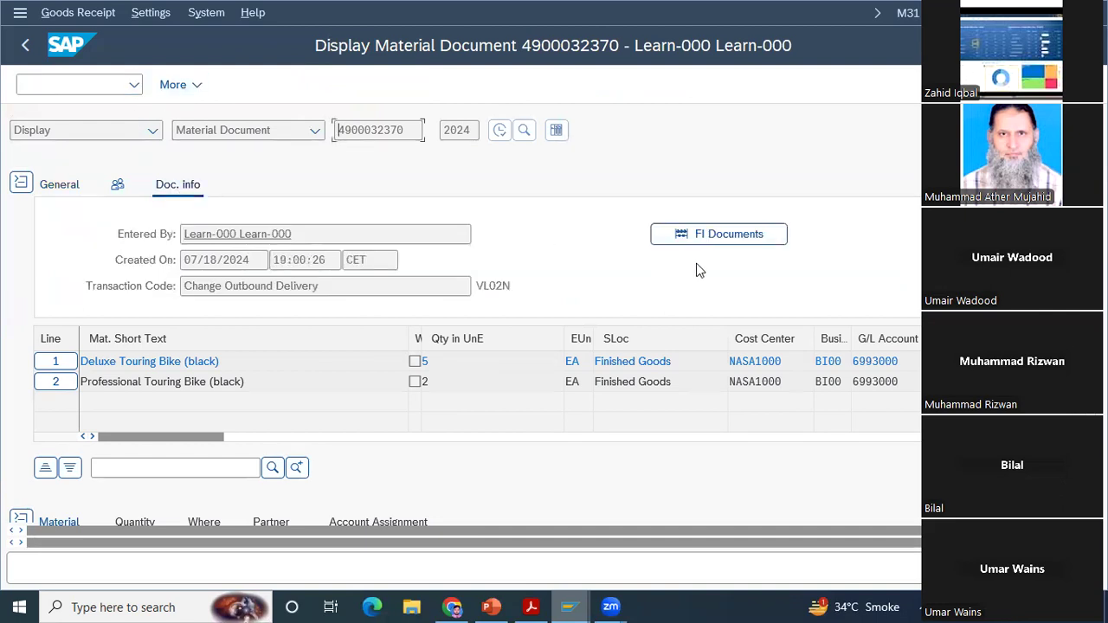
pyautogui.click(717, 236)
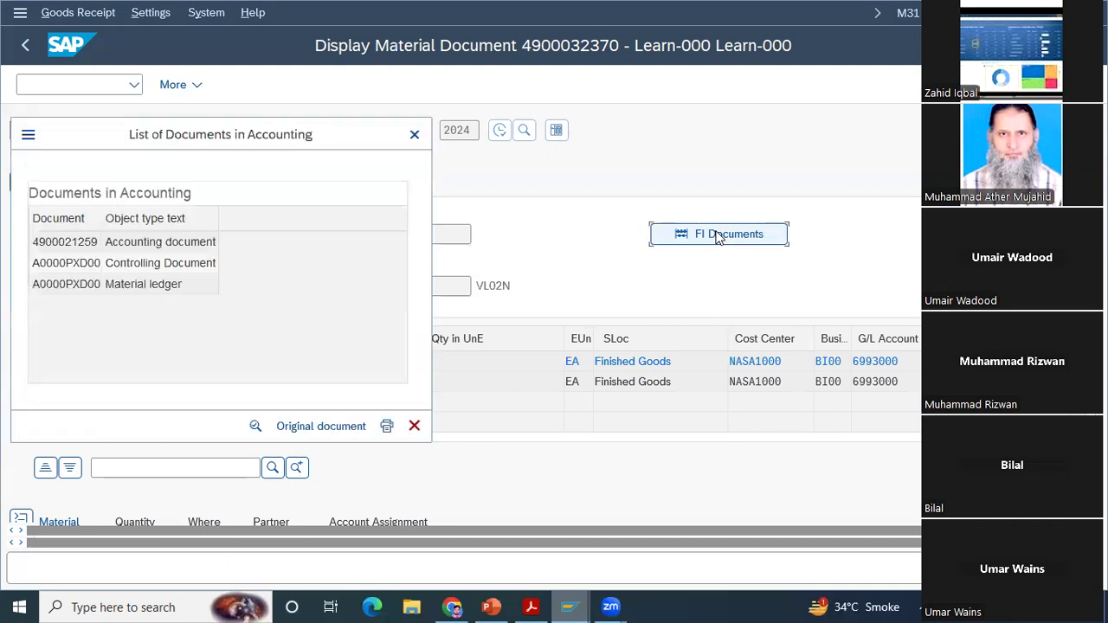
pyautogui.click(164, 245)
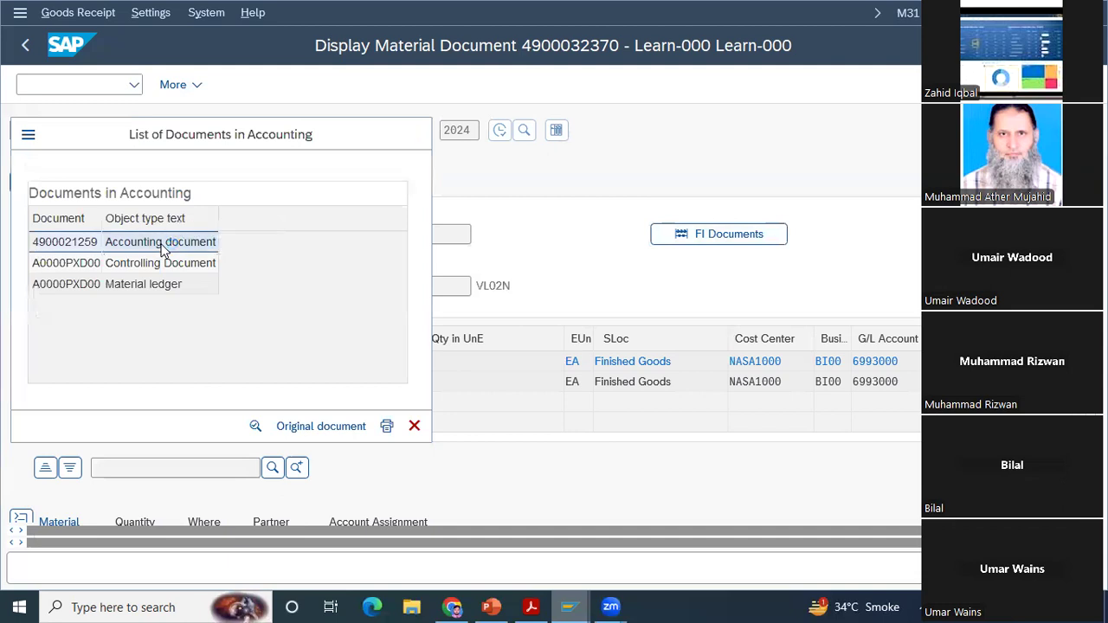
pyautogui.doubleClick(164, 244)
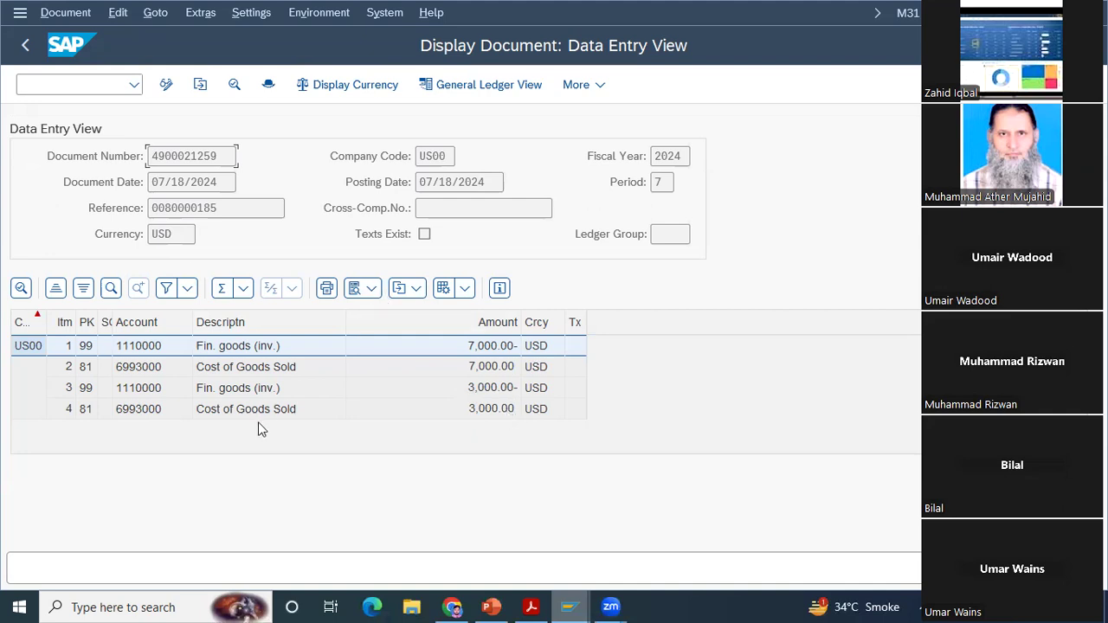
# Step: Leave the accounting document, close the list of accounting documents, and return to the document flow
pyautogui.click(24, 49)
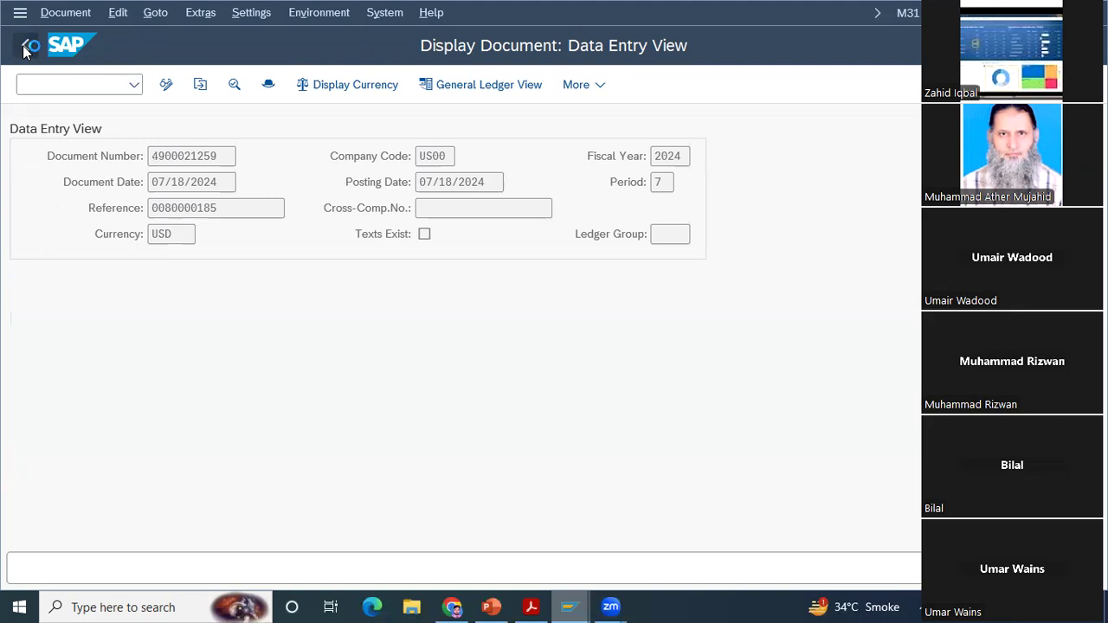
pyautogui.click(24, 51)
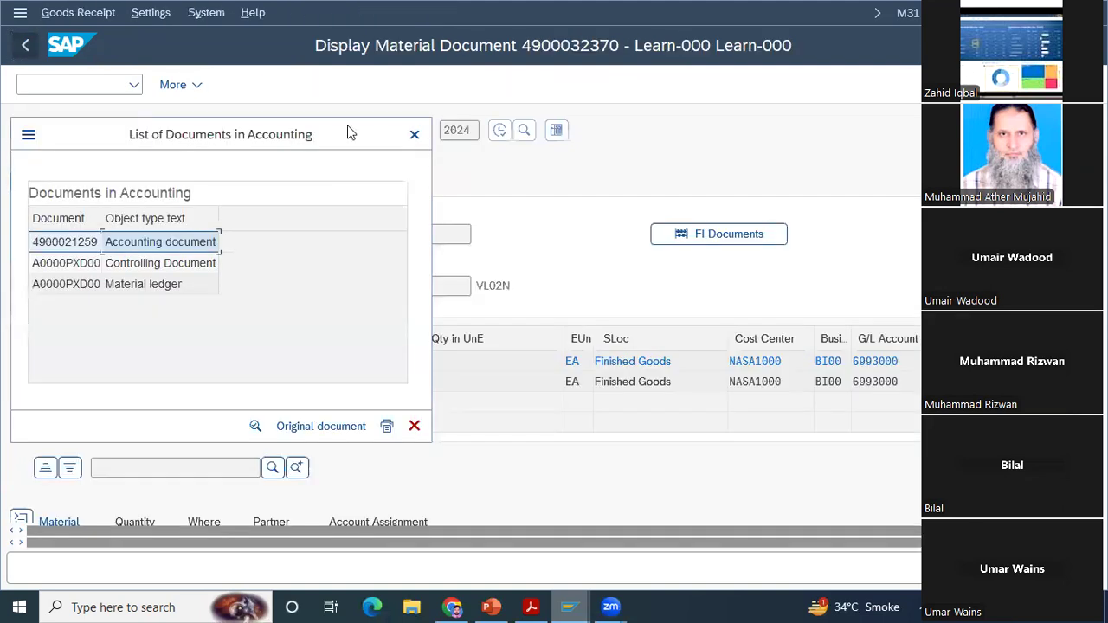
pyautogui.click(415, 136)
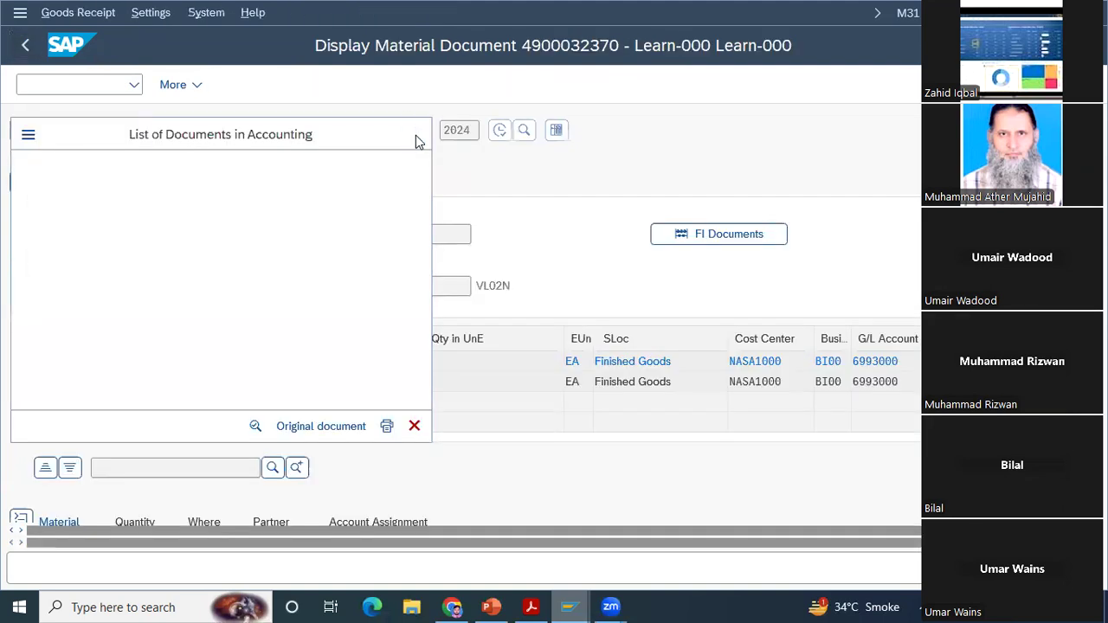
pyautogui.click(27, 52)
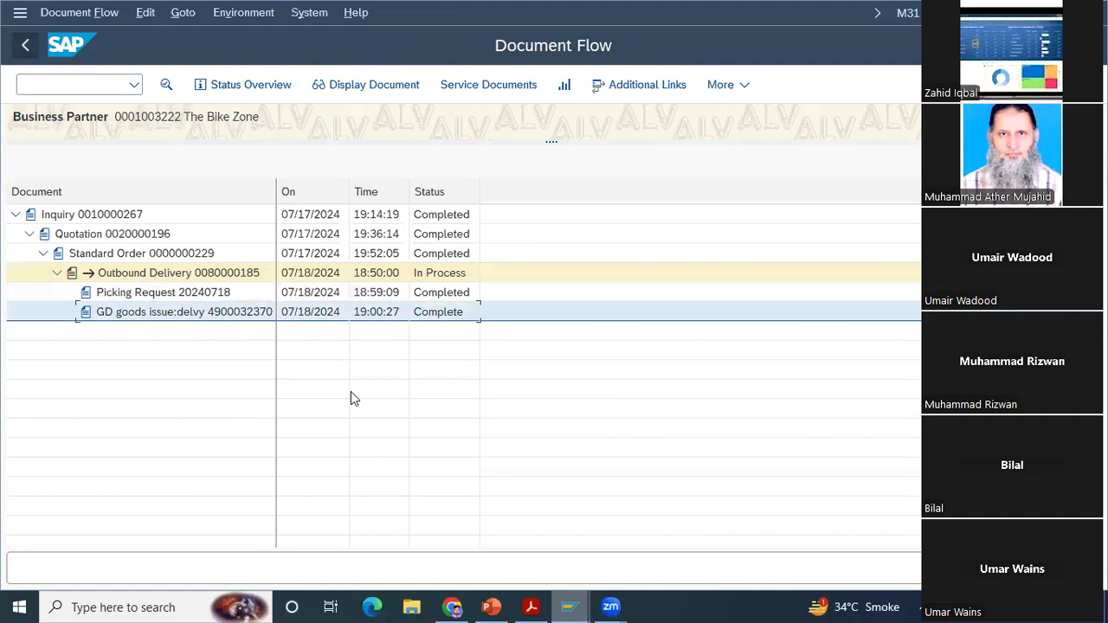
# Step: Switch to PowerPoint, advance to the Delivery Document slide and present it as a slide show
pyautogui.click(502, 605)
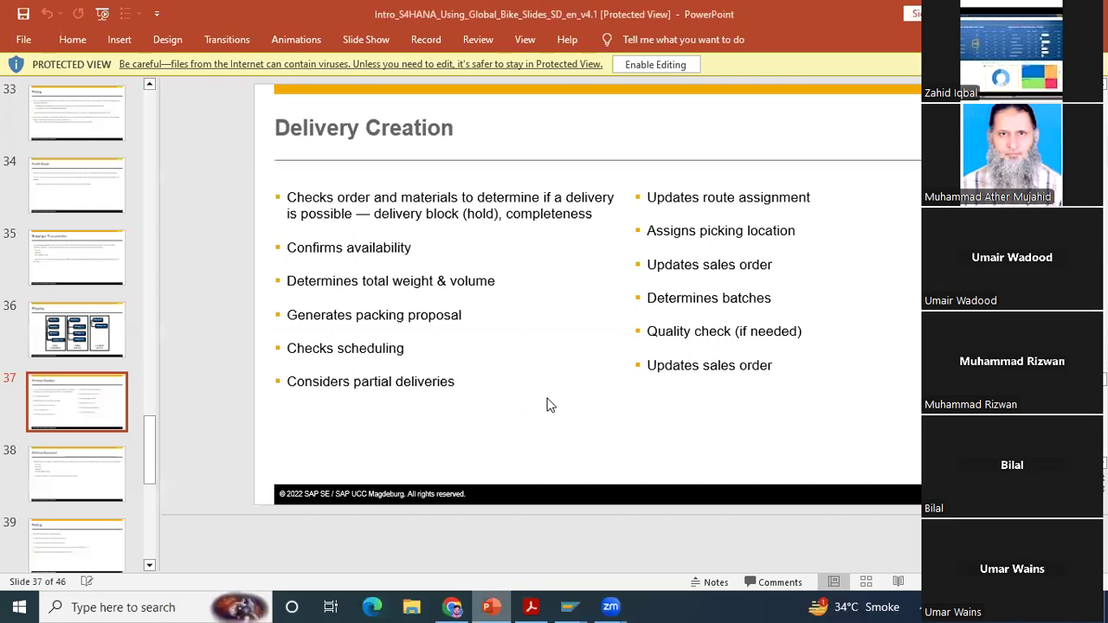
pyautogui.scroll(-1, 548, 405)
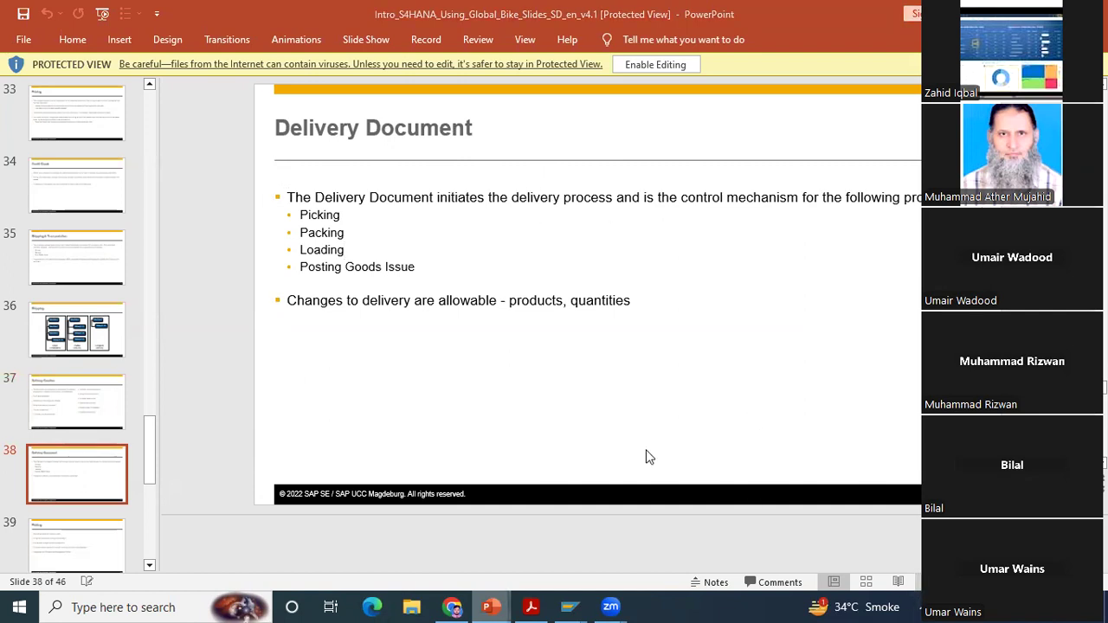
pyautogui.hotkey('shift', 'F5')
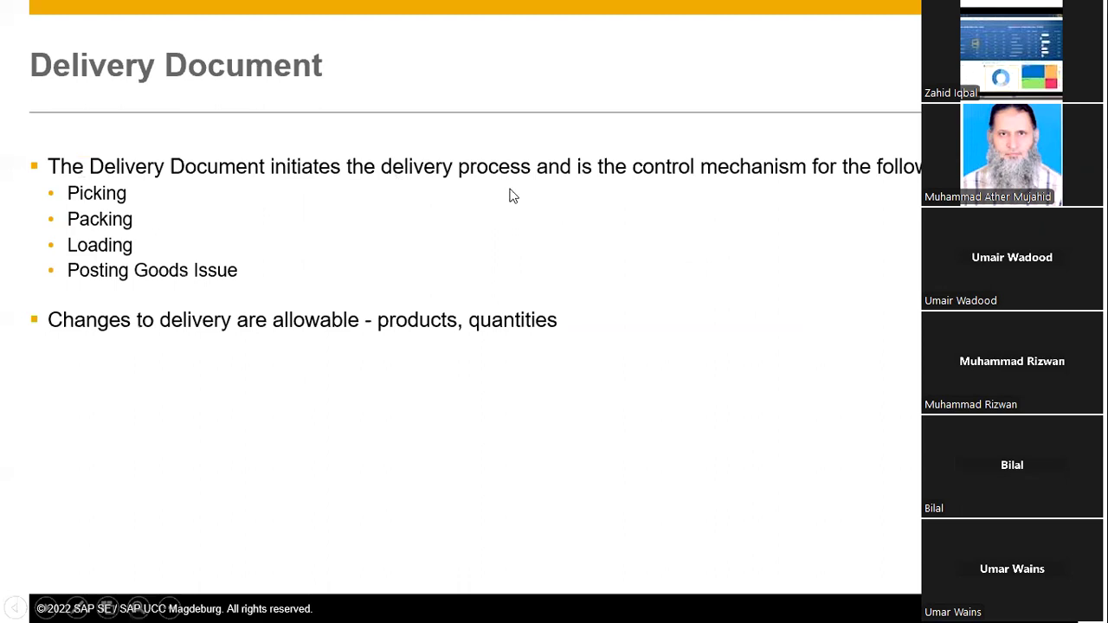
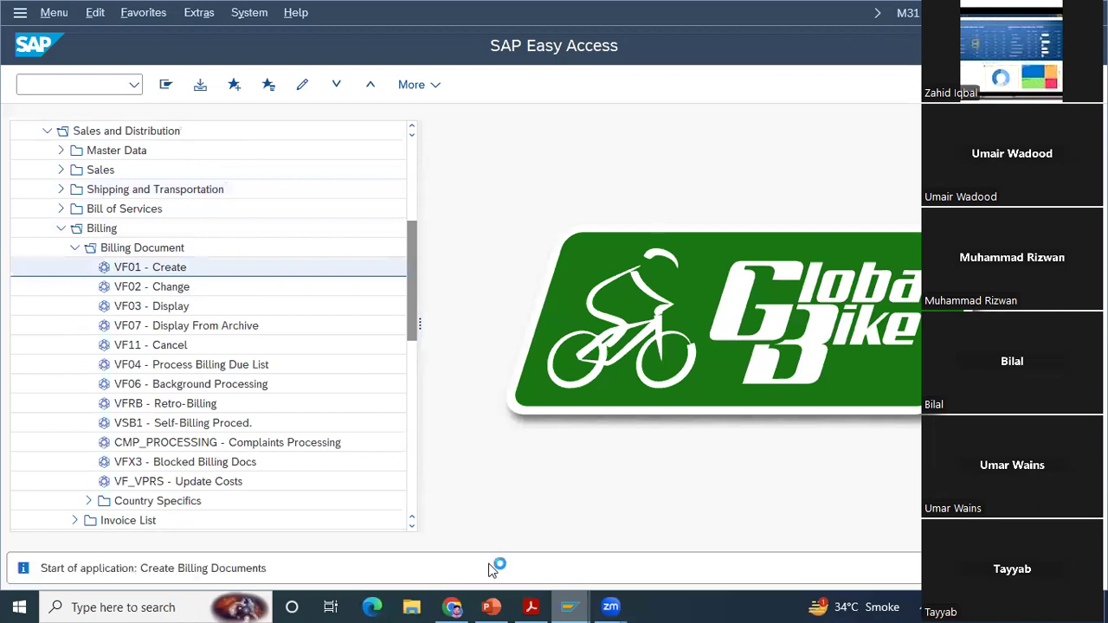
# Step: Switch to the case study PDF and read the Step 14 instructions for creating the customer invoice through the billing due list
pyautogui.moveTo(530, 602)
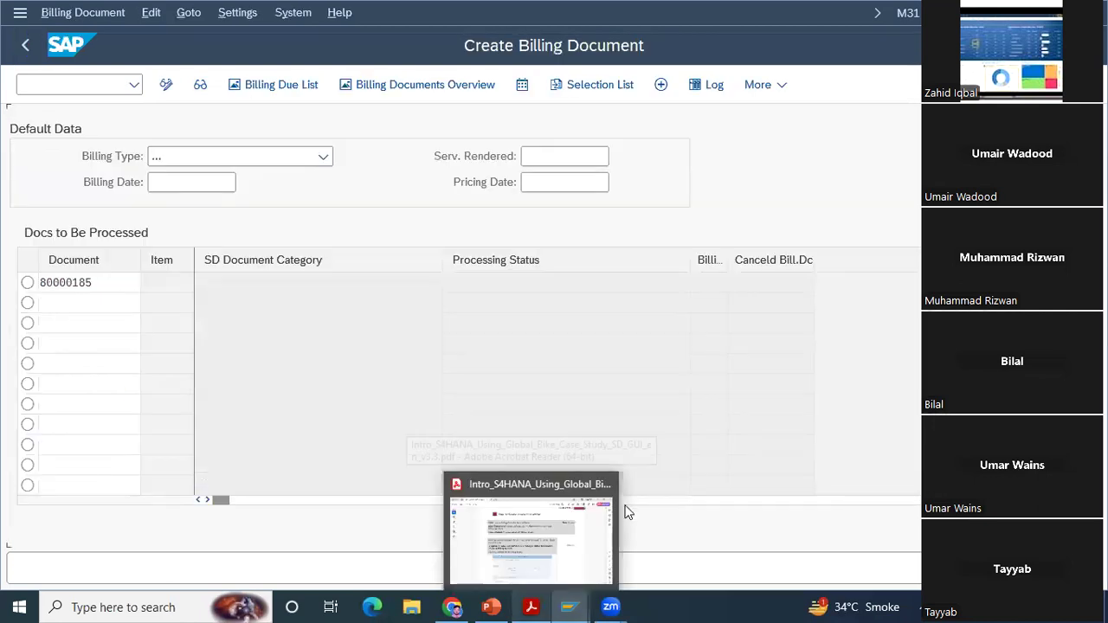
pyautogui.click(542, 601)
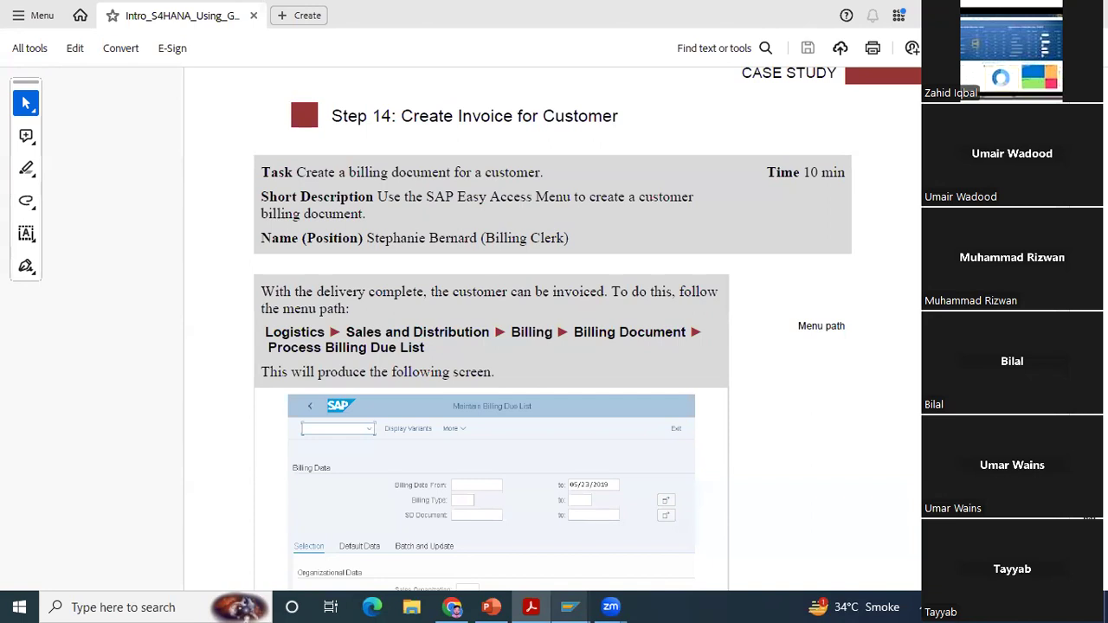
pyautogui.scroll(-5, 301, 90)
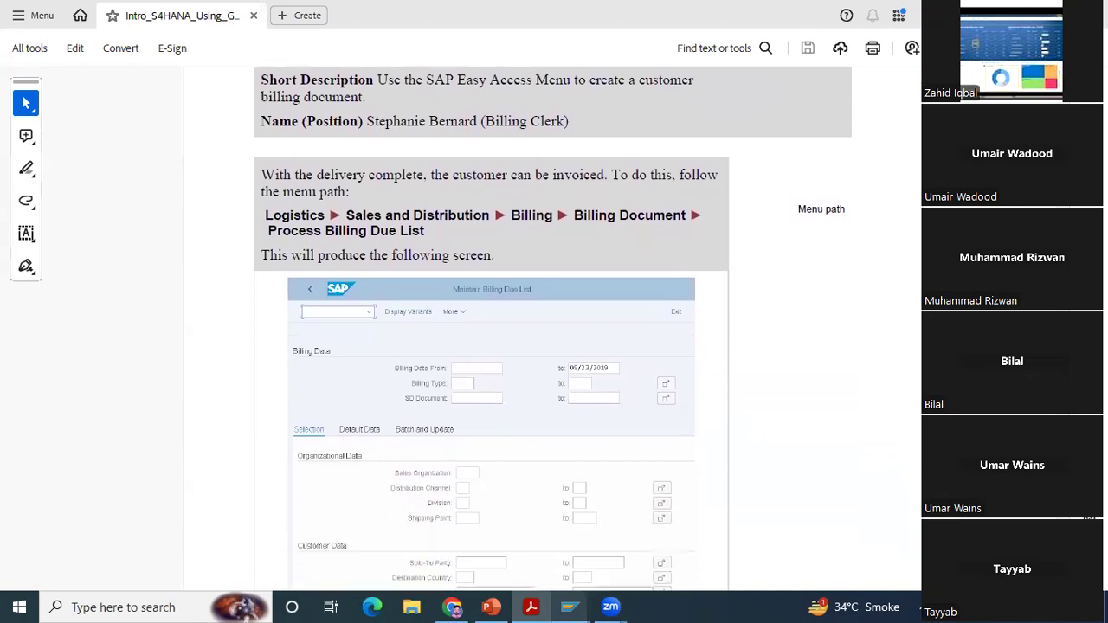
pyautogui.scroll(-3, 491, 329)
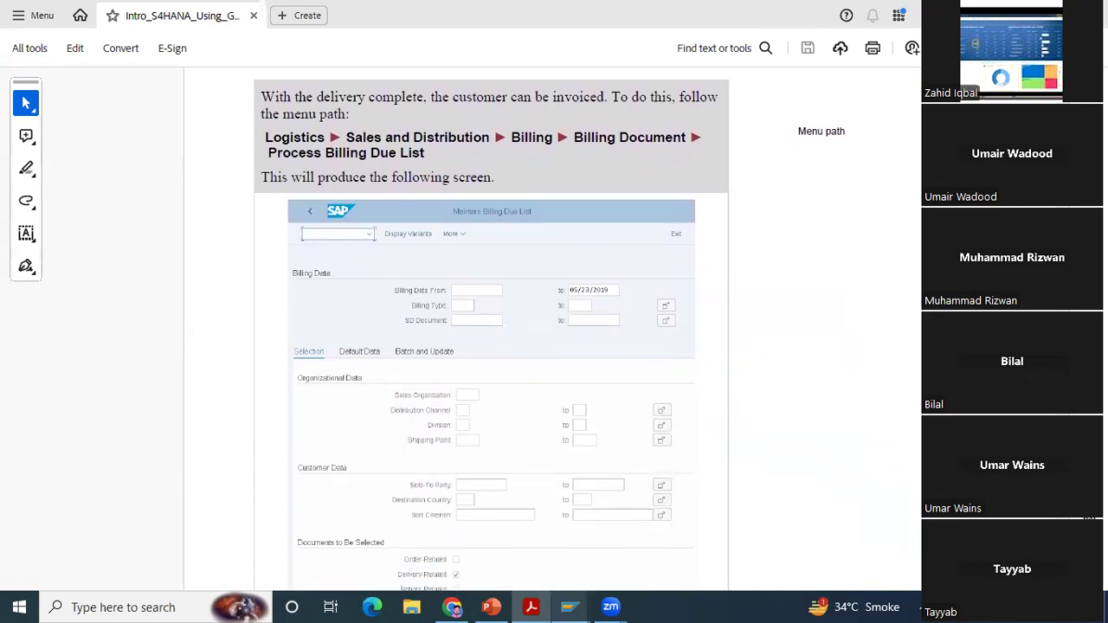
pyautogui.scroll(-2, 693, 519)
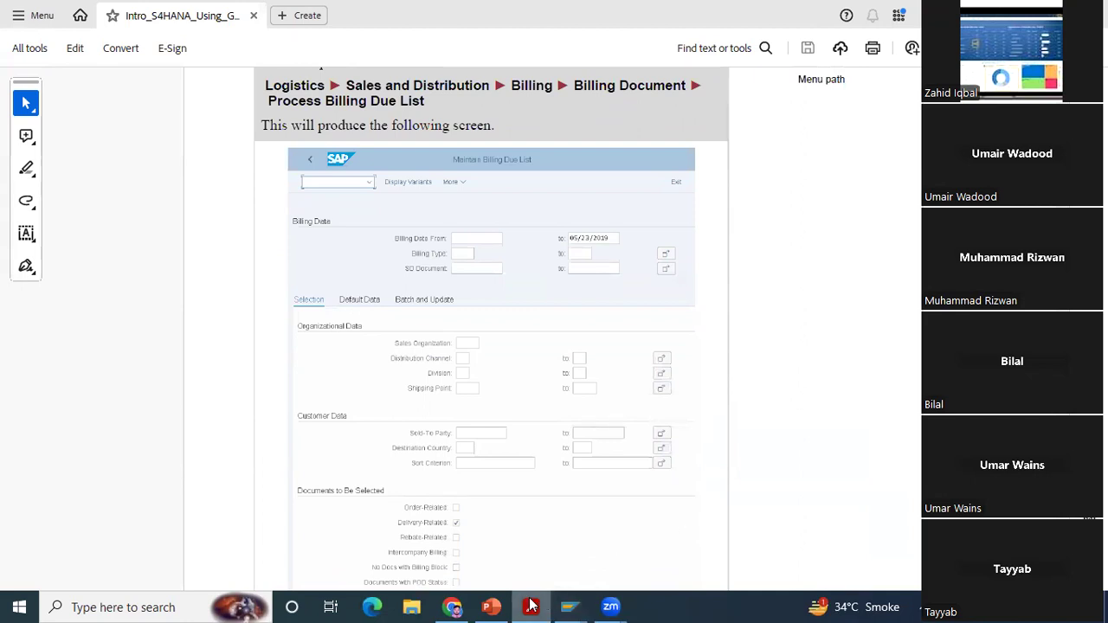
# Step: Return to SAP, leave the Create Billing Document screen and start VF04 - Process Billing Due List from the Billing Document folder
pyautogui.moveTo(564, 606)
pyautogui.click(534, 554)
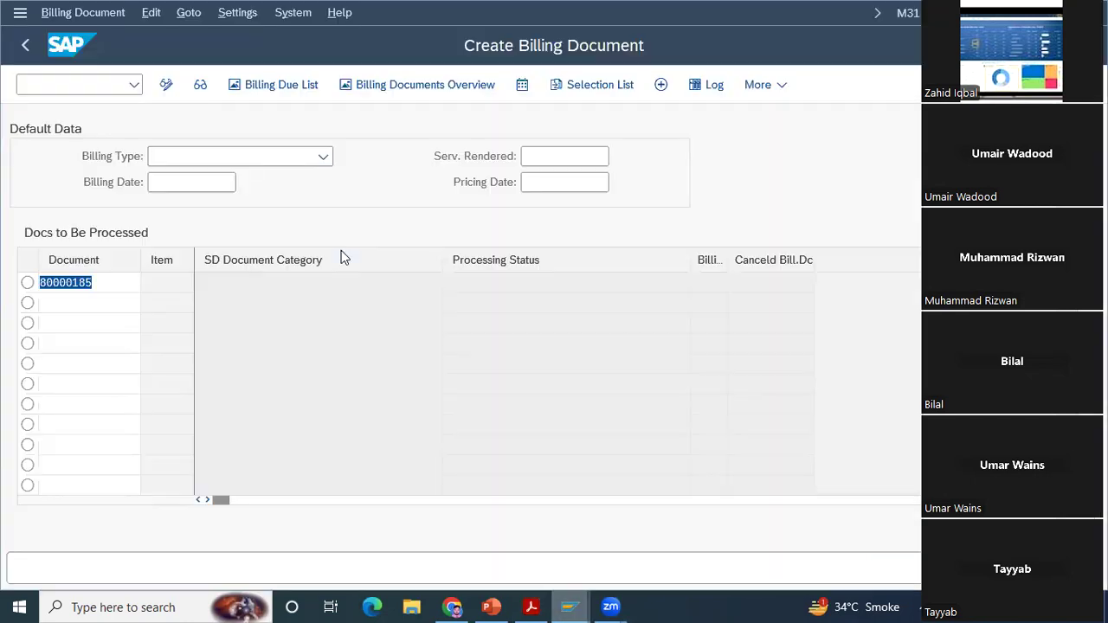
pyautogui.click(30, 46)
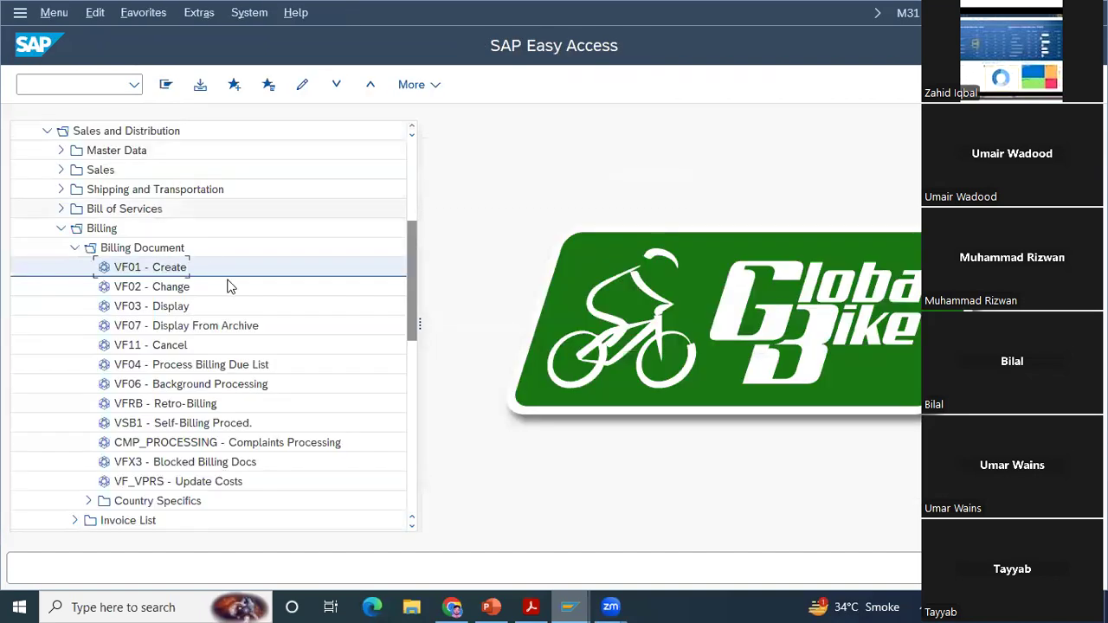
pyautogui.doubleClick(158, 368)
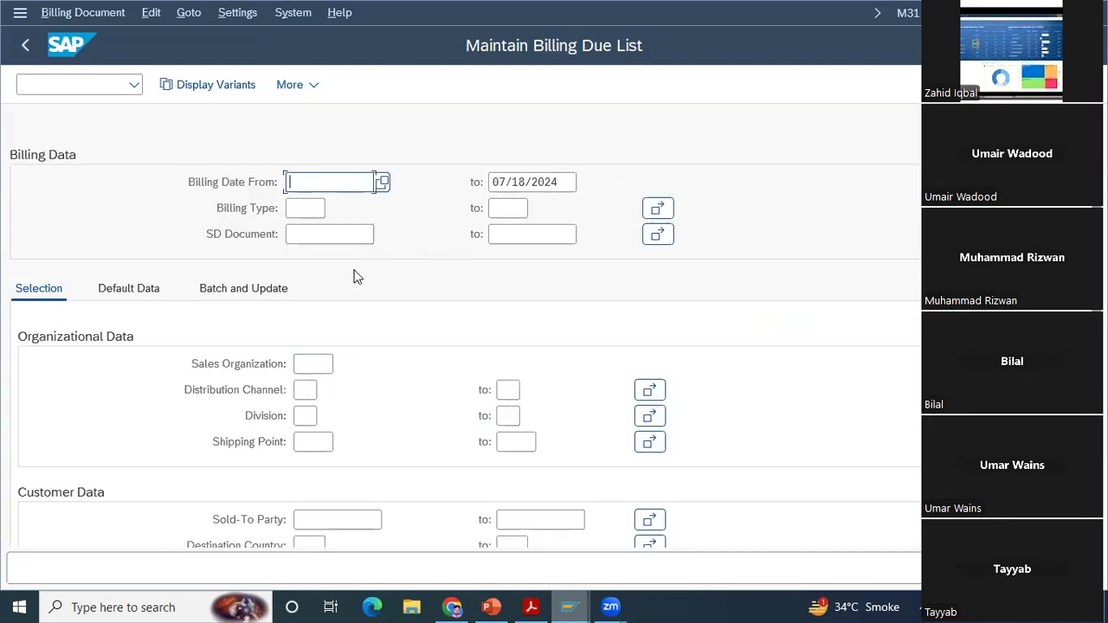
pyautogui.click(327, 517)
pyautogui.click(308, 362)
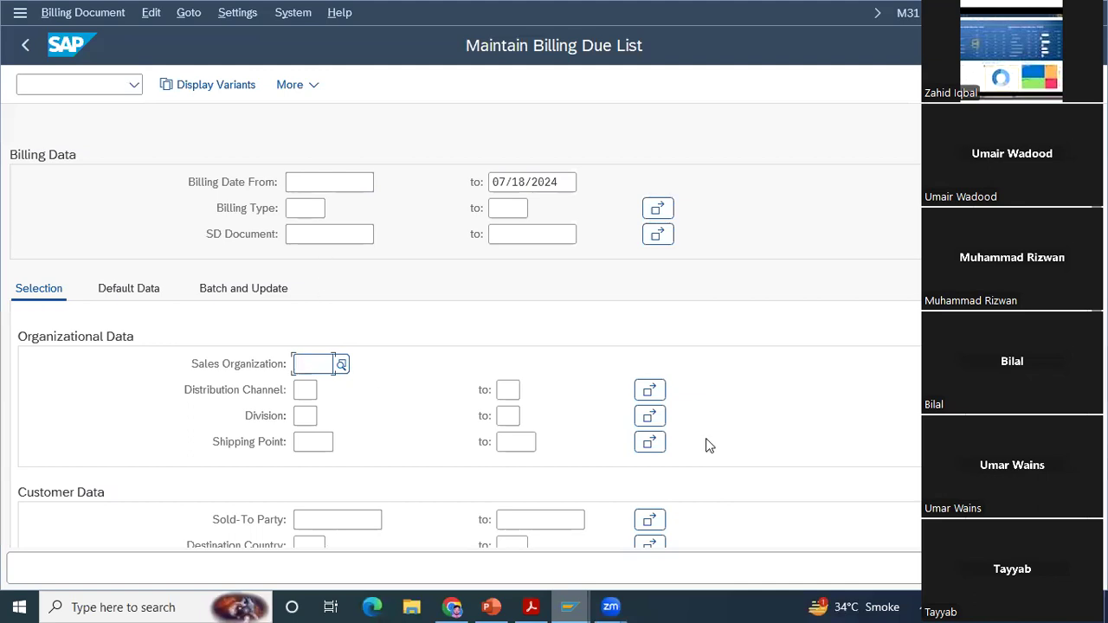
# Step: Check the case study PDF for the sales organization, sold-to party and display instructions for the billing due list
pyautogui.click(530, 607)
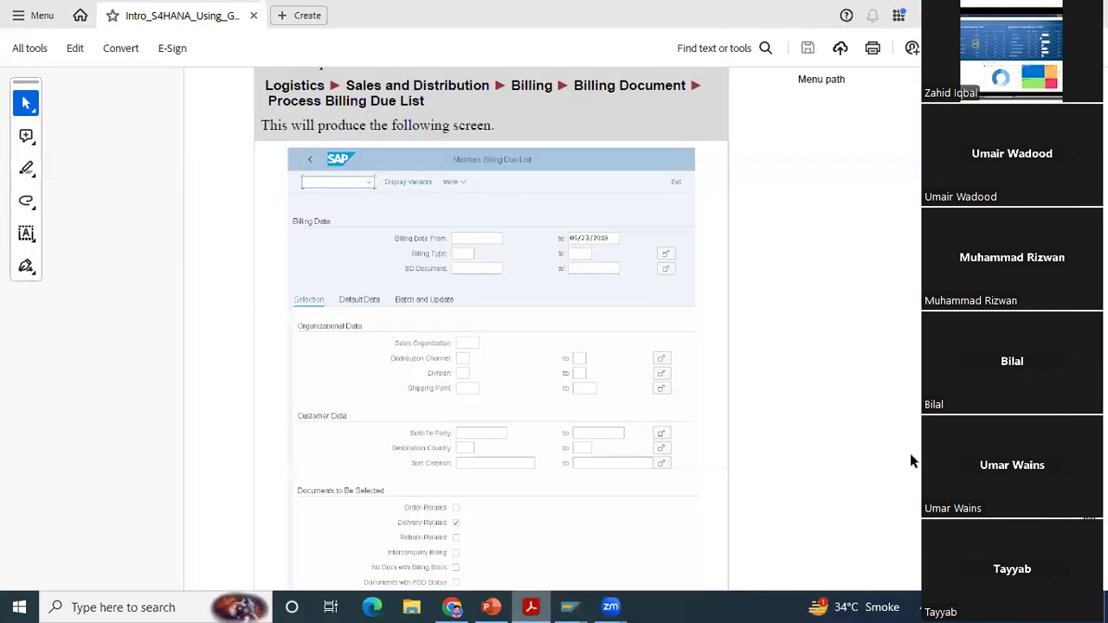
pyautogui.scroll(-2, 491, 329)
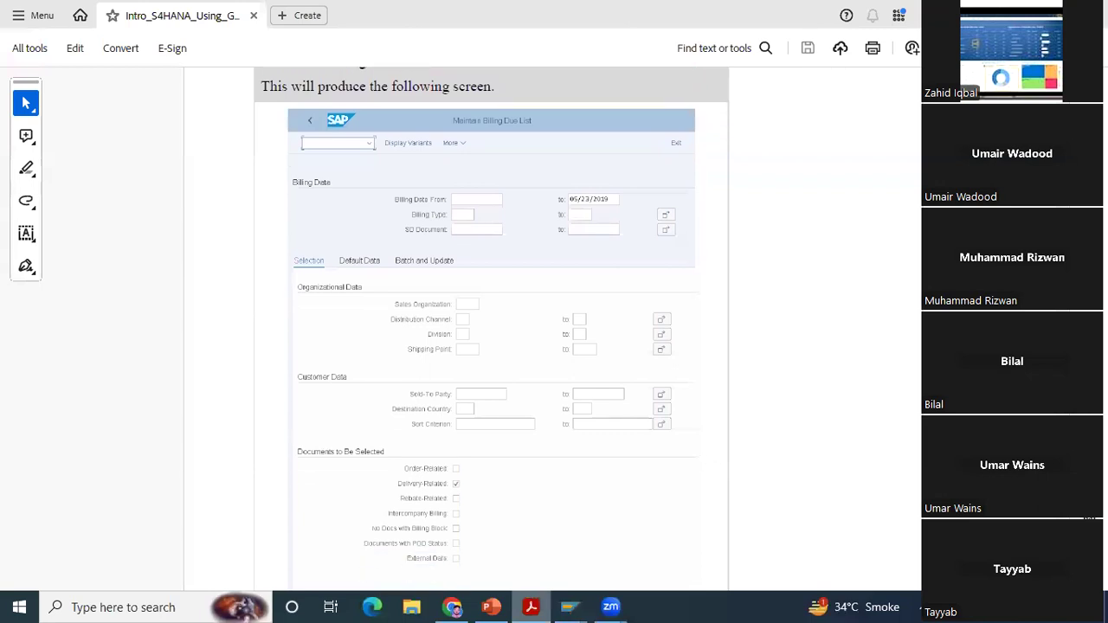
pyautogui.scroll(-2, 491, 329)
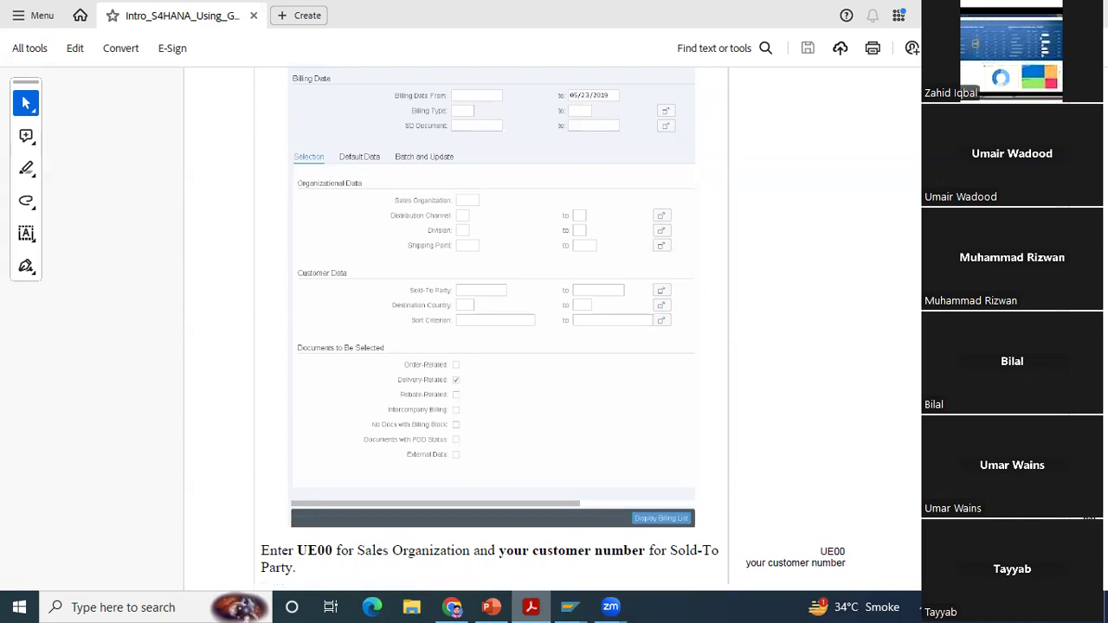
pyautogui.scroll(-10, 491, 329)
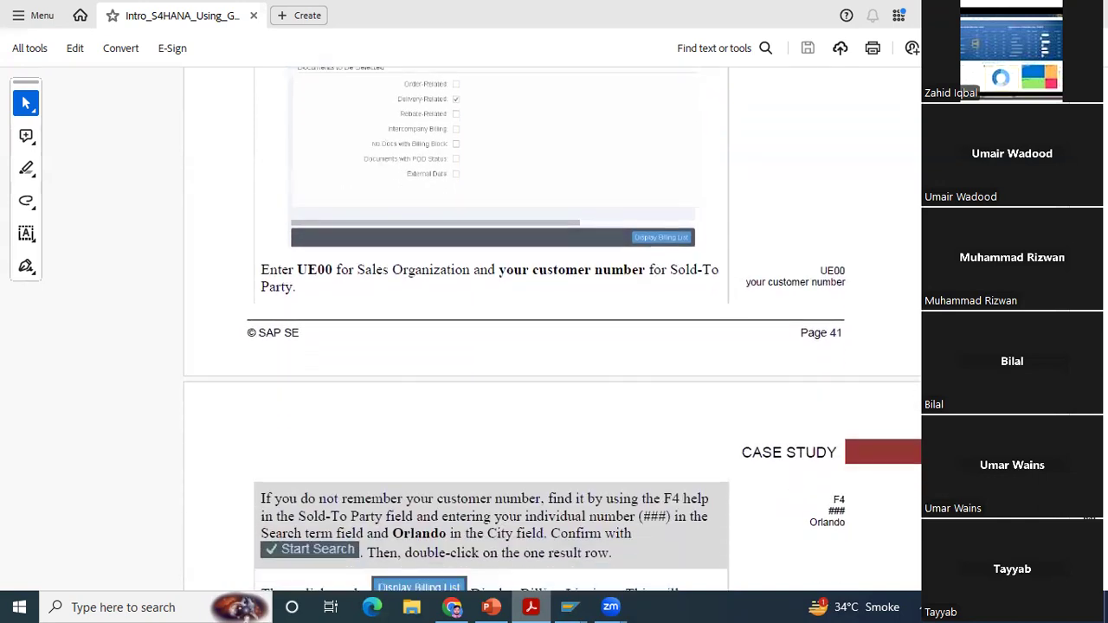
pyautogui.scroll(-1, 553, 329)
pyautogui.scroll(-1, 554, 329)
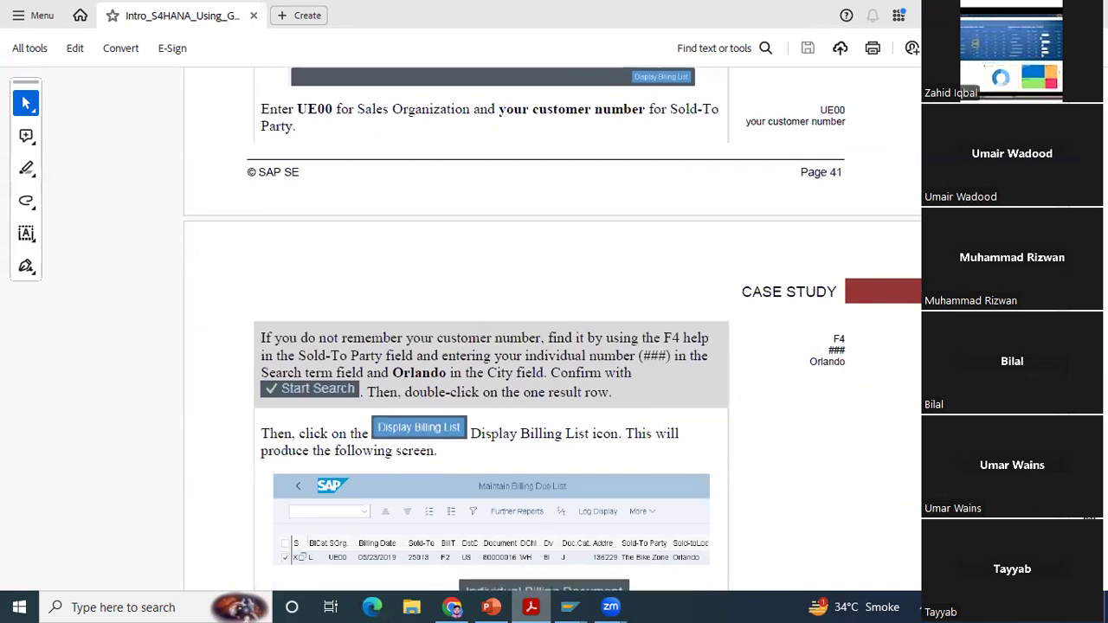
pyautogui.scroll(-1, 567, 515)
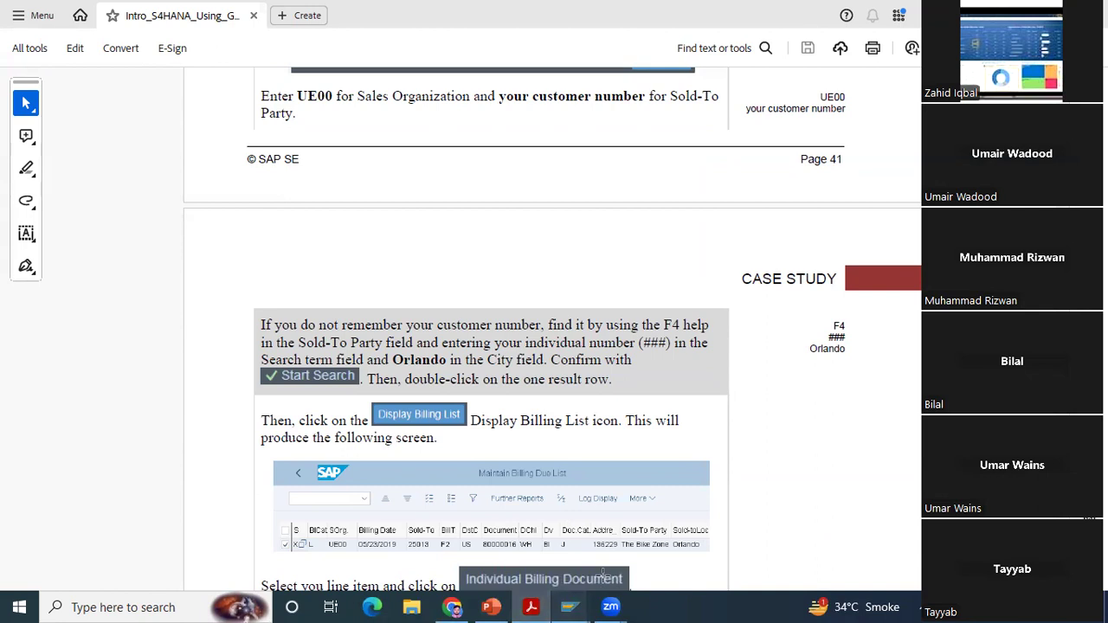
# Step: Return to the Maintain Billing Due List screen in SAP and set the sales organization to UE00
pyautogui.moveTo(572, 598)
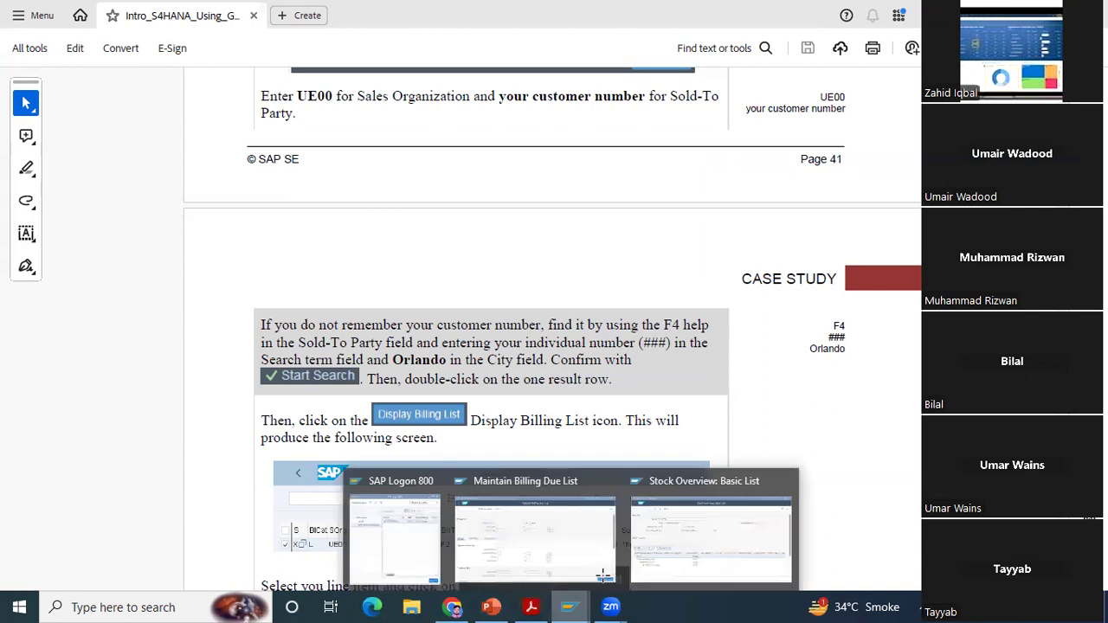
pyautogui.click(535, 545)
pyautogui.write('UE00')
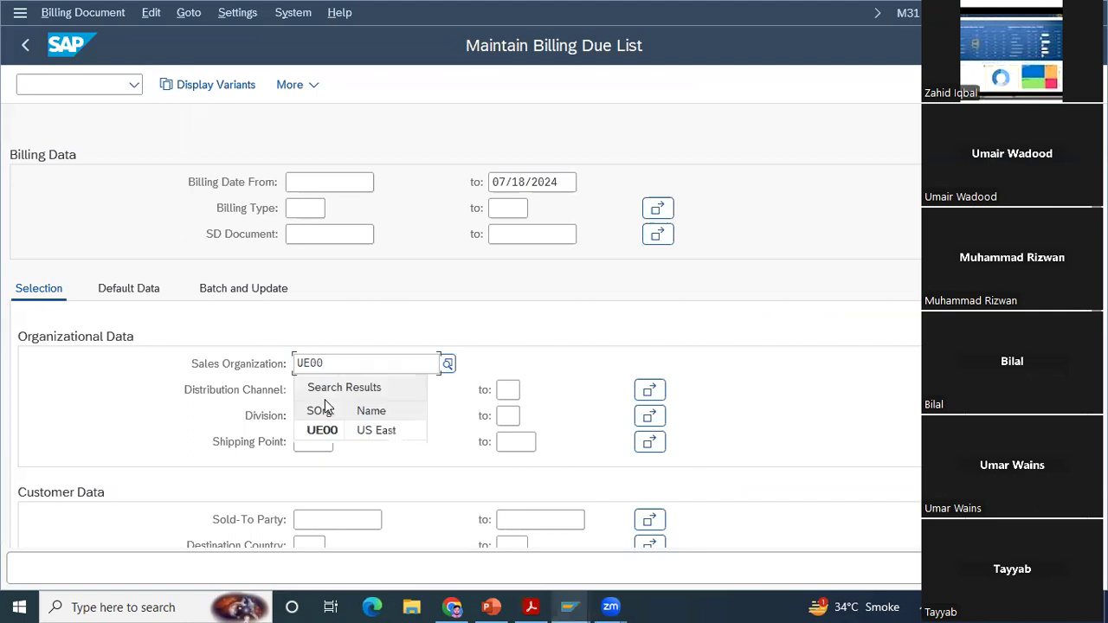
pyautogui.click(327, 429)
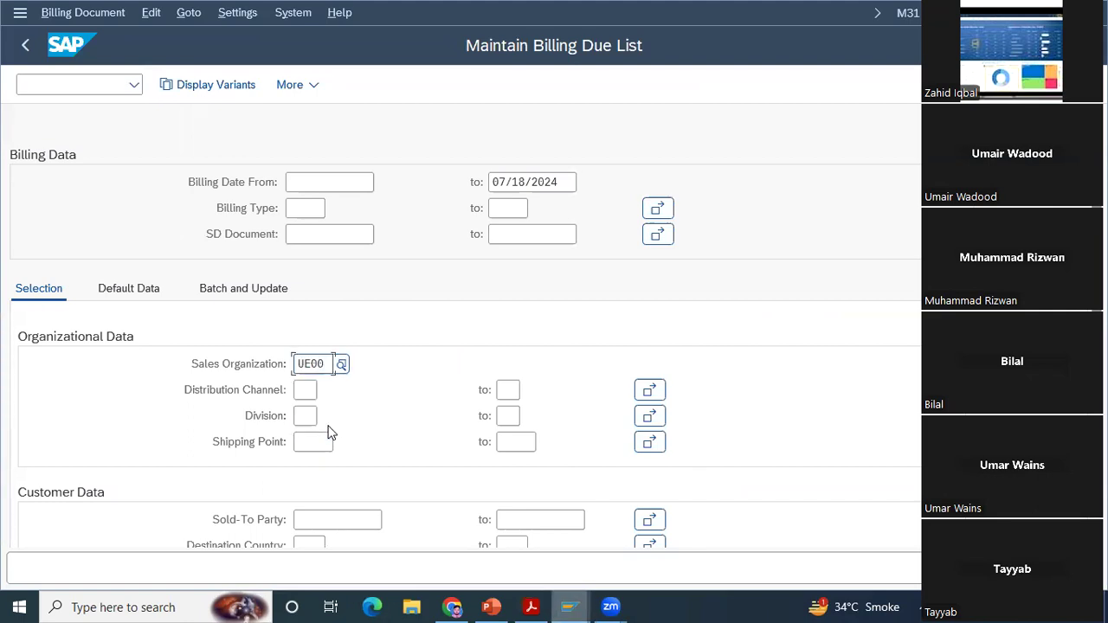
pyautogui.click(328, 516)
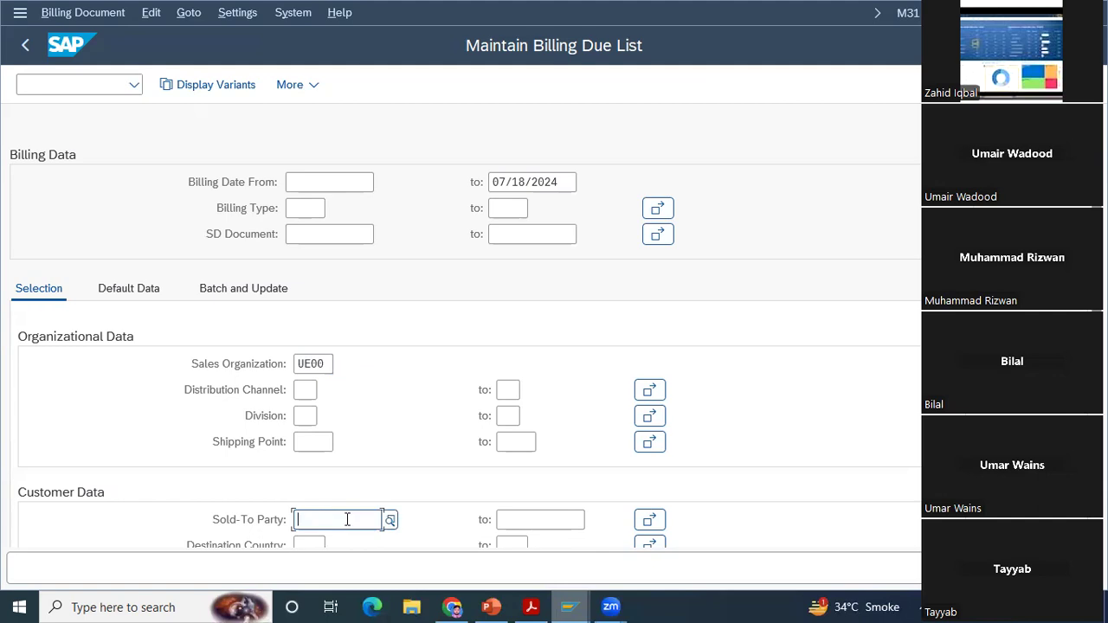
pyautogui.click(389, 521)
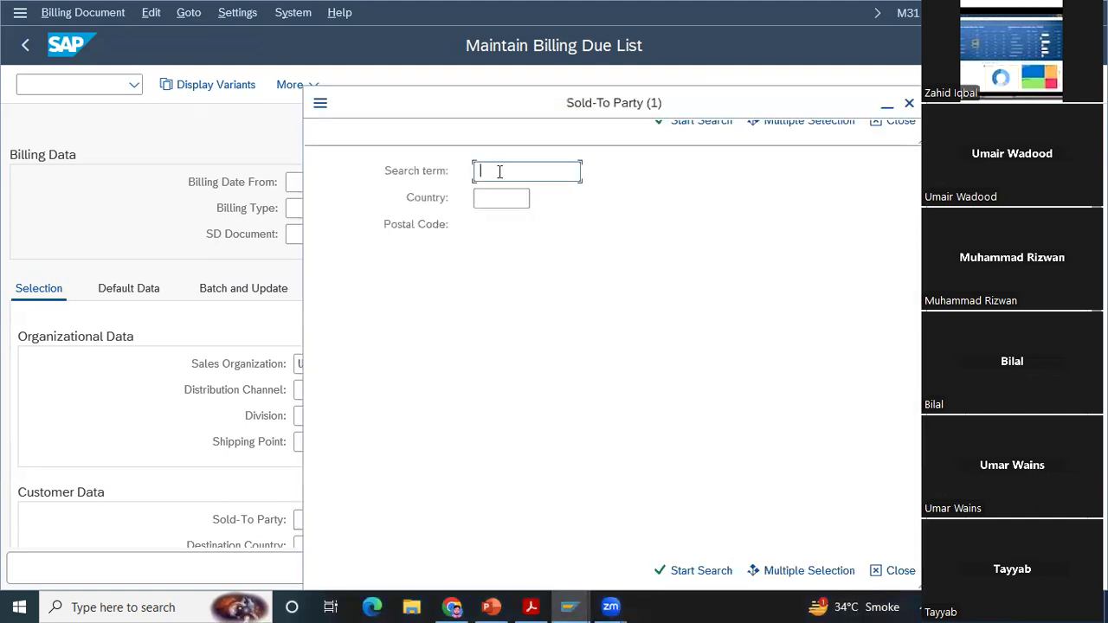
pyautogui.write('000')
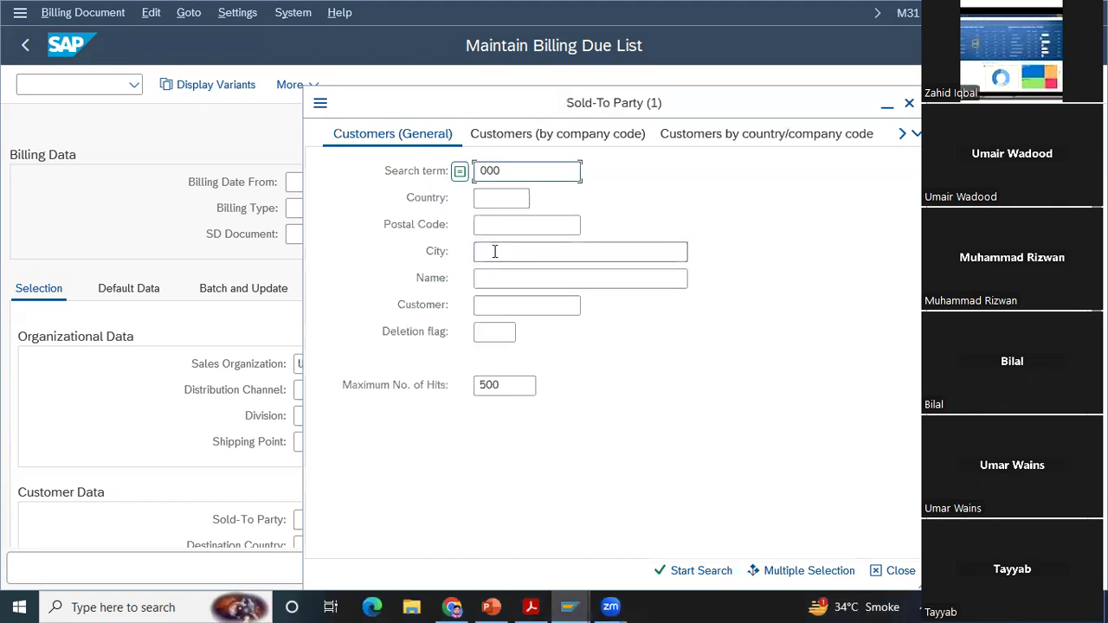
pyautogui.click(909, 103)
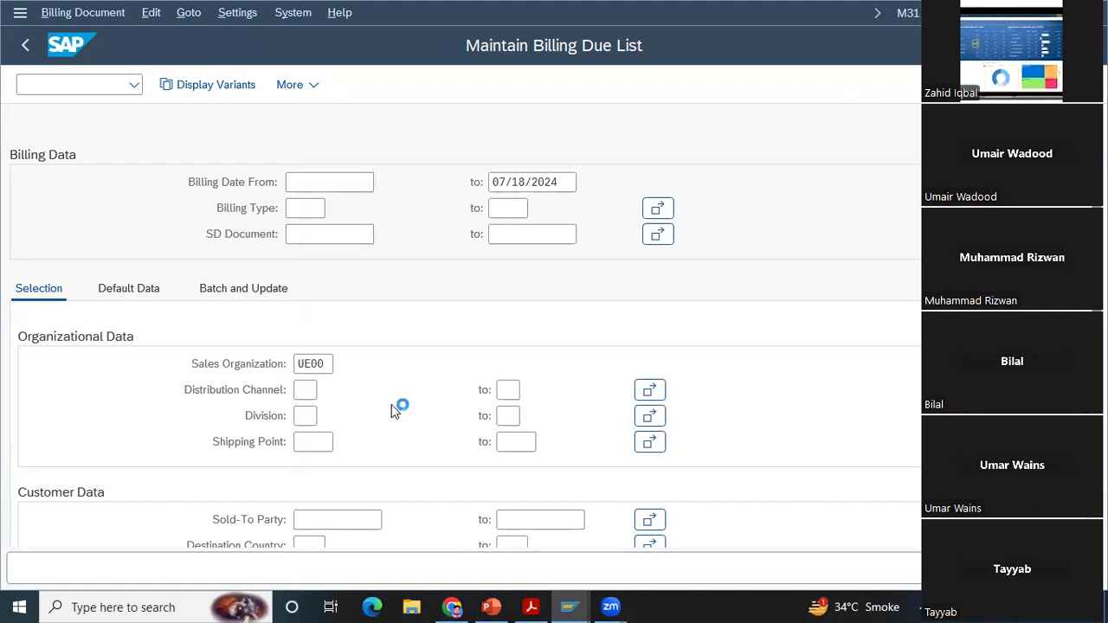
# Step: Clear the sales organization and enter UE00 (US East) again
pyautogui.click(320, 363)
pyautogui.click(333, 364)
pyautogui.press('BackSpace')
pyautogui.press('BackSpace')
pyautogui.press('BackSpace')
pyautogui.press('BackSpace')
pyautogui.write('UE')
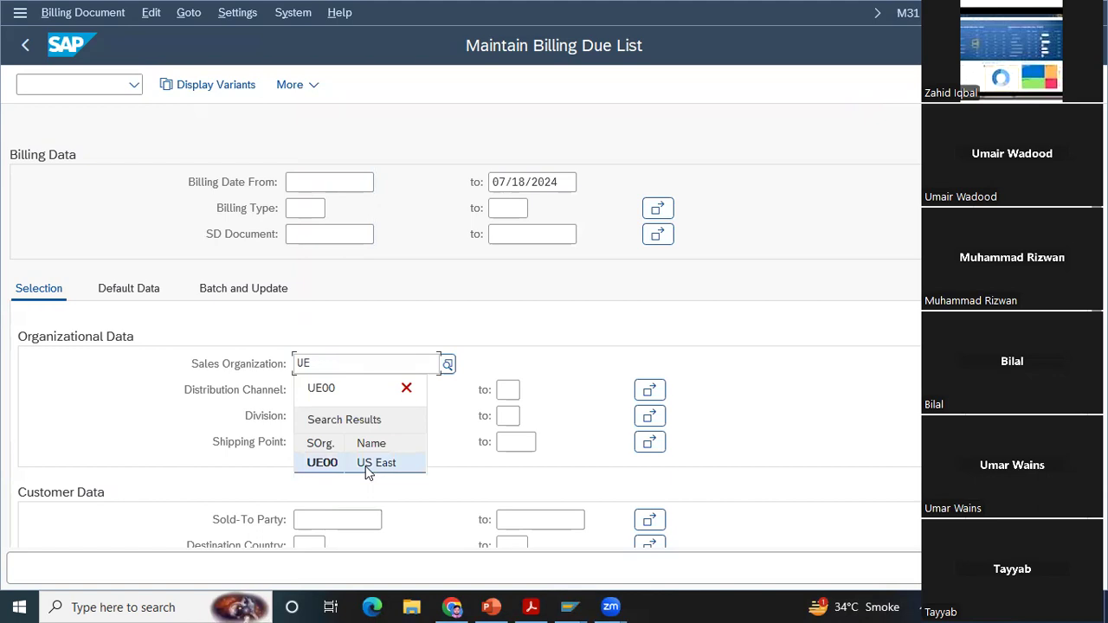
pyautogui.click(364, 466)
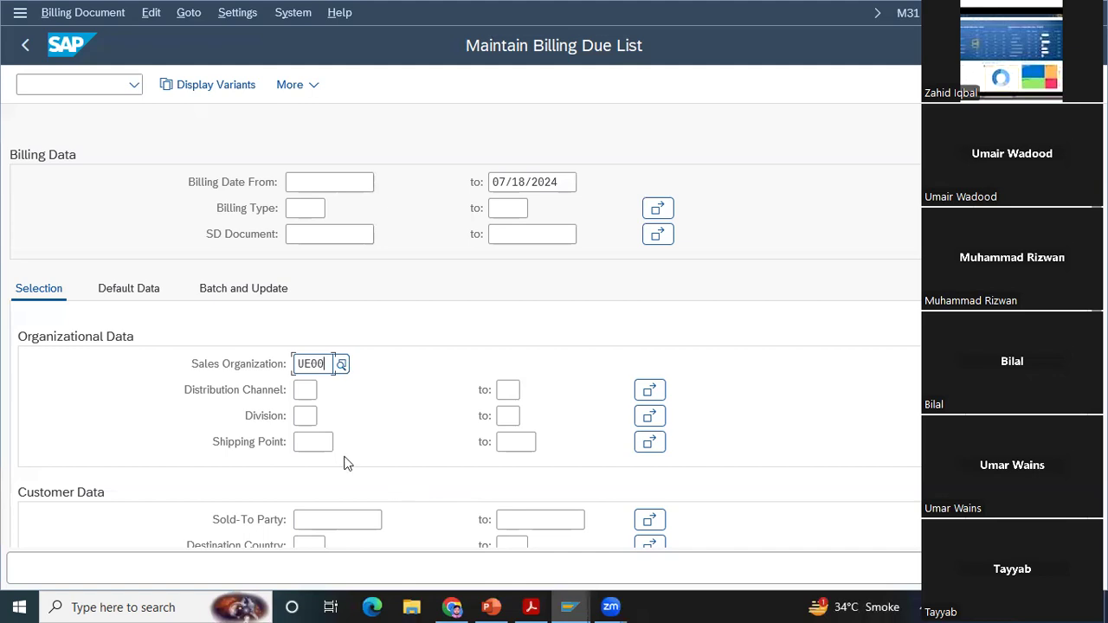
# Step: Search for the sold-to party among general customers with search term 000 and name *Bike*
pyautogui.click(329, 519)
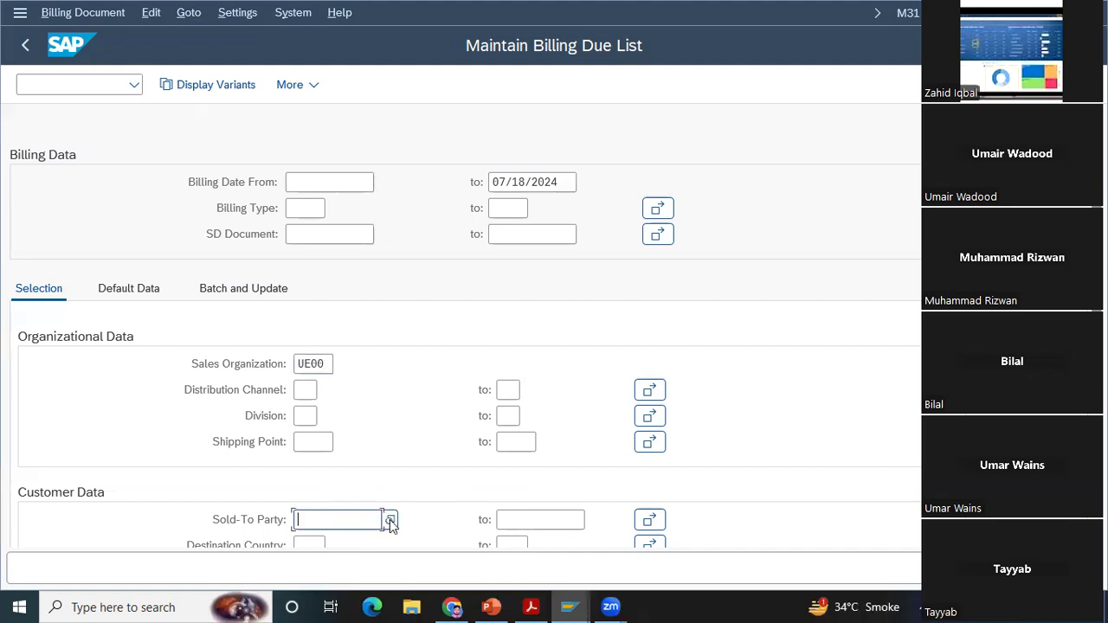
pyautogui.click(390, 520)
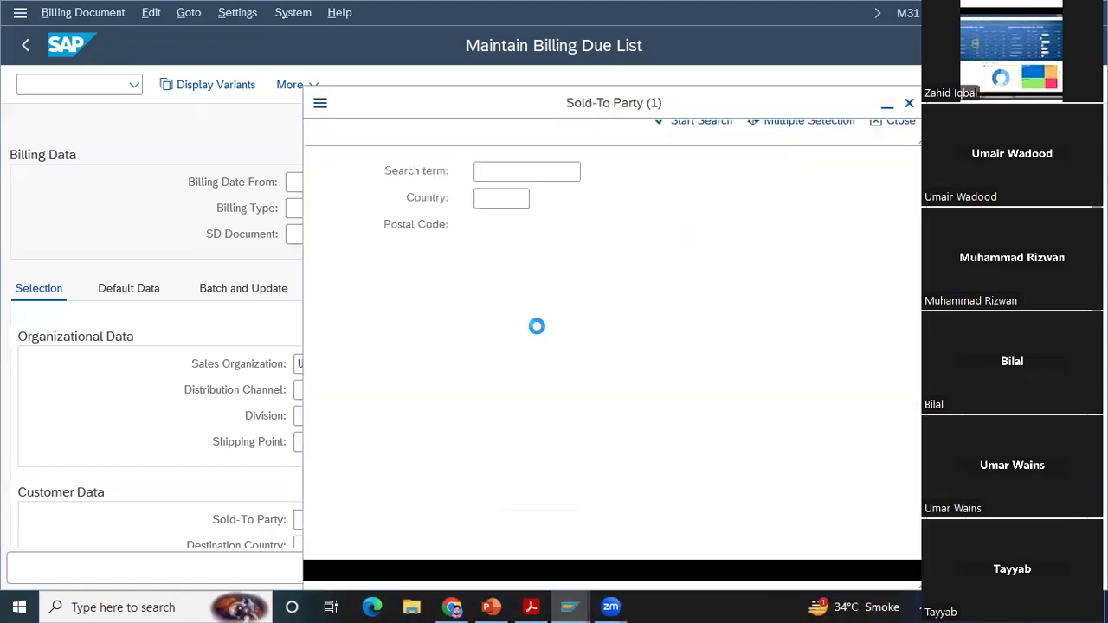
pyautogui.write('000')
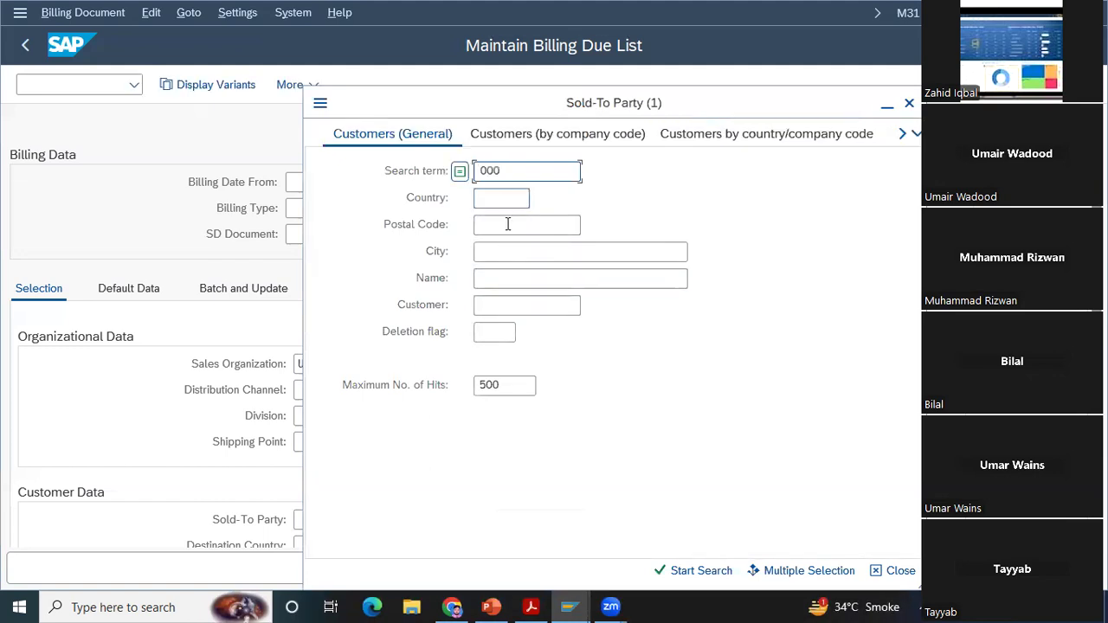
pyautogui.click(500, 276)
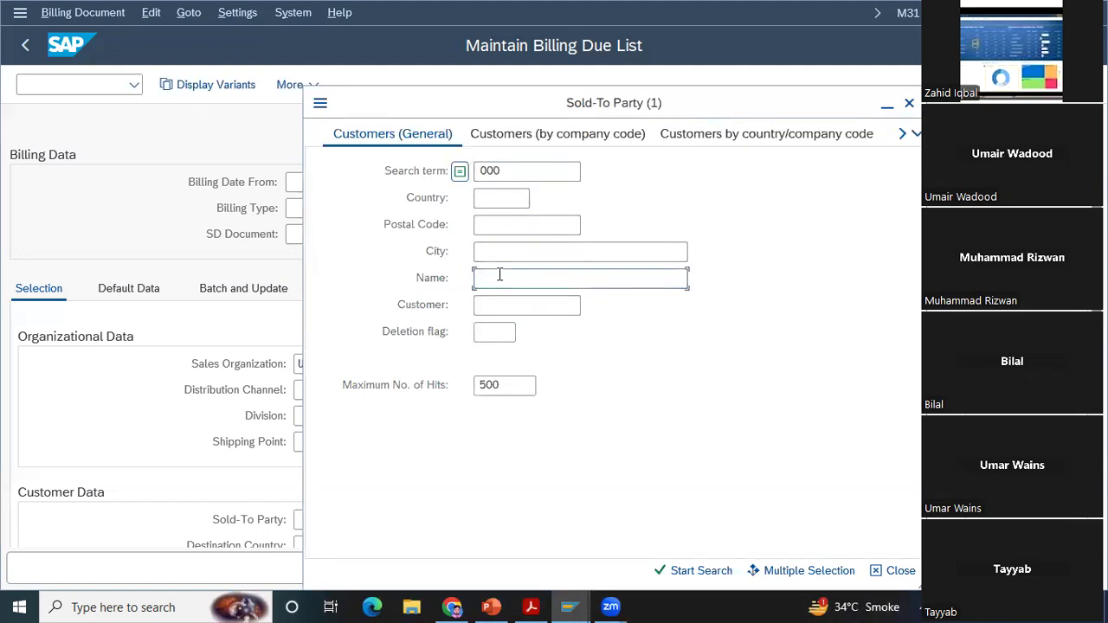
pyautogui.write('*Bike*')
pyautogui.click(498, 277)
pyautogui.press('Return')
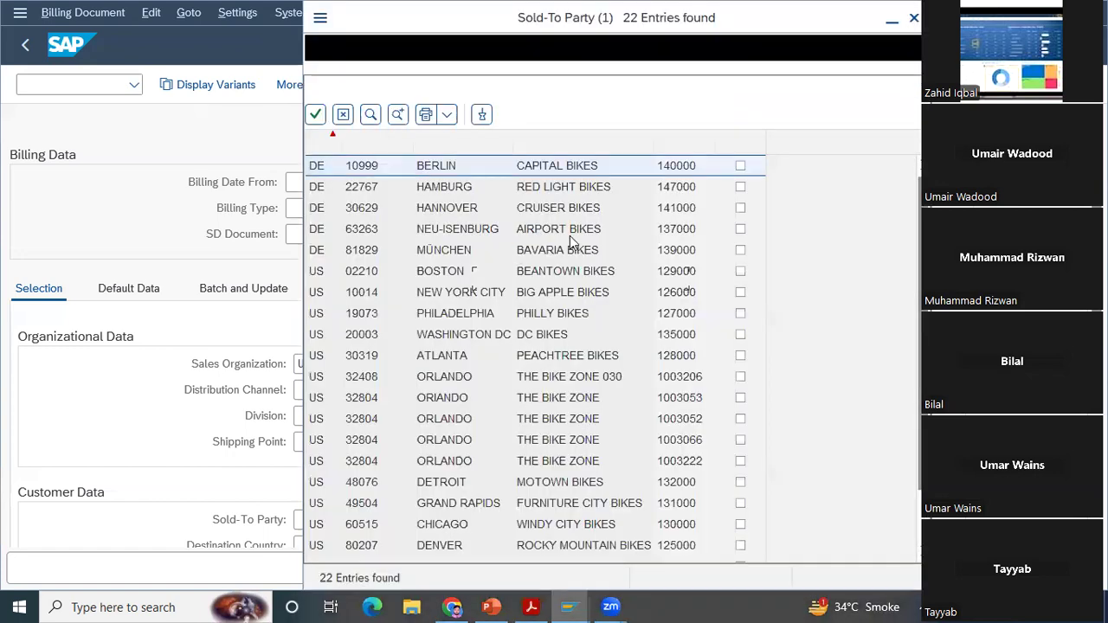
# Step: Choose the last The Bike Zone entry in Orlando, postal code 32804, as sold-to party and display the billing list
pyautogui.click(668, 462)
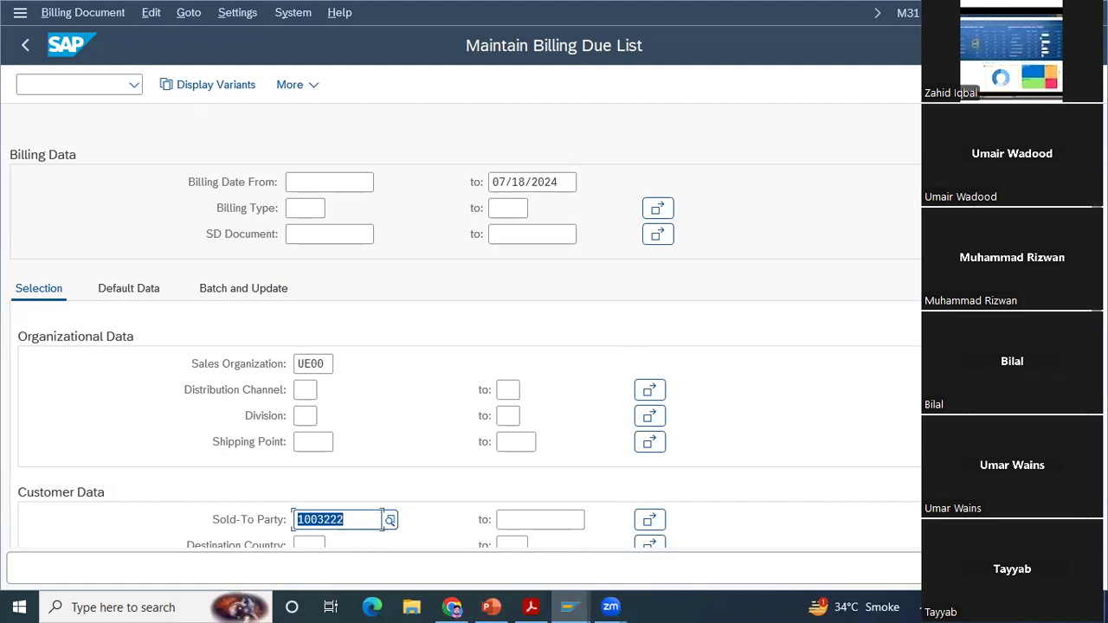
pyautogui.click(1093, 564)
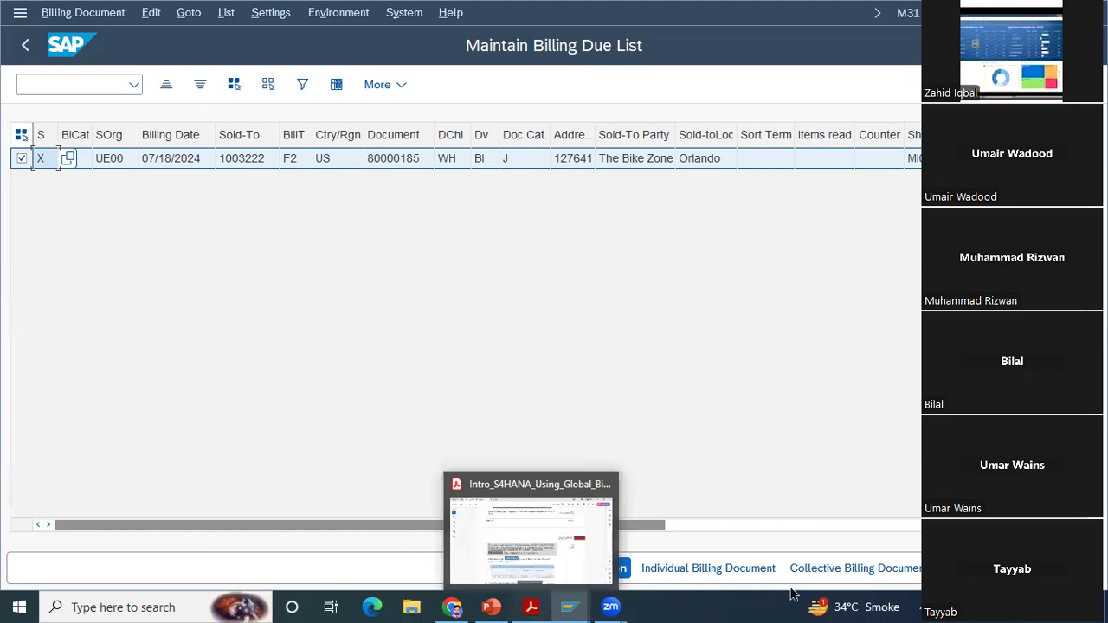
# Step: Read in the case study PDF how to create and save the individual billing document from the billing due list
pyautogui.click(532, 607)
pyautogui.scroll(-3, 552, 329)
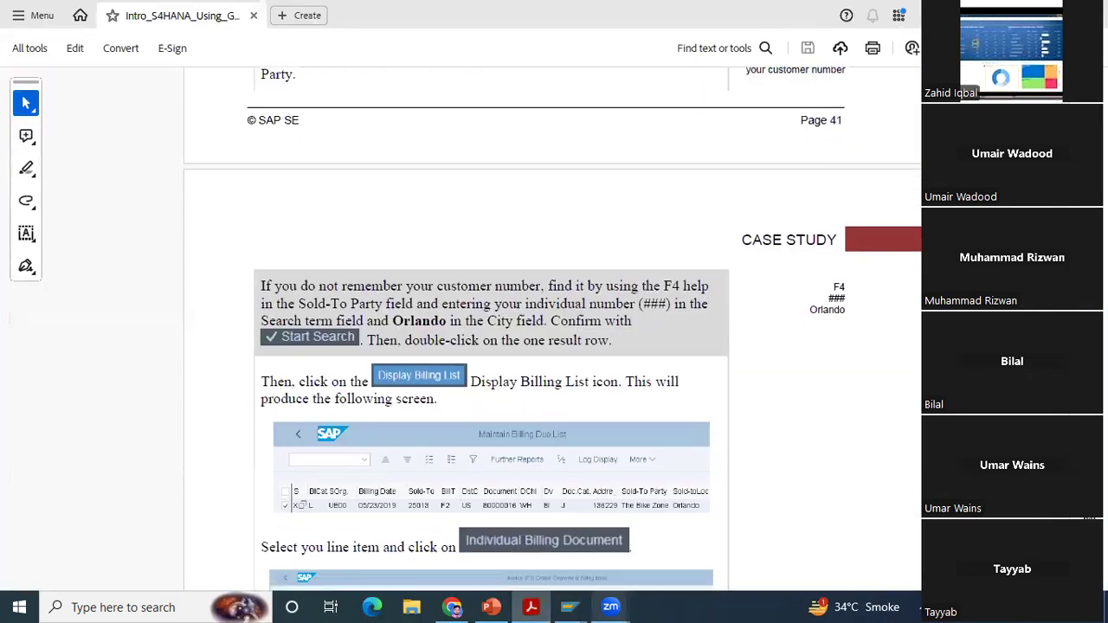
pyautogui.scroll(-3, 552, 329)
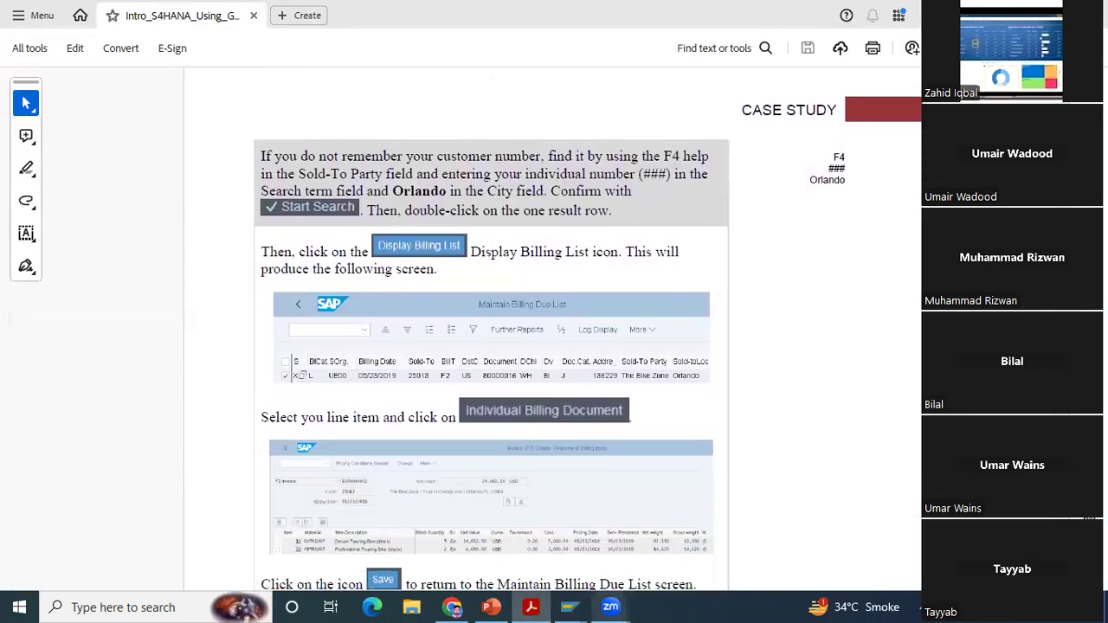
pyautogui.scroll(-1, 552, 329)
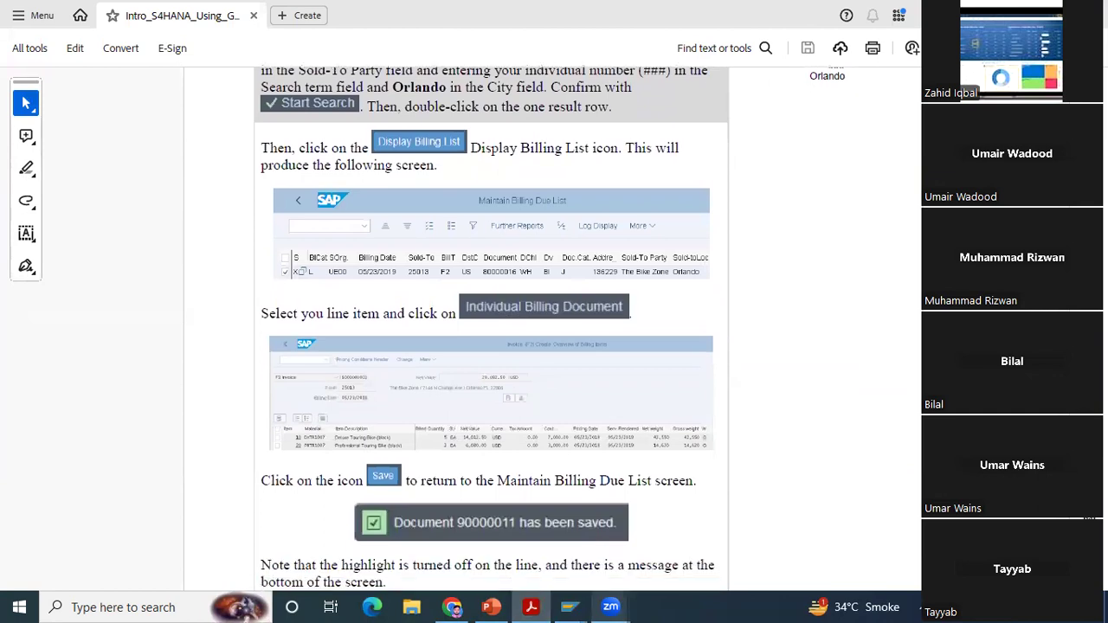
pyautogui.scroll(-1, 642, 366)
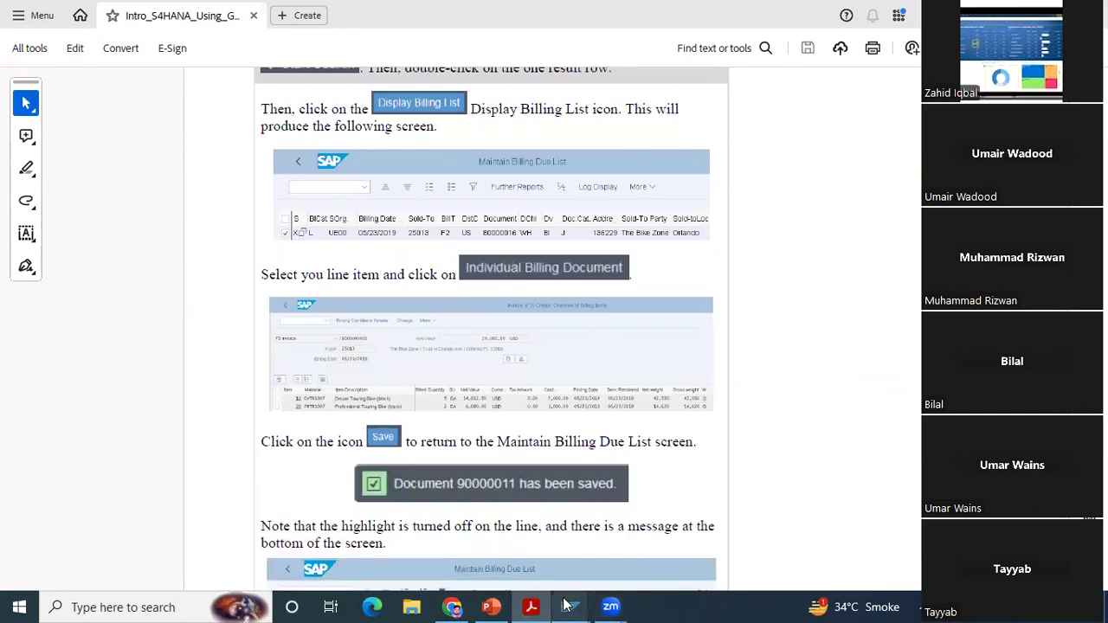
# Step: Return to SAP, select the Bike Zone line item in the billing due list and create an individual billing document for it
pyautogui.click(570, 607)
pyautogui.click(589, 550)
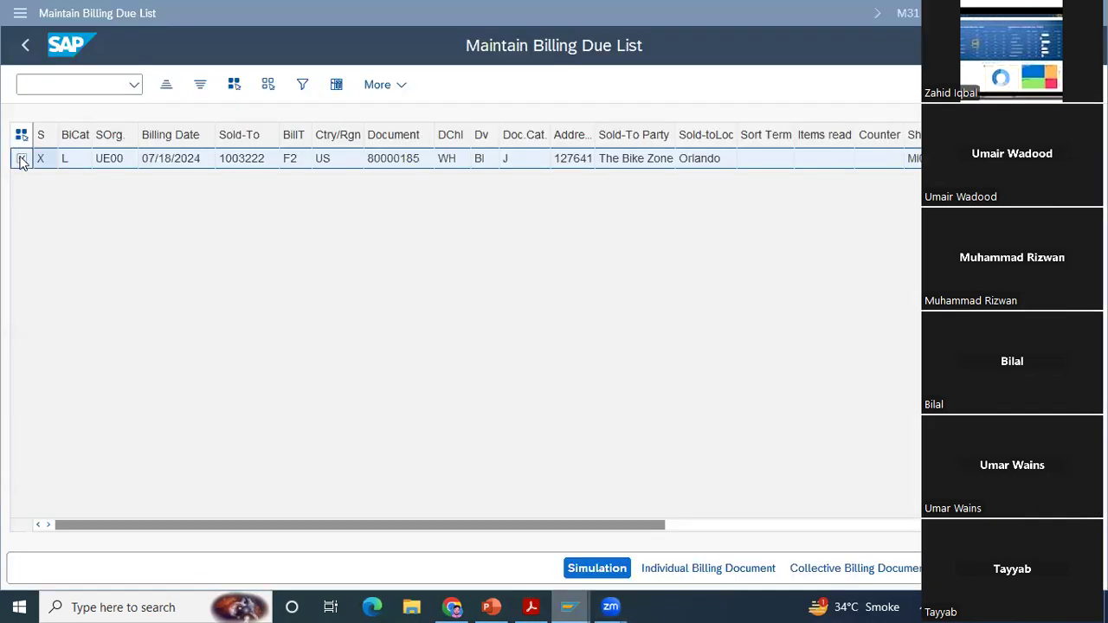
pyautogui.click(21, 159)
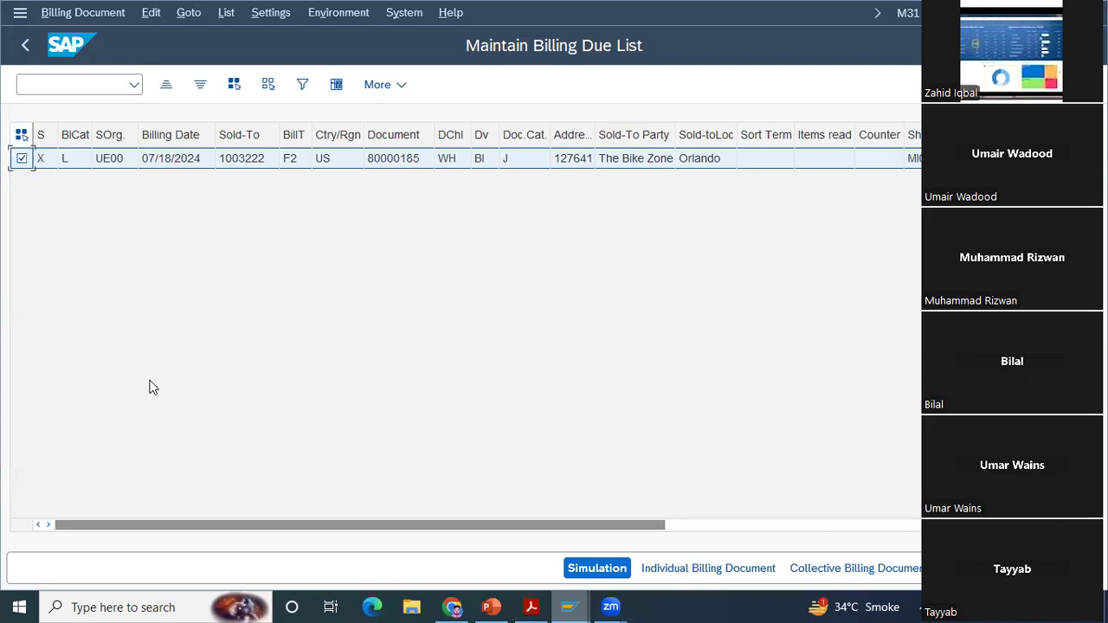
pyautogui.click(719, 570)
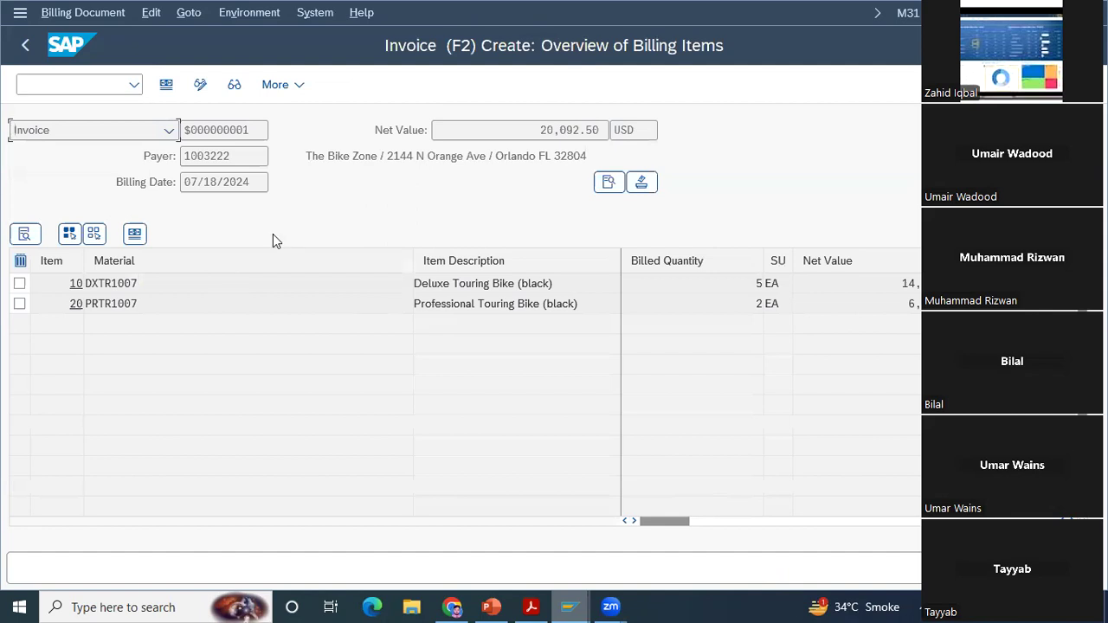
# Step: Check the save instructions in the case study PDF, save the F2 invoice in SAP and dismiss the printer error
pyautogui.click(530, 607)
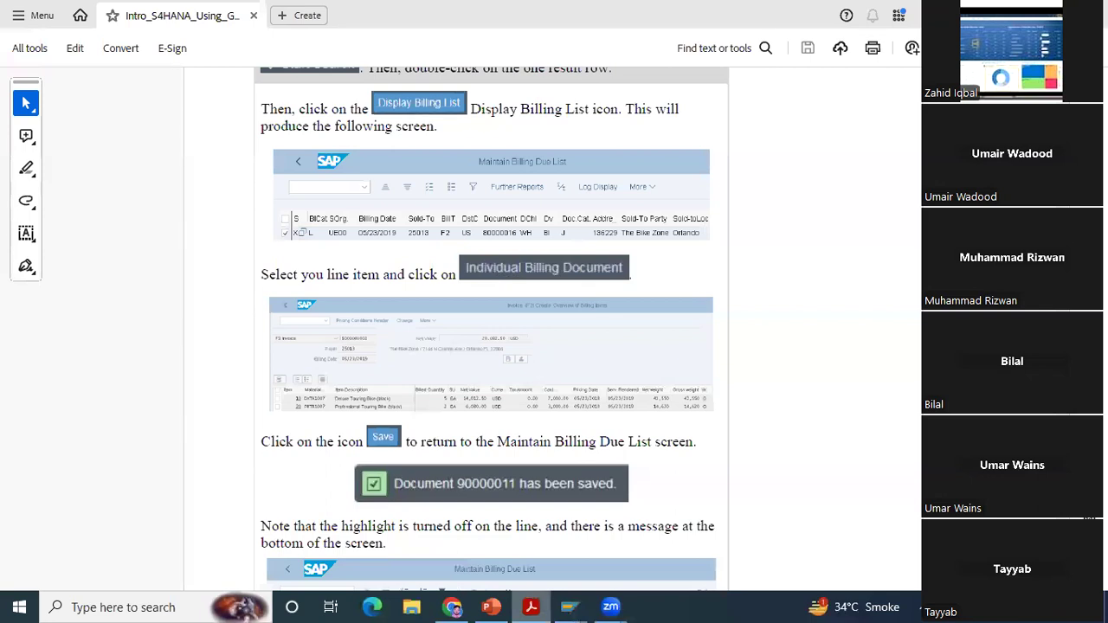
pyautogui.scroll(-5, 619, 572)
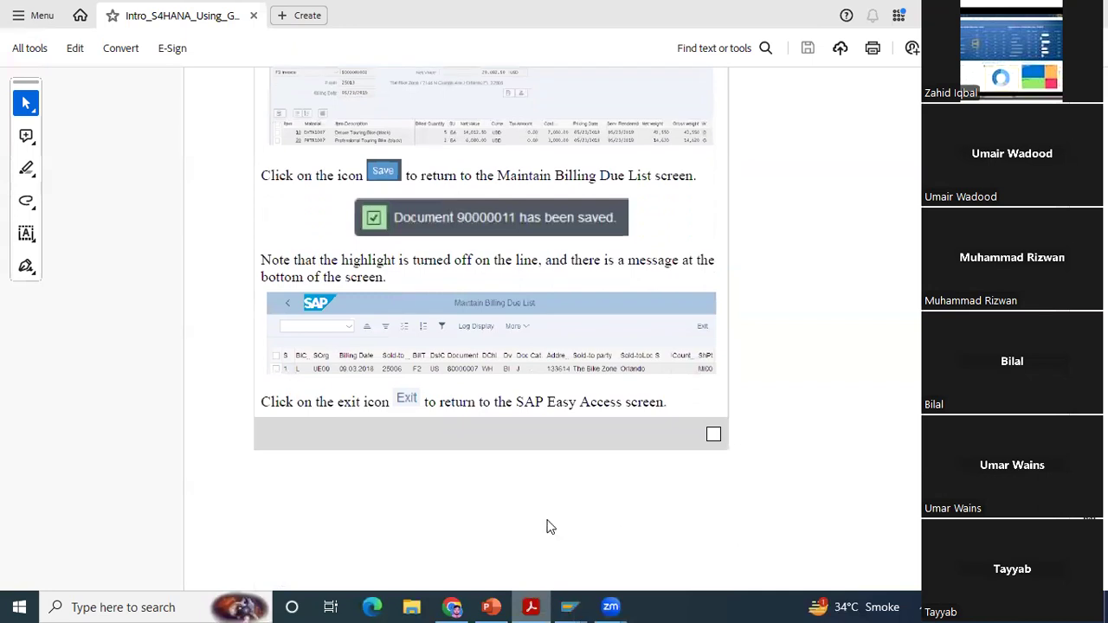
pyautogui.click(570, 607)
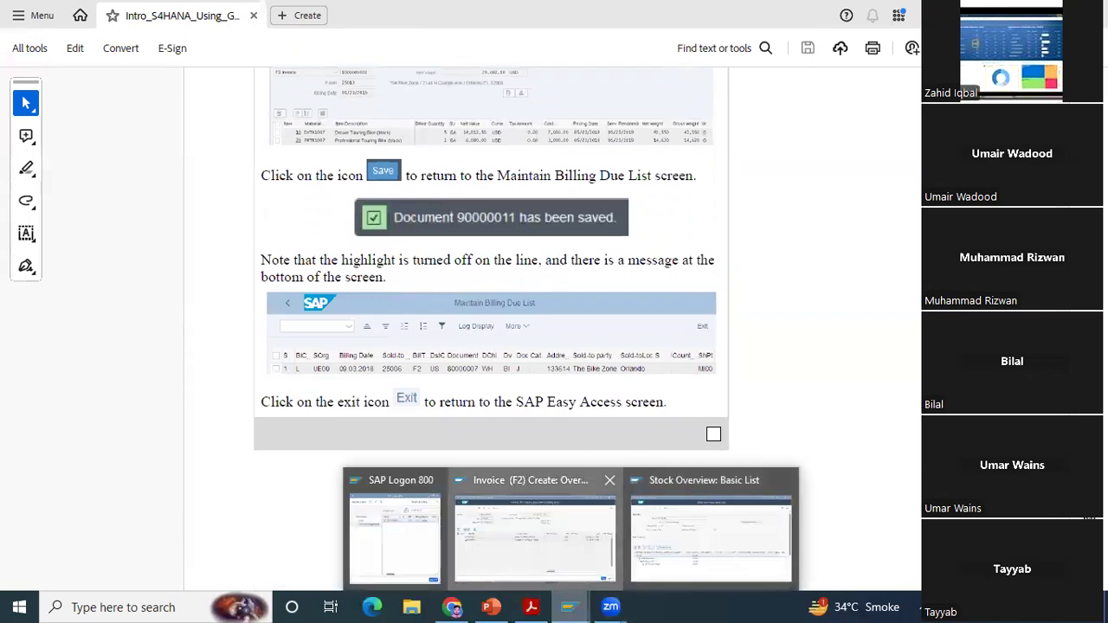
pyautogui.click(534, 533)
pyautogui.hotkey('ctrl', 's')
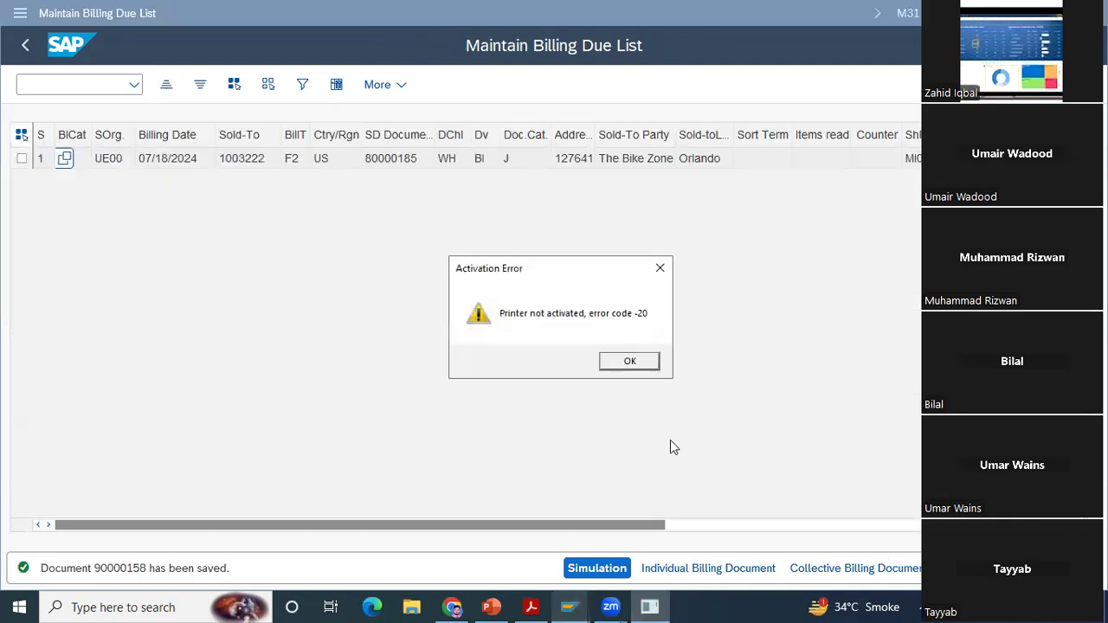
pyautogui.click(654, 367)
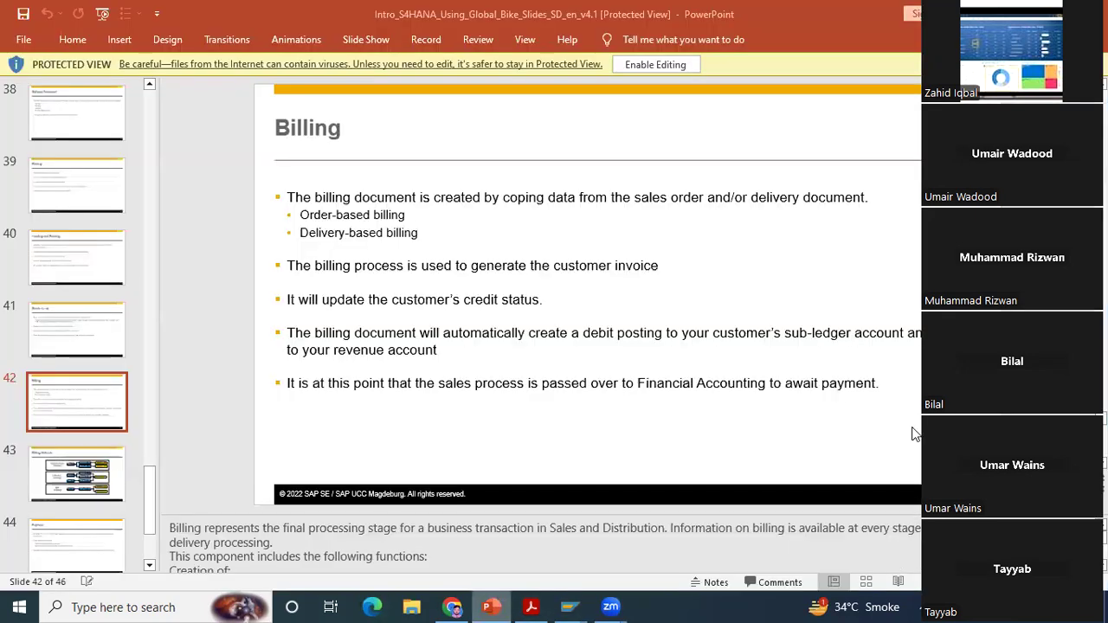
# Step: Review the Billing and Billing Methods slides in the PowerPoint presentation, showing them full screen
pyautogui.click(847, 387)
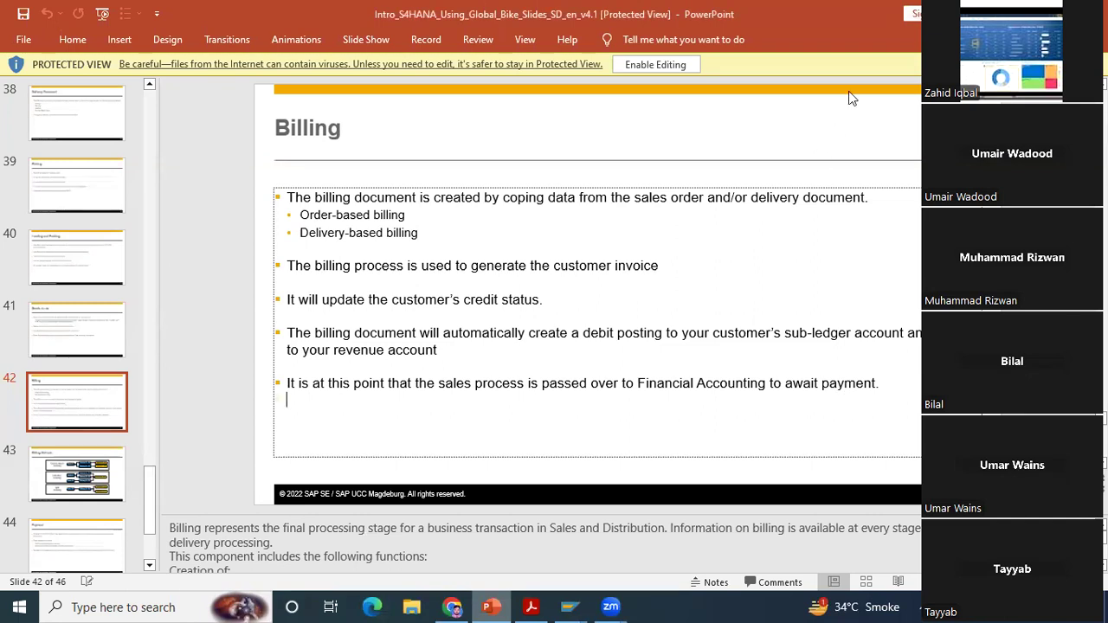
pyautogui.click(782, 142)
pyautogui.press('pagedown')
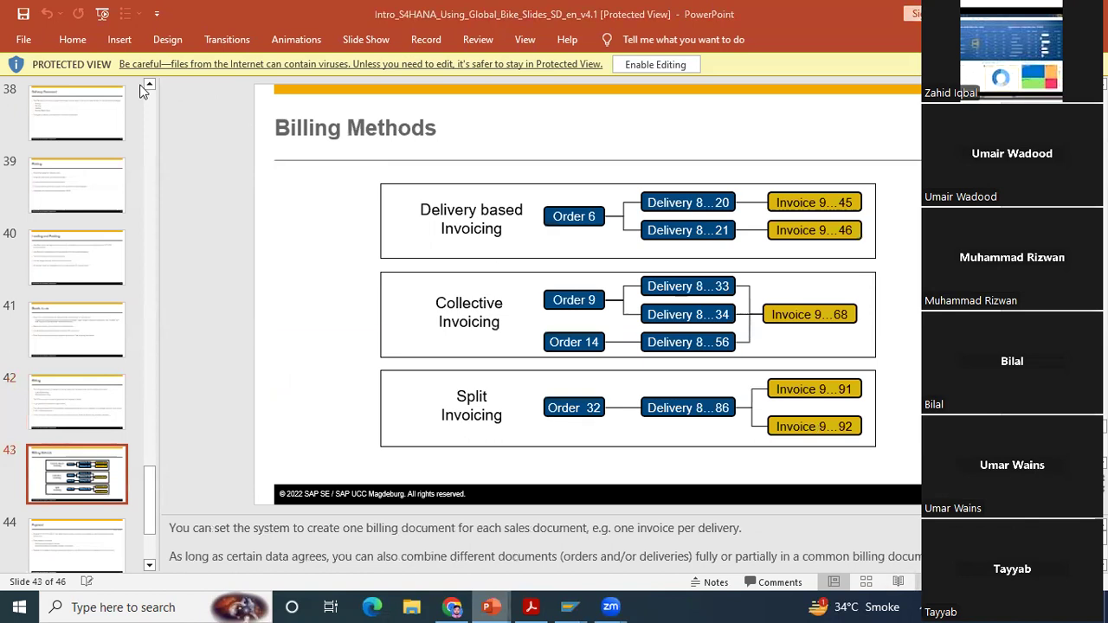
pyautogui.hotkey('shift', 'F5')
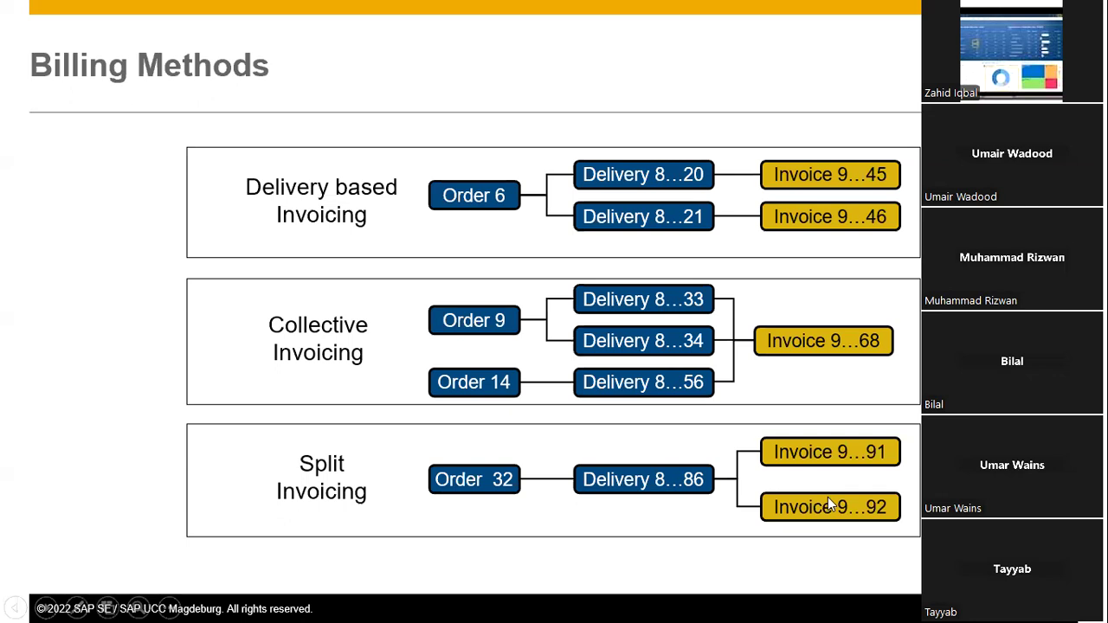
pyautogui.click(570, 122)
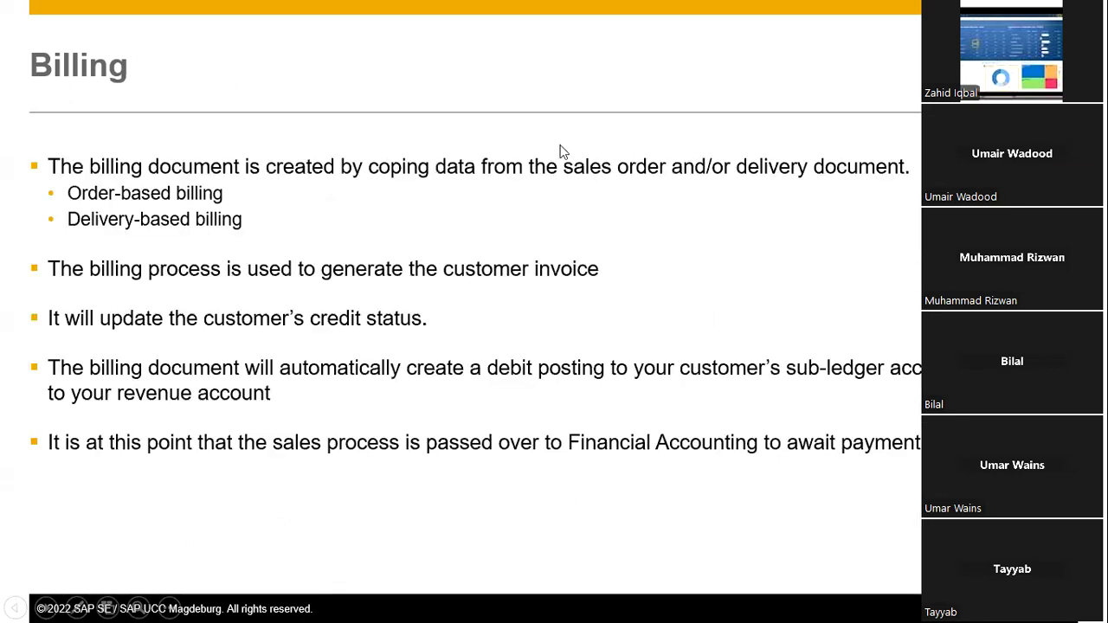
pyautogui.press('Escape')
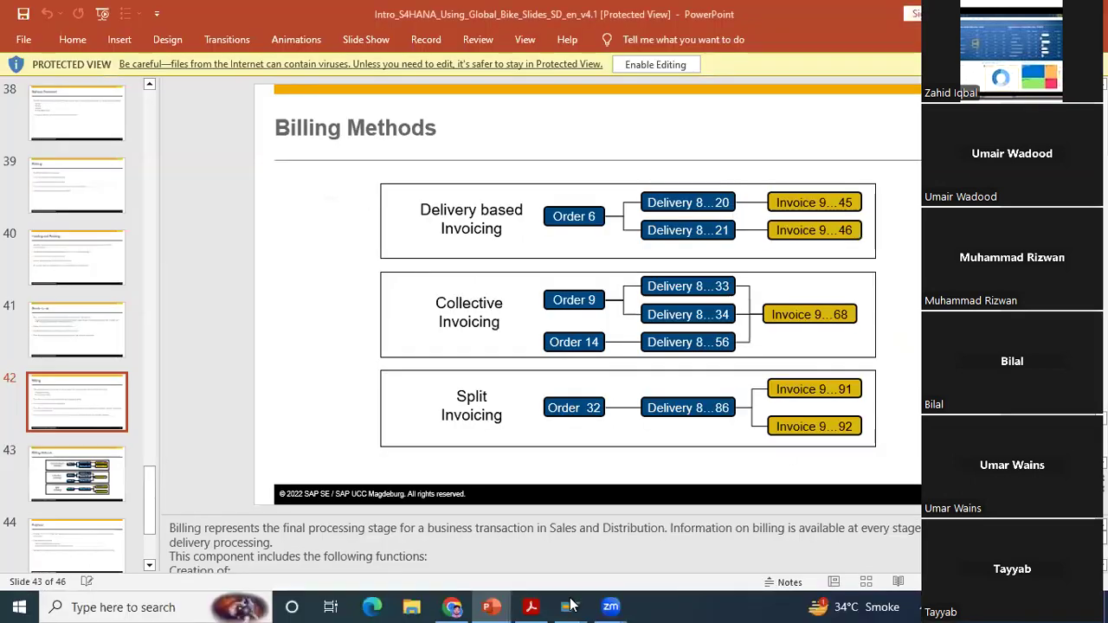
# Step: Return to SAP, reopen Process Billing Due List (VF04) and display the billing list for sales organization UE00 without a sold-to party
pyautogui.click(570, 607)
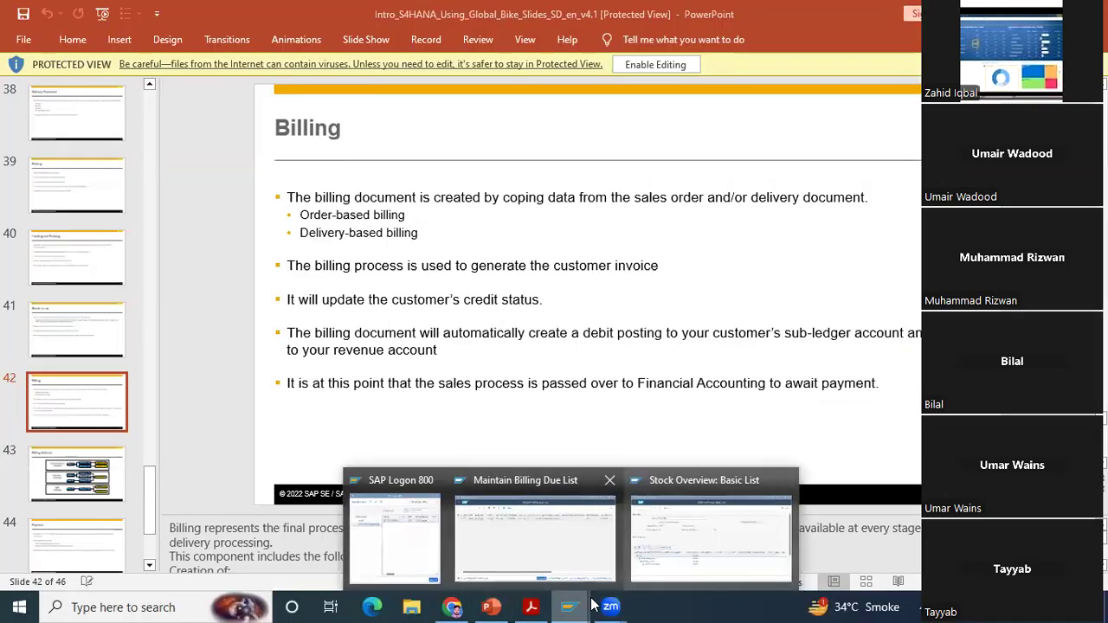
pyautogui.click(535, 537)
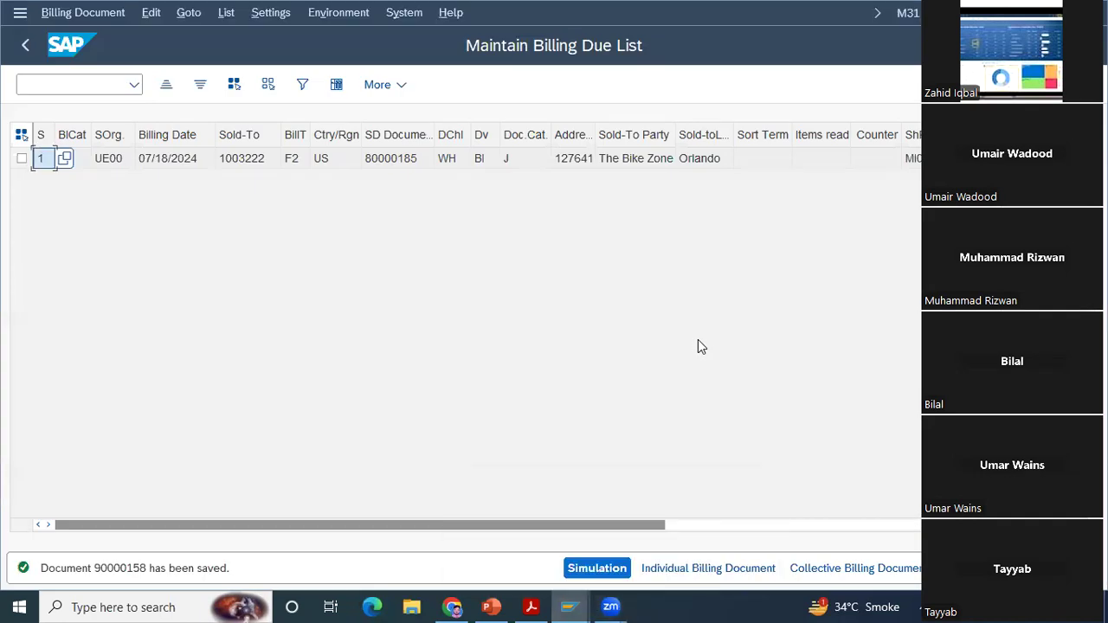
pyautogui.click(27, 46)
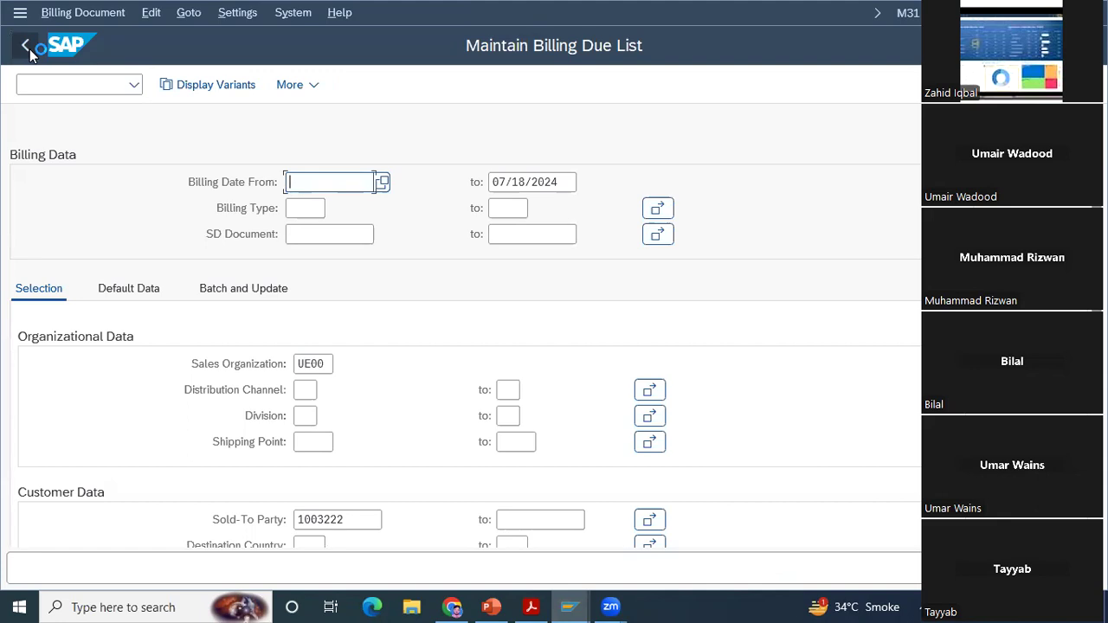
pyautogui.click(27, 47)
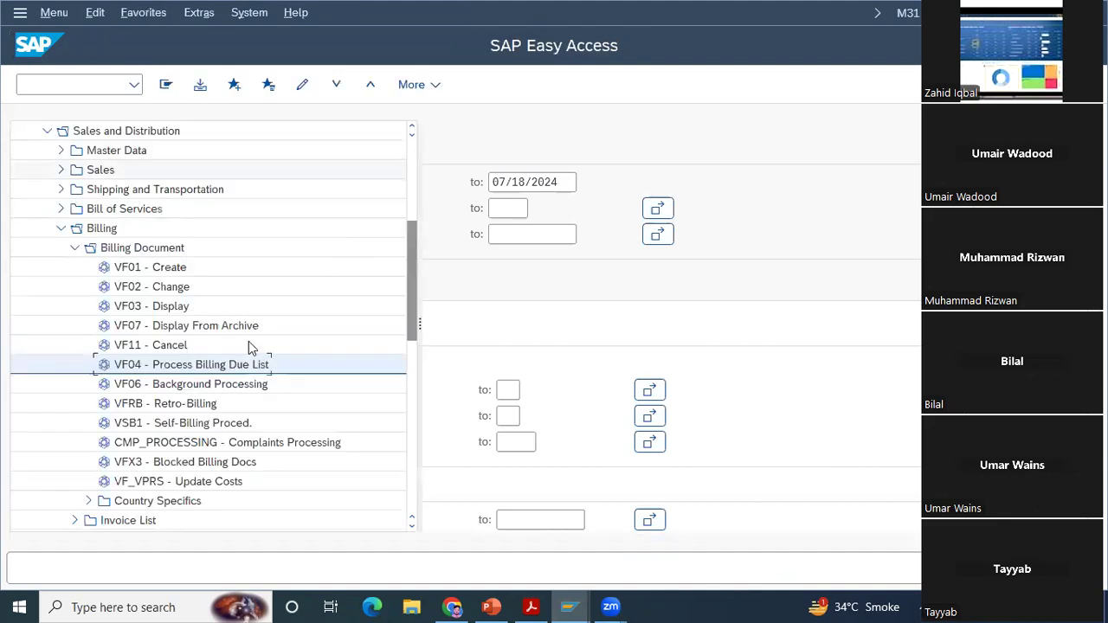
pyautogui.doubleClick(147, 364)
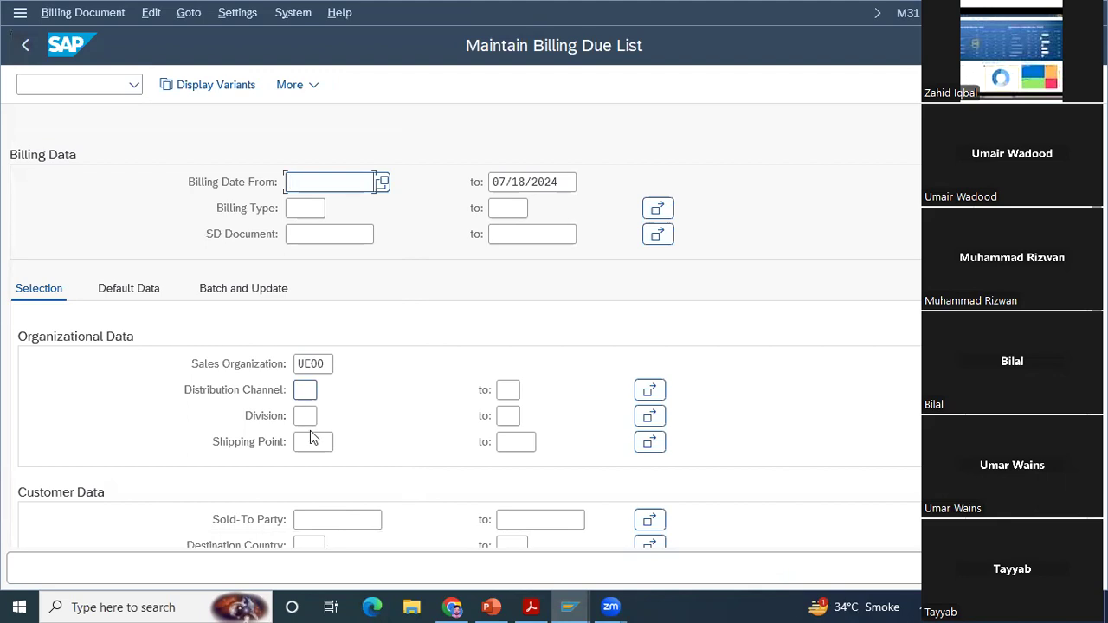
pyautogui.press('F8')
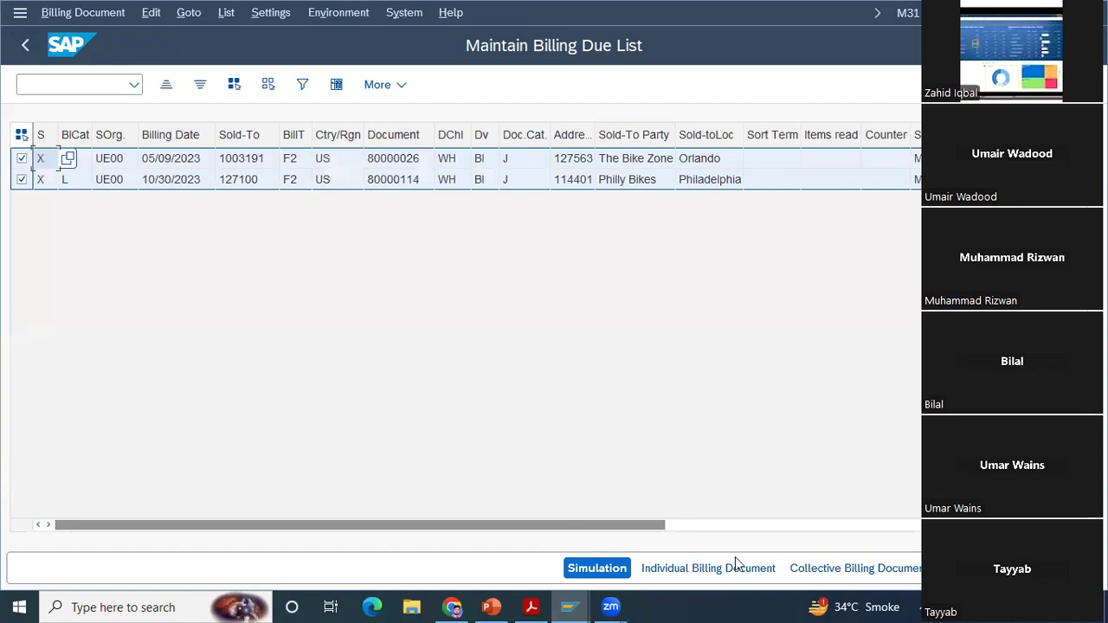
# Step: Run collective billing for the due Bike Zone and Philly Bikes deliveries and dismiss the printer errors
pyautogui.click(873, 569)
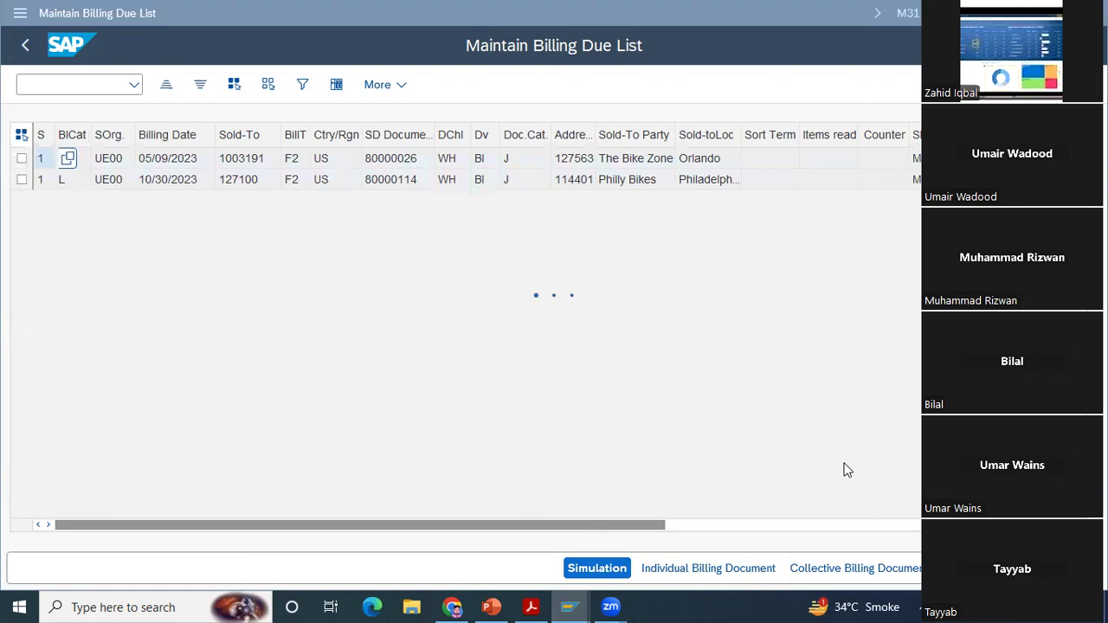
pyautogui.click(635, 362)
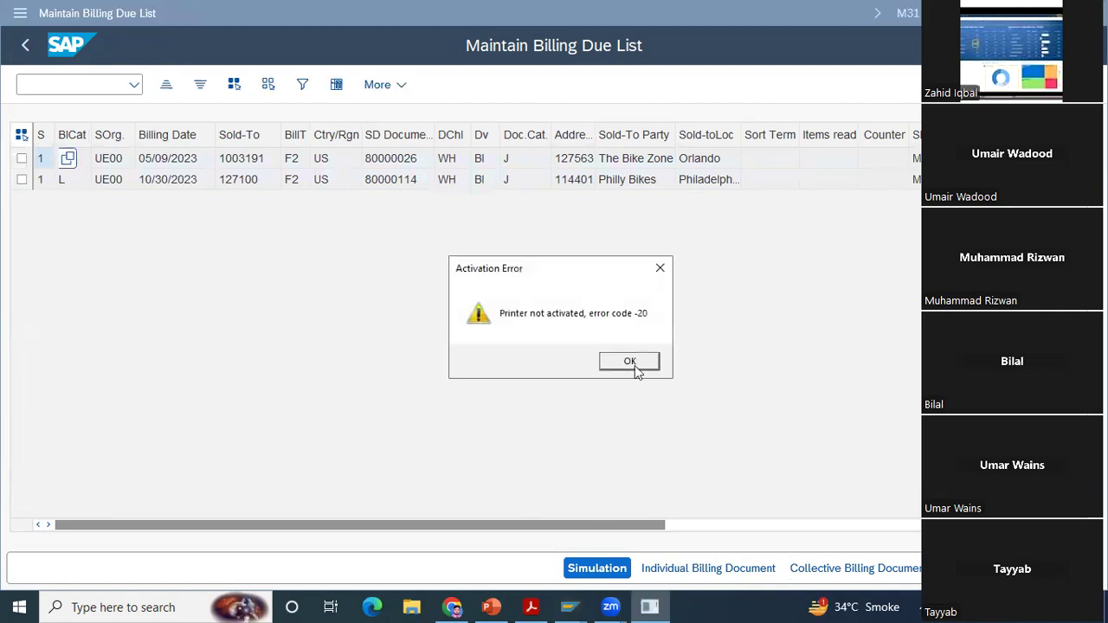
pyautogui.click(631, 364)
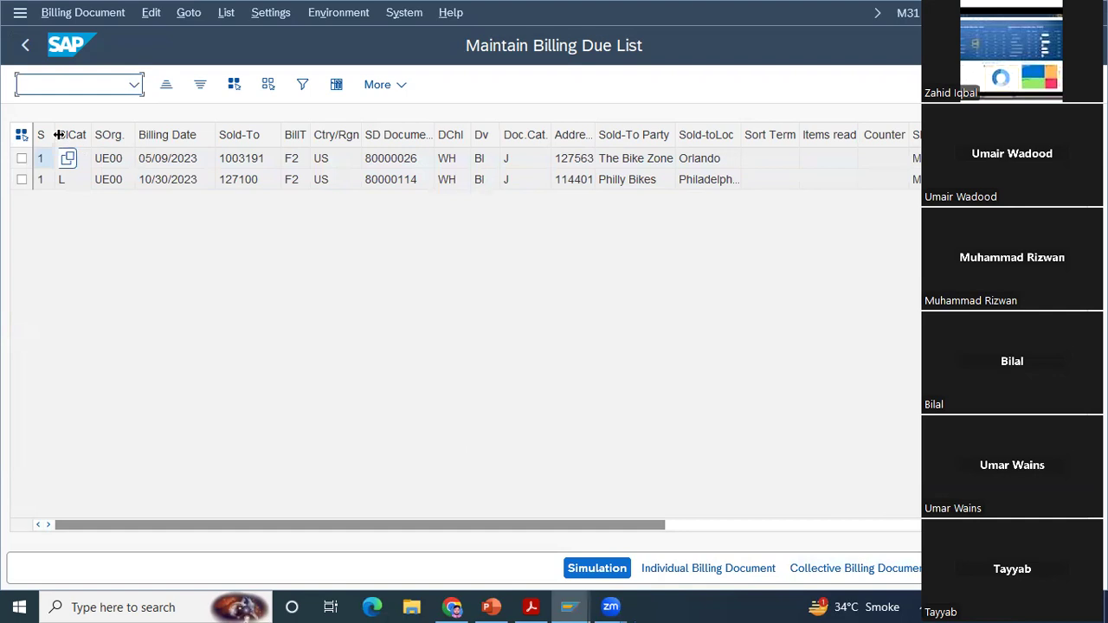
# Step: Select both billed entries and try to create a collective billing document from them again
pyautogui.click(21, 134)
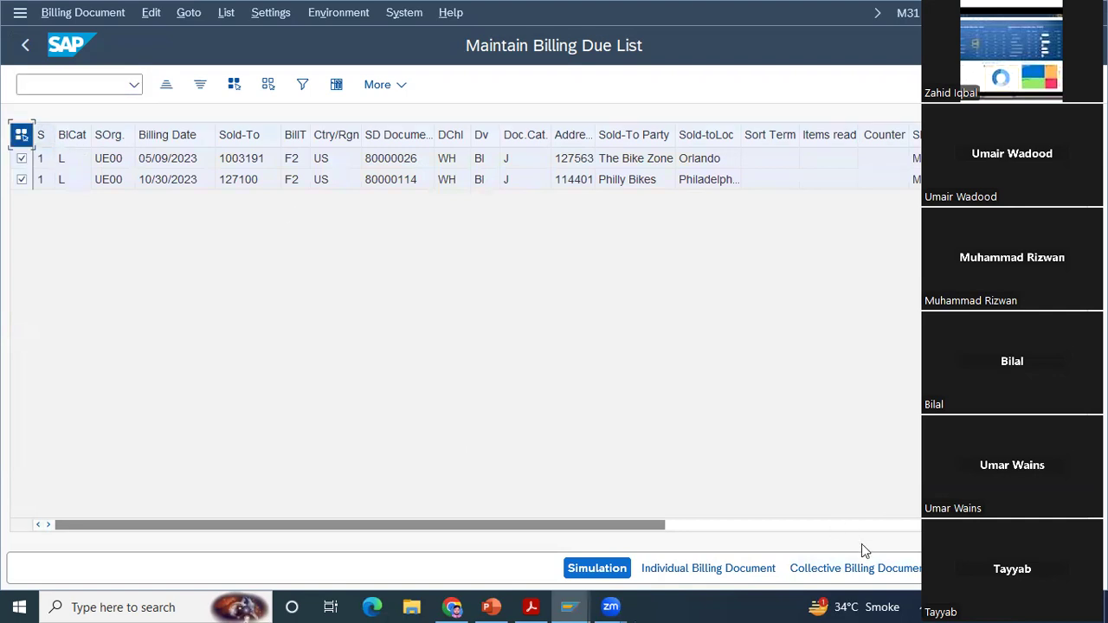
pyautogui.click(870, 570)
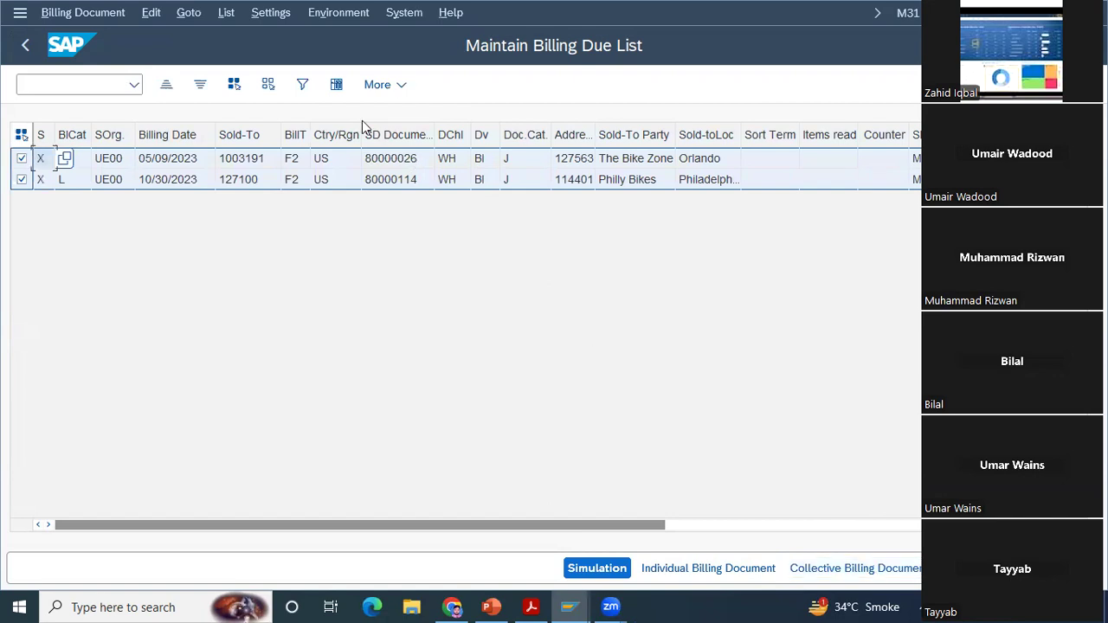
pyautogui.press('Right')
pyautogui.press('Right')
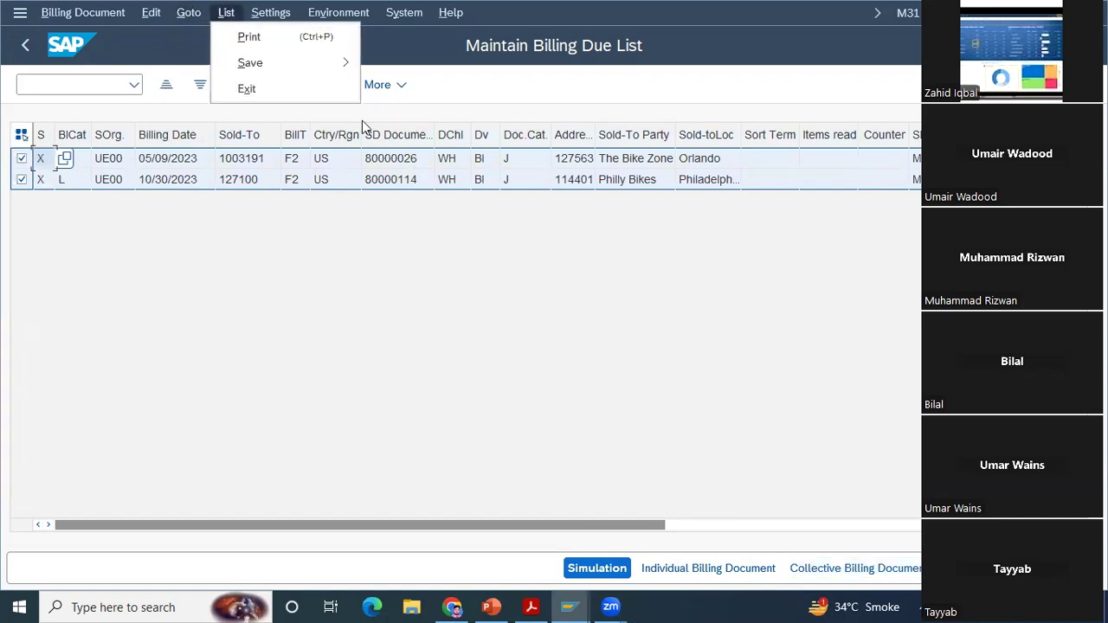
pyautogui.click(150, 15)
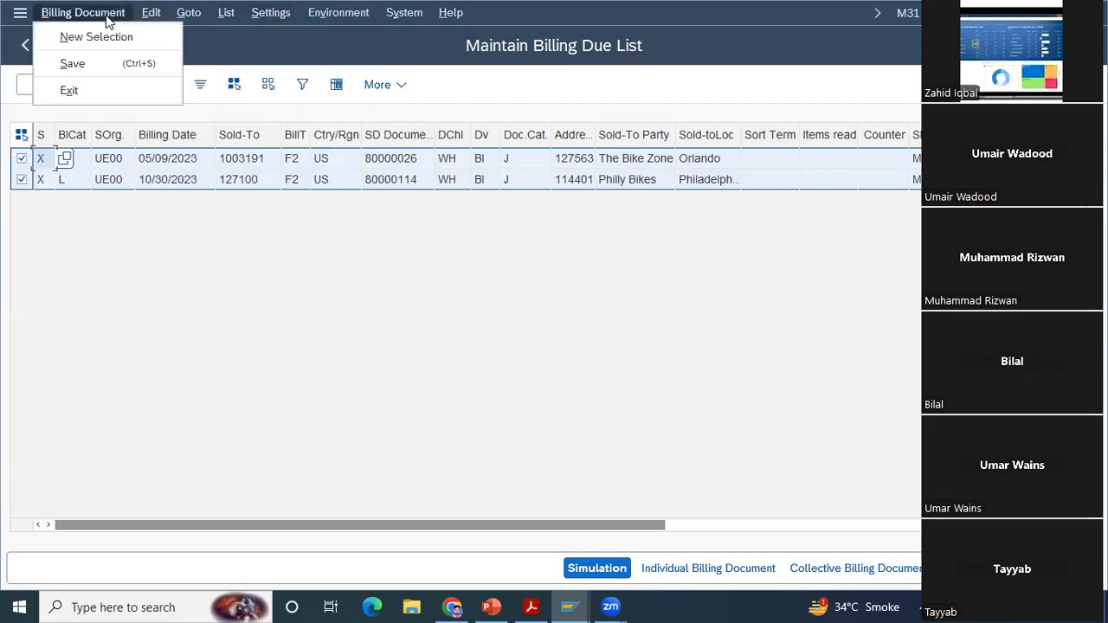
pyautogui.press('Right')
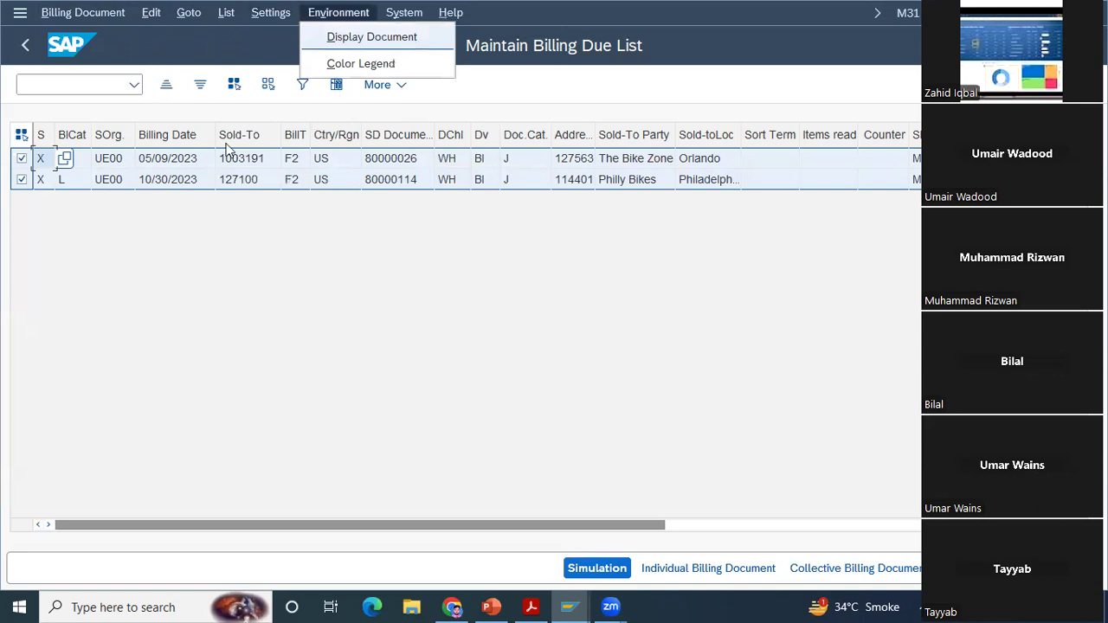
# Step: Redisplay the billing list for UE00 to check for remaining due items, and return to SAP Easy Access
pyautogui.click(29, 46)
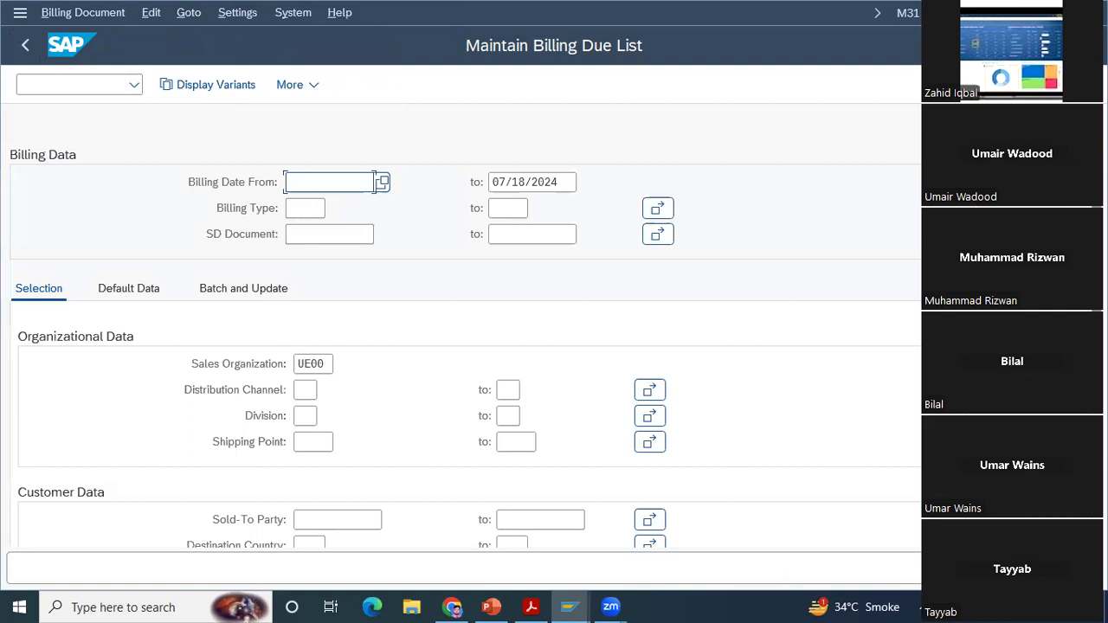
pyautogui.press('F8')
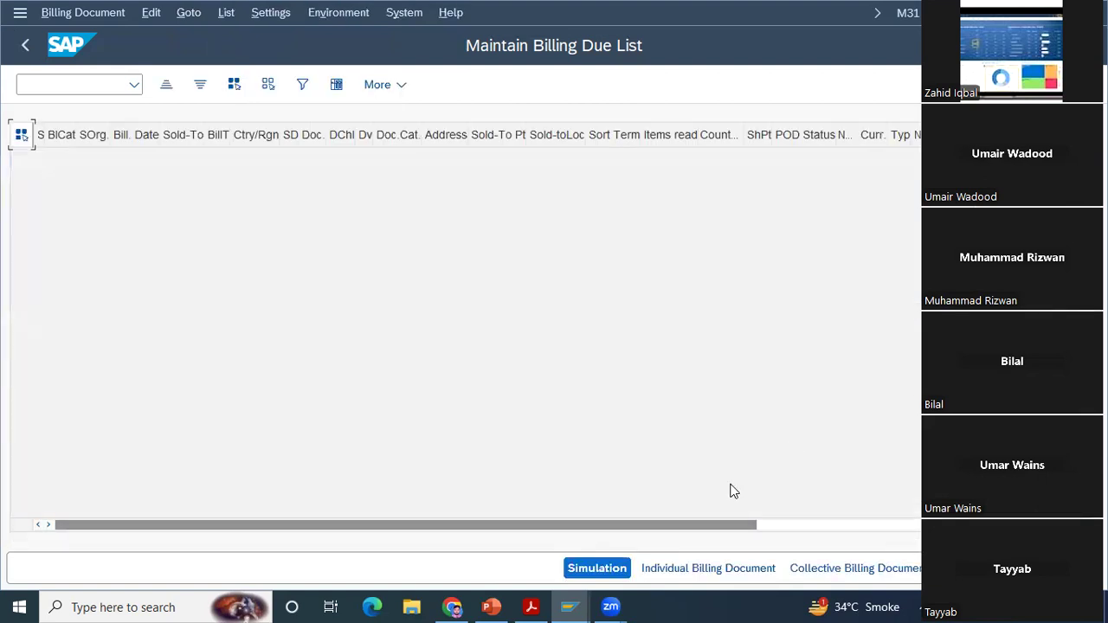
pyautogui.click(29, 45)
pyautogui.click(28, 44)
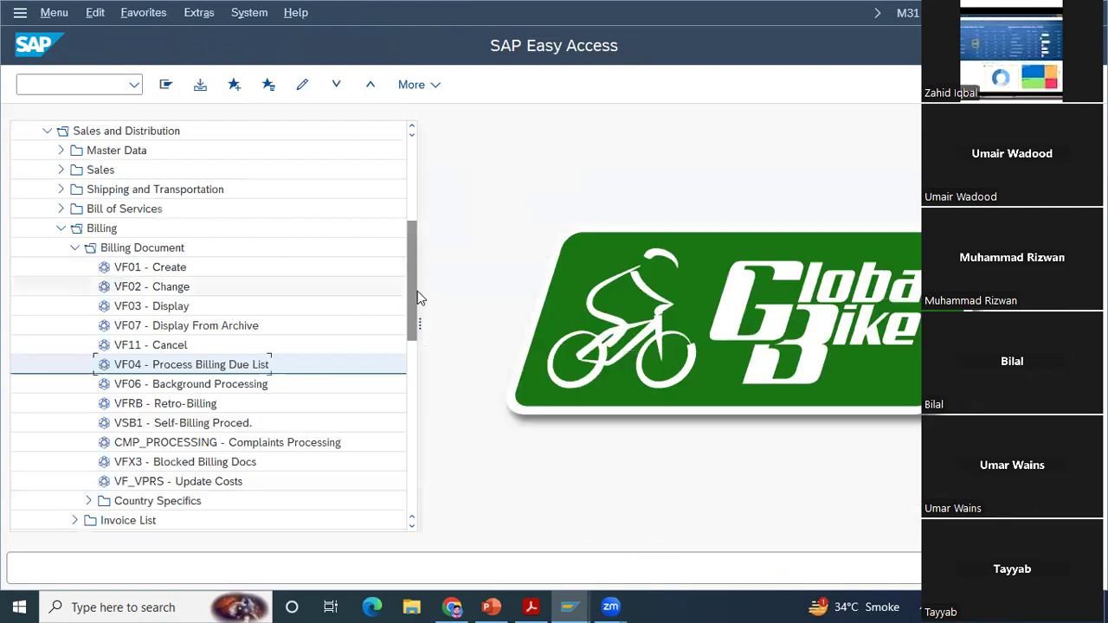
# Step: Open the Display Billing Documents transaction (VF03) and bring up the list of possible billing documents
pyautogui.click(166, 308)
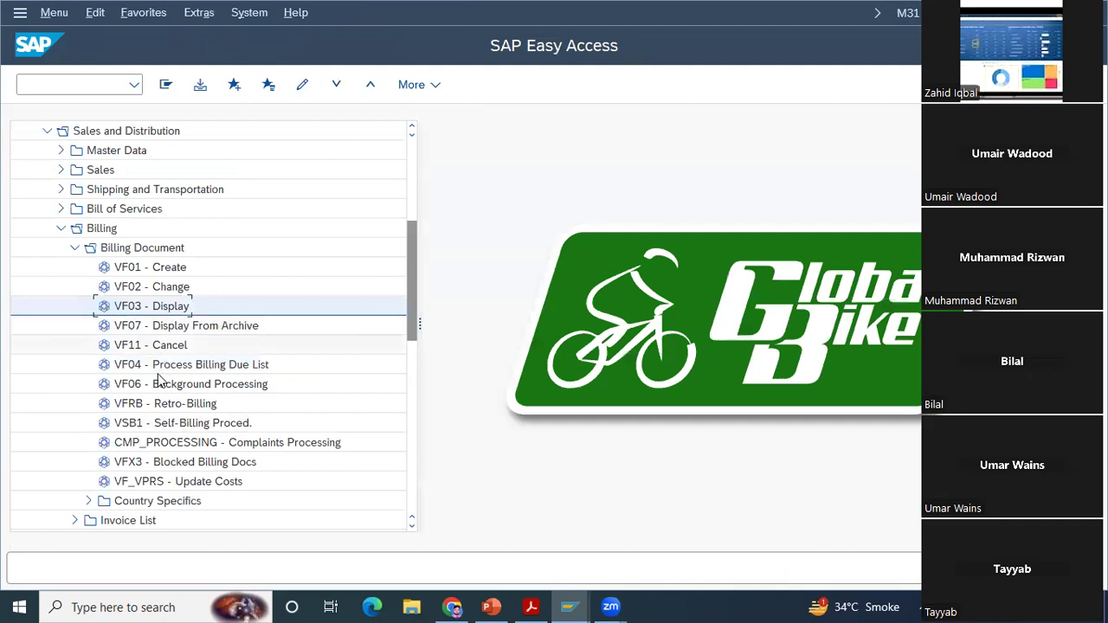
pyautogui.doubleClick(147, 311)
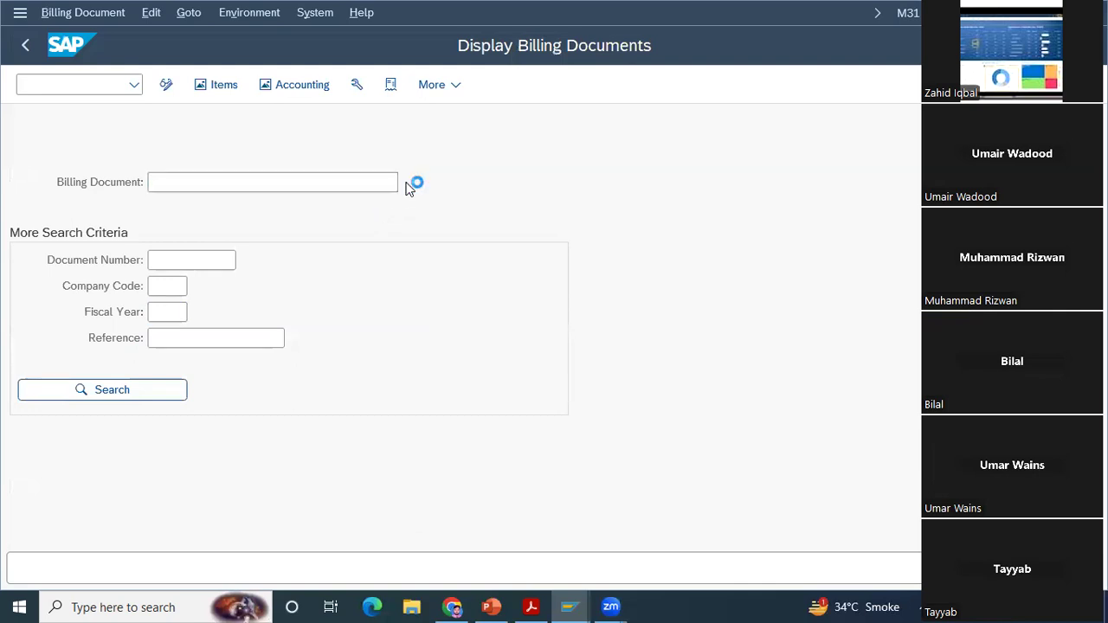
pyautogui.click(406, 184)
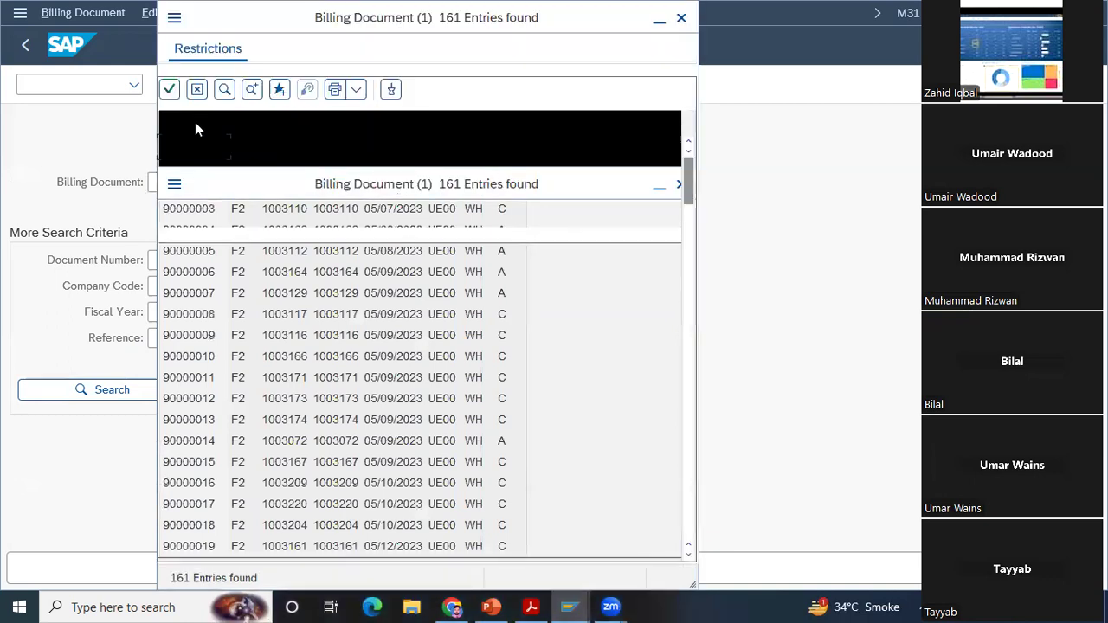
# Step: Sort the billing documents by document number in descending order and select the first entry
pyautogui.click(198, 126)
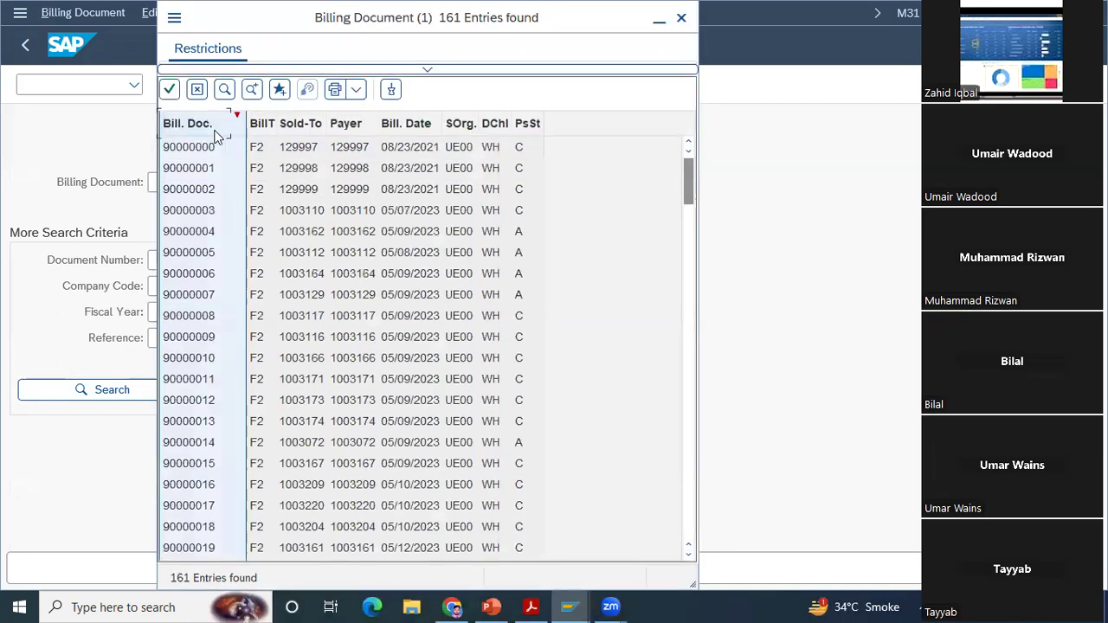
pyautogui.click(216, 132)
pyautogui.click(212, 152)
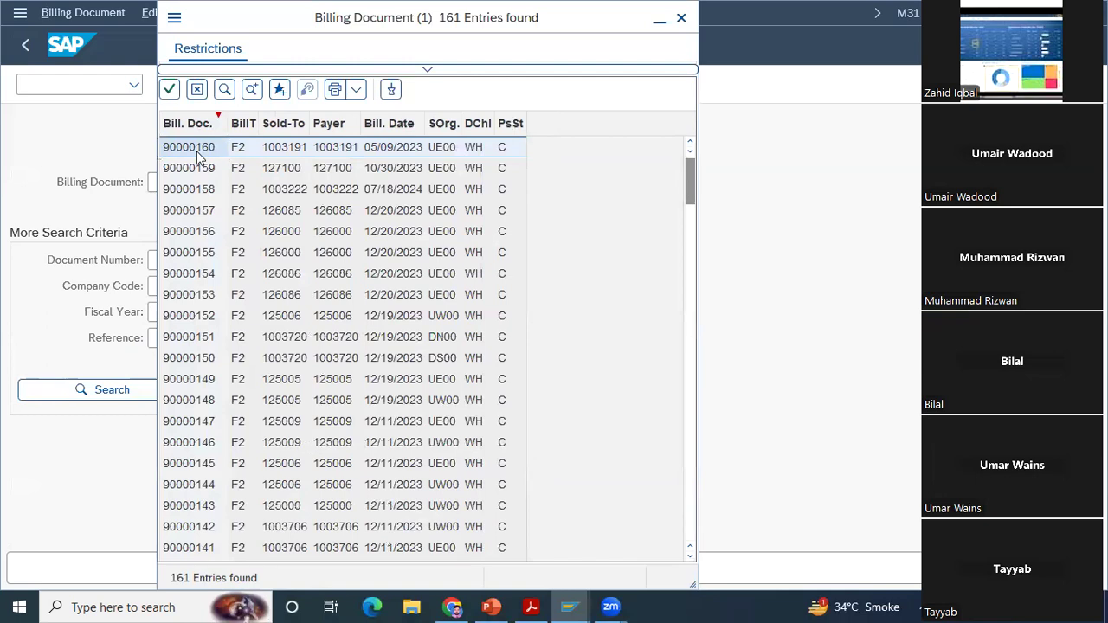
# Step: Display the overview of the billing document selected at the top of the list, and return to SAP Easy Access
pyautogui.doubleClick(197, 151)
pyautogui.write('90000160')
pyautogui.press('Return')
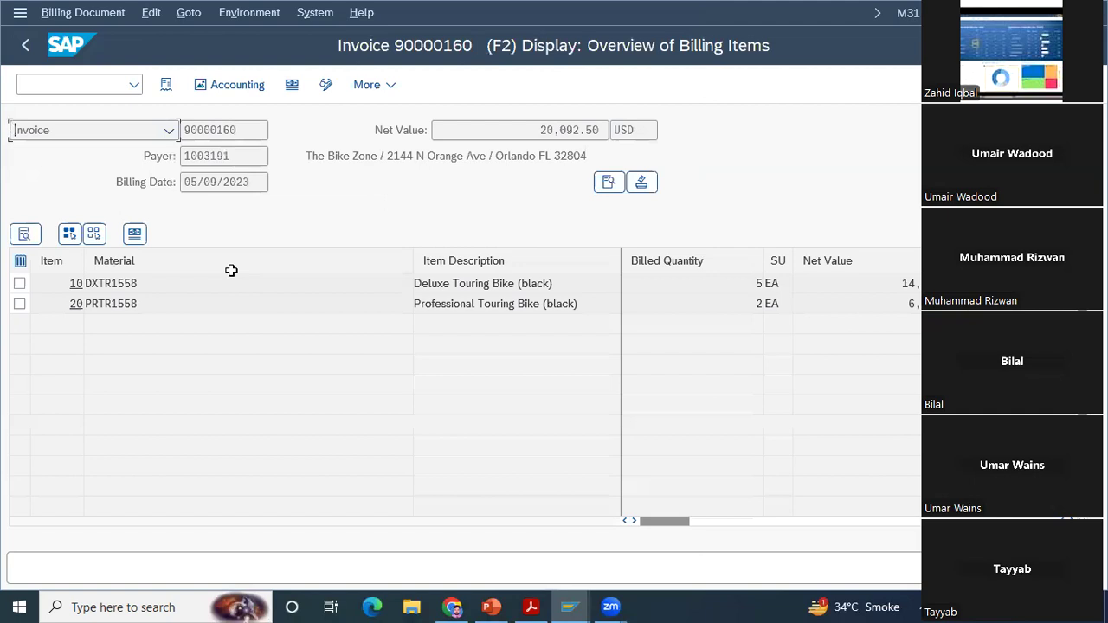
pyautogui.press('F3')
pyautogui.press('F3')
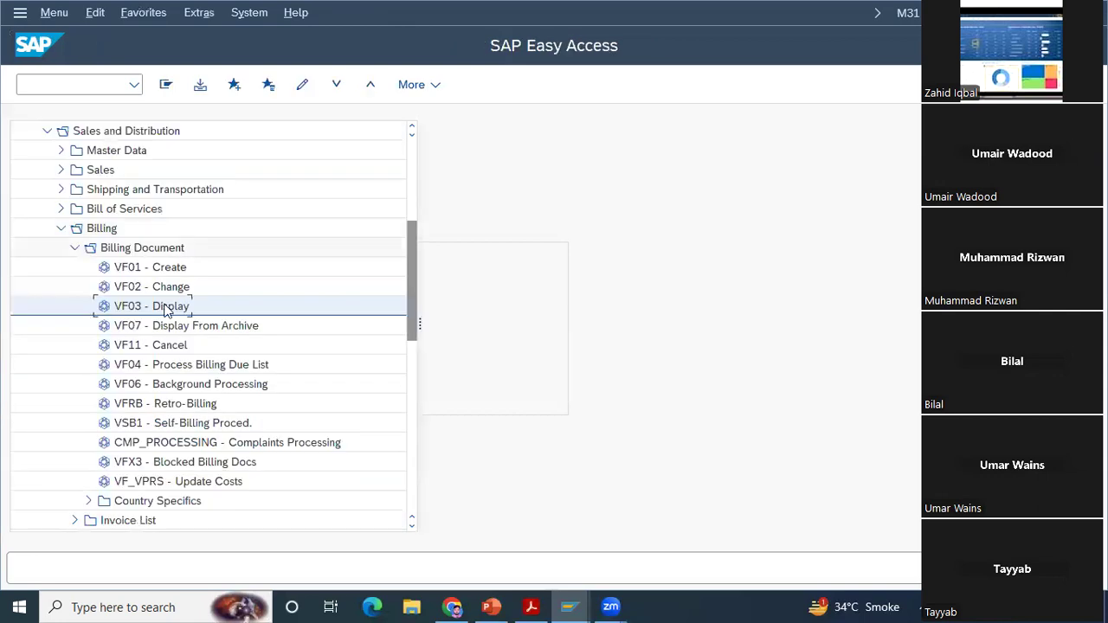
# Step: Open Process Billing Due List (VF04), clear the sales organization, and display the billing list without that restriction
pyautogui.doubleClick(162, 367)
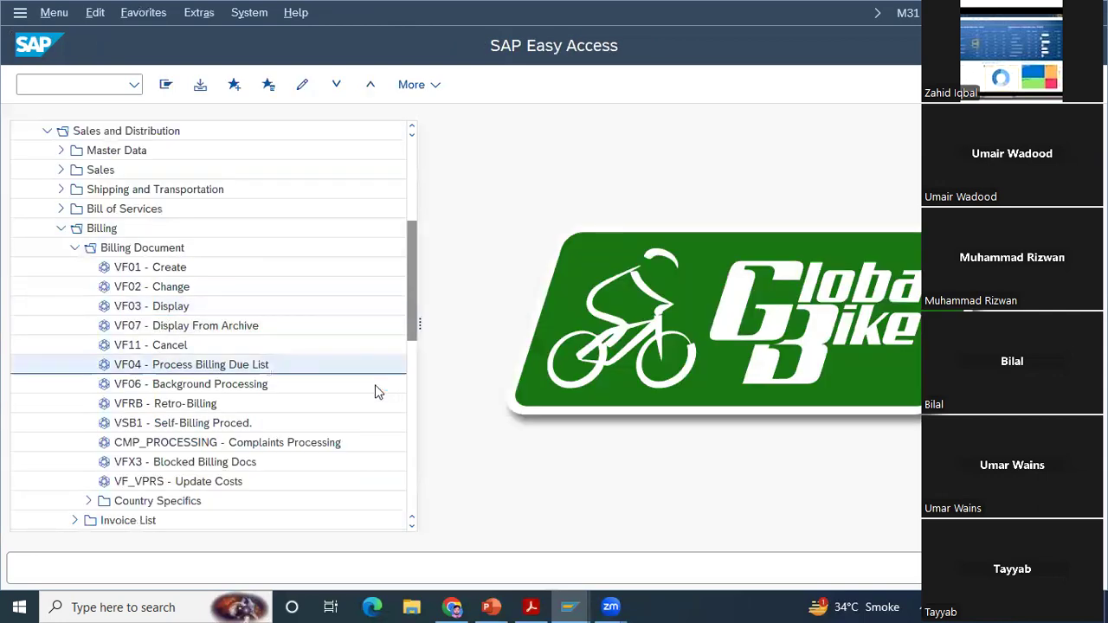
pyautogui.click(327, 363)
pyautogui.press('BackSpace')
pyautogui.press('BackSpace')
pyautogui.press('BackSpace')
pyautogui.press('BackSpace')
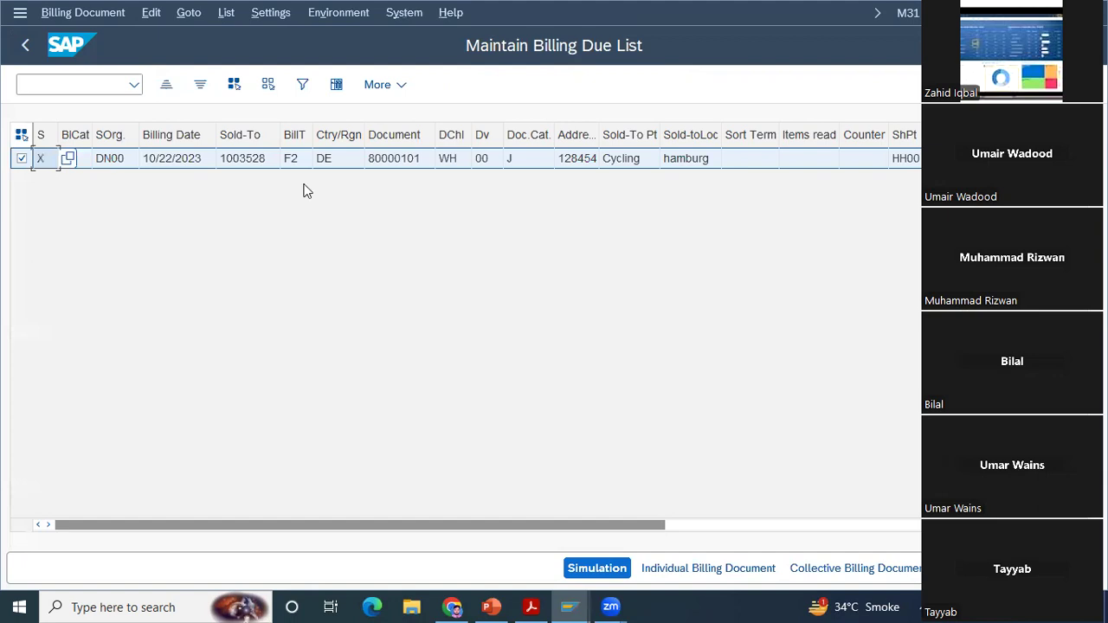
# Step: Return to the selection screen, display the unrestricted billing list once more, and go back to SAP Easy Access
pyautogui.click(30, 54)
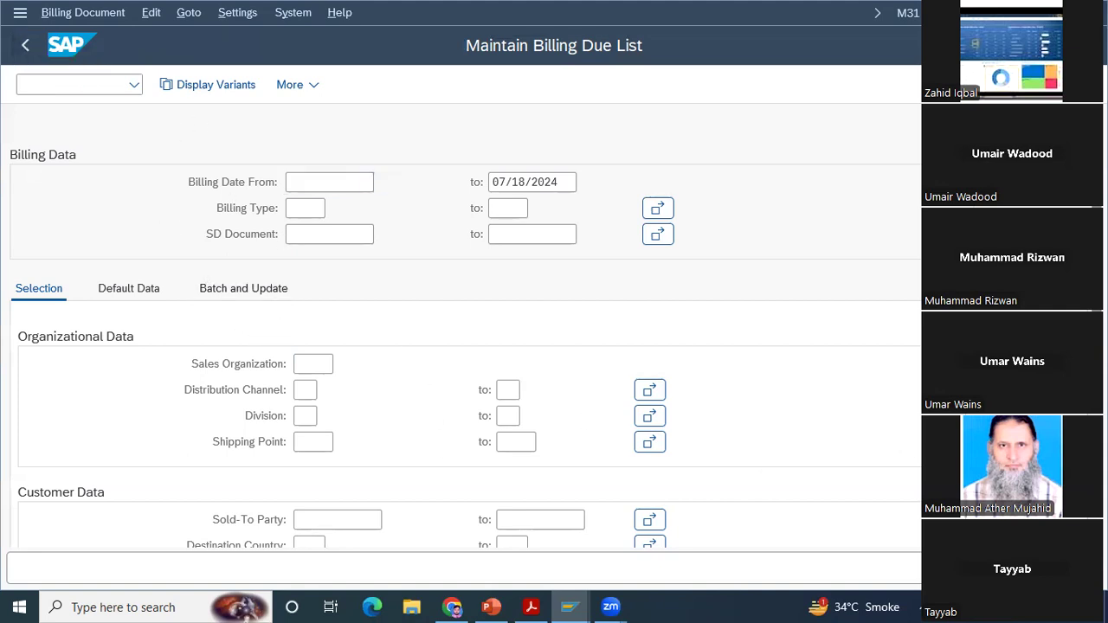
pyautogui.press('F8')
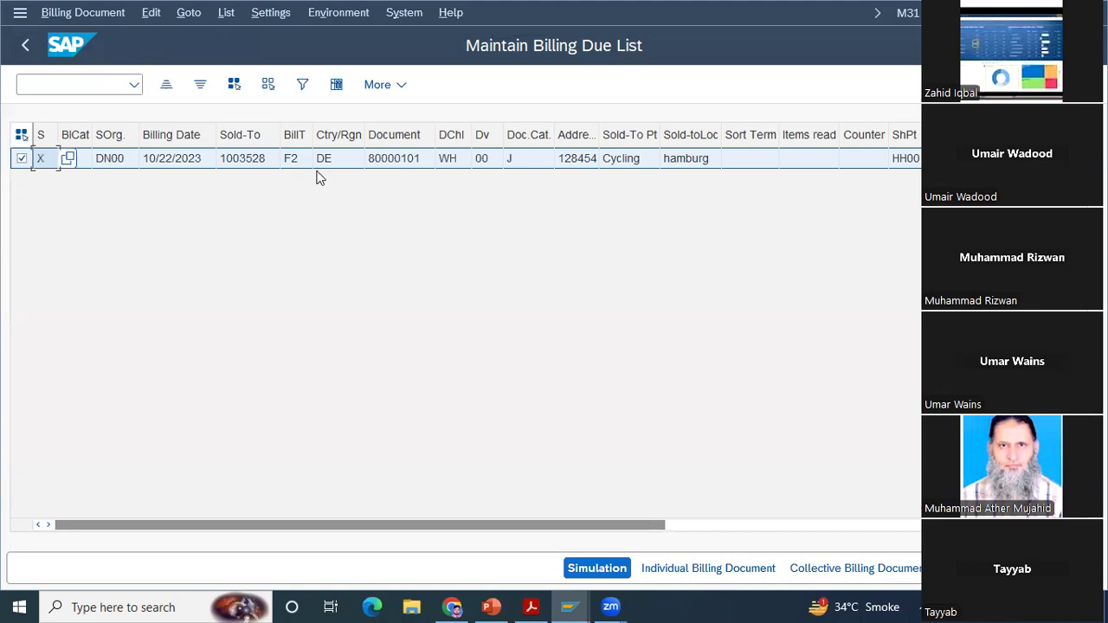
pyautogui.click(28, 46)
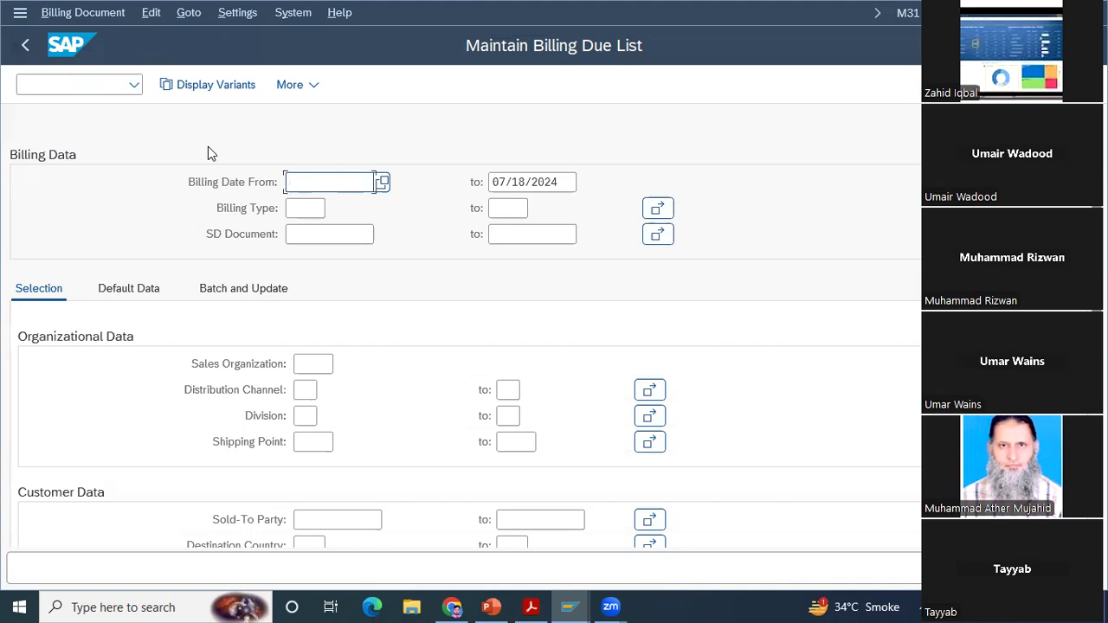
pyautogui.click(25, 49)
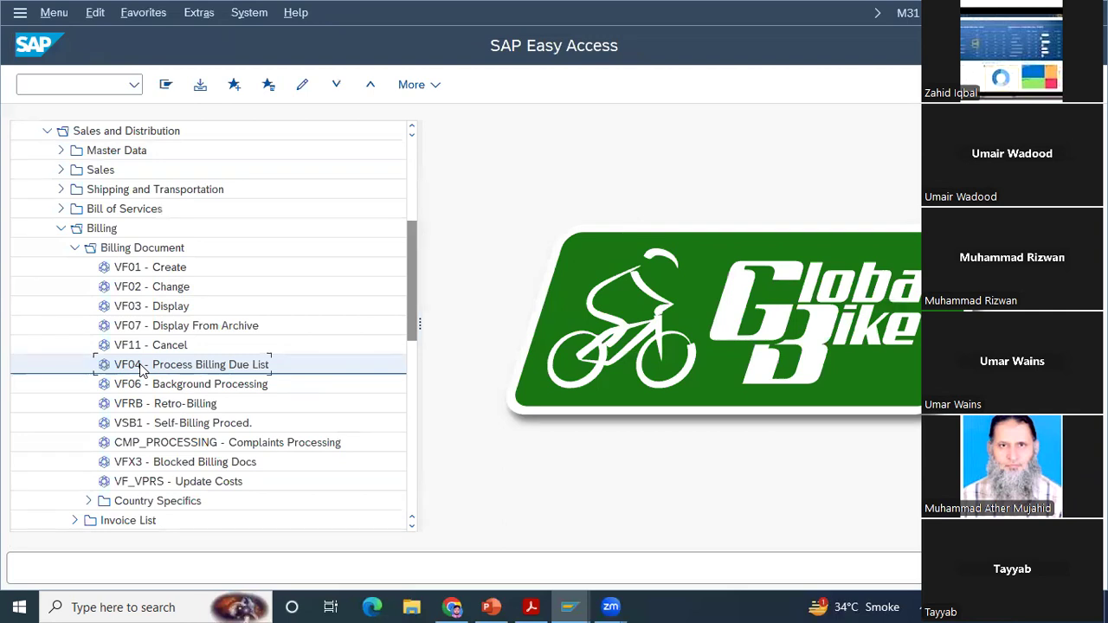
pyautogui.doubleClick(143, 367)
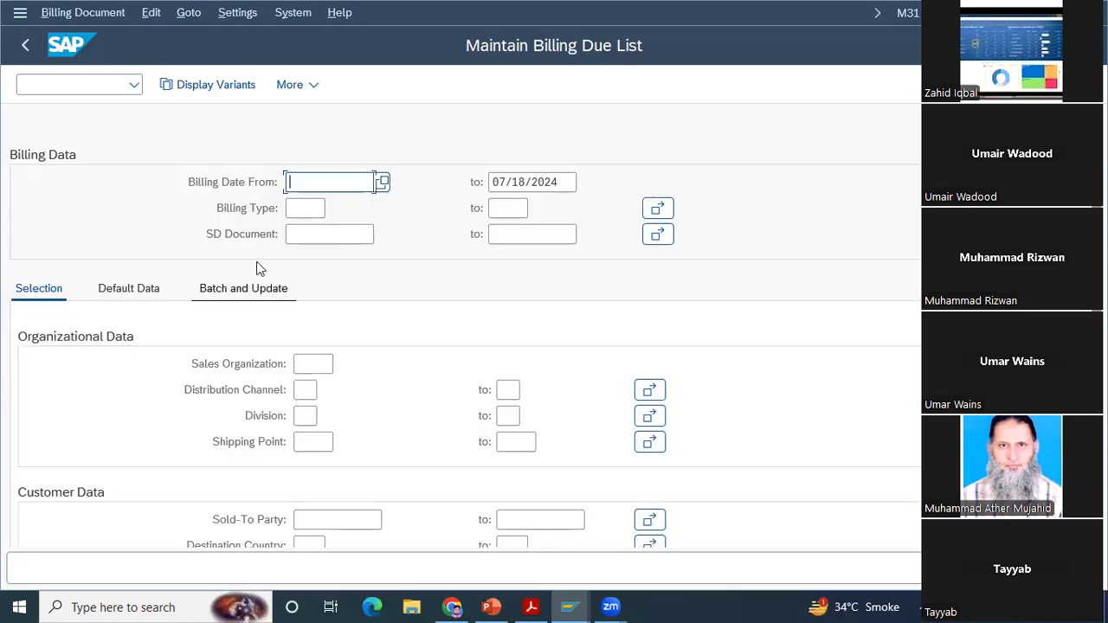
pyautogui.click(24, 47)
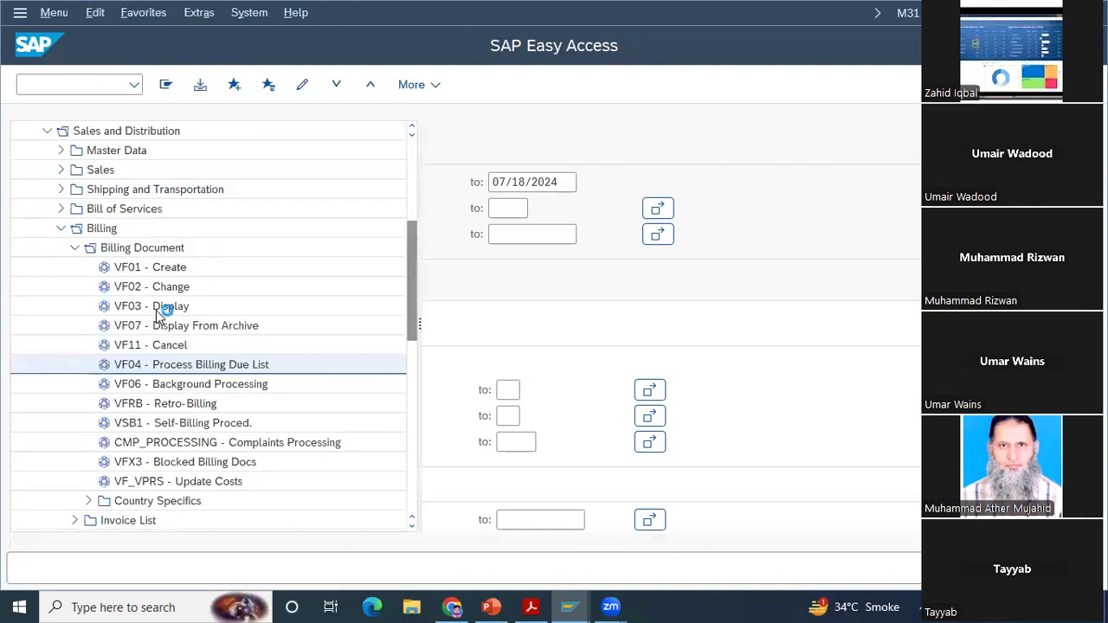
pyautogui.doubleClick(189, 306)
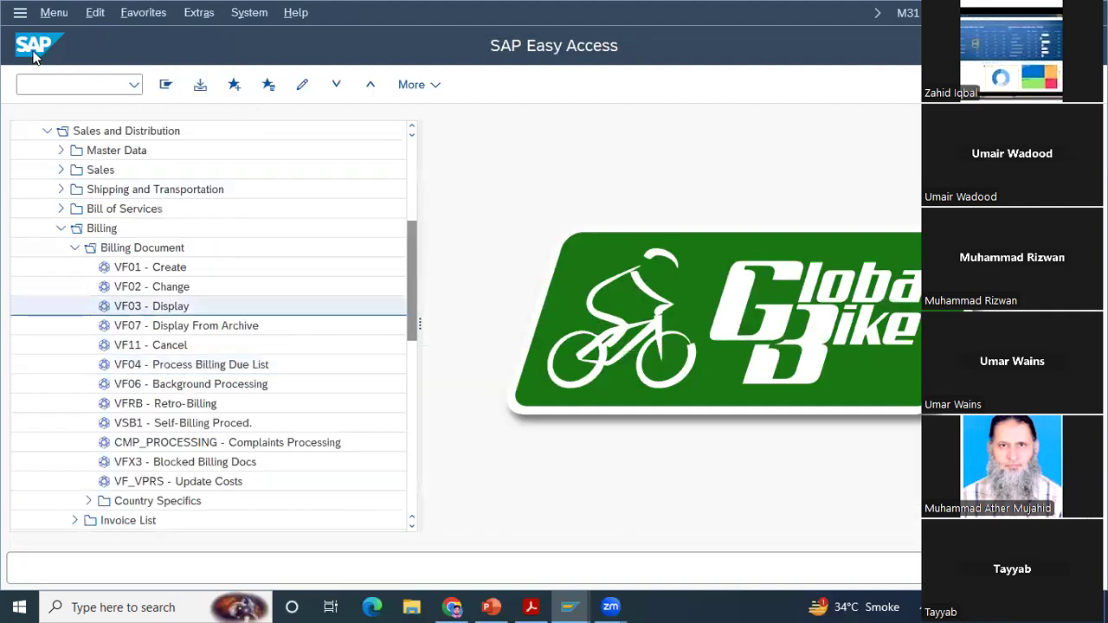
pyautogui.press('F3')
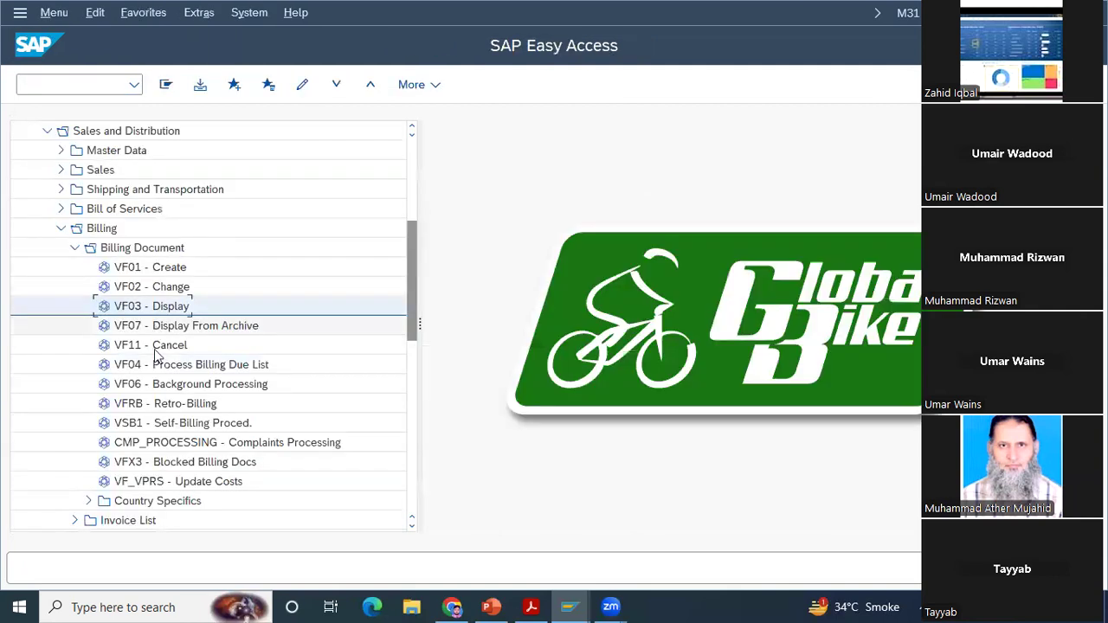
# Step: Reopen the billing due list (VF04) for all sales organizations and examine every column of the listed delivery
pyautogui.click(161, 369)
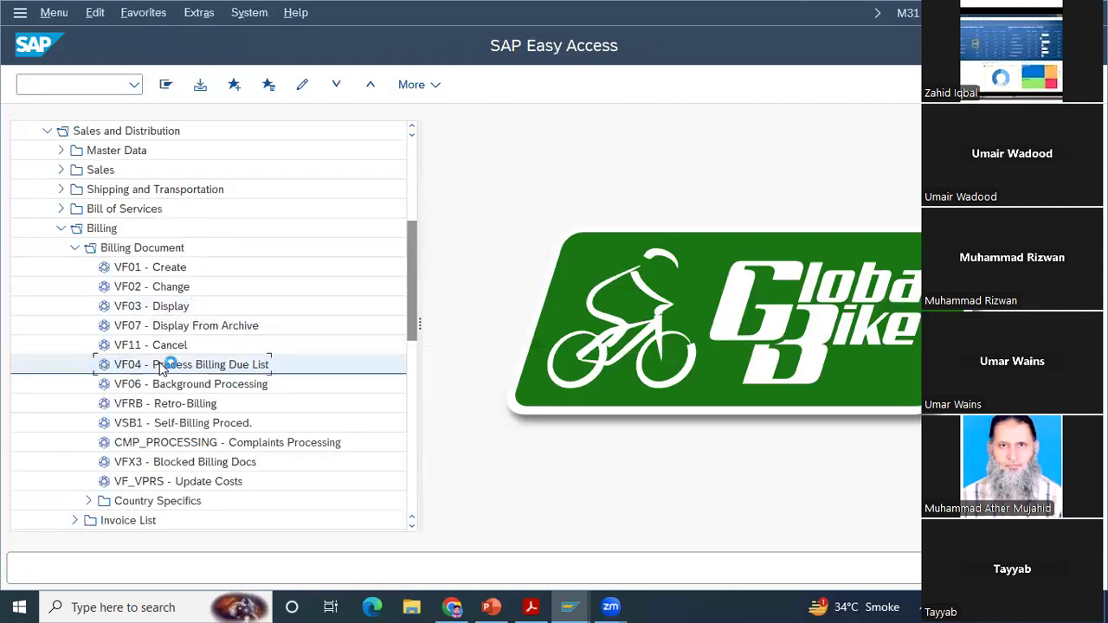
pyautogui.doubleClick(160, 366)
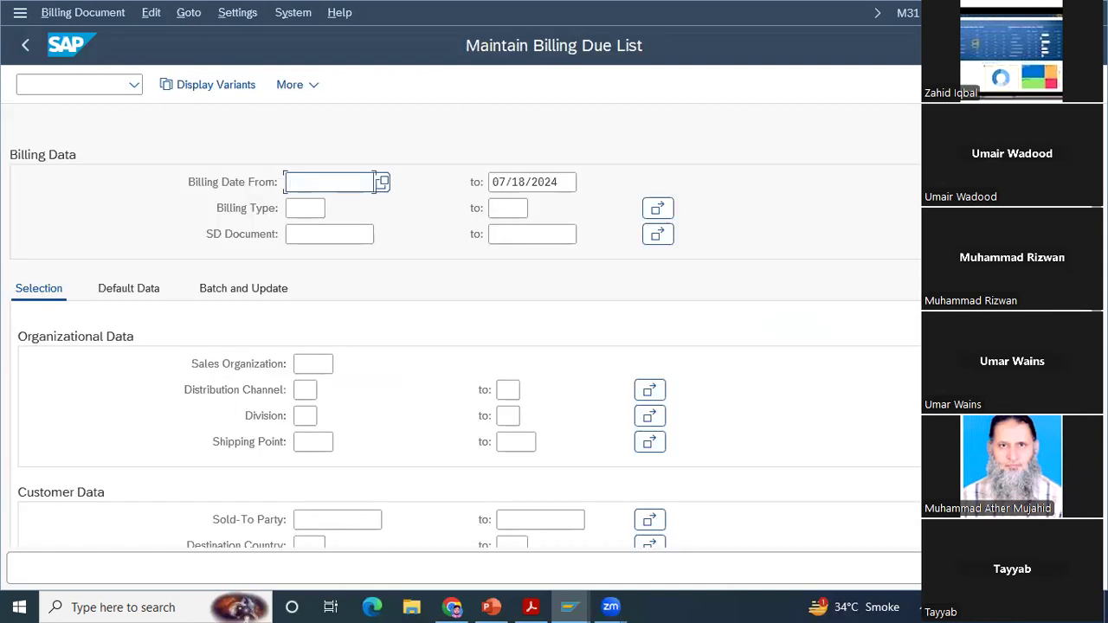
pyautogui.press('F8')
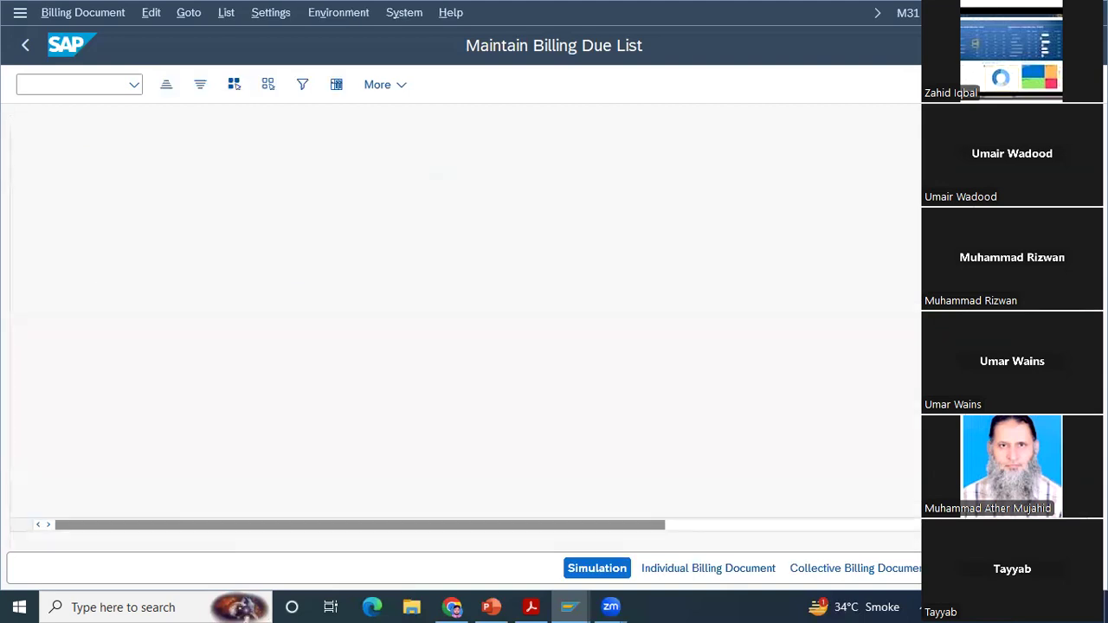
pyautogui.hscroll(5, 346, 259)
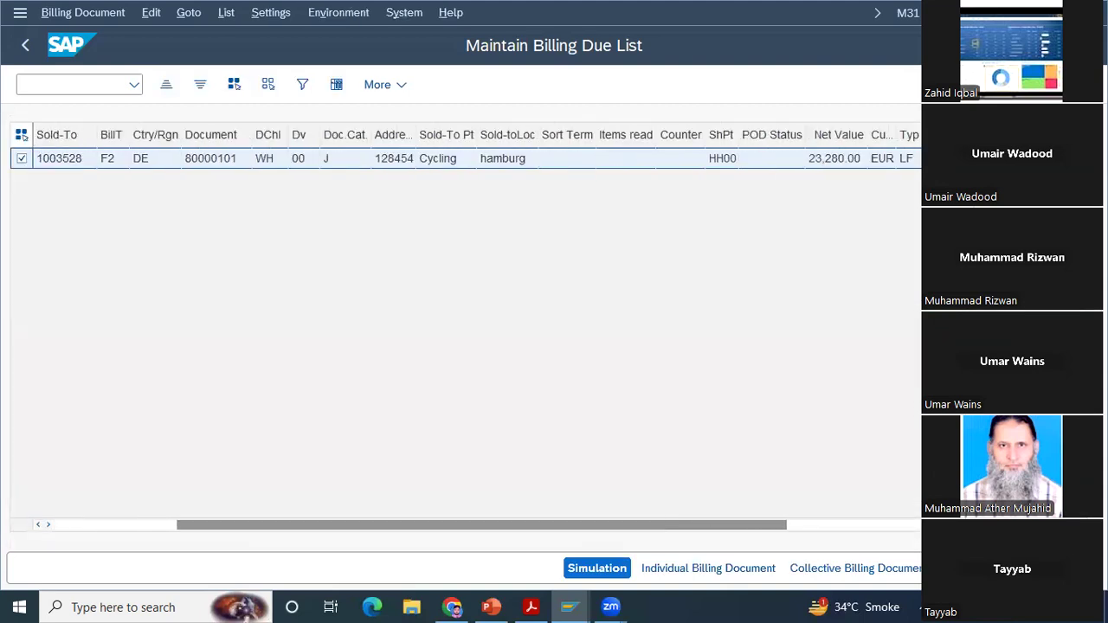
pyautogui.hscroll(5, 70, 158)
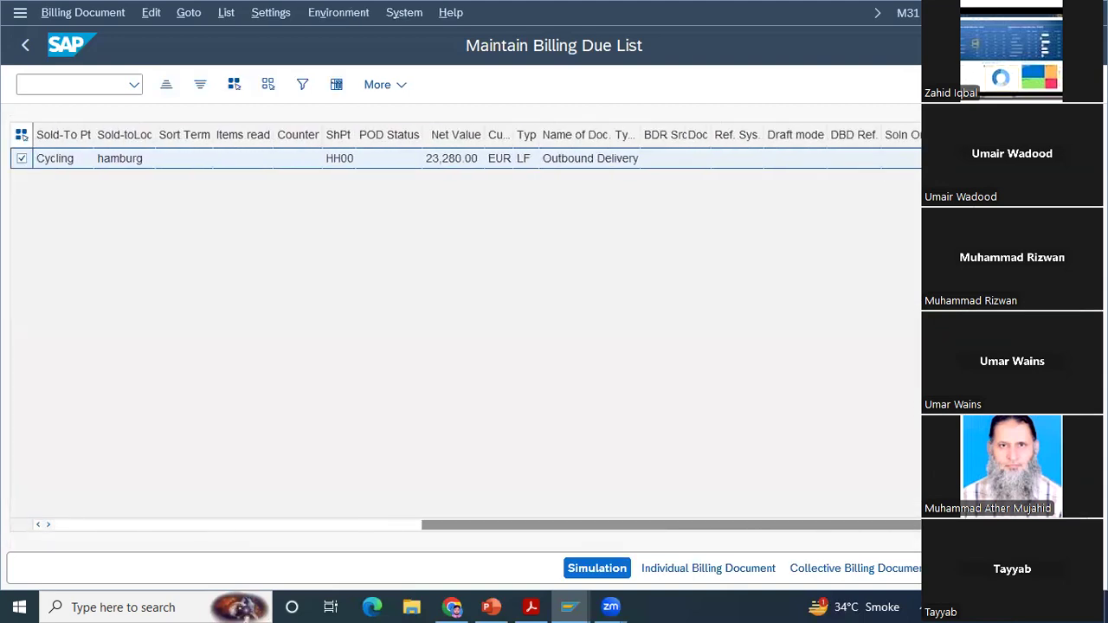
pyautogui.moveTo(718, 527); pyautogui.dragTo(351, 507)
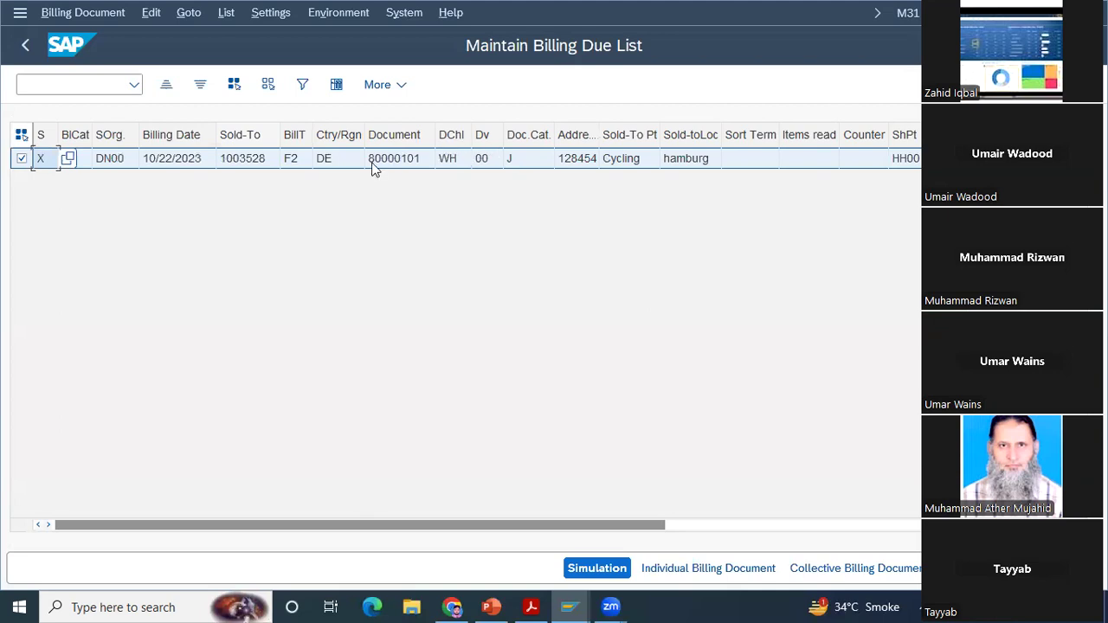
pyautogui.click(27, 48)
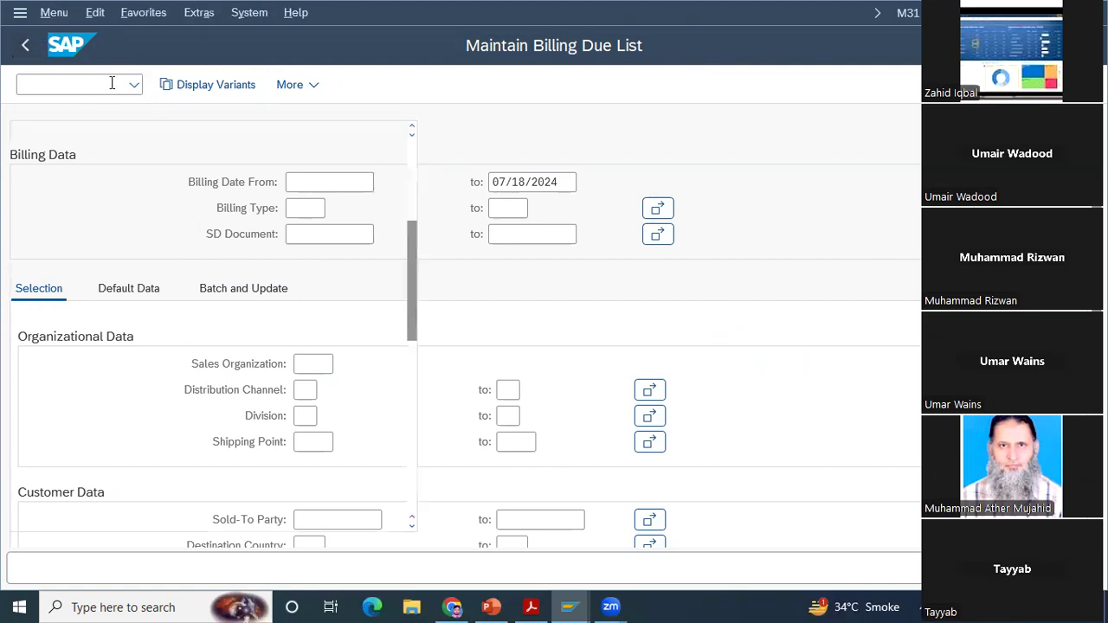
# Step: Open Release Billing Documents for Accounting (VFX3) and search for blocked documents in sales organization UE00
pyautogui.write('vfx3')
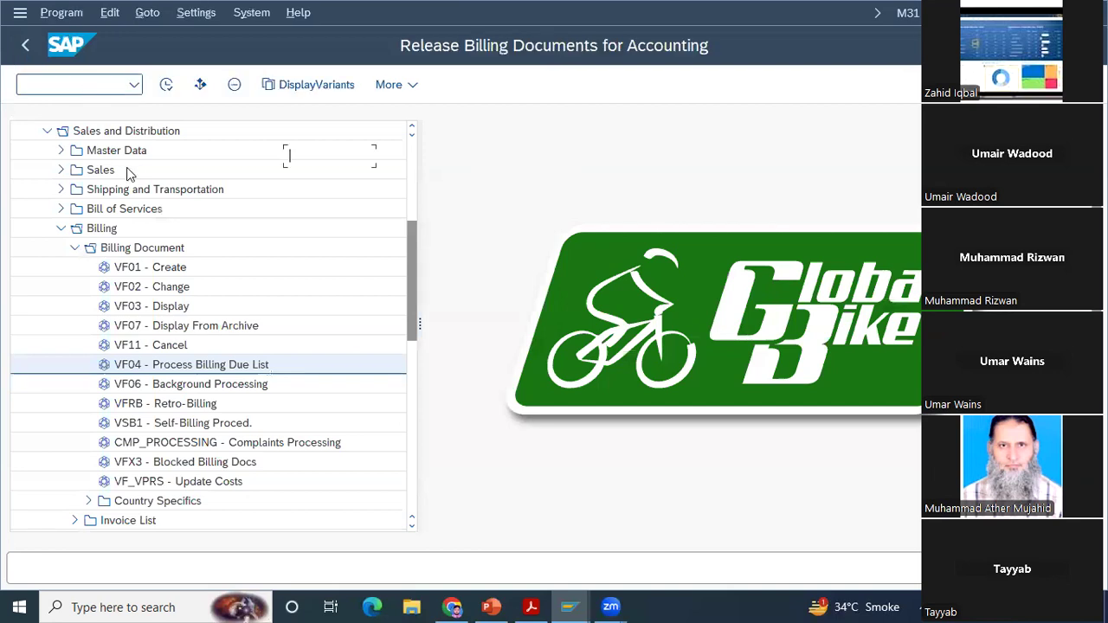
pyautogui.click(297, 235)
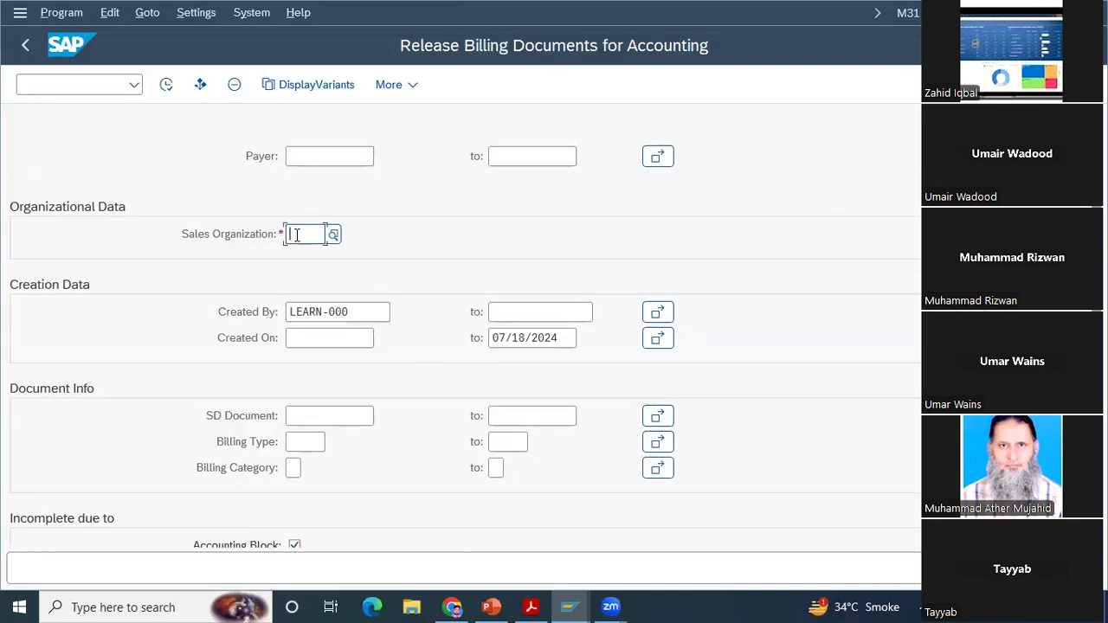
pyautogui.write('UP')
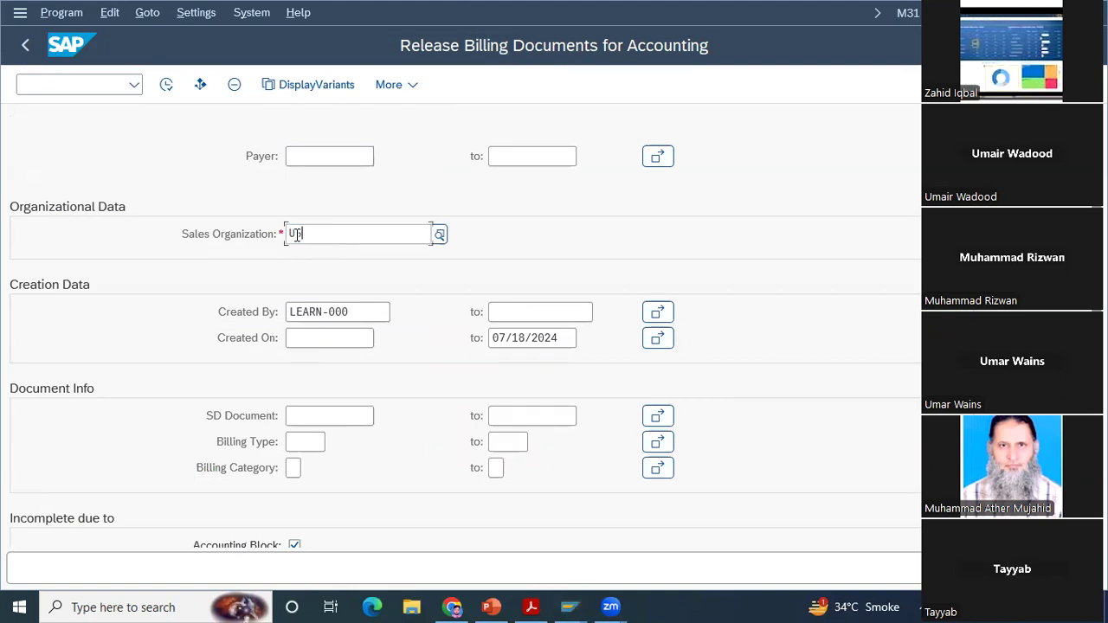
pyautogui.press('Down')
pyautogui.press('Return')
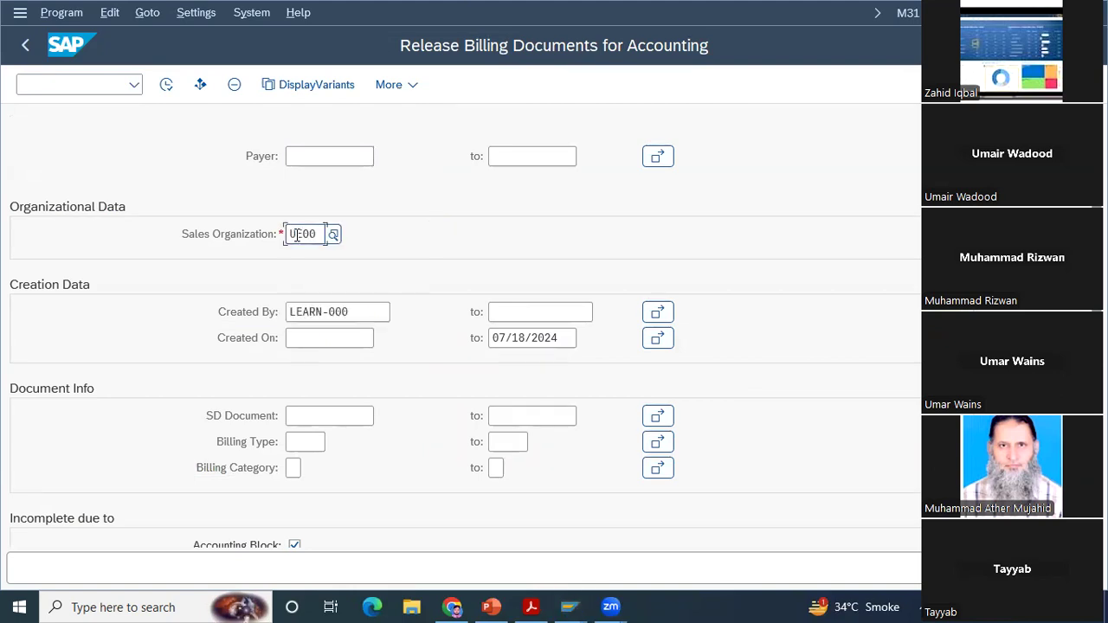
pyautogui.doubleClick(297, 235)
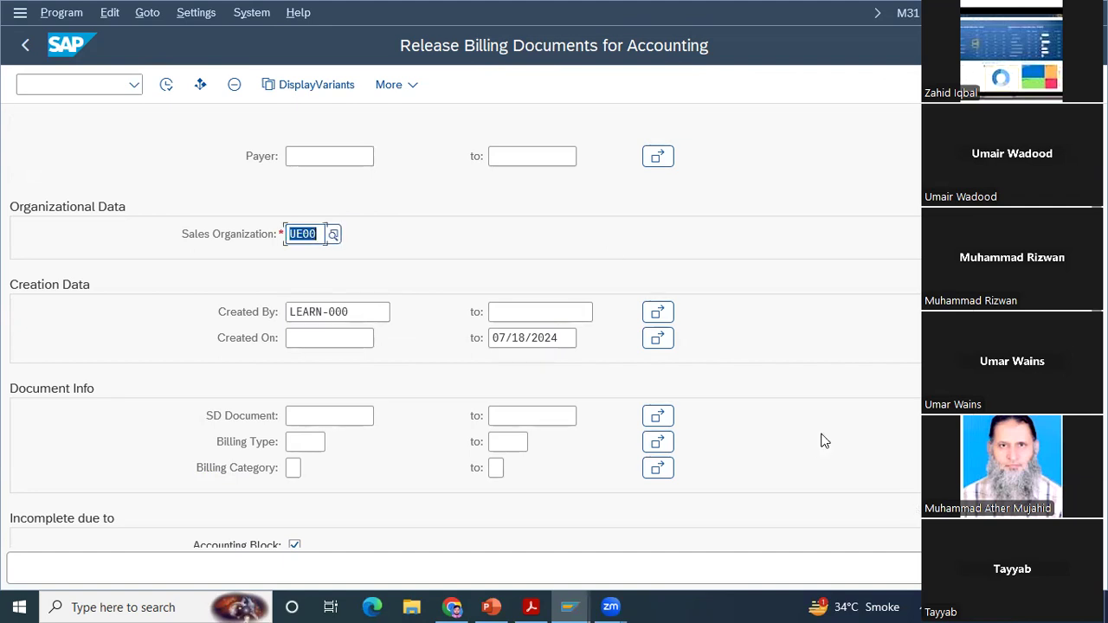
pyautogui.click(167, 84)
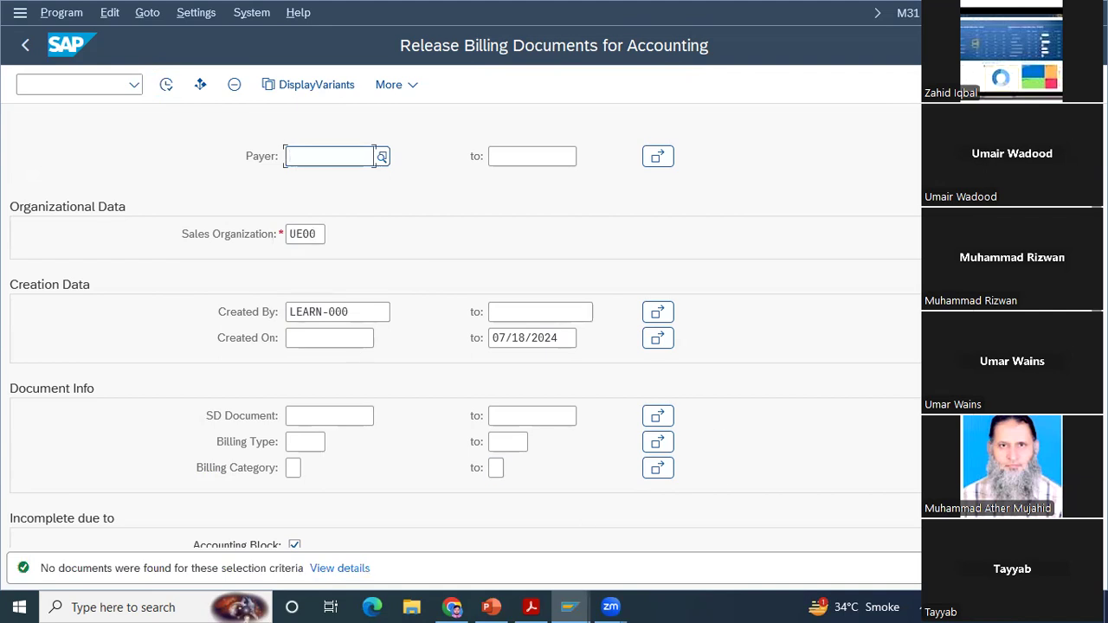
# Step: Add Error in Authorization to the incompleteness criteria and rerun the search for blocked billing documents
pyautogui.scroll(-2, 299, 468)
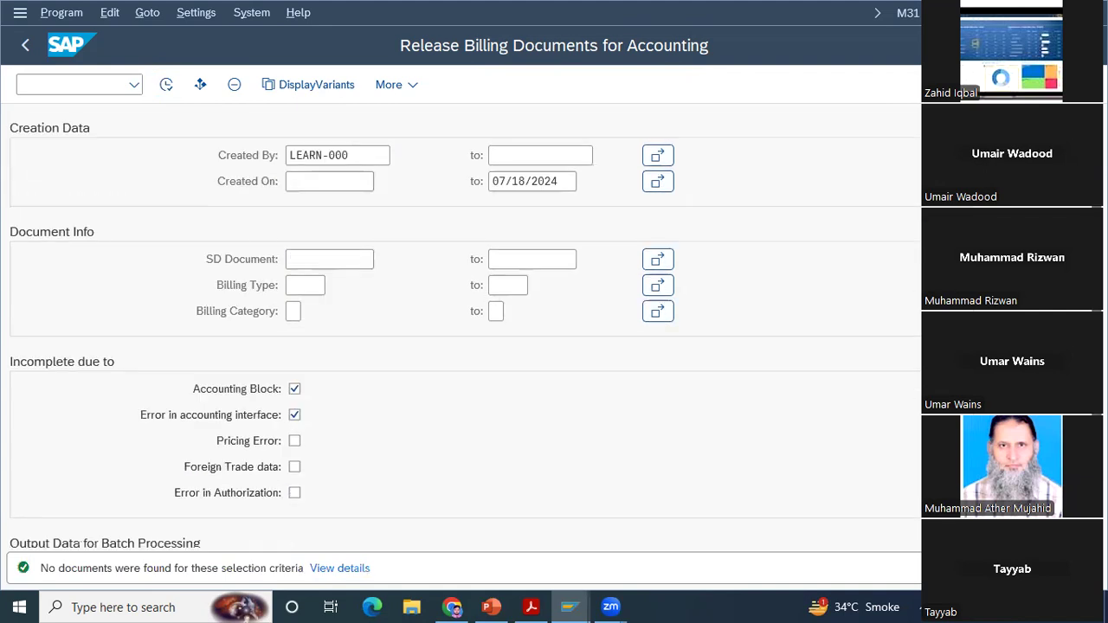
pyautogui.click(296, 489)
pyautogui.click(167, 86)
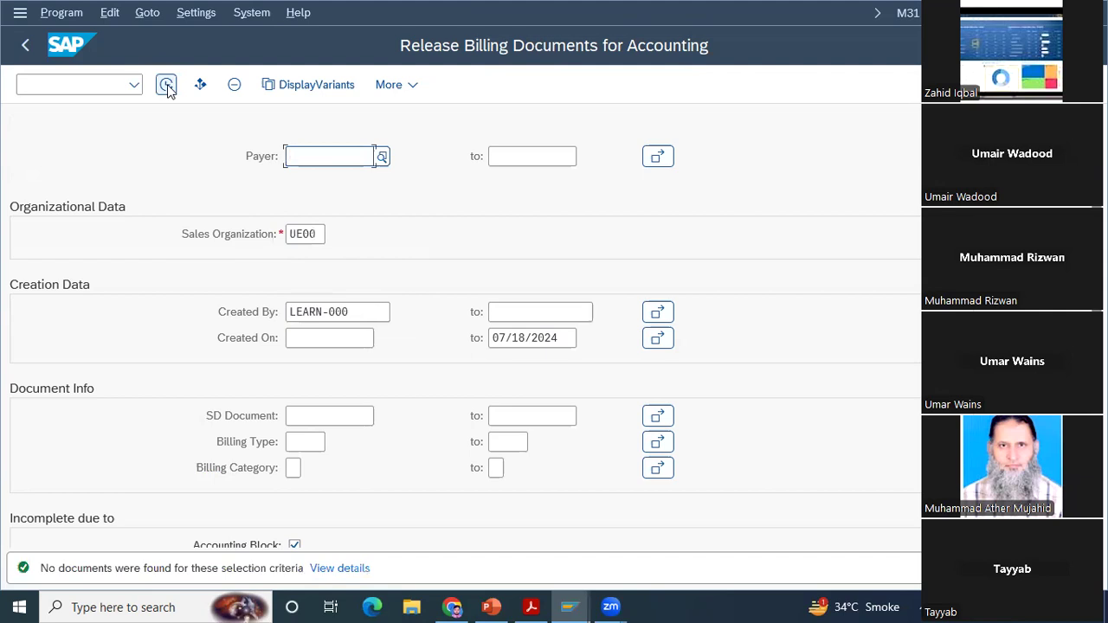
pyautogui.click(22, 46)
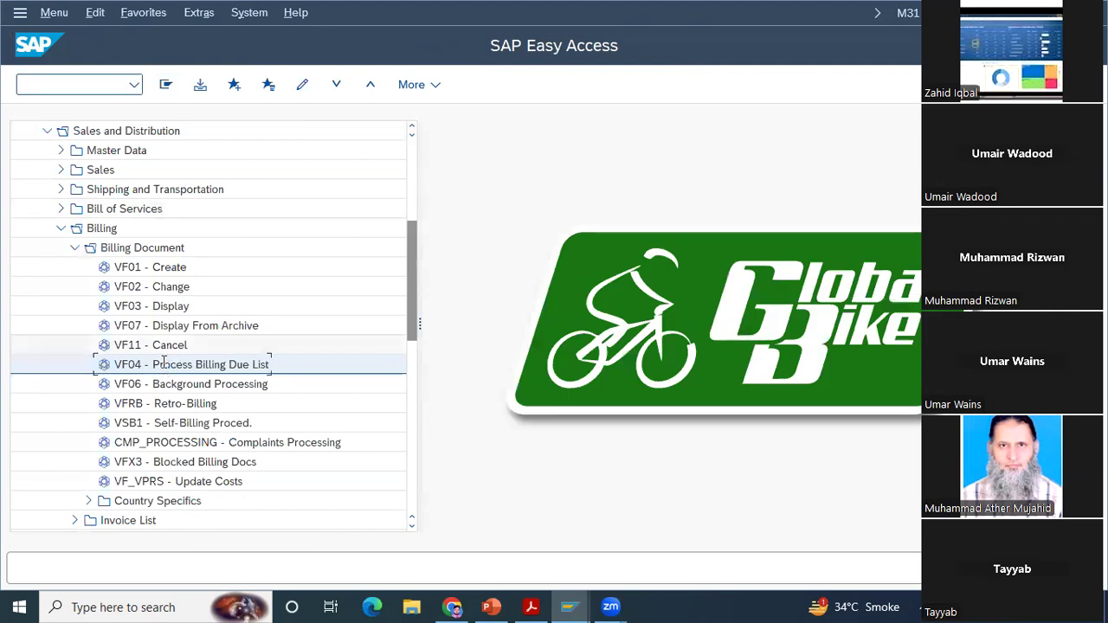
# Step: Open Process Billing Due List (VF04) and bring up the search help for the sold-to party
pyautogui.press('Return')
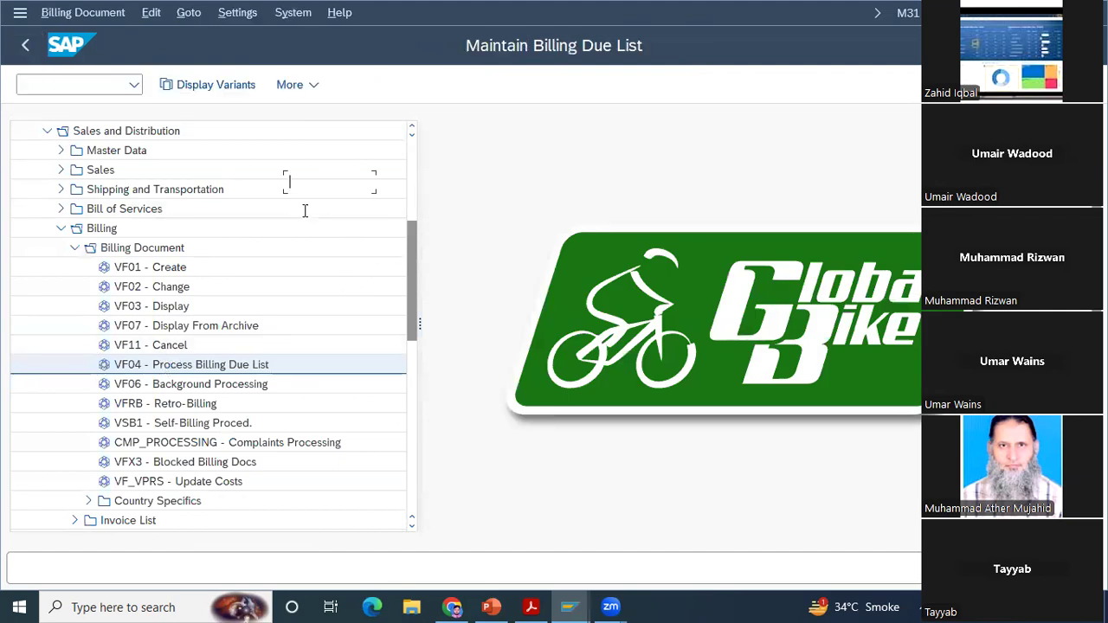
pyautogui.click(320, 208)
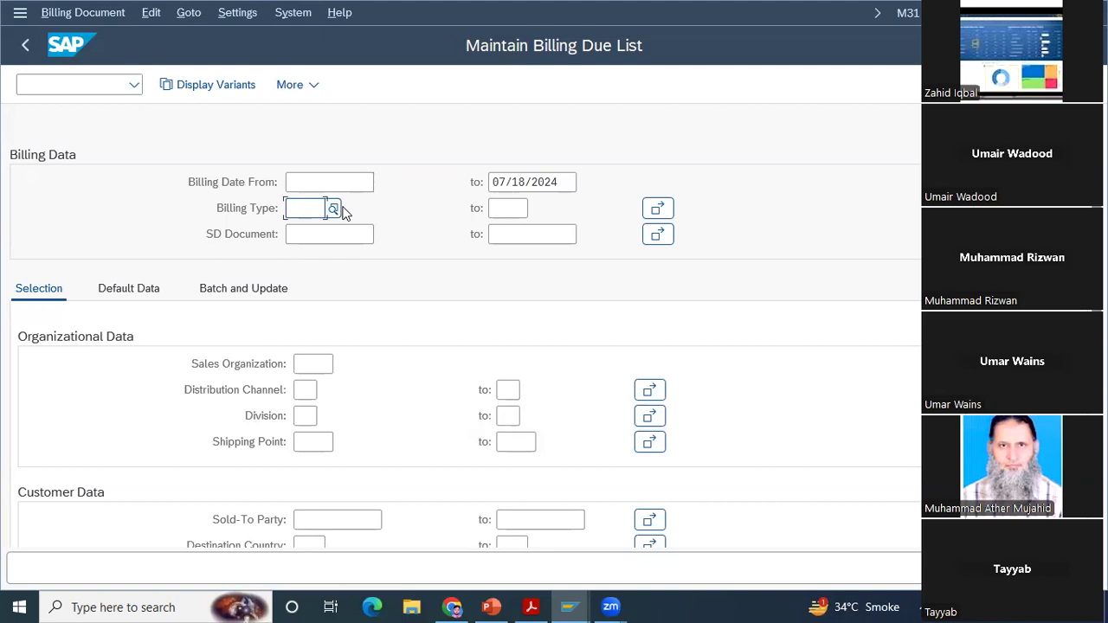
pyautogui.click(305, 520)
pyautogui.click(390, 520)
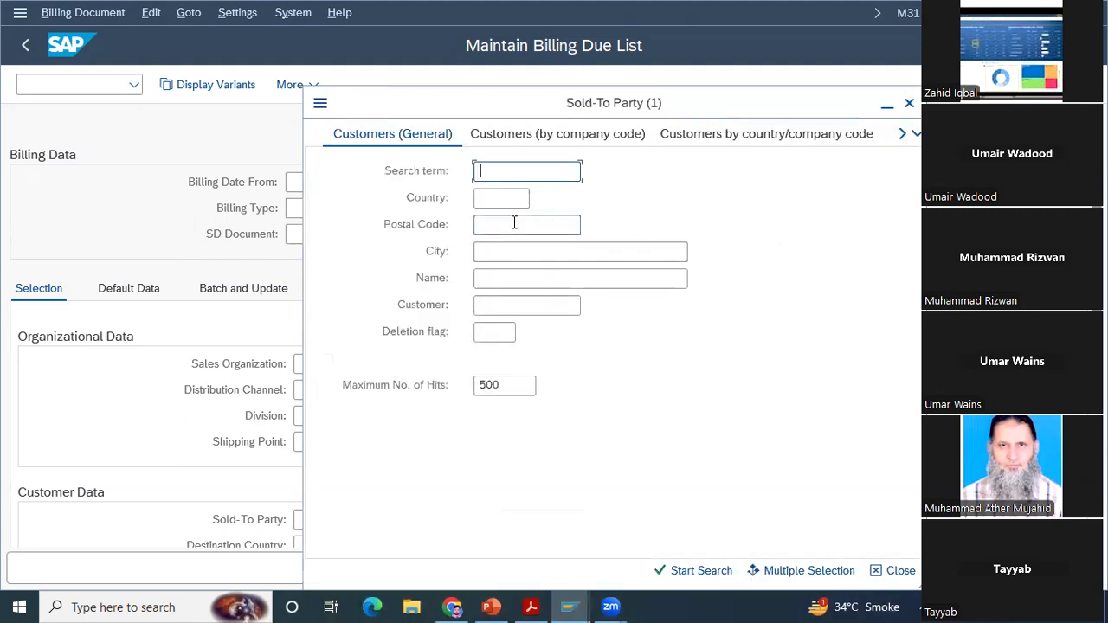
# Step: Search the sold-to parties by search term 000, highlight a The Bike Zone entry in Orlando and close the list
pyautogui.click(510, 186)
pyautogui.write('000')
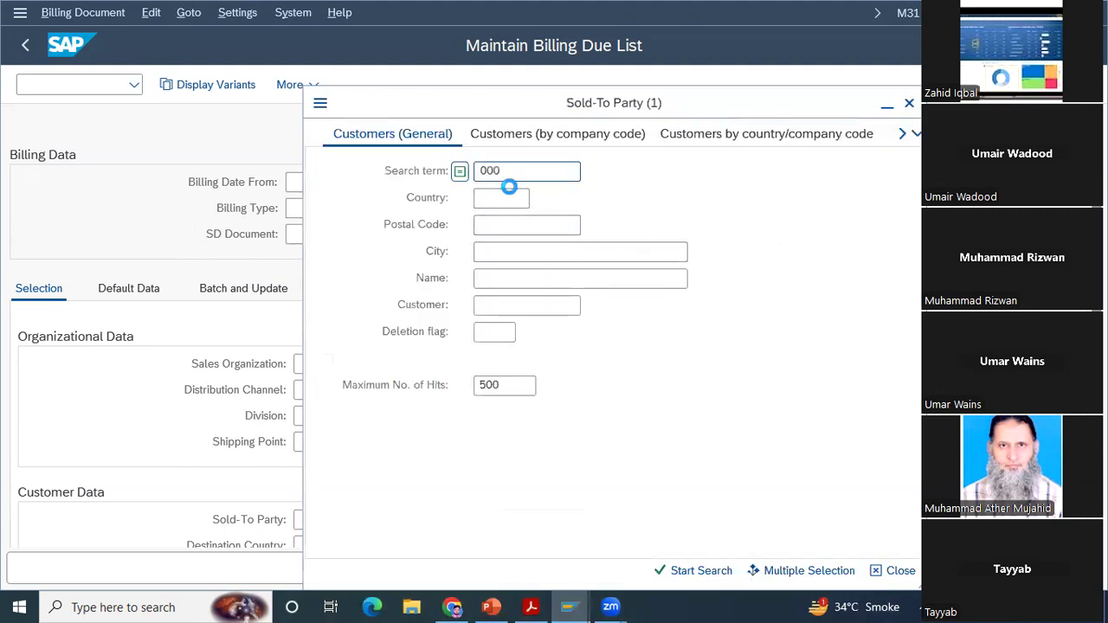
pyautogui.press('Return')
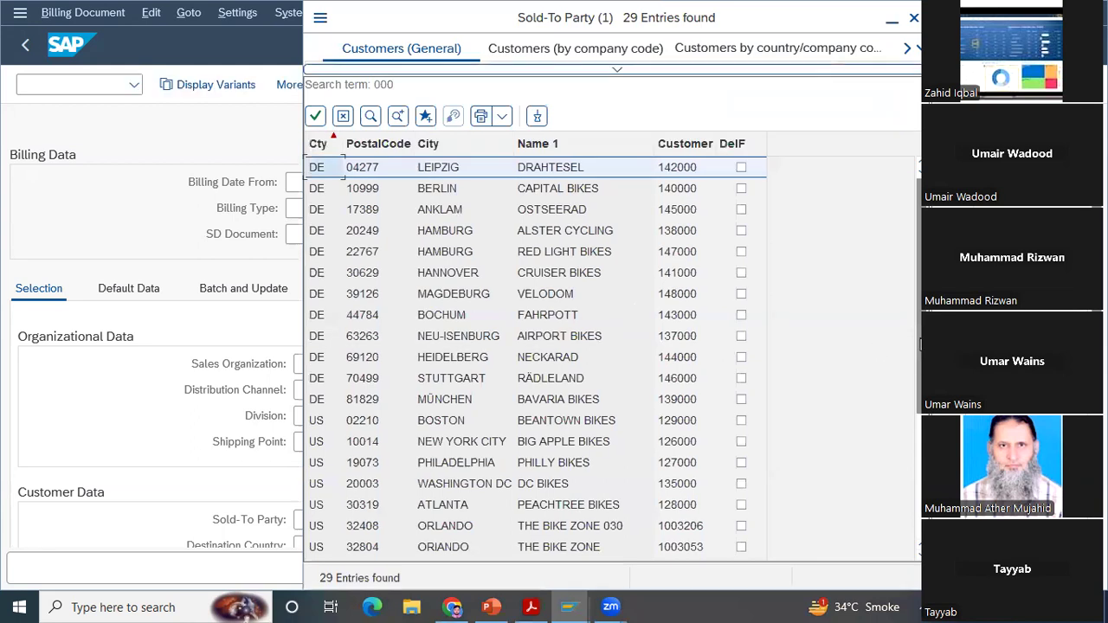
pyautogui.moveTo(921, 344); pyautogui.dragTo(921, 432)
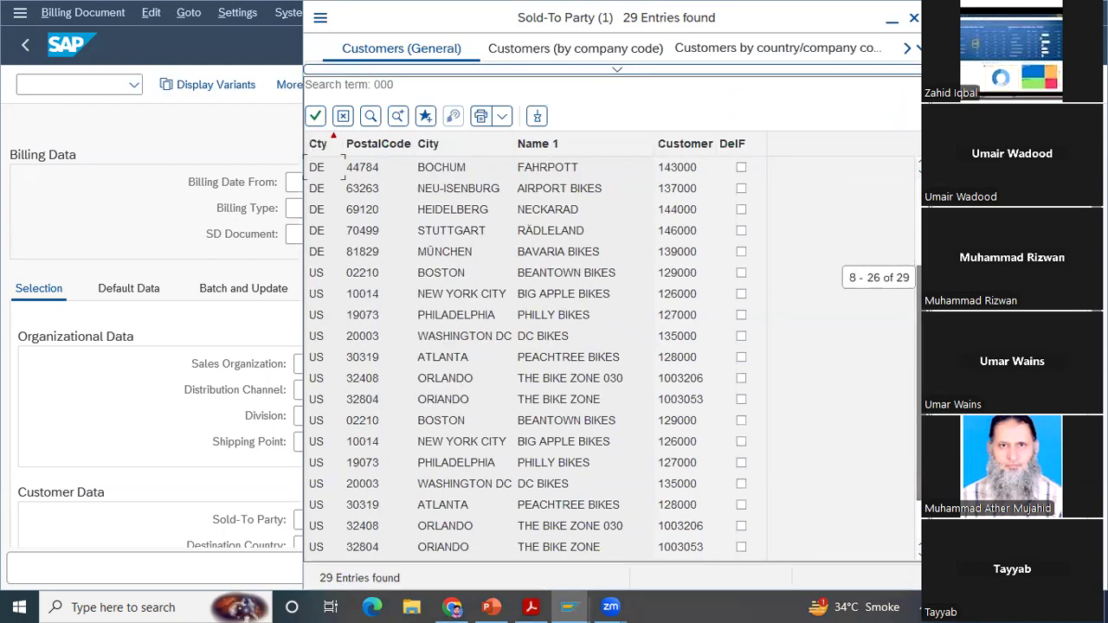
pyautogui.click(715, 464)
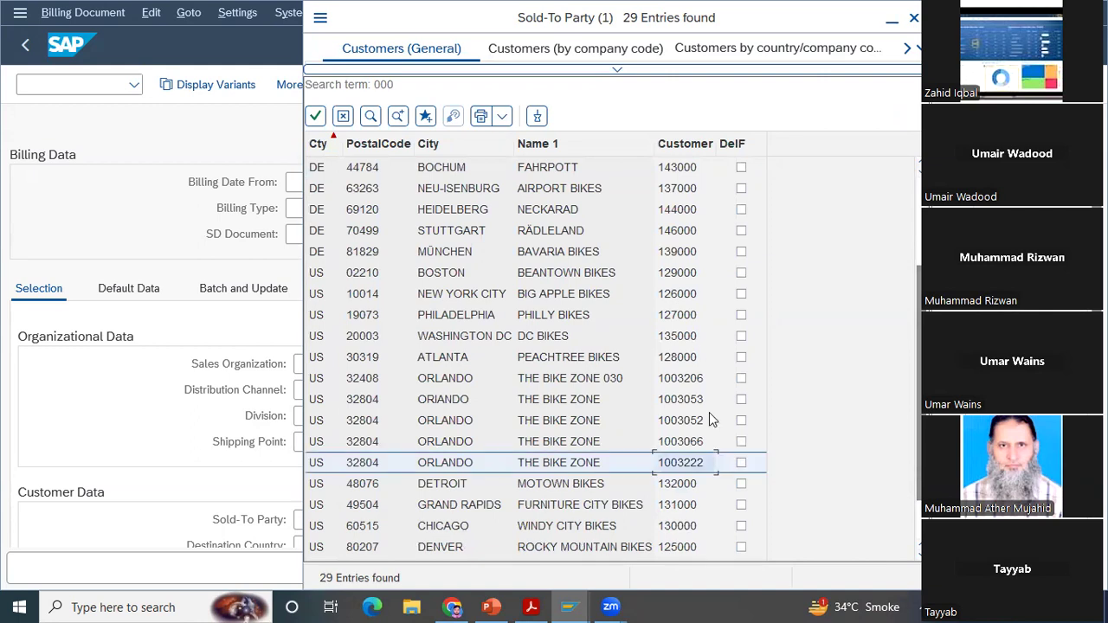
pyautogui.click(914, 20)
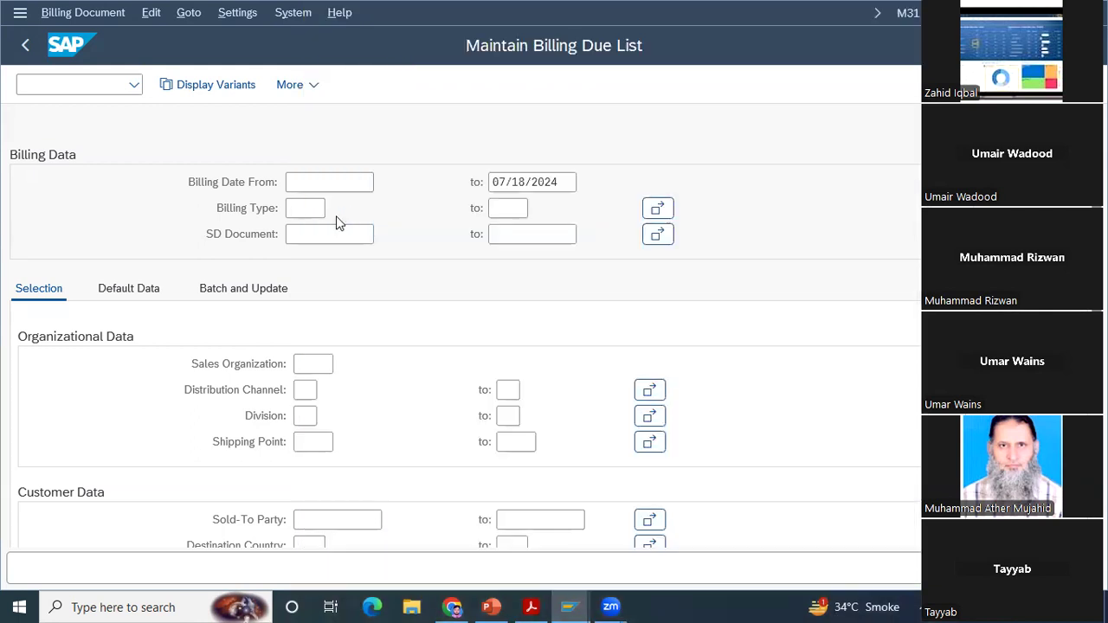
# Step: Enter The Bike Zone's previously used customer number as sold-to party and run the billing due list
pyautogui.click(380, 519)
pyautogui.press('space')
pyautogui.press('Down')
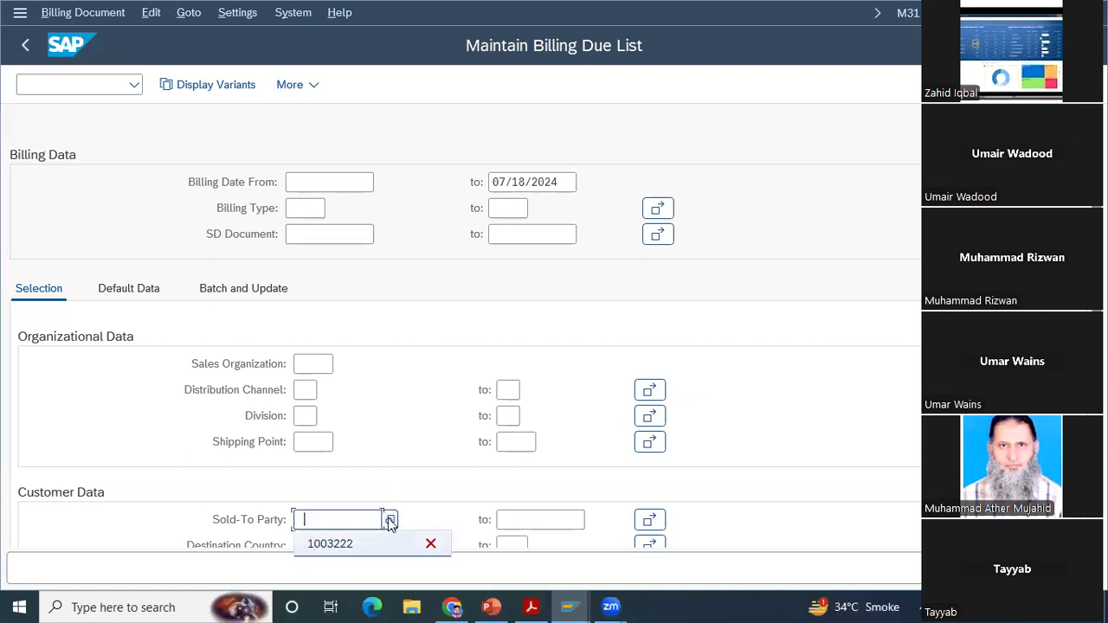
pyautogui.press('Return')
pyautogui.press('F8')
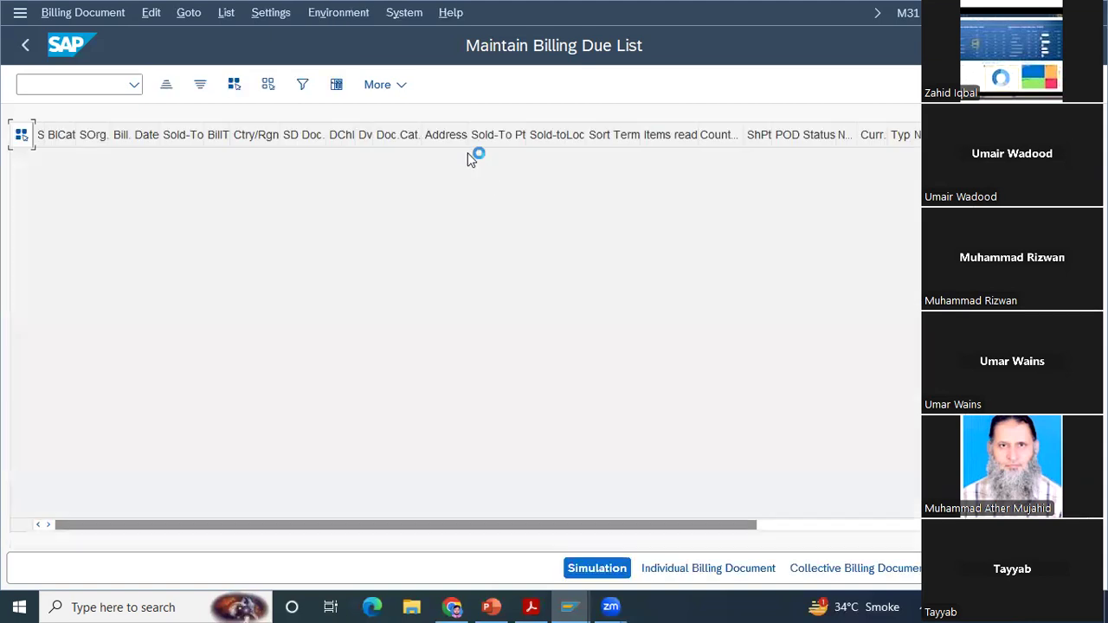
# Step: Leave the billing due list and display the proposed billing document in Display Billing Documents (VF03)
pyautogui.click(25, 45)
pyautogui.click(25, 47)
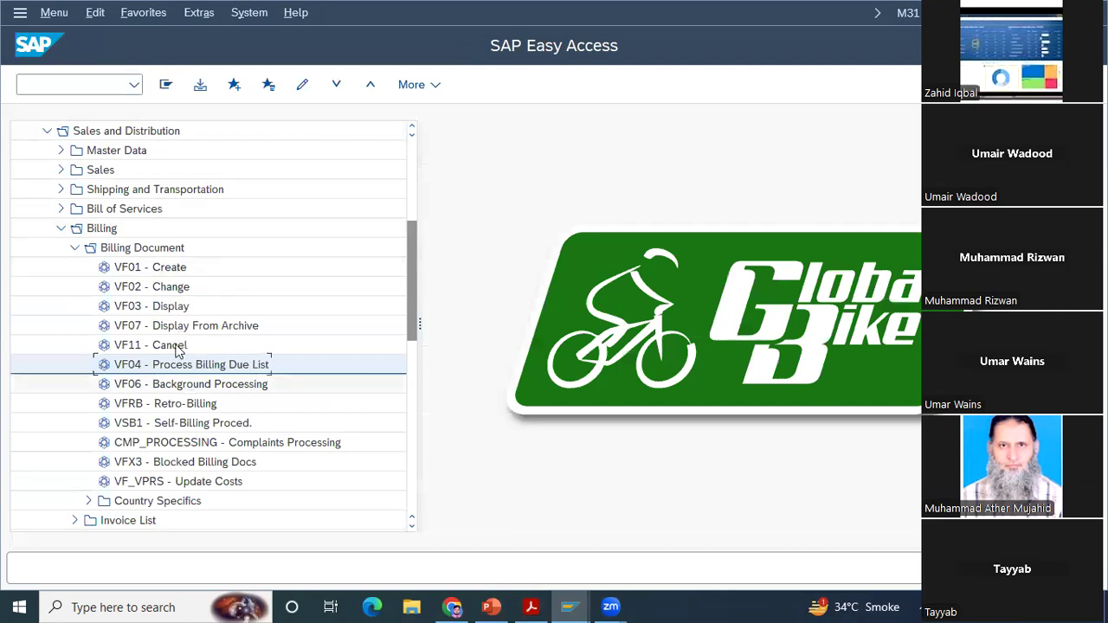
pyautogui.click(145, 310)
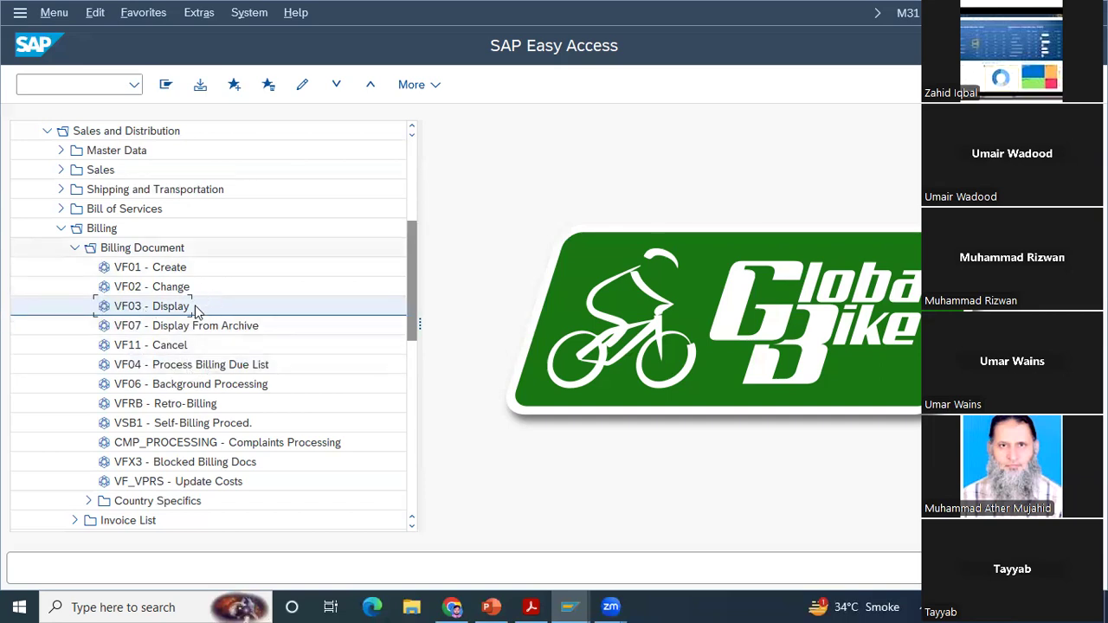
pyautogui.doubleClick(161, 308)
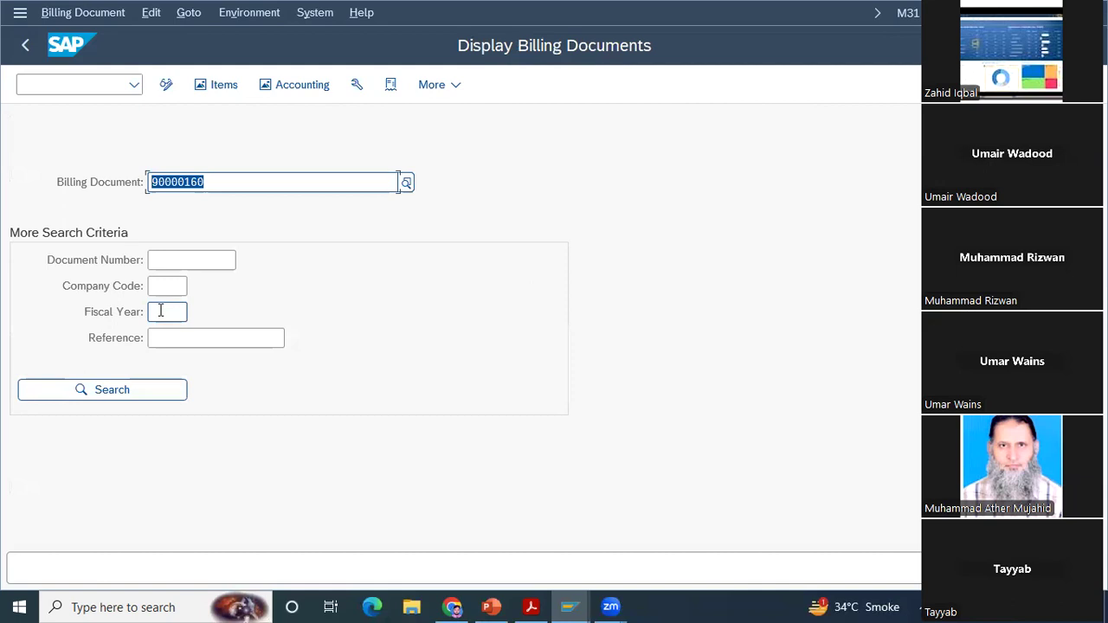
pyautogui.click(160, 311)
pyautogui.press('Return')
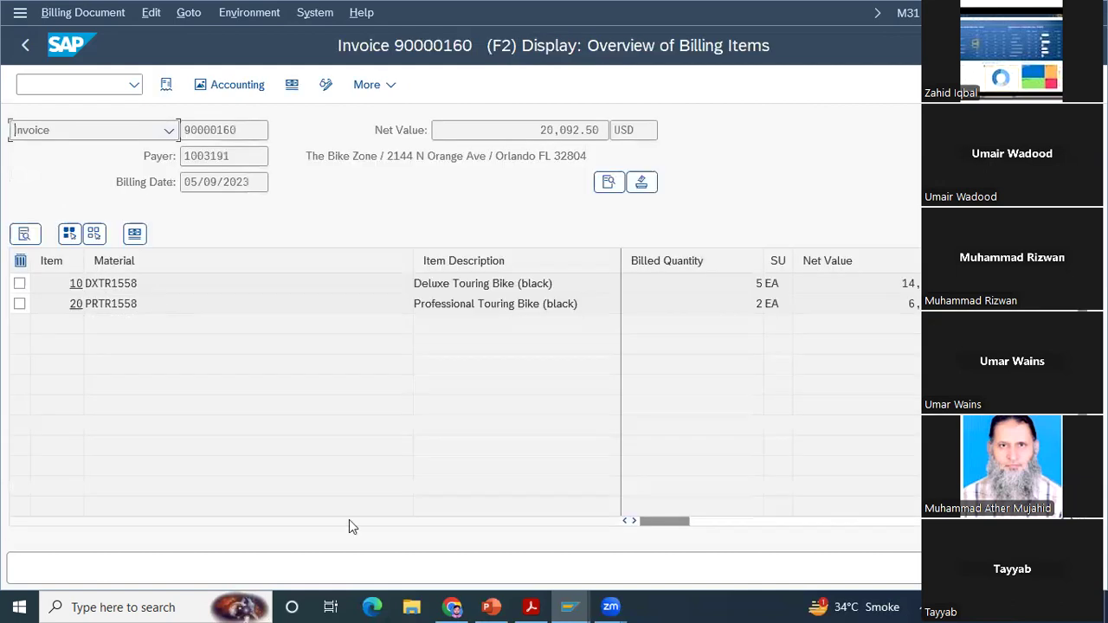
# Step: Switch to the case study PDF and read Step 15, Display Billing Document and Customer Invoice, through the accounting postings
pyautogui.click(531, 606)
pyautogui.scroll(-10, 491, 329)
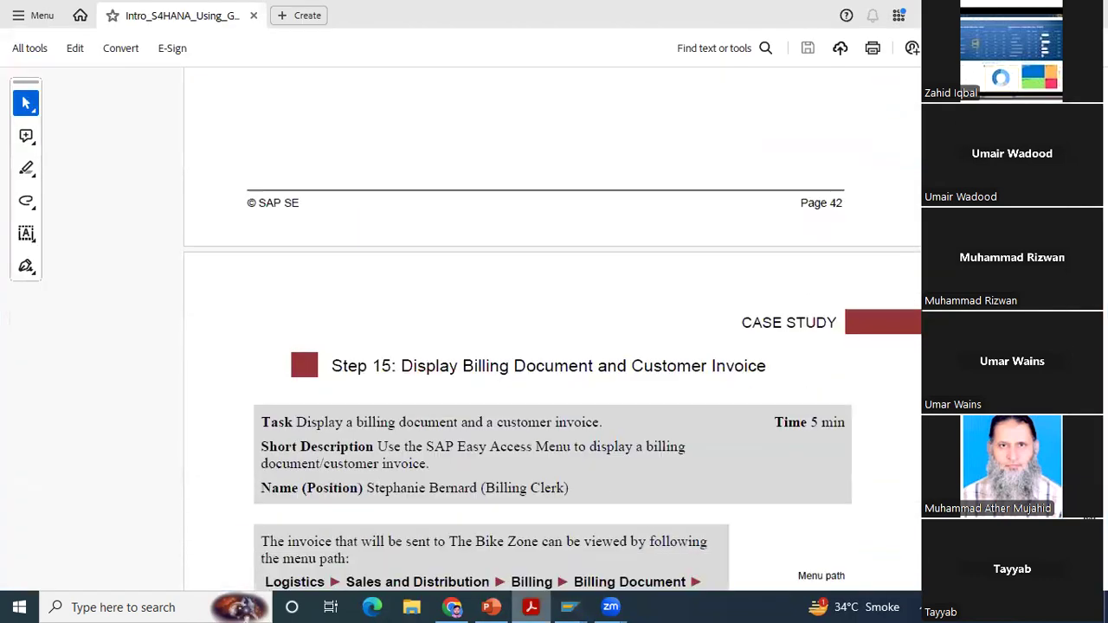
pyautogui.scroll(-3, 491, 330)
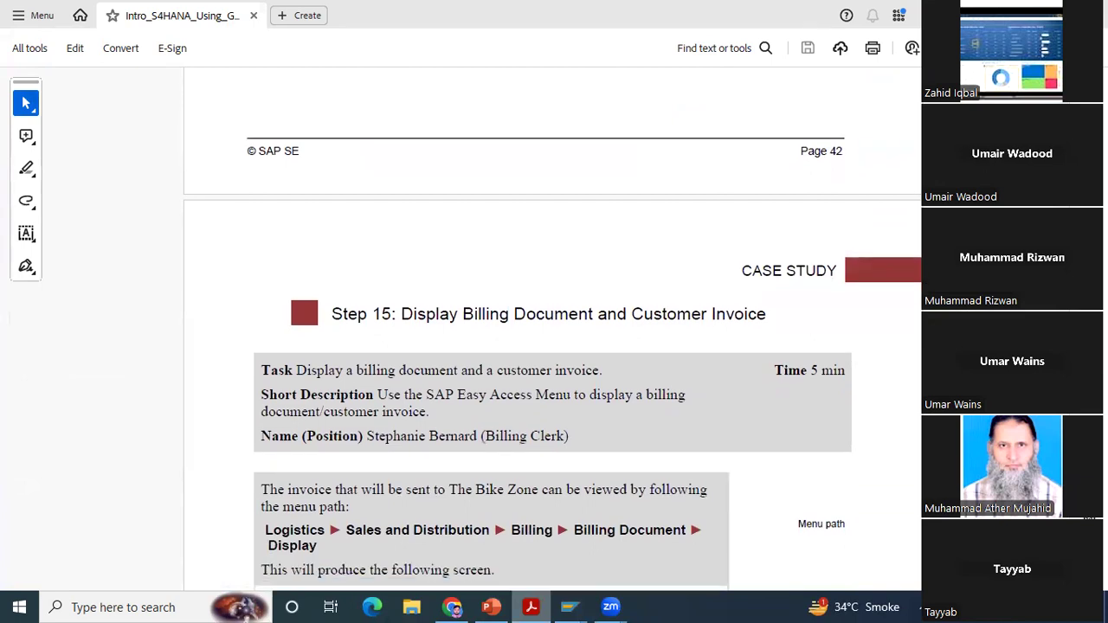
pyautogui.scroll(-4, 554, 364)
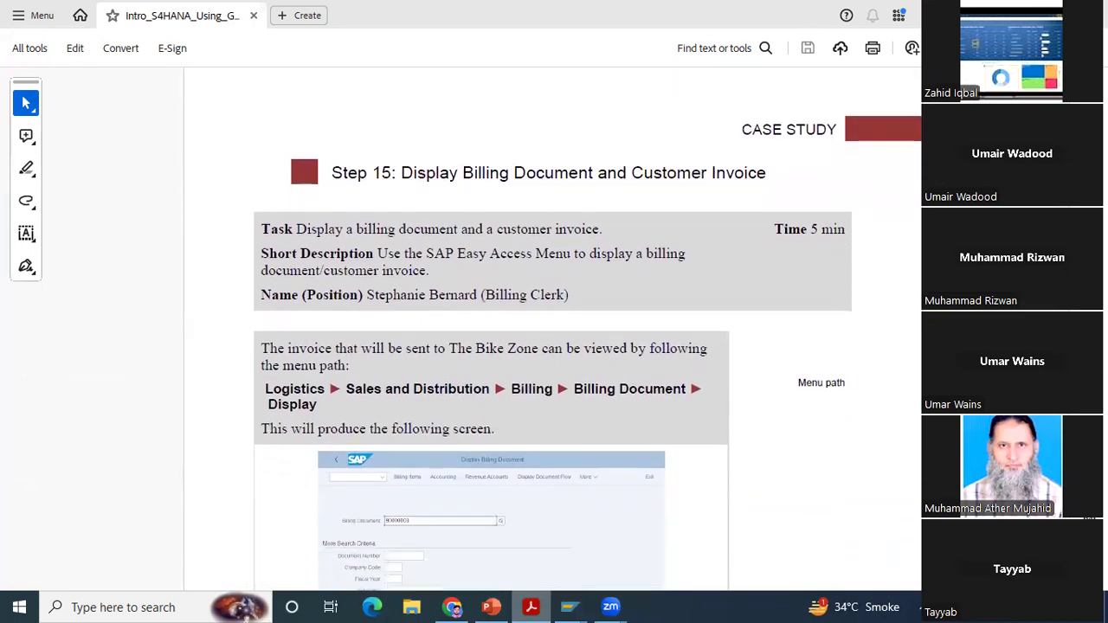
pyautogui.scroll(-1, 301, 108)
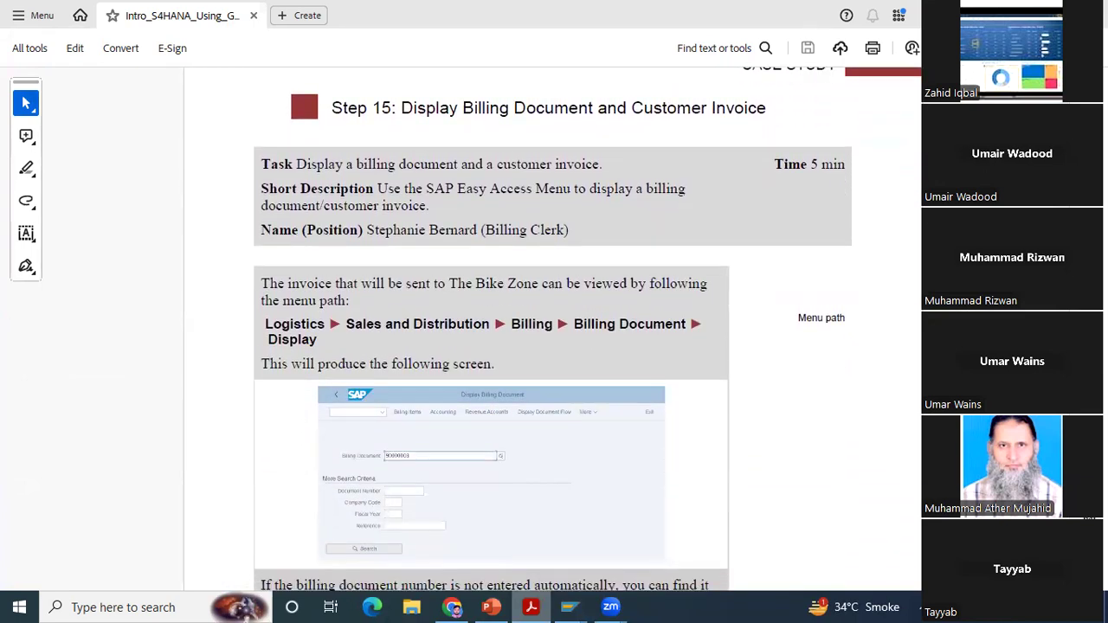
pyautogui.scroll(-6, 491, 329)
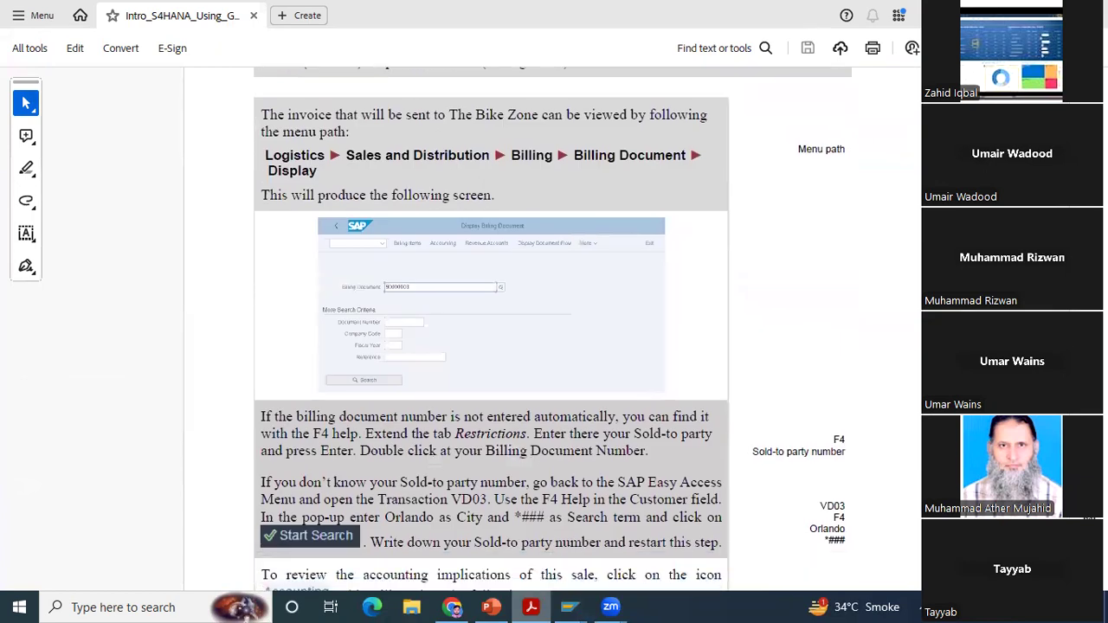
pyautogui.scroll(-8, 491, 329)
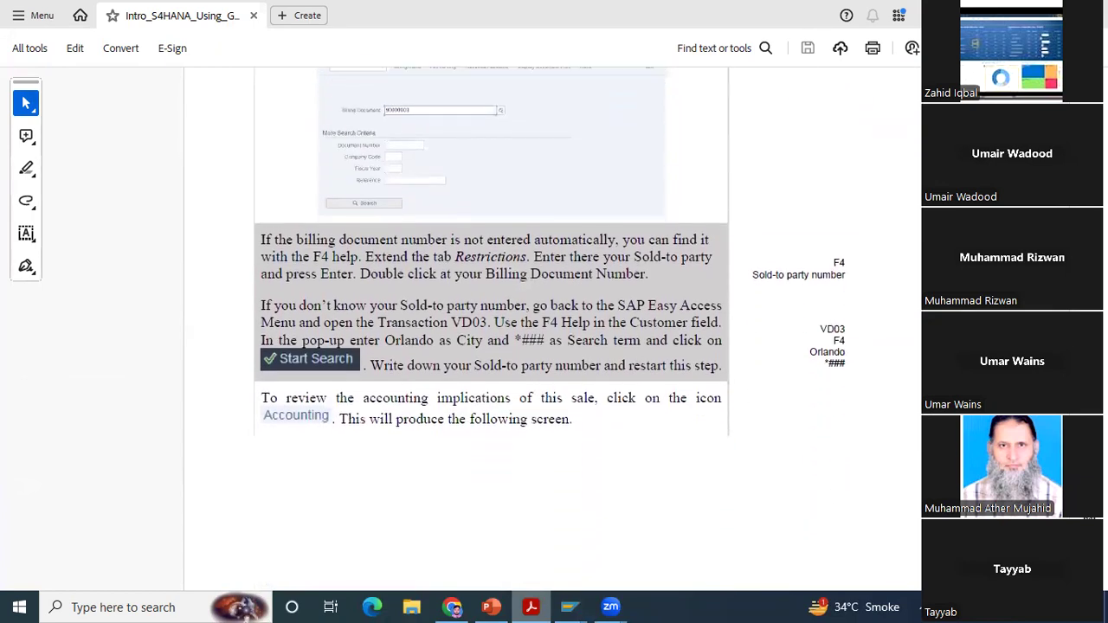
pyautogui.scroll(-14, 491, 329)
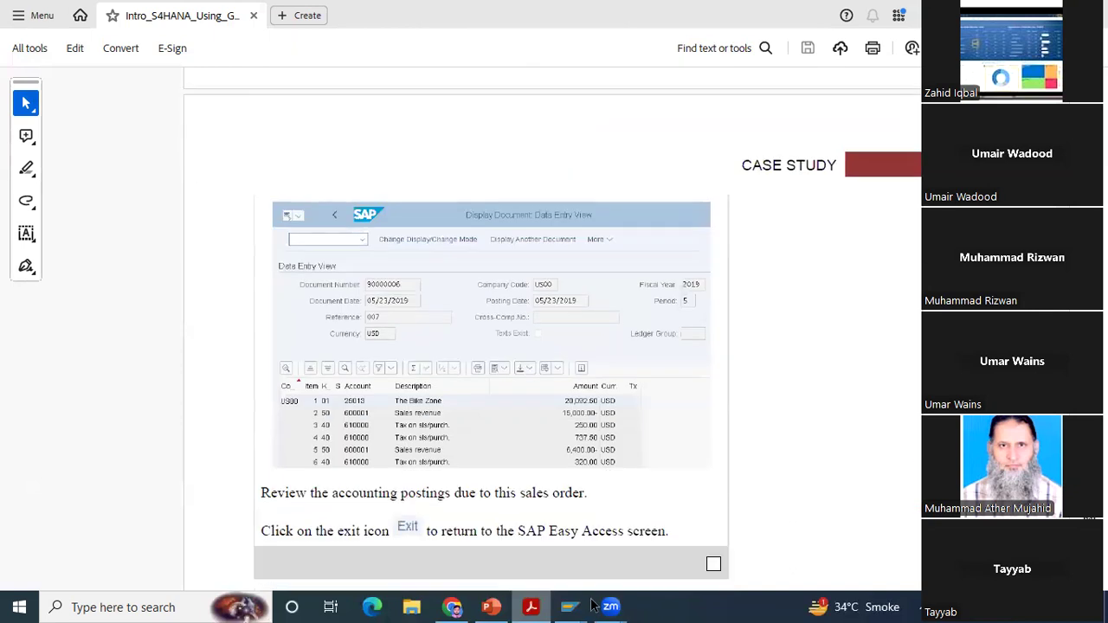
# Step: Return to the invoice in SAP, open its accounting document and review all posted line items
pyautogui.moveTo(569, 606)
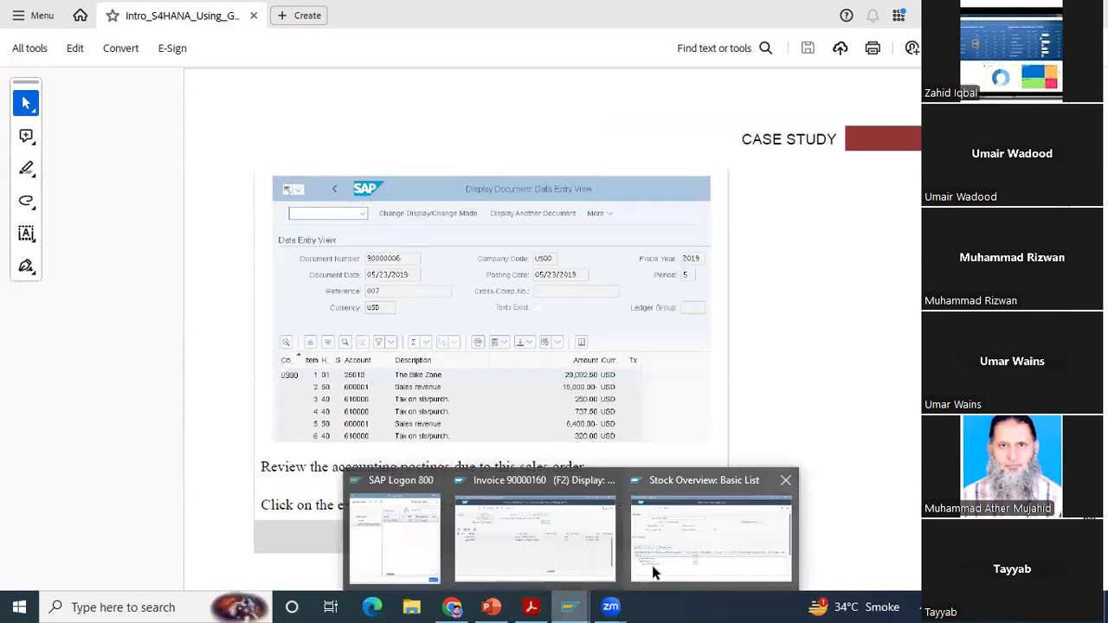
pyautogui.click(530, 555)
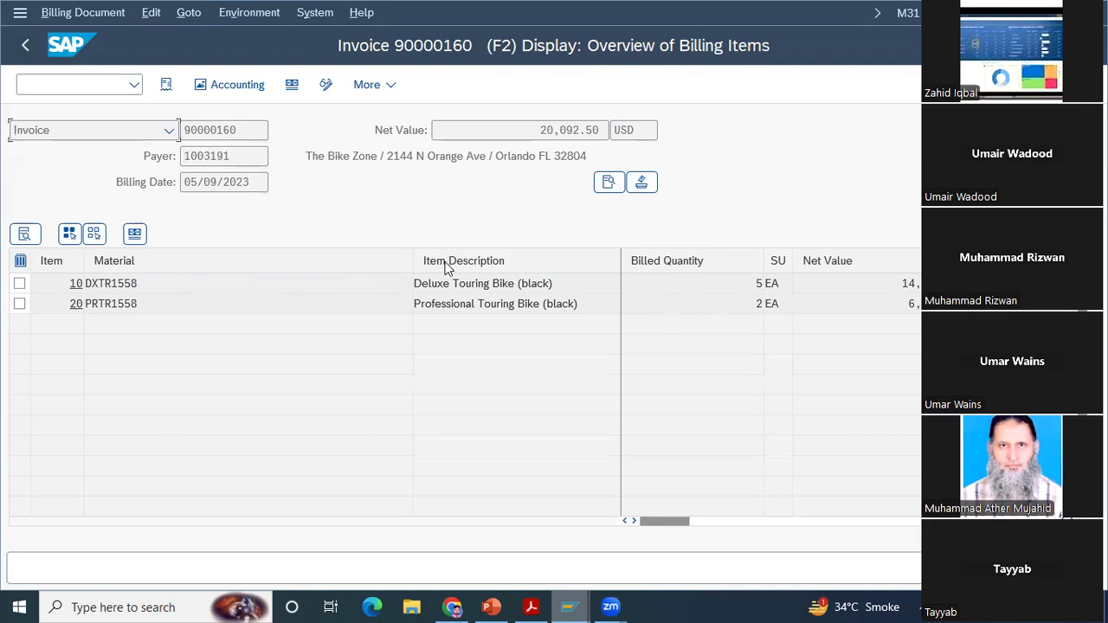
pyautogui.click(240, 90)
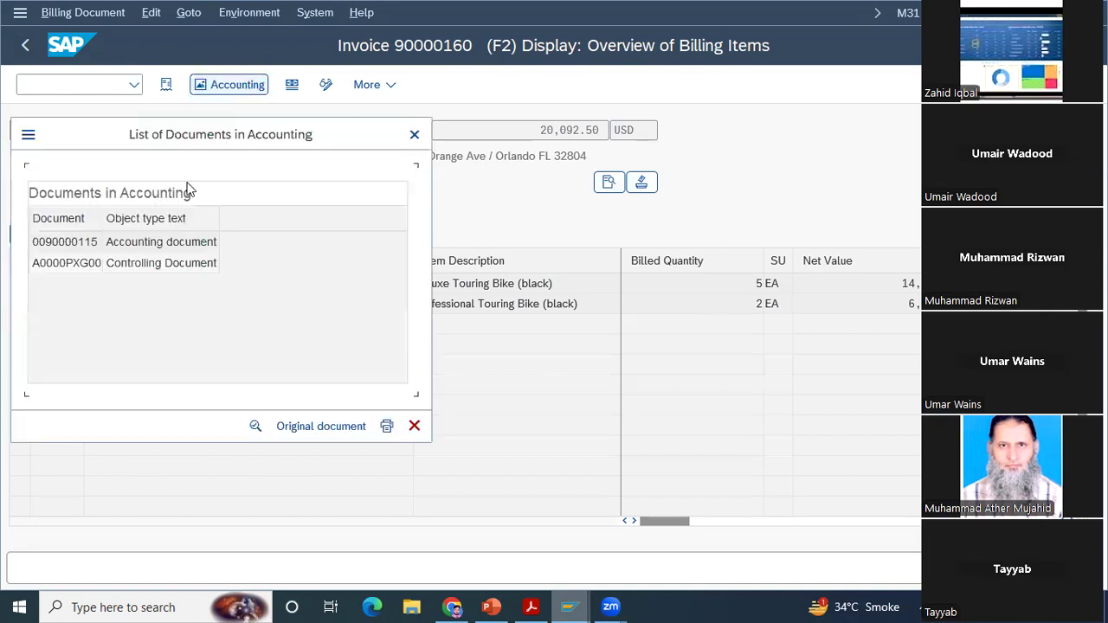
pyautogui.click(183, 241)
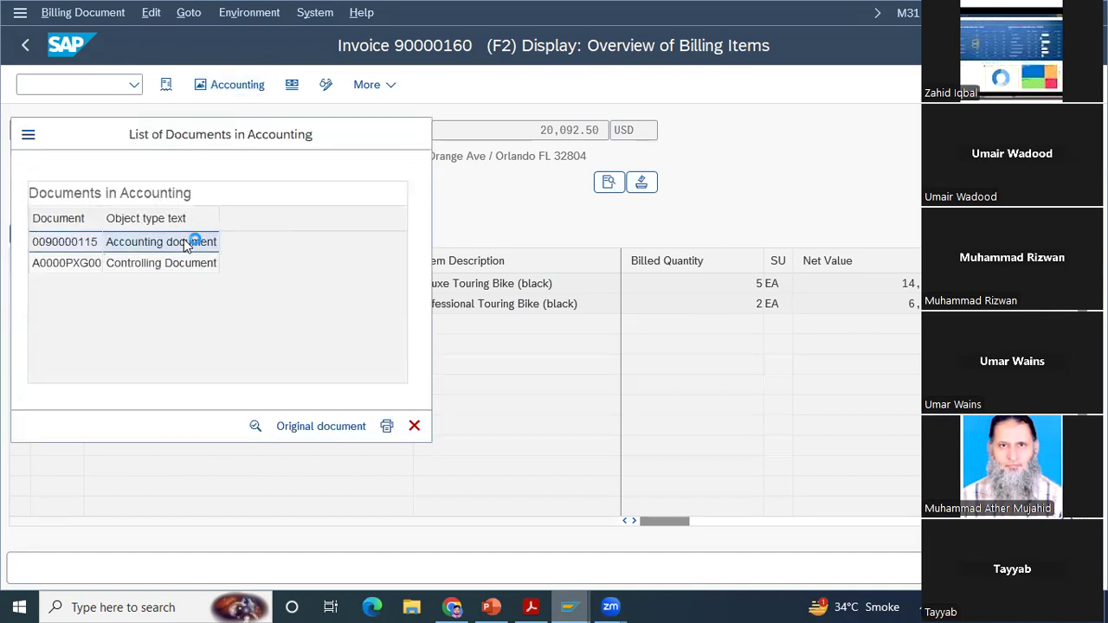
pyautogui.doubleClick(184, 242)
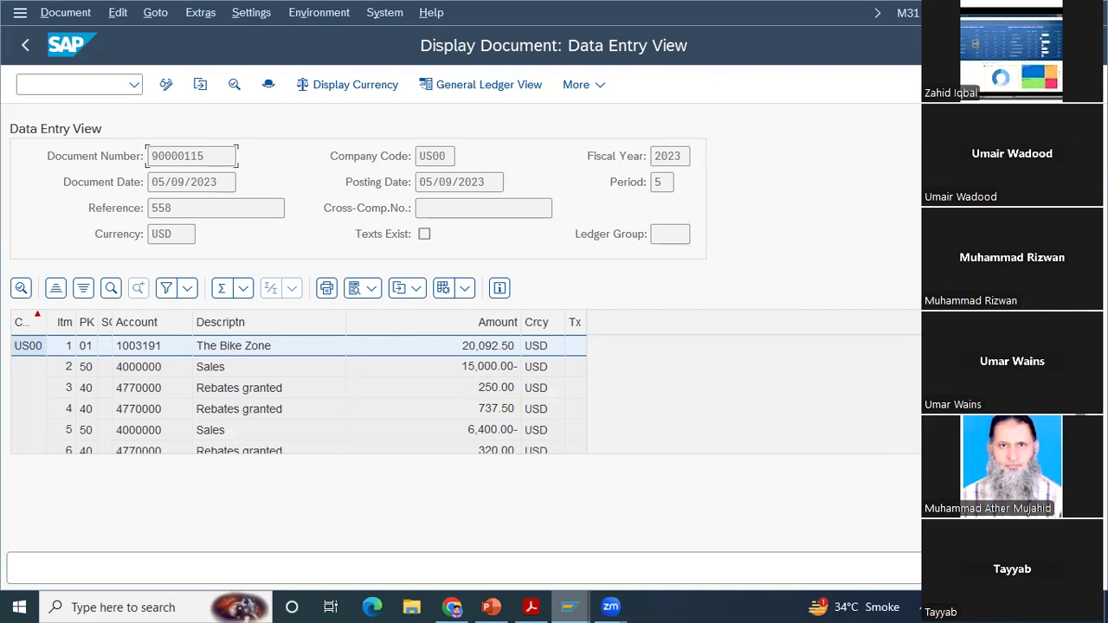
pyautogui.scroll(-1, 787, 403)
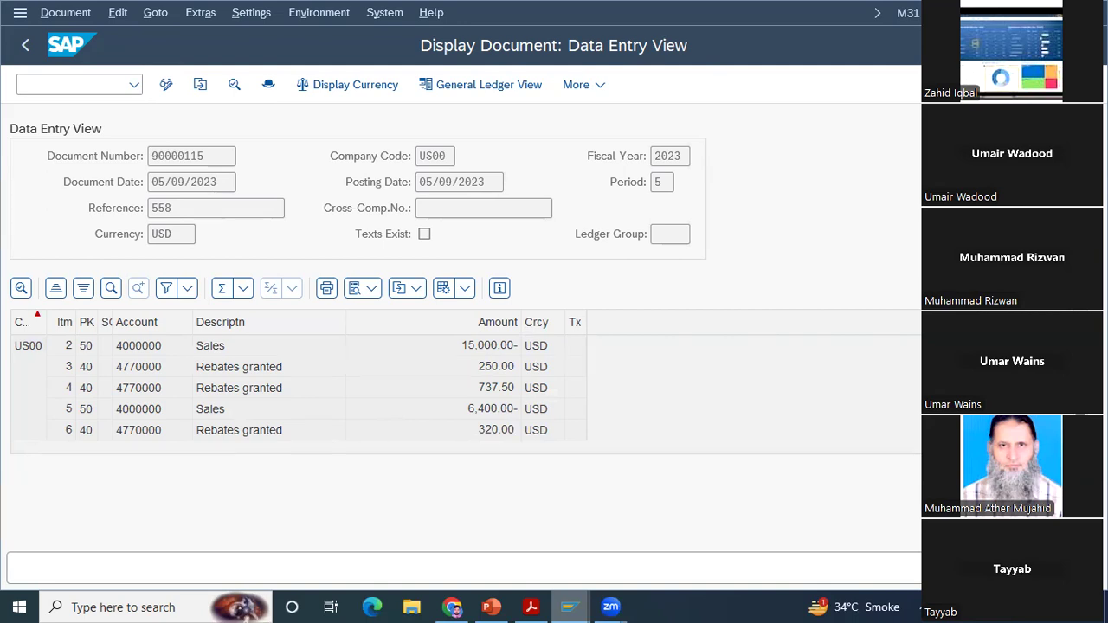
pyautogui.scroll(1, 914, 350)
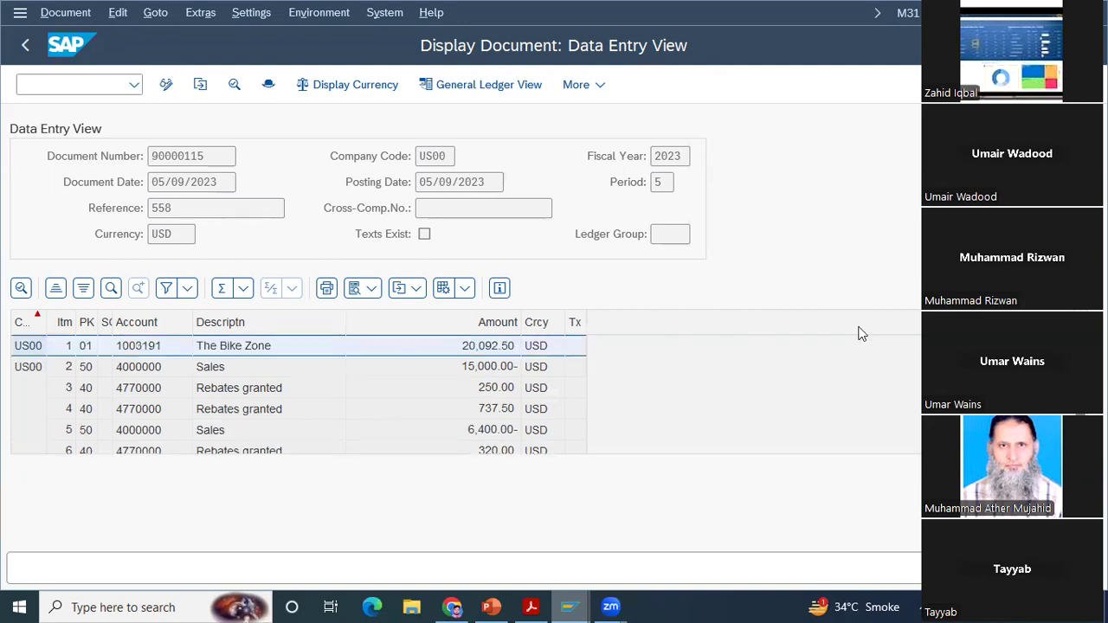
# Step: Check Step 16, Post Receipt of Customer Payment, in the case study PDF and return to SAP
pyautogui.click(538, 602)
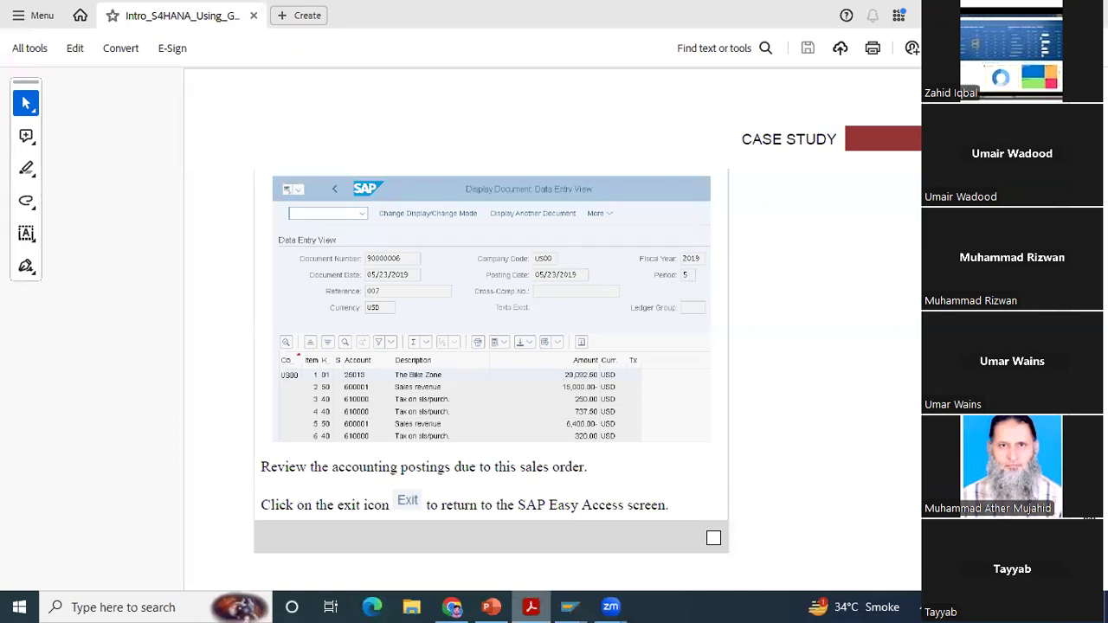
pyautogui.scroll(-5, 554, 312)
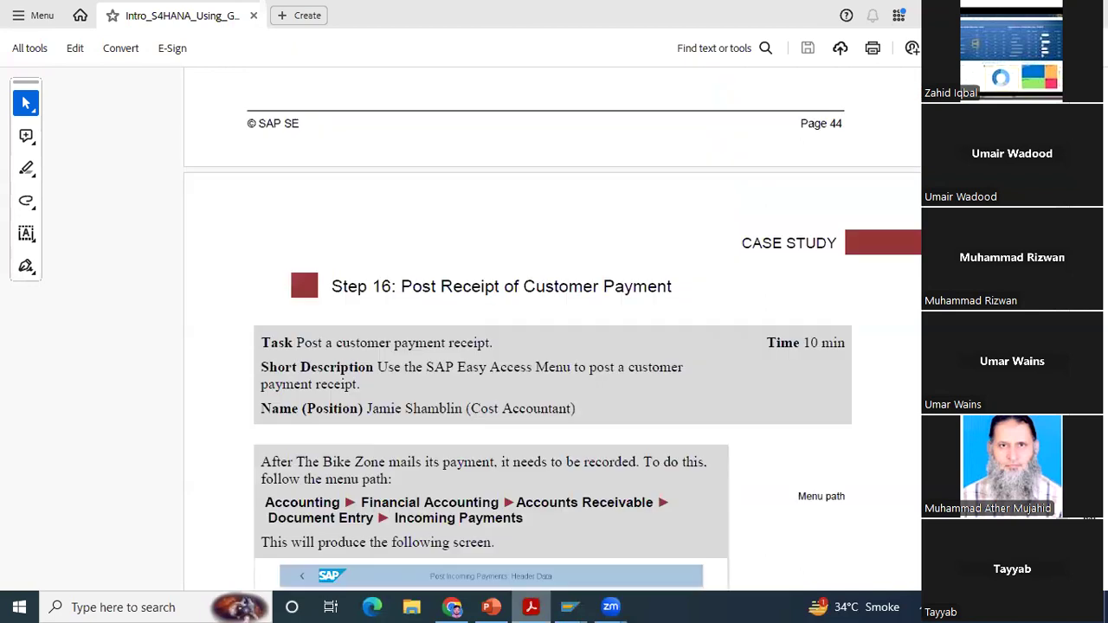
pyautogui.click(572, 606)
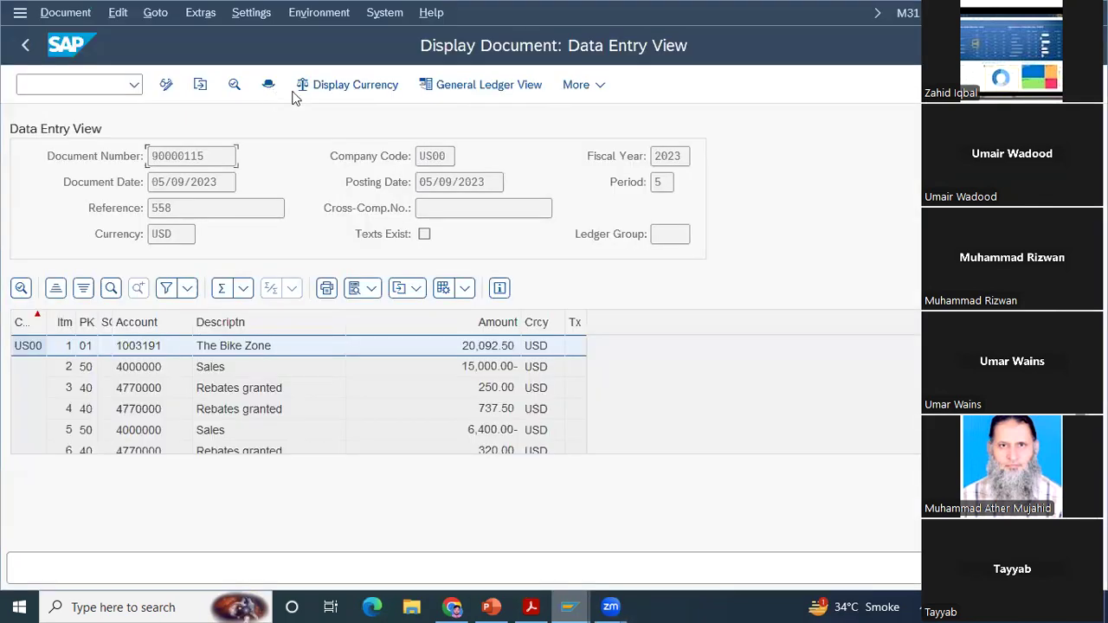
# Step: Close the accounting document and its document list, and display the invoice's document flow
pyautogui.click(27, 48)
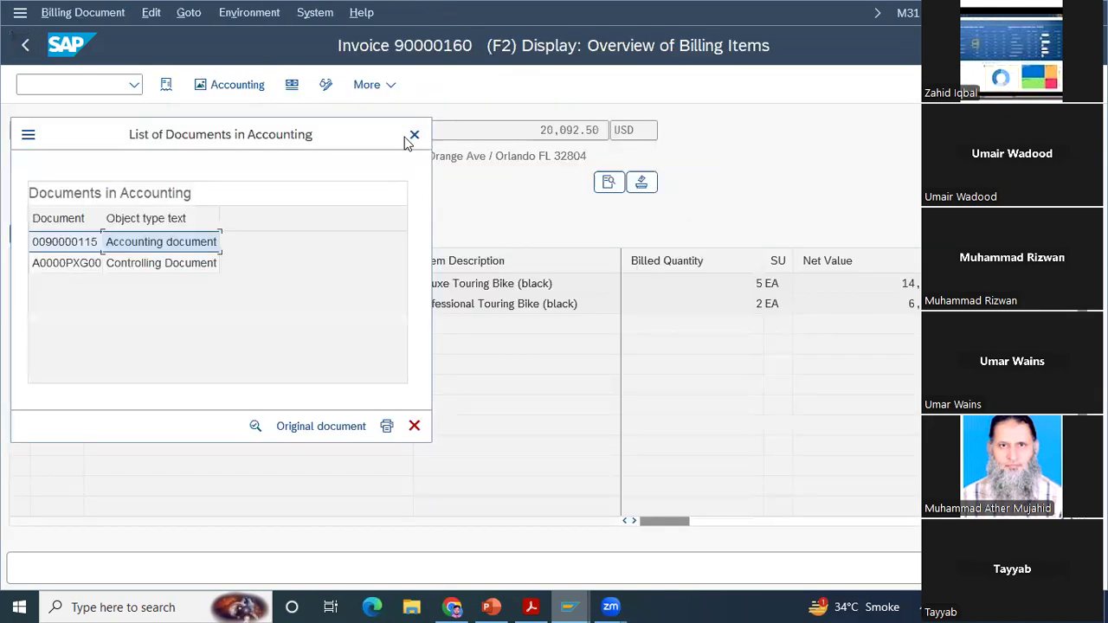
pyautogui.click(409, 138)
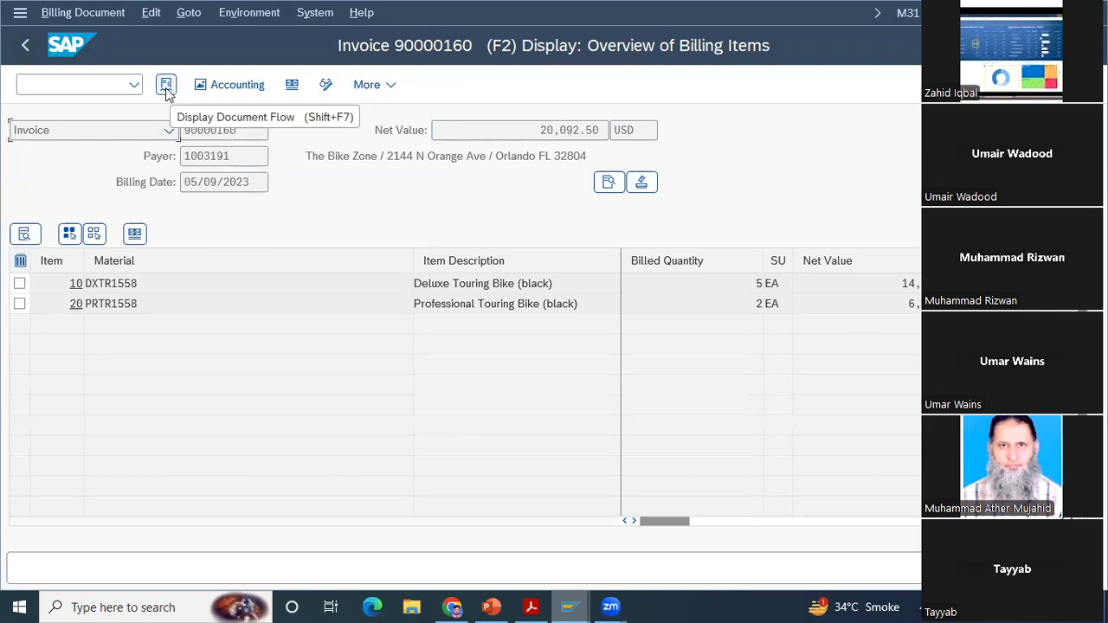
pyautogui.click(165, 88)
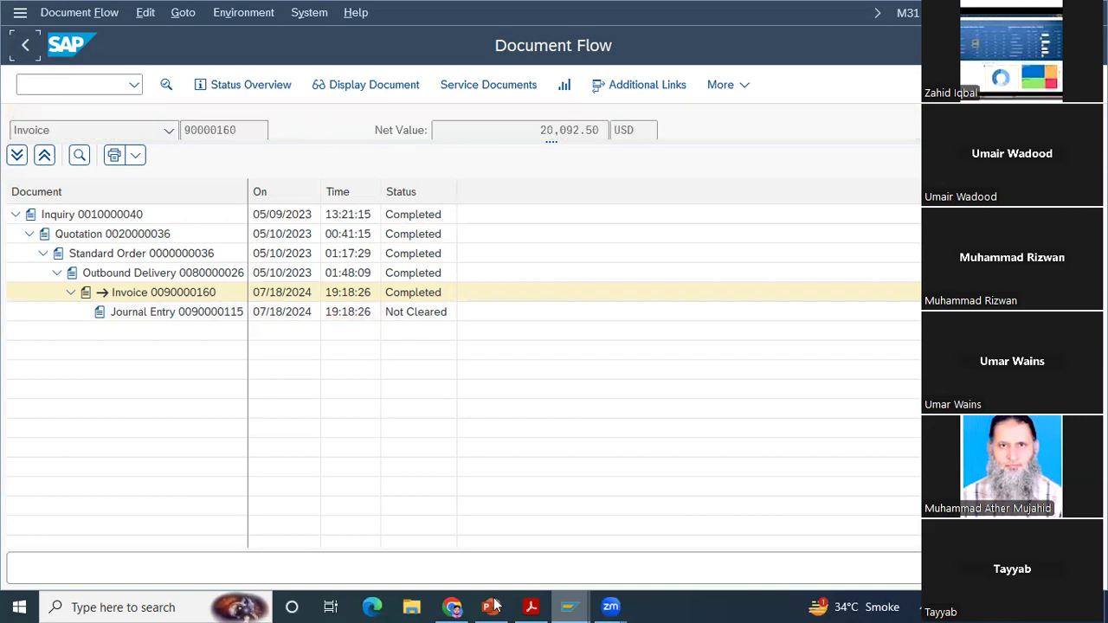
# Step: Leave the document flow, consult the Billing slide in PowerPoint and return to the invoice overview in SAP
pyautogui.moveTo(494, 607)
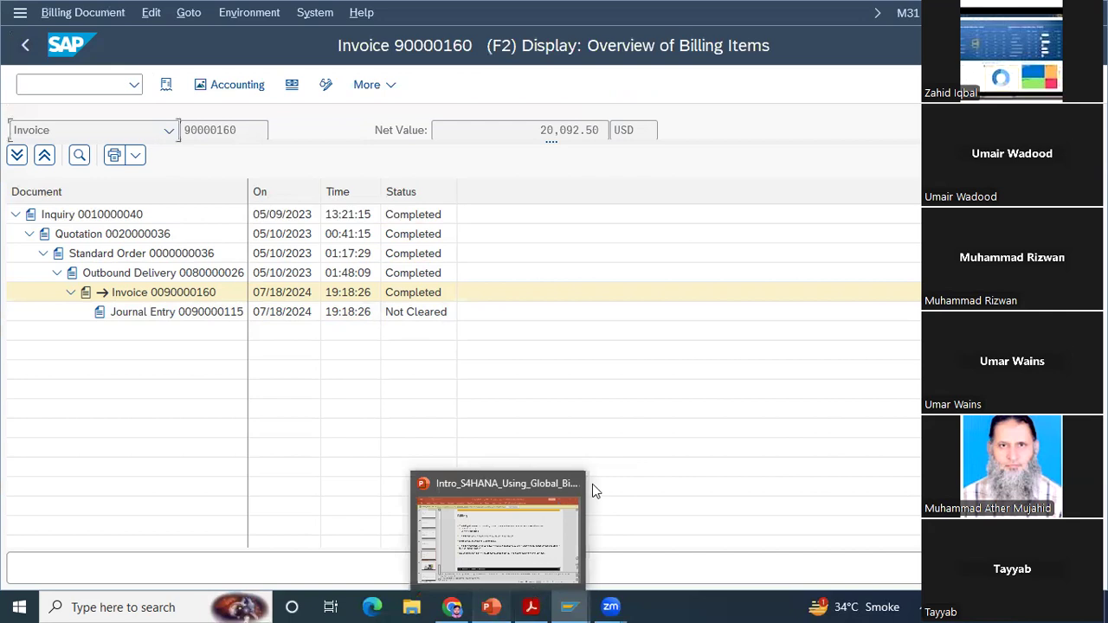
pyautogui.click(592, 485)
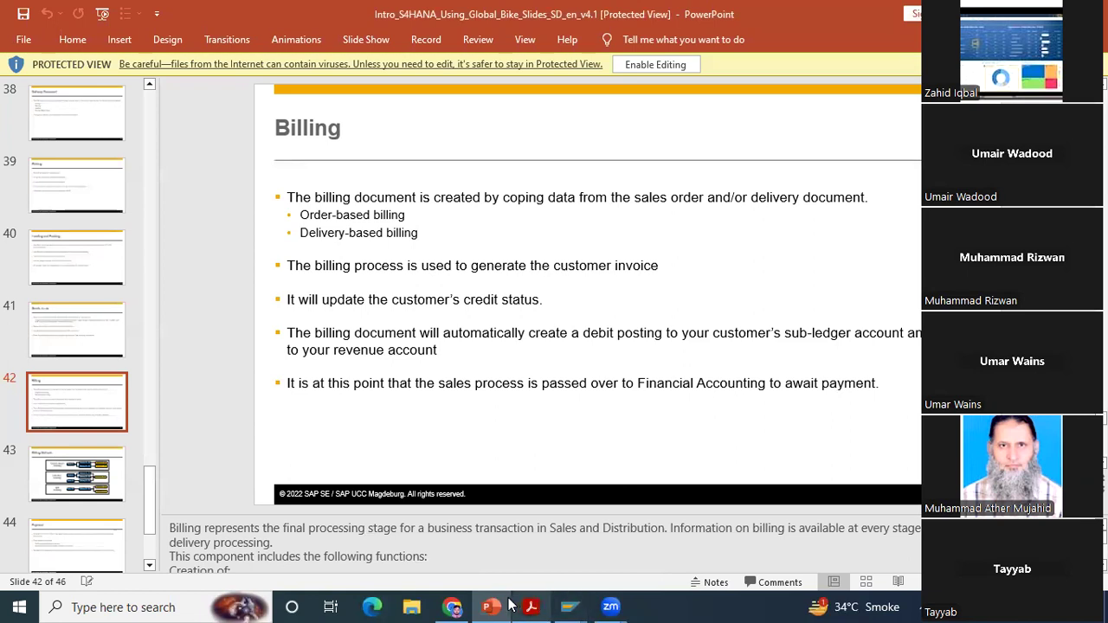
pyautogui.moveTo(569, 606)
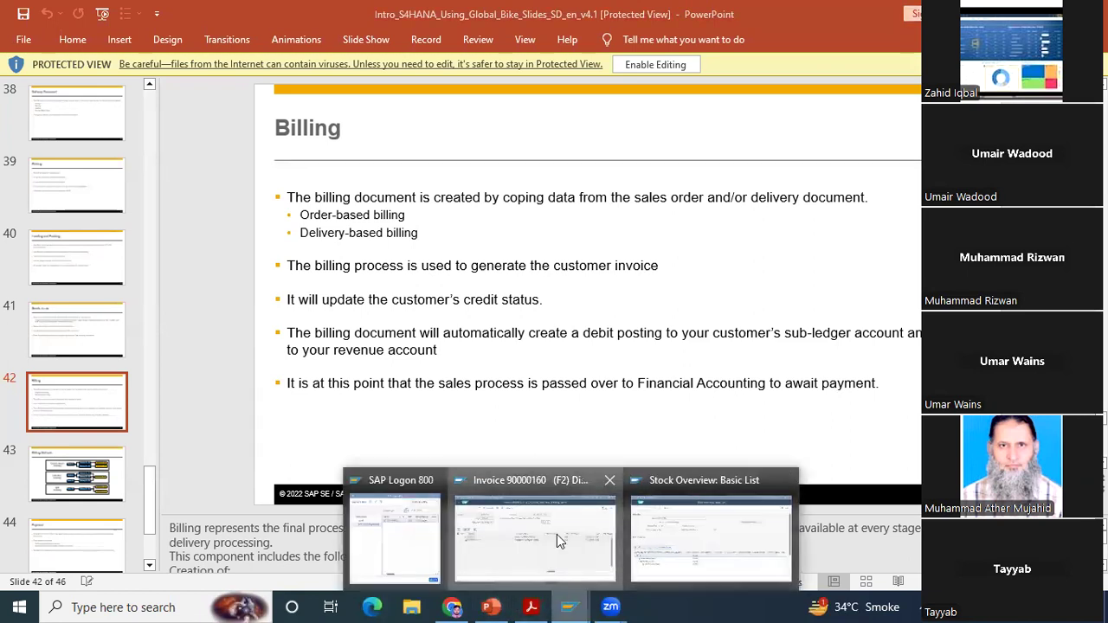
pyautogui.click(557, 535)
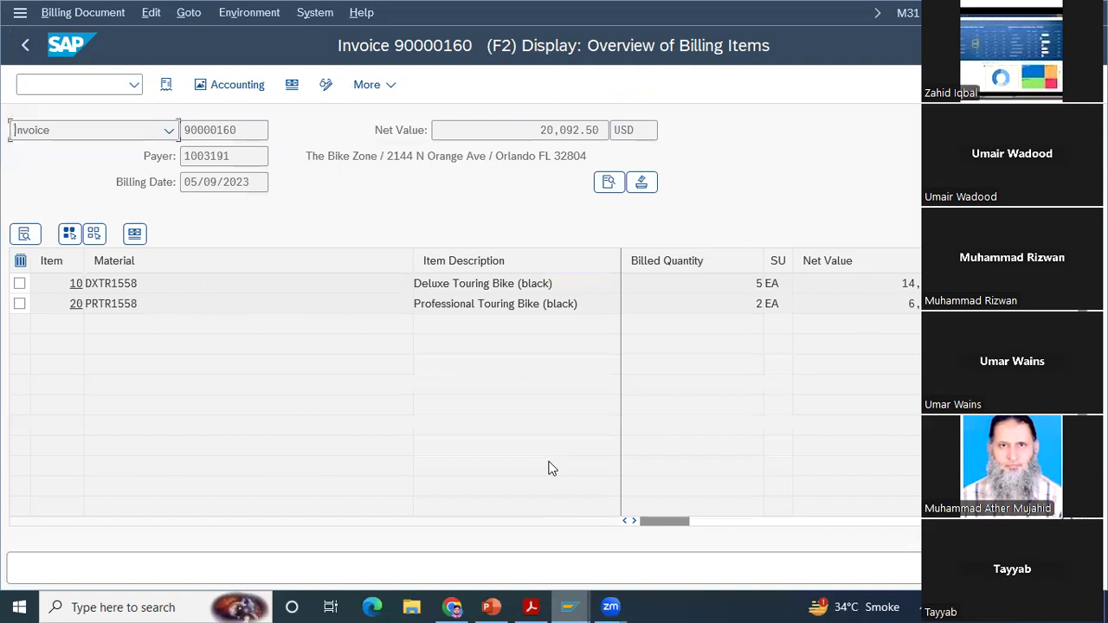
# Step: Leave the invoice overview and switch from displaying to changing billing documents
pyautogui.click(31, 52)
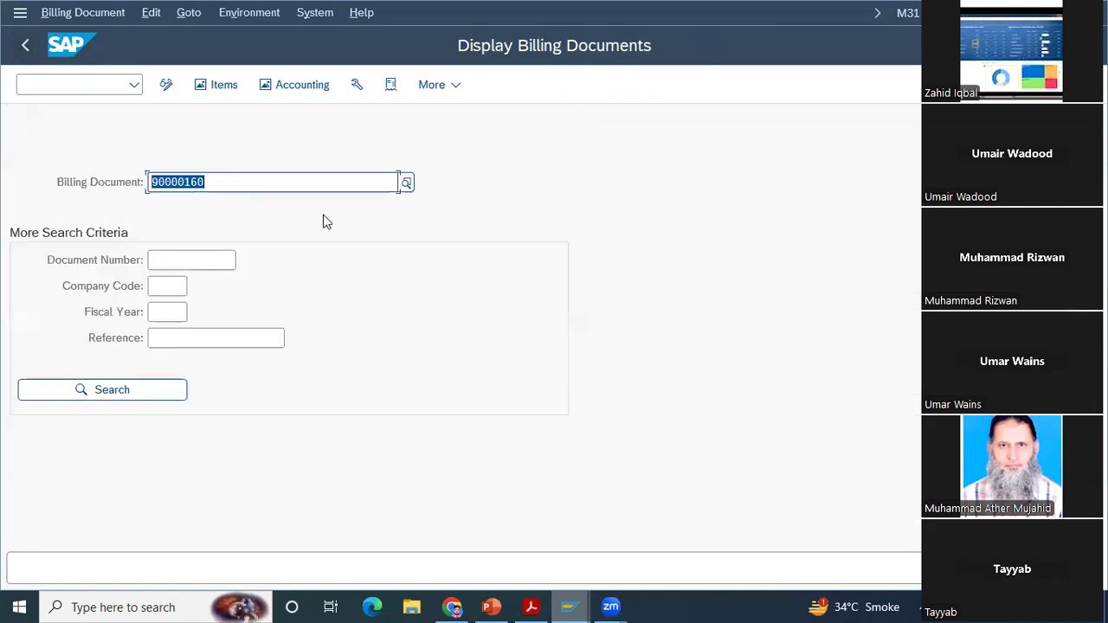
pyautogui.click(71, 15)
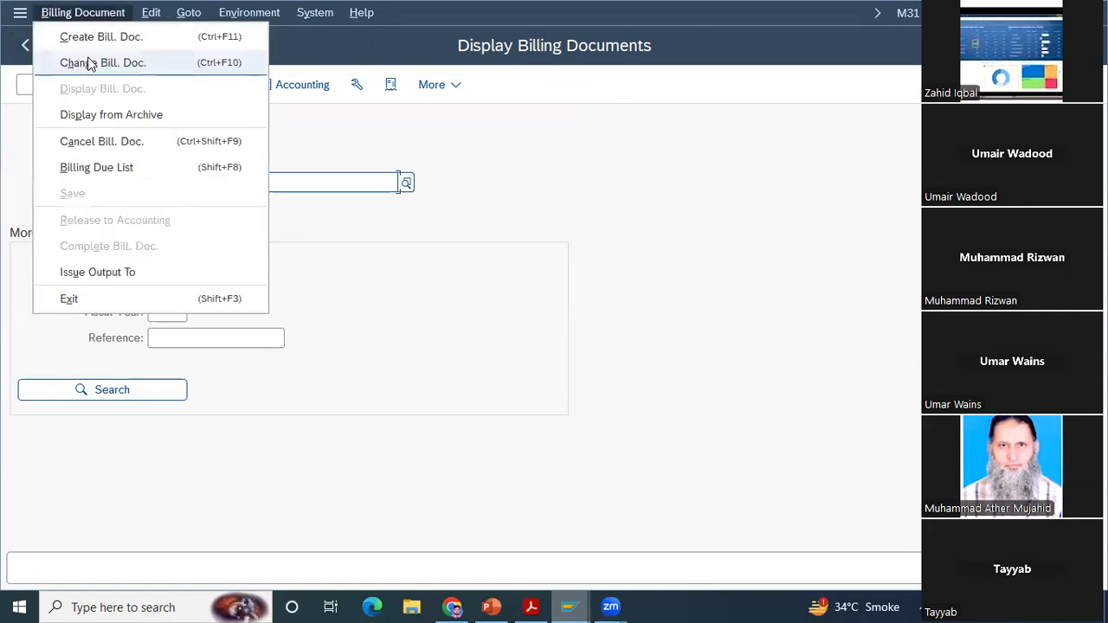
pyautogui.click(91, 62)
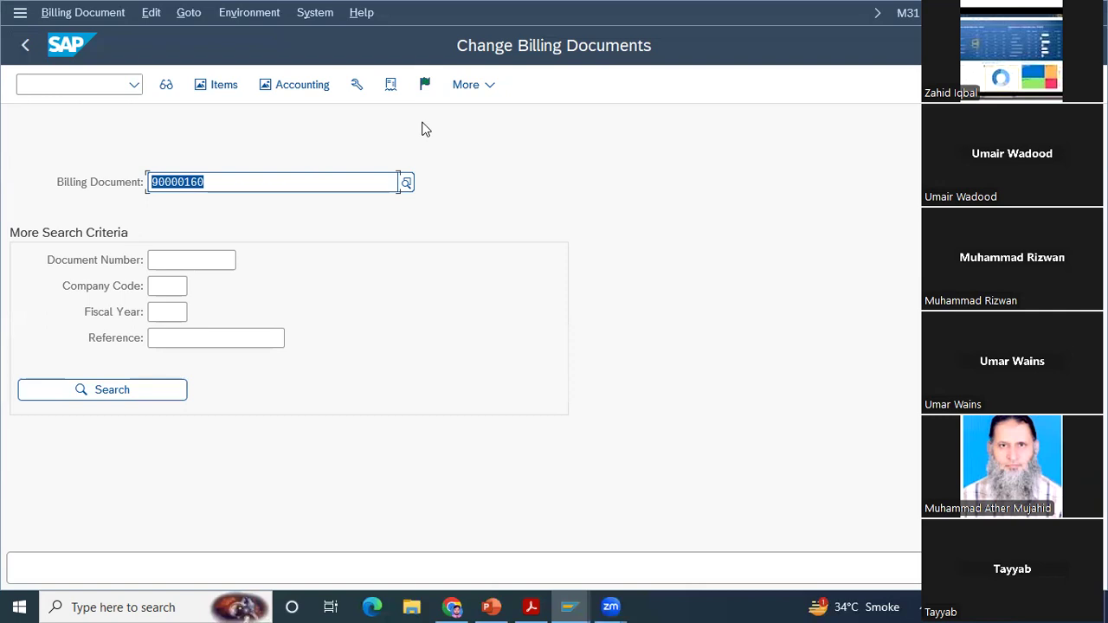
pyautogui.moveTo(569, 607)
pyautogui.click(583, 562)
# Step: Switch to the case study PDF and read the task and menu path for Step 16, Post Receipt of Customer Payment
pyautogui.click(537, 600)
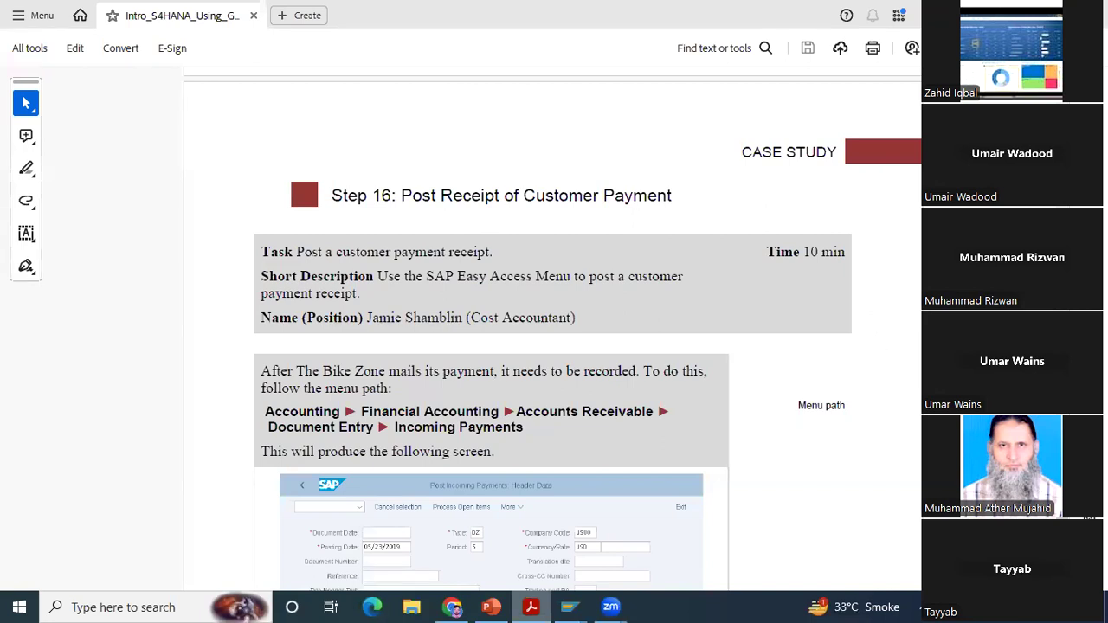
pyautogui.scroll(-1, 553, 330)
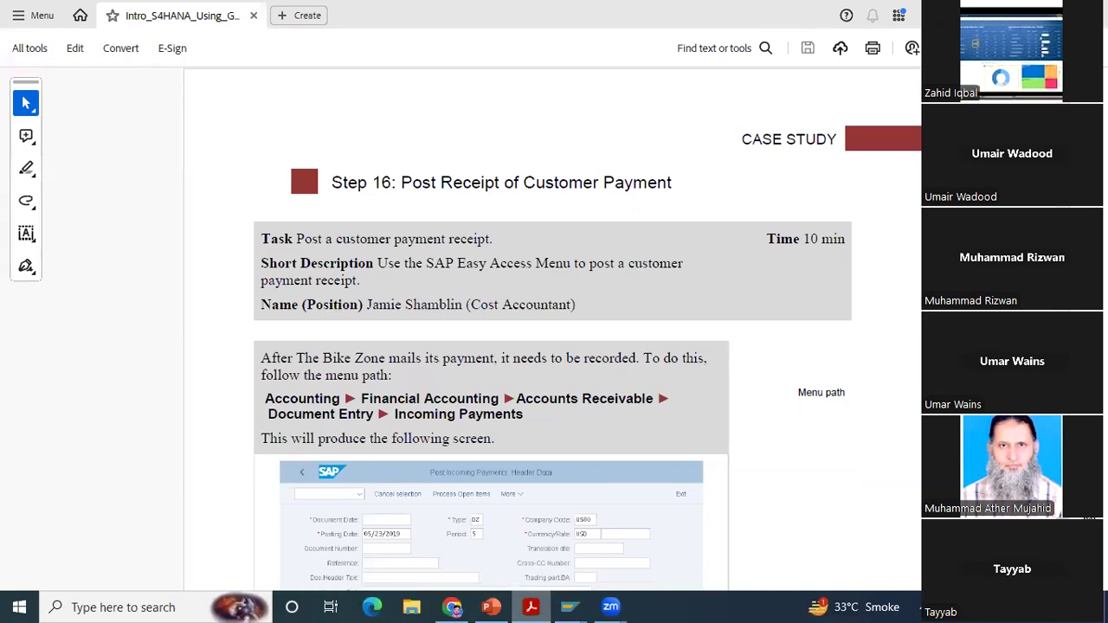
pyautogui.scroll(-1, 706, 255)
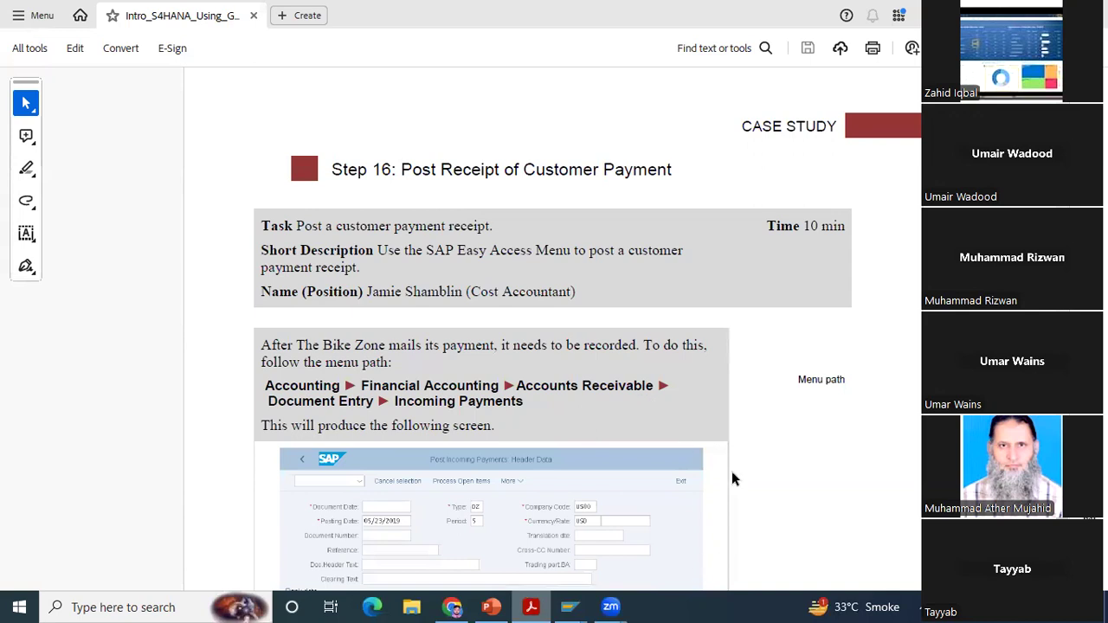
pyautogui.scroll(-1, 733, 477)
pyautogui.scroll(-1, 588, 333)
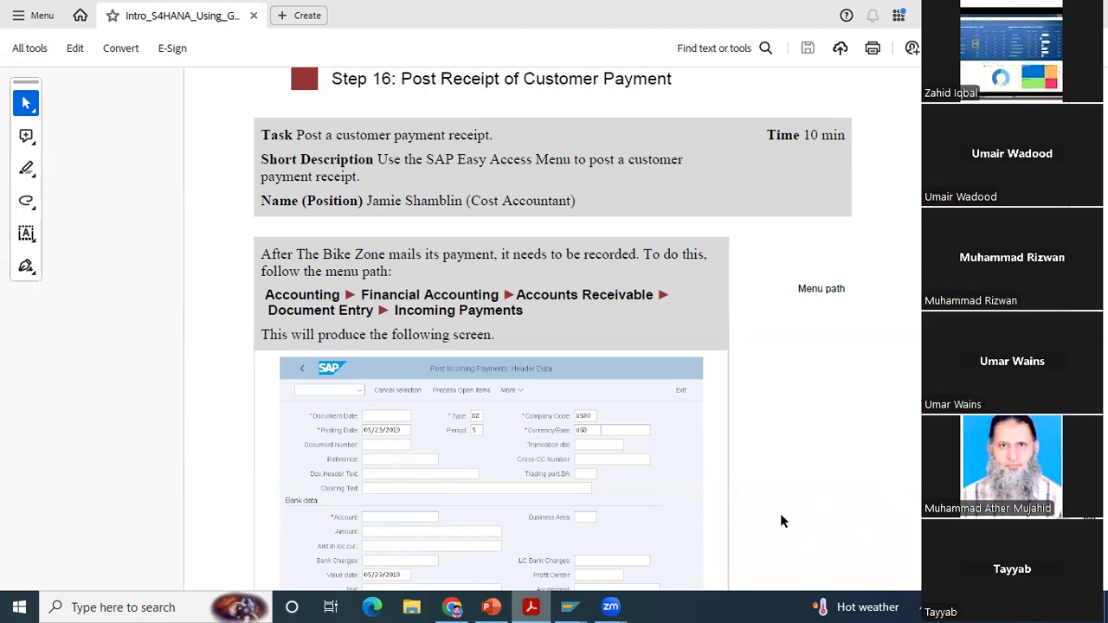
# Step: Return to SAP, leave the billing document transaction and collapse the Sales and Distribution folder in SAP Easy Access
pyautogui.click(570, 605)
pyautogui.click(584, 551)
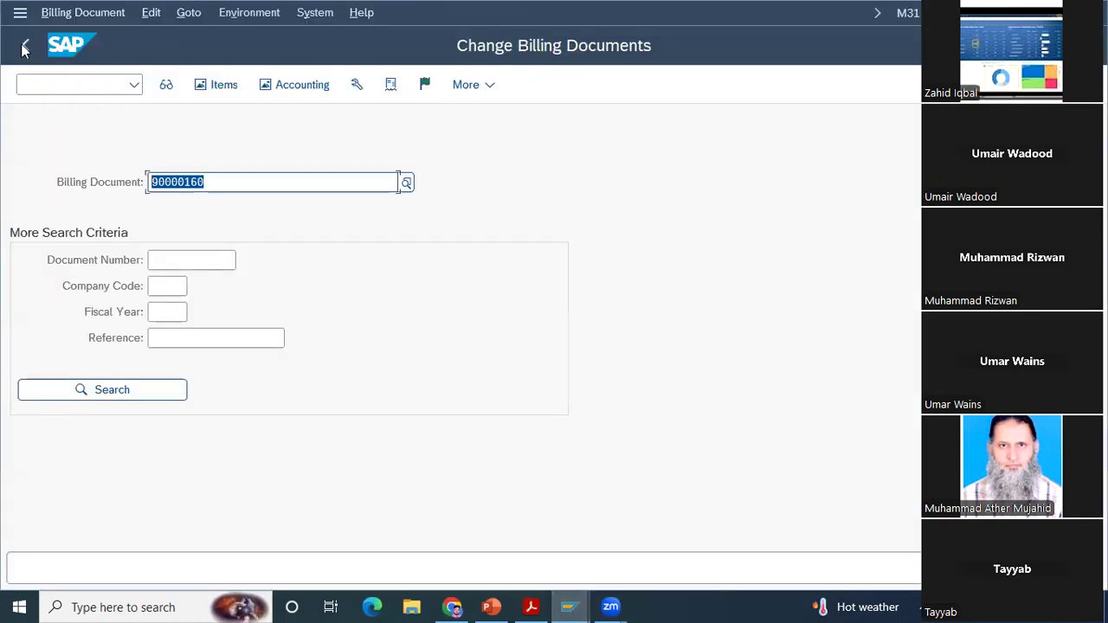
pyautogui.click(24, 45)
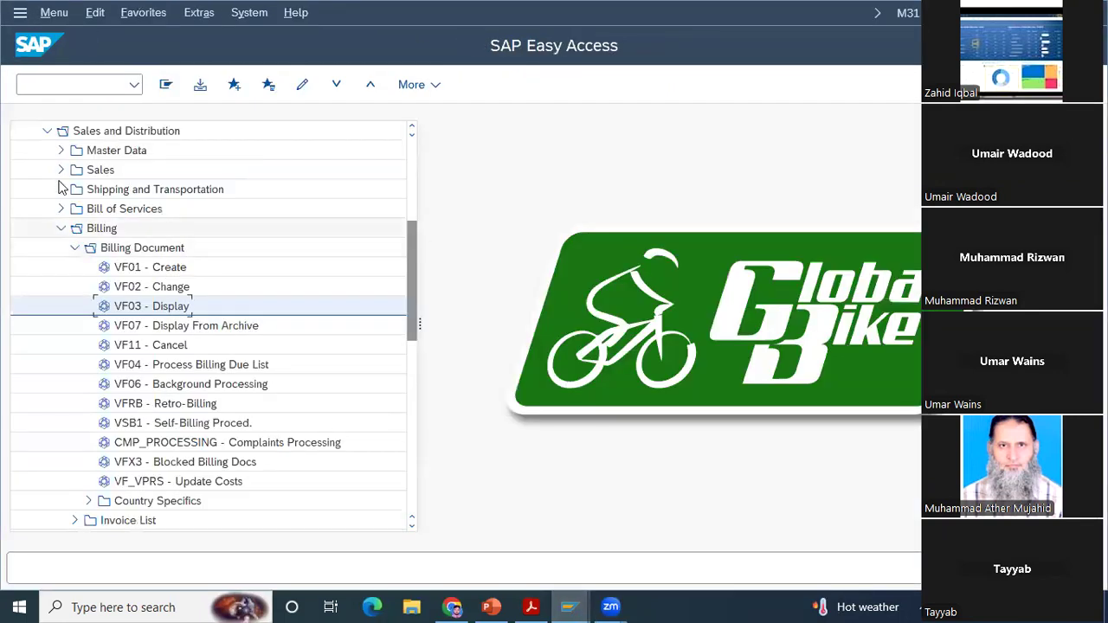
pyautogui.click(412, 128)
pyautogui.click(413, 128)
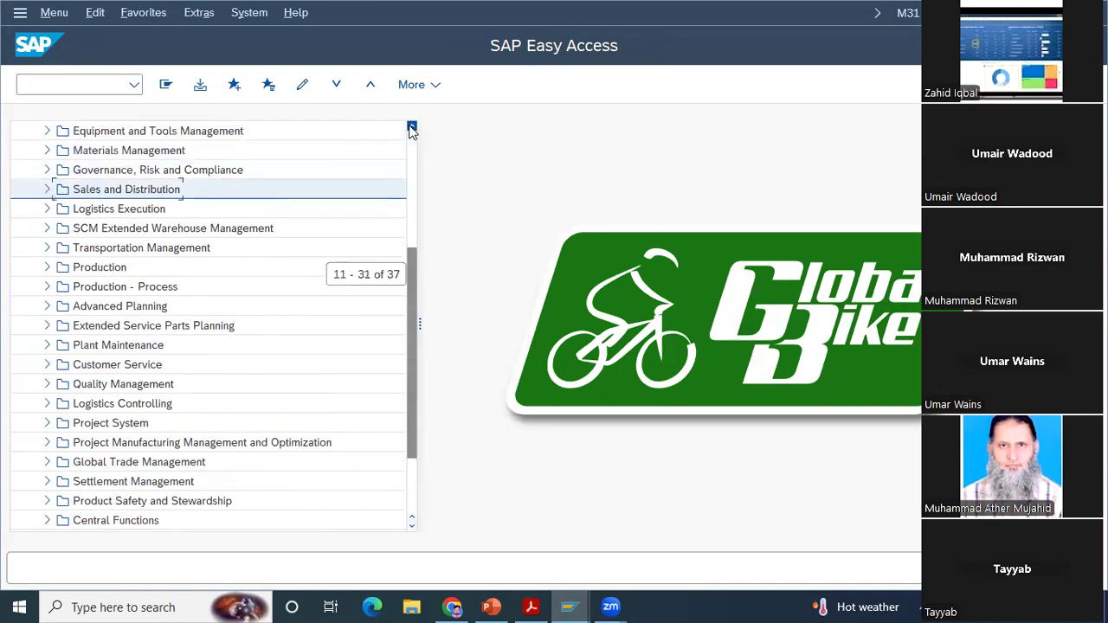
pyautogui.click(412, 128)
pyautogui.click(412, 129)
pyautogui.click(413, 128)
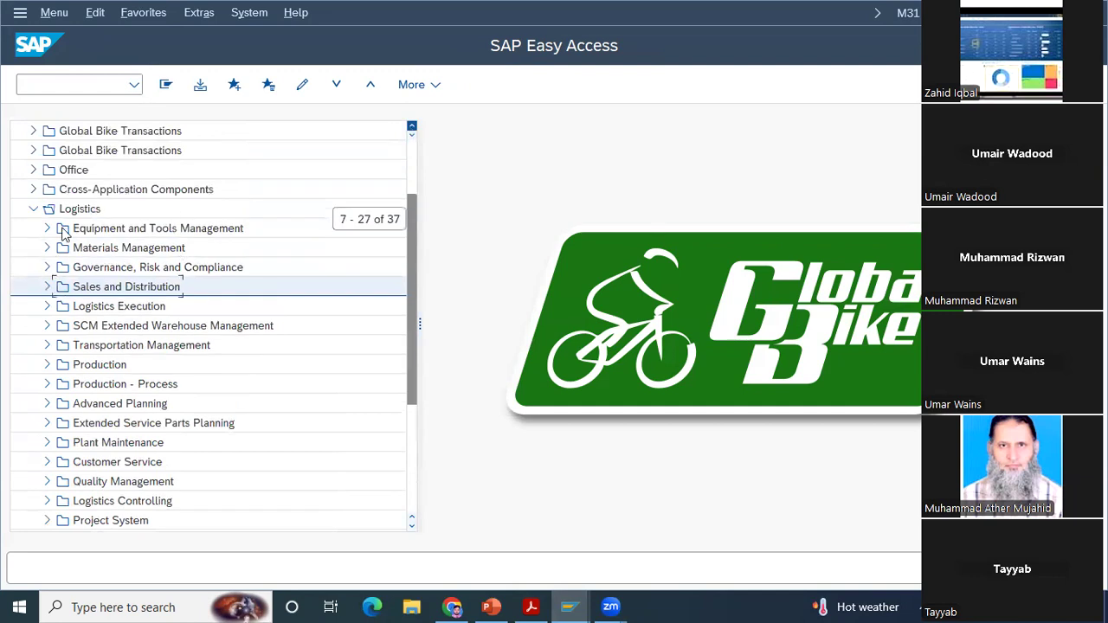
# Step: Collapse the Logistics folder in the SAP menu, leaving Connector for Multi-Bank Connectivity closed
pyautogui.scroll(4, 65, 234)
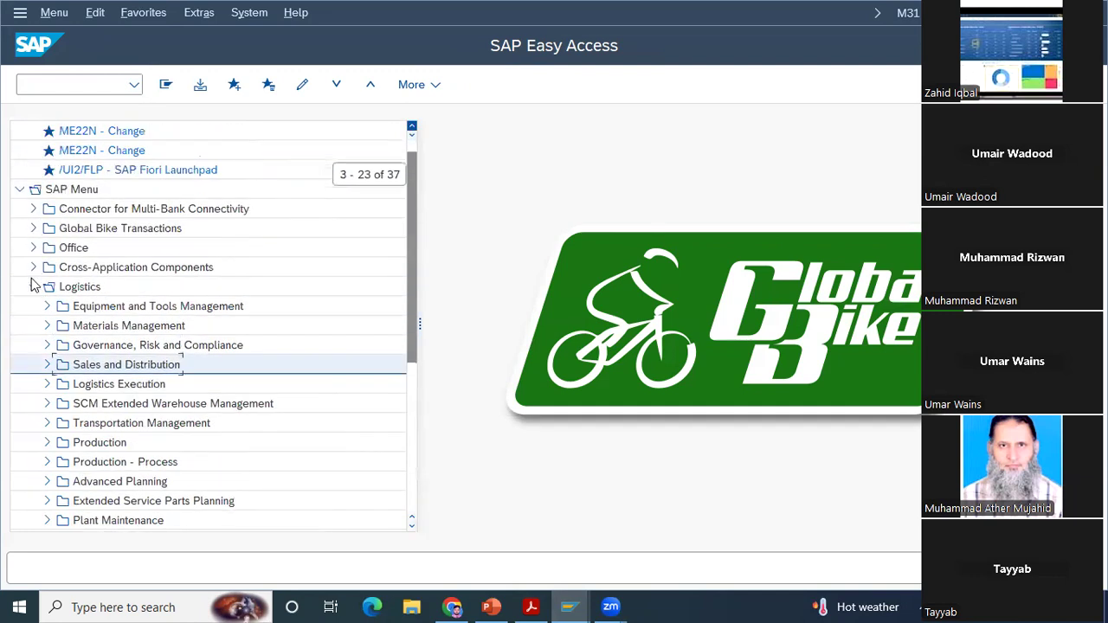
pyautogui.scroll(1, 33, 286)
pyautogui.click(33, 228)
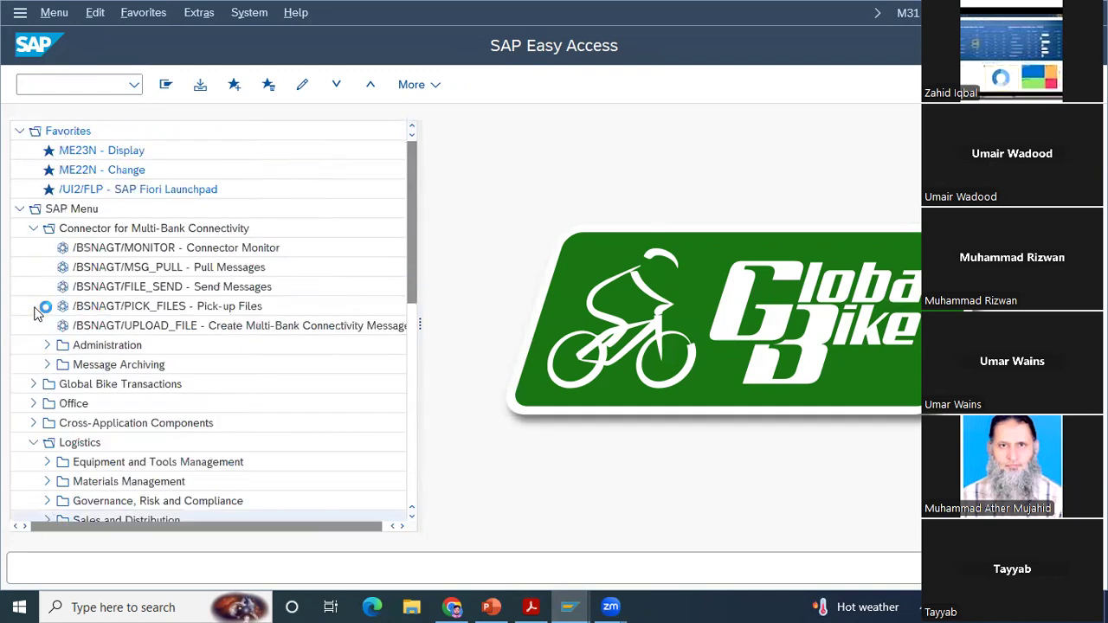
pyautogui.click(33, 228)
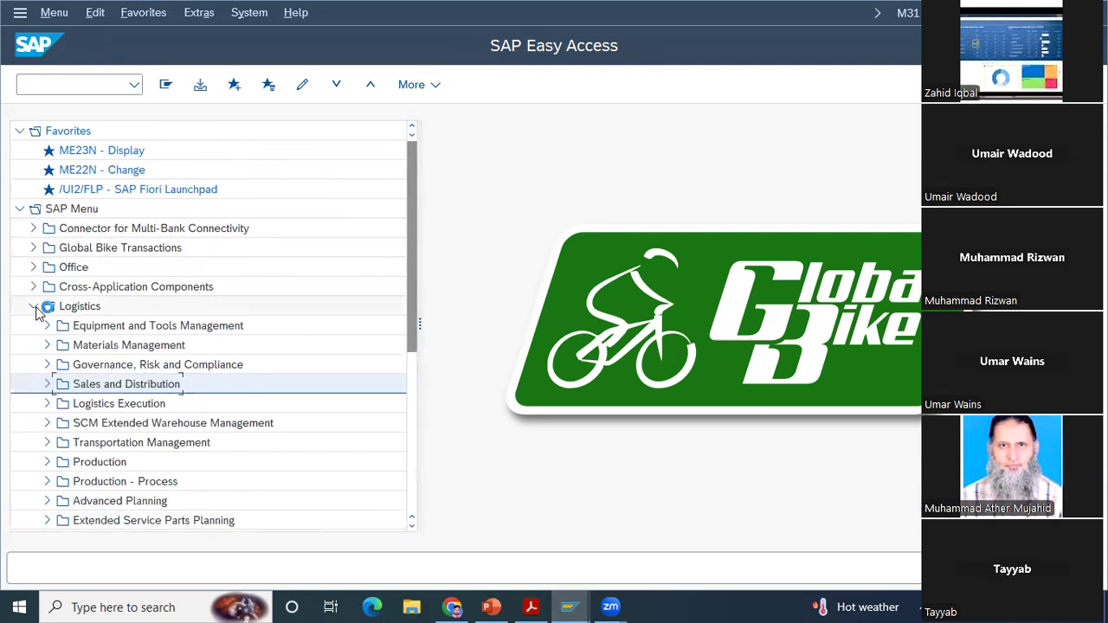
pyautogui.click(32, 307)
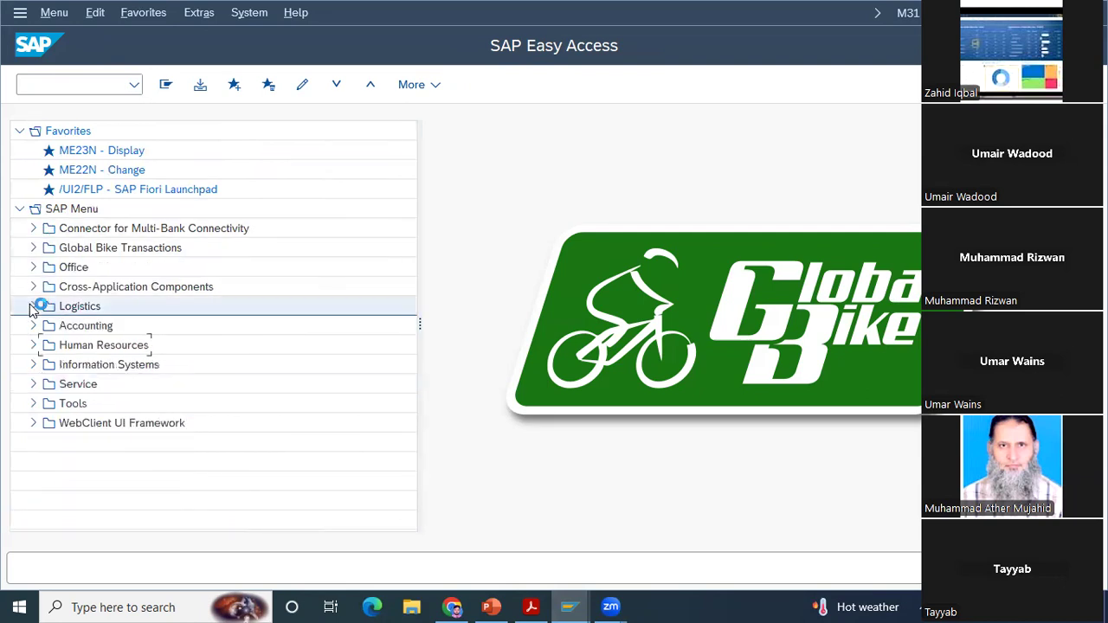
# Step: Expand Accounting, Financial Accounting and Accounts Receivable in the SAP menu tree
pyautogui.click(33, 325)
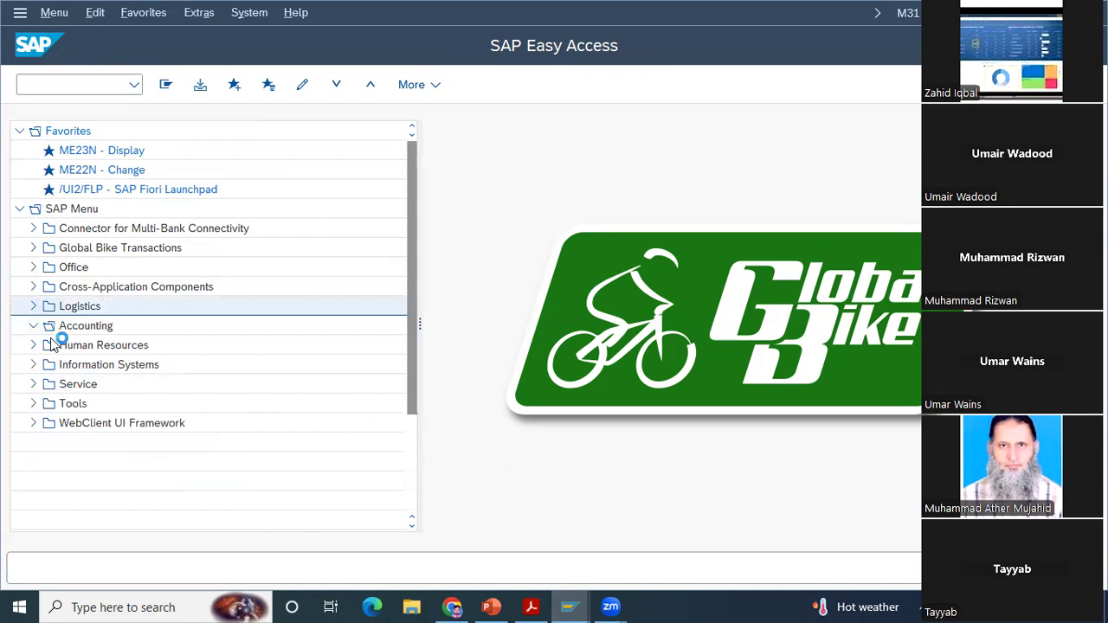
pyautogui.click(50, 345)
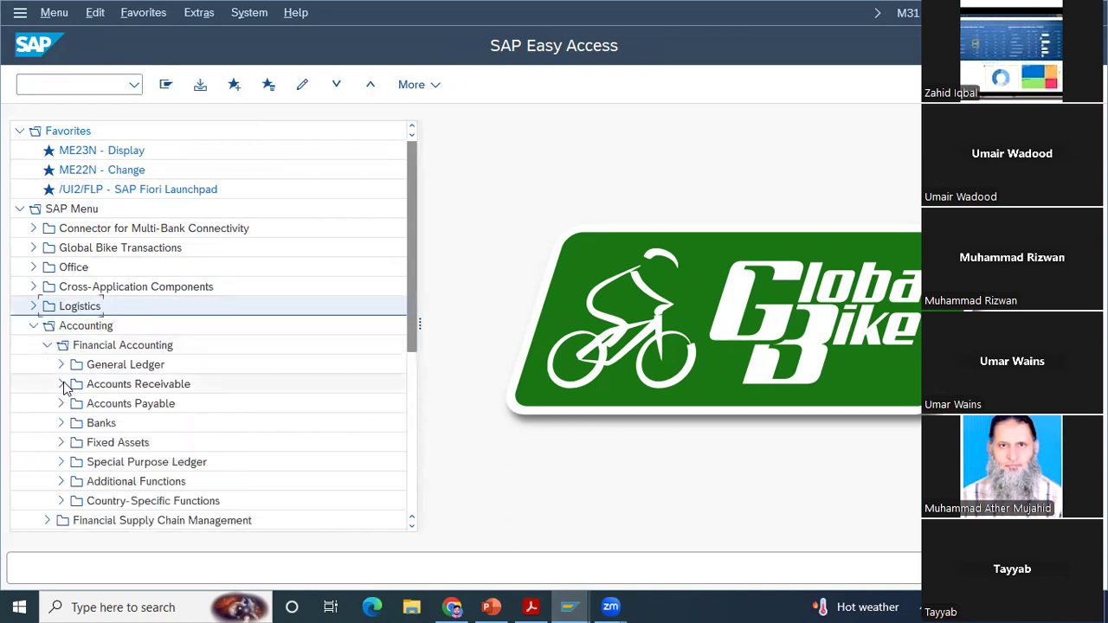
pyautogui.click(59, 385)
# Step: Recheck the menu path in the case study PDF and open F-28 Incoming Payments from Document Entry in SAP
pyautogui.moveTo(534, 606)
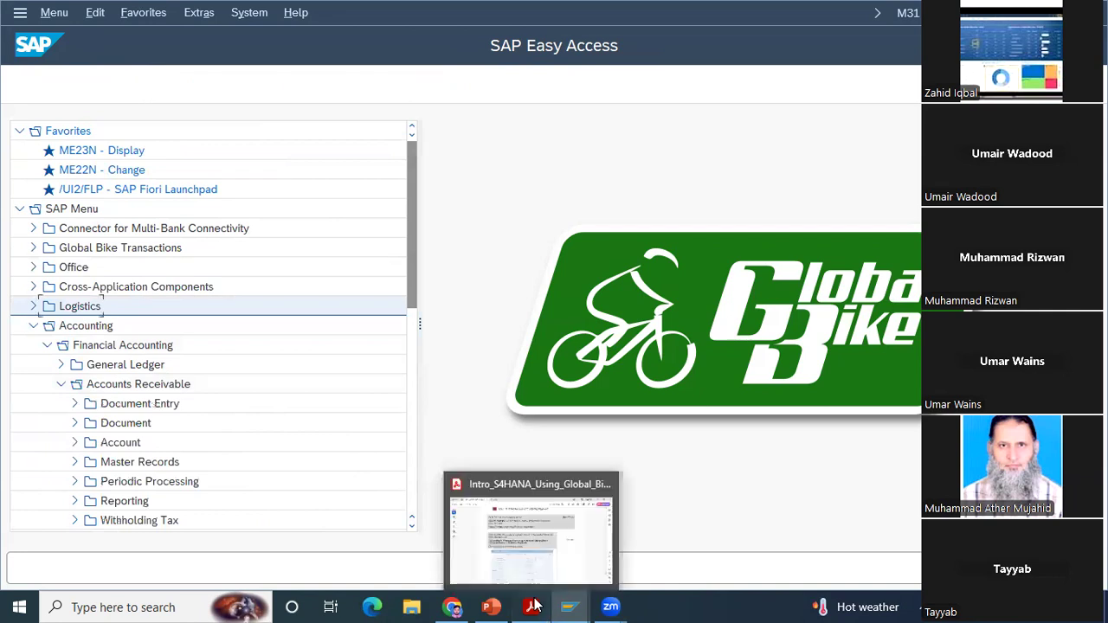
pyautogui.click(535, 606)
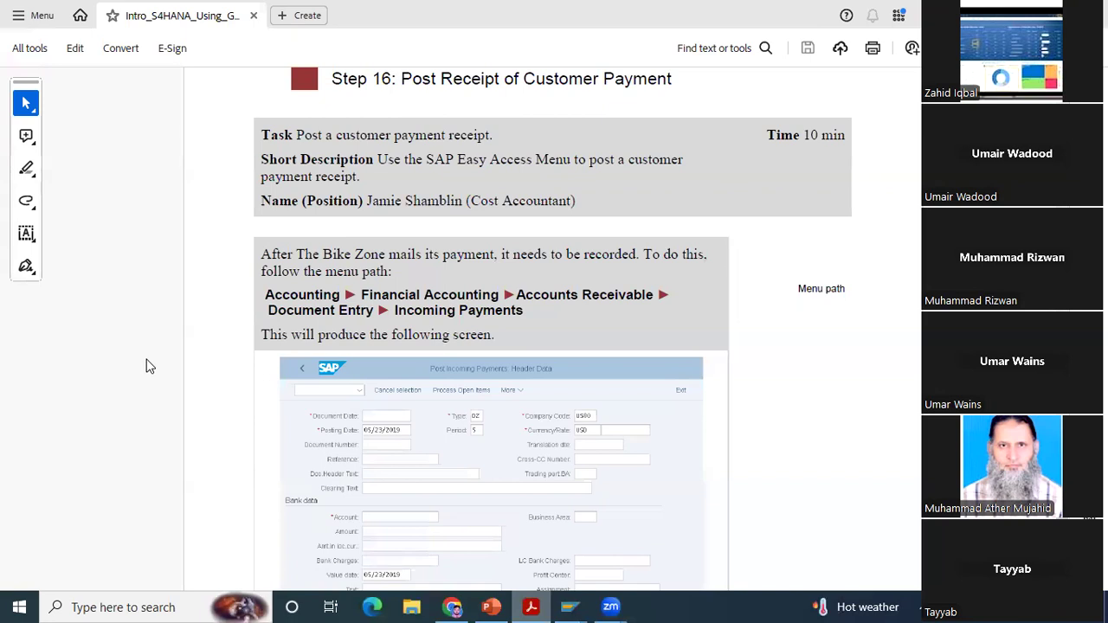
pyautogui.hotkey('alt', 'Tab')
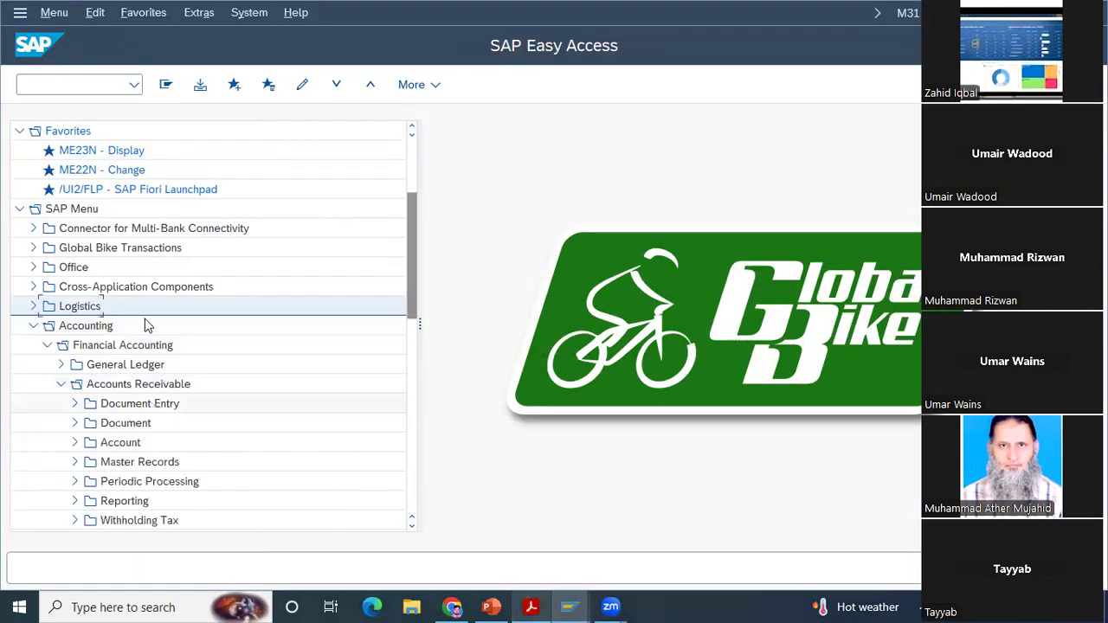
pyautogui.click(76, 404)
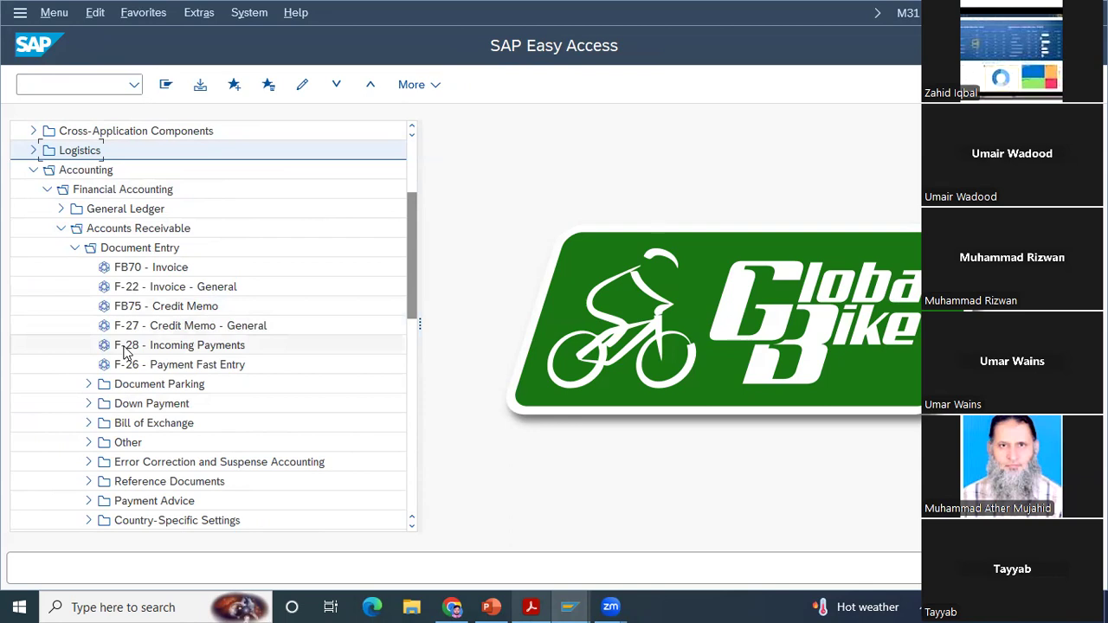
pyautogui.doubleClick(125, 349)
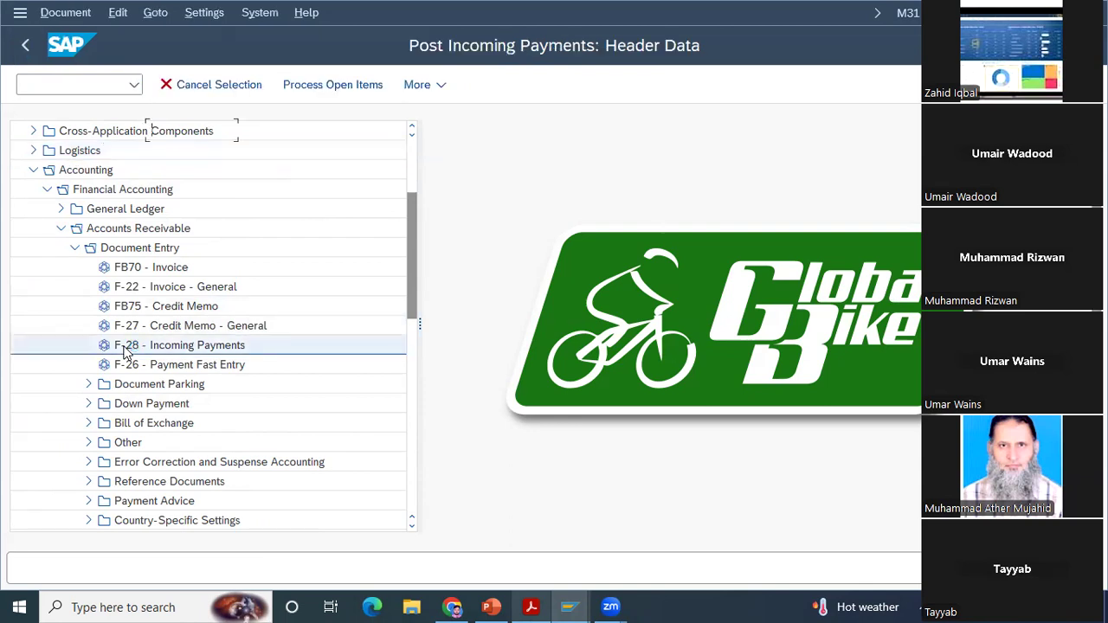
# Step: Consult the Post Incoming Payments header screen in the case study PDF and return to the SAP payment form
pyautogui.click(532, 606)
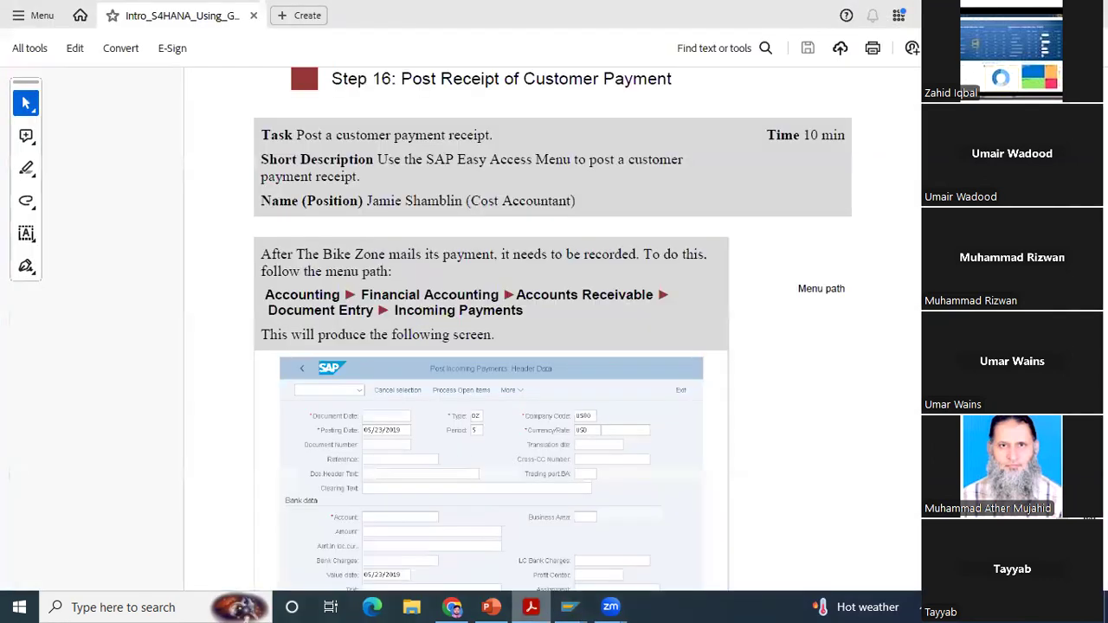
pyautogui.moveTo(570, 607)
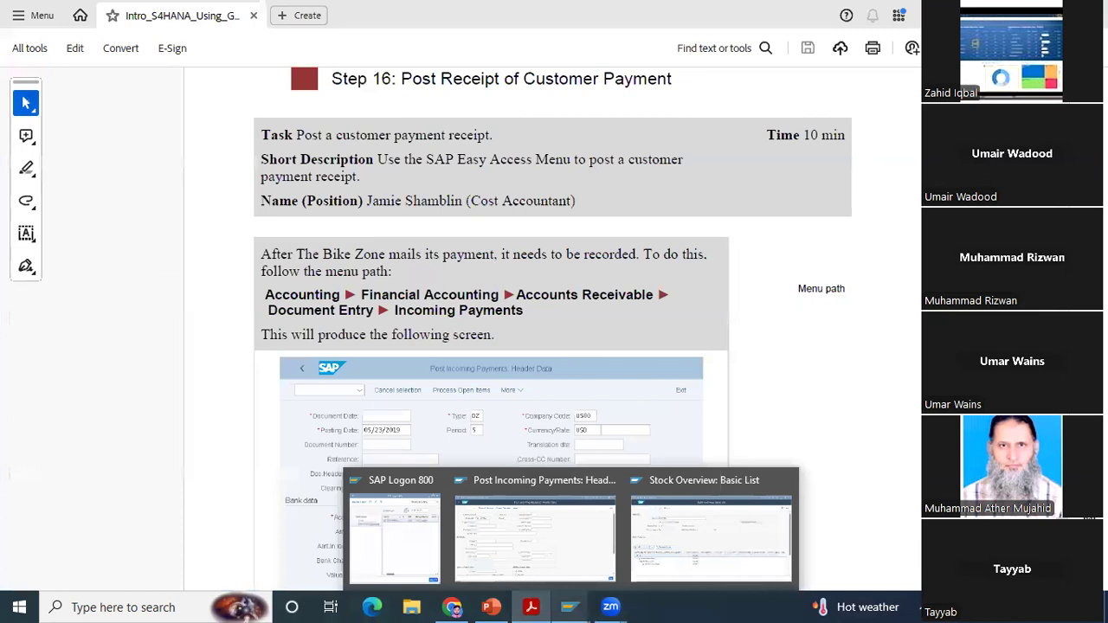
pyautogui.scroll(-4, 814, 390)
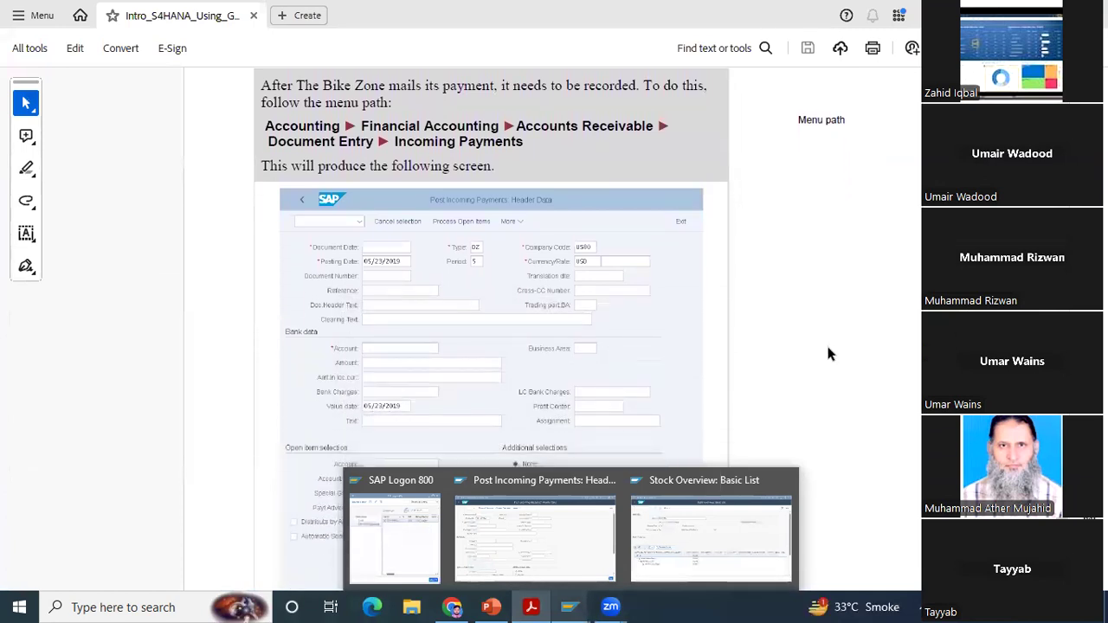
pyautogui.scroll(-2, 816, 390)
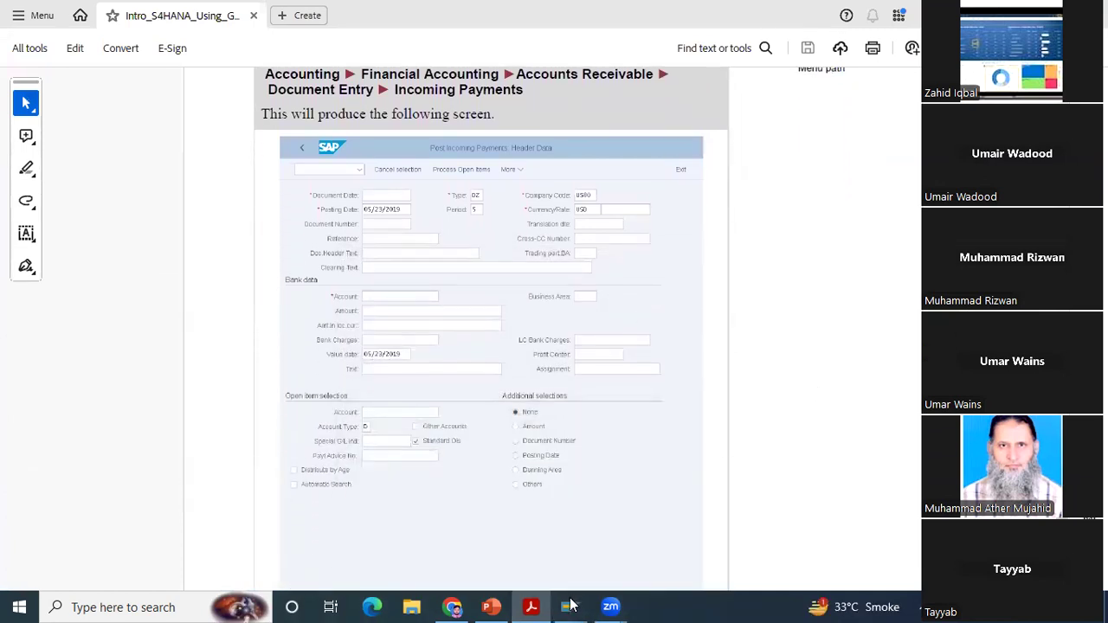
pyautogui.click(547, 572)
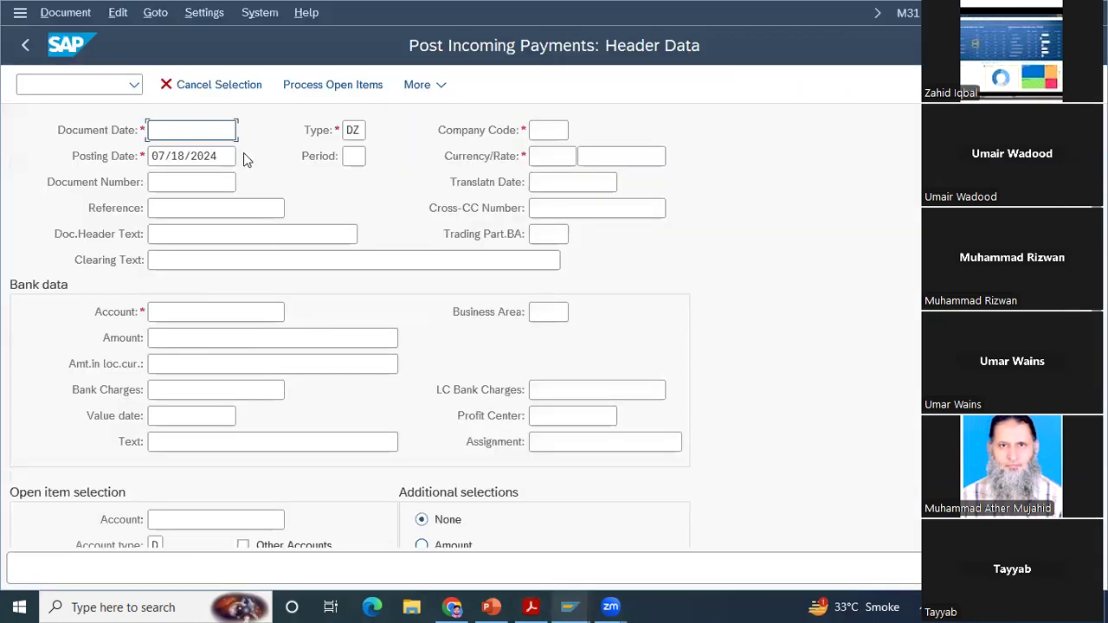
# Step: Set the incoming payment's document date to 07/18/2024
pyautogui.click(193, 125)
pyautogui.write('07/18/2024')
pyautogui.click(216, 158)
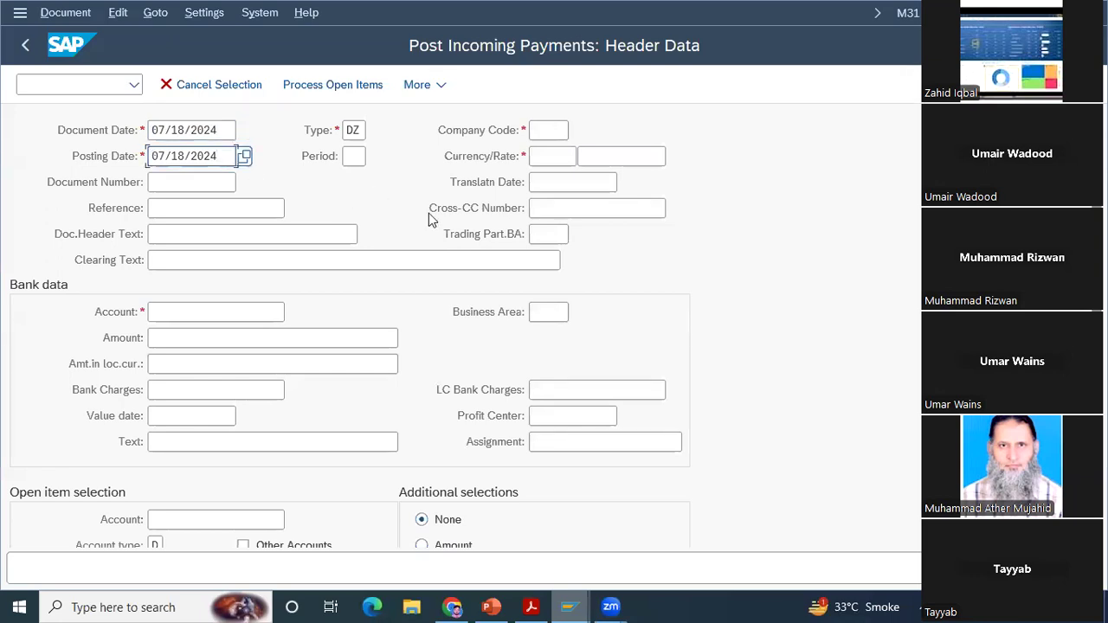
# Step: Check the case study's header values, and set the payment's company code to US00 and its currency to USD
pyautogui.click(547, 130)
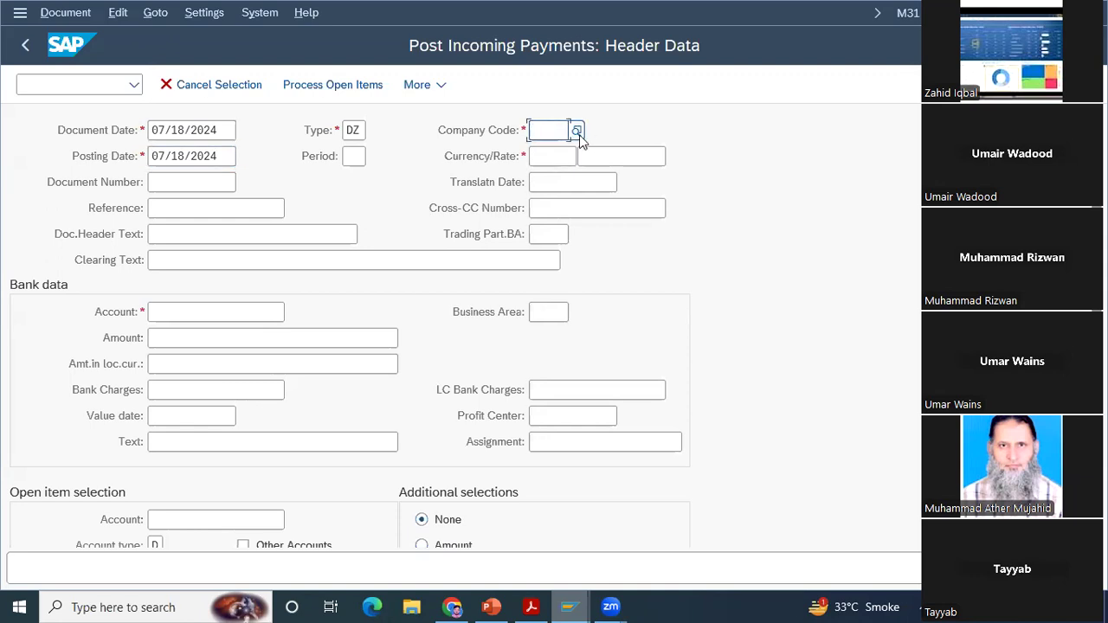
pyautogui.click(577, 132)
pyautogui.click(532, 606)
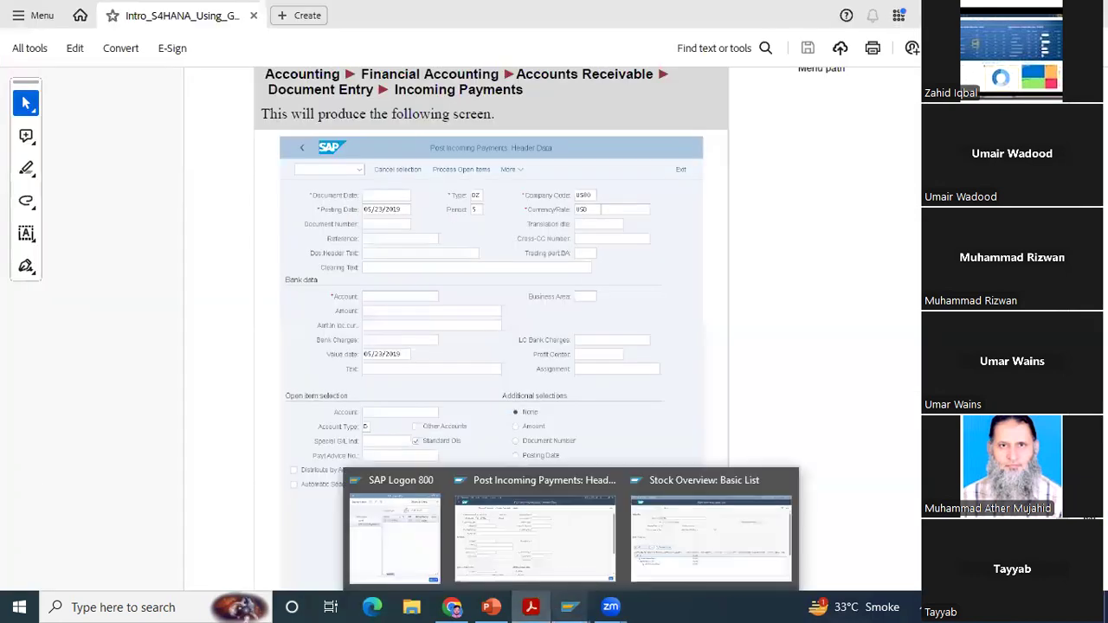
pyautogui.scroll(-3, 520, 347)
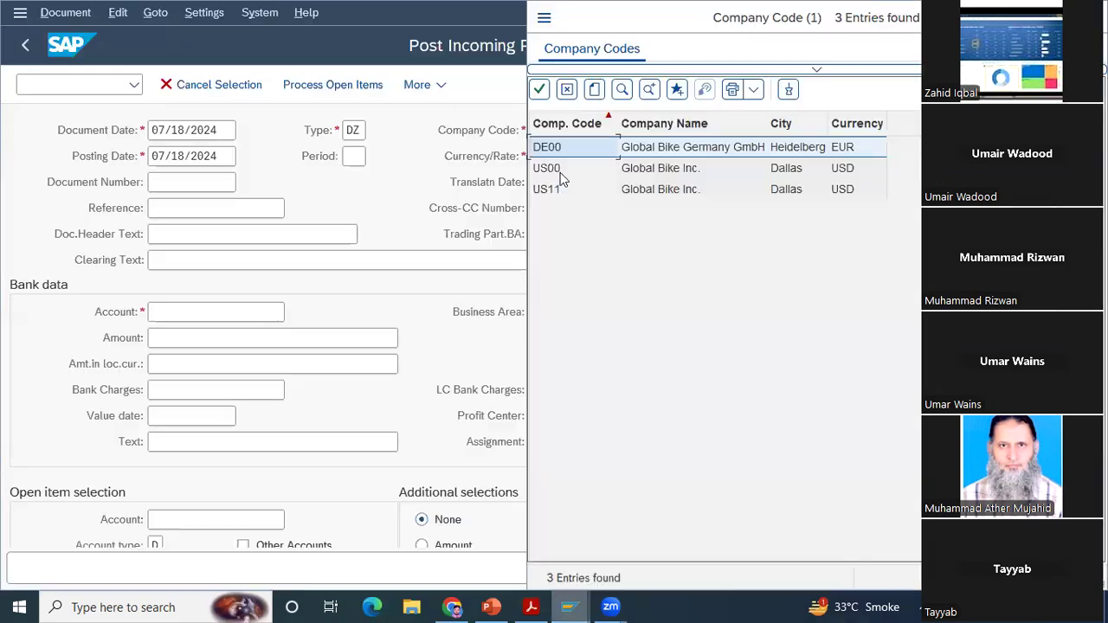
pyautogui.doubleClick(560, 173)
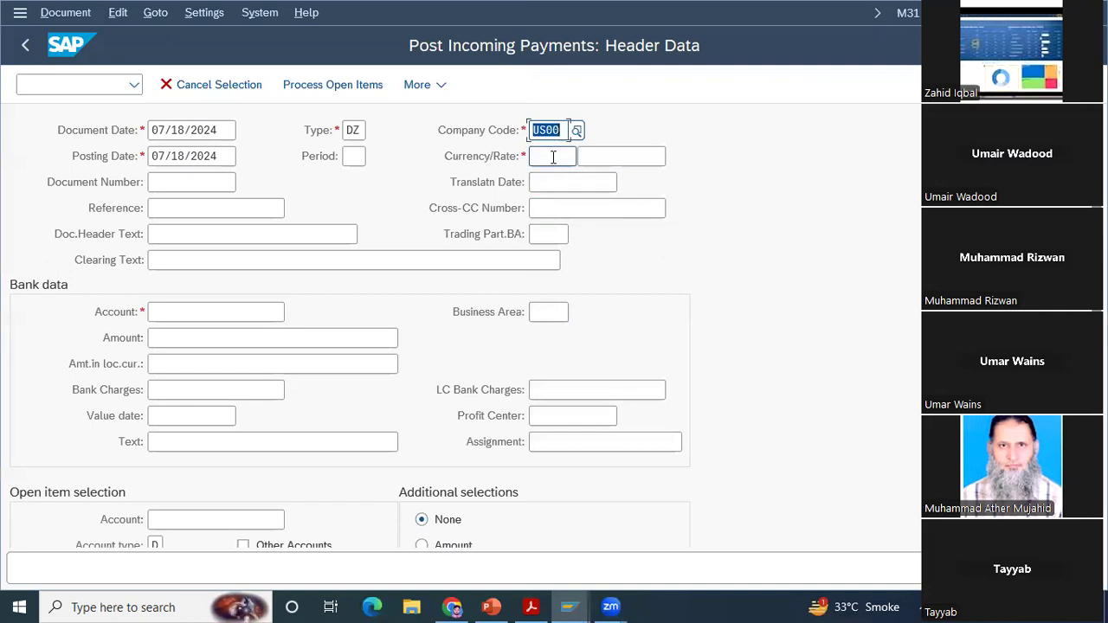
pyautogui.click(552, 157)
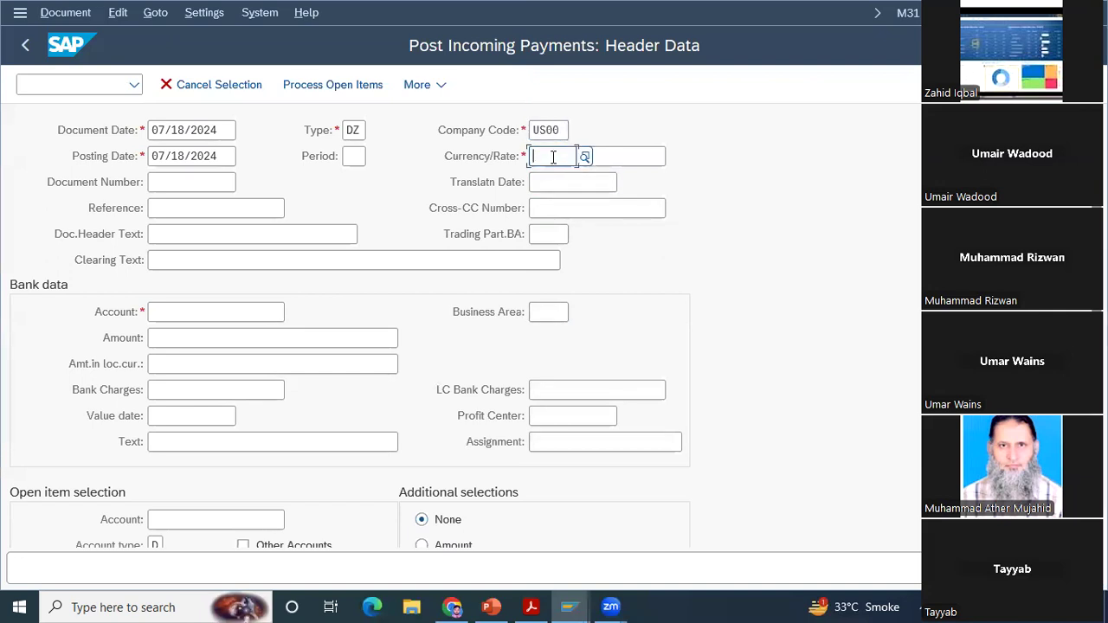
pyautogui.write('USD')
pyautogui.press('Return')
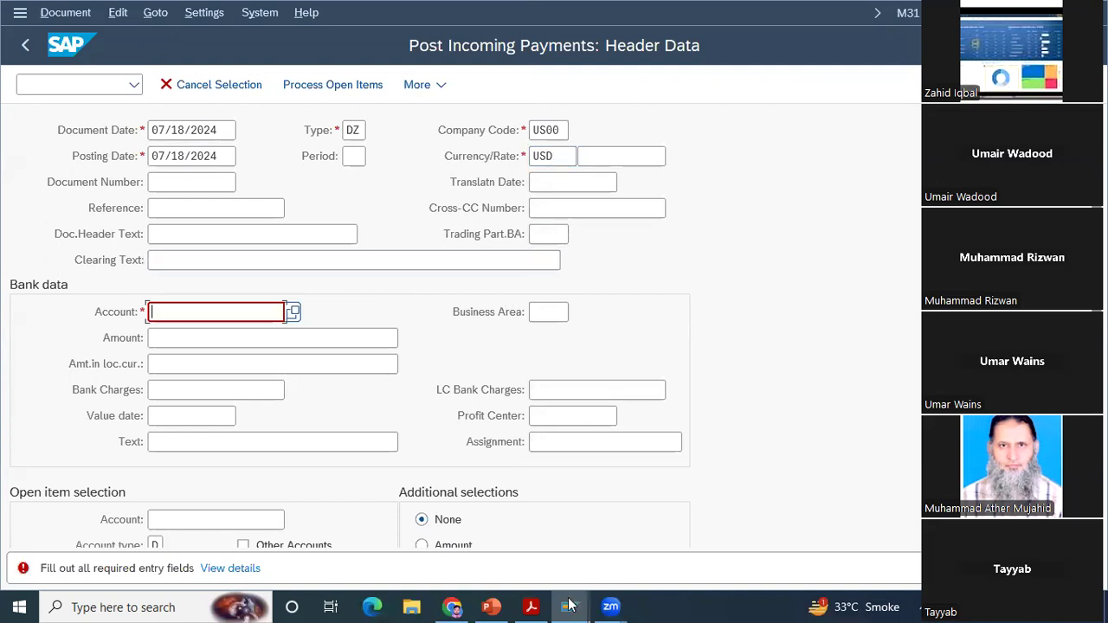
# Step: Check the header values in the case study PDF and enter its bank account number in the SAP payment's bank data
pyautogui.moveTo(580, 606)
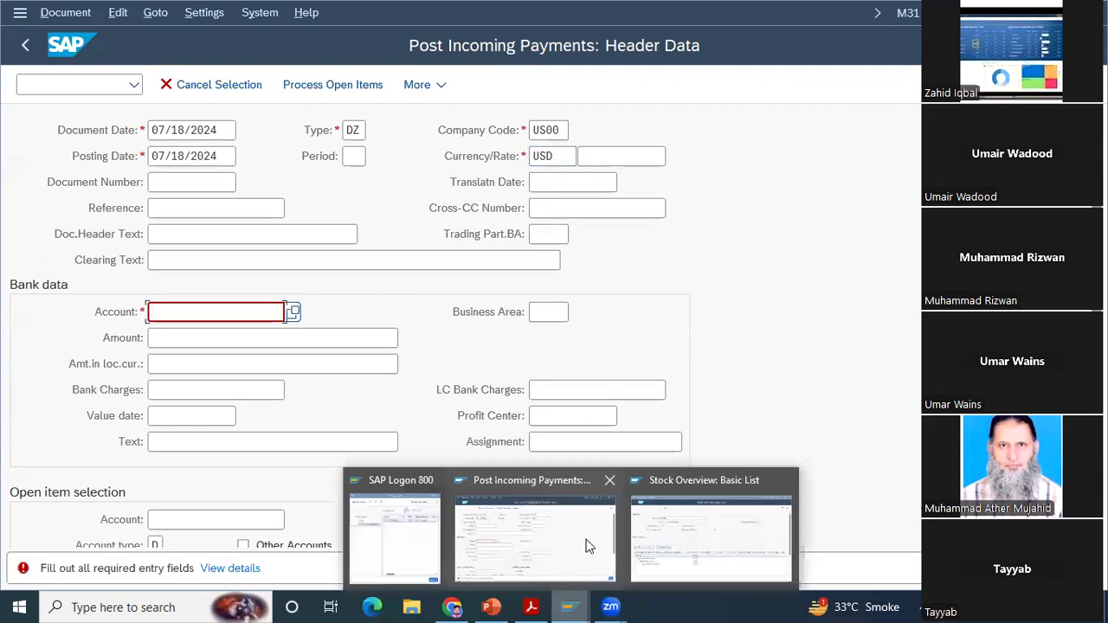
pyautogui.click(530, 606)
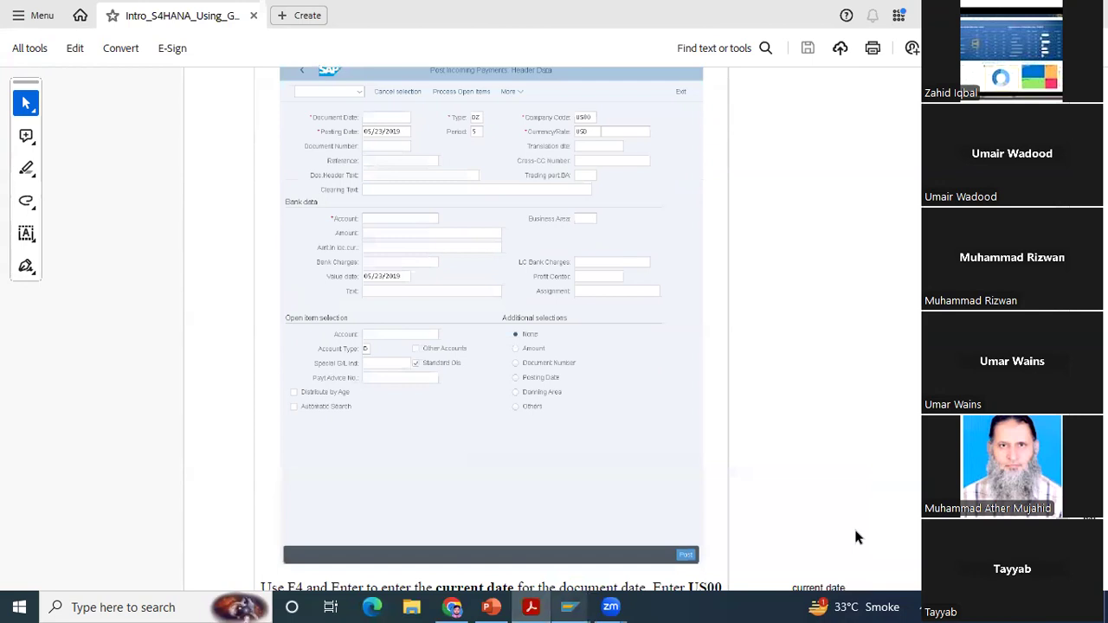
pyautogui.scroll(-1, 856, 537)
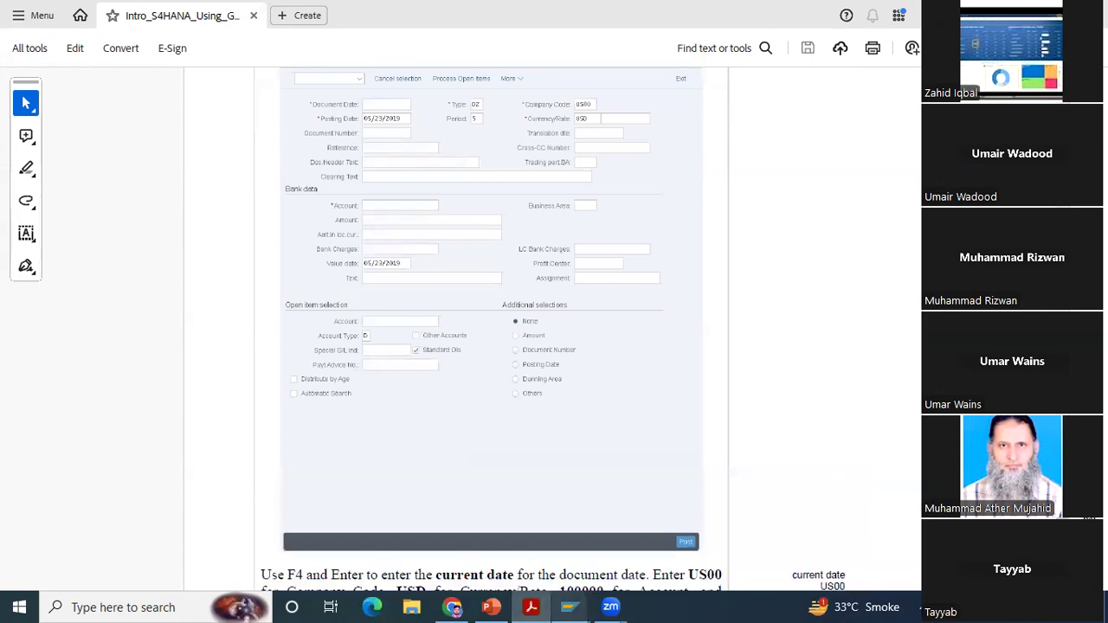
pyautogui.scroll(-5, 554, 331)
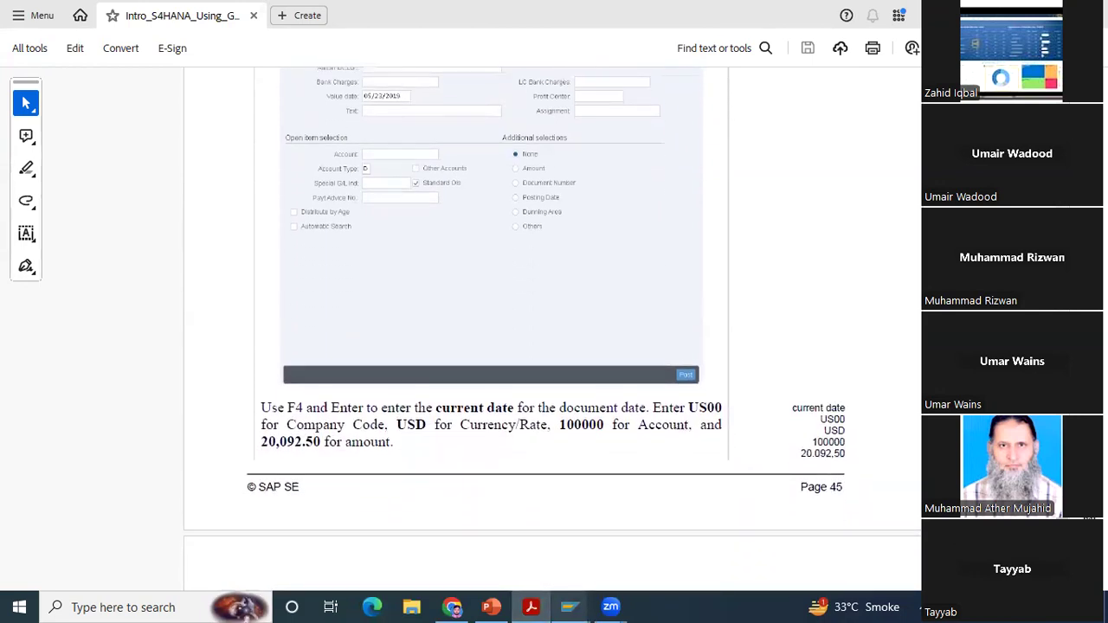
pyautogui.scroll(-1, 553, 332)
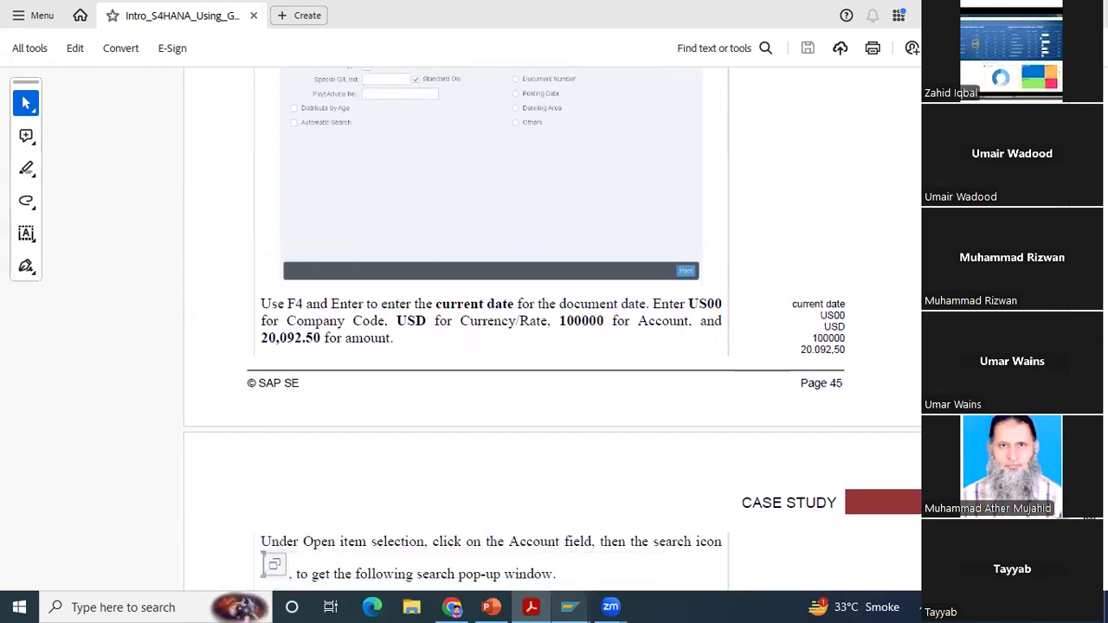
pyautogui.scroll(-1, 658, 346)
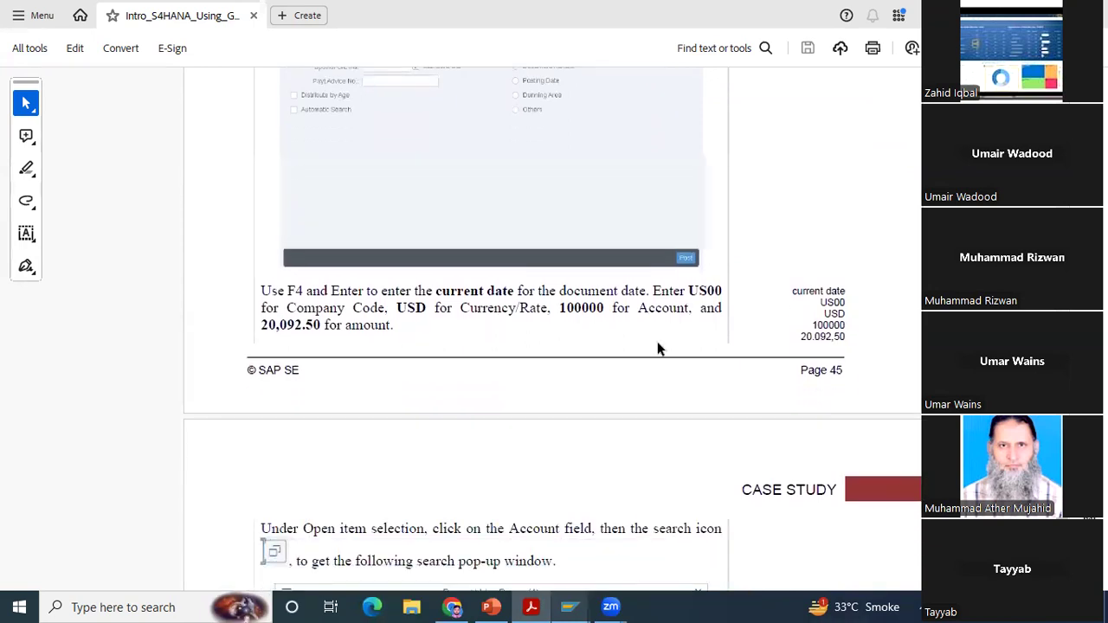
pyautogui.click(577, 604)
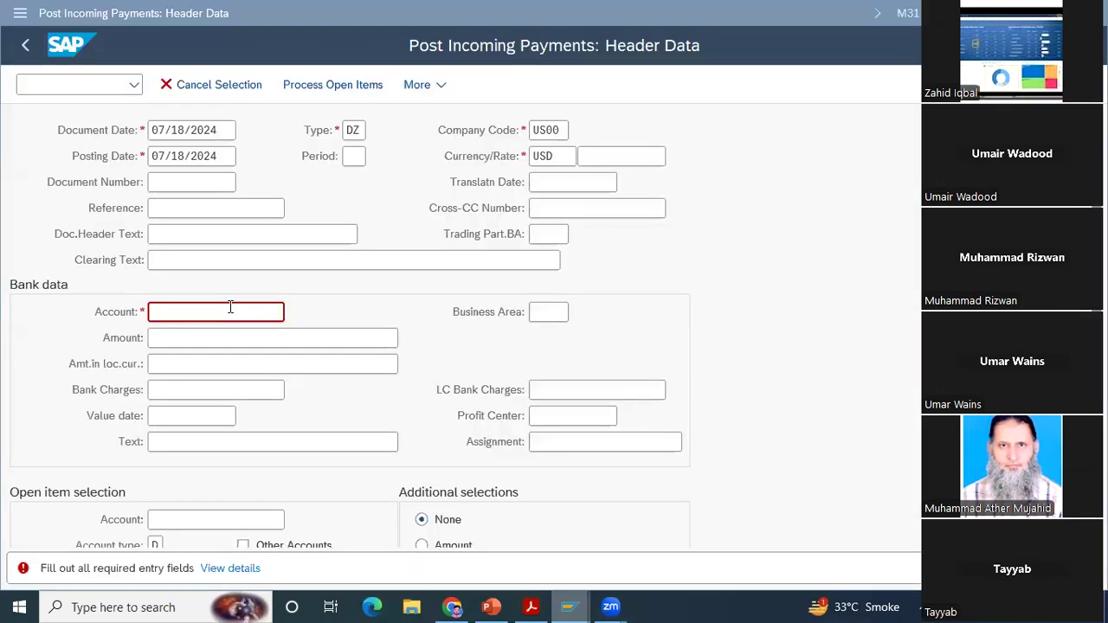
pyautogui.click(230, 307)
pyautogui.write('100000')
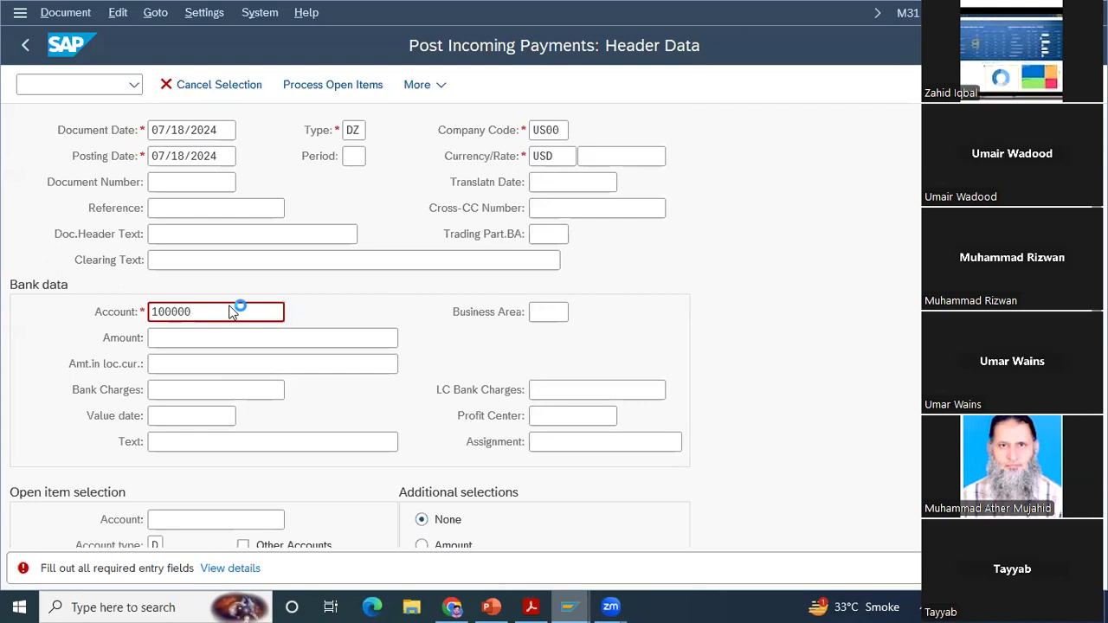
pyautogui.press('Return')
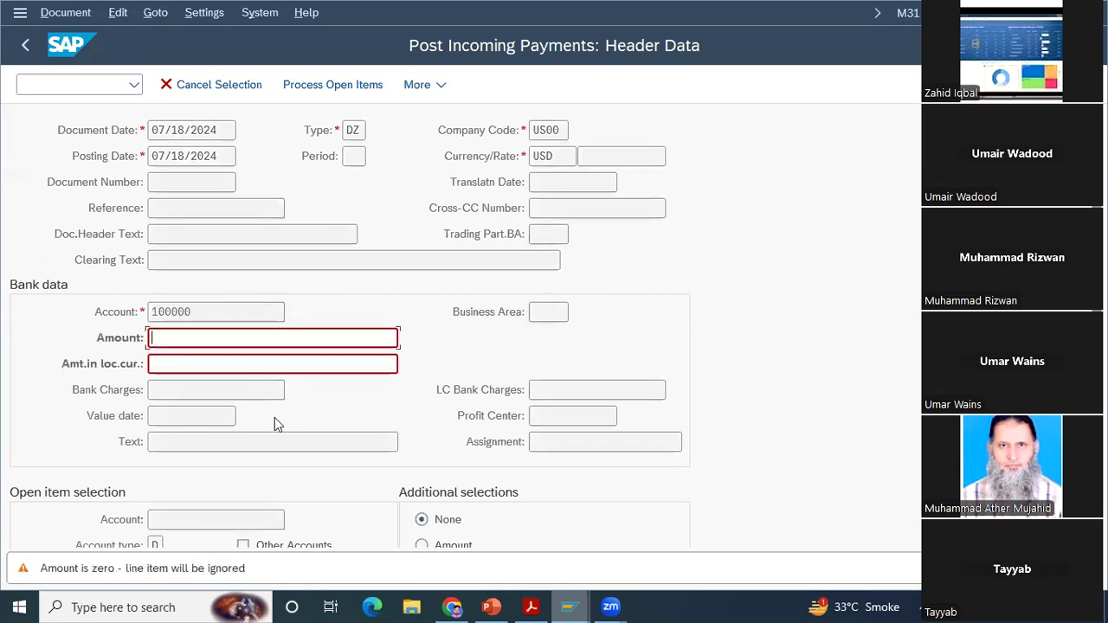
# Step: Recheck the payment amount in the case study PDF and set the bank data amount to 20092.5 in SAP
pyautogui.click(541, 604)
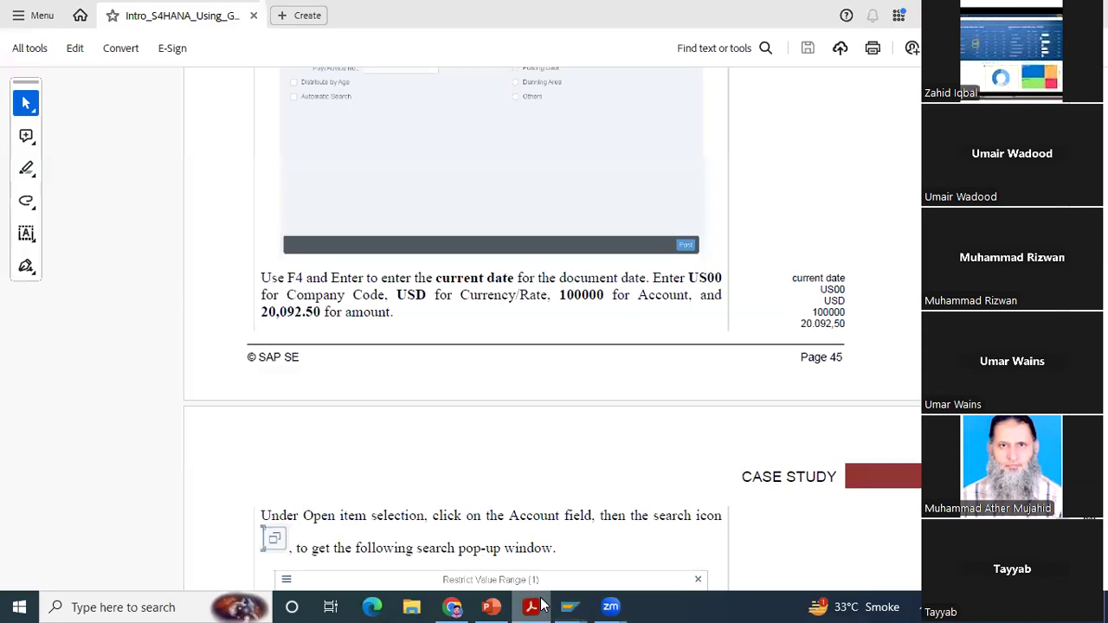
pyautogui.hotkey('alt', 'Tab')
pyautogui.write('20092.5')
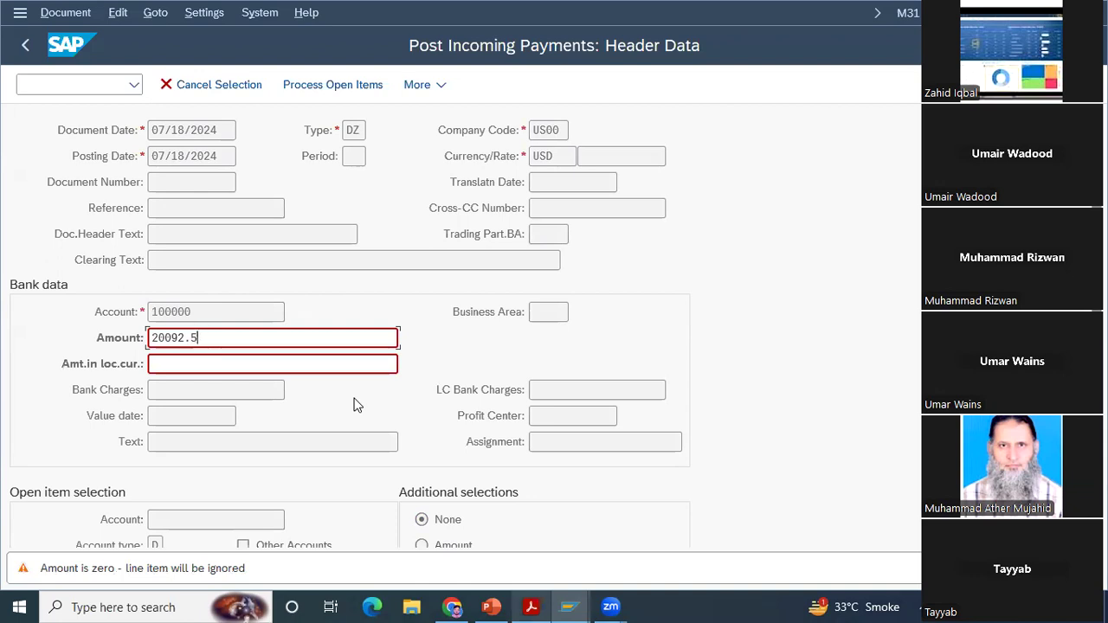
pyautogui.press('Return')
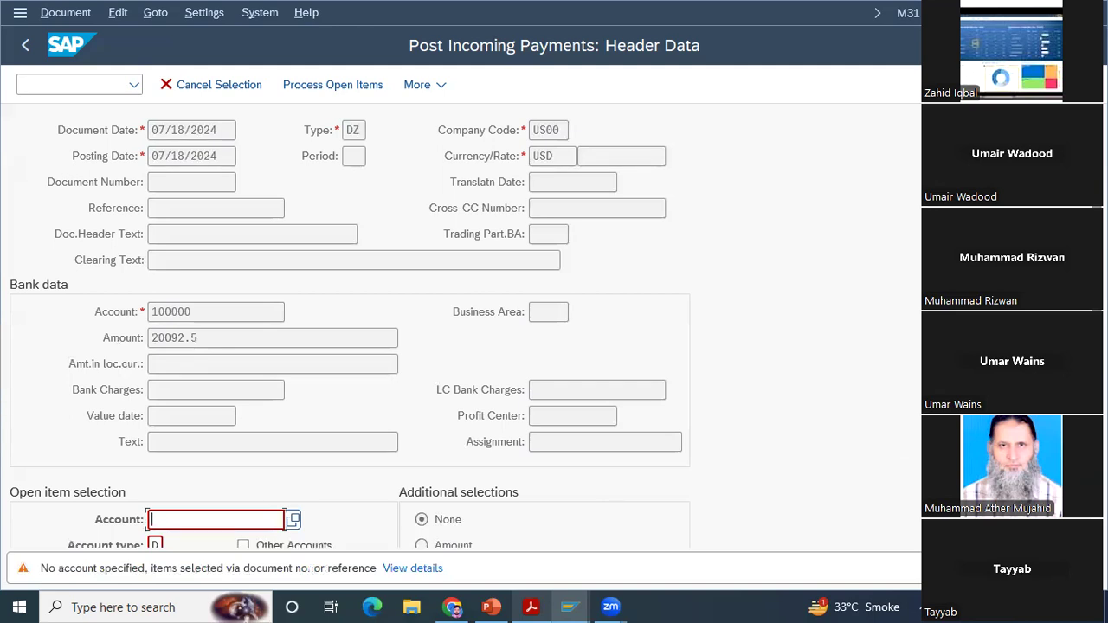
# Step: Review the payment form from the header and bank data through to the open item selection fields
pyautogui.scroll(-3, 620, 363)
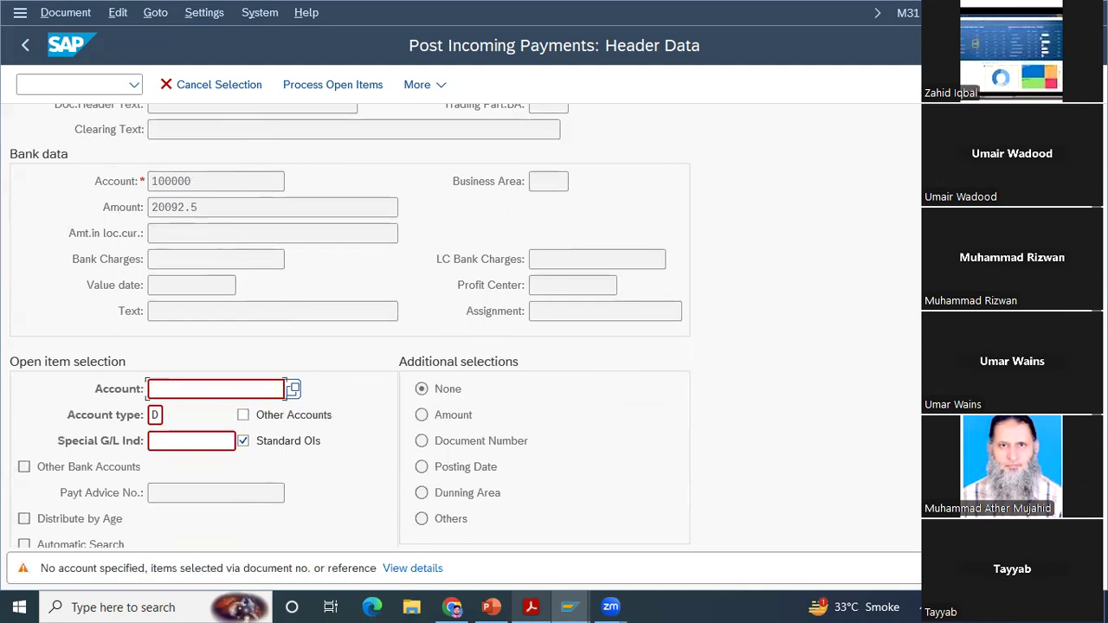
pyautogui.scroll(1, 459, 325)
pyautogui.scroll(3, 415, 247)
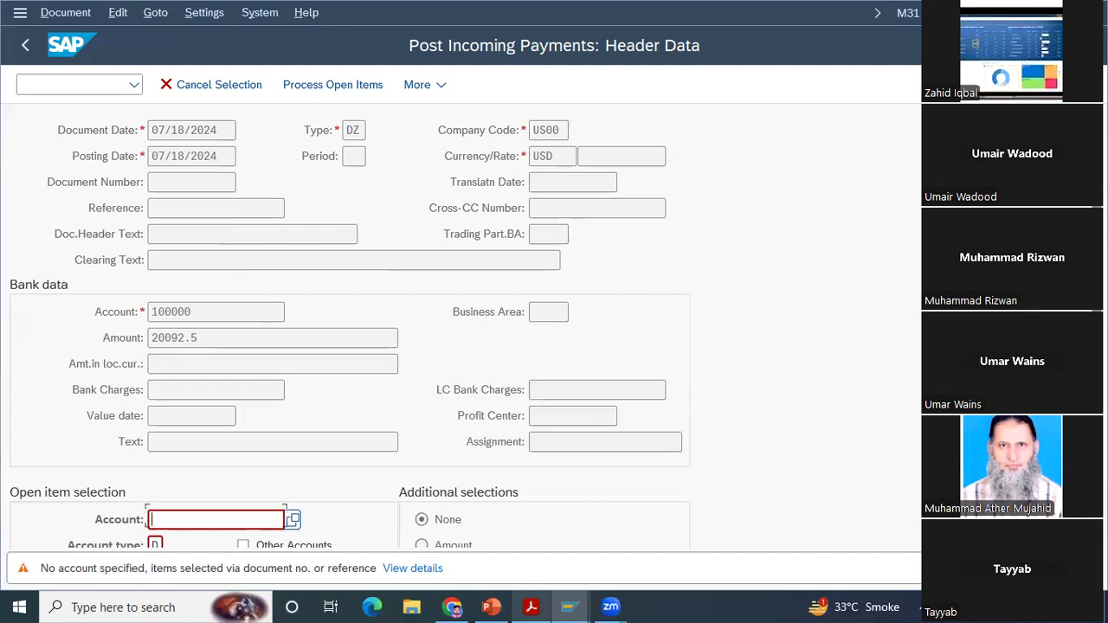
pyautogui.scroll(-2, 350, 326)
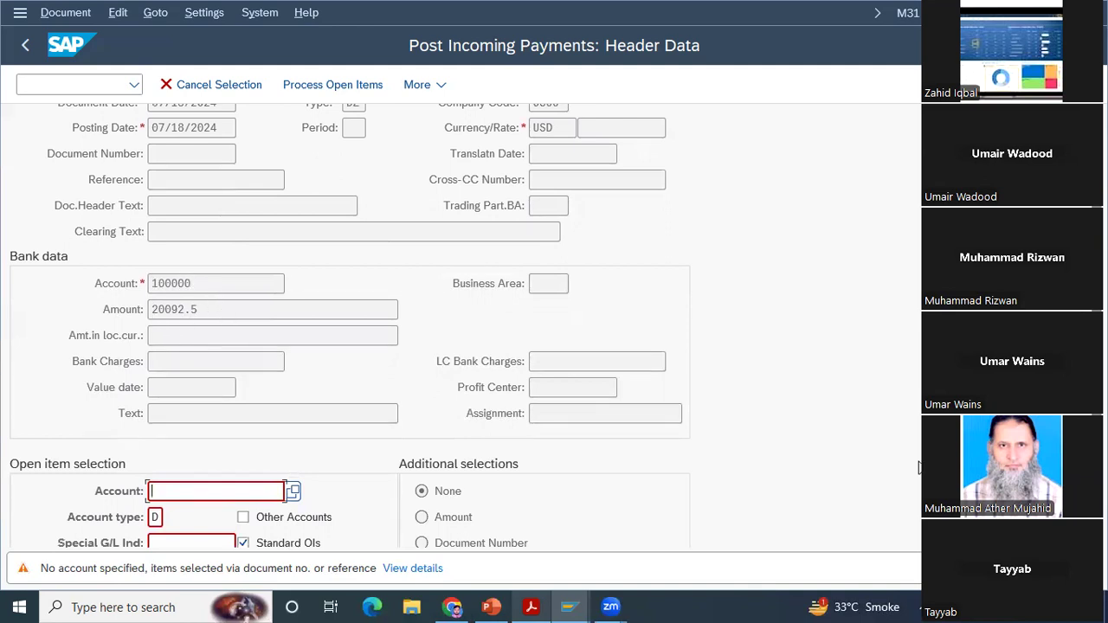
pyautogui.scroll(-4, 398, 327)
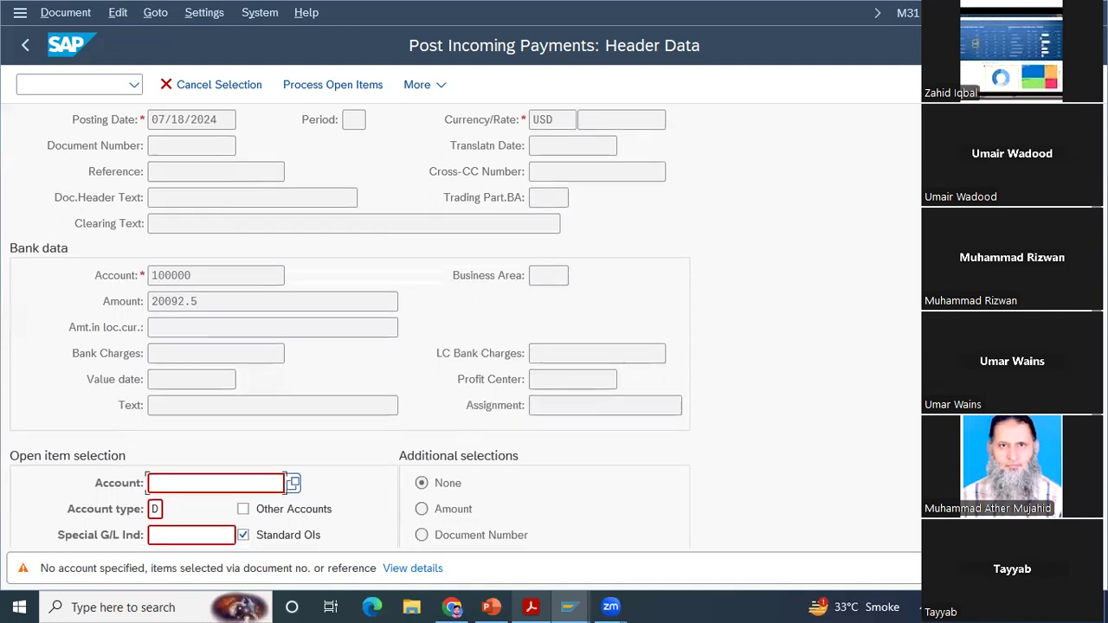
pyautogui.scroll(-5, 399, 328)
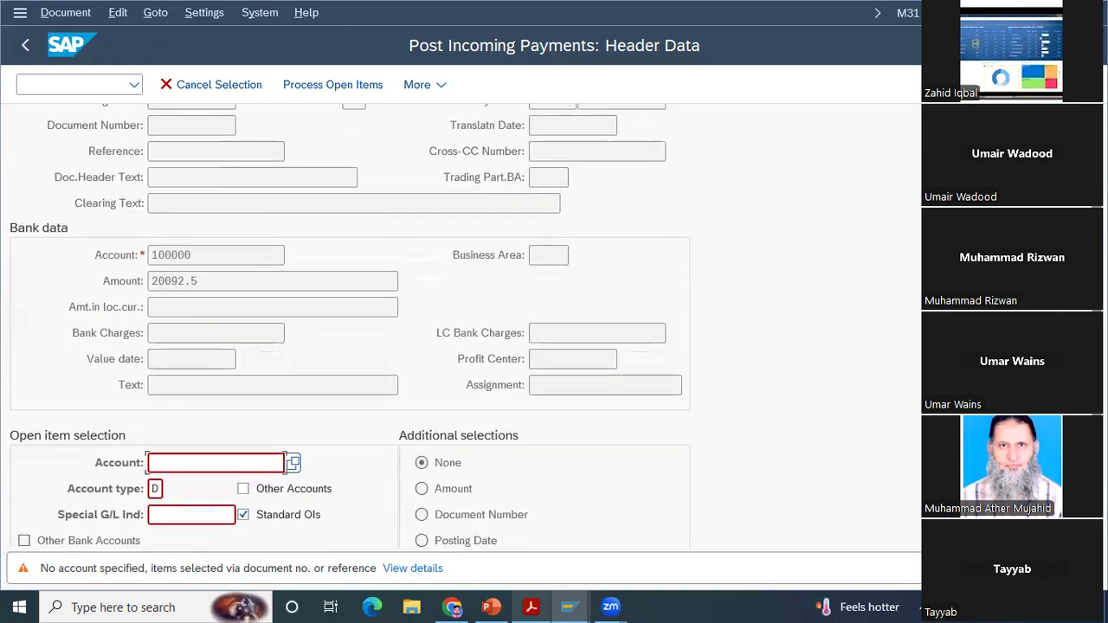
pyautogui.scroll(-1, 398, 327)
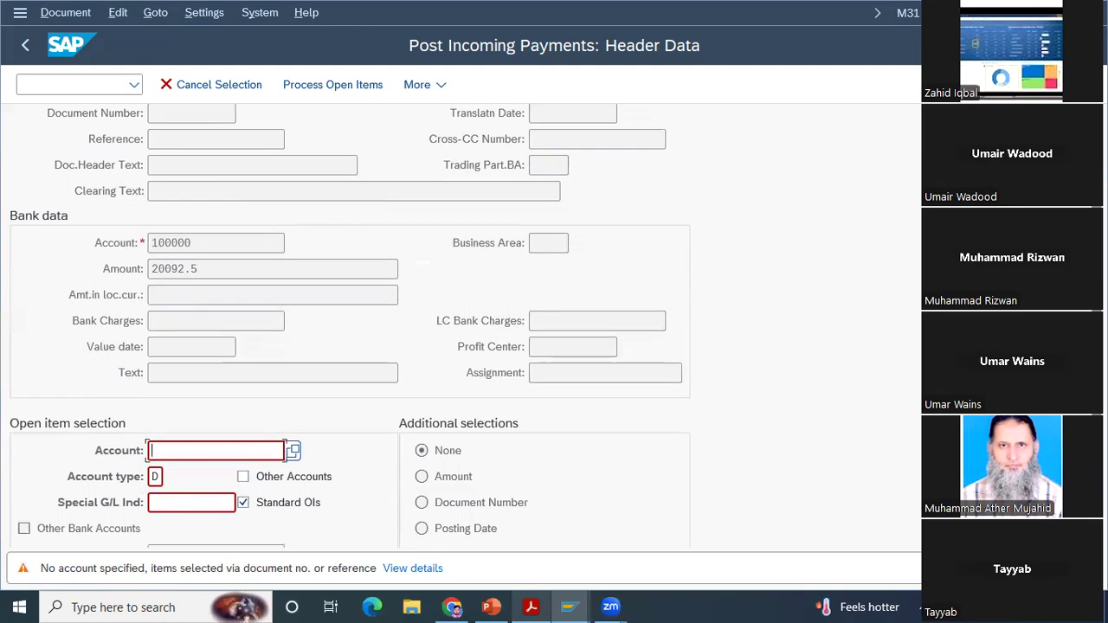
pyautogui.scroll(-5, 399, 346)
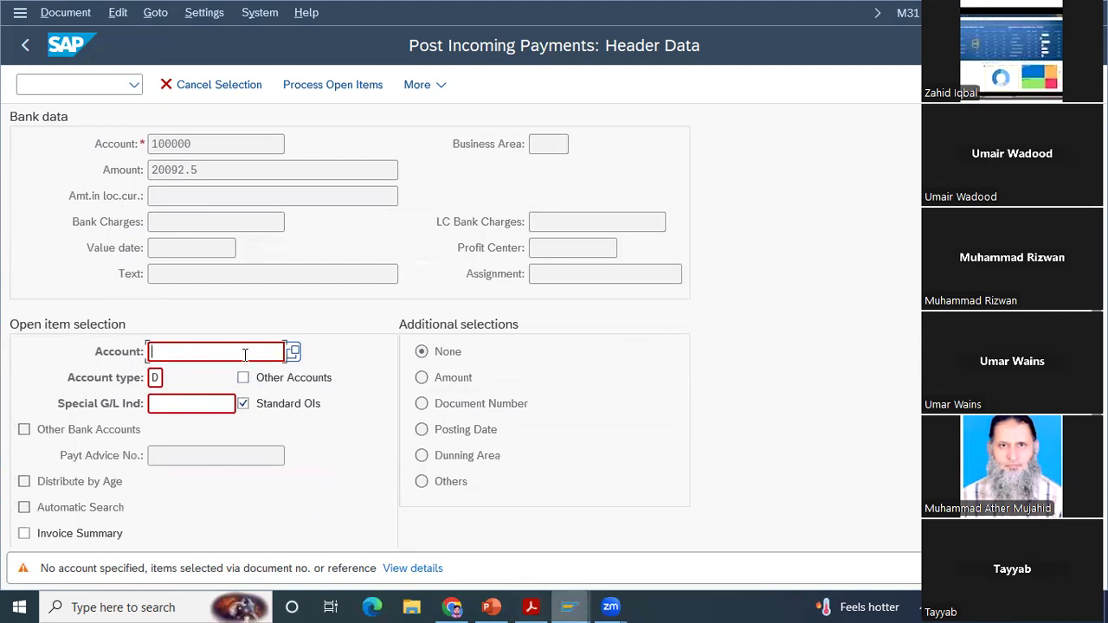
# Step: Find customers with search term 000 and name *Bike, and select the last-listed The Bike Zone in Orlando as the open item account
pyautogui.click(292, 353)
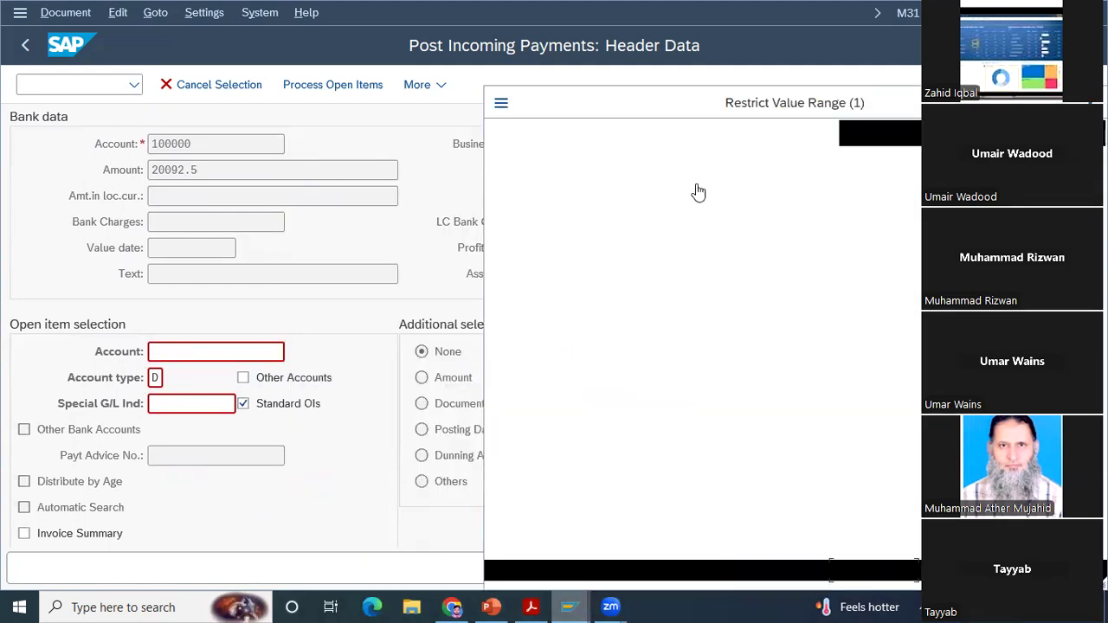
pyautogui.write('000')
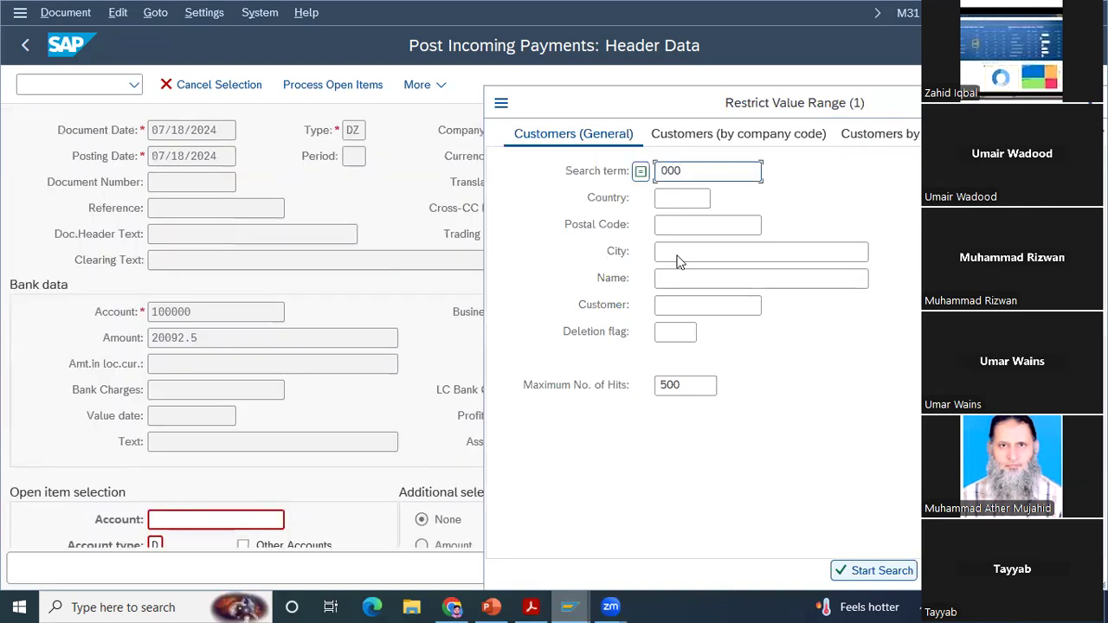
pyautogui.click(676, 279)
pyautogui.write('*Bike*')
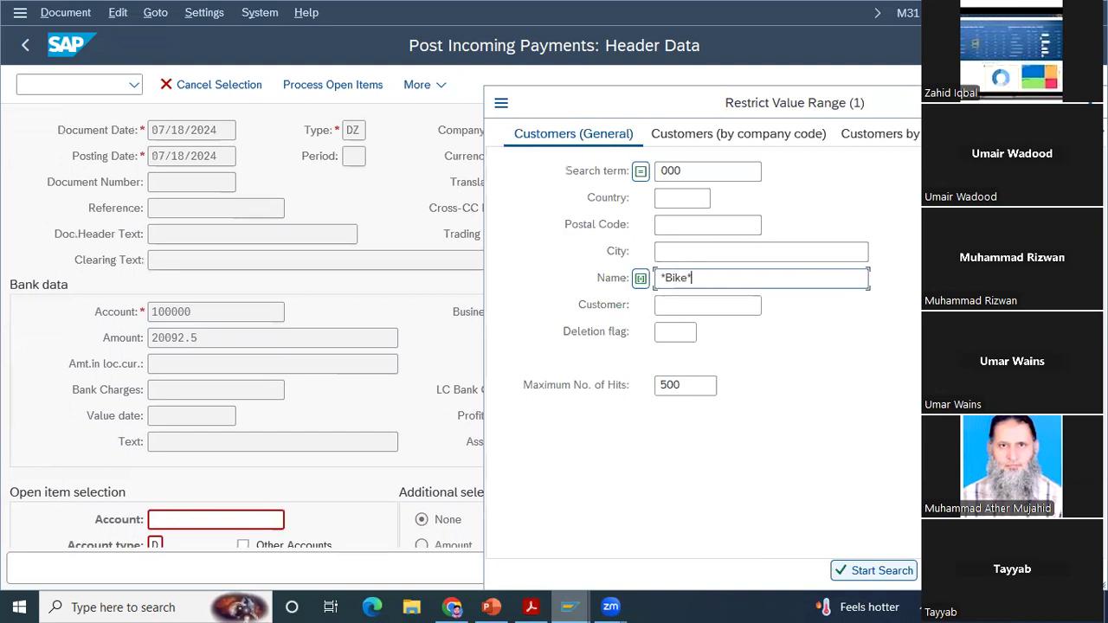
pyautogui.press('Return')
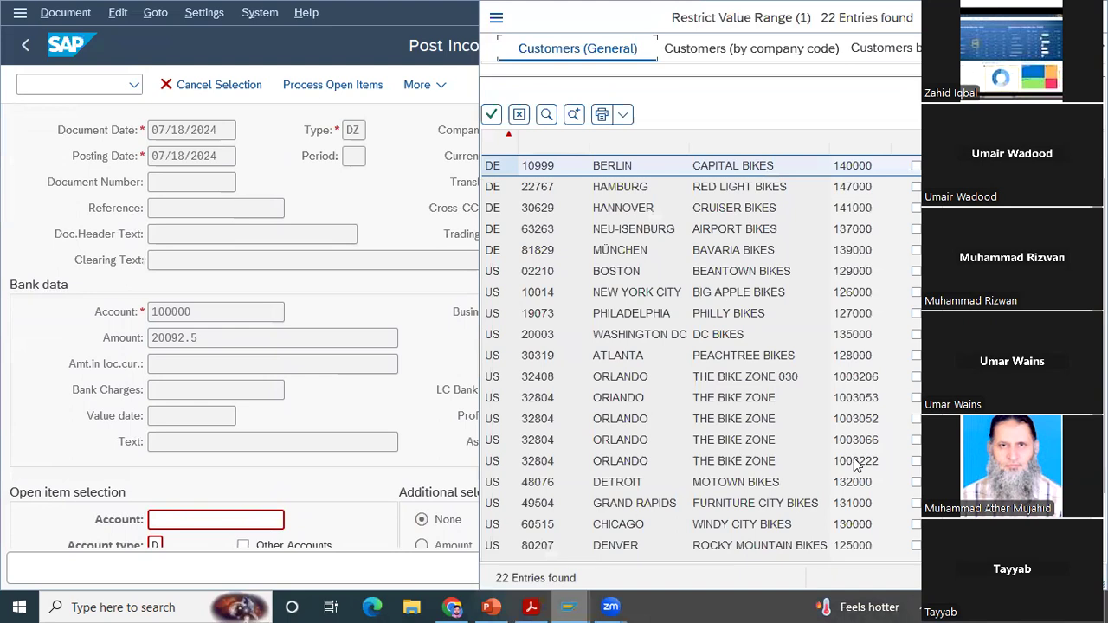
pyautogui.click(854, 464)
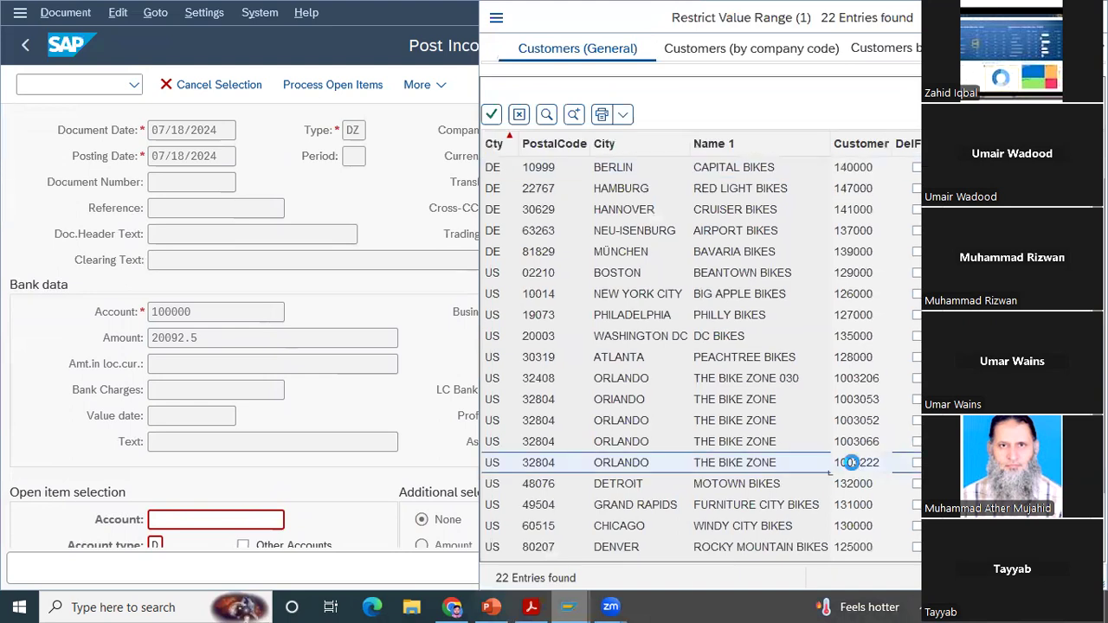
pyautogui.doubleClick(854, 462)
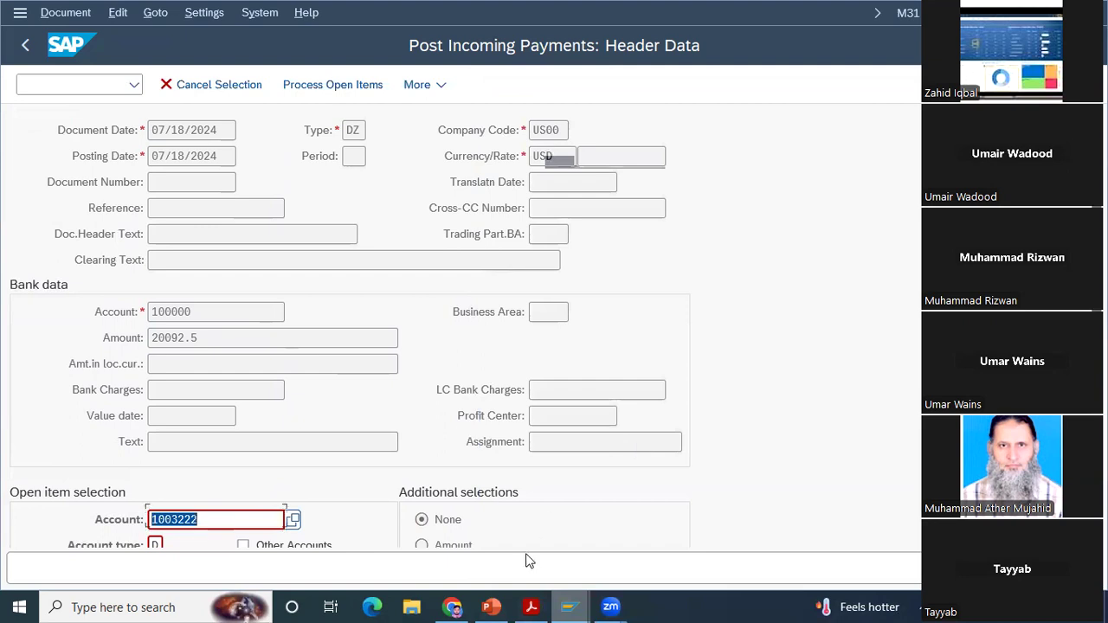
pyautogui.scroll(-3, 528, 554)
# Step: Read the case study PDF's instructions on finding the Bike Zone customer, processing open items and assigning the payment
pyautogui.click(531, 608)
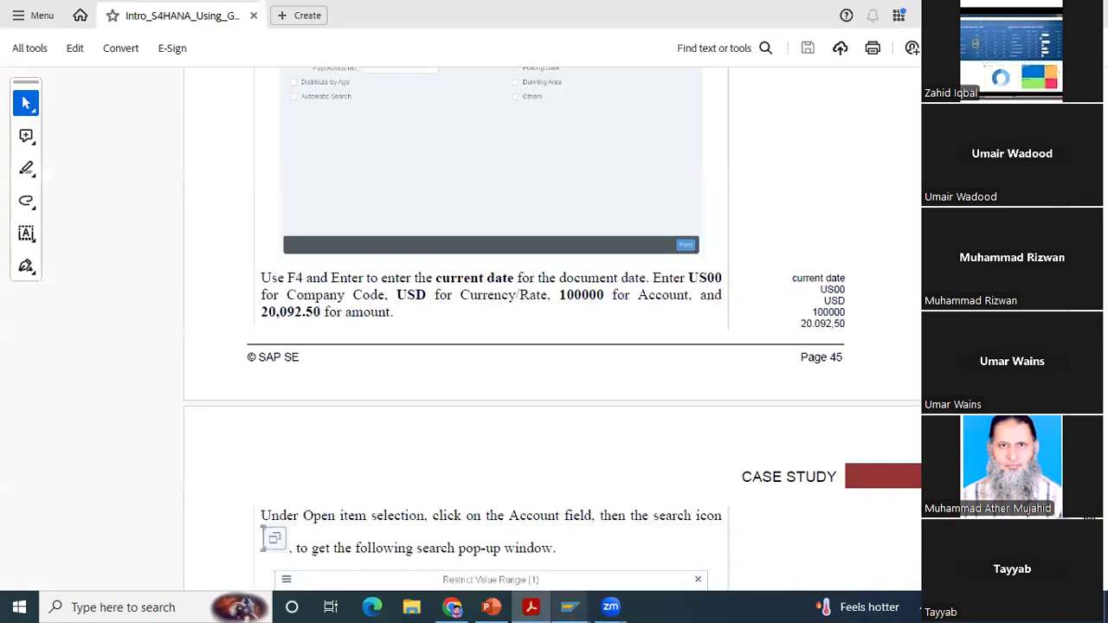
pyautogui.scroll(-2, 553, 329)
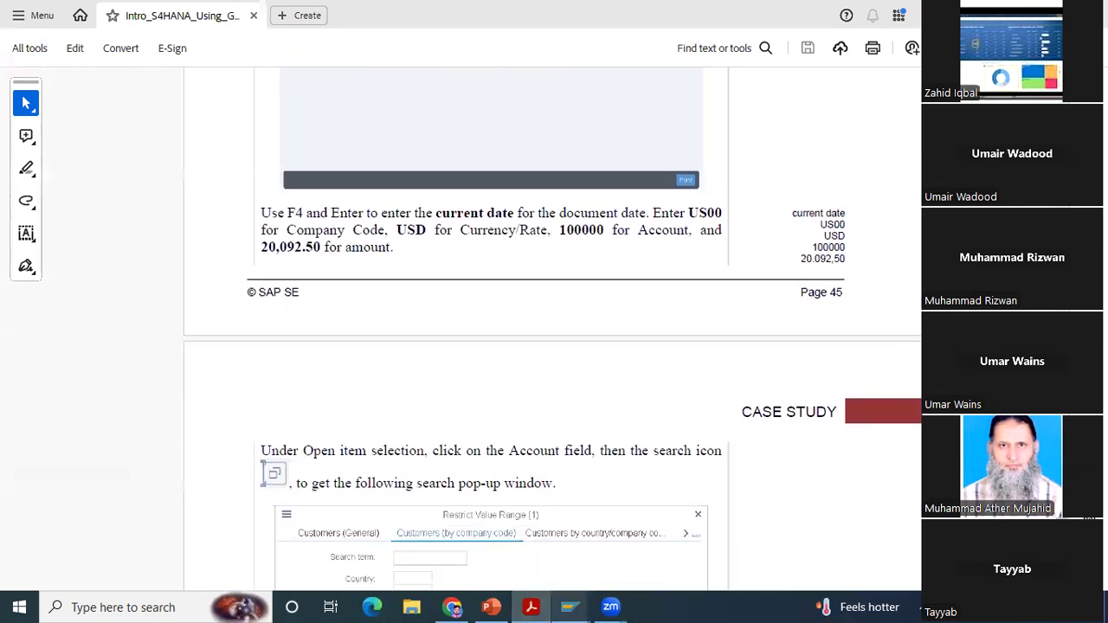
pyautogui.scroll(-6, 553, 329)
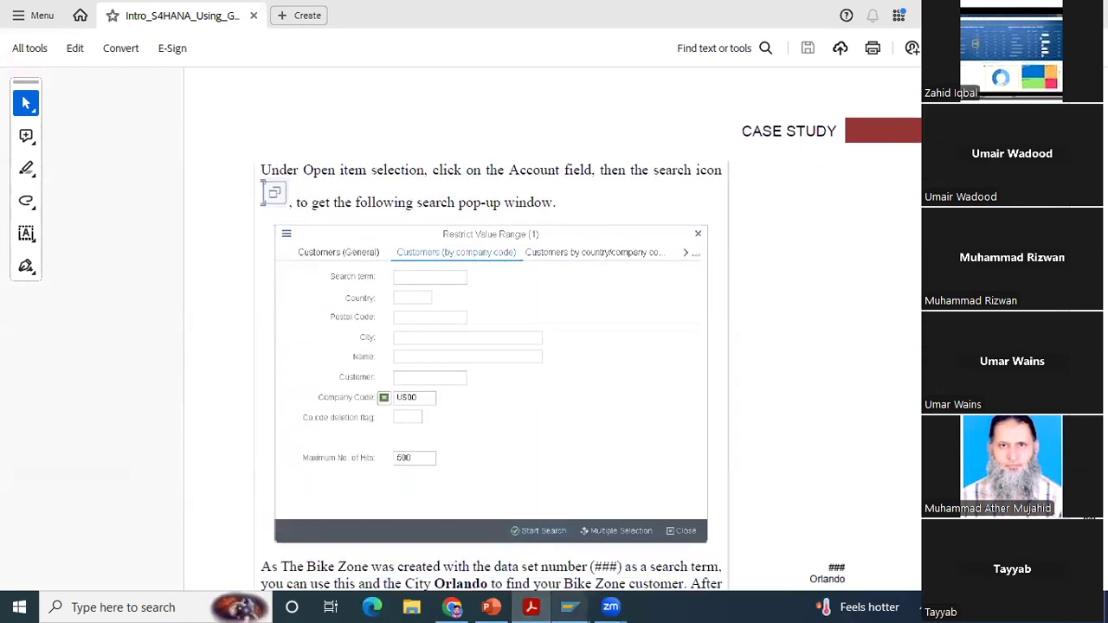
pyautogui.scroll(-3, 552, 330)
pyautogui.scroll(-4, 491, 330)
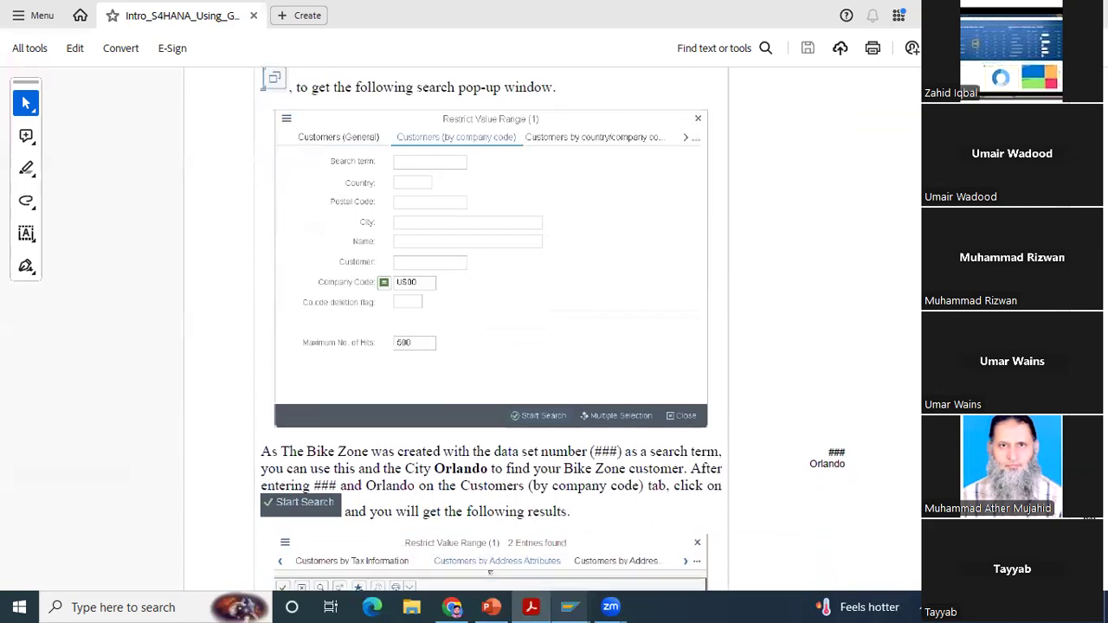
pyautogui.scroll(-5, 491, 329)
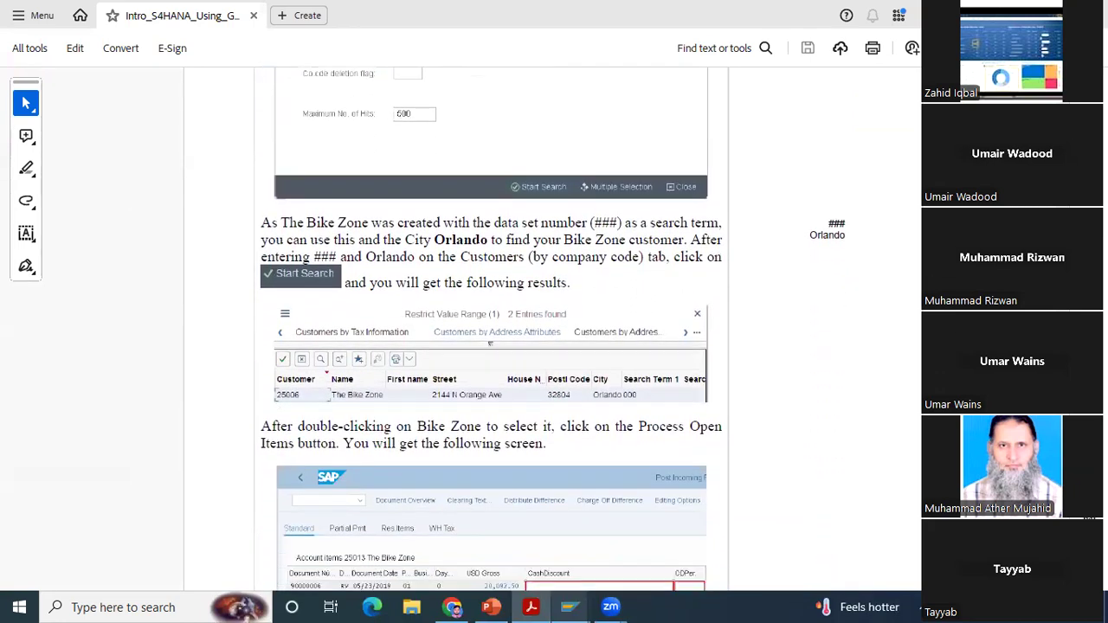
pyautogui.scroll(-2, 491, 329)
pyautogui.scroll(-3, 491, 329)
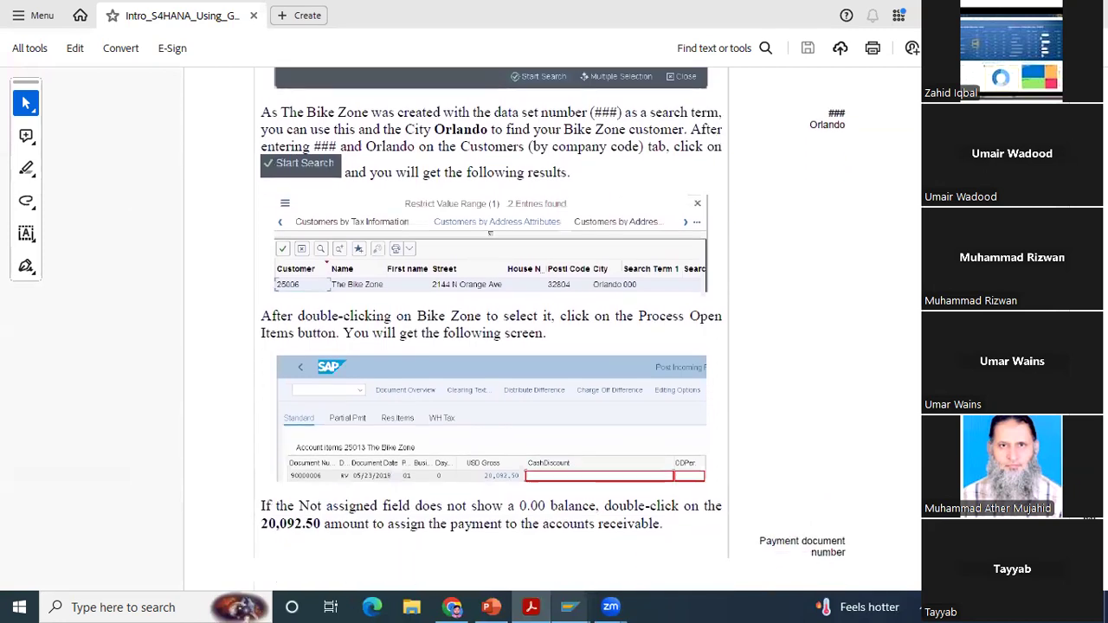
pyautogui.scroll(-2, 491, 329)
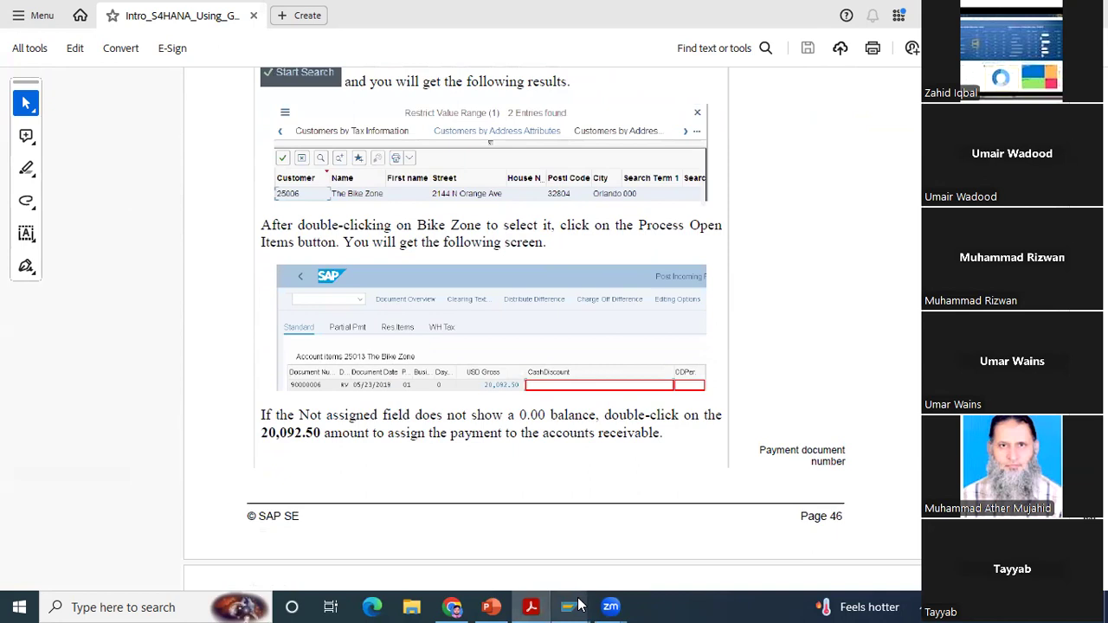
# Step: Return to the SAP payment form and process the selected customer's open items
pyautogui.moveTo(578, 606)
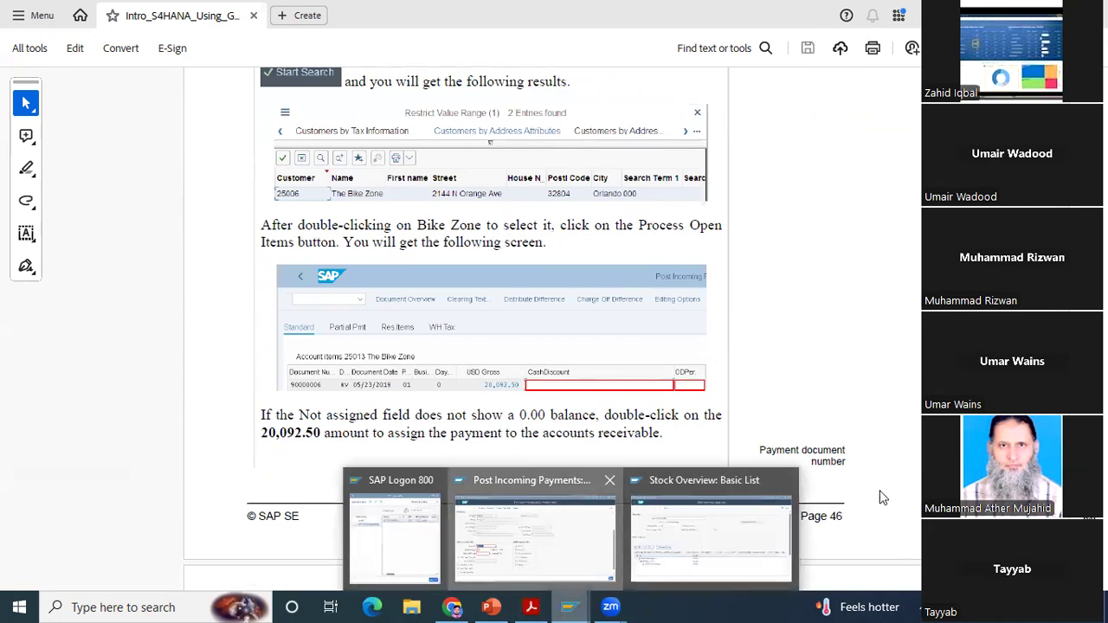
pyautogui.click(535, 539)
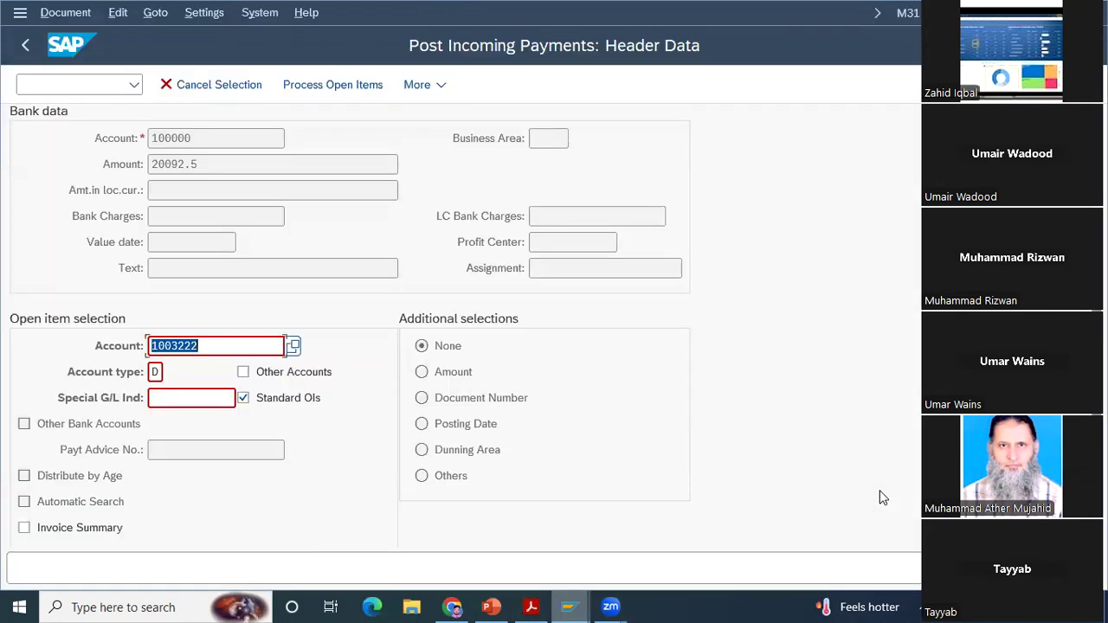
pyautogui.press('Return')
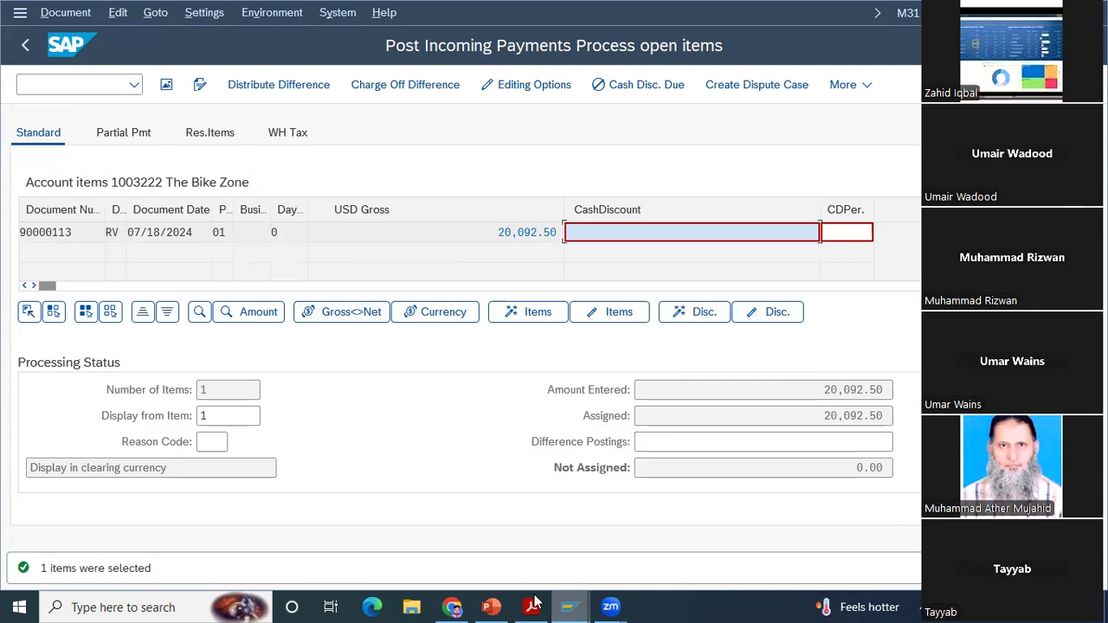
# Step: Open an additional SAP window from the payment screen and start transaction VF03 in it
pyautogui.moveTo(567, 604)
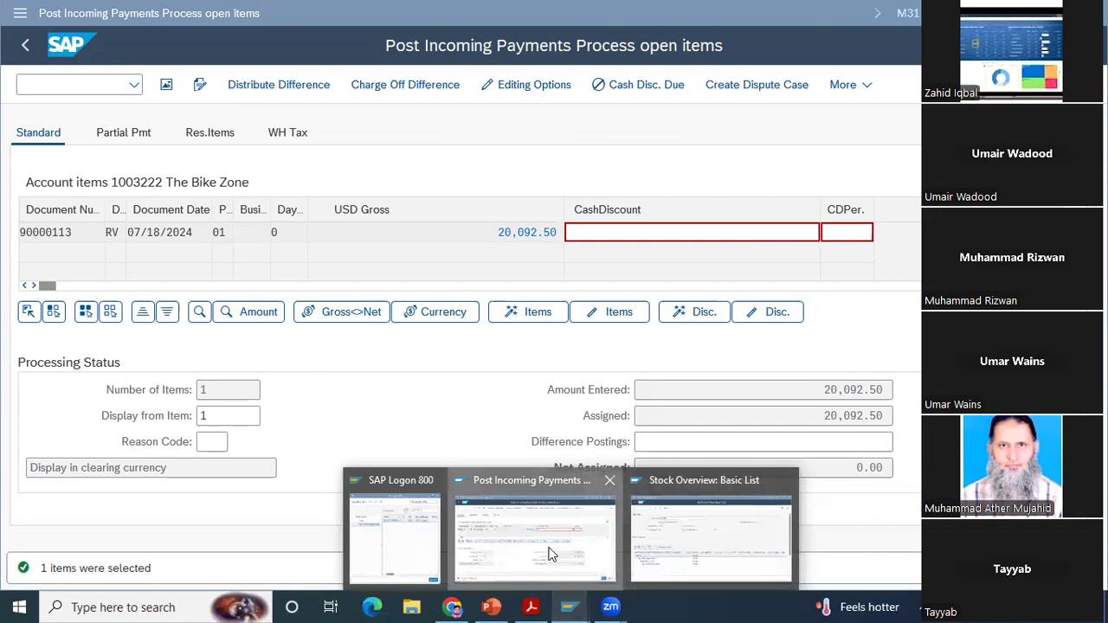
pyautogui.click(20, 13)
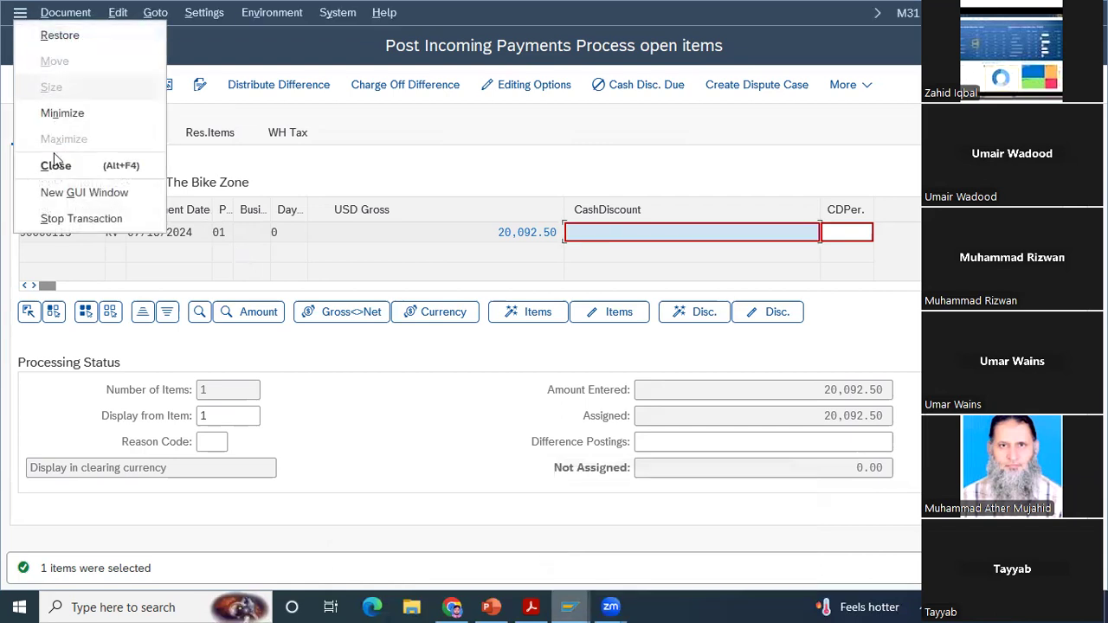
pyautogui.click(61, 194)
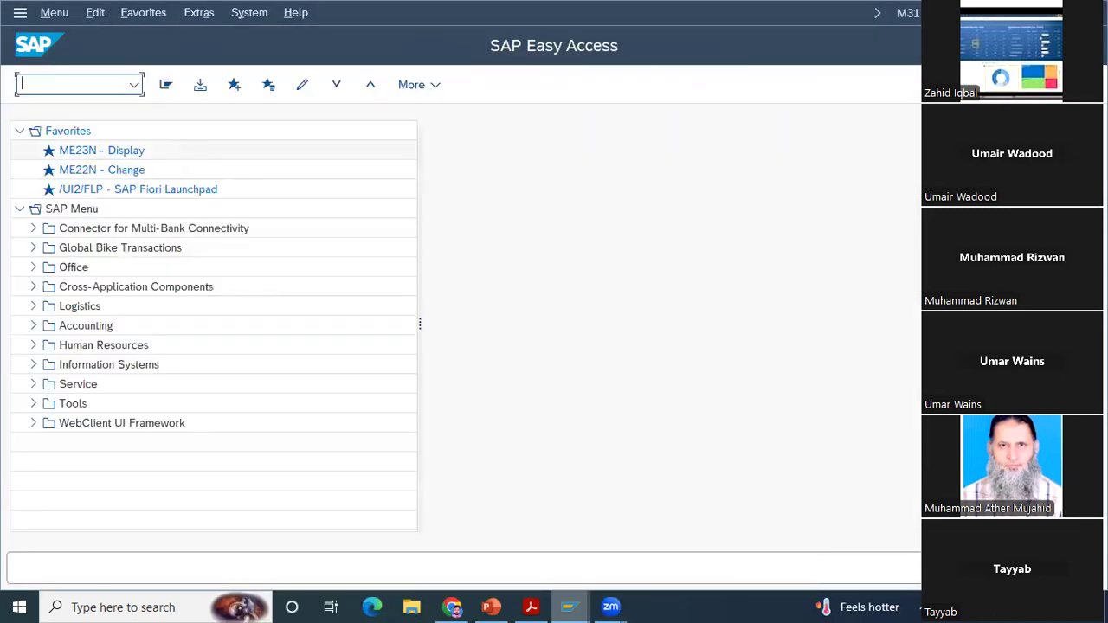
pyautogui.write('vf03')
pyautogui.press('Return')
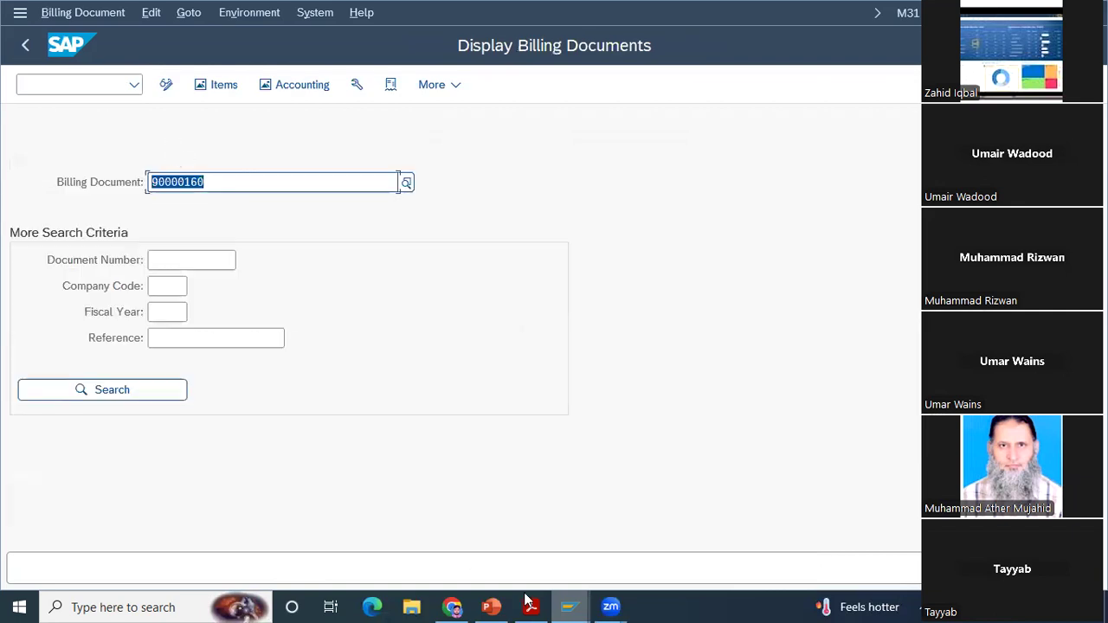
# Step: Display the accounting document belonging to the prefilled billing document 90000160
pyautogui.moveTo(576, 607)
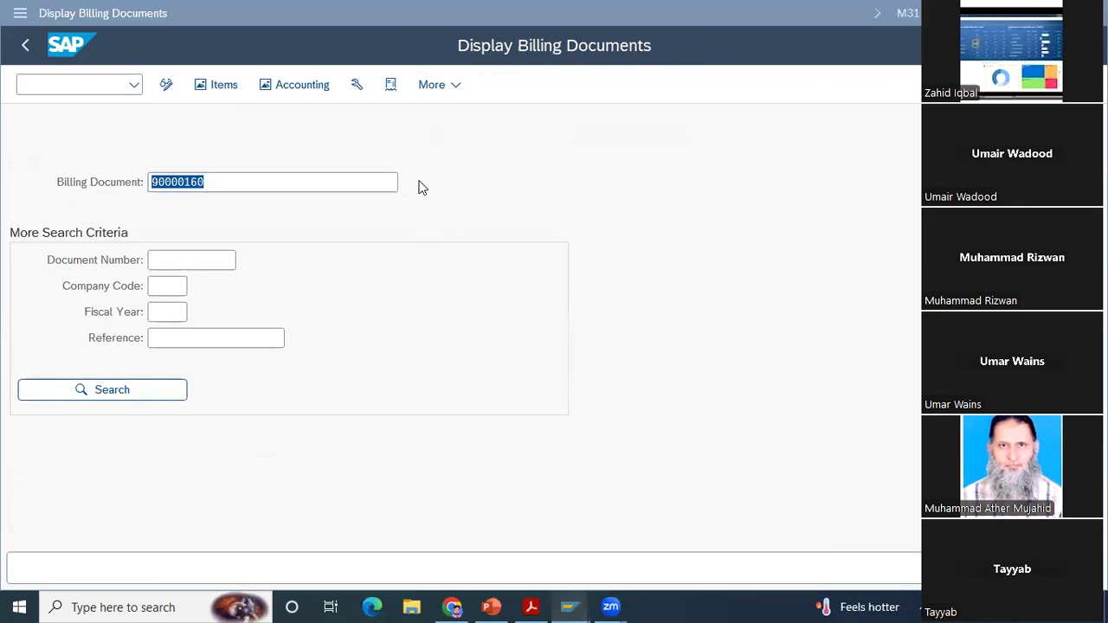
pyautogui.click(309, 90)
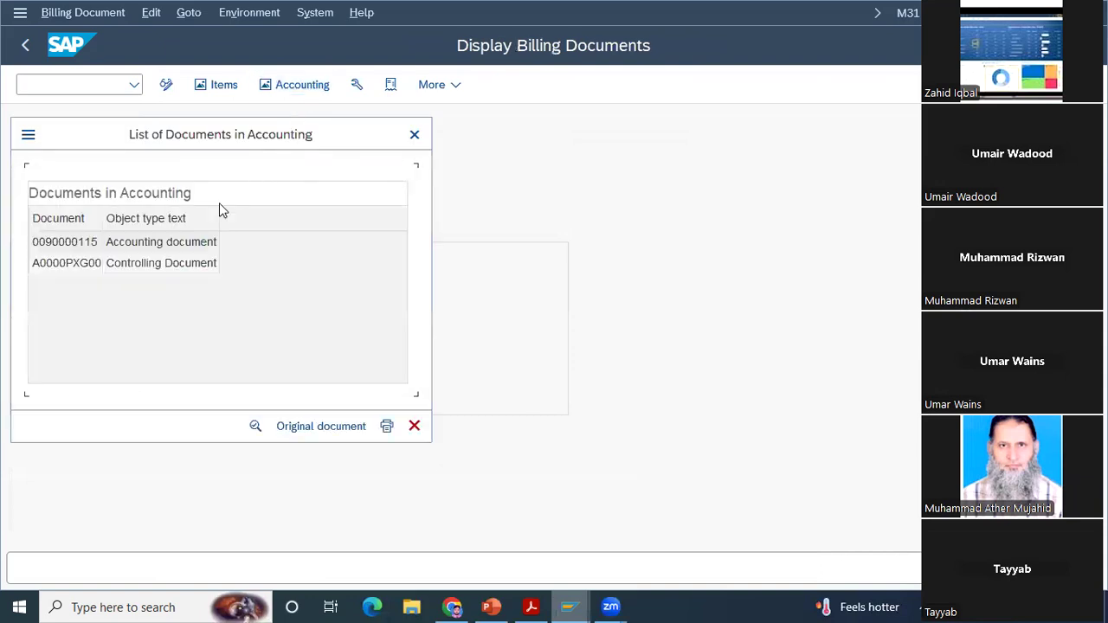
pyautogui.doubleClick(184, 245)
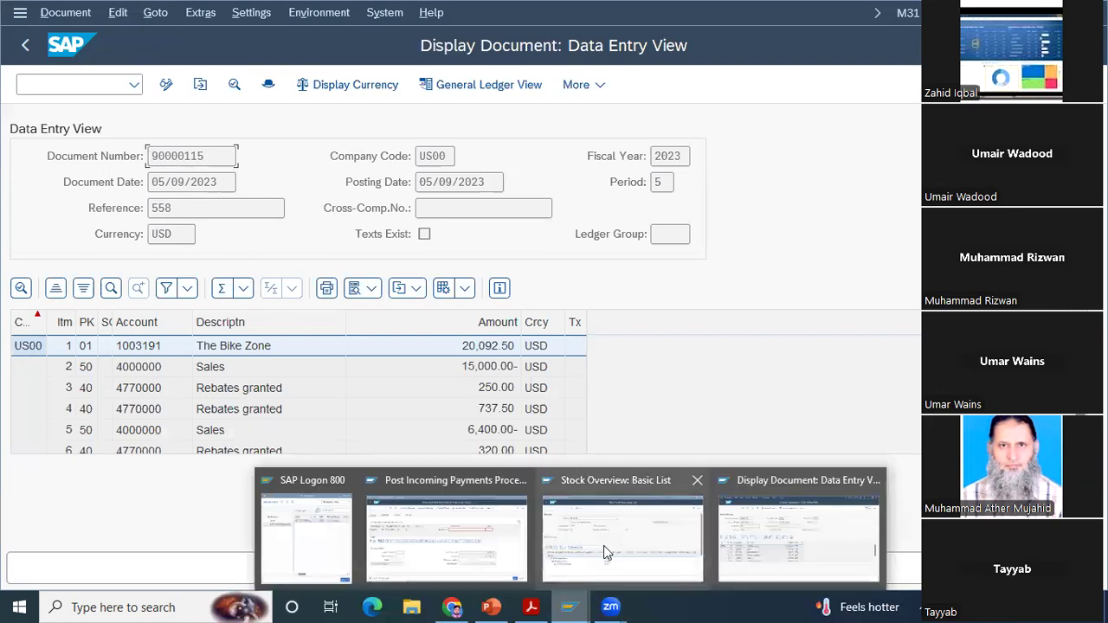
# Step: Return to the payment's open items and widen the Document Number column to show its full heading
pyautogui.click(442, 535)
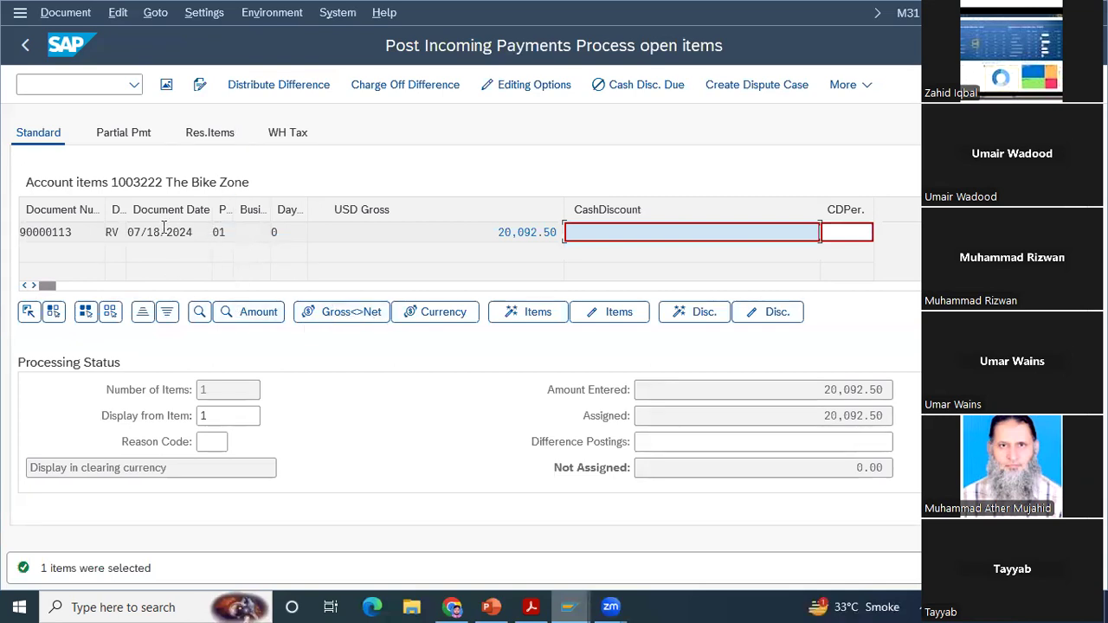
pyautogui.moveTo(104, 217); pyautogui.dragTo(149, 219)
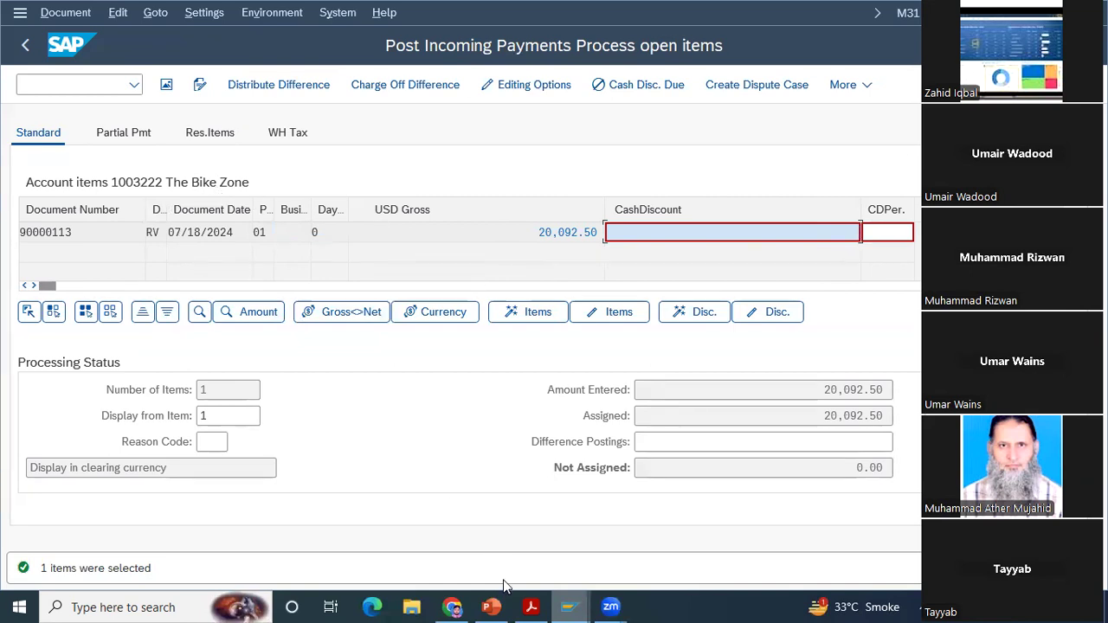
# Step: Switch back to the billing document window and leave the accounting document and its list of accounting documents
pyautogui.moveTo(563, 606)
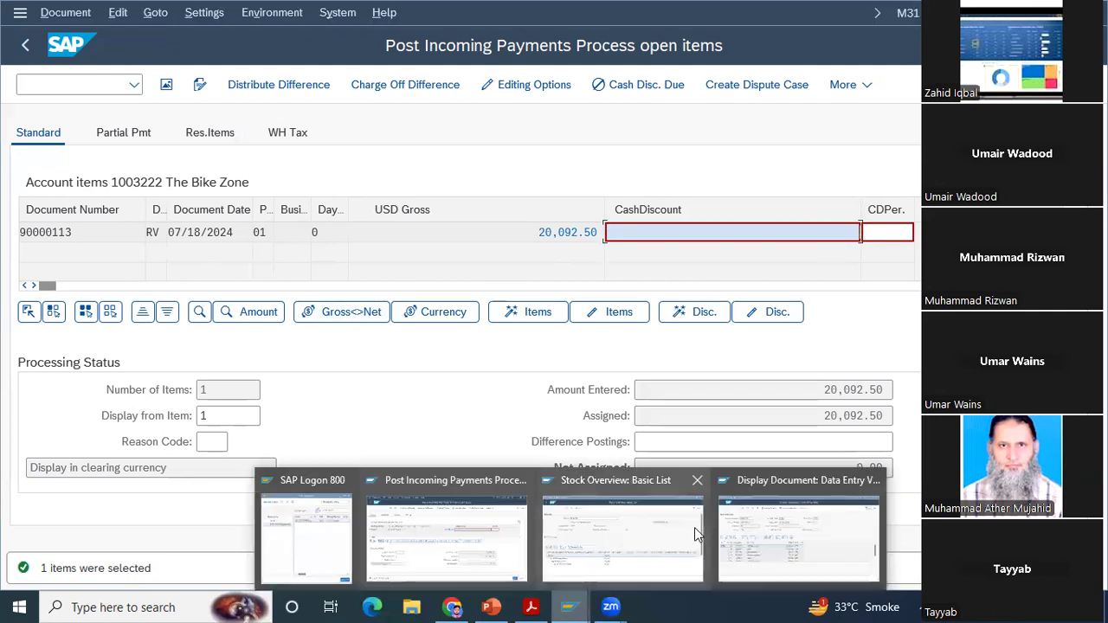
pyautogui.click(797, 537)
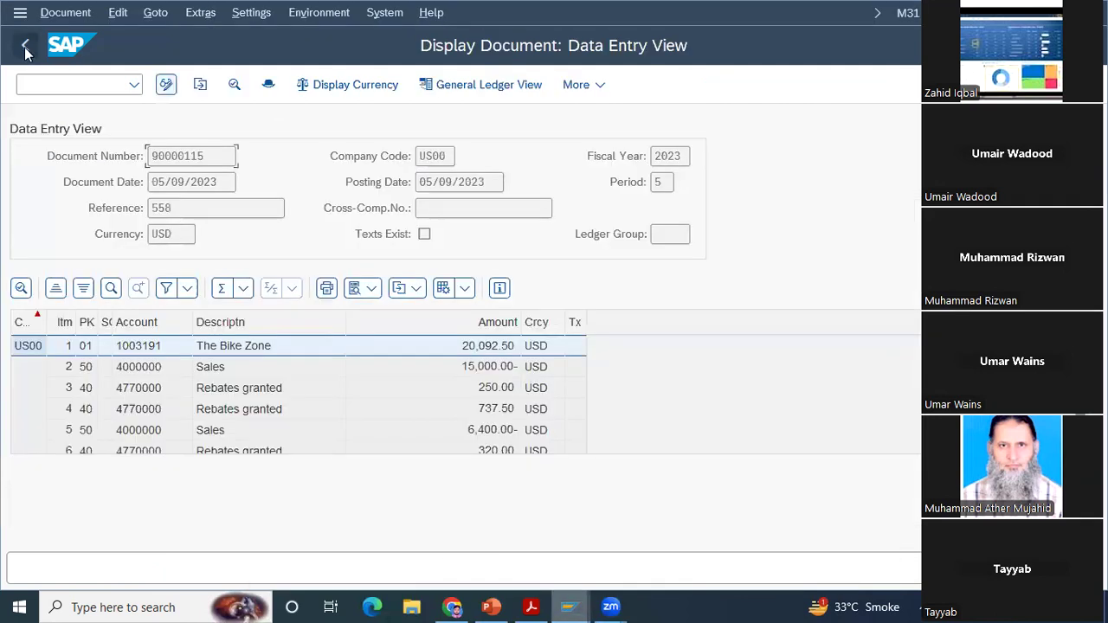
pyautogui.click(26, 48)
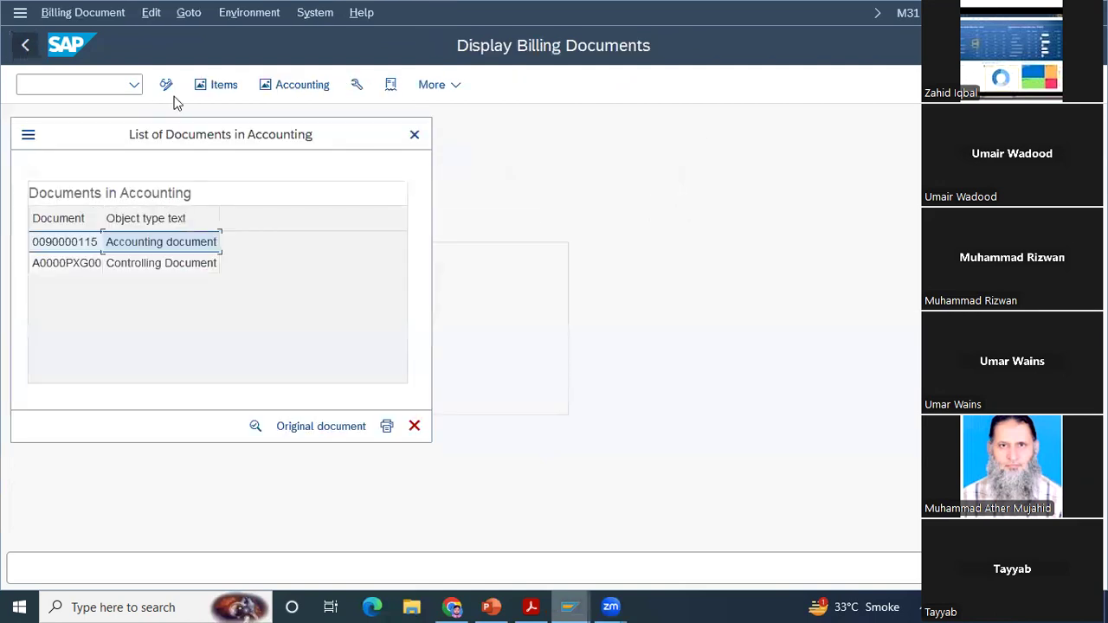
pyautogui.click(413, 137)
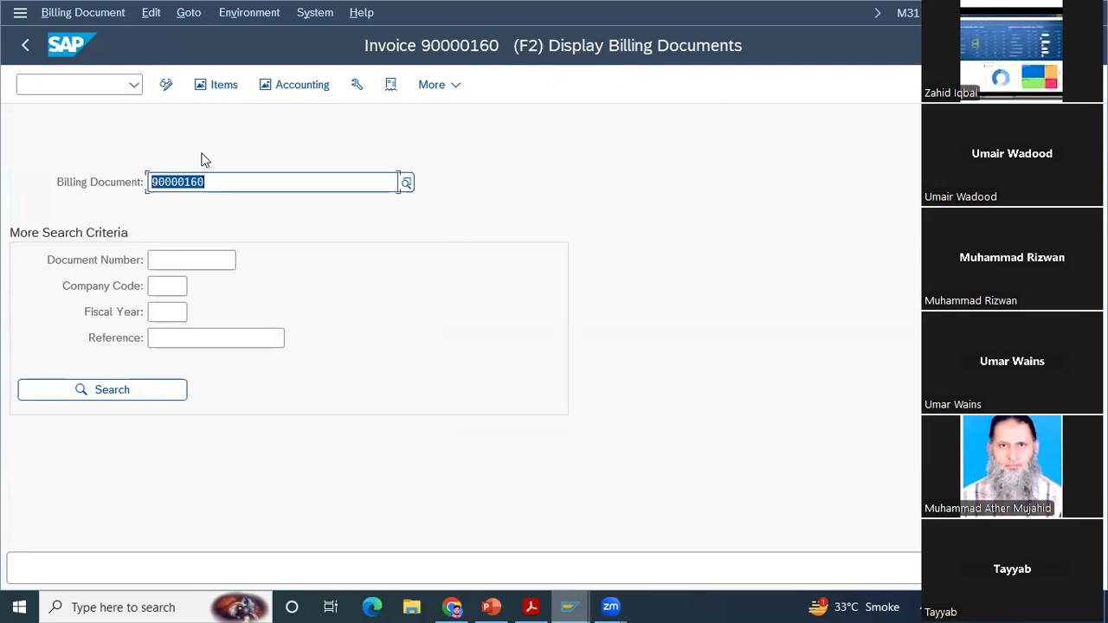
pyautogui.click(28, 48)
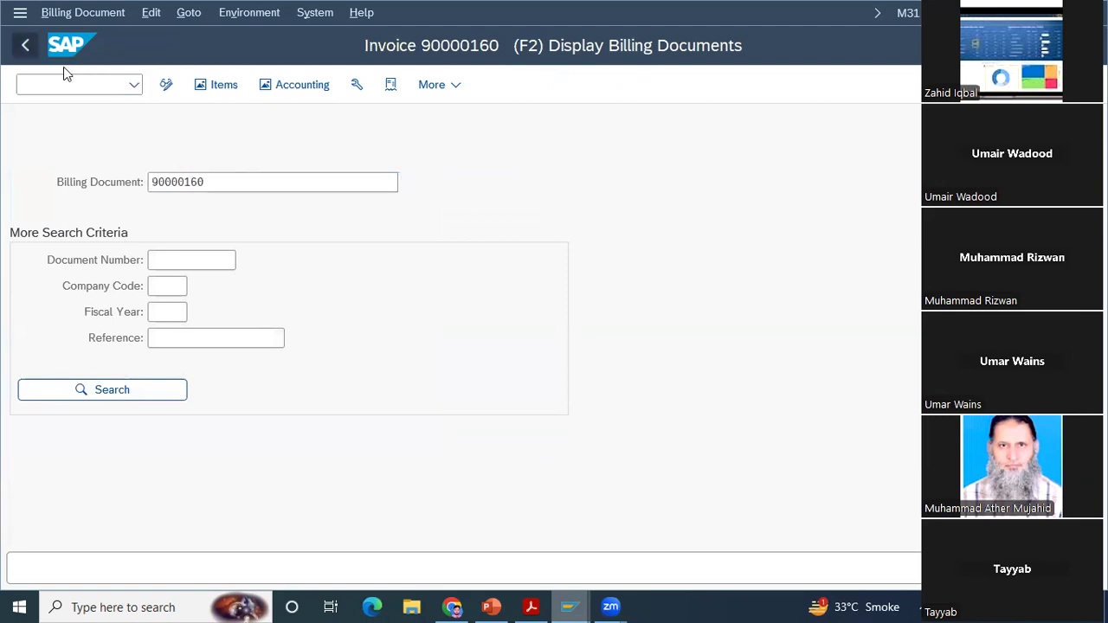
# Step: Display the open item's accounting document 90000113 in company code US00 with transaction FB03
pyautogui.write('fb03')
pyautogui.press('Return')
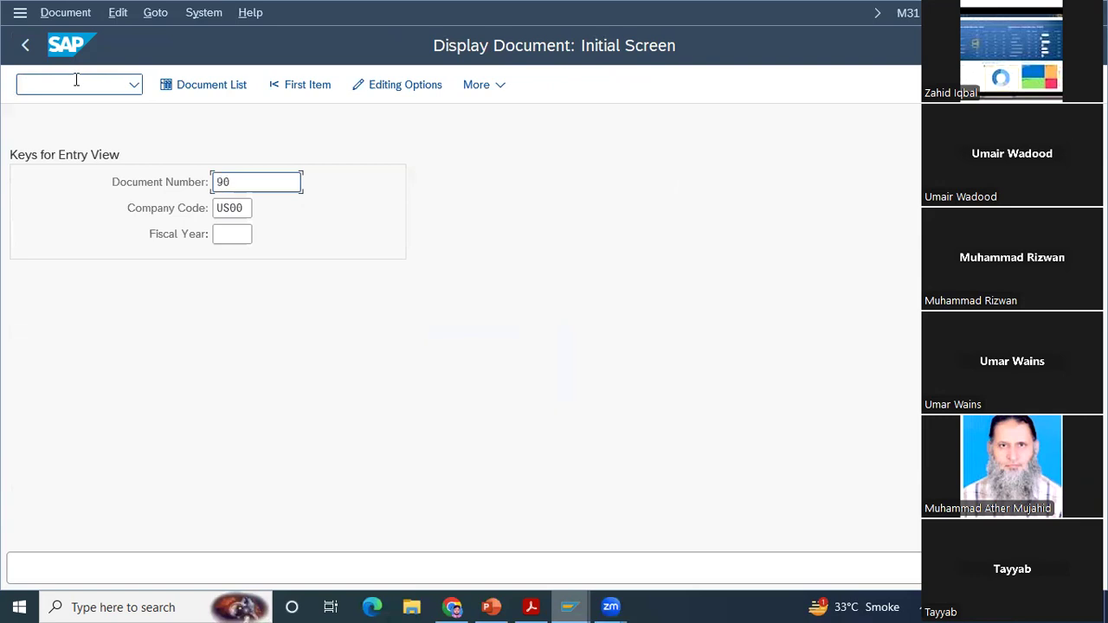
pyautogui.write('90000113')
pyautogui.press('Return')
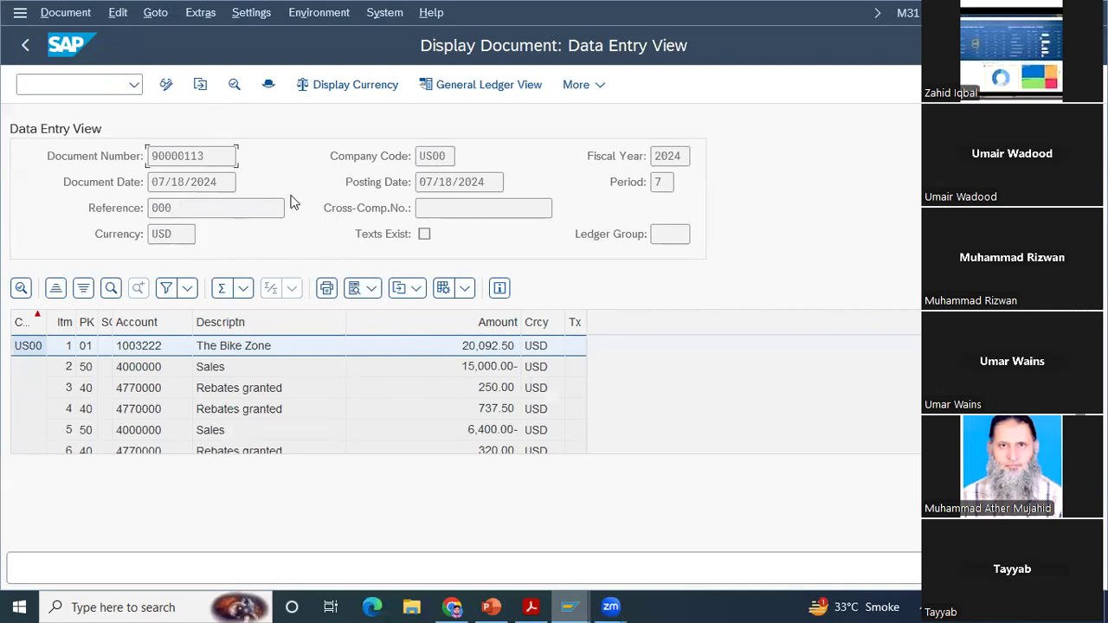
# Step: Examine the accounting document's header, including its reference key, and return to the FB03 initial screen
pyautogui.press('F5')
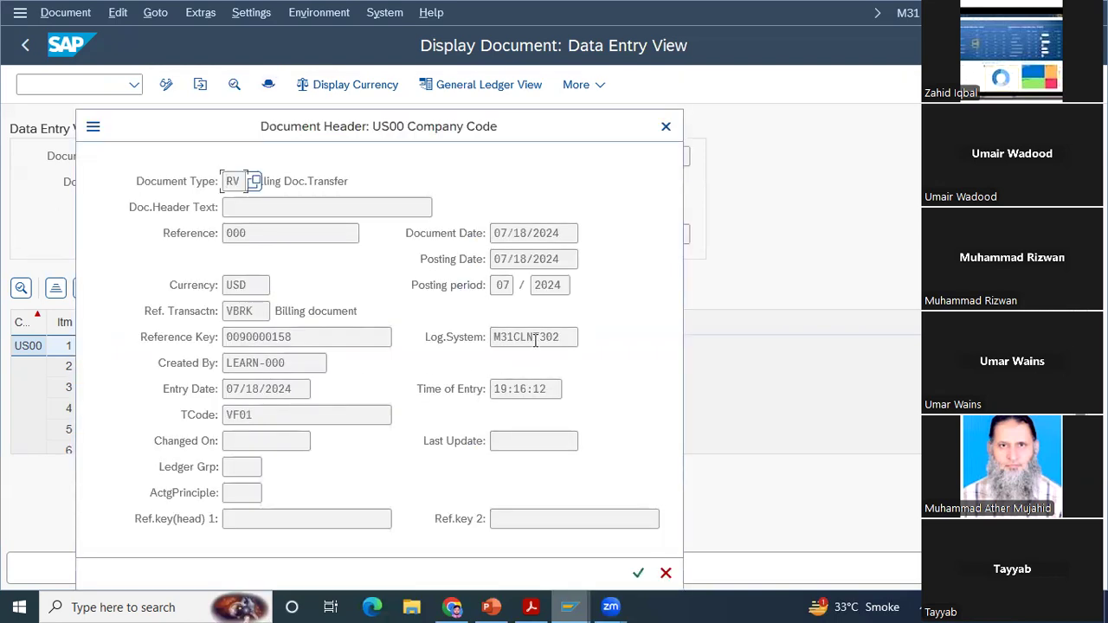
pyautogui.click(665, 128)
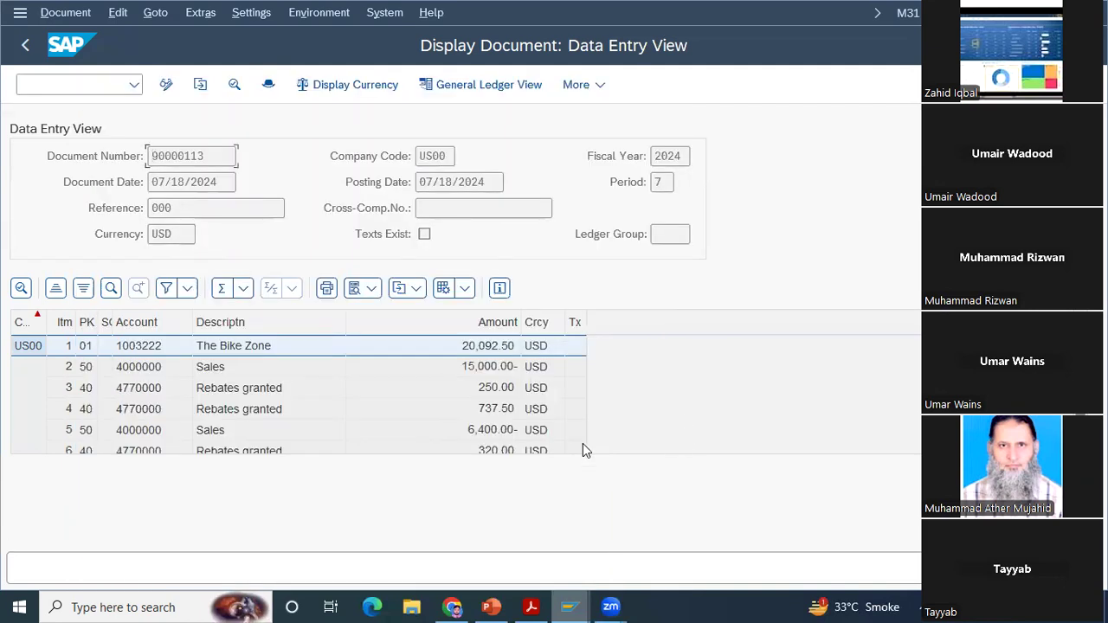
pyautogui.click(267, 85)
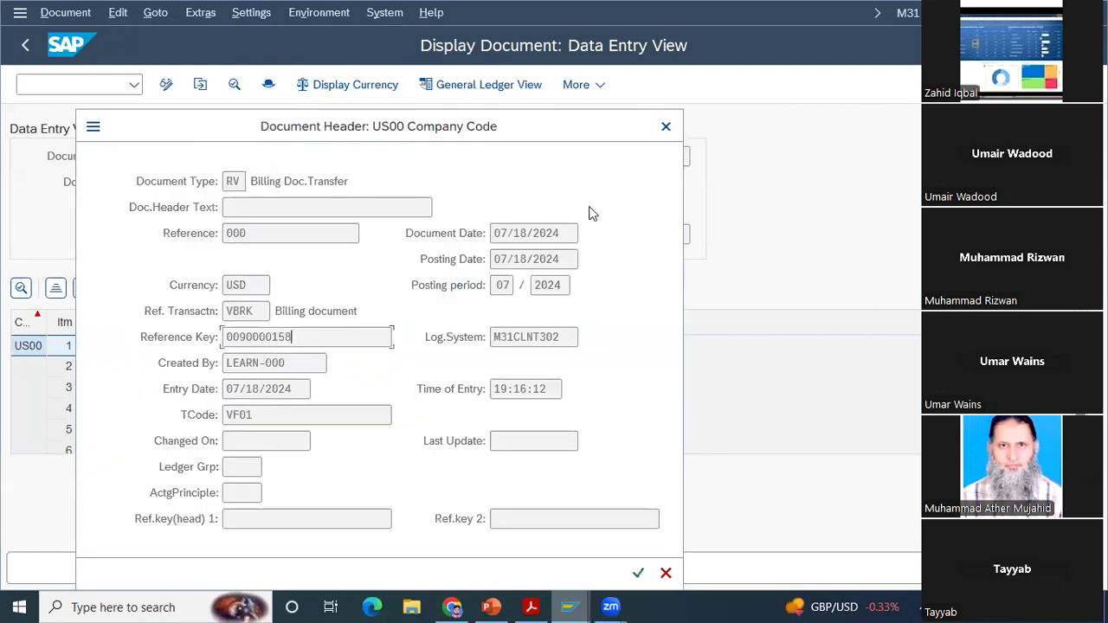
pyautogui.click(665, 127)
pyautogui.click(27, 46)
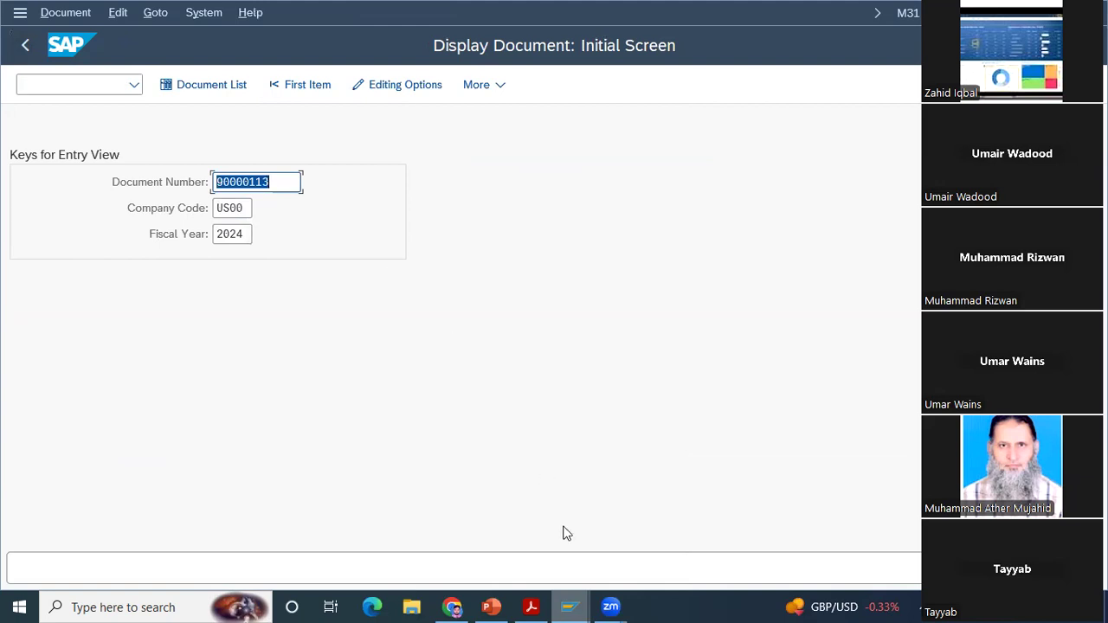
# Step: Read the case study PDF's instructions on assigning and posting the payment, and return to the payment's open items
pyautogui.moveTo(568, 605)
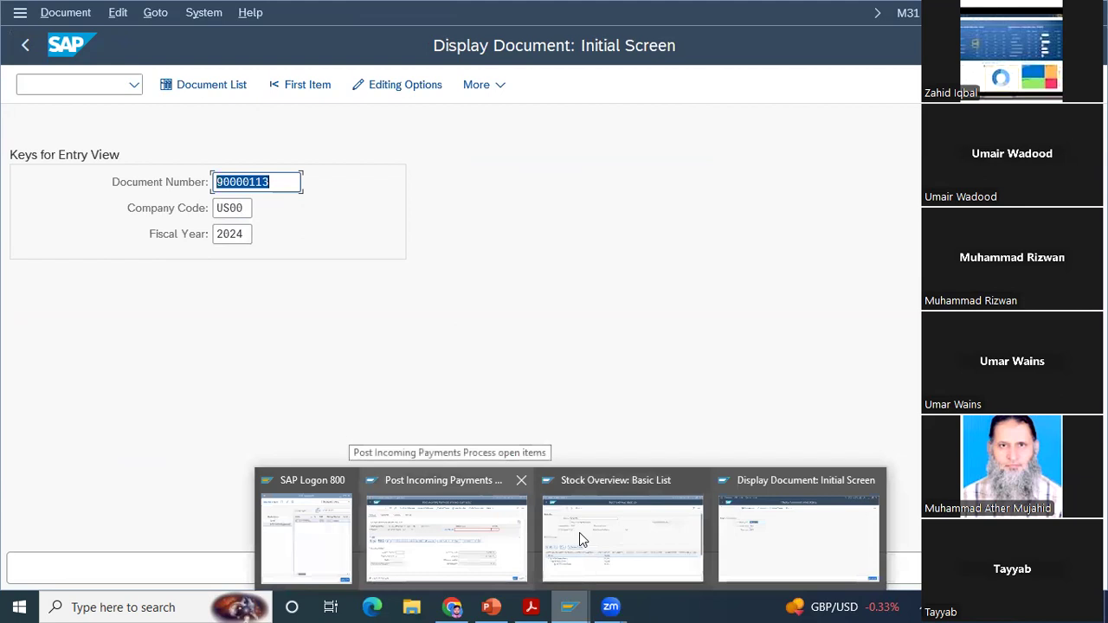
pyautogui.click(477, 527)
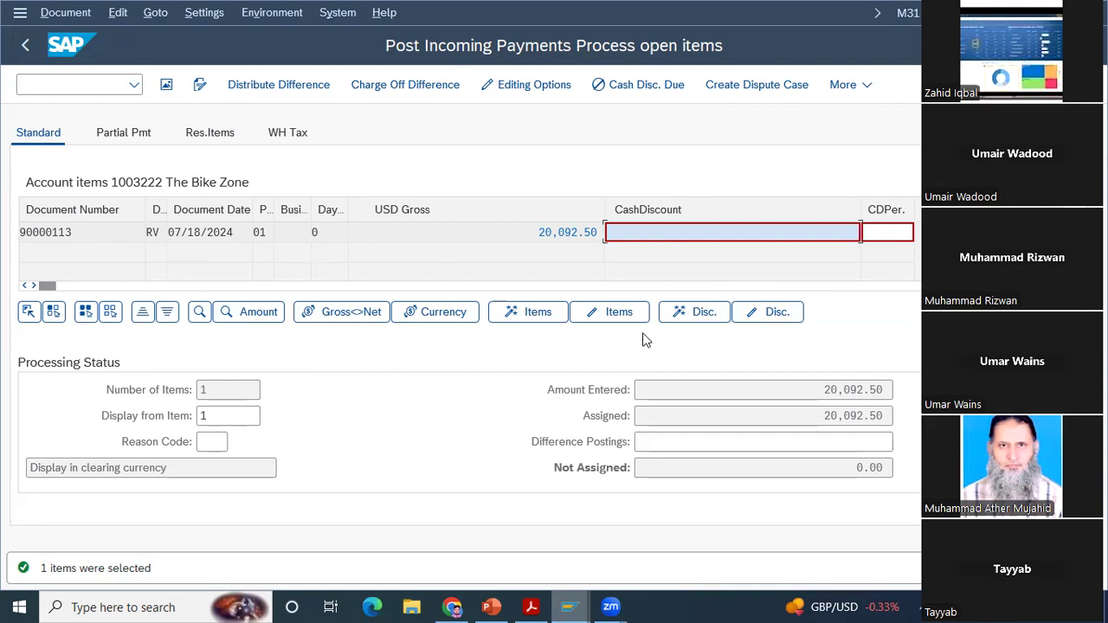
pyautogui.click(528, 607)
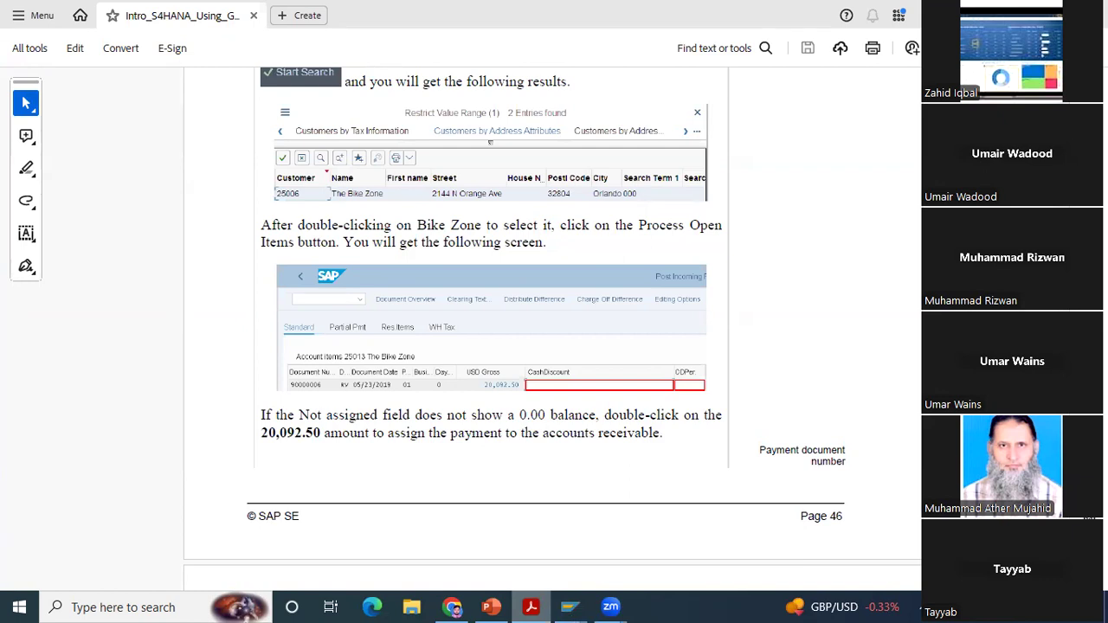
pyautogui.scroll(-1, 466, 316)
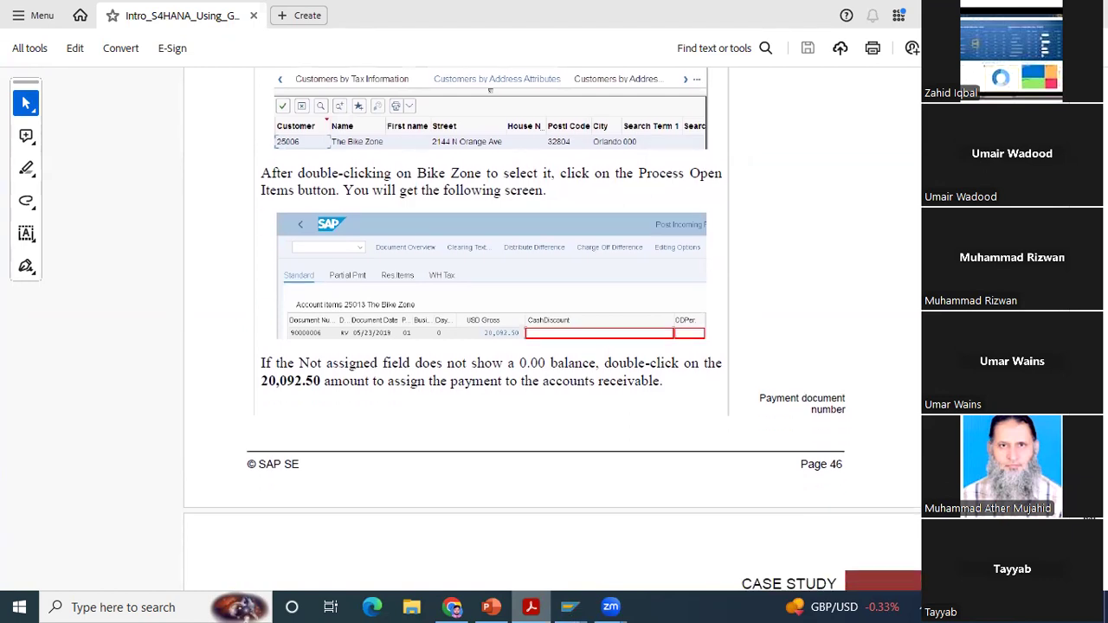
pyautogui.scroll(-1, 554, 329)
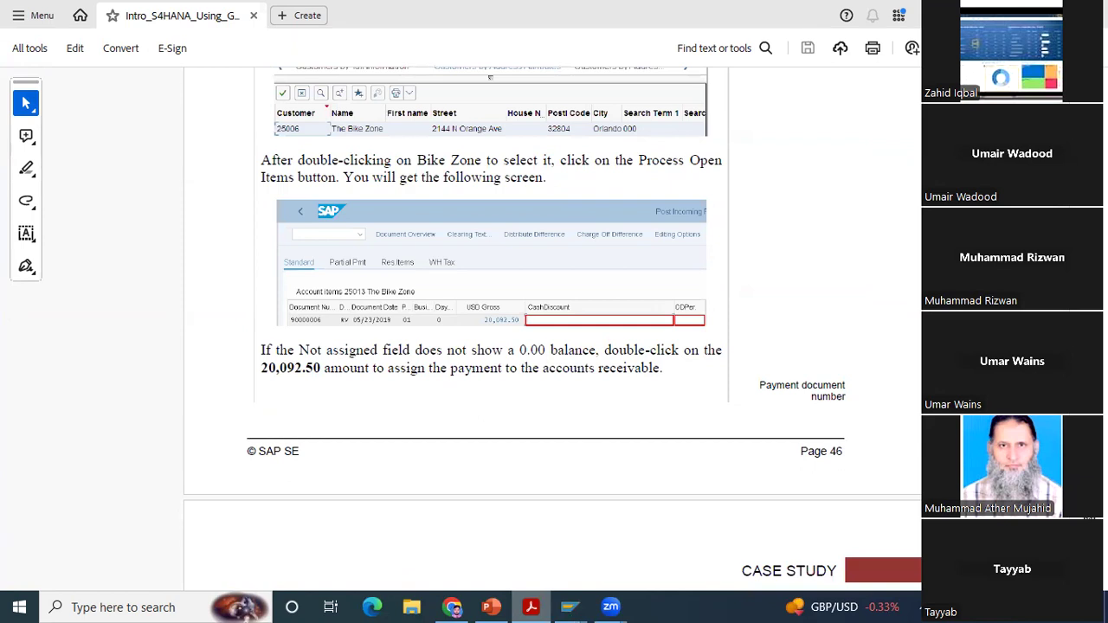
pyautogui.scroll(-1, 553, 325)
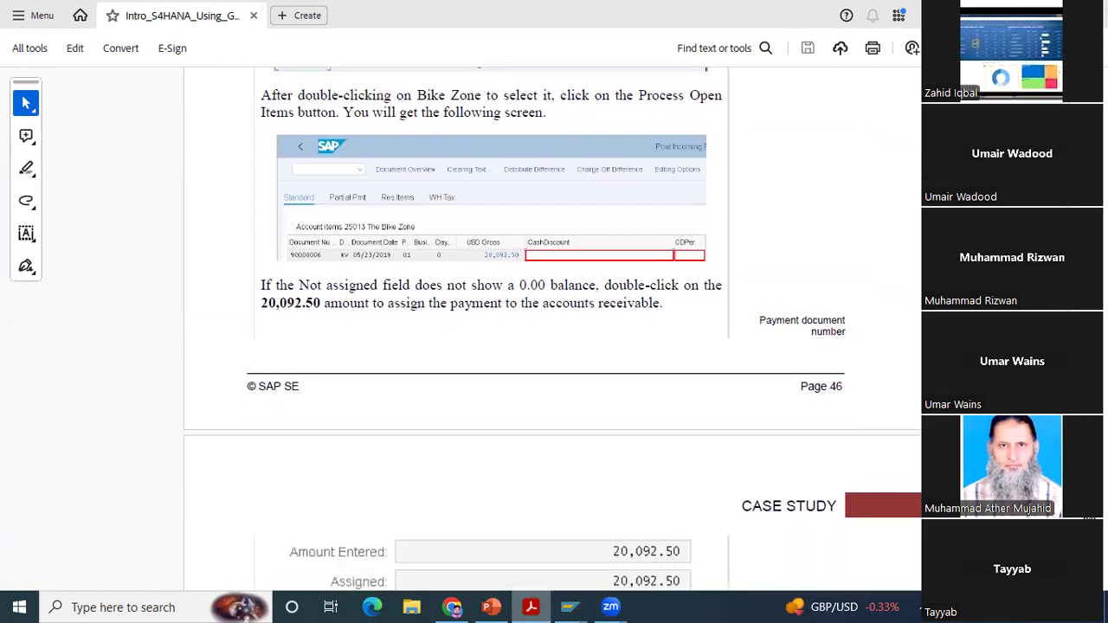
pyautogui.scroll(-2, 554, 330)
pyautogui.scroll(-3, 642, 585)
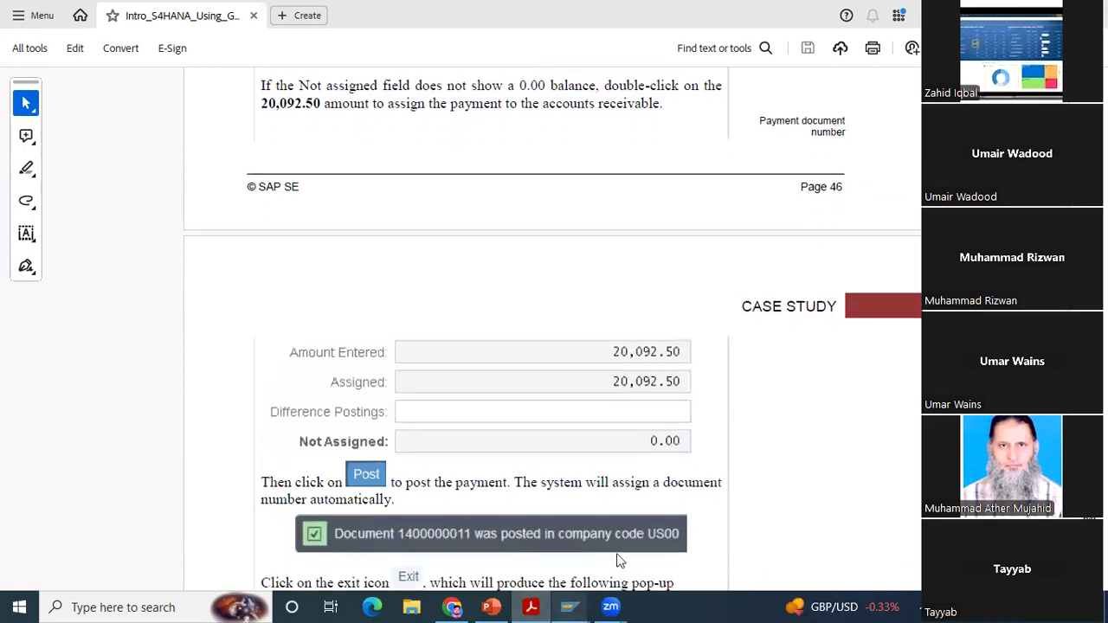
pyautogui.click(570, 608)
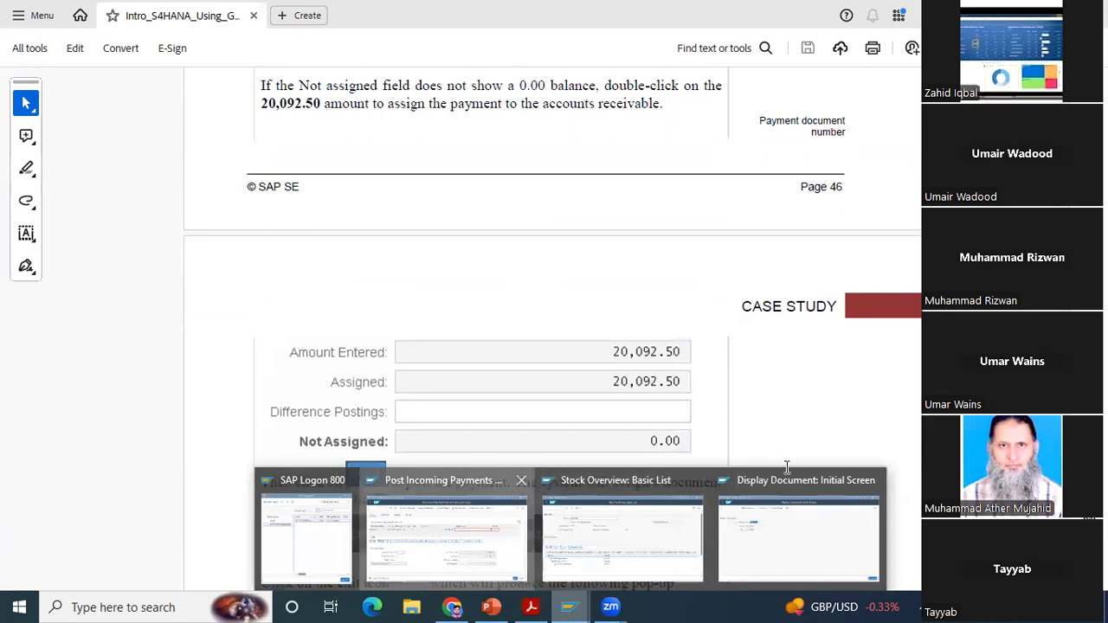
pyautogui.click(446, 533)
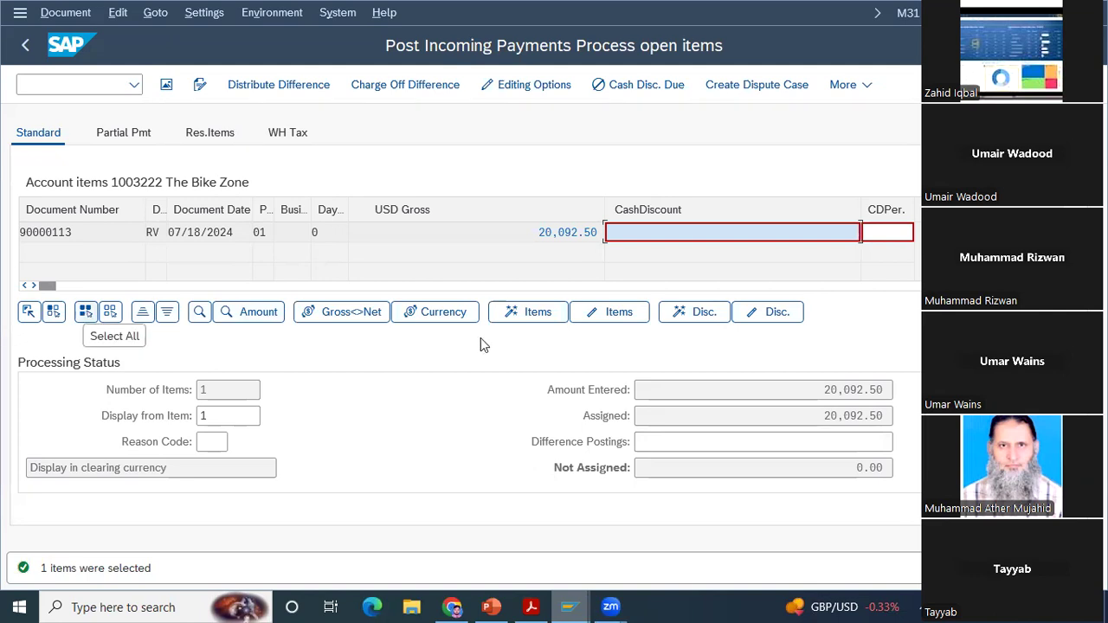
# Step: Unassign the 20,092.50 USD open item from the payment and assign it again
pyautogui.click(520, 313)
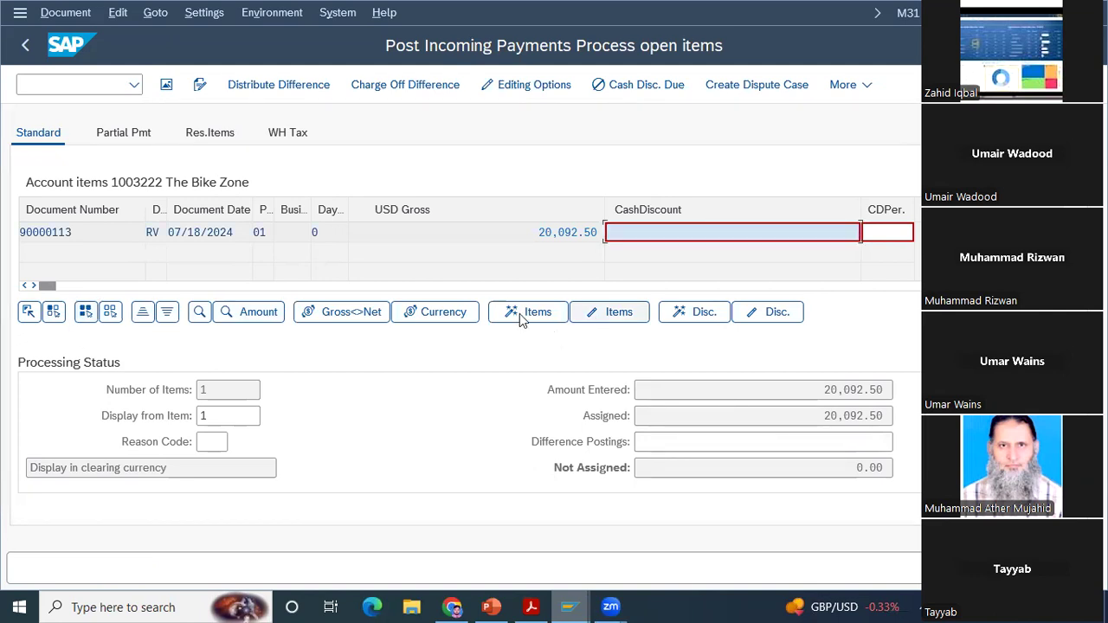
pyautogui.click(589, 319)
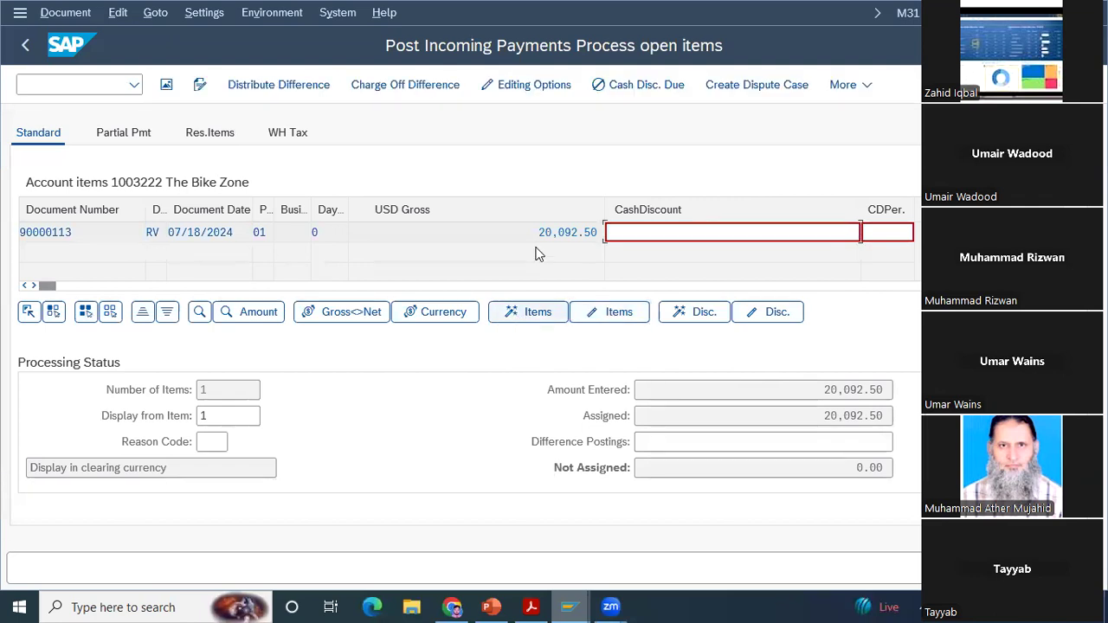
pyautogui.doubleClick(572, 234)
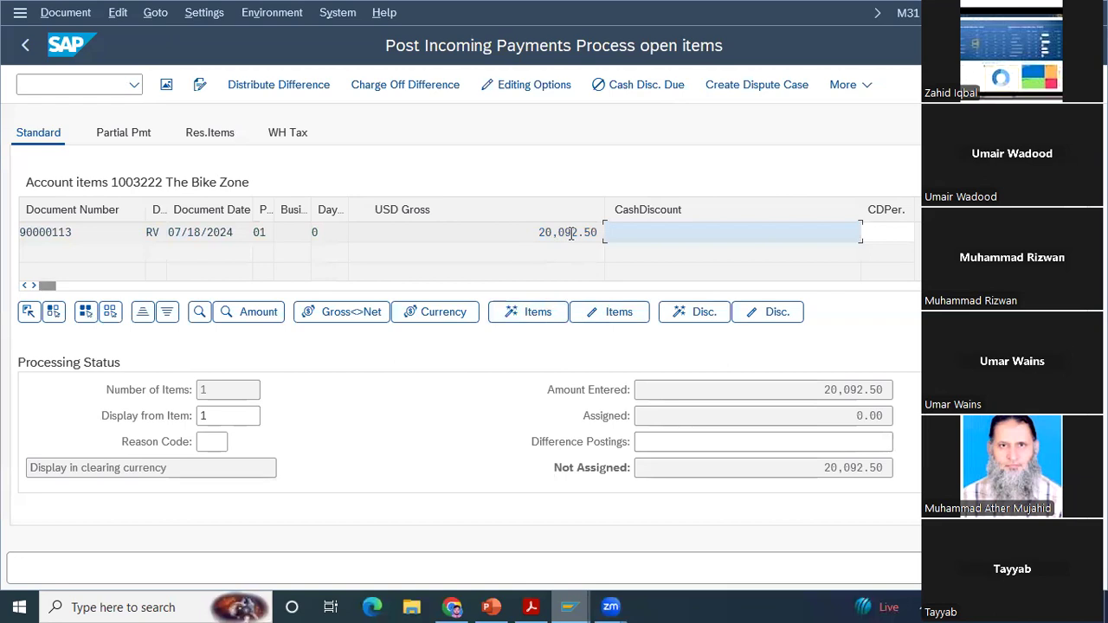
pyautogui.doubleClick(572, 233)
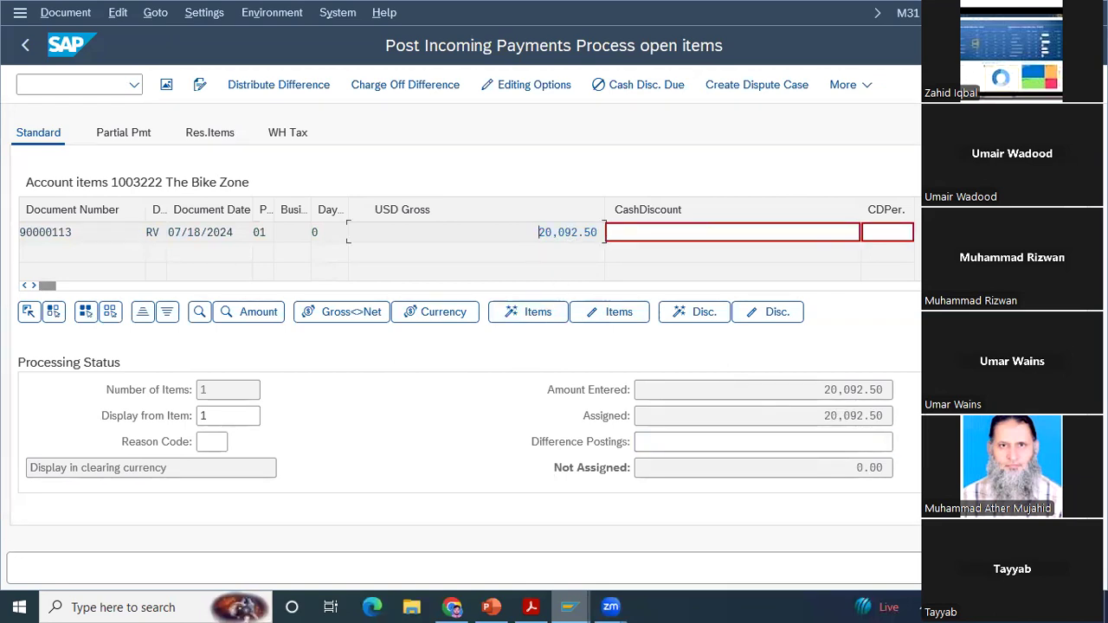
# Step: Simulate the incoming payment document to display its line item overview
pyautogui.click(75, 14)
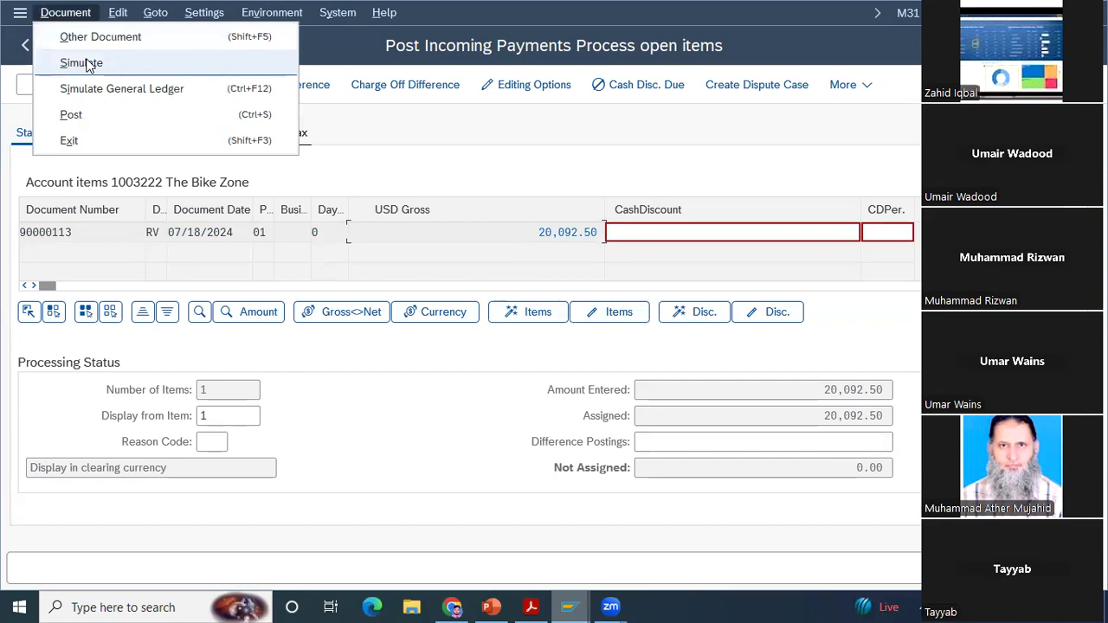
pyautogui.click(82, 62)
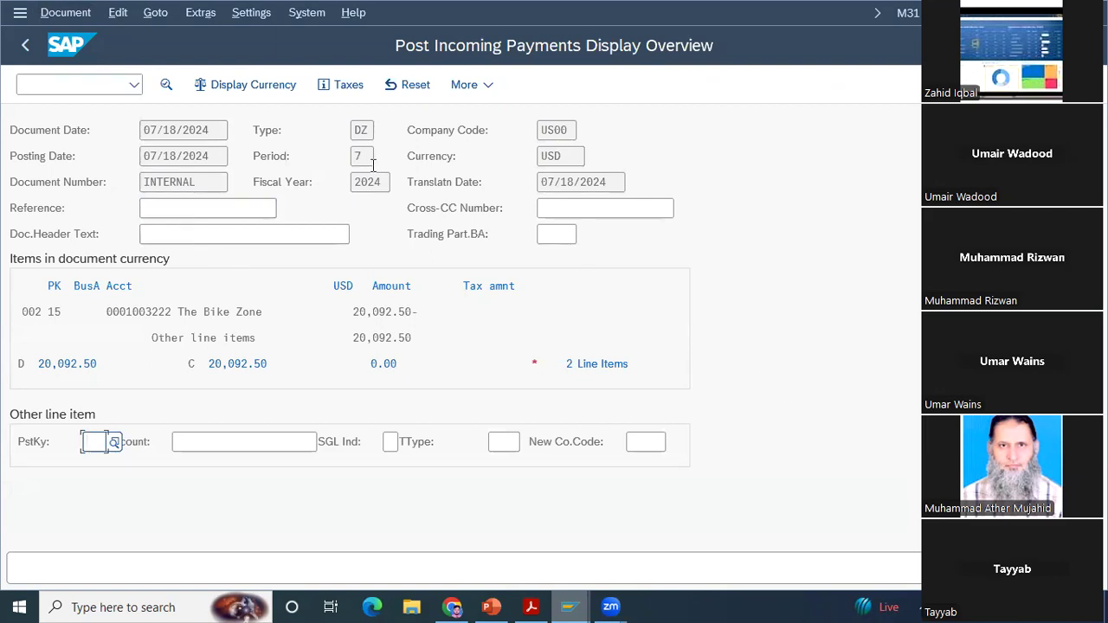
# Step: Reset the simulated incoming payment and exit F-28 to the SAP Easy Access menu, discarding the unposted data
pyautogui.click(415, 87)
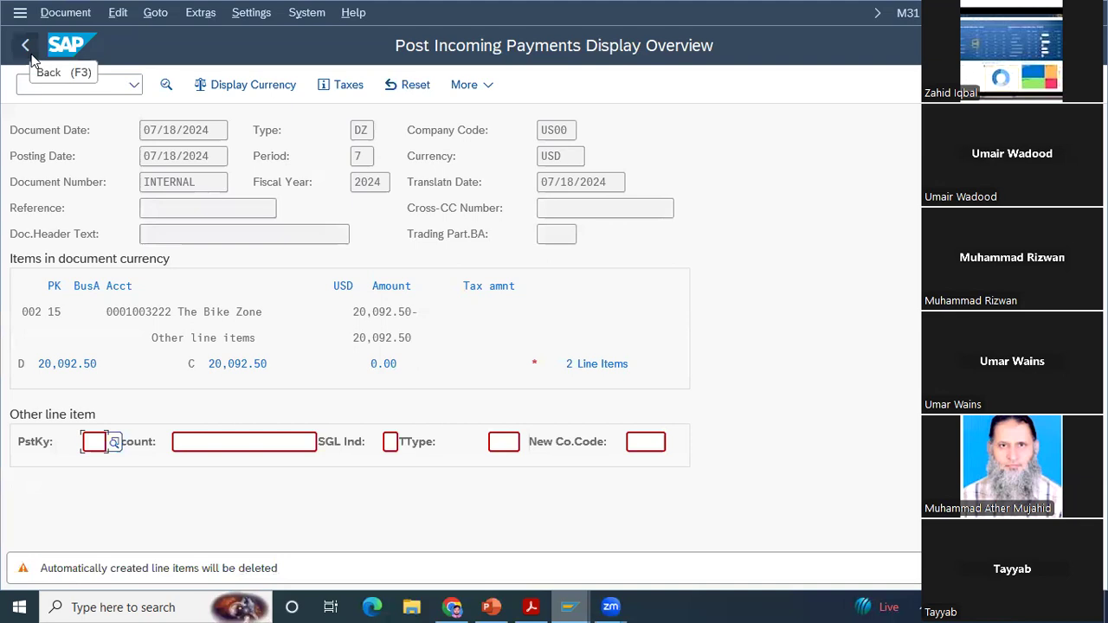
pyautogui.click(31, 58)
pyautogui.click(369, 454)
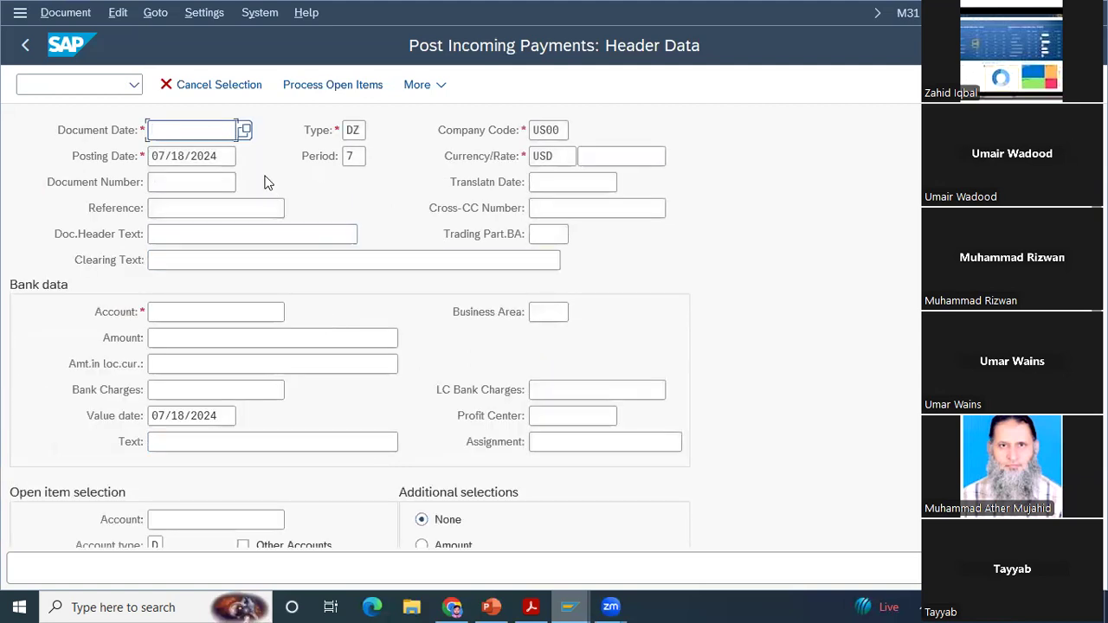
pyautogui.click(26, 45)
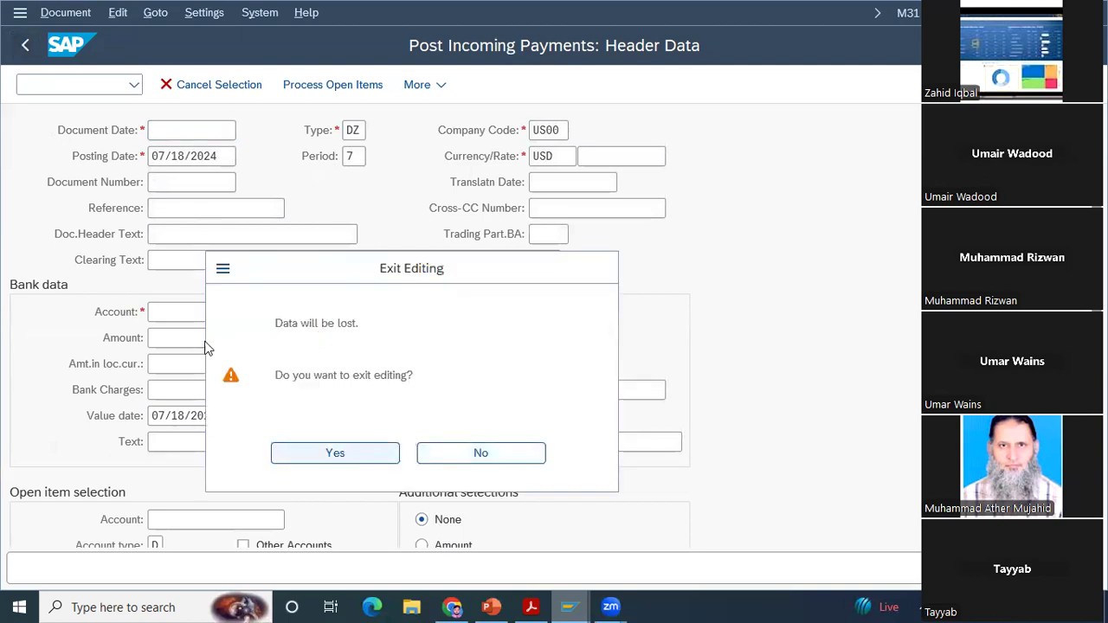
pyautogui.press('Return')
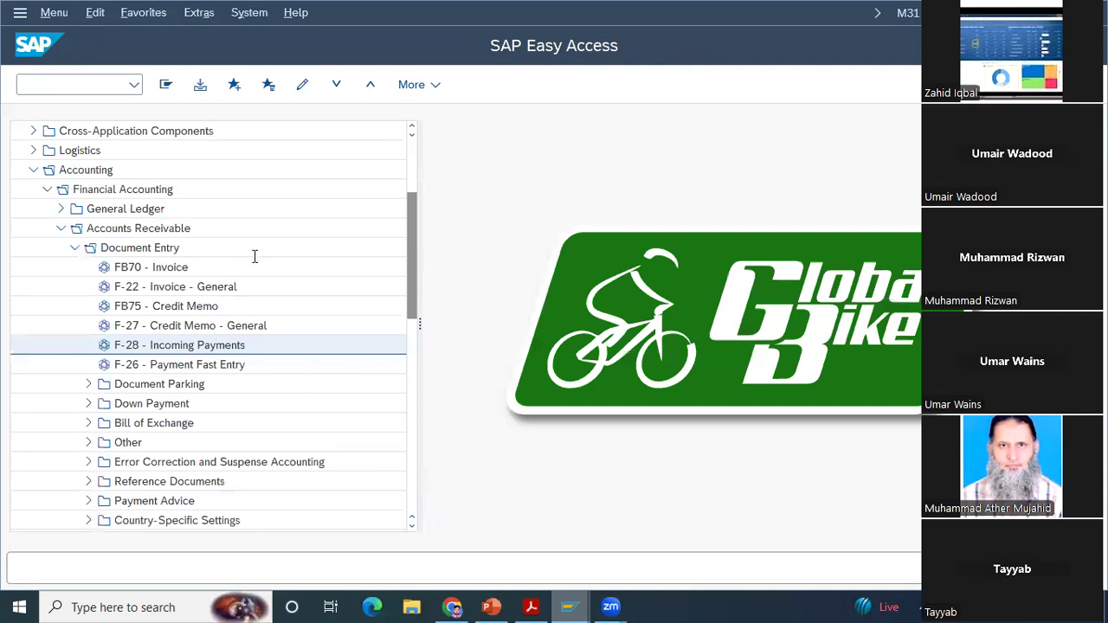
# Step: Start F-28 again and enter the document date 07/18/2024, the bank G/L account and the amount 20092.5
pyautogui.press('Return')
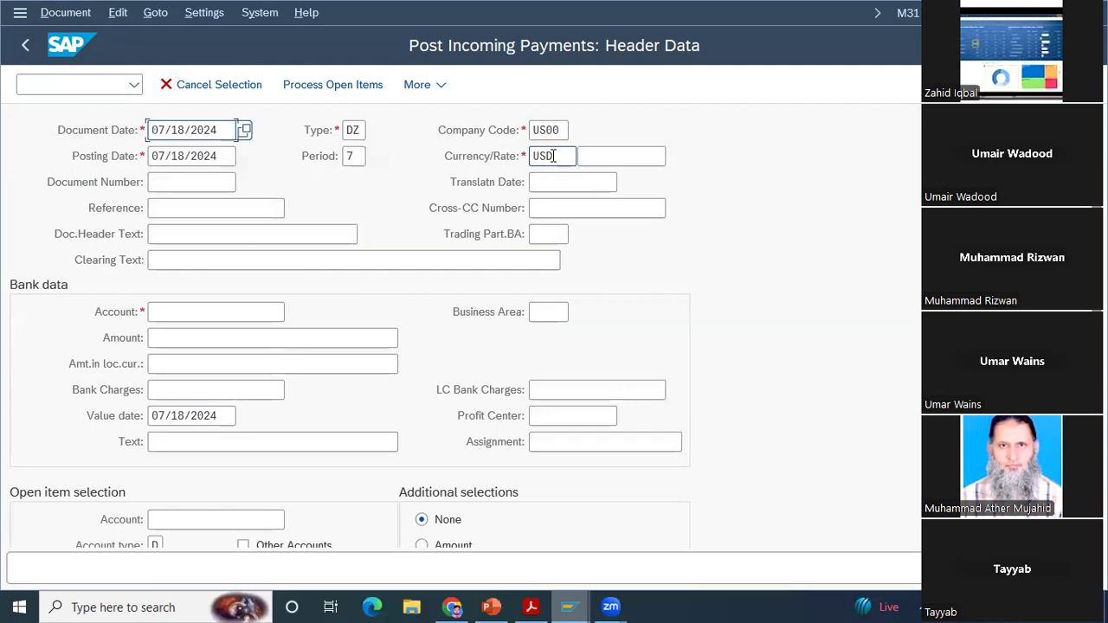
pyautogui.click(218, 313)
pyautogui.write('100000')
pyautogui.press('Tab')
pyautogui.press('Down')
pyautogui.press('Return')
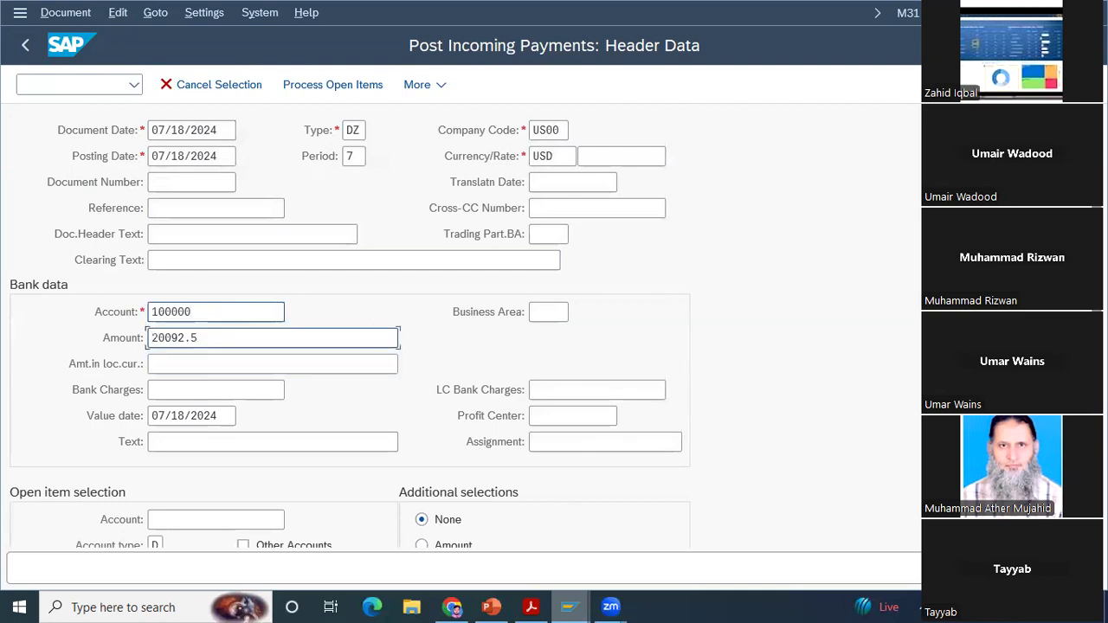
# Step: Enter The Bike Zone's customer account for the open item selection and process its open items
pyautogui.click(201, 520)
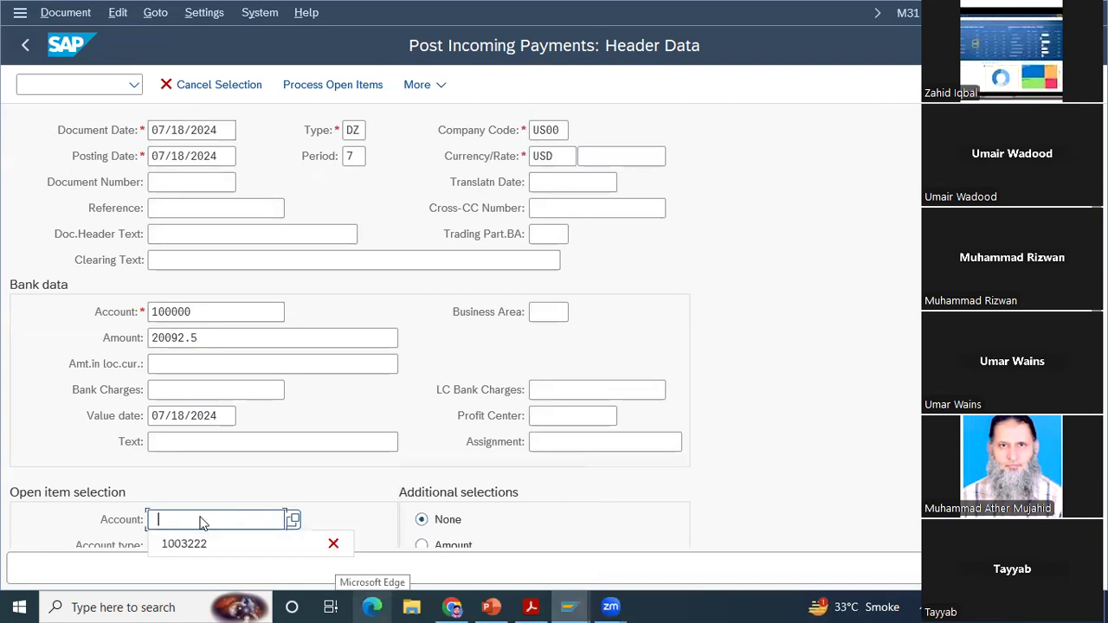
pyautogui.press('Down')
pyautogui.press('Return')
pyautogui.press('Return')
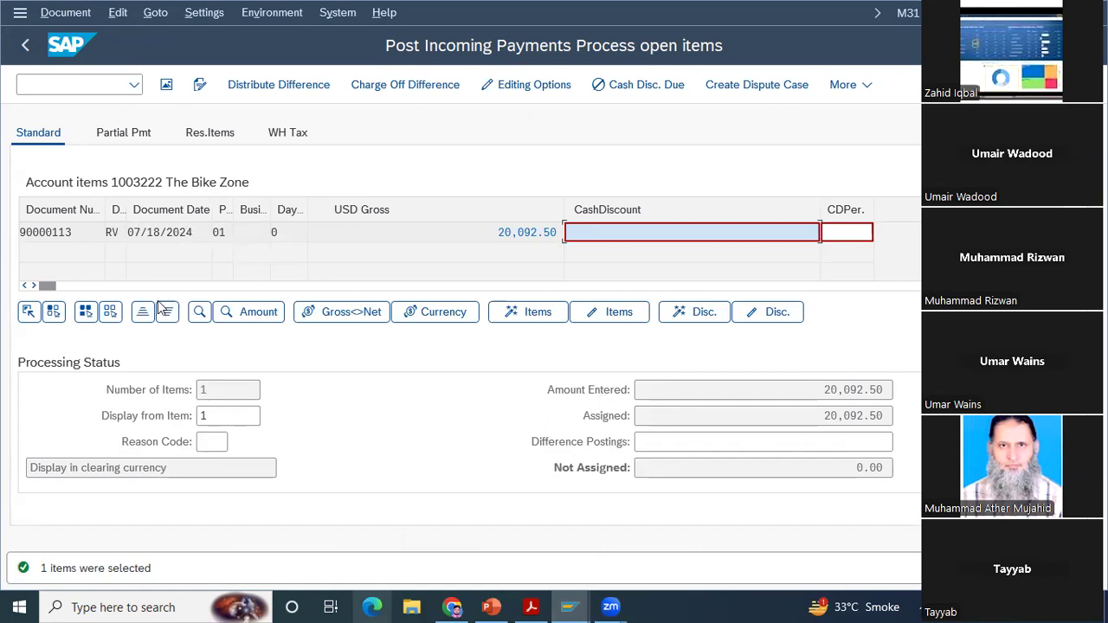
# Step: Deactivate The Bike Zone's 20,092.50 USD open item and assign it to the payment again
pyautogui.click(84, 312)
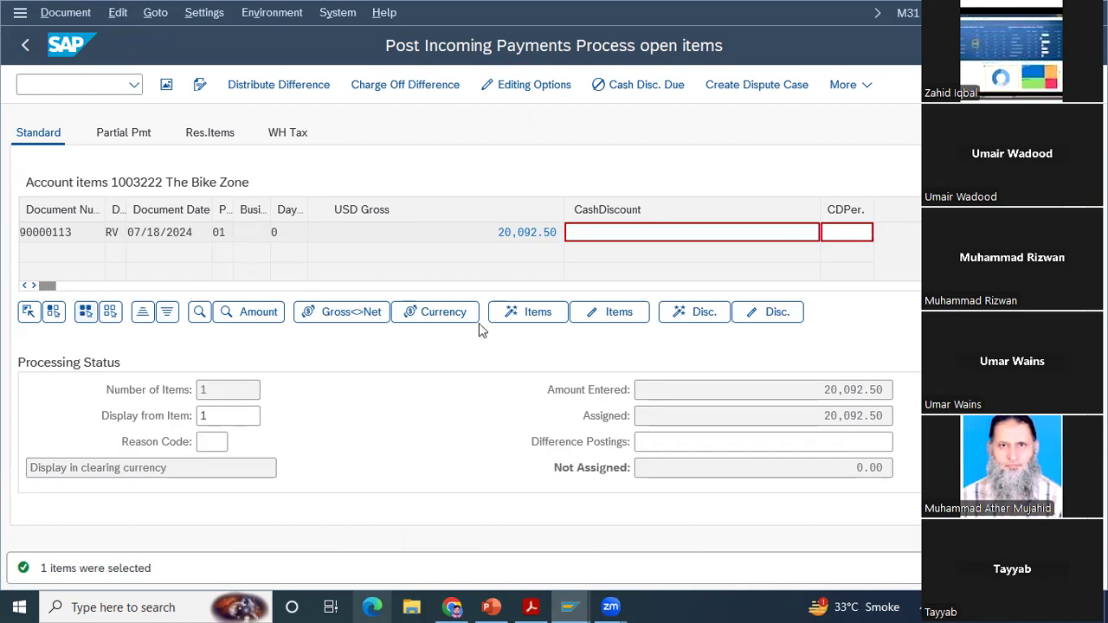
pyautogui.click(583, 319)
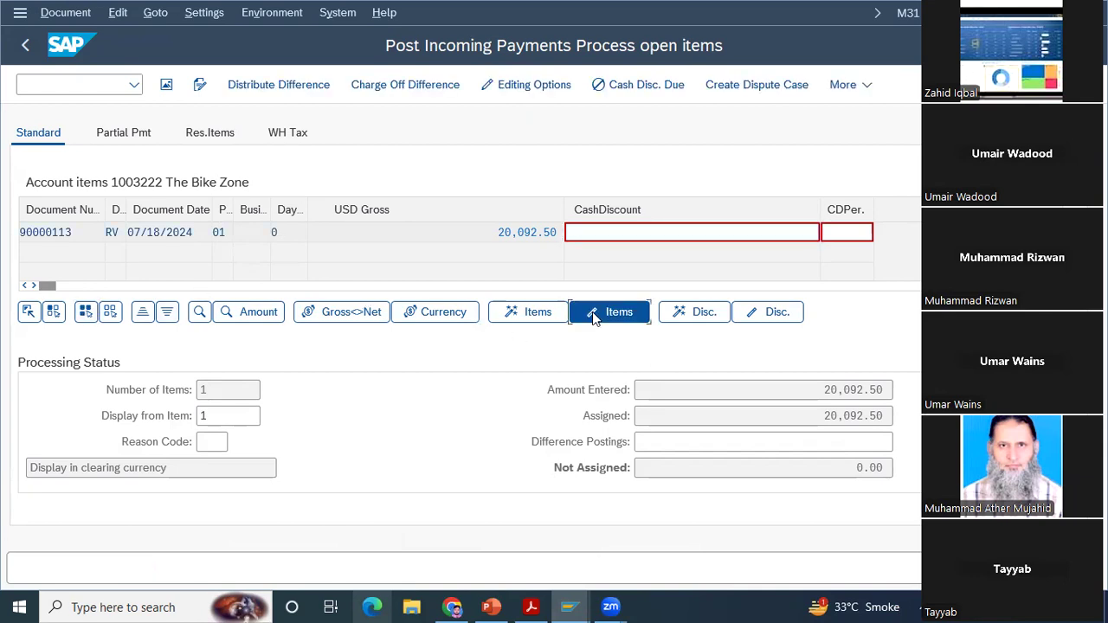
pyautogui.click(515, 317)
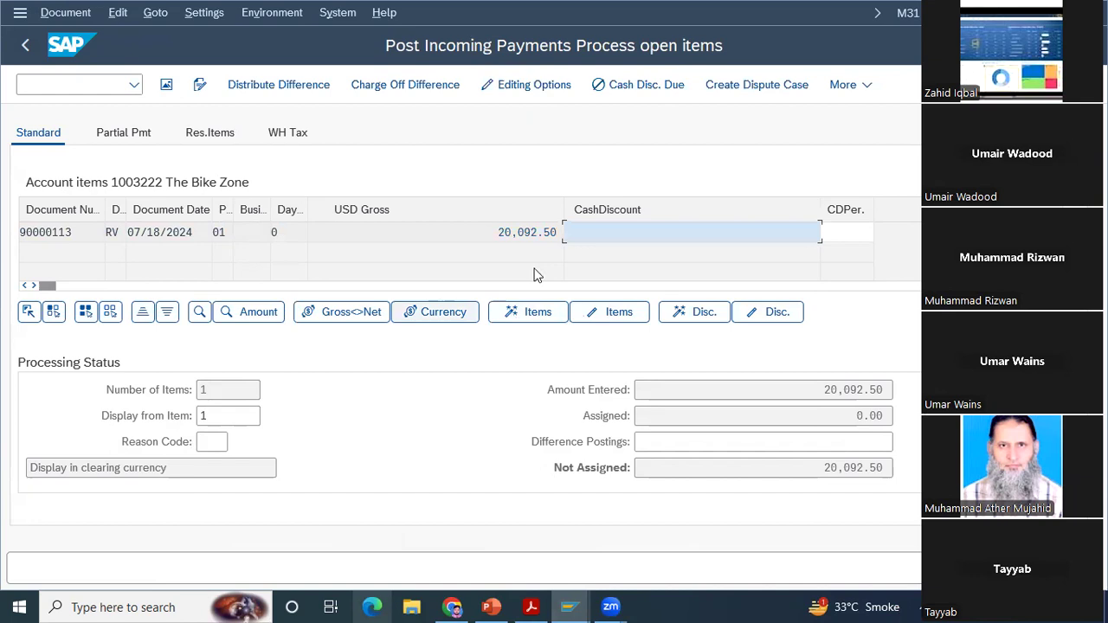
pyautogui.doubleClick(531, 234)
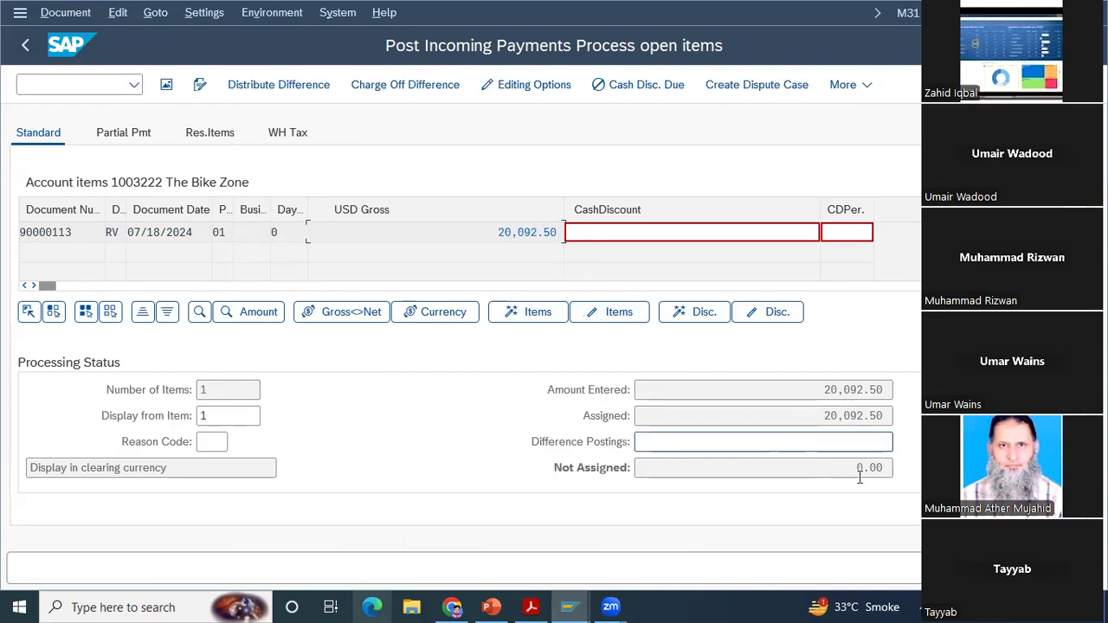
# Step: Simulate the incoming payment document and try to open the other line item from its overview
pyautogui.click(65, 15)
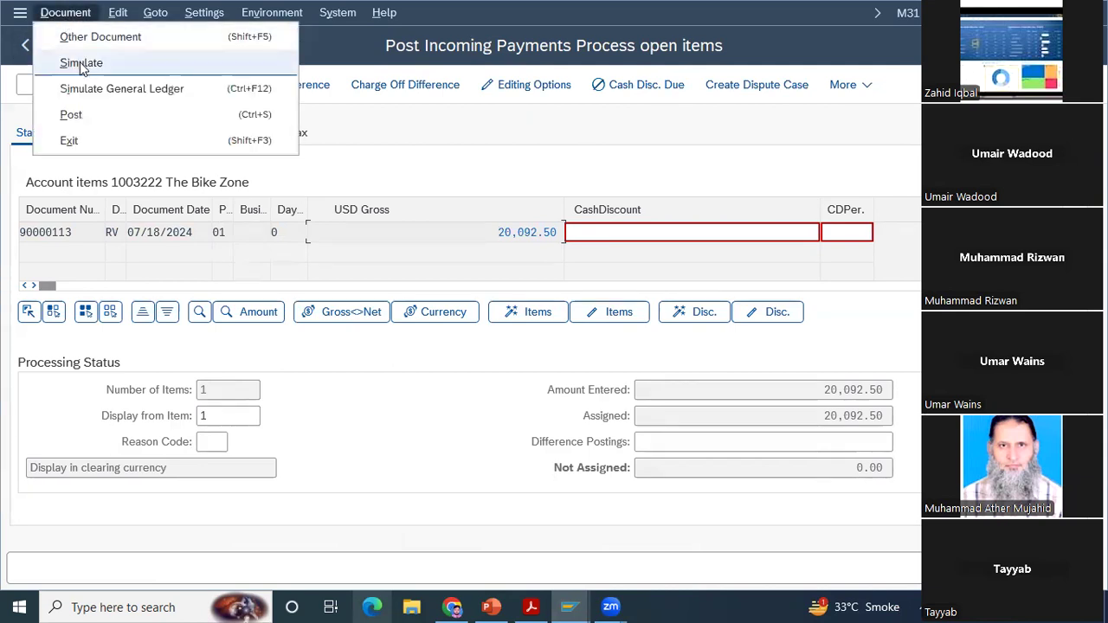
pyautogui.click(82, 64)
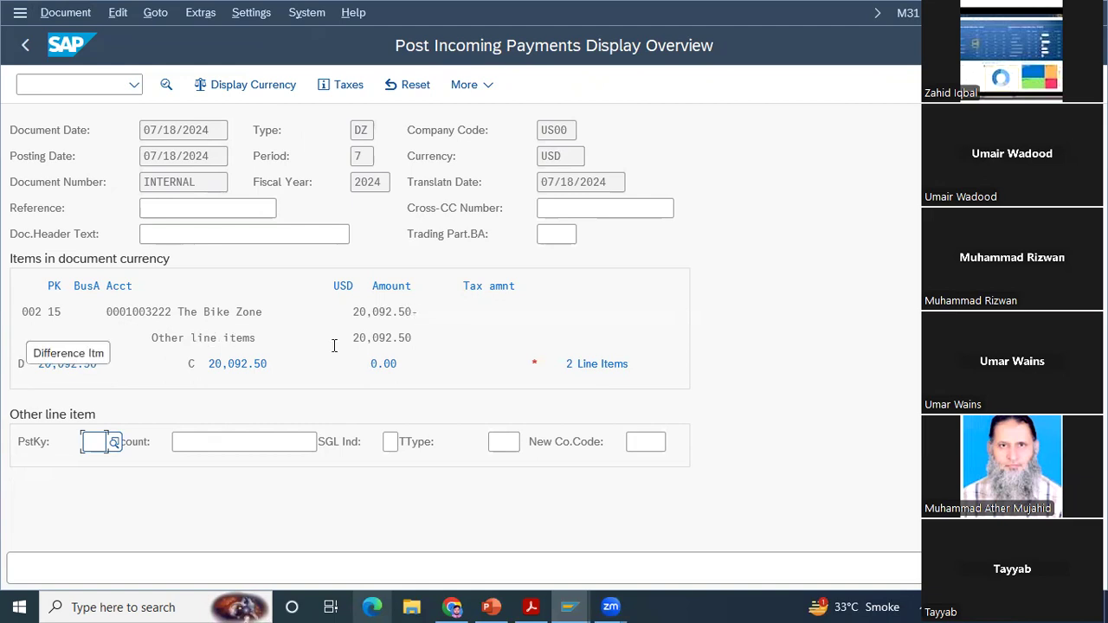
pyautogui.doubleClick(213, 338)
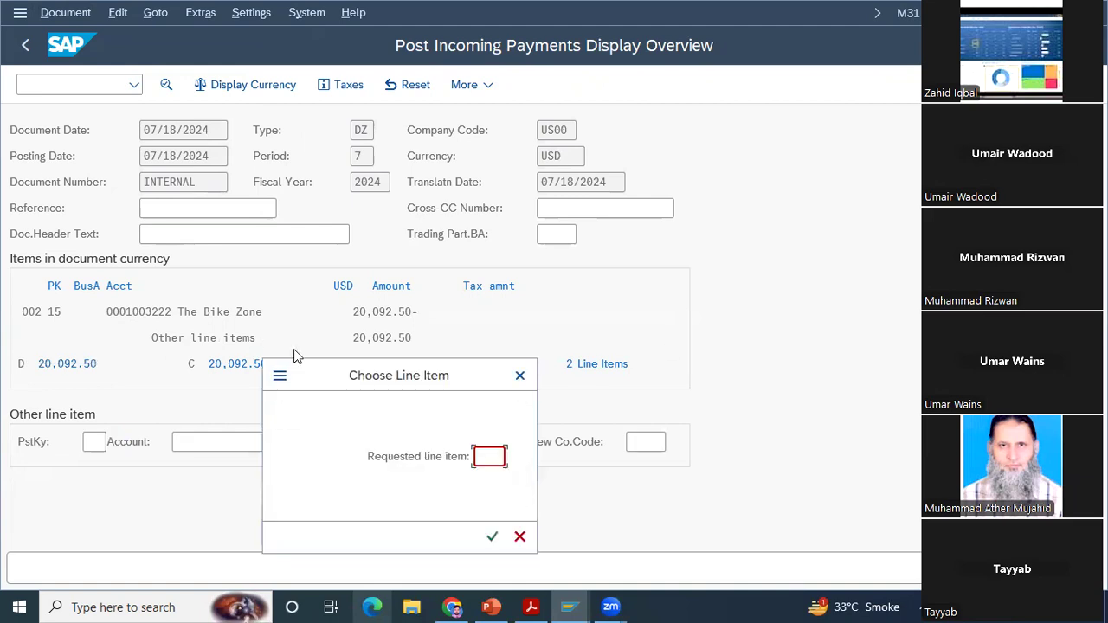
pyautogui.click(520, 376)
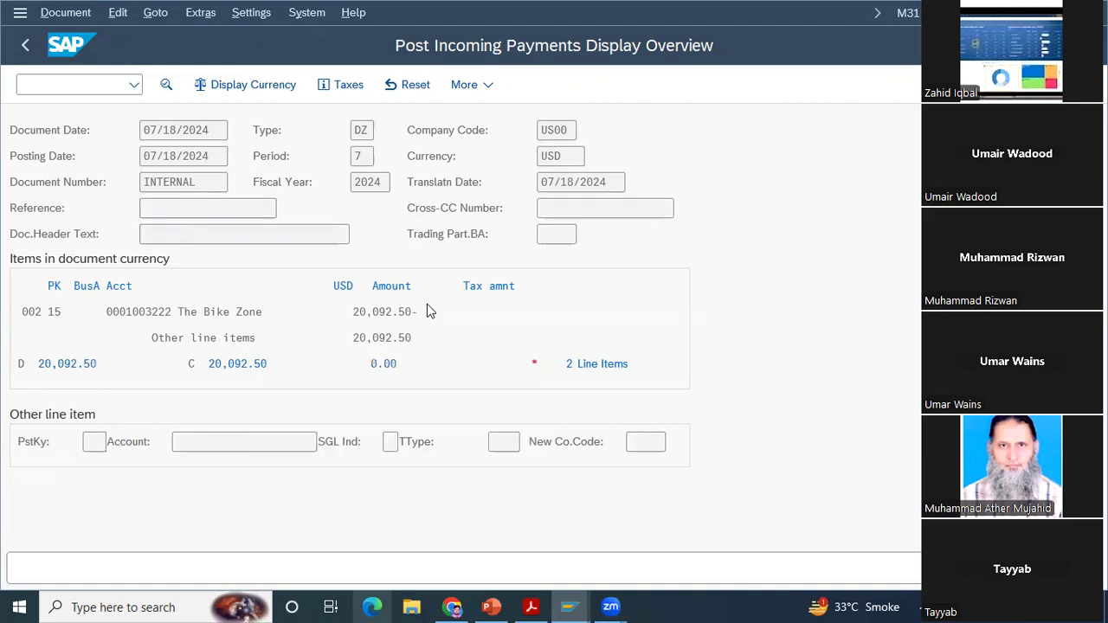
# Step: Simulate the payment's general ledger posting, check its debit and credit lines, and leave the simulation
pyautogui.click(68, 17)
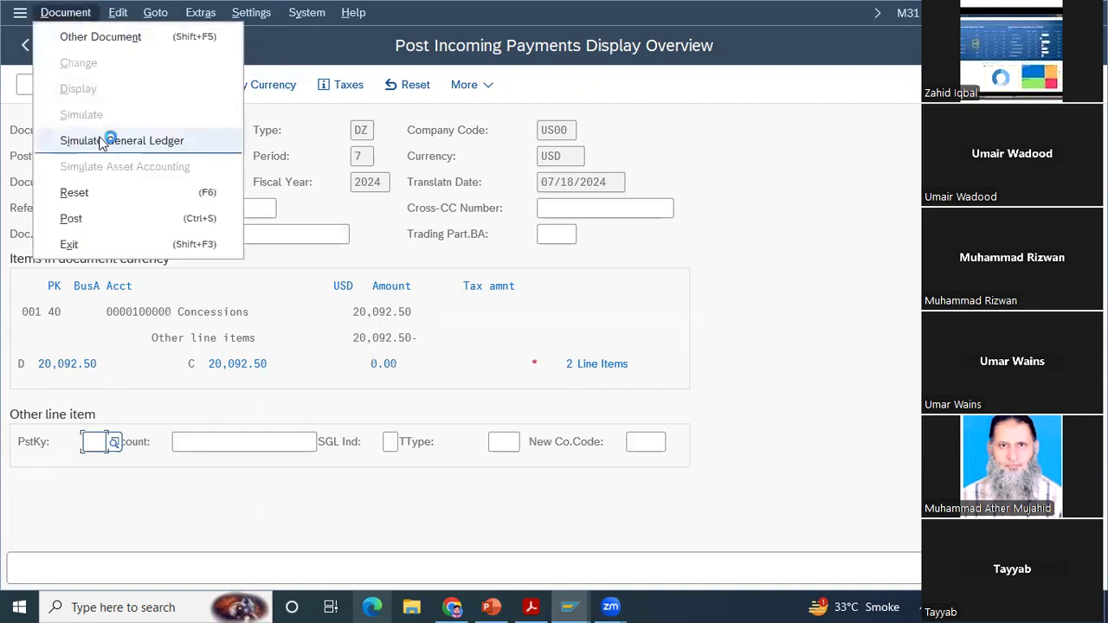
pyautogui.click(103, 141)
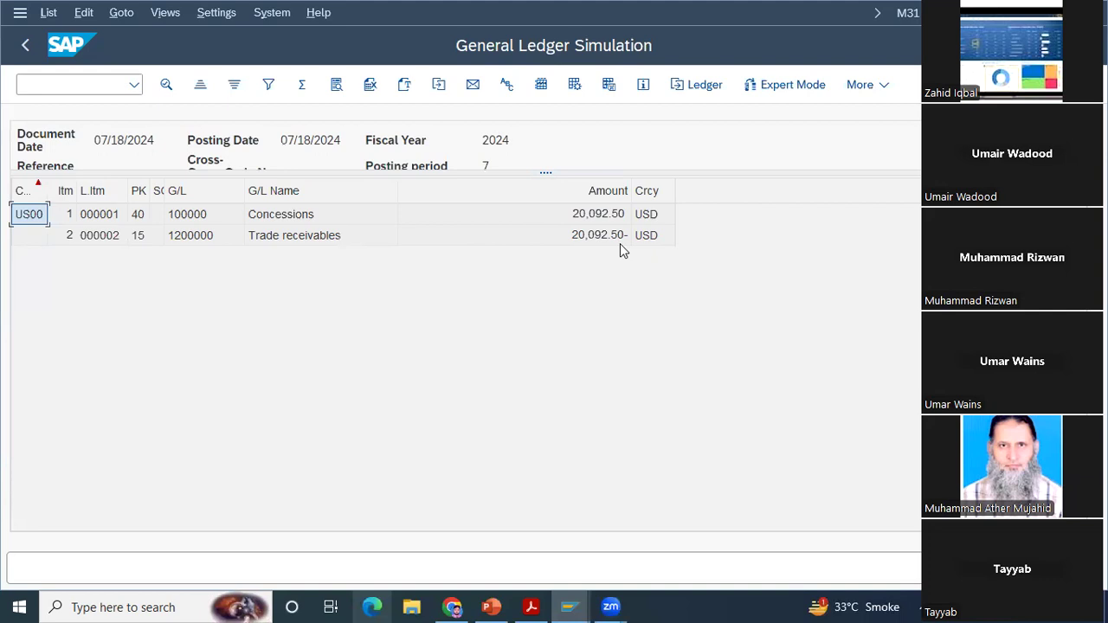
pyautogui.click(26, 49)
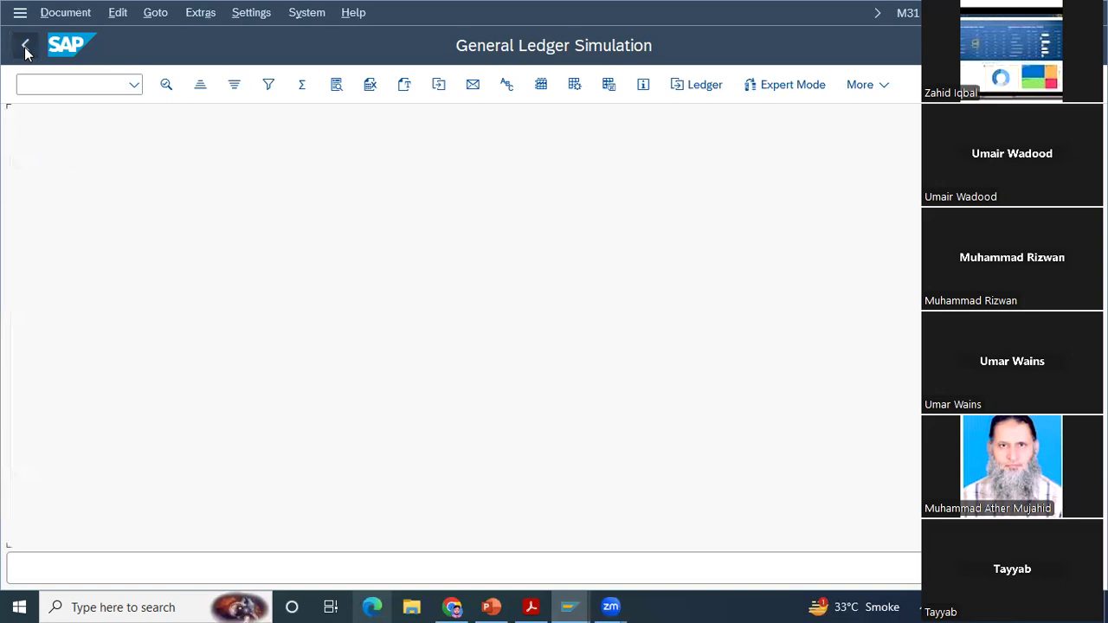
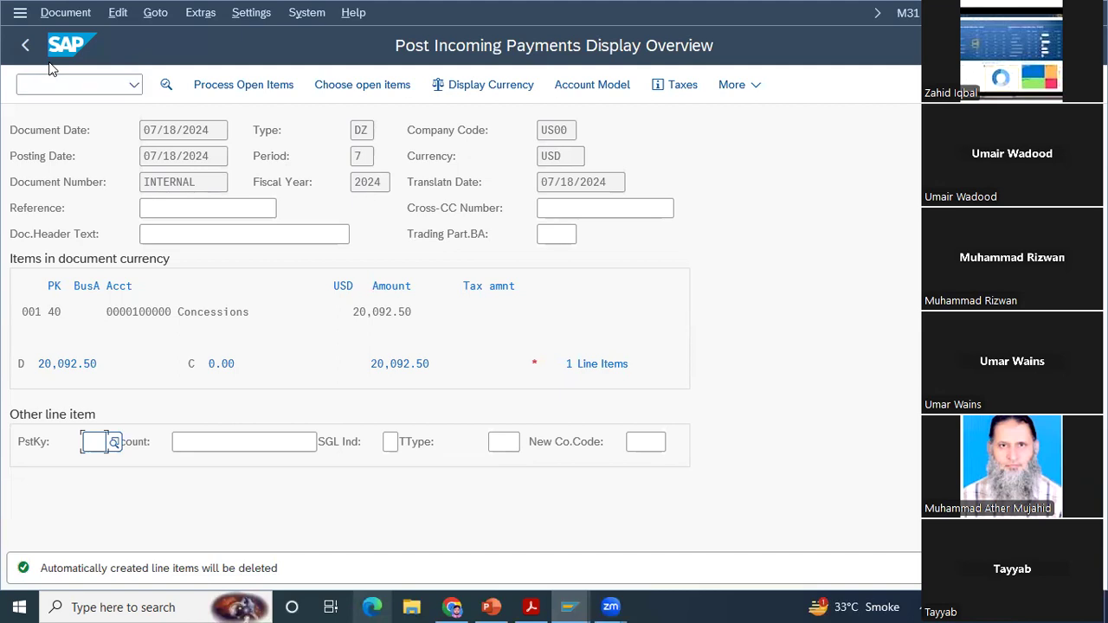
# Step: Discard the simulated incoming payment and reopen the incoming payments transaction at its header data
pyautogui.click(25, 45)
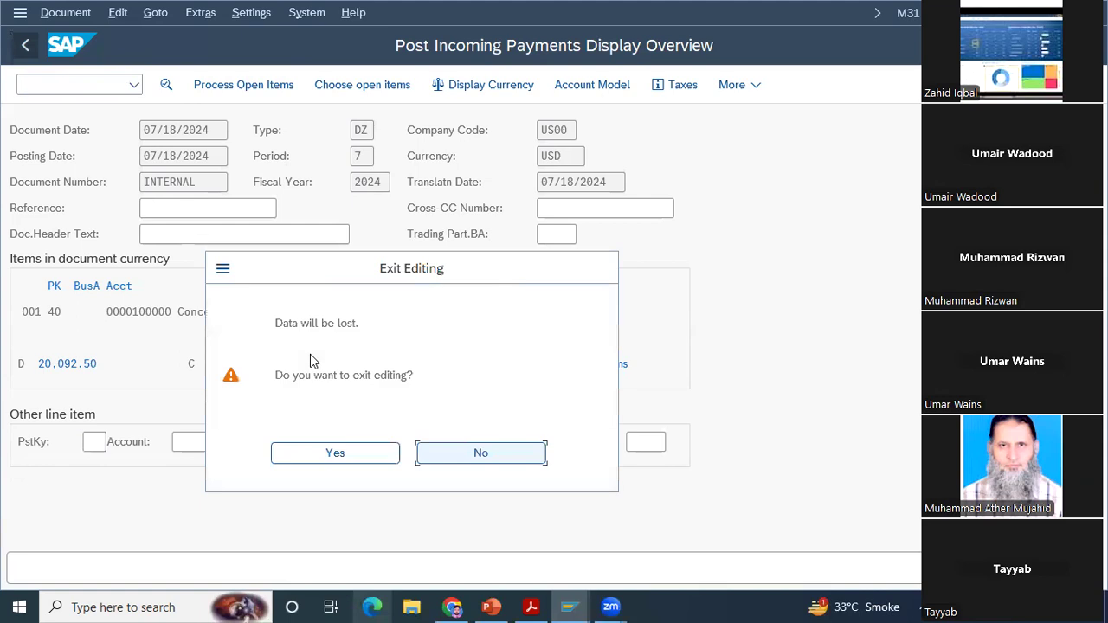
pyautogui.click(335, 453)
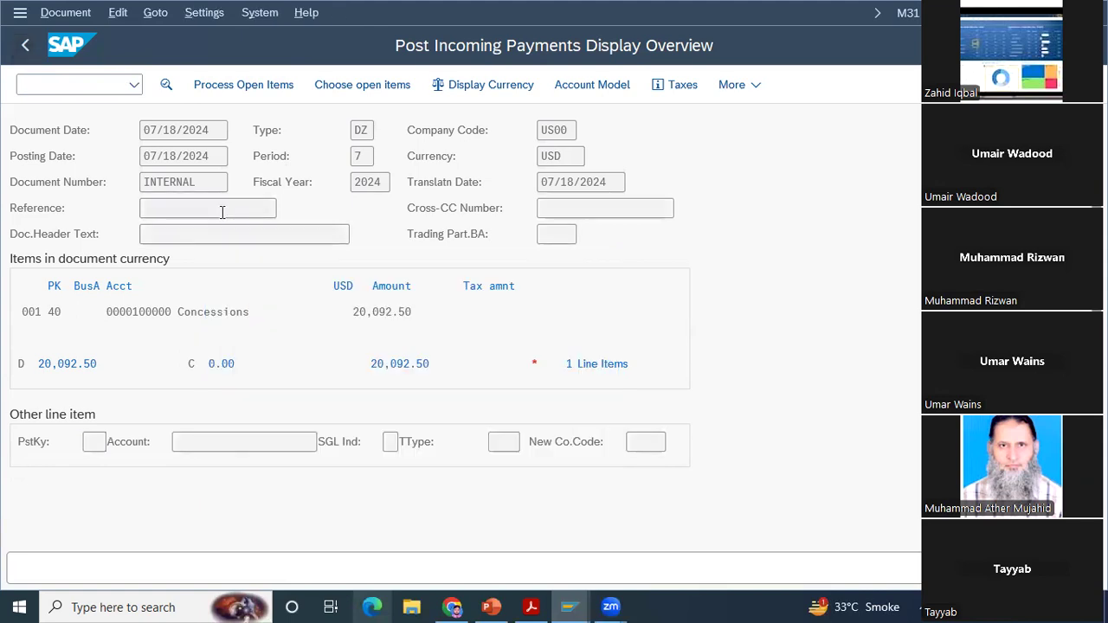
pyautogui.press('space')
pyautogui.press('Down')
pyautogui.press('Return')
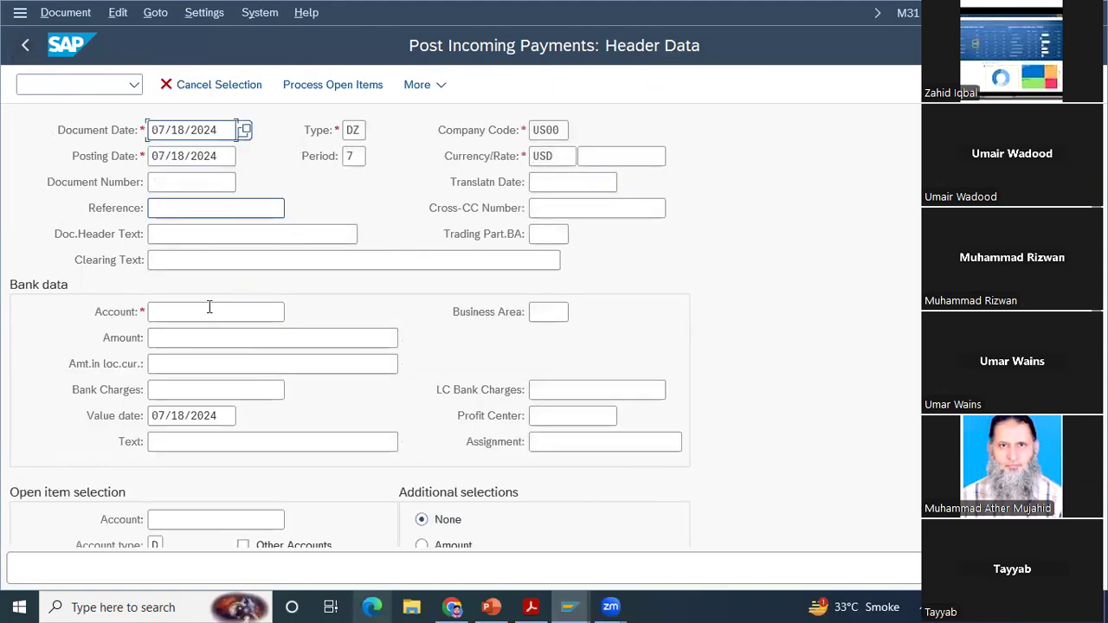
# Step: Enter G/L account 100000 and a payment amount of 2000 in the bank data
pyautogui.click(209, 312)
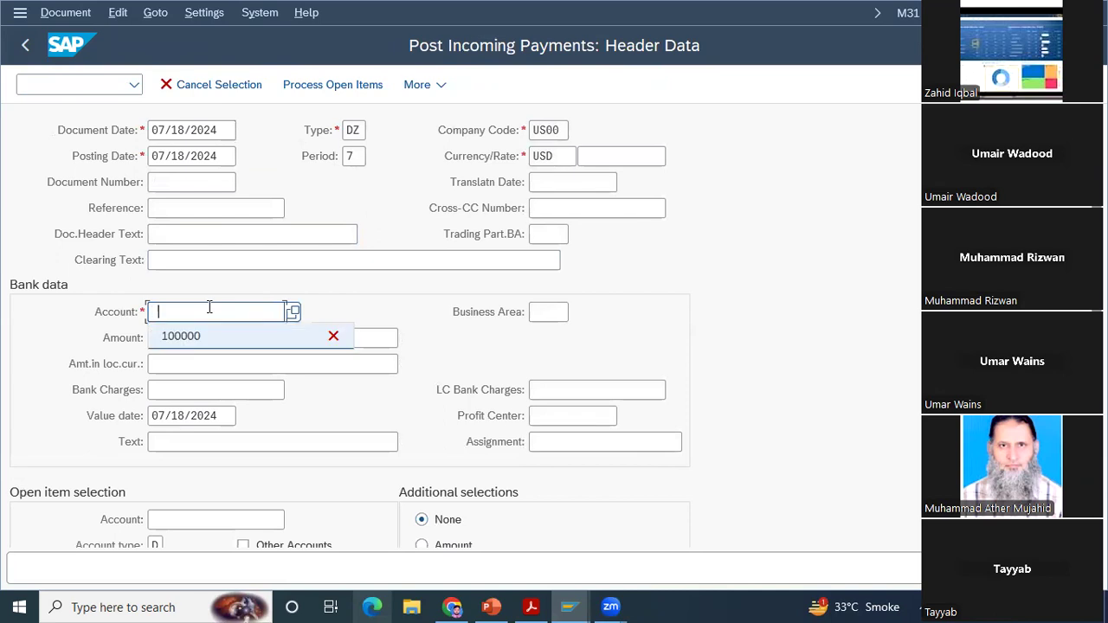
pyautogui.press('Down')
pyautogui.press('Return')
pyautogui.press('Tab')
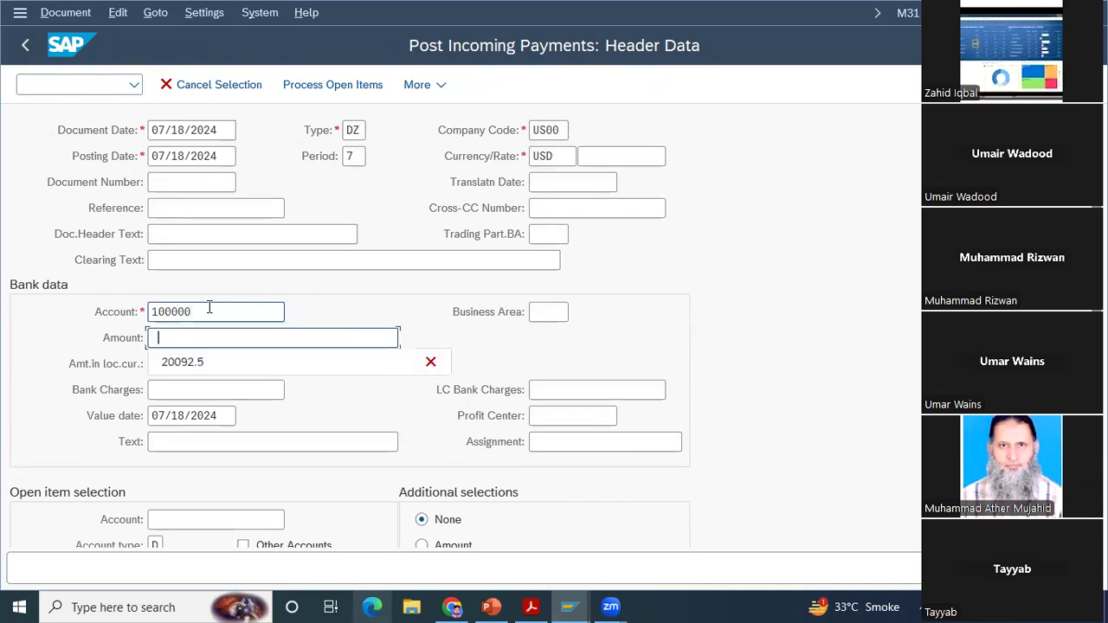
pyautogui.press('Down')
pyautogui.press('Return')
pyautogui.press('BackSpace')
pyautogui.press('BackSpace')
pyautogui.press('BackSpace')
pyautogui.press('BackSpace')
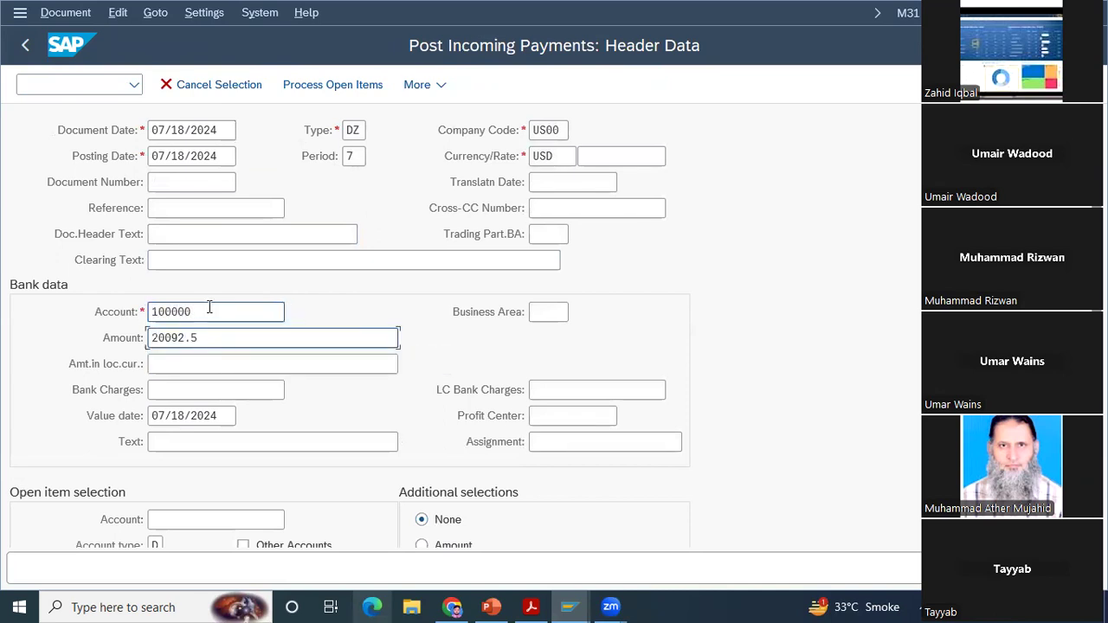
pyautogui.write('000')
# Step: Enter The Bike Zone's customer account for the open item selection and process its open items
pyautogui.click(240, 518)
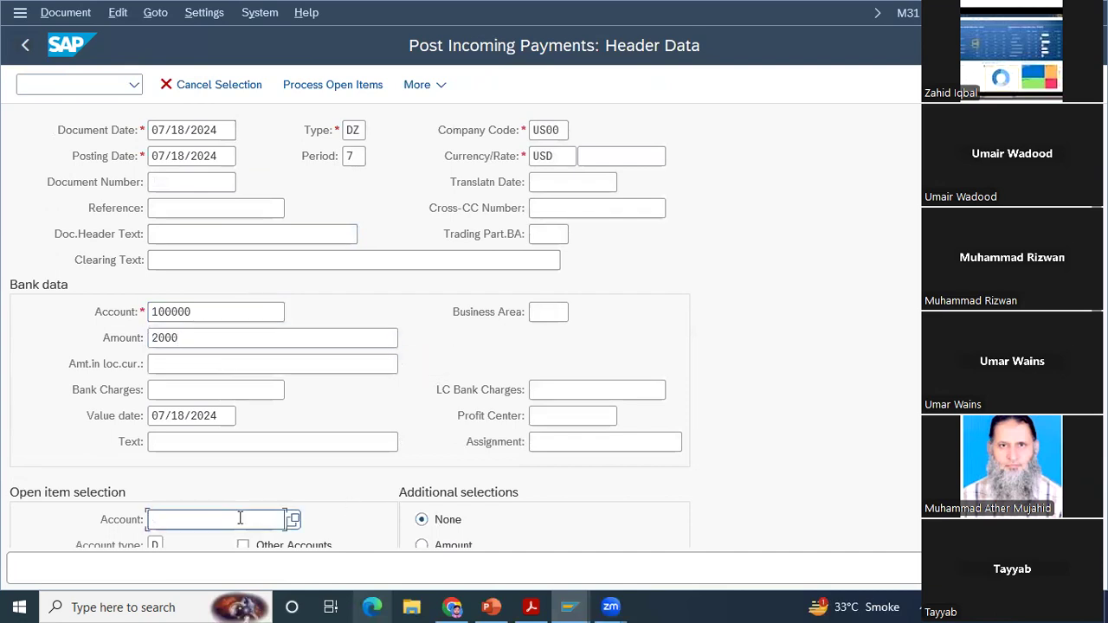
pyautogui.press('Down')
pyautogui.press('Down')
pyautogui.press('Return')
pyautogui.press('Return')
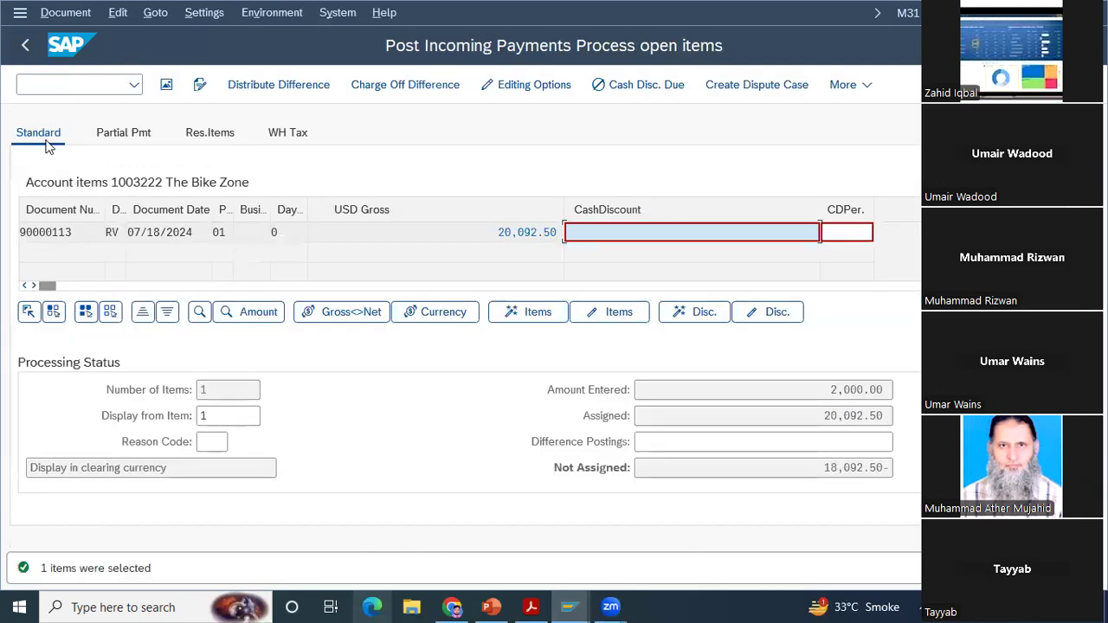
# Step: Enter a partial payment amount of 2000 for The Bike Zone's open item
pyautogui.click(118, 135)
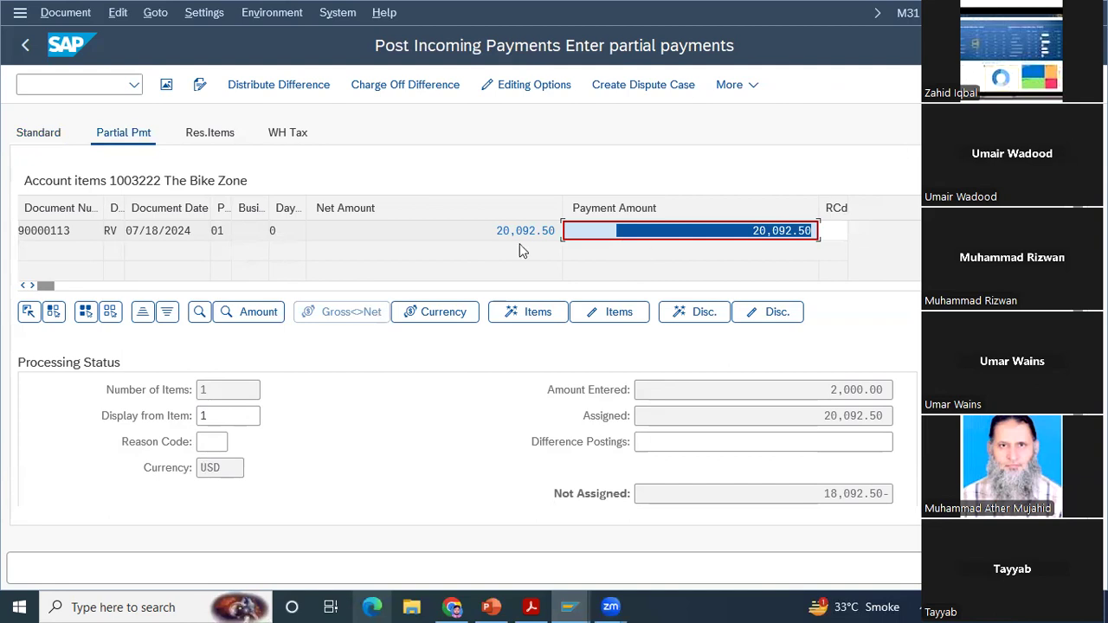
pyautogui.write('2000')
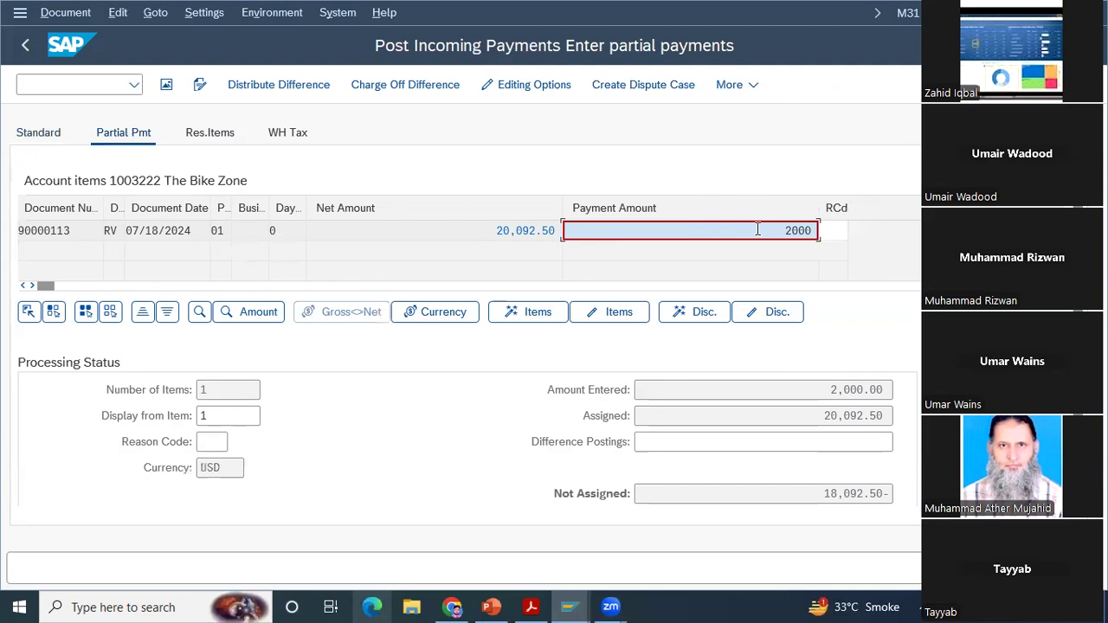
pyautogui.press('Return')
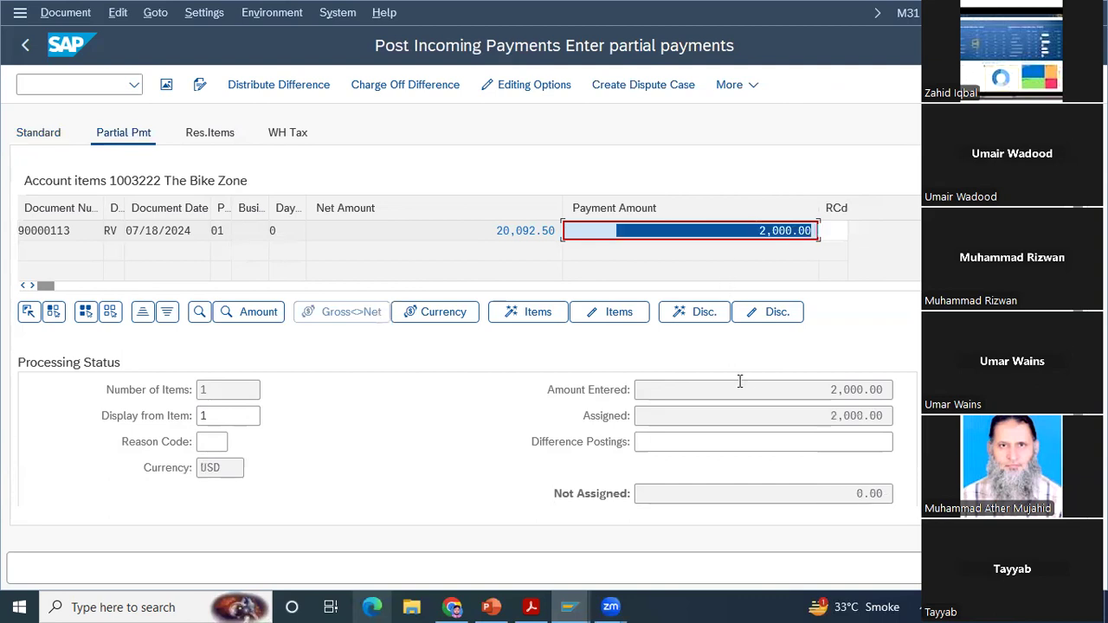
pyautogui.click(54, 18)
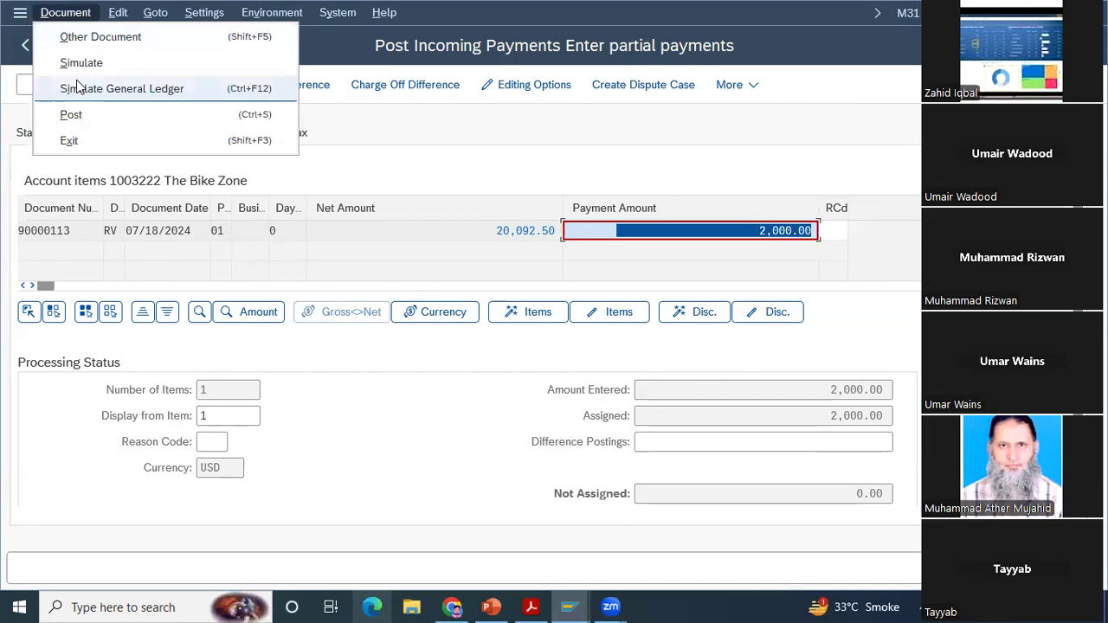
pyautogui.click(342, 159)
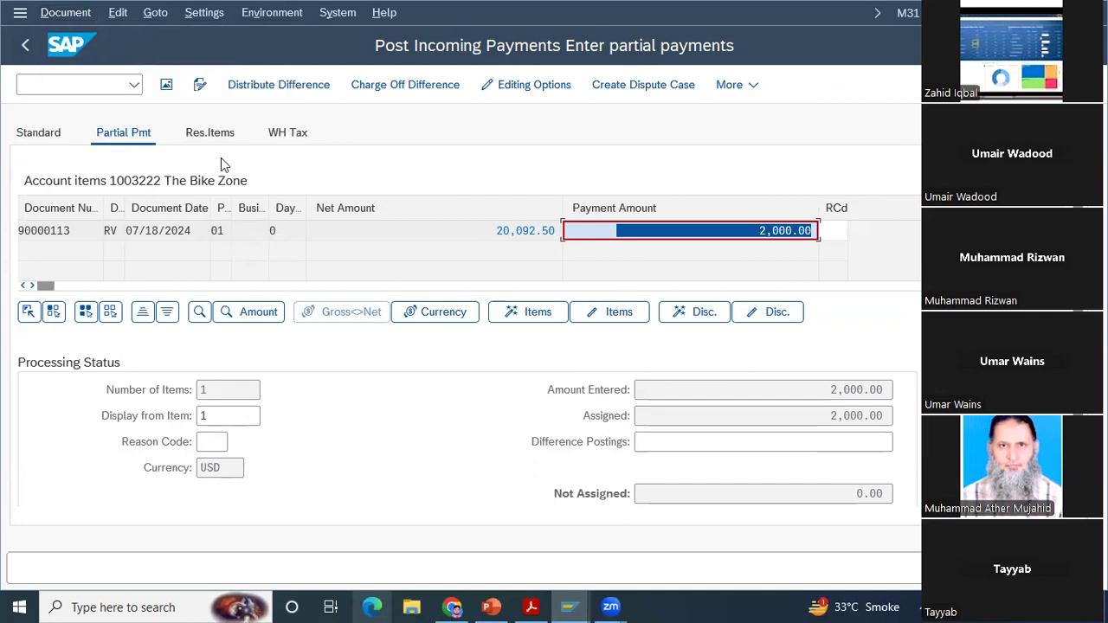
# Step: Set the partial payment to 3000, take over the unassigned difference as a difference posting, and simulate the document
pyautogui.write('3000')
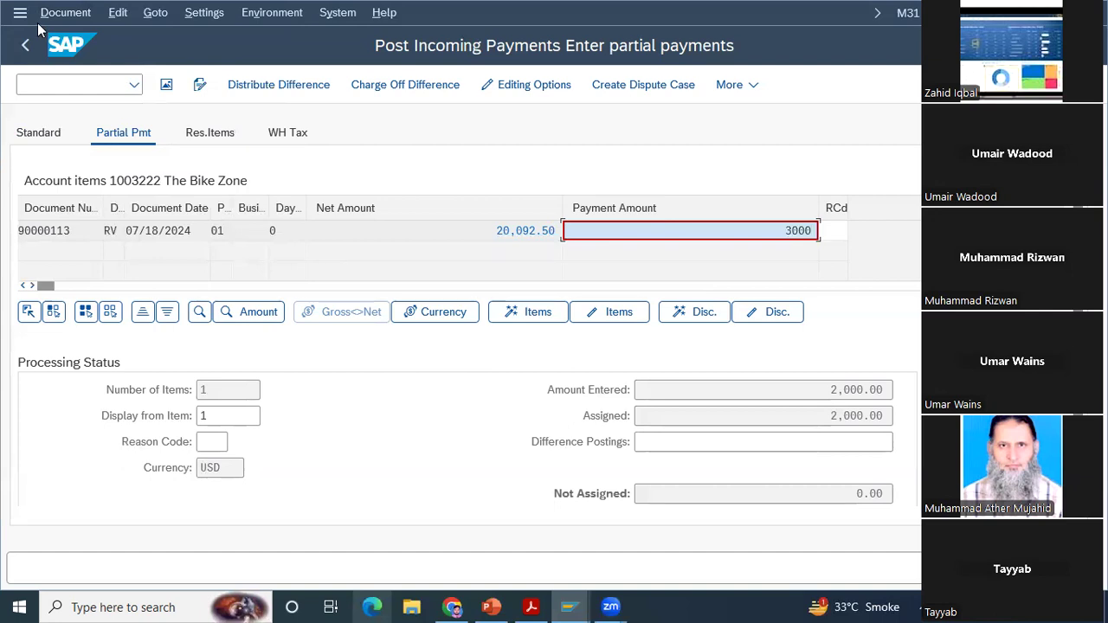
pyautogui.press('Return')
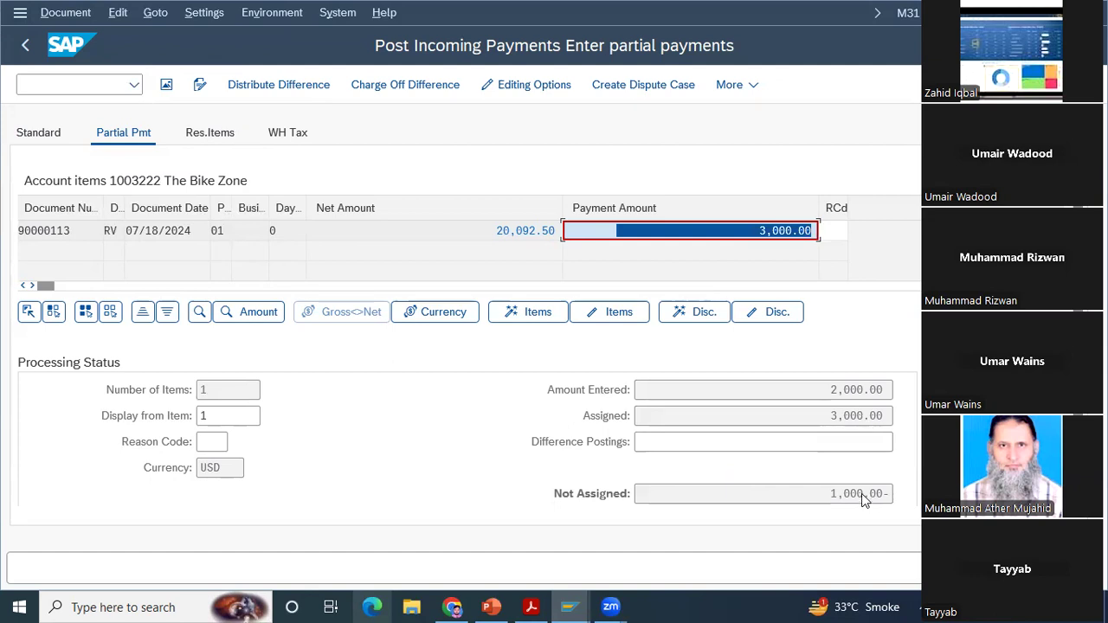
pyautogui.click(52, 18)
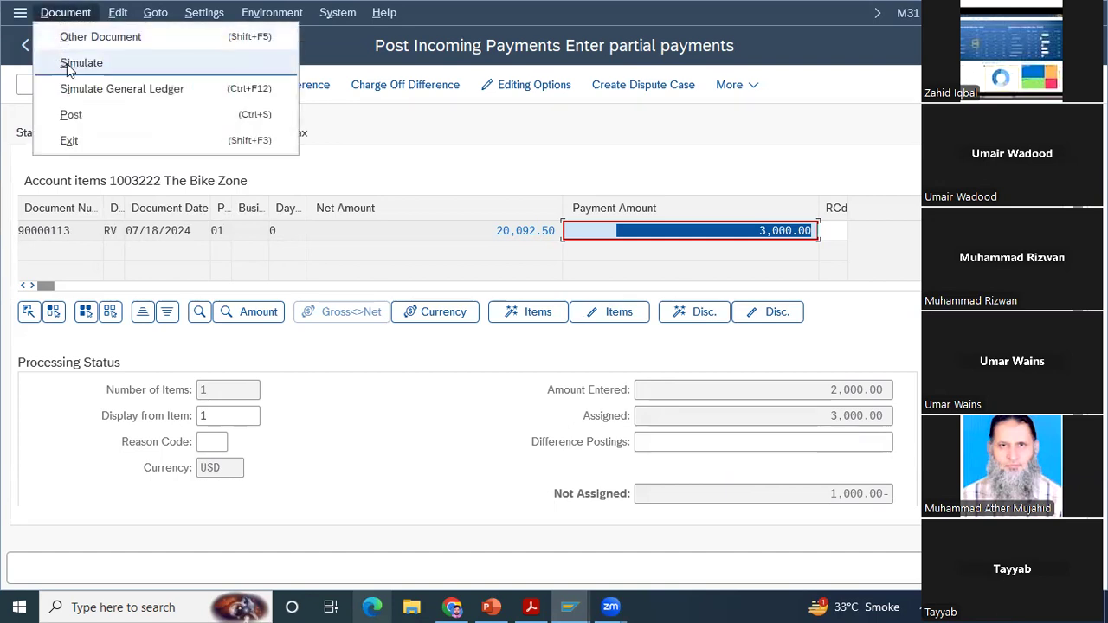
pyautogui.click(69, 64)
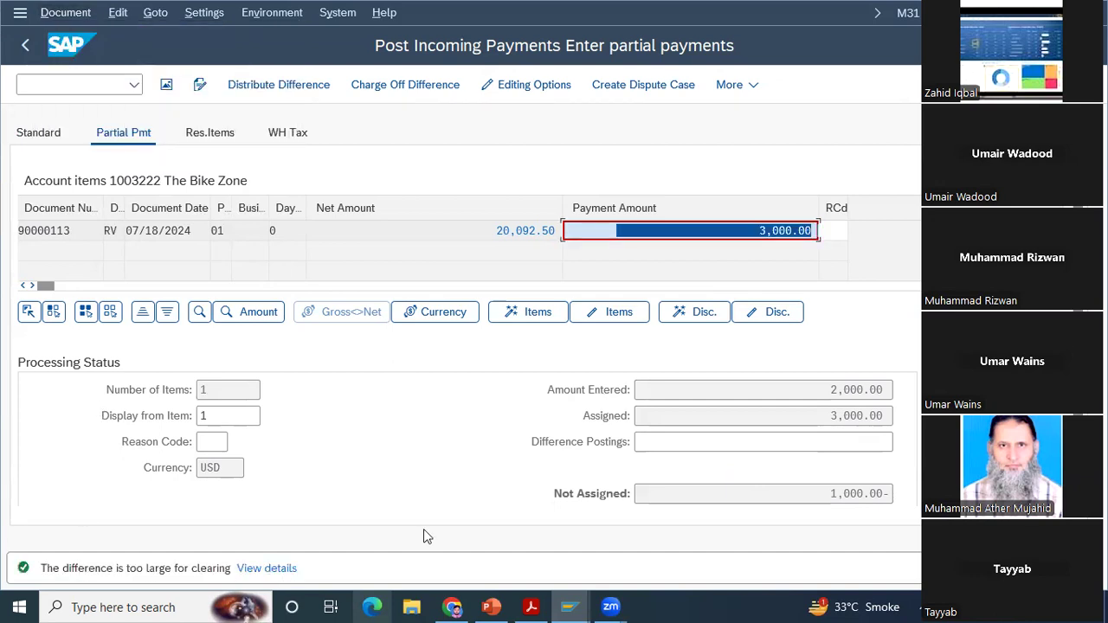
pyautogui.doubleClick(815, 440)
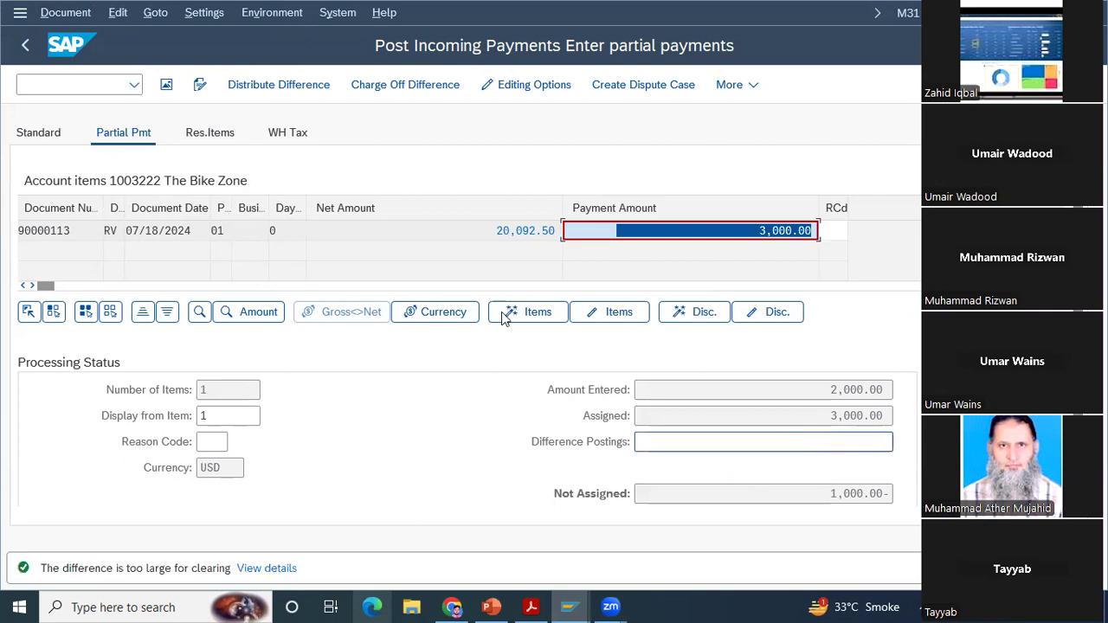
pyautogui.click(57, 13)
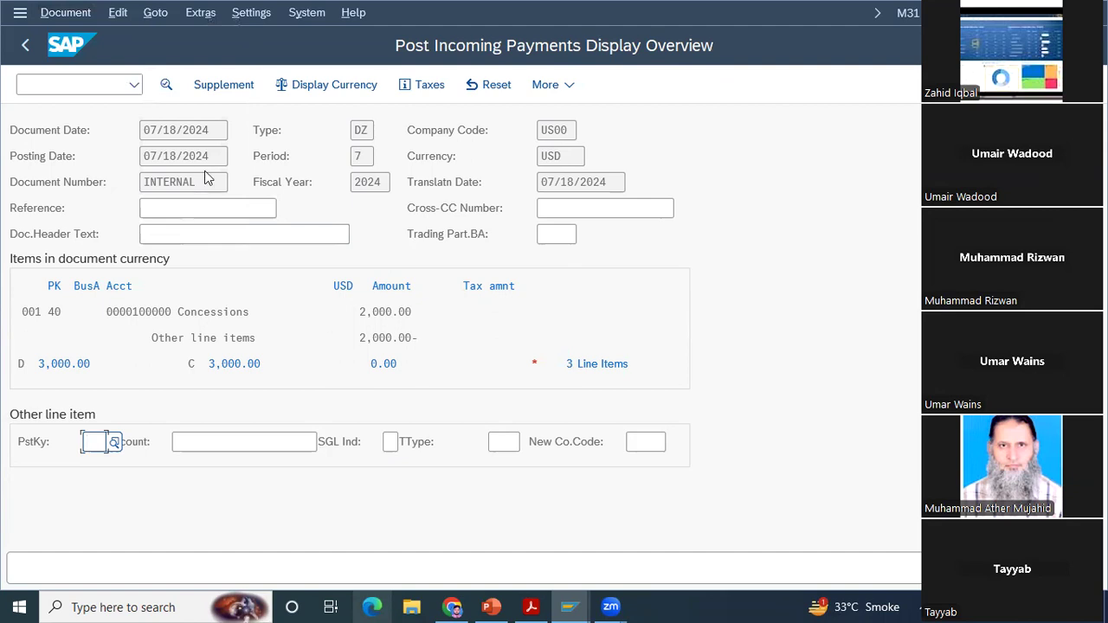
# Step: Check the partial payment's general ledger simulation and position the document overview at line item 2
pyautogui.click(64, 16)
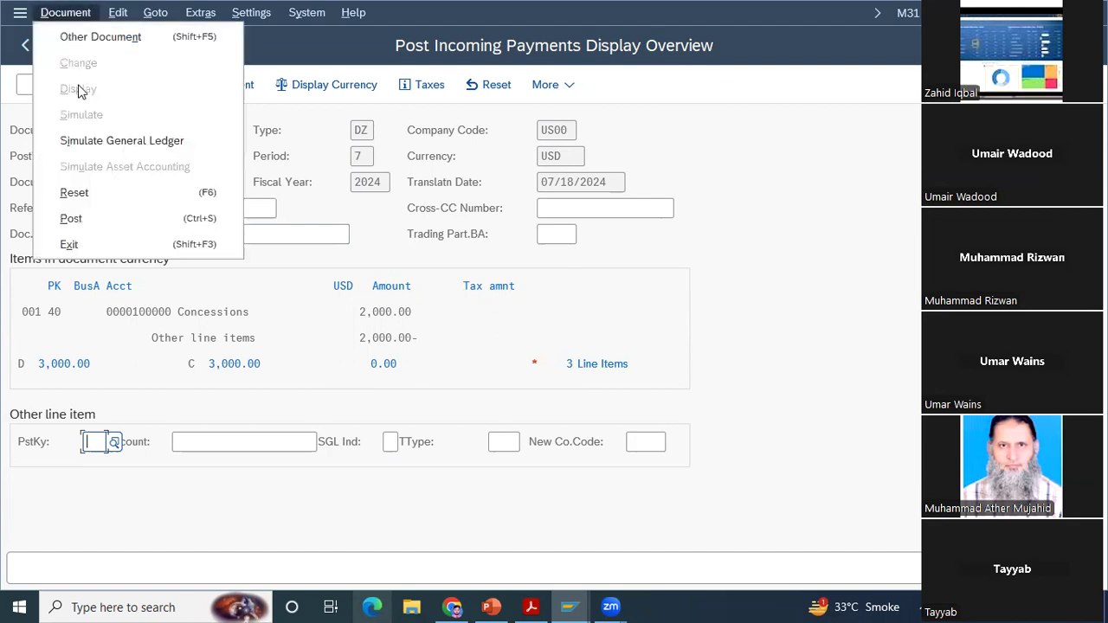
pyautogui.click(80, 148)
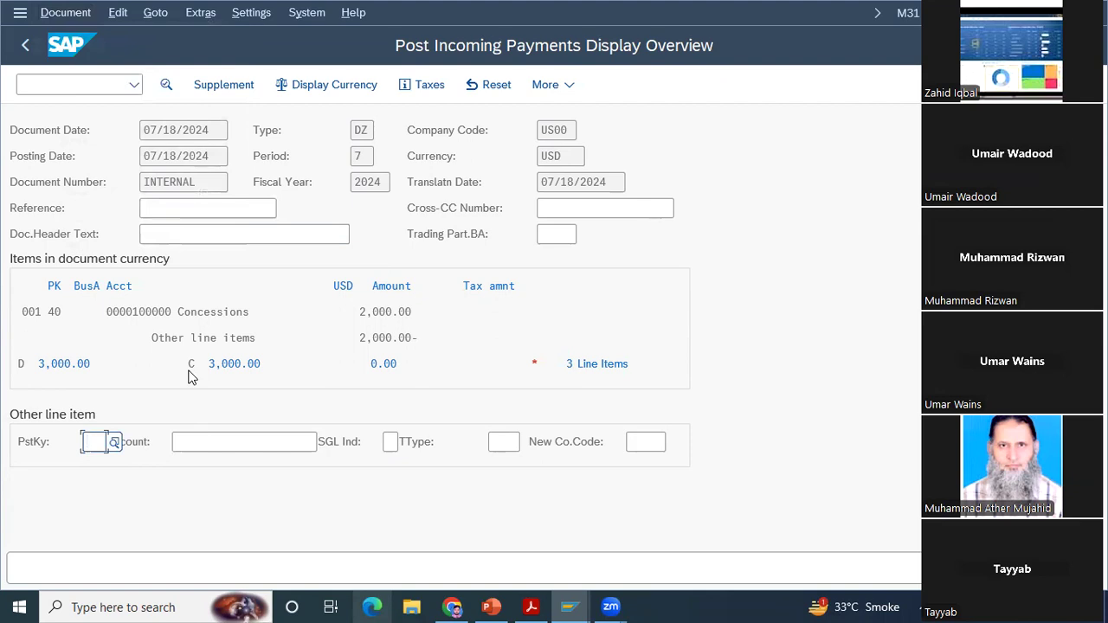
pyautogui.doubleClick(189, 376)
pyautogui.write('2')
pyautogui.press('Return')
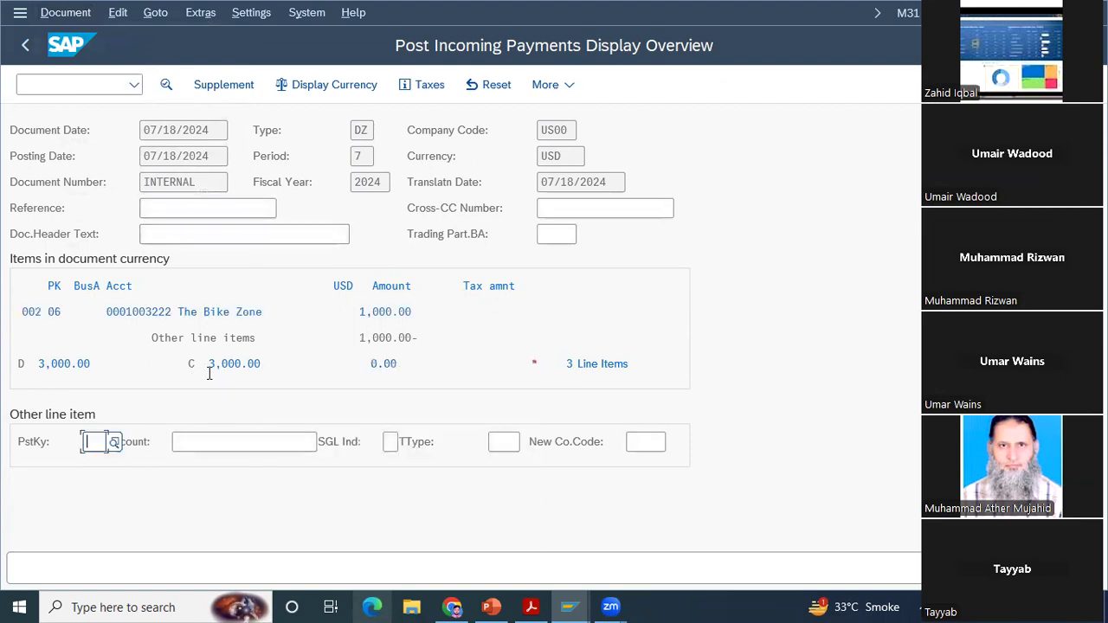
# Step: Simulate the general ledger posting again, reset the document simulation, and return to the partial payment entry
pyautogui.click(61, 17)
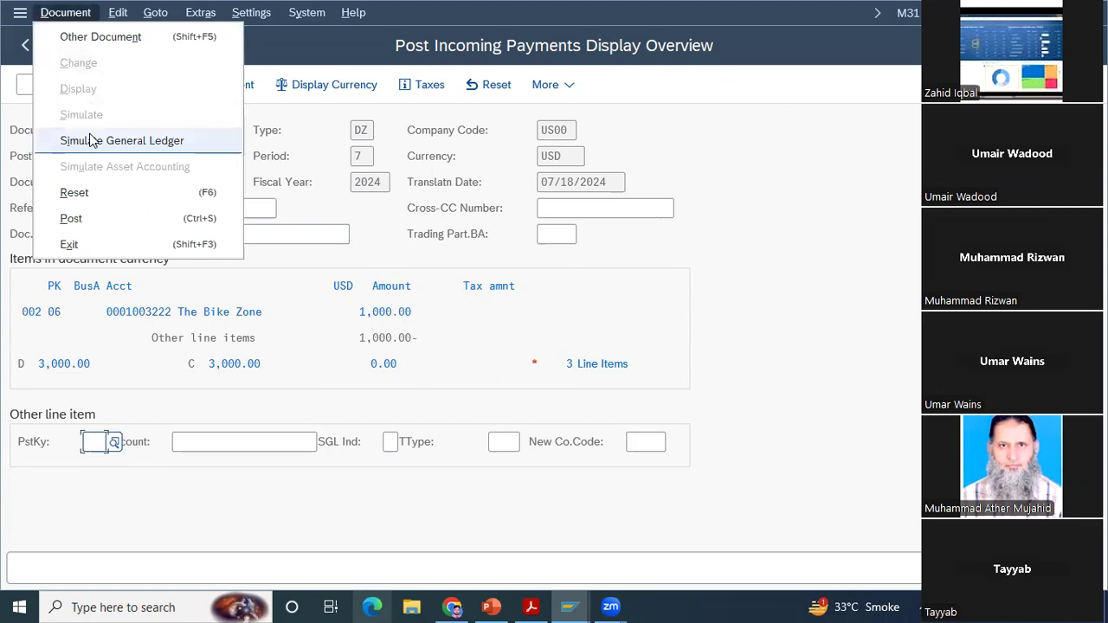
pyautogui.click(91, 141)
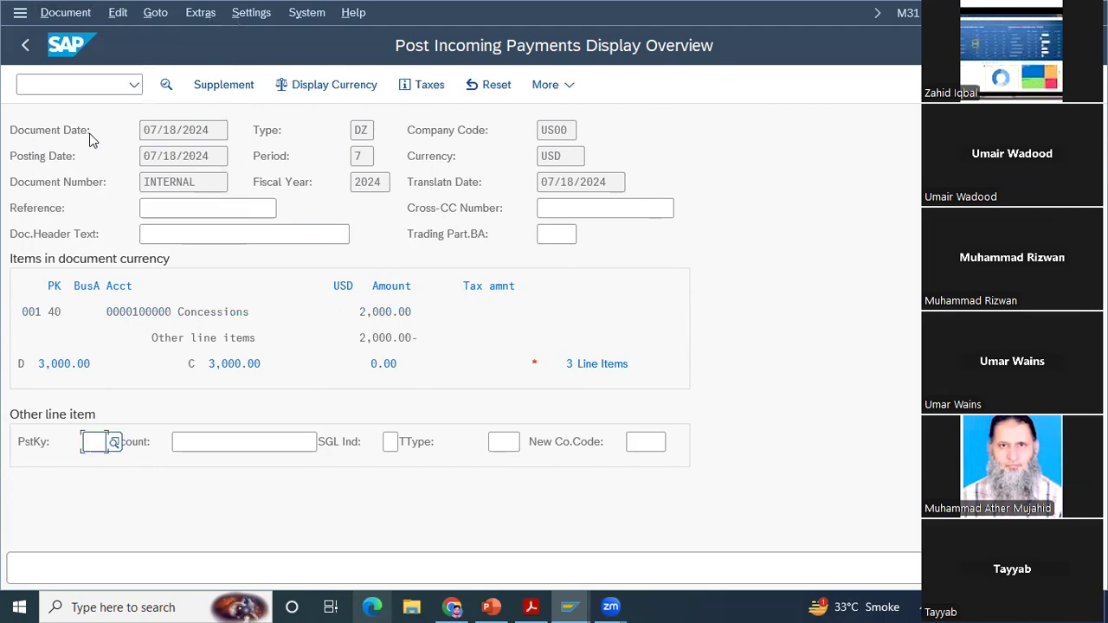
pyautogui.click(491, 84)
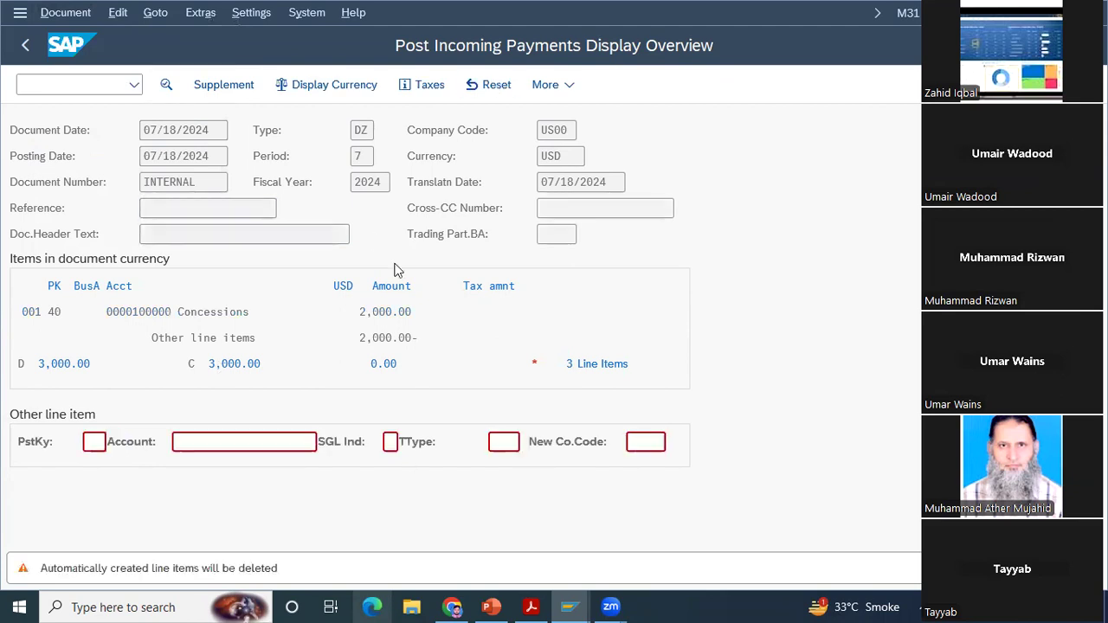
pyautogui.press('Return')
pyautogui.press('Return')
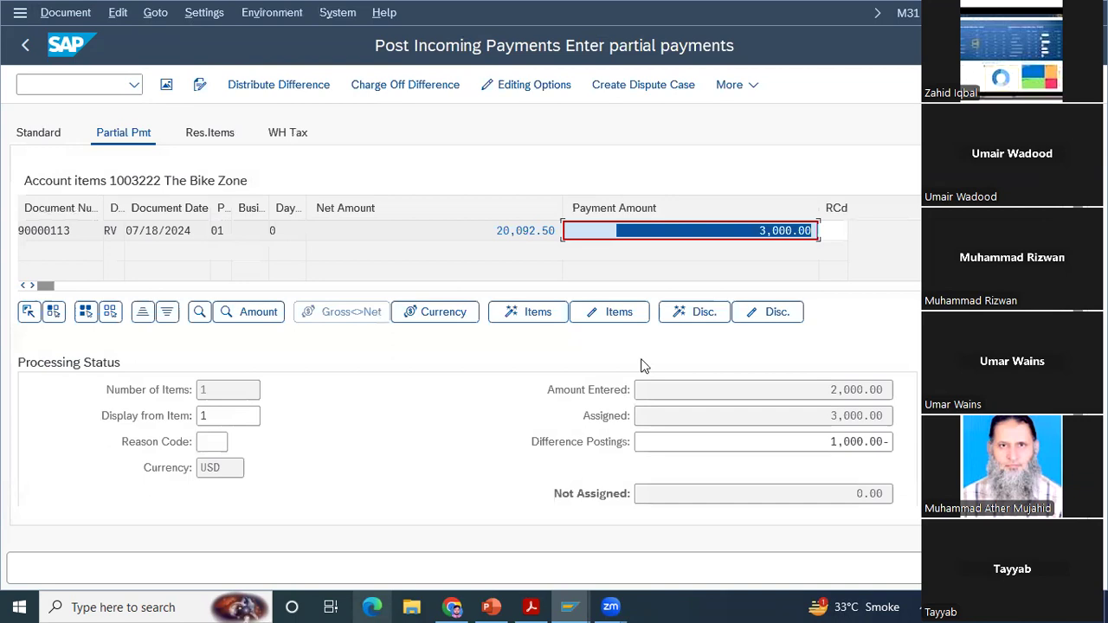
# Step: Activate The Bike Zone's full 20,092.50 USD item in standard processing and try to post and simulate the payment
pyautogui.click(164, 86)
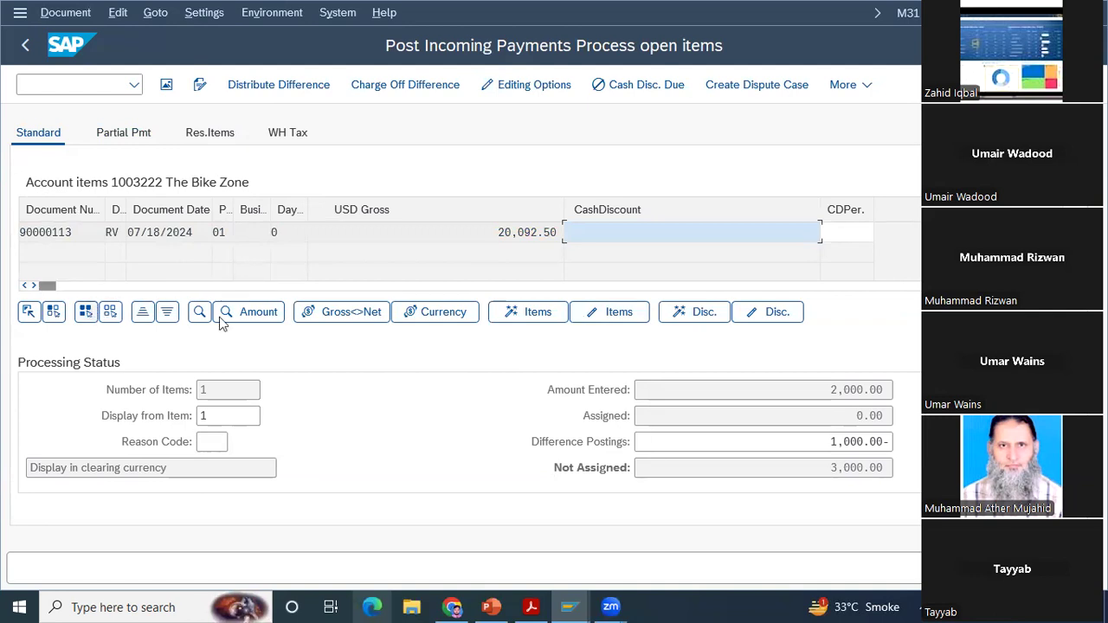
pyautogui.click(619, 313)
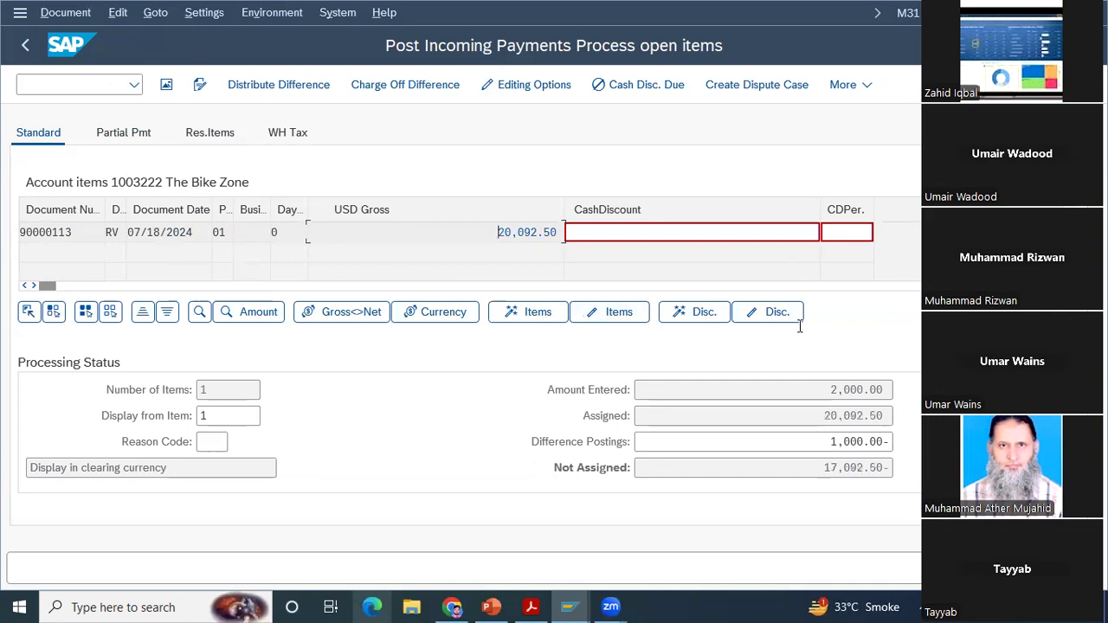
pyautogui.hotkey('ctrl', 's')
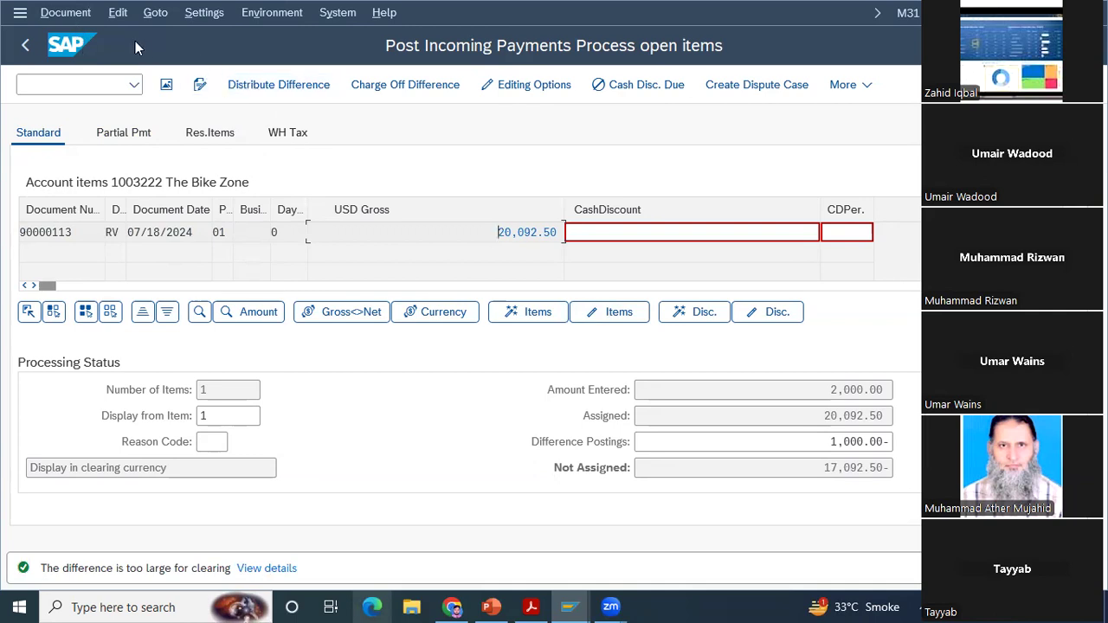
pyautogui.click(60, 16)
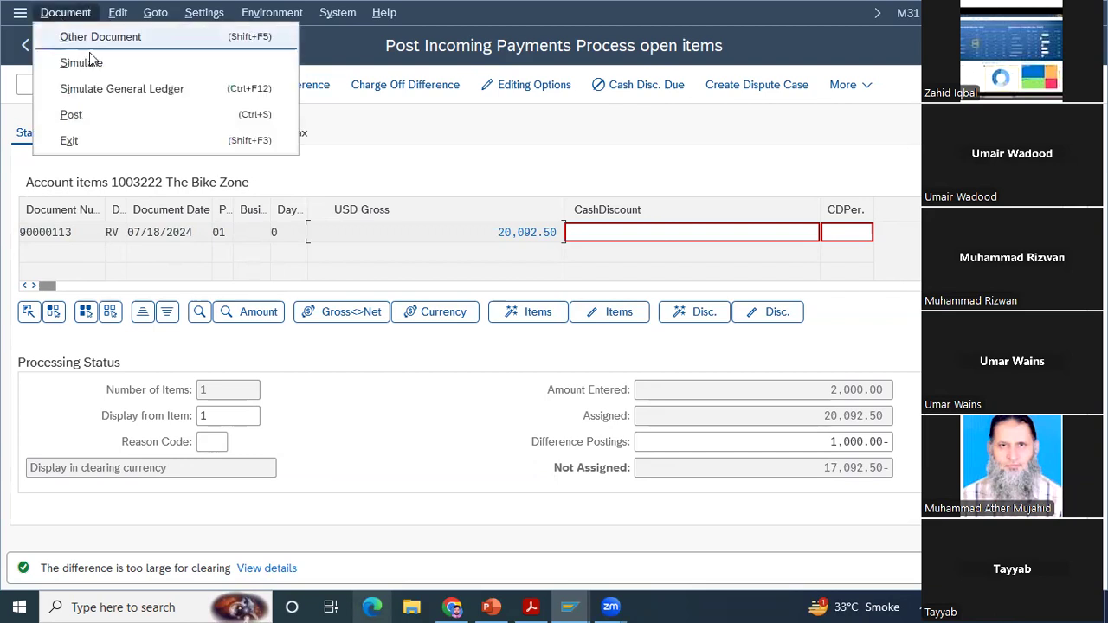
pyautogui.click(90, 58)
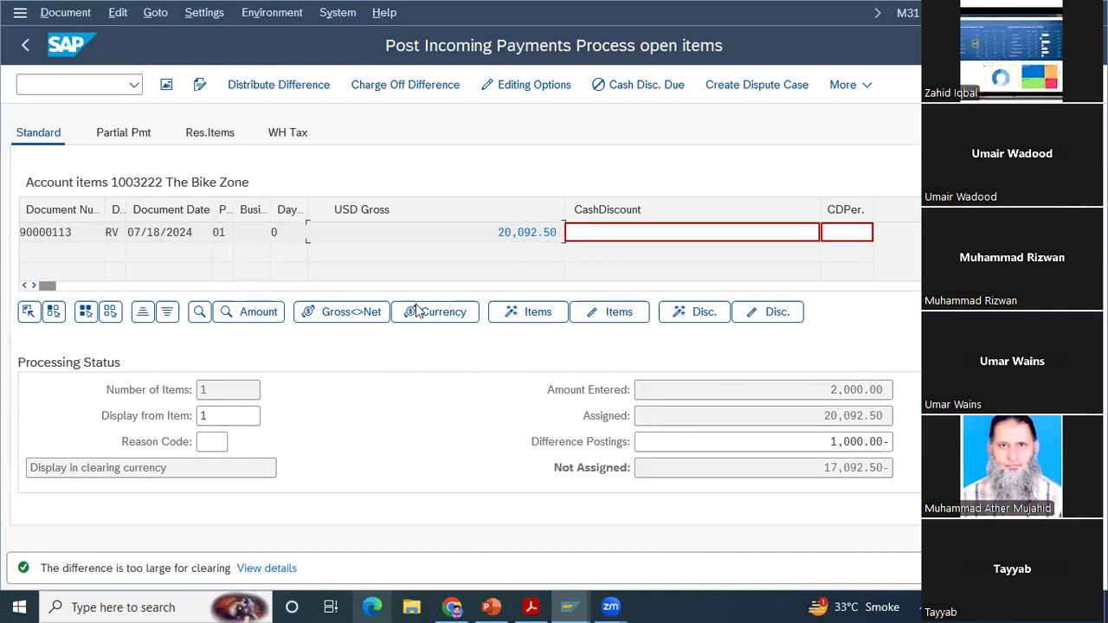
# Step: Correct the payment's G/L account line item by setting its amount to 20092.5 USD
pyautogui.click(817, 437)
pyautogui.doubleClick(263, 252)
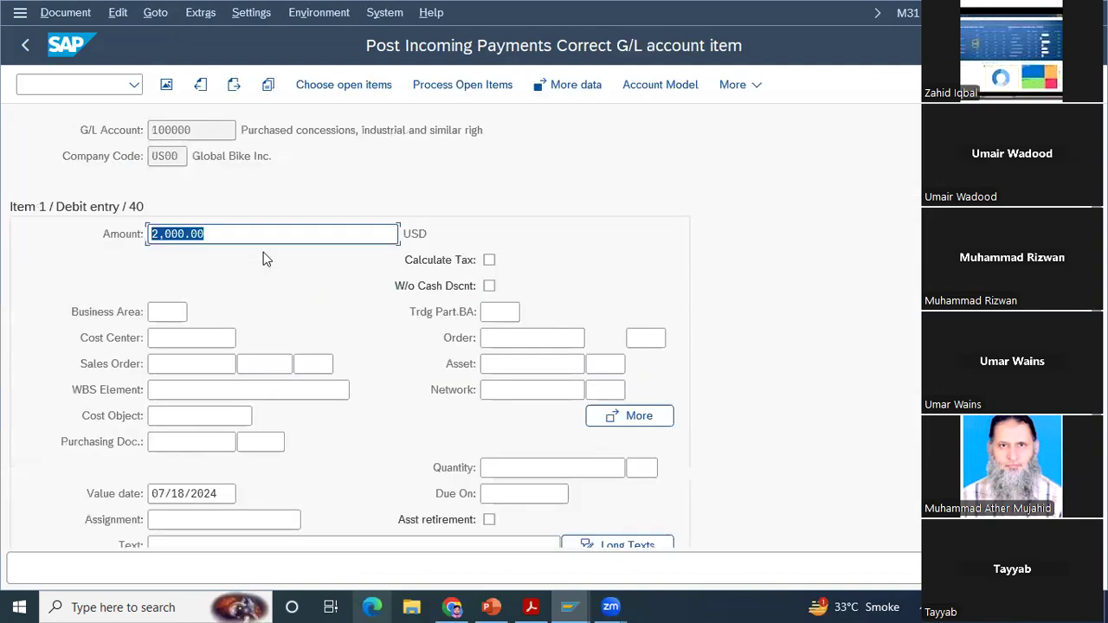
pyautogui.write('2009')
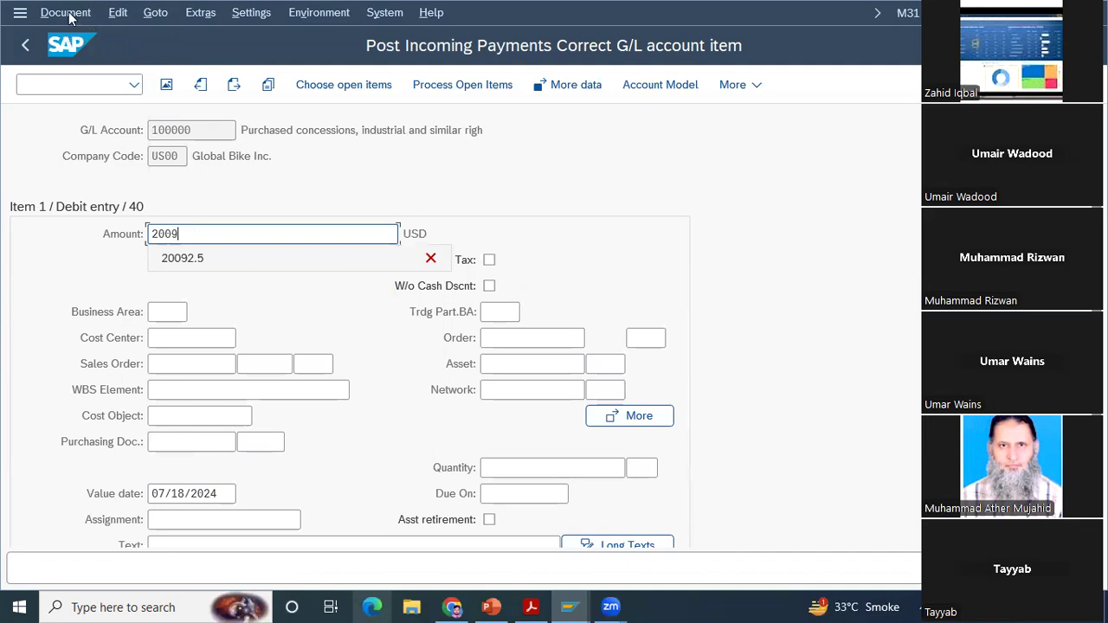
pyautogui.press('Down')
pyautogui.press('Return')
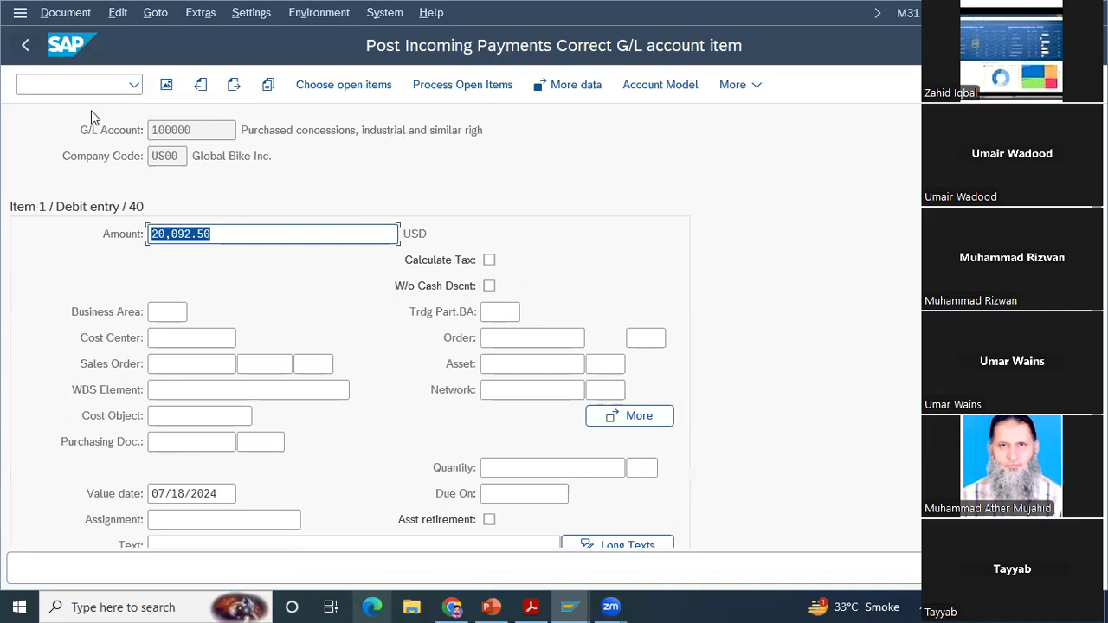
# Step: Return to open item processing, clear the difference posting and post the incoming payment
pyautogui.click(65, 12)
pyautogui.press('Return')
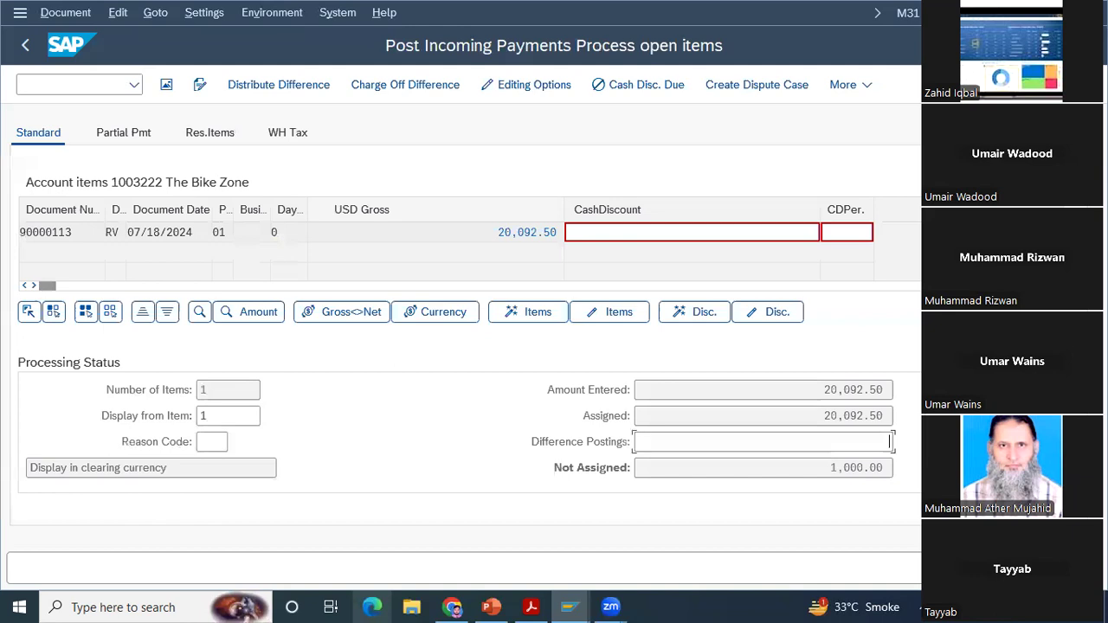
pyautogui.click(498, 475)
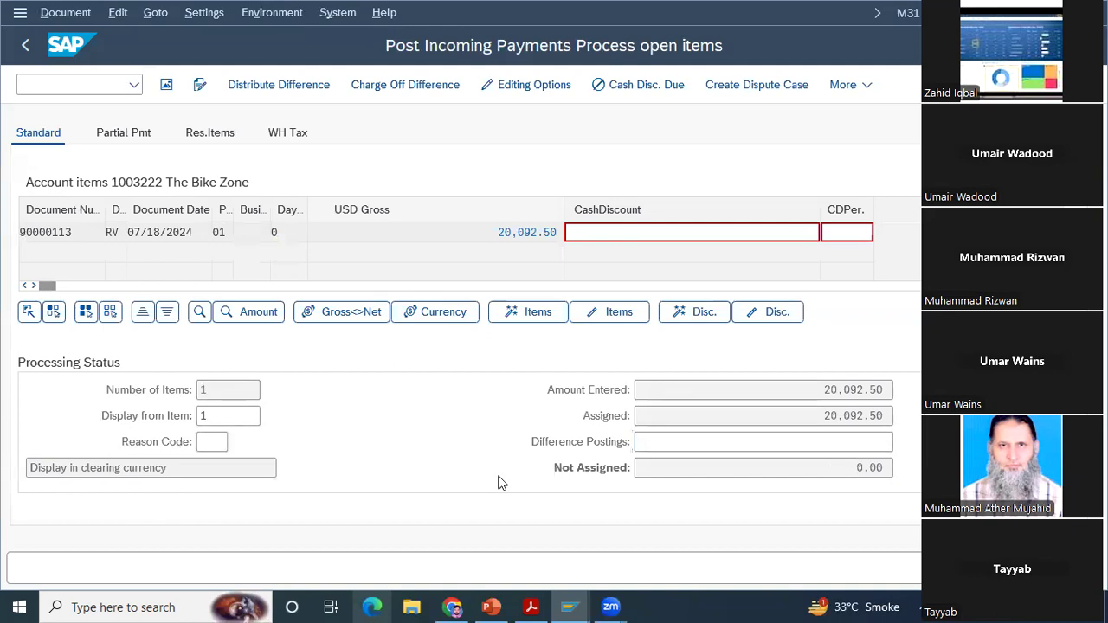
pyautogui.hotkey('ctrl', 's')
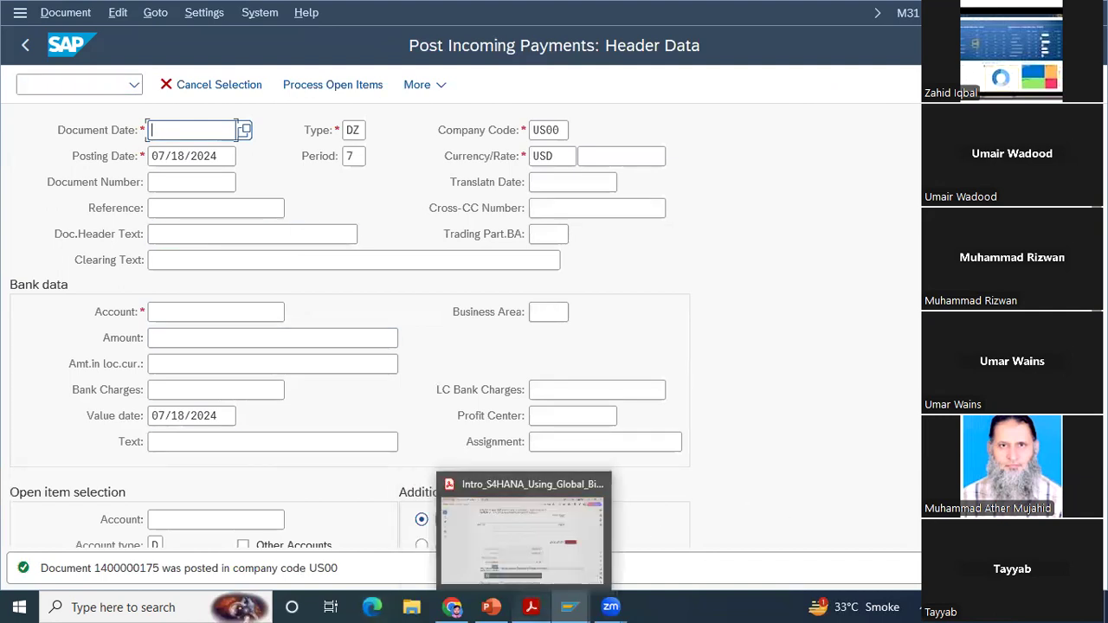
# Step: Switch to the case study PDF and read on from posting the payment to the Step 17: Review Document Flow instructions
pyautogui.click(532, 608)
pyautogui.scroll(-5, 554, 329)
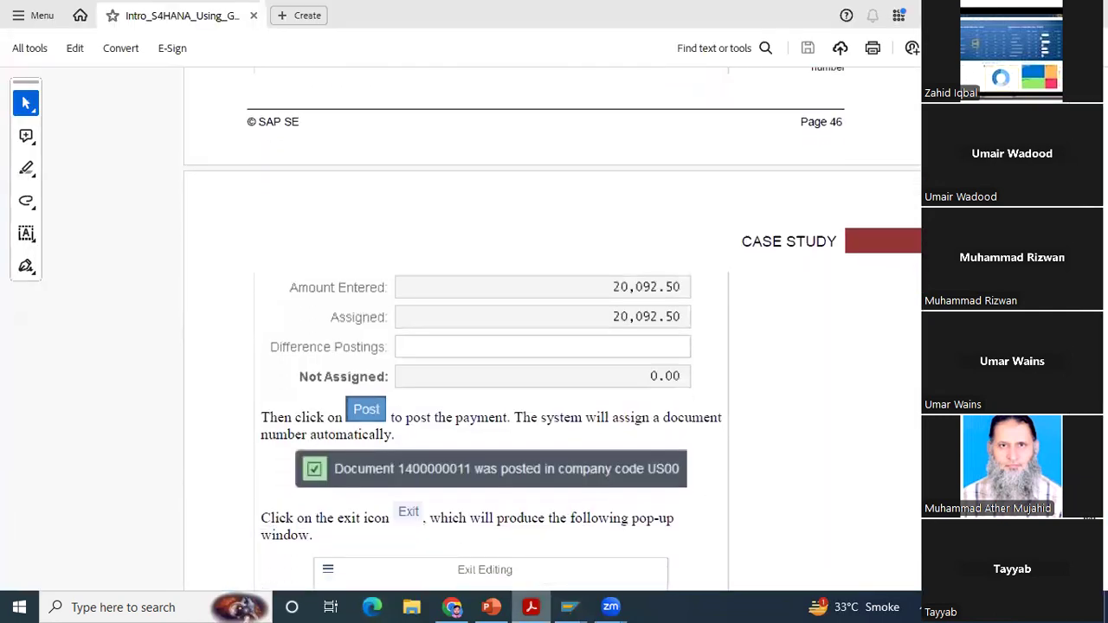
pyautogui.scroll(-4, 554, 329)
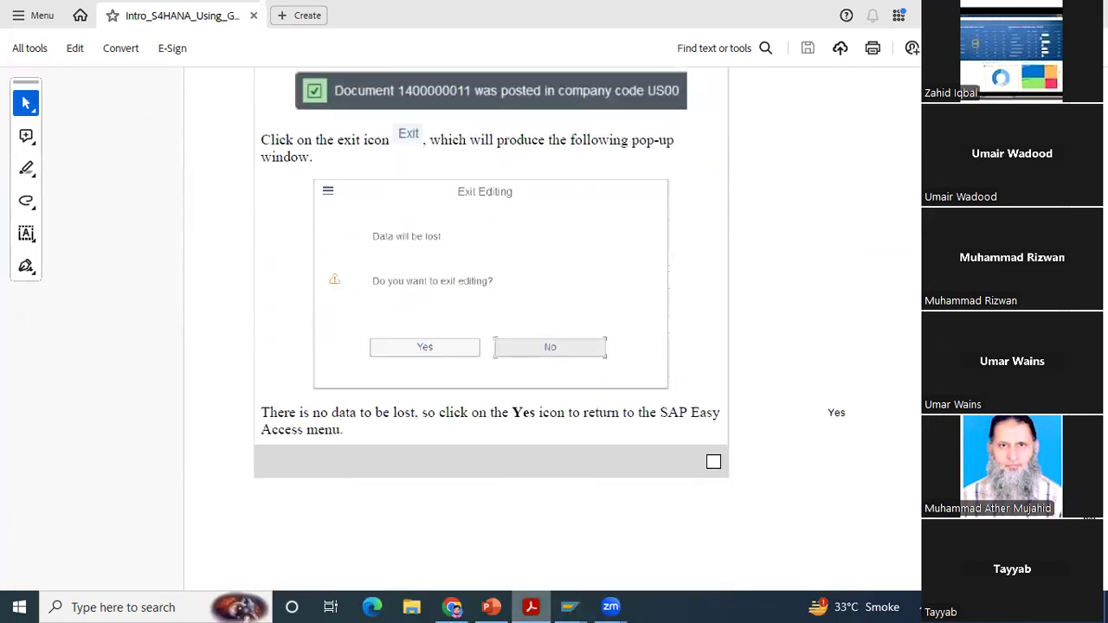
pyautogui.scroll(-1, 491, 273)
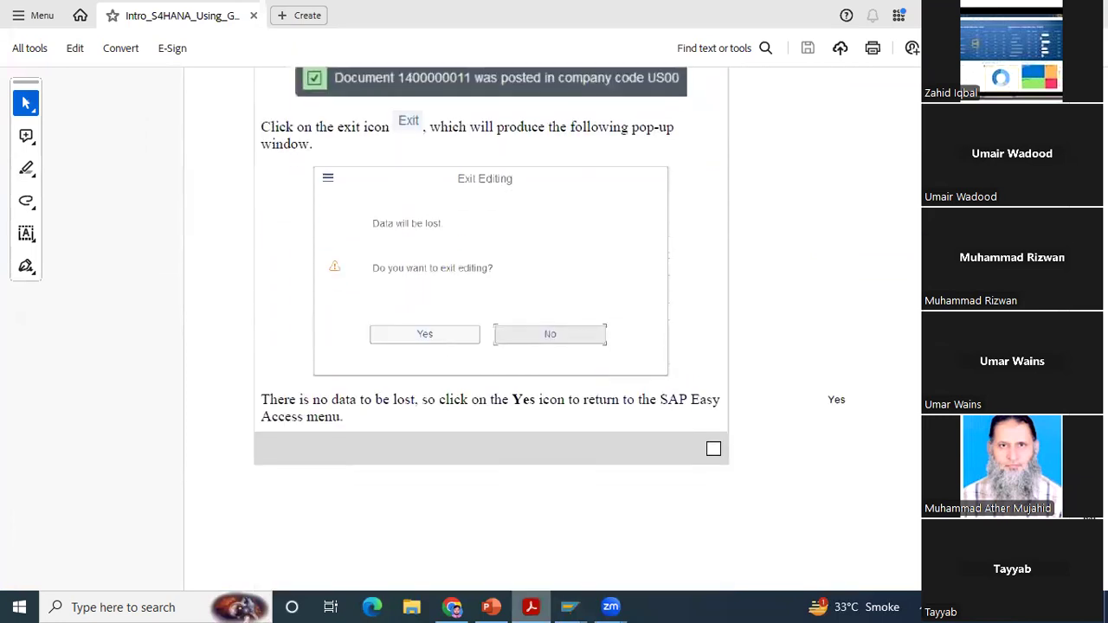
pyautogui.scroll(-1, 491, 273)
pyautogui.scroll(-1, 491, 260)
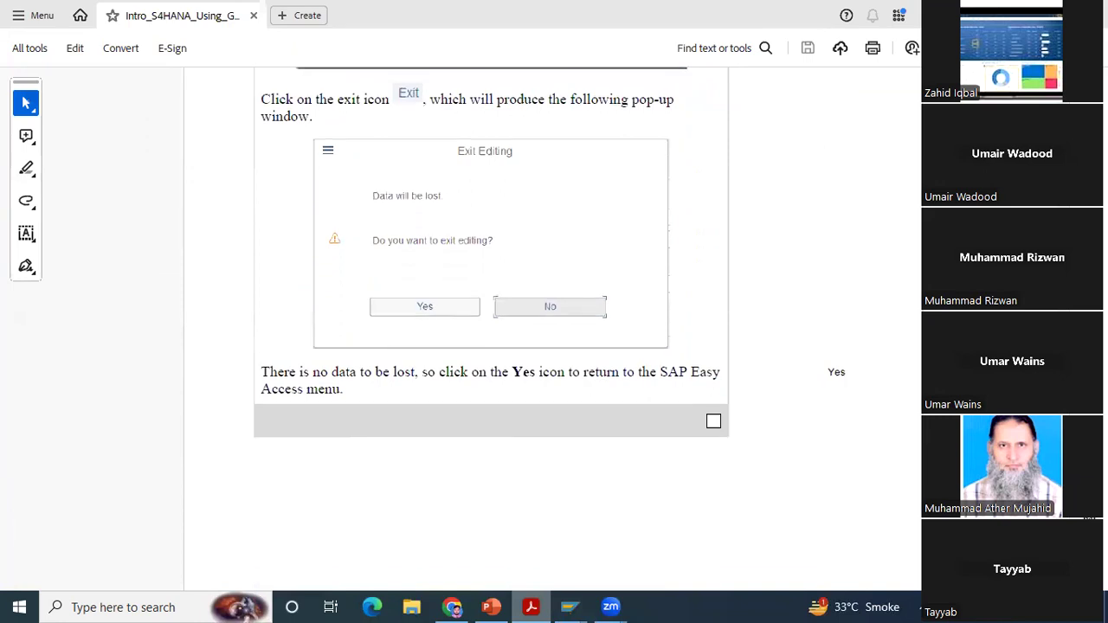
pyautogui.scroll(-3, 491, 260)
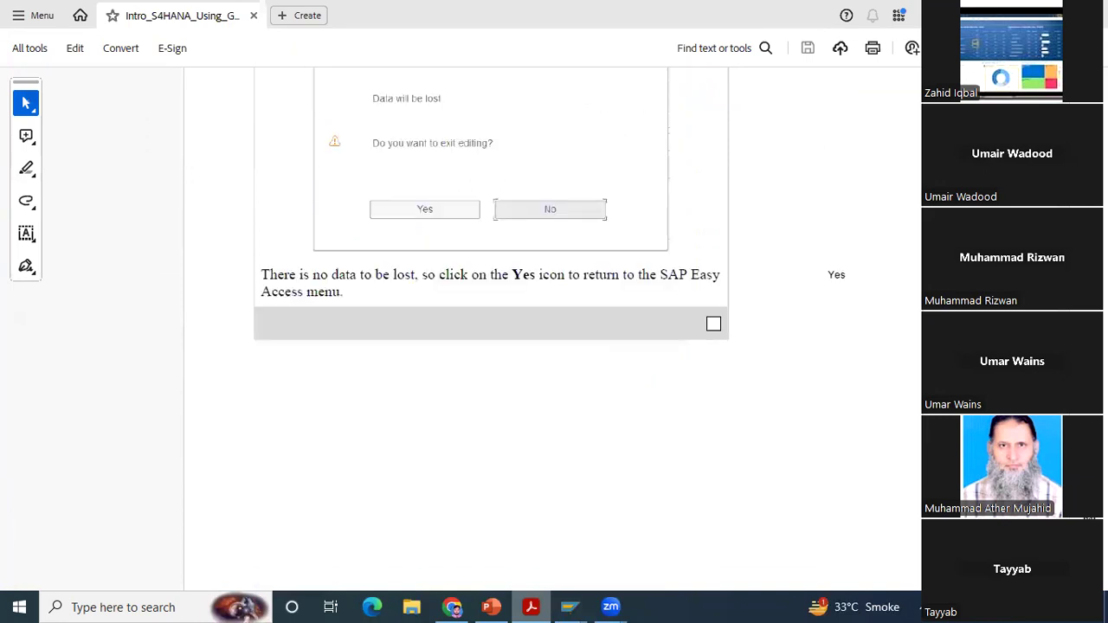
pyautogui.scroll(-12, 554, 329)
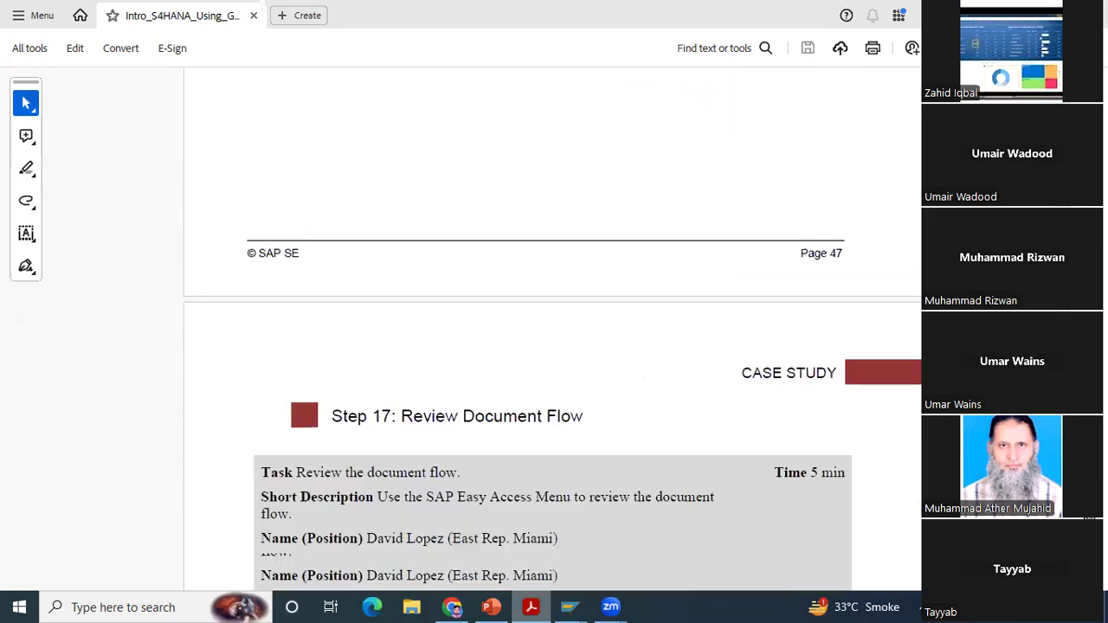
pyautogui.scroll(-13, 554, 329)
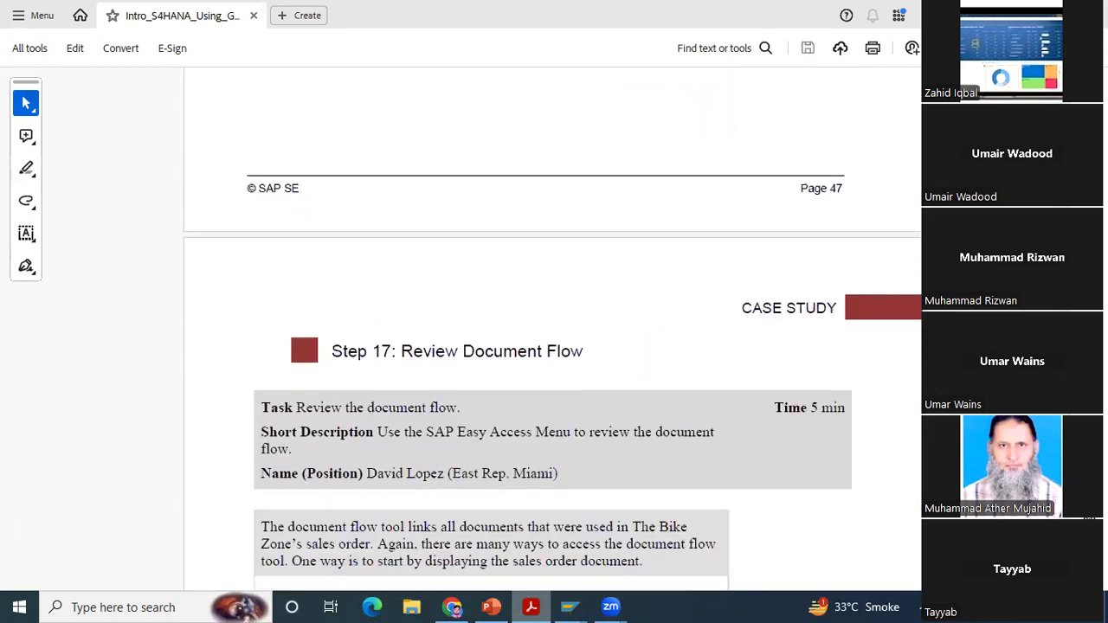
pyautogui.scroll(-20, 635, 559)
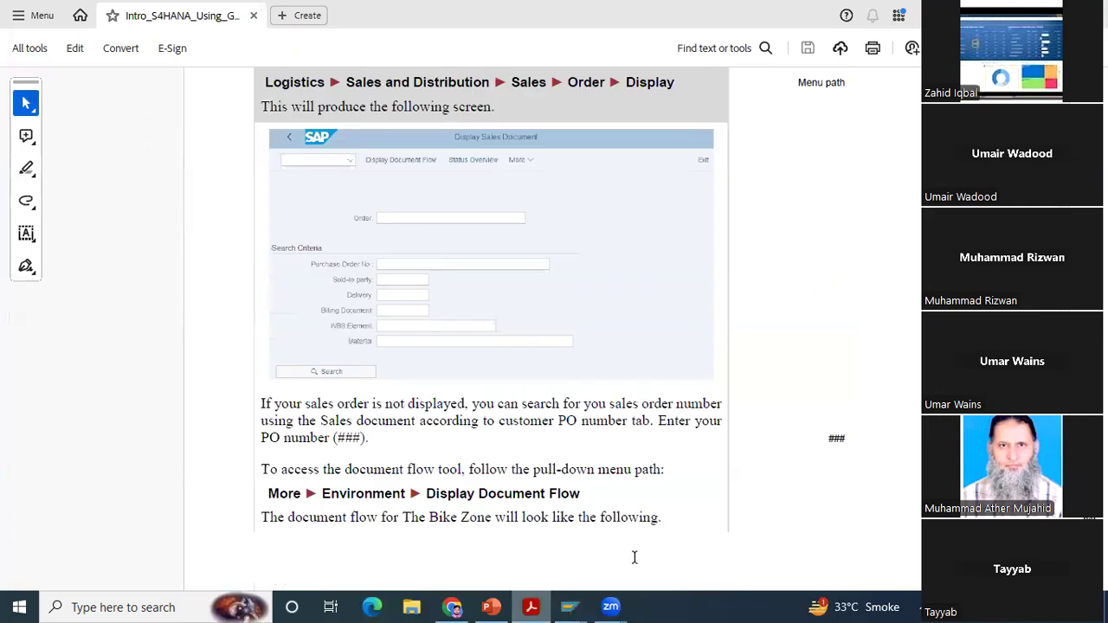
# Step: Switch to the SAP Display Document session, start VA03, enter the sales order number and display its document flow
pyautogui.click(570, 607)
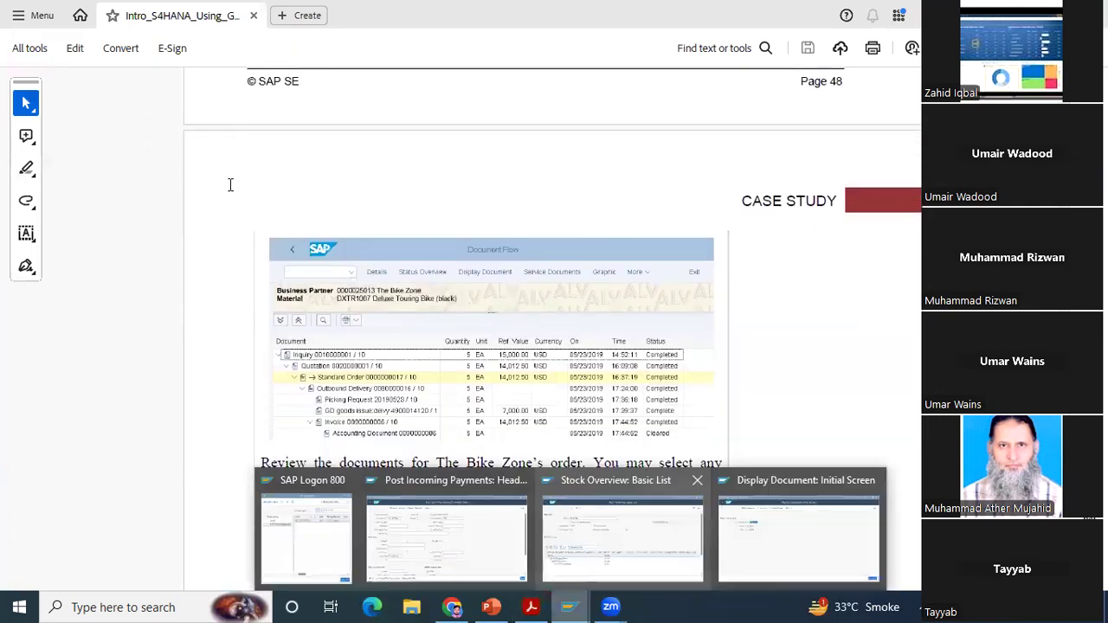
pyautogui.click(798, 534)
pyautogui.click(26, 48)
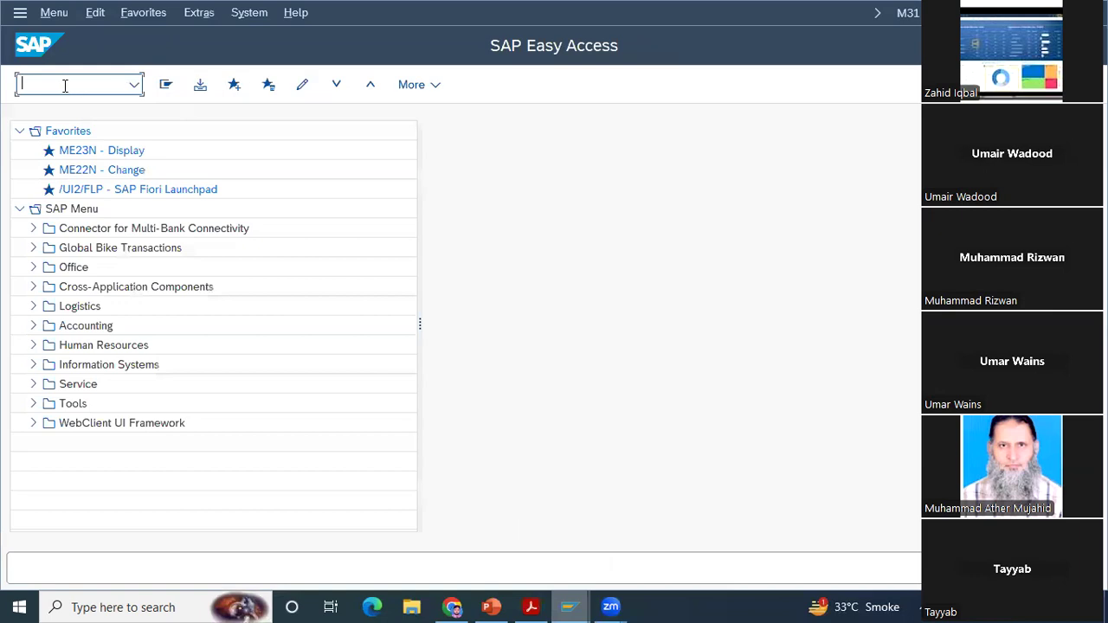
pyautogui.write('va03')
pyautogui.press('Return')
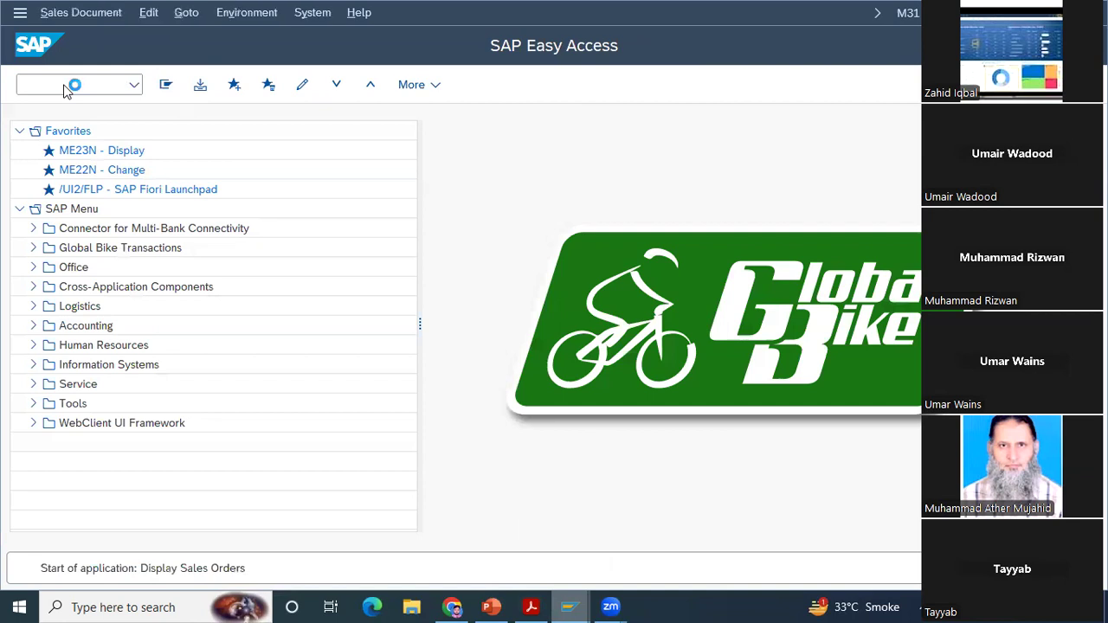
pyautogui.write('229')
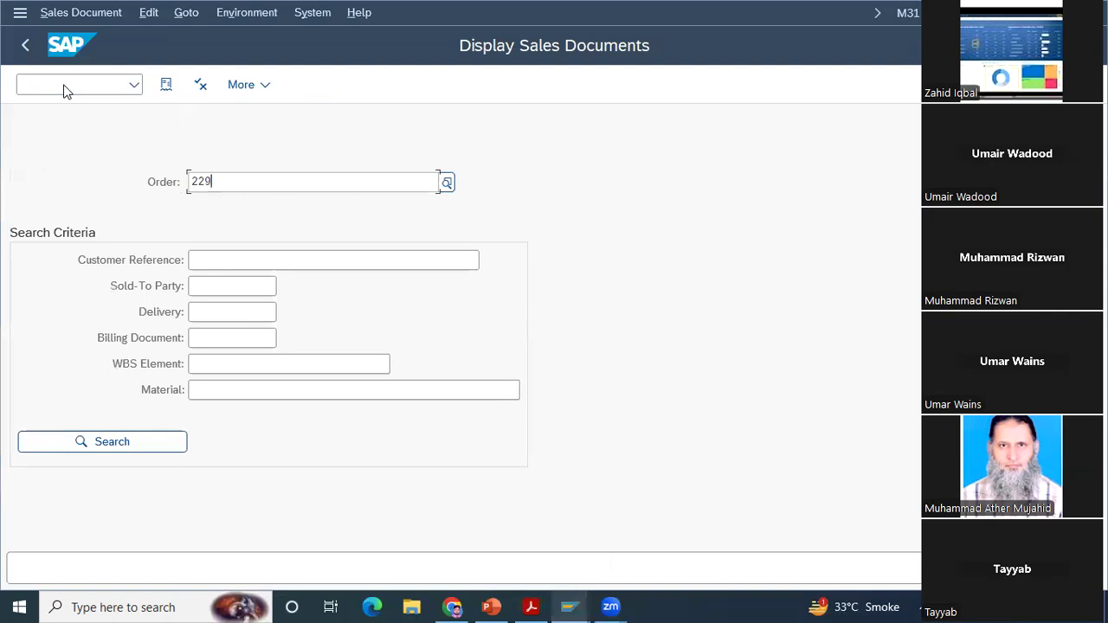
pyautogui.click(166, 87)
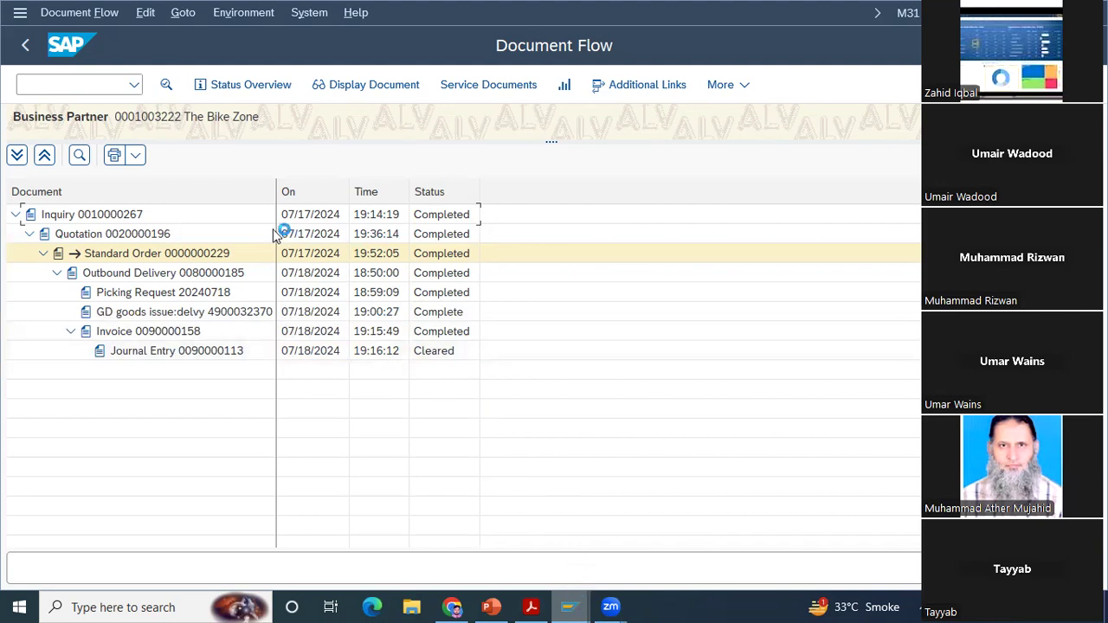
# Step: Display the journal entry beneath the invoice in the document flow
pyautogui.click(177, 350)
pyautogui.click(363, 86)
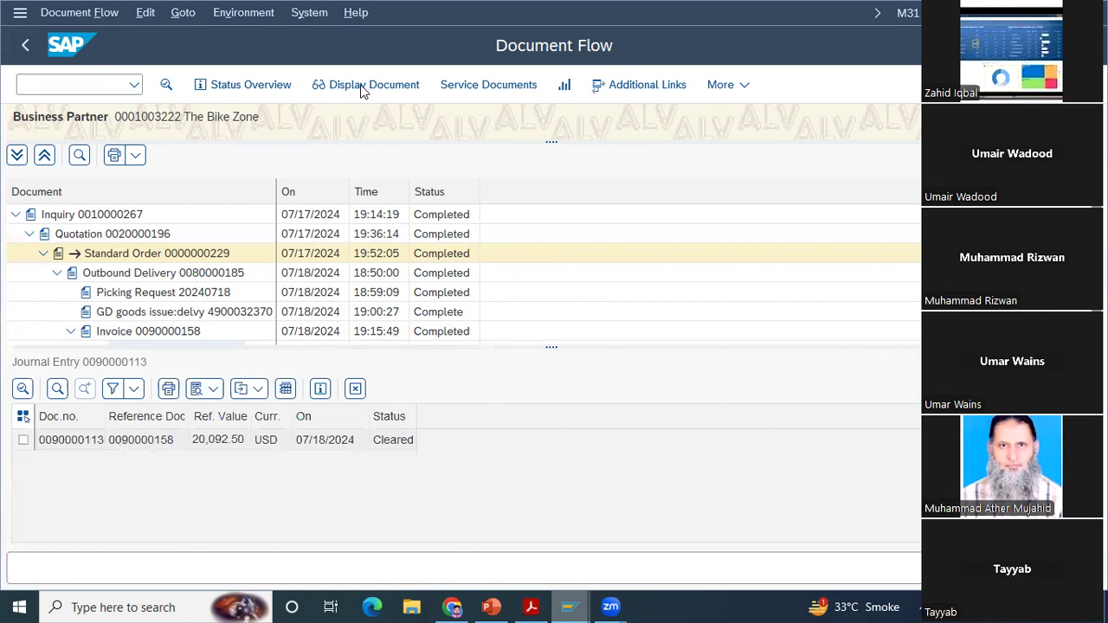
pyautogui.click(364, 86)
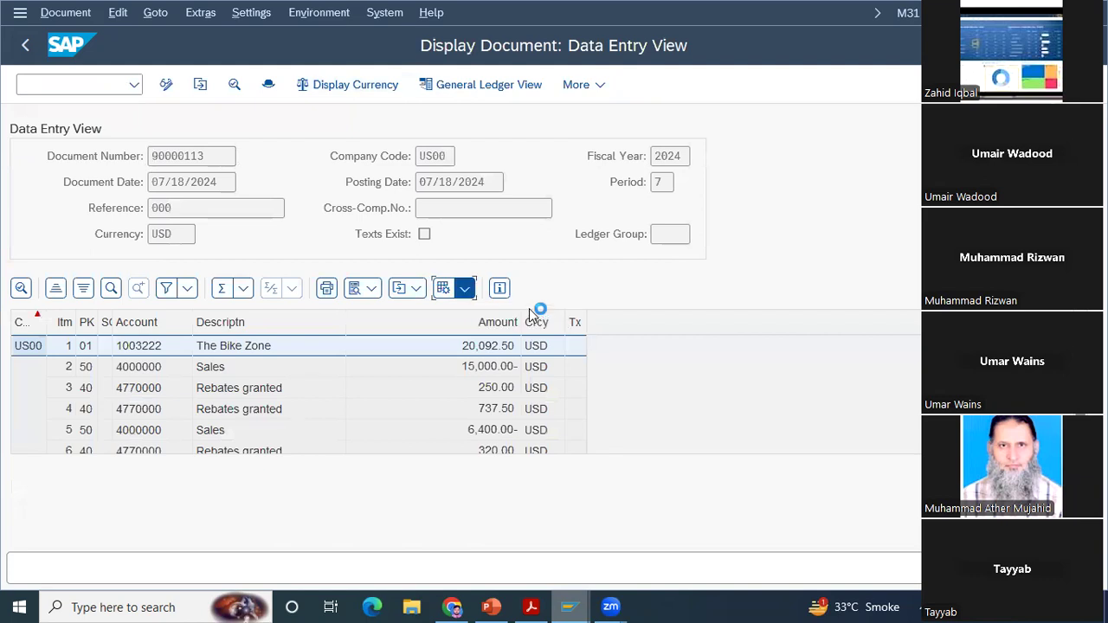
# Step: Add the Clearing Document column to the journal entry's line item layout
pyautogui.click(532, 339)
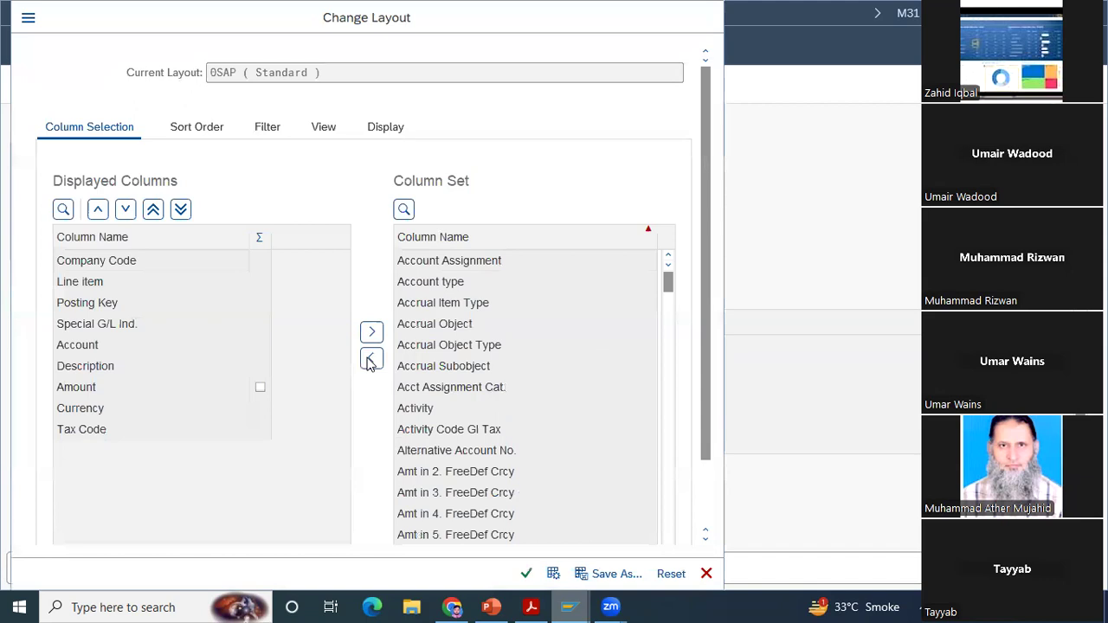
pyautogui.scroll(-5, 543, 517)
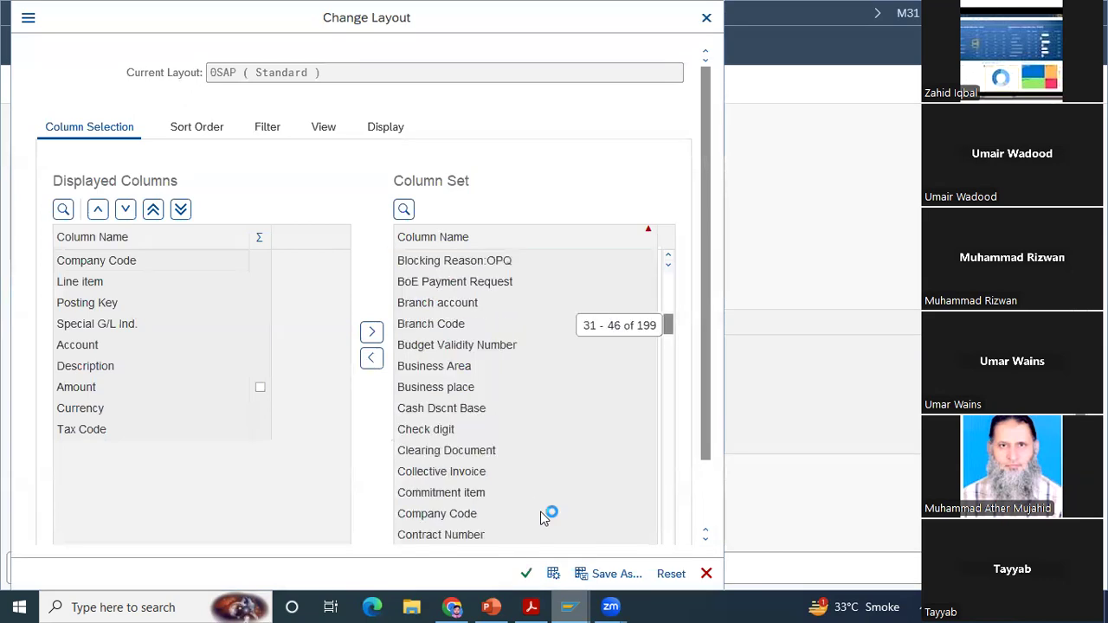
pyautogui.click(527, 576)
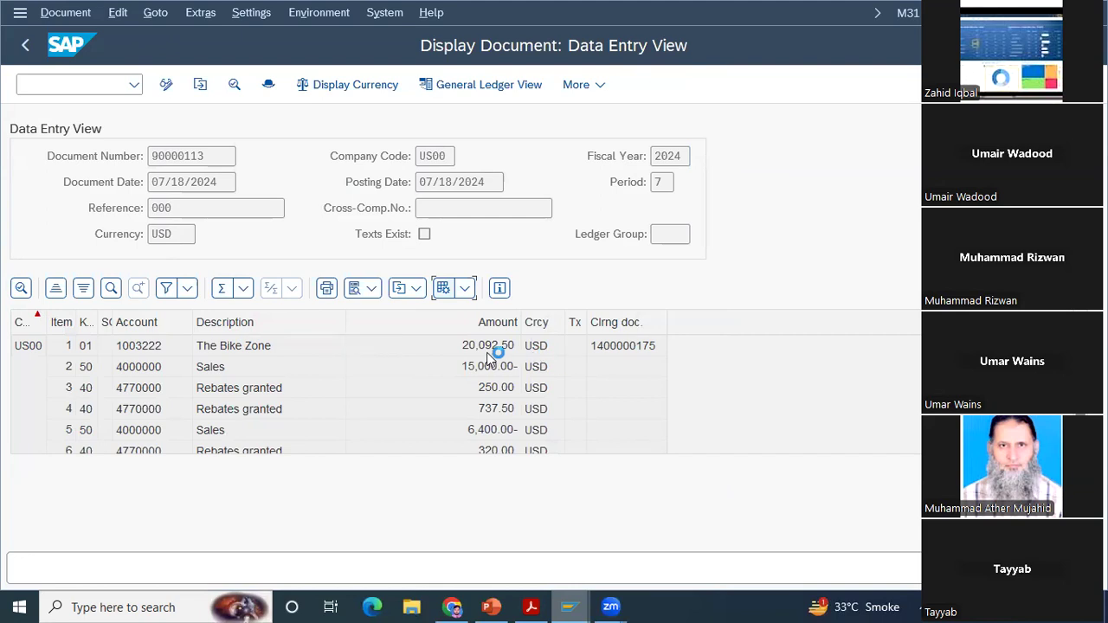
# Step: Open The Bike Zone's line item 1 and display its clearing document
pyautogui.click(621, 345)
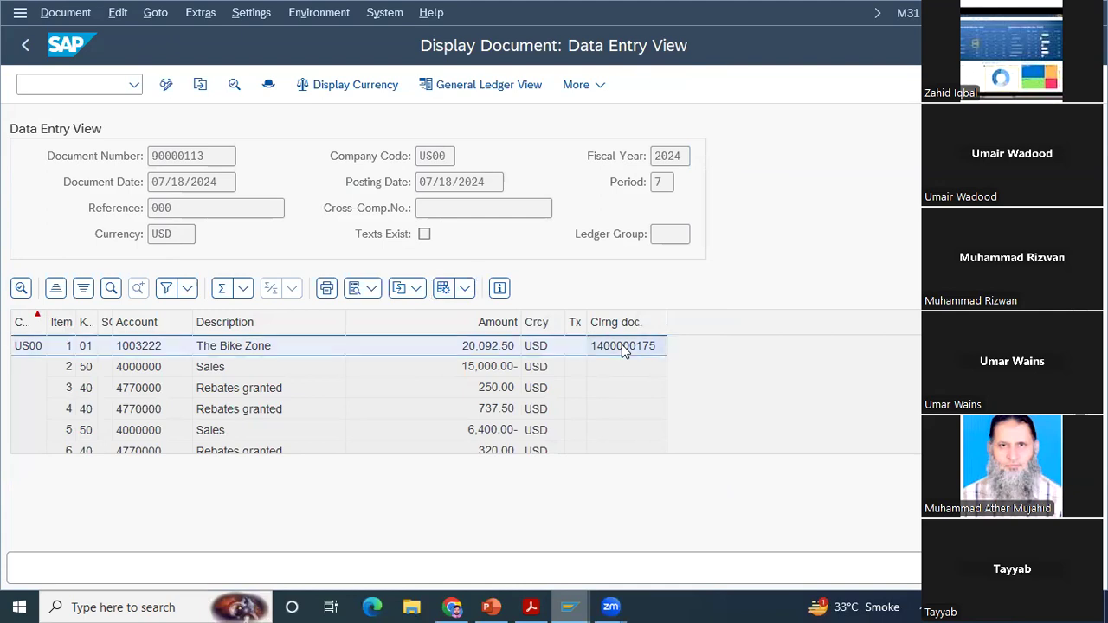
pyautogui.doubleClick(622, 345)
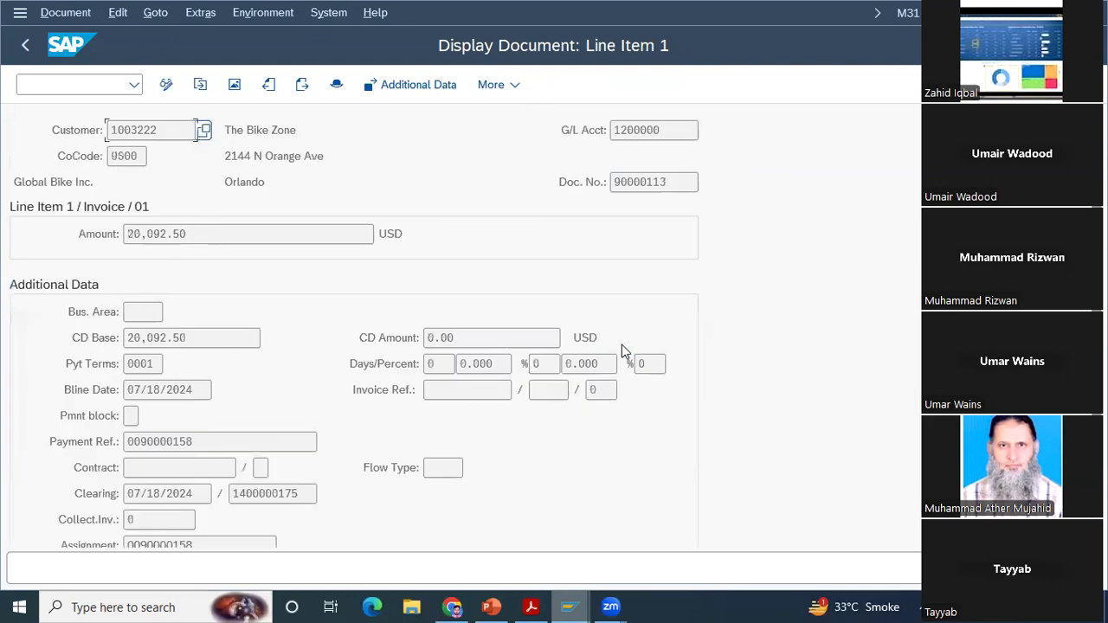
pyautogui.doubleClick(270, 492)
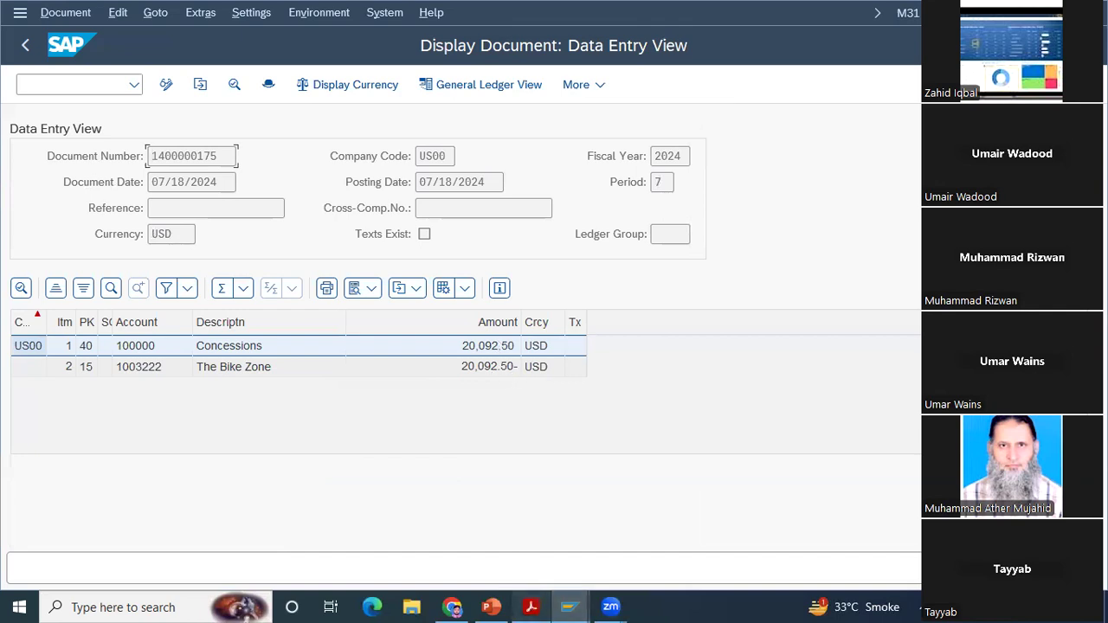
# Step: Switch to the case study PDF and check the end of the document flow step and the start of the SD Challenge
pyautogui.click(531, 607)
pyautogui.scroll(-10, 554, 303)
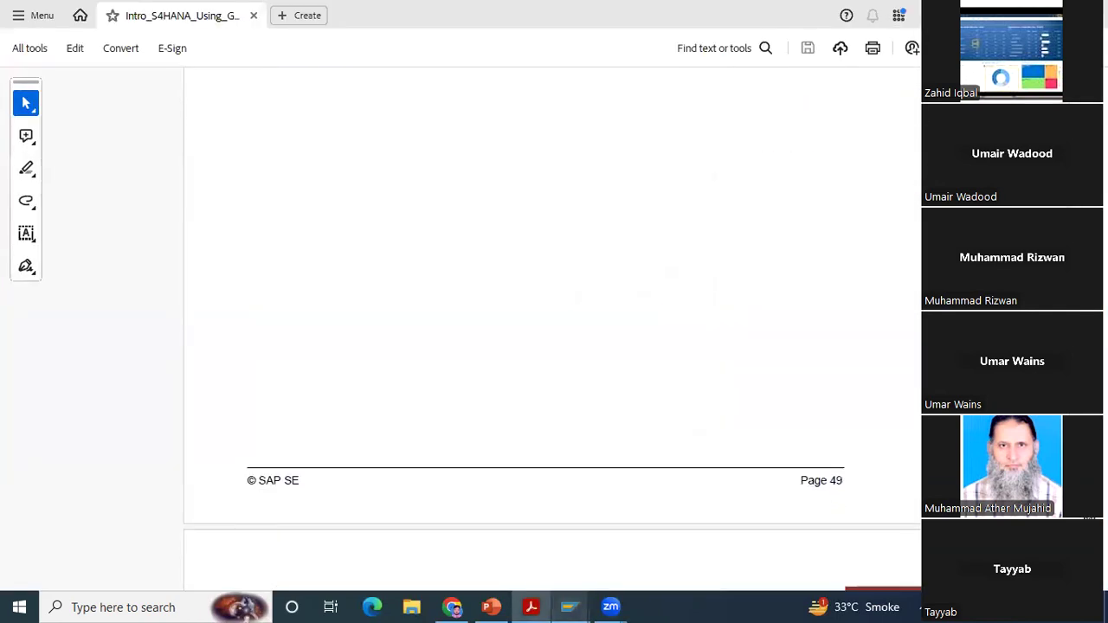
pyautogui.scroll(-1, 555, 329)
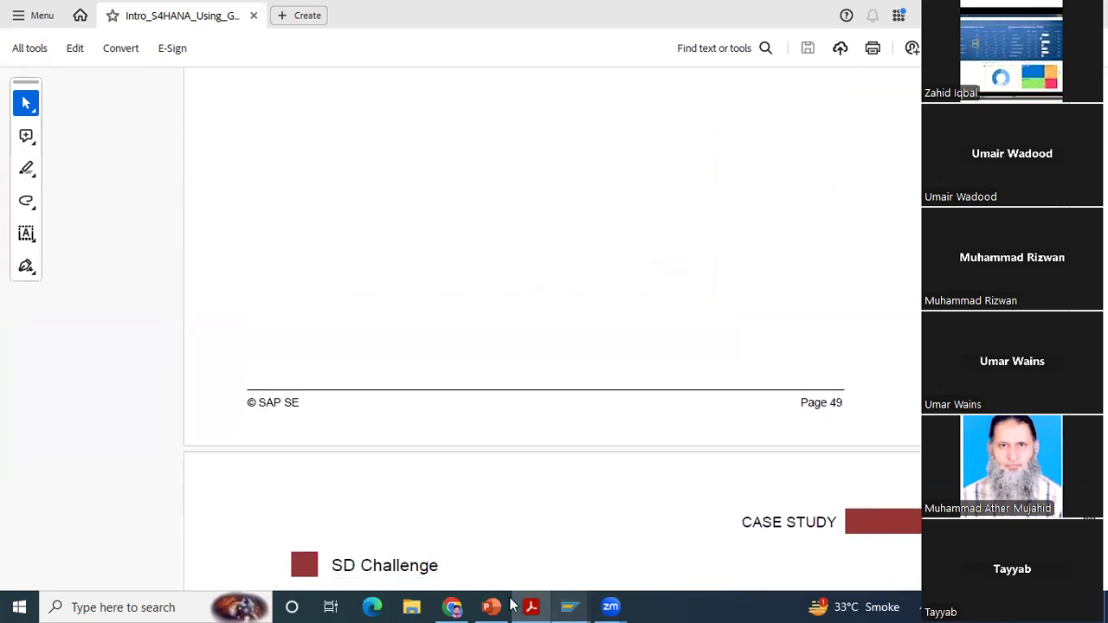
pyautogui.scroll(5, 492, 606)
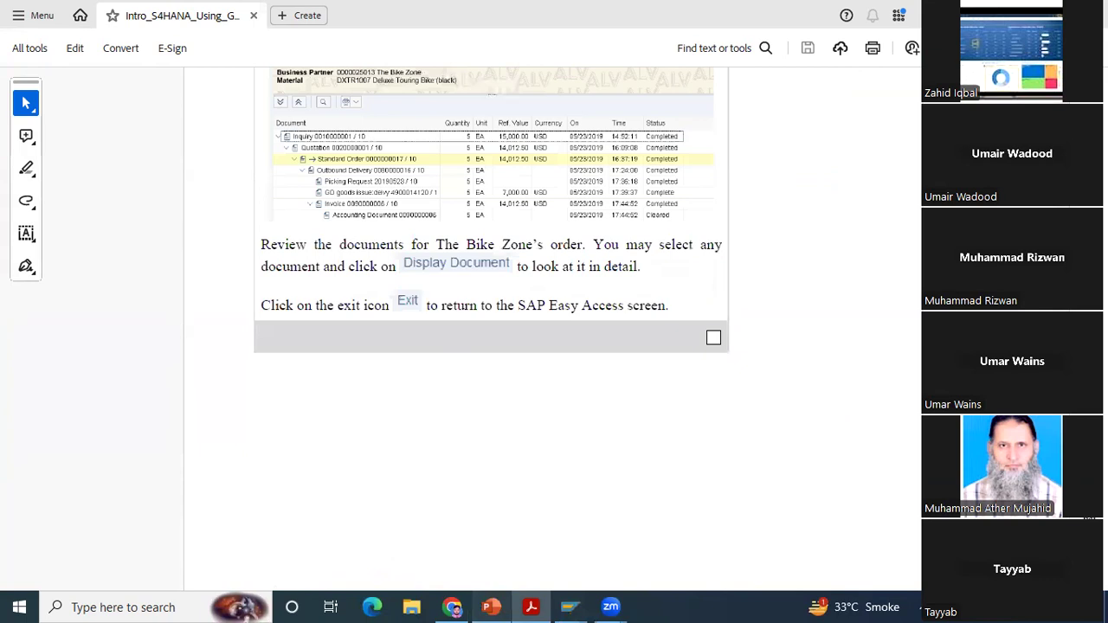
# Step: Switch to the PowerPoint SD slides and start the slide show from the Billing slide
pyautogui.hotkey('alt', 'Tab')
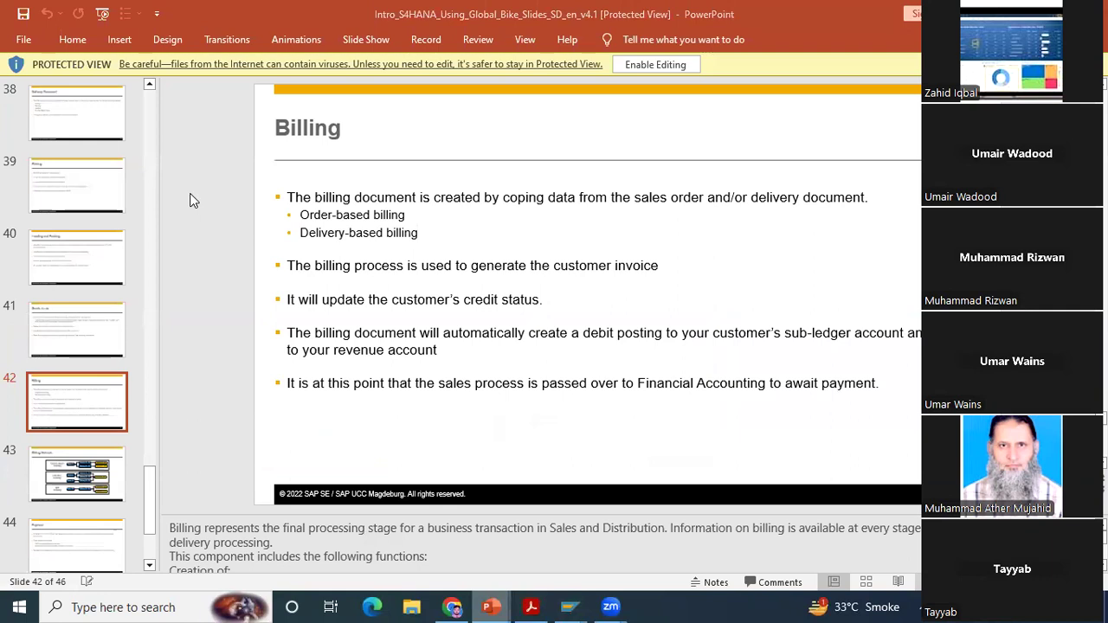
pyautogui.hotkey('shift', 'F5')
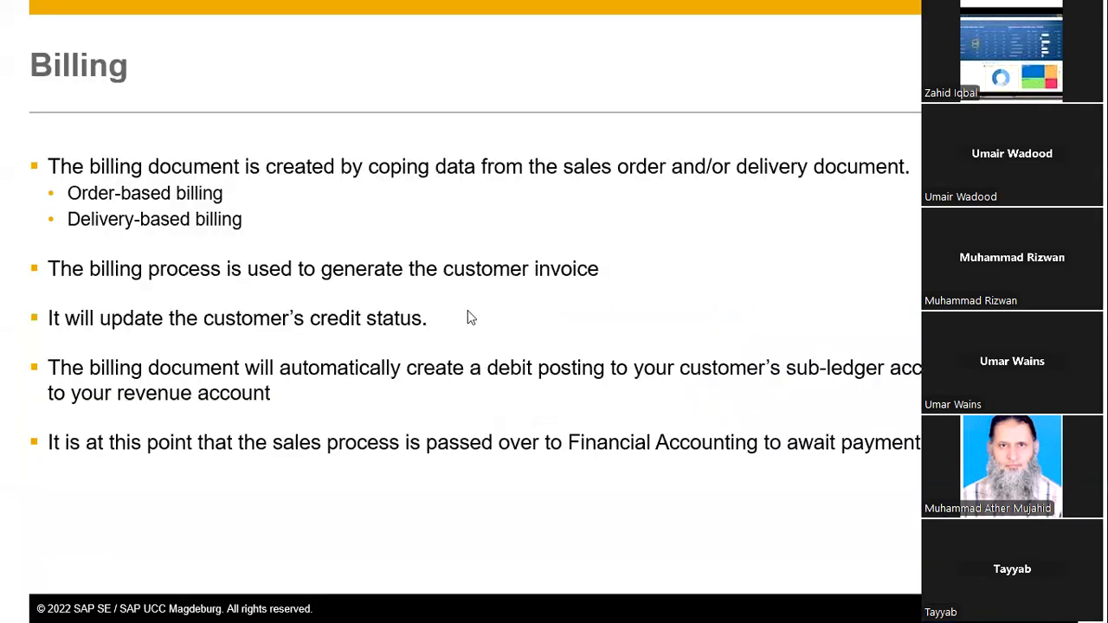
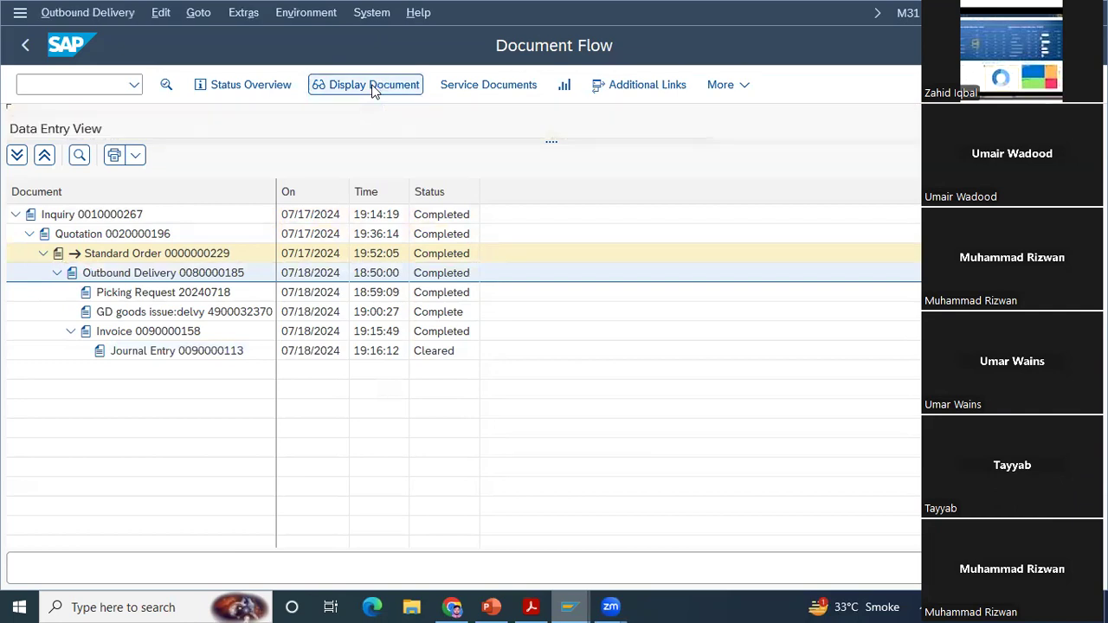
# Step: Leave the outbound delivery and document flow displays and return to the SAP Easy Access screen
pyautogui.click(26, 48)
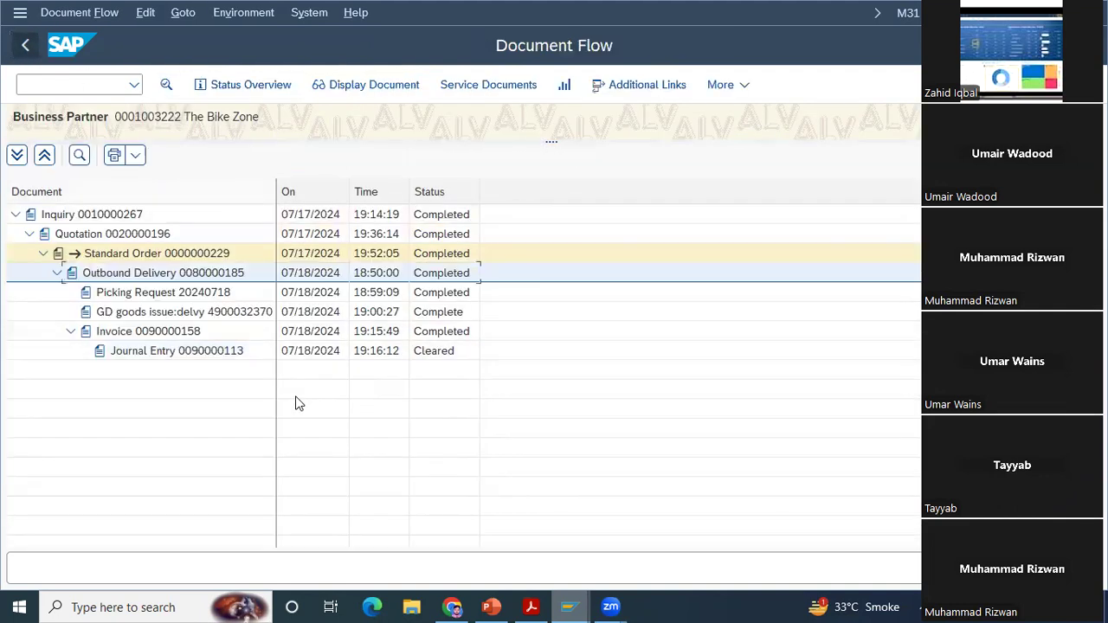
pyautogui.click(24, 48)
pyautogui.click(24, 50)
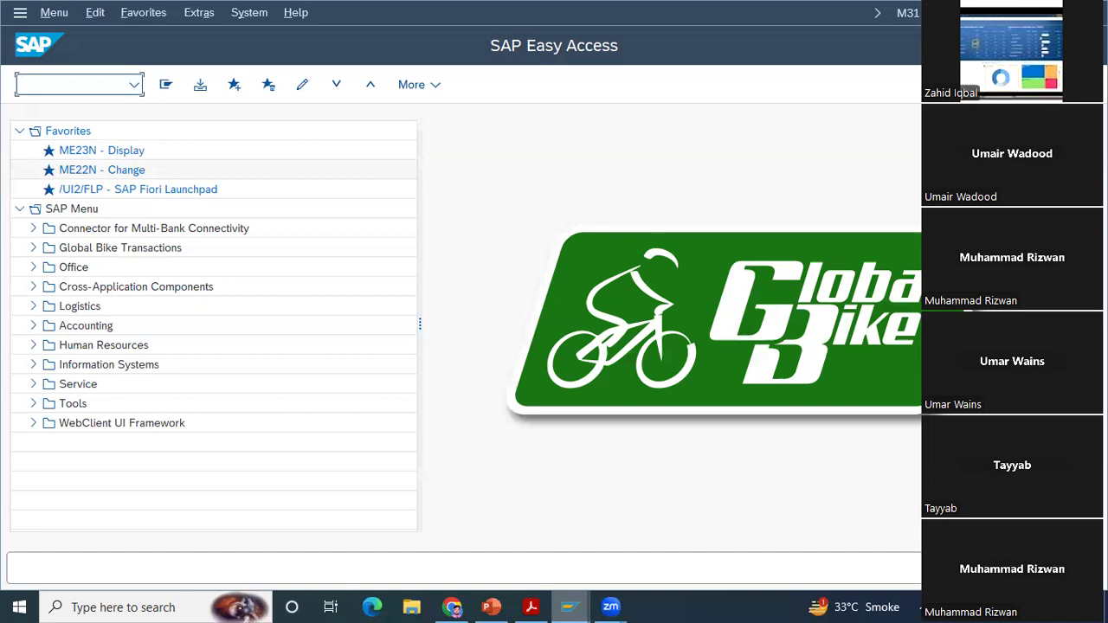
# Step: Run transaction FBL5N for The Bike Zone's open line items in company code US00
pyautogui.write('fbl5n')
pyautogui.press('Return')
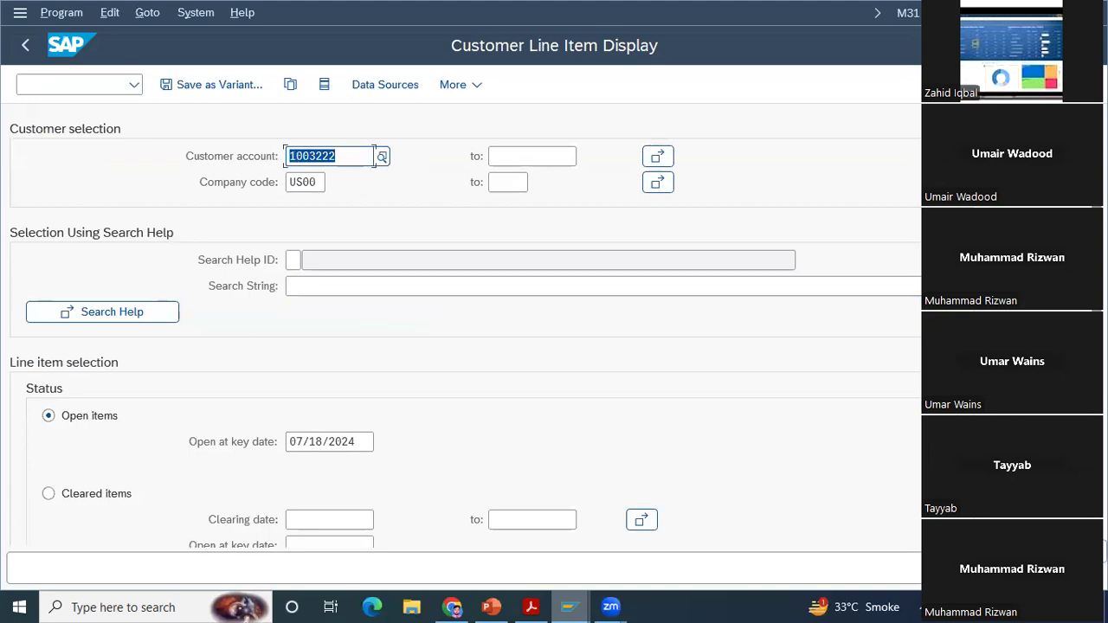
pyautogui.press('F8')
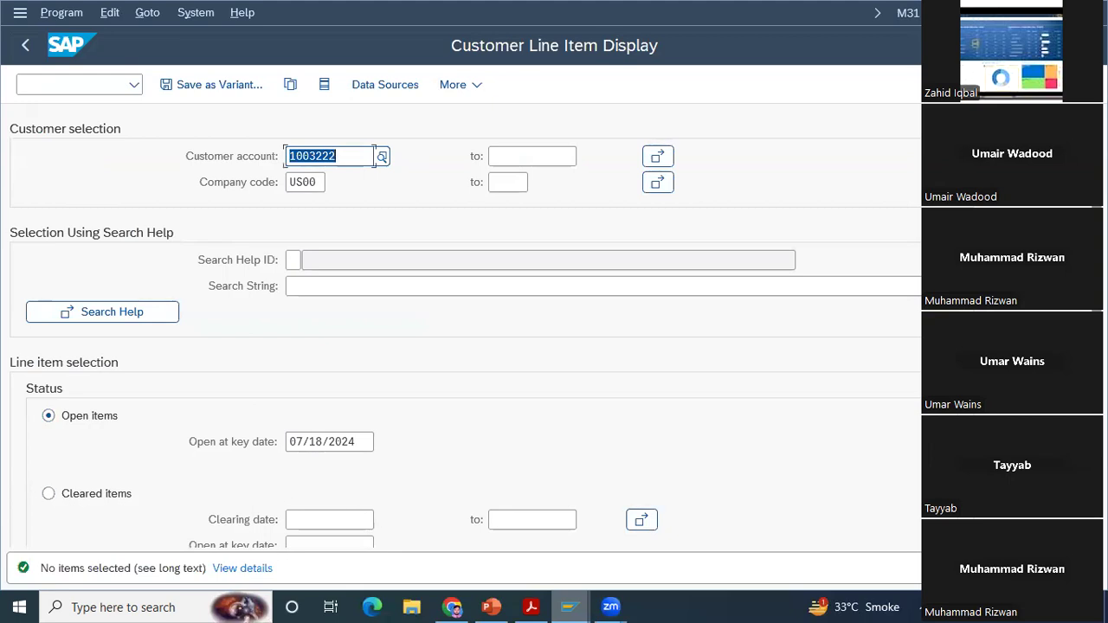
# Step: Display all of The Bike Zone's line items instead of only open ones, and return to SAP Easy Access
pyautogui.scroll(-5, 441, 426)
pyautogui.click(62, 186)
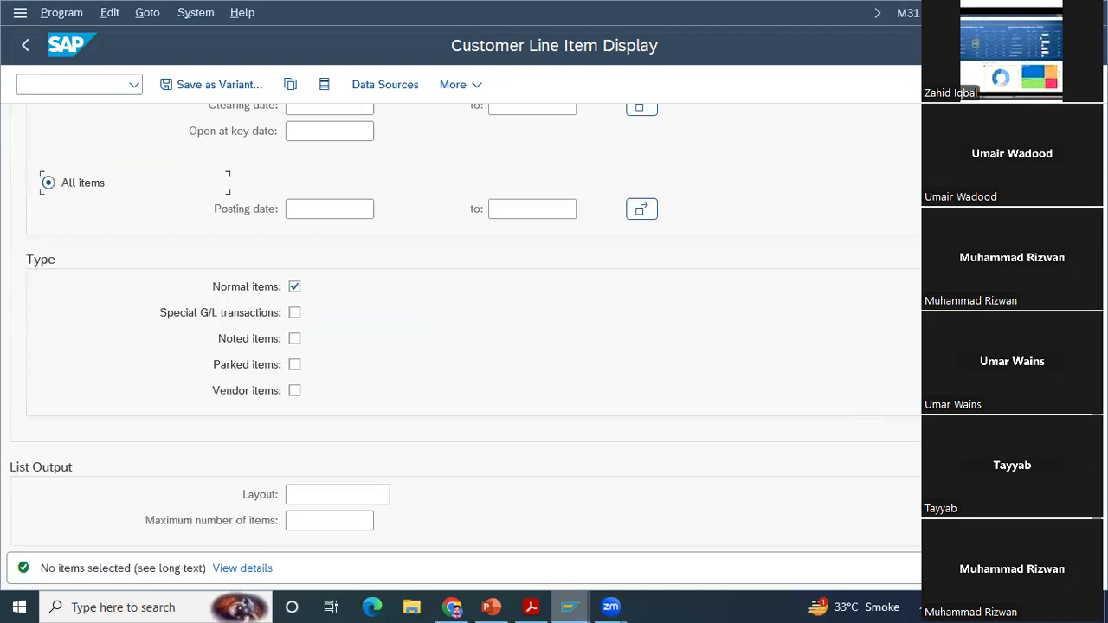
pyautogui.press('F8')
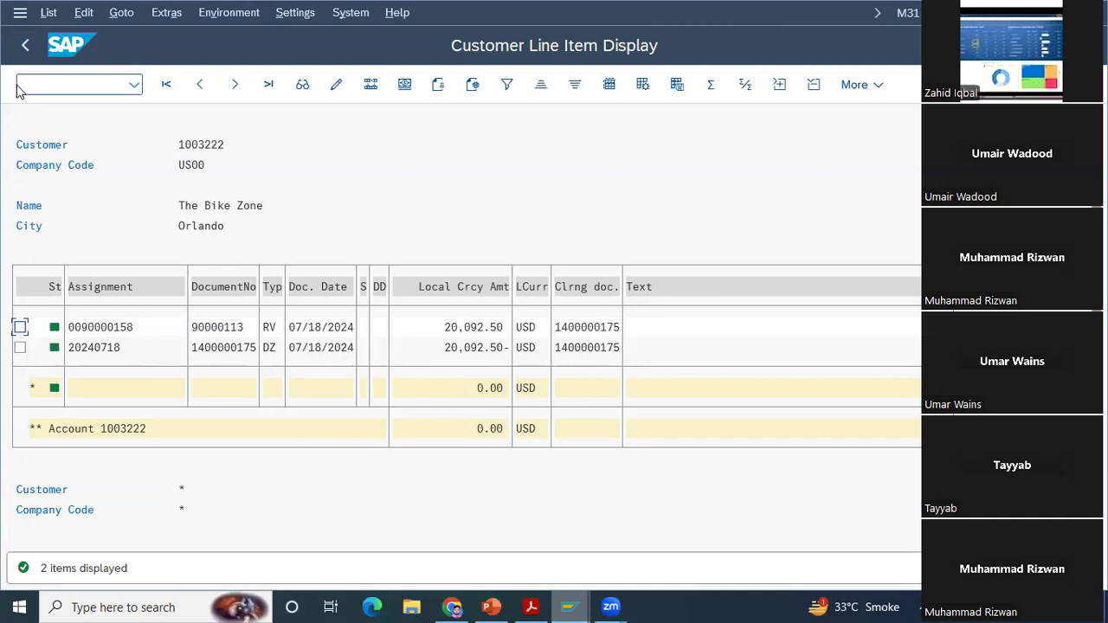
pyautogui.click(25, 48)
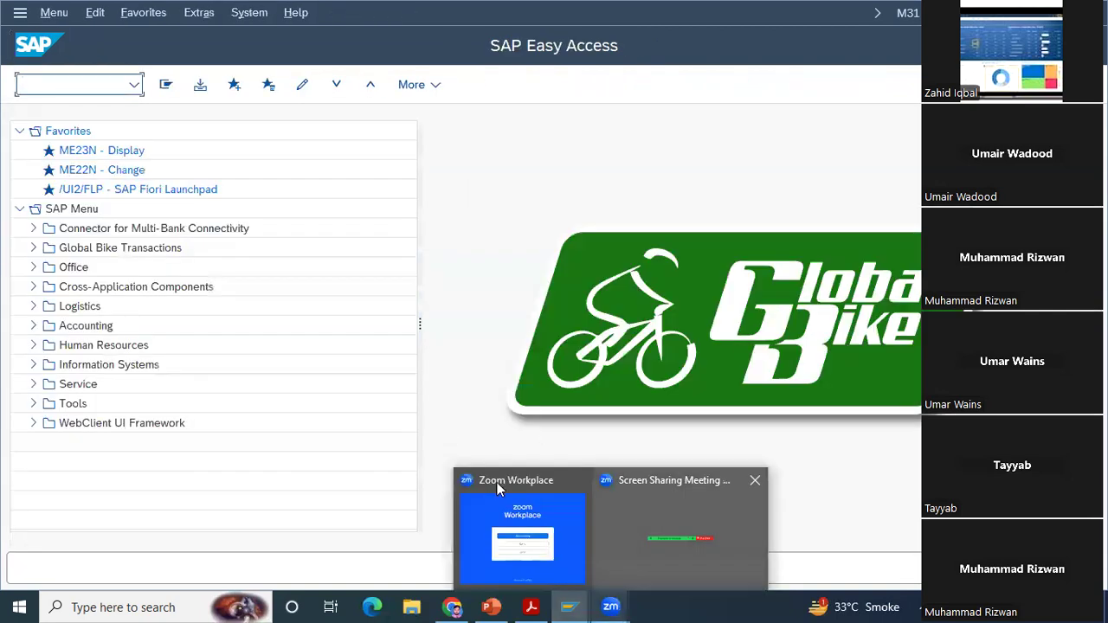
pyautogui.click(497, 482)
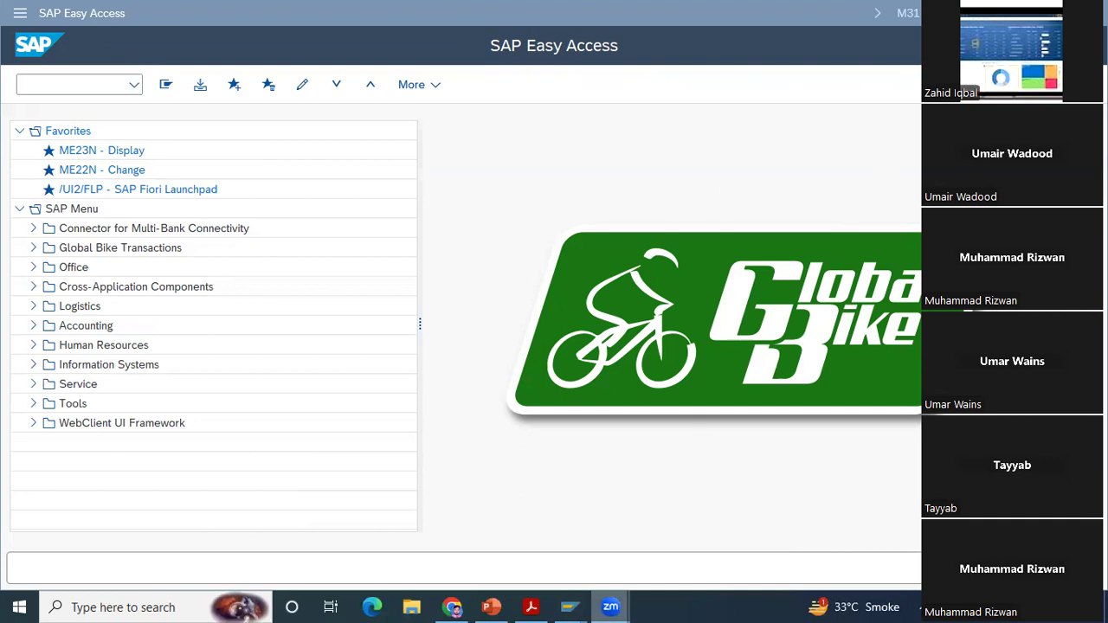
pyautogui.click(75, 85)
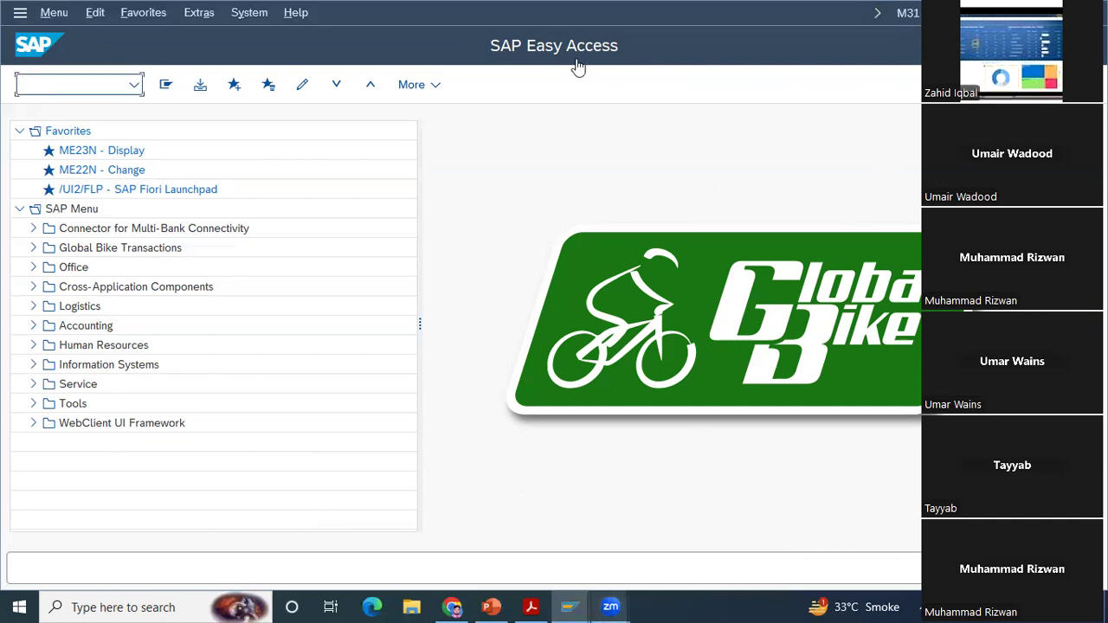
pyautogui.hotkey('alt', 'Tab')
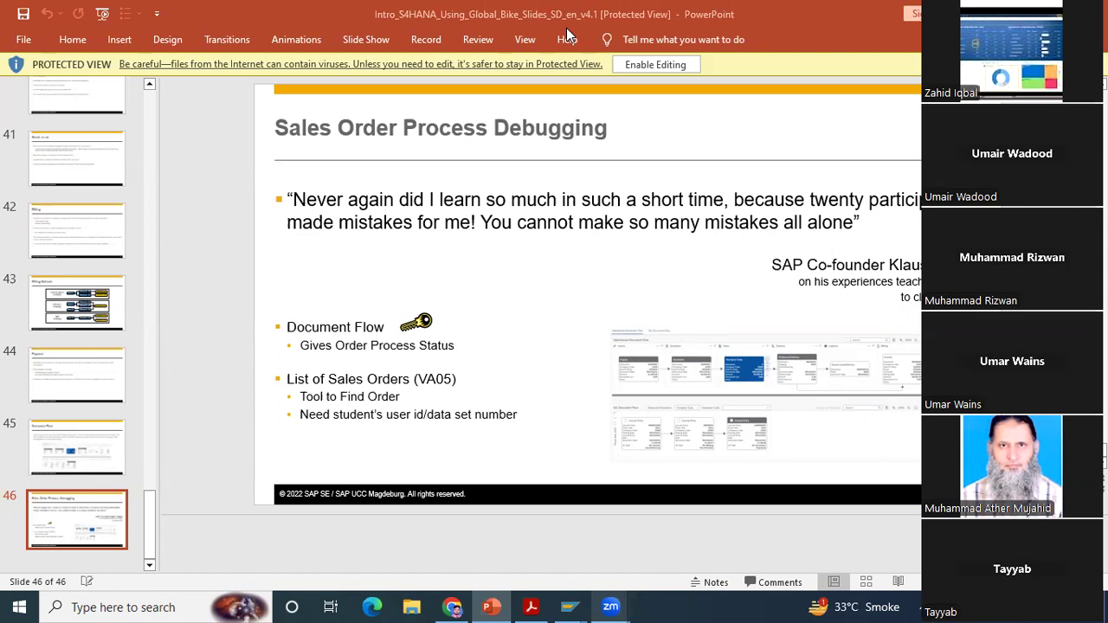
# Step: Switch back to the SAP Easy Access session and open standard order 229 for changing with transaction VA02
pyautogui.click(574, 599)
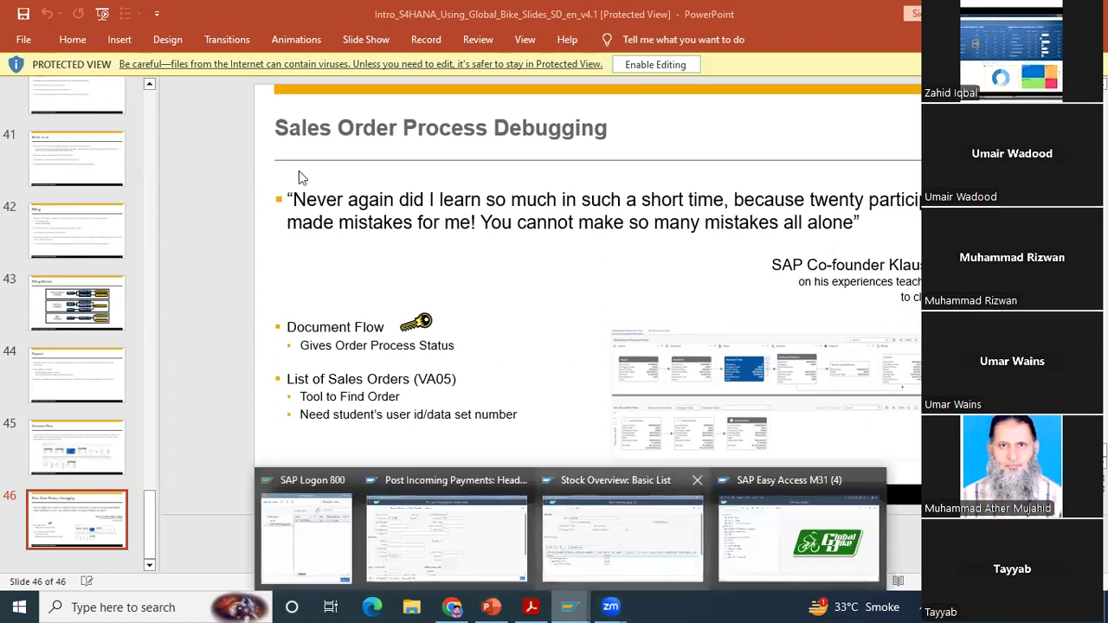
pyautogui.click(798, 539)
pyautogui.click(68, 84)
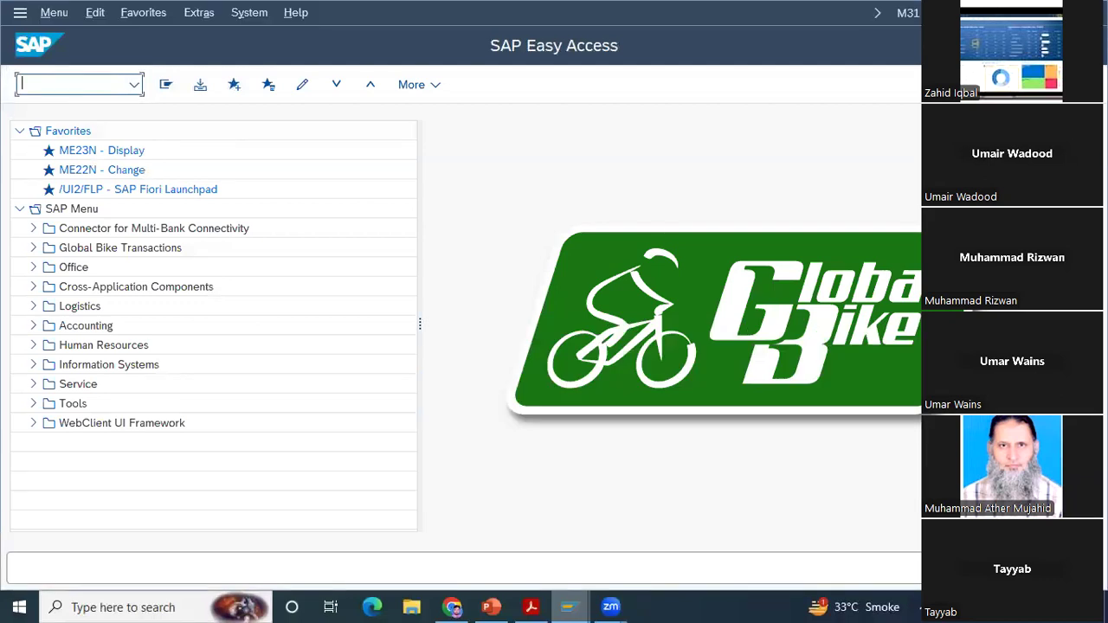
pyautogui.write('va03')
pyautogui.press('BackSpace')
pyautogui.write('2')
pyautogui.press('Return')
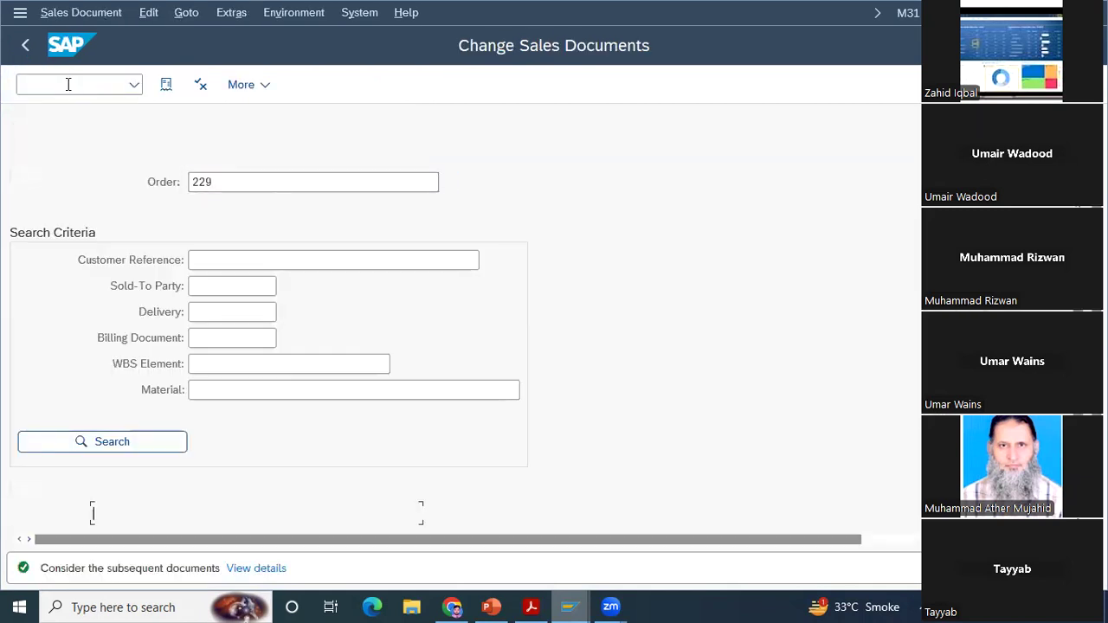
pyautogui.press('Return')
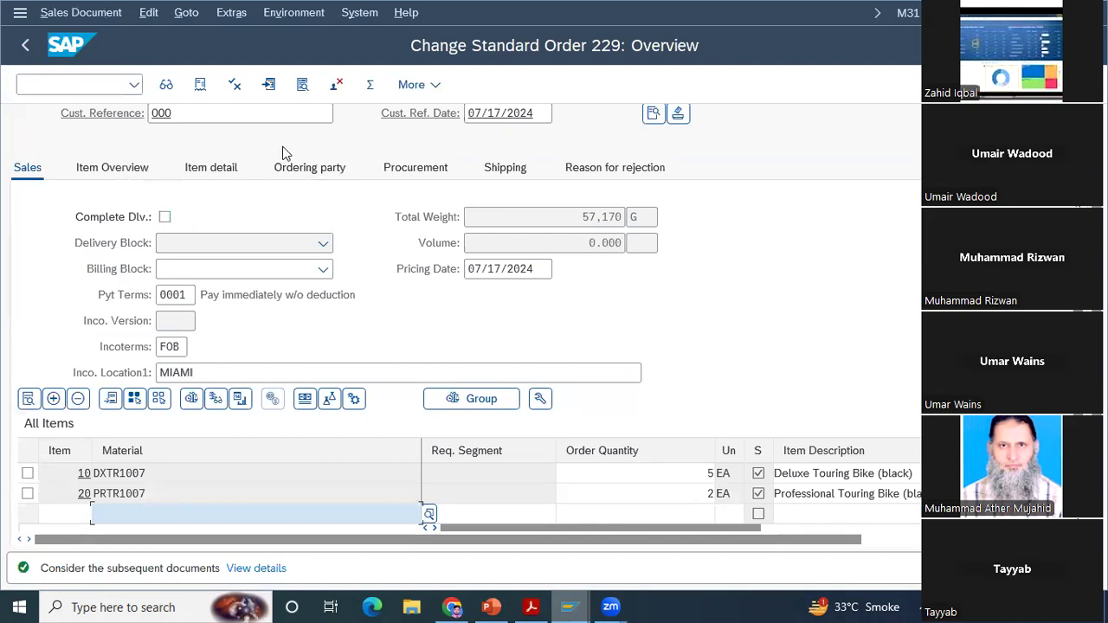
# Step: Try to create an outbound delivery directly from standard order 229, and go back to SAP Easy Access
pyautogui.scroll(1, 468, 346)
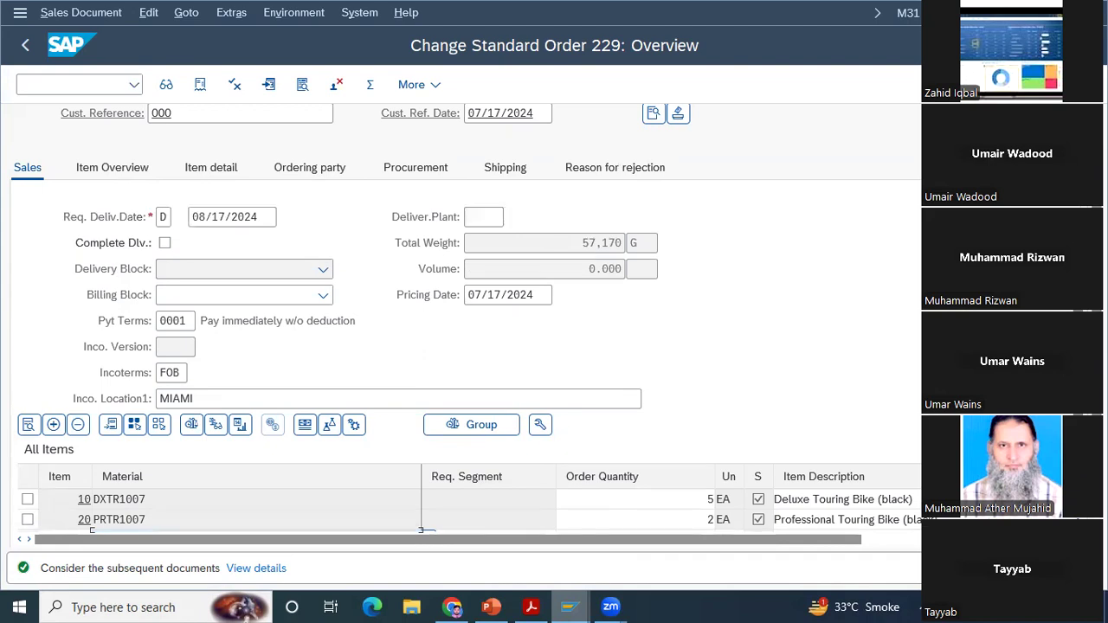
pyautogui.scroll(3, 392, 121)
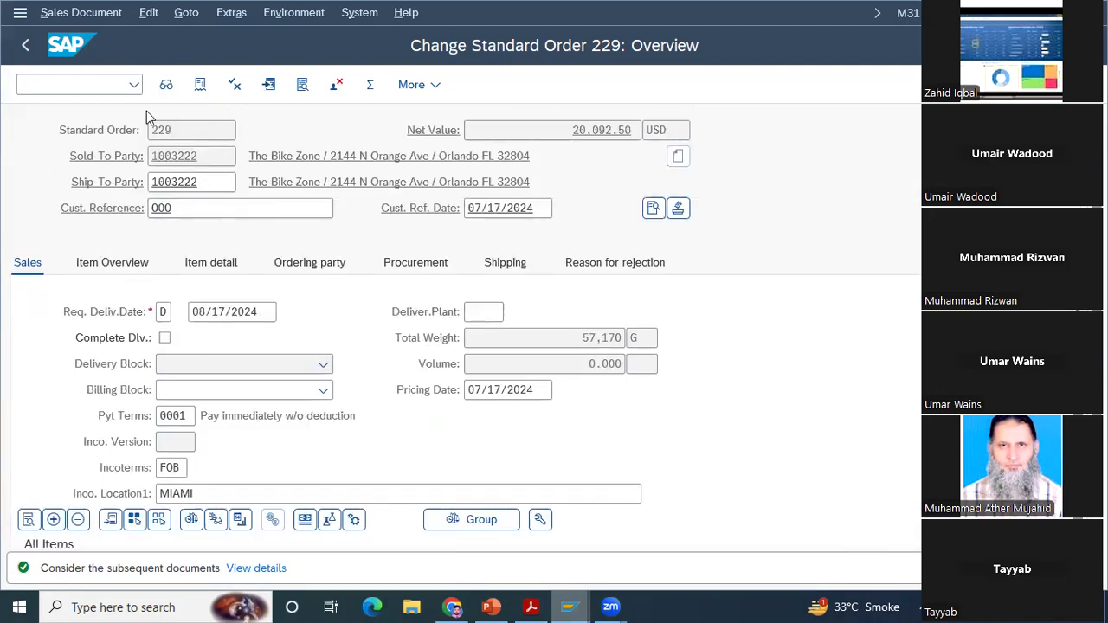
pyautogui.click(80, 14)
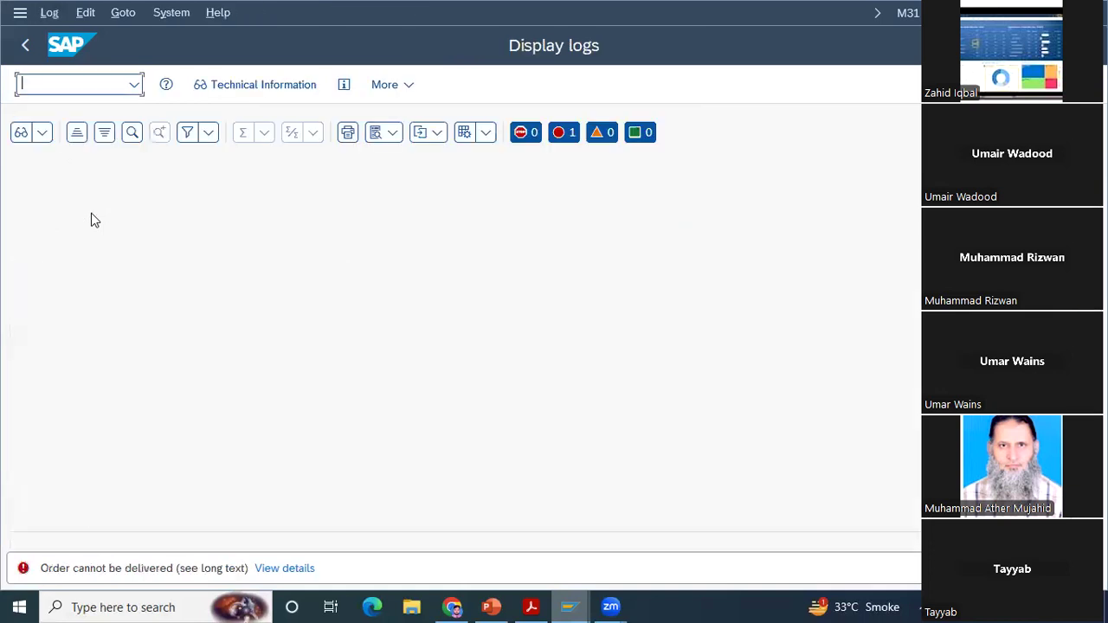
pyautogui.click(27, 54)
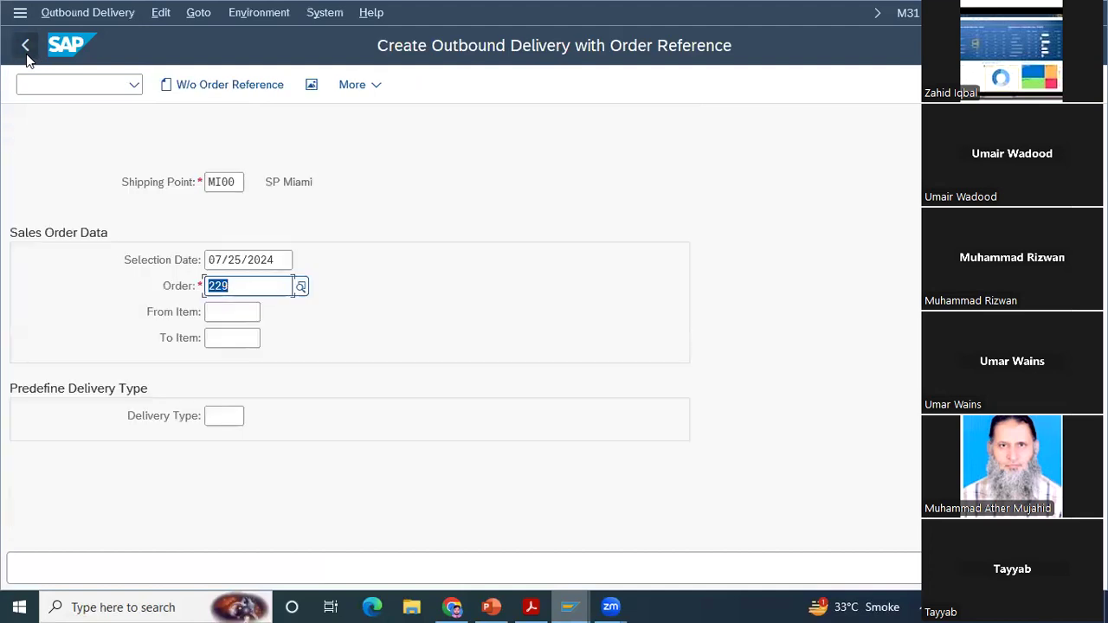
pyautogui.click(27, 55)
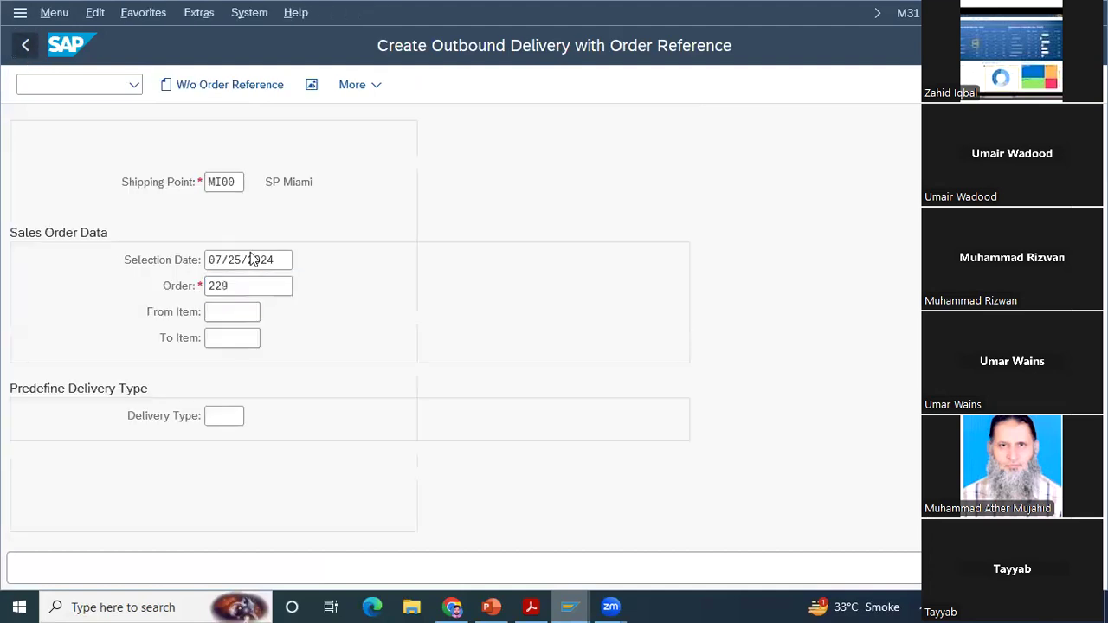
# Step: Start transaction VA02 and enter 228 as the sales order to change
pyautogui.write('vA')
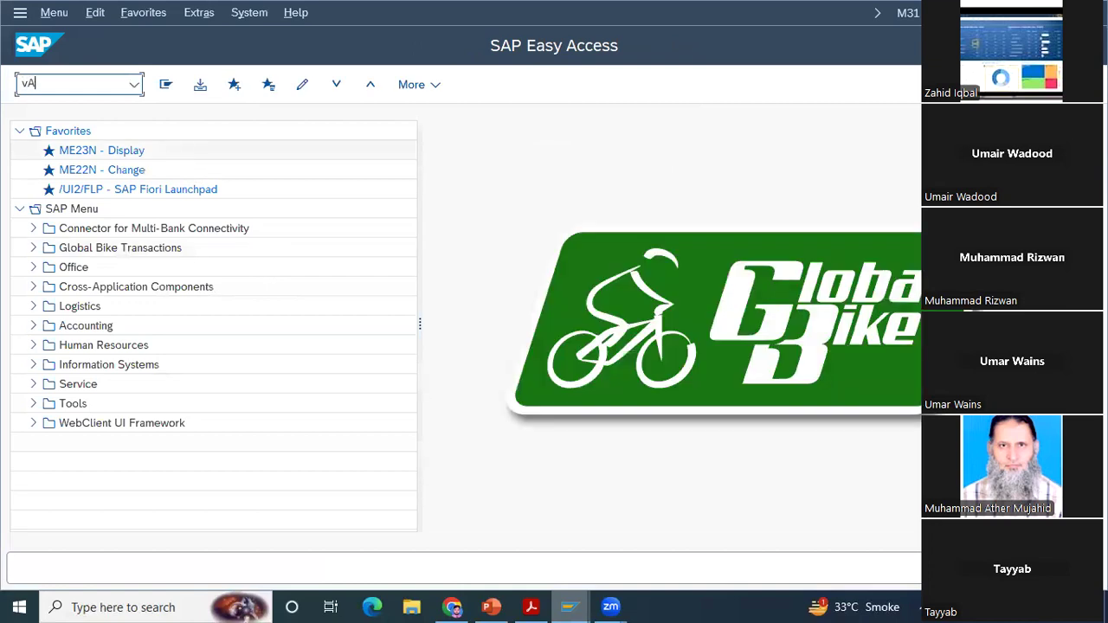
pyautogui.press('BackSpace')
pyautogui.write('a02')
pyautogui.press('Return')
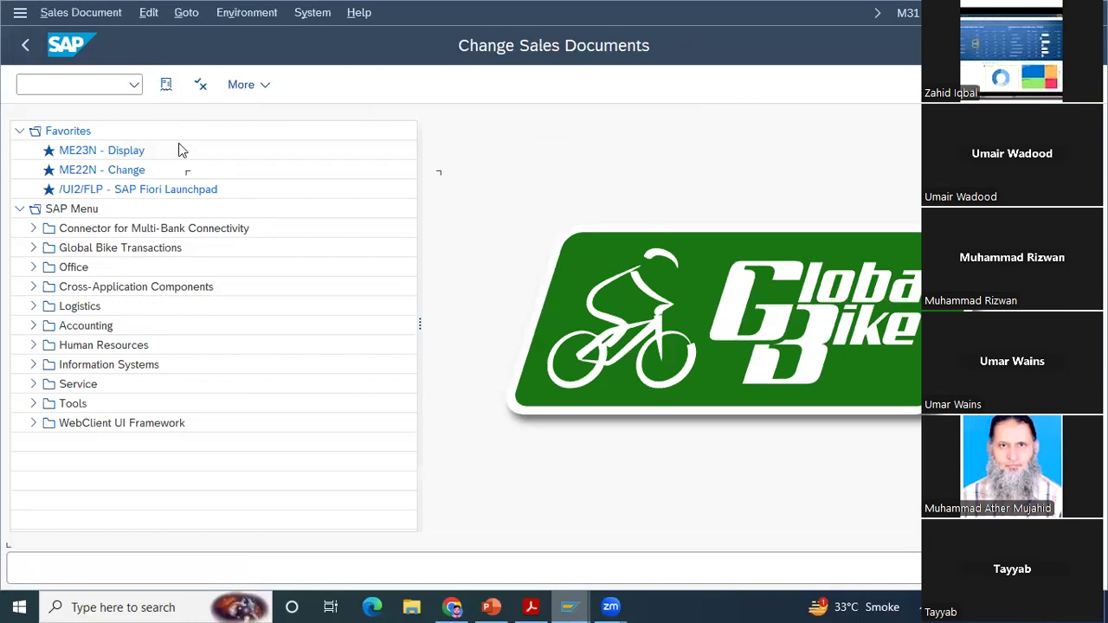
pyautogui.press('Right')
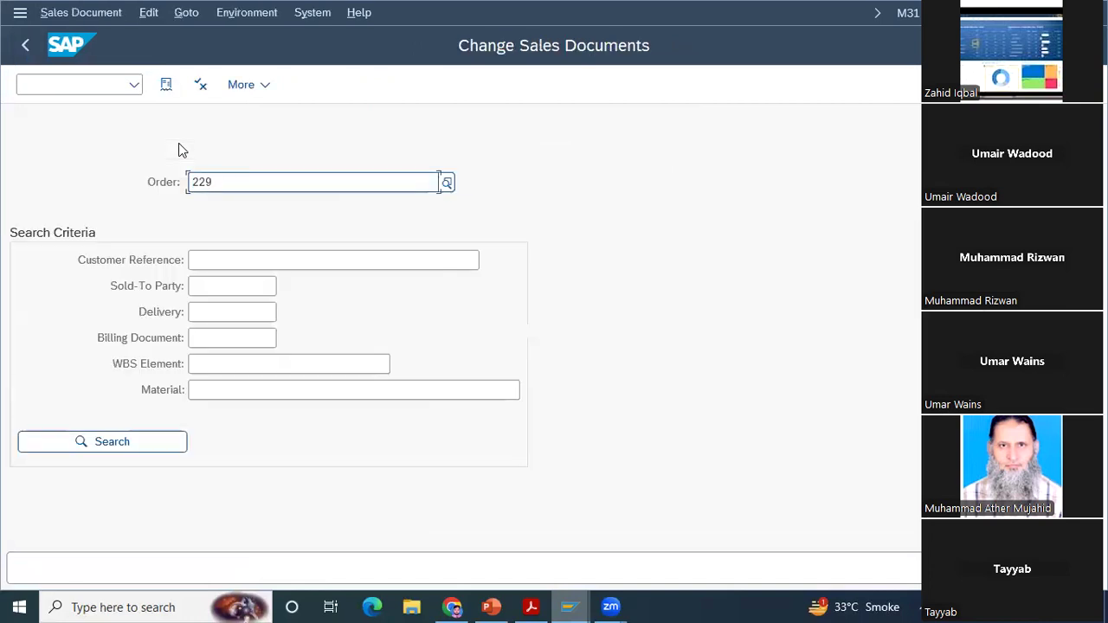
pyautogui.press('BackSpace')
pyautogui.press('BackSpace')
pyautogui.press('BackSpace')
pyautogui.write('28')
pyautogui.press('BackSpace')
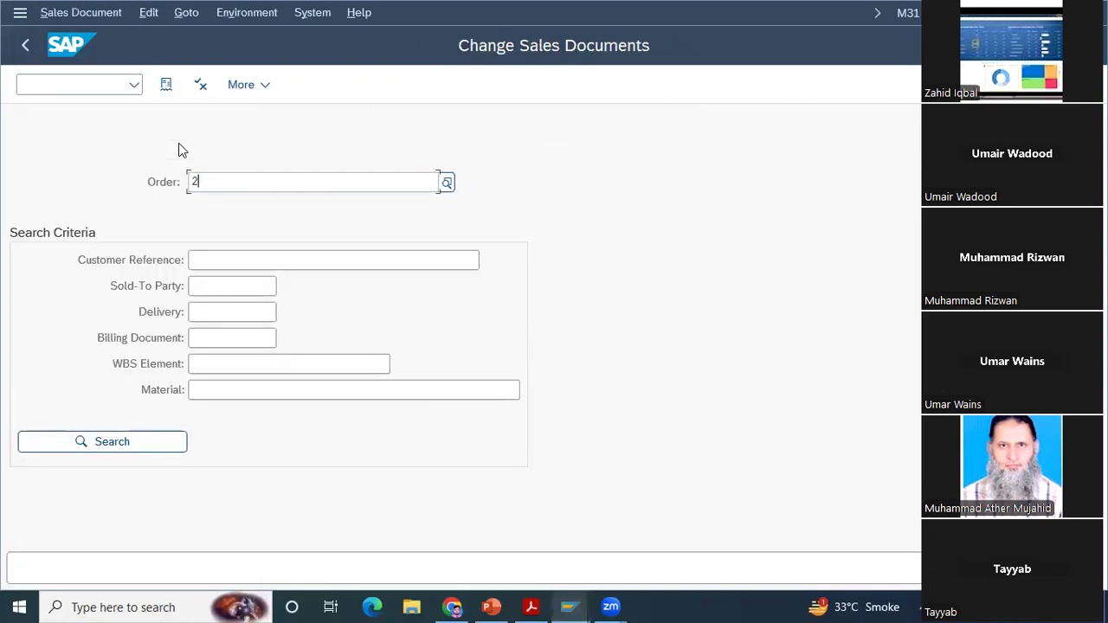
pyautogui.write('28')
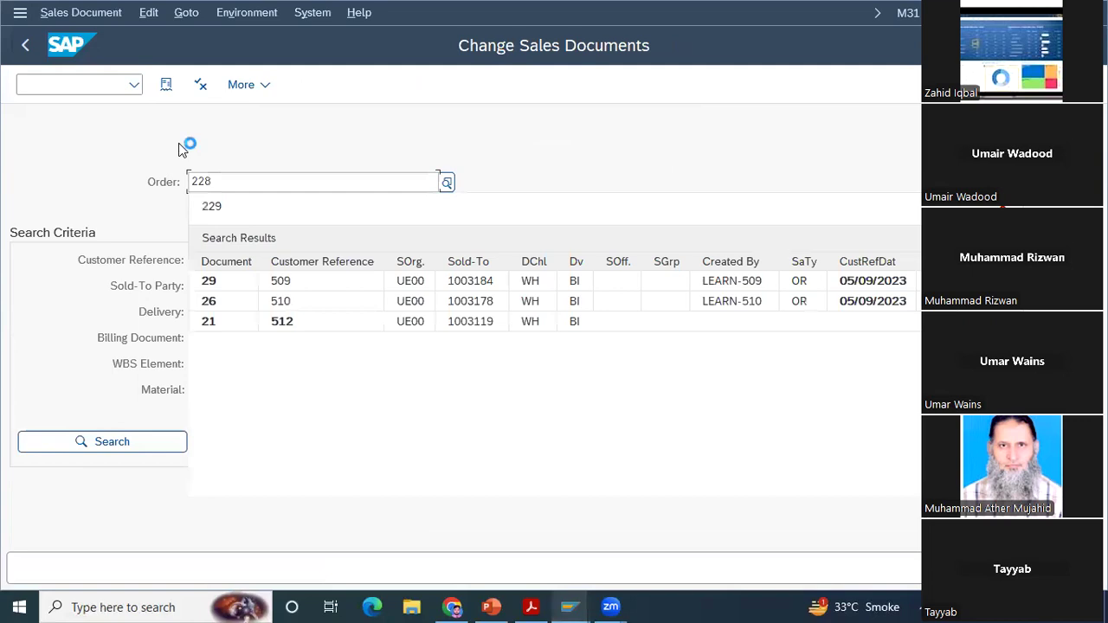
# Step: Start an outbound delivery from standard order 228, discard it without saving, and return to SAP Easy Access
pyautogui.click(57, 16)
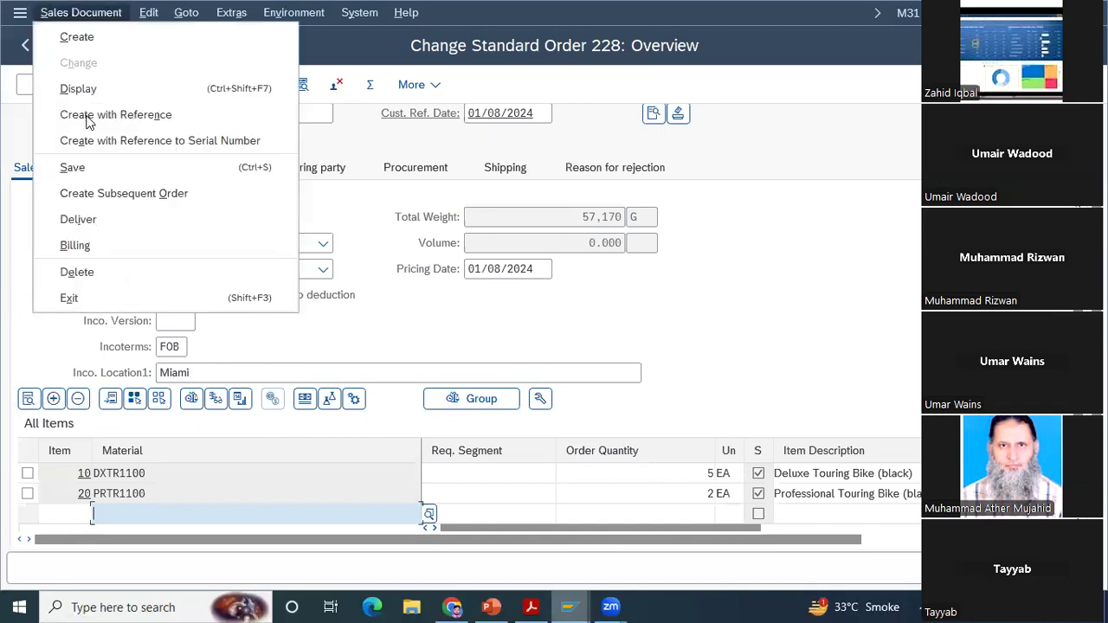
pyautogui.click(101, 223)
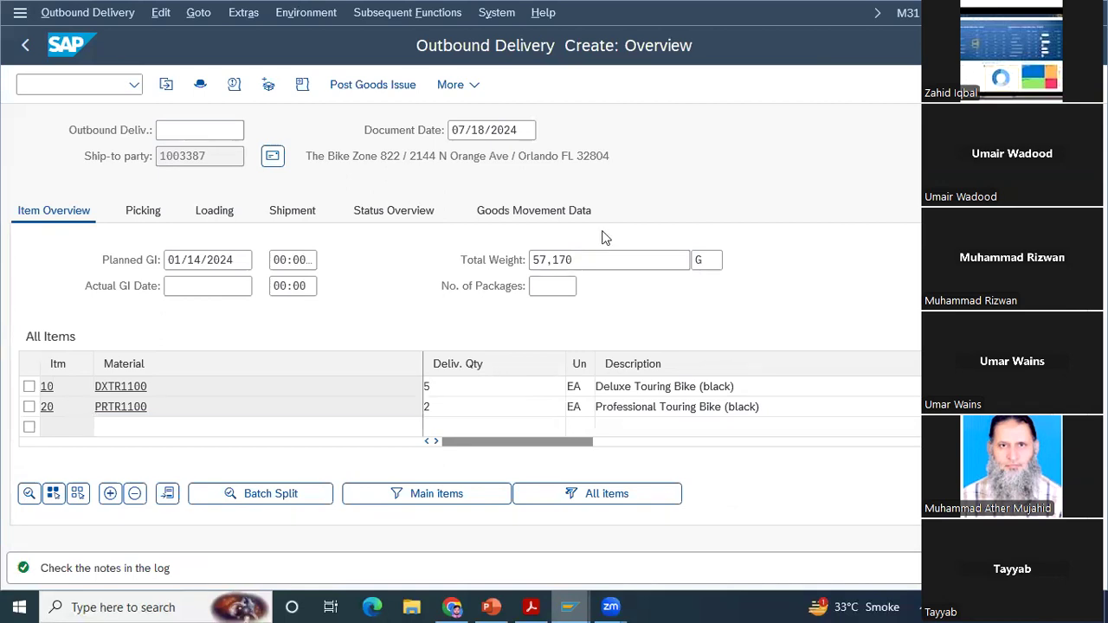
pyautogui.press('Escape')
pyautogui.click(338, 453)
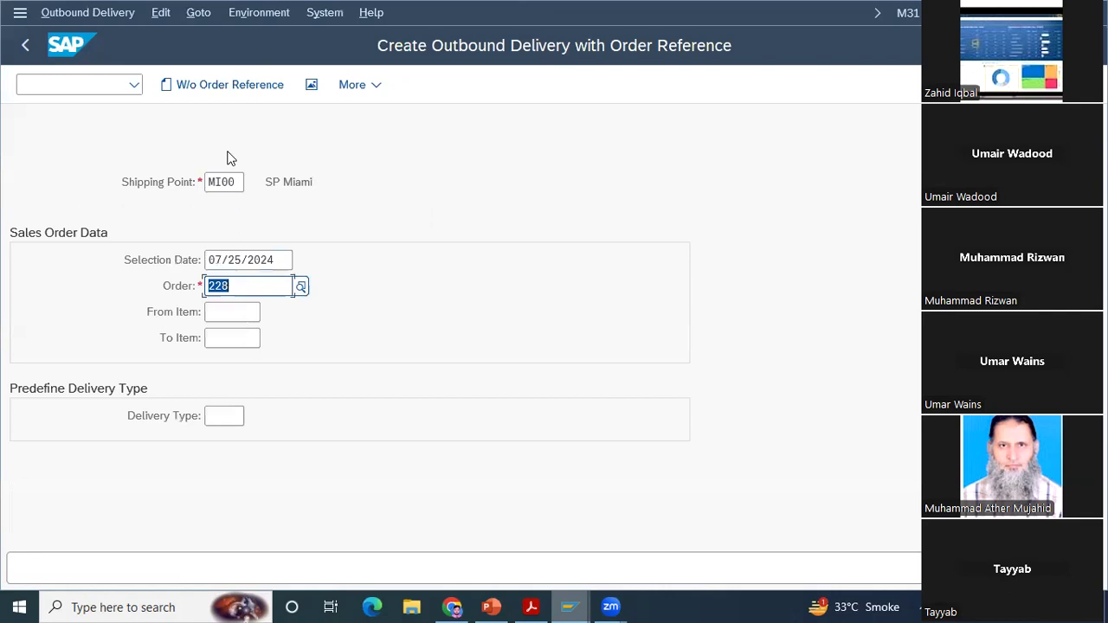
pyautogui.press('F3')
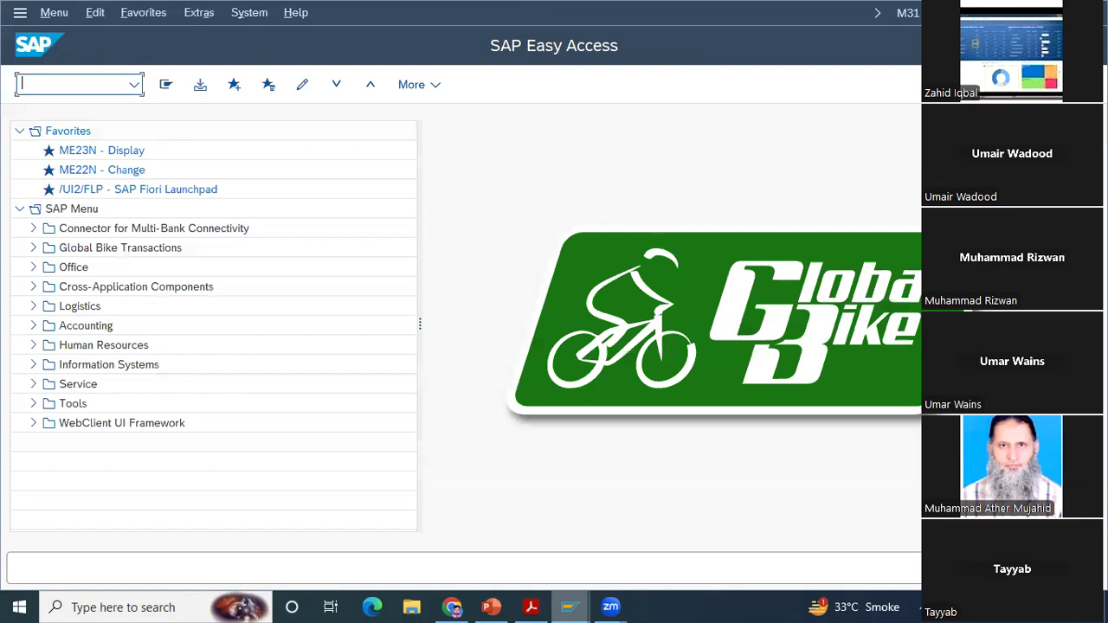
# Step: Reopen order 228 with VA02, call up its outbound delivery creation again, and cancel the delivery processing
pyautogui.write('va02')
pyautogui.press('Return')
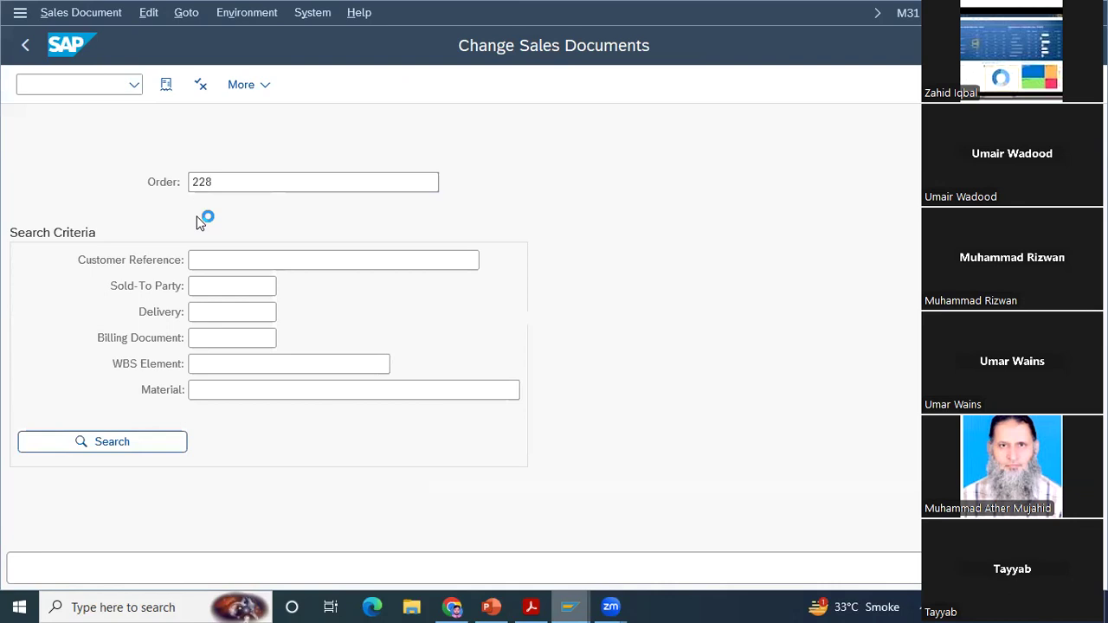
pyautogui.click(80, 13)
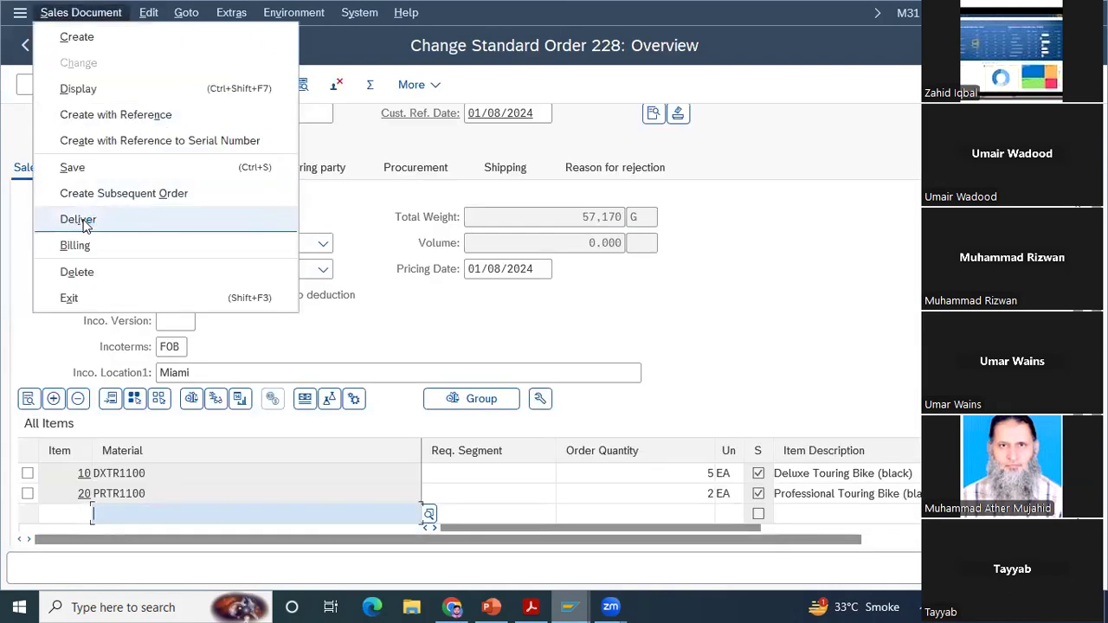
pyautogui.click(84, 223)
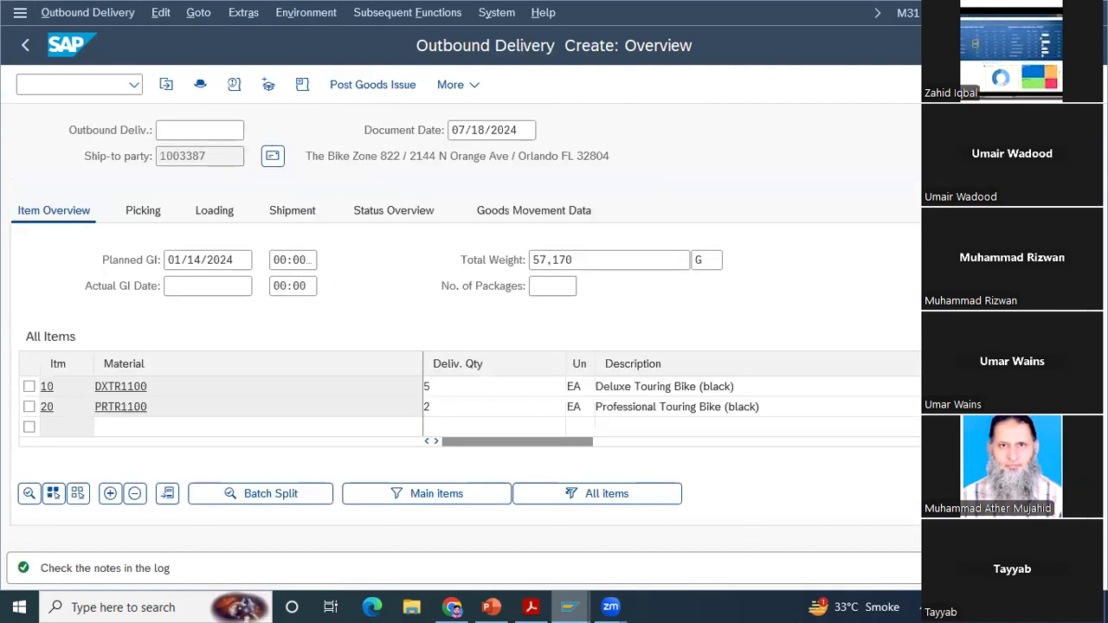
pyautogui.press('F12')
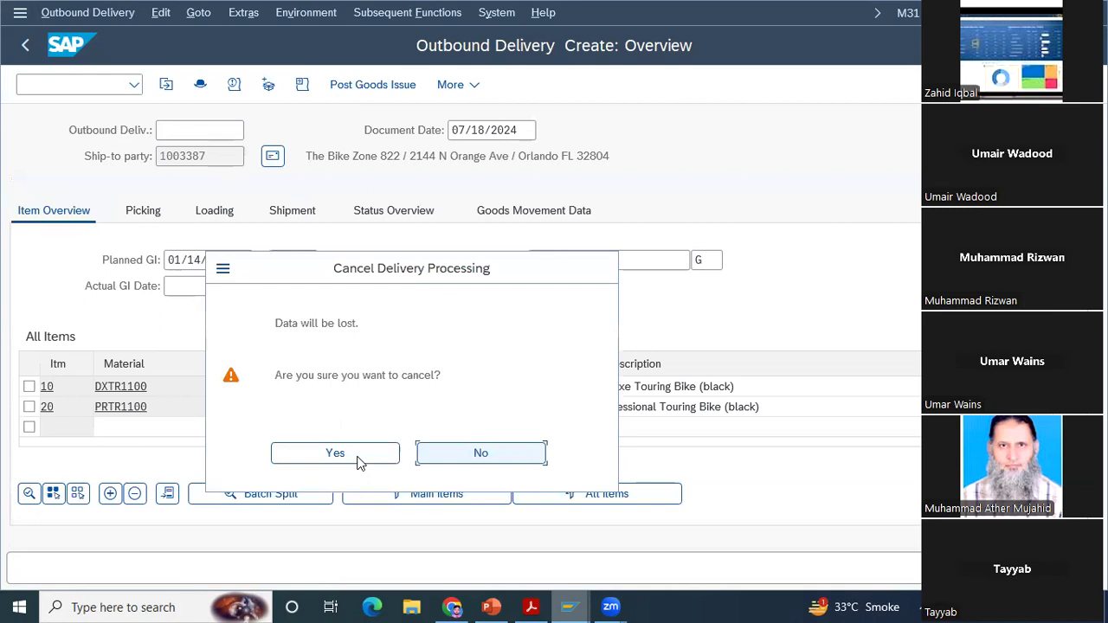
pyautogui.click(322, 456)
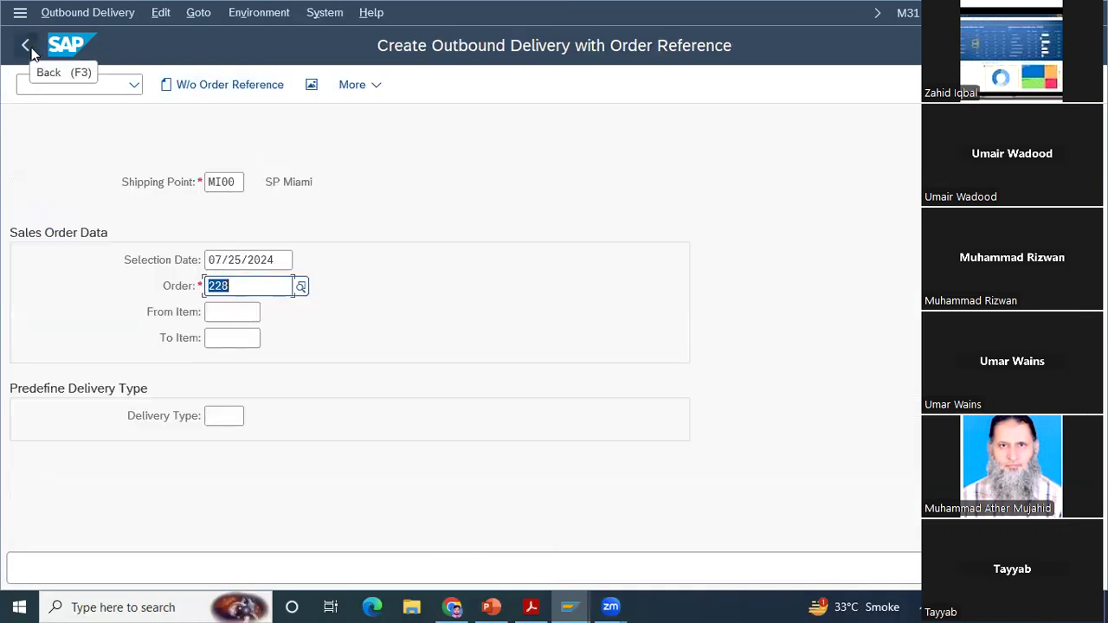
# Step: Return to SAP Easy Access and open OBB8 - Terms of Payment among the other Sales and Distribution master data
pyautogui.click(27, 46)
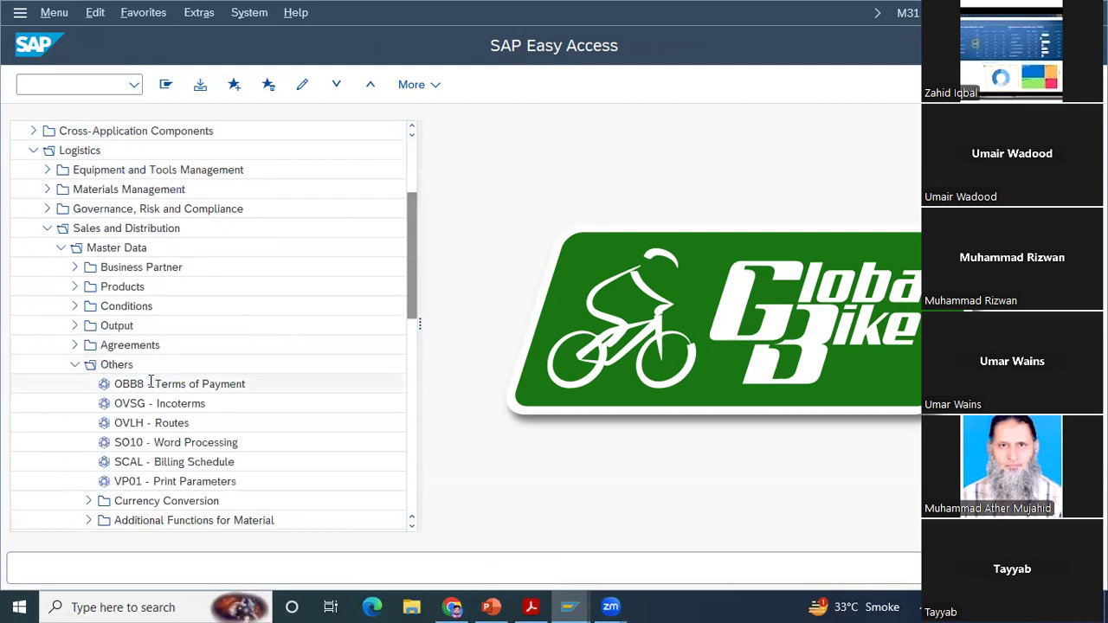
pyautogui.doubleClick(151, 382)
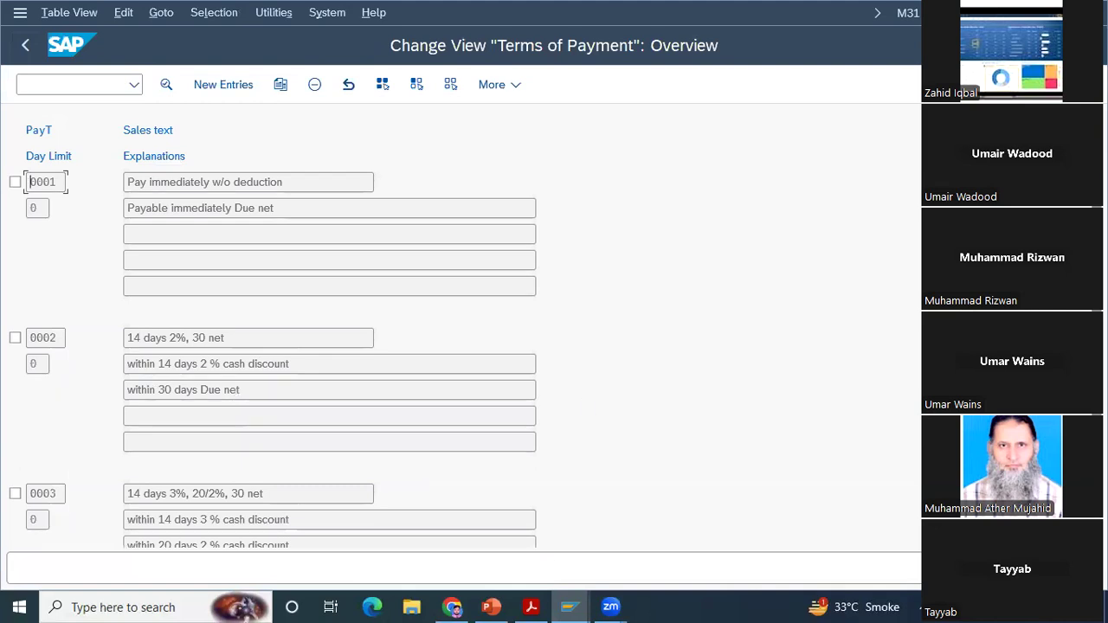
# Step: Reopen OBB8 - Terms of Payment from SAP Easy Access, view the details of payment term 0001, and return to the overview
pyautogui.click(21, 49)
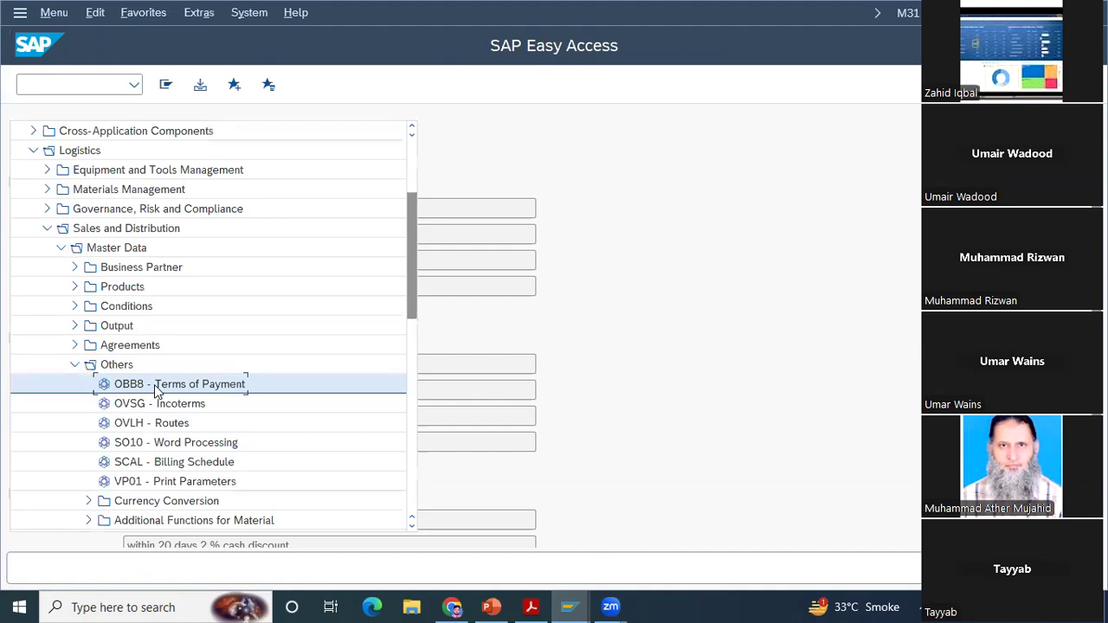
pyautogui.doubleClick(158, 387)
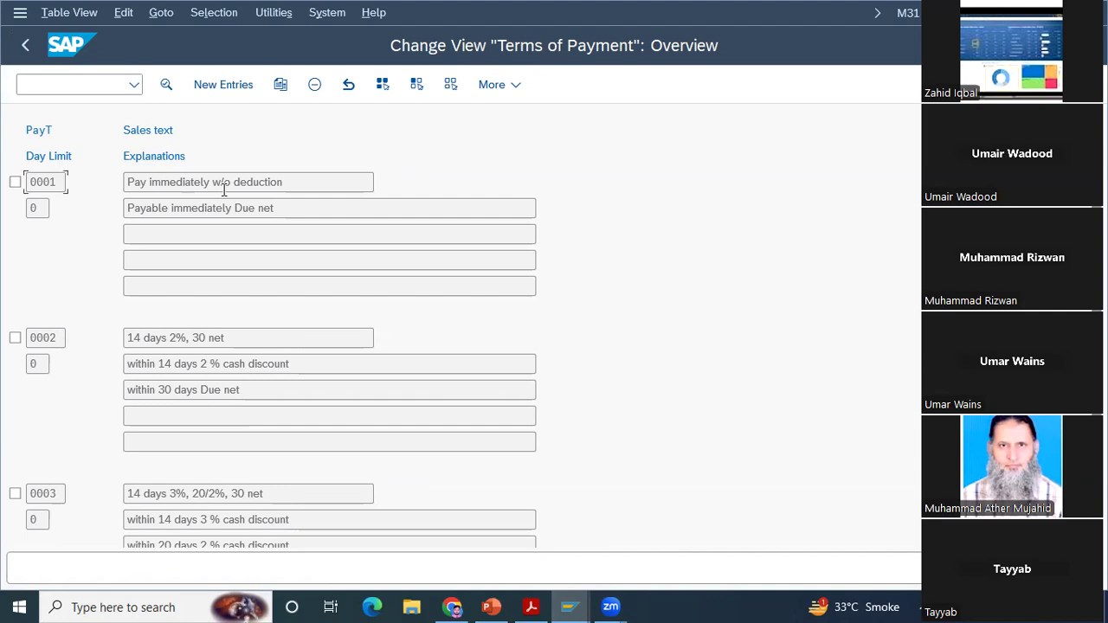
pyautogui.doubleClick(39, 186)
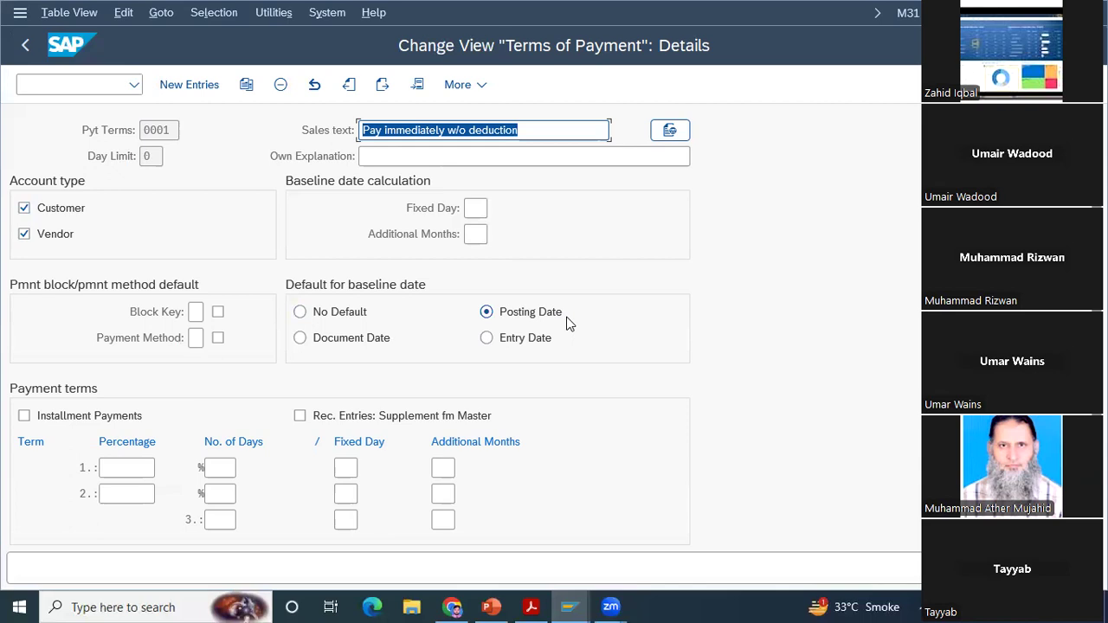
pyautogui.click(25, 48)
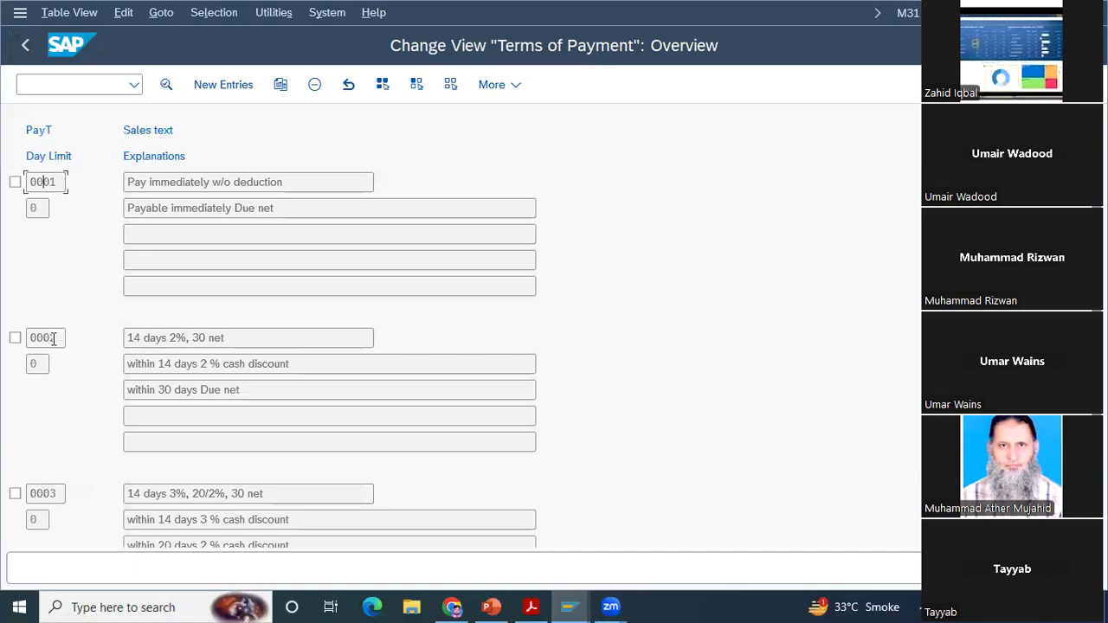
# Step: Examine the discount percentage, day and explanation fields of payment term 0002, and return to SAP Easy Access
pyautogui.doubleClick(50, 337)
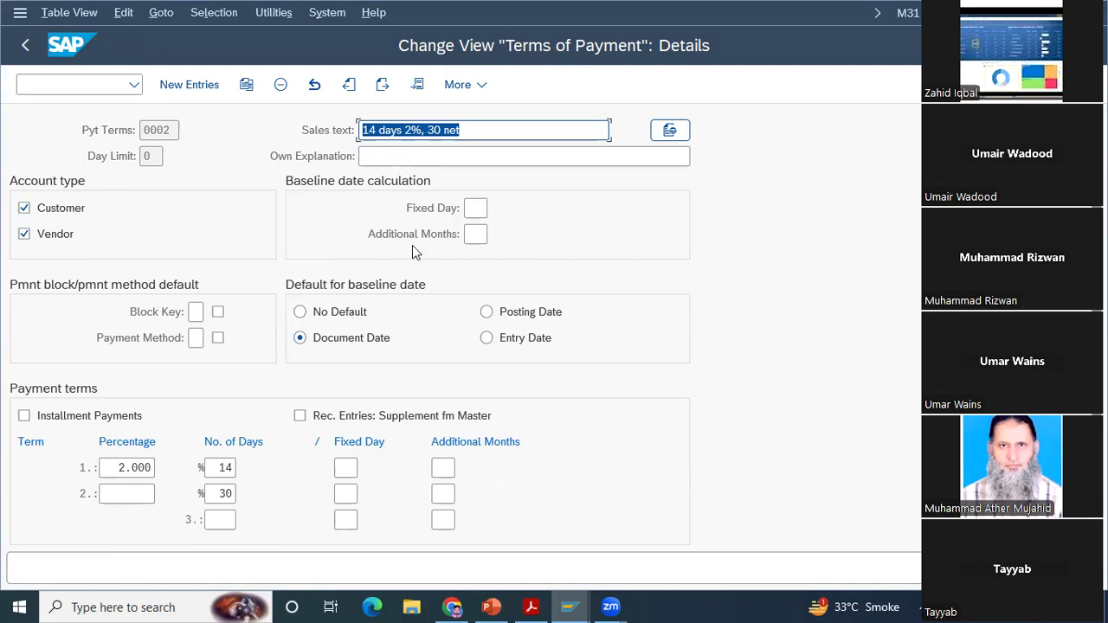
pyautogui.click(128, 468)
pyautogui.press('Tab')
pyautogui.scroll(-3, 32, 473)
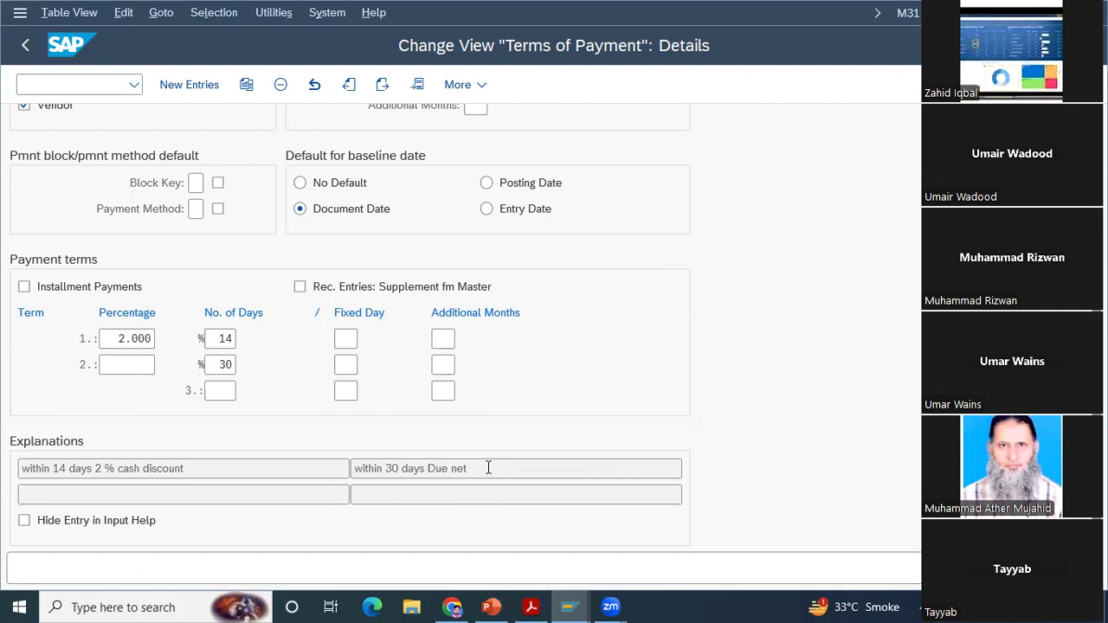
pyautogui.click(124, 367)
pyautogui.click(226, 338)
pyautogui.click(122, 338)
pyautogui.scroll(3, 461, 329)
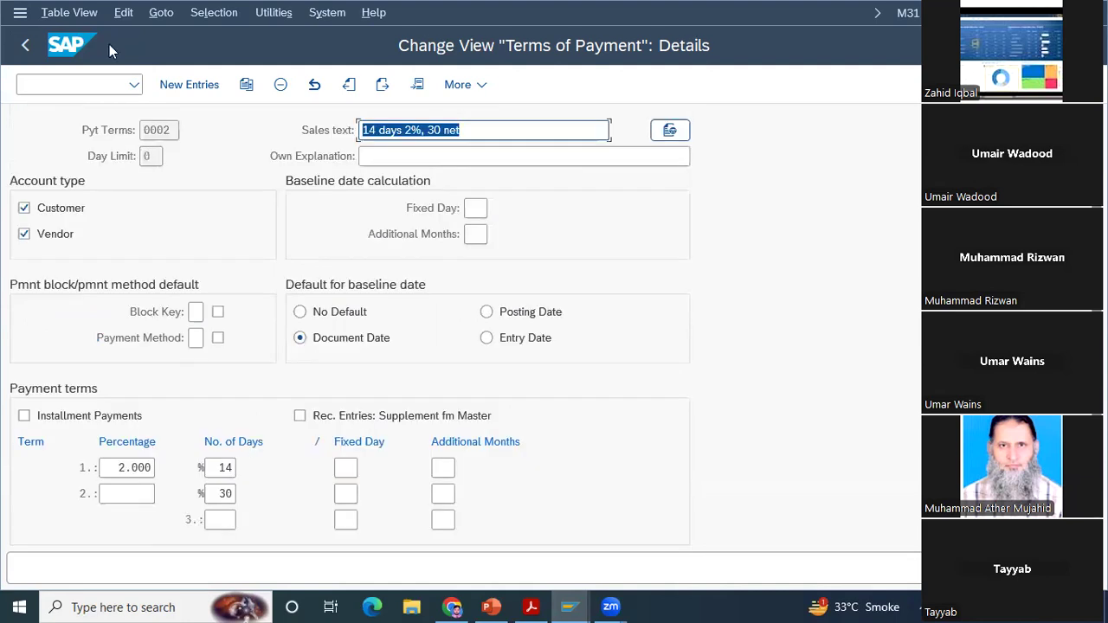
pyautogui.click(28, 44)
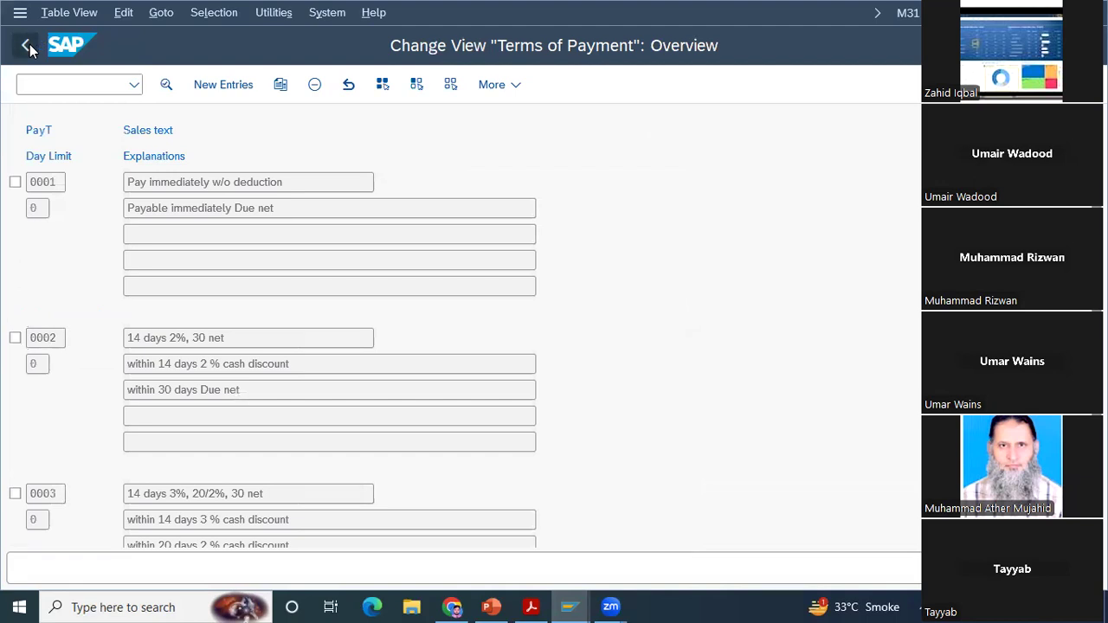
pyautogui.click(27, 46)
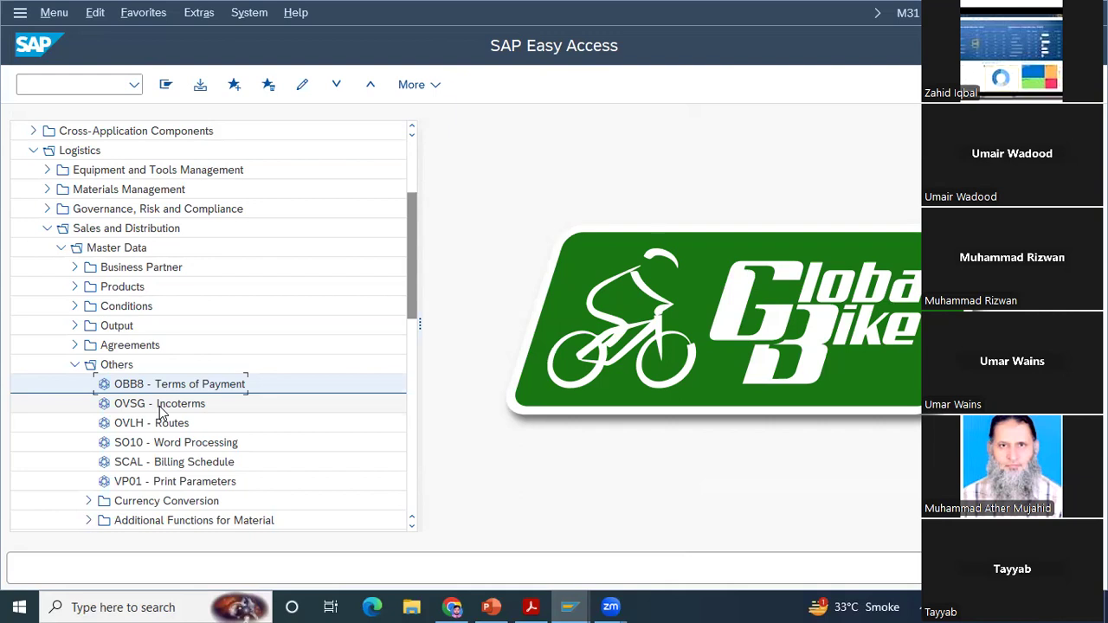
pyautogui.doubleClick(163, 385)
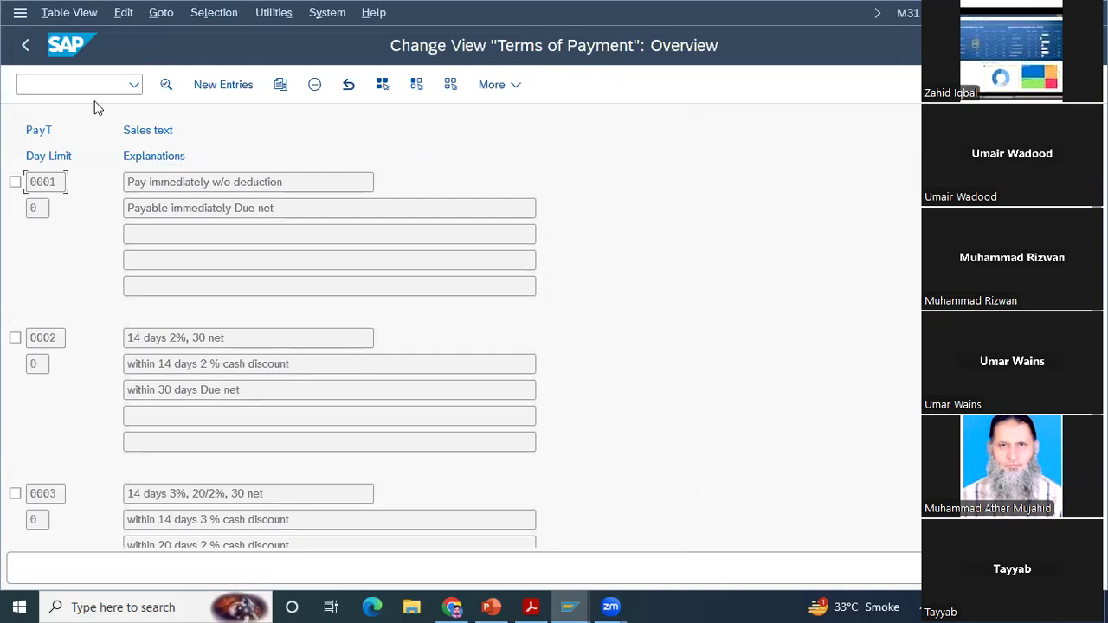
pyautogui.click(27, 47)
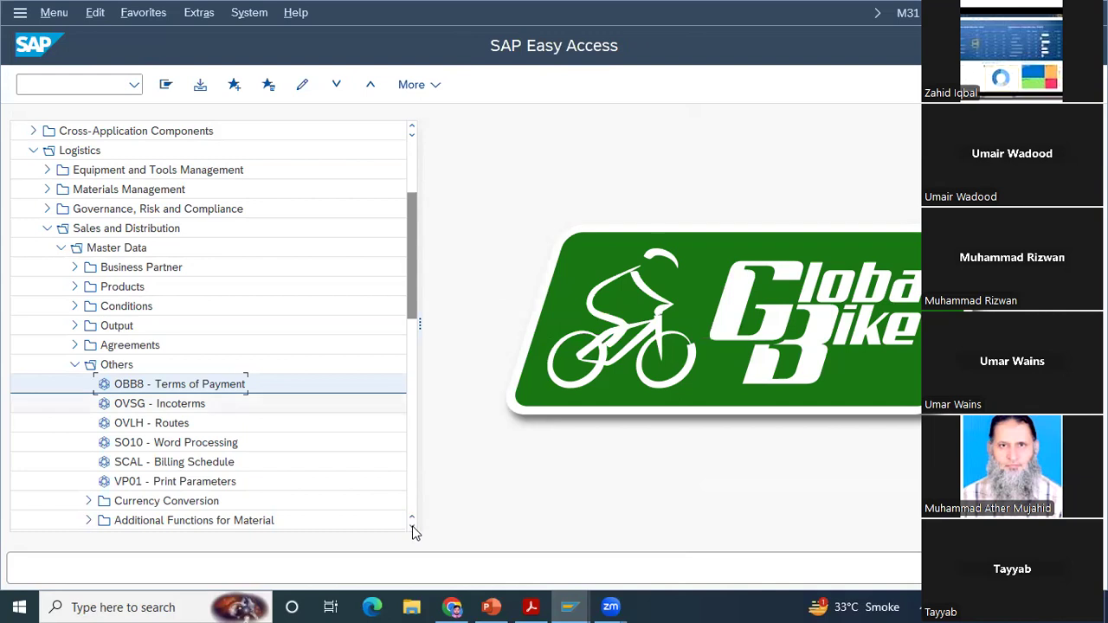
# Step: Open OVSG - Incoterms from the other master data, review the customer Incoterms list, and return to SAP Easy Access
pyautogui.scroll(-2, 245, 367)
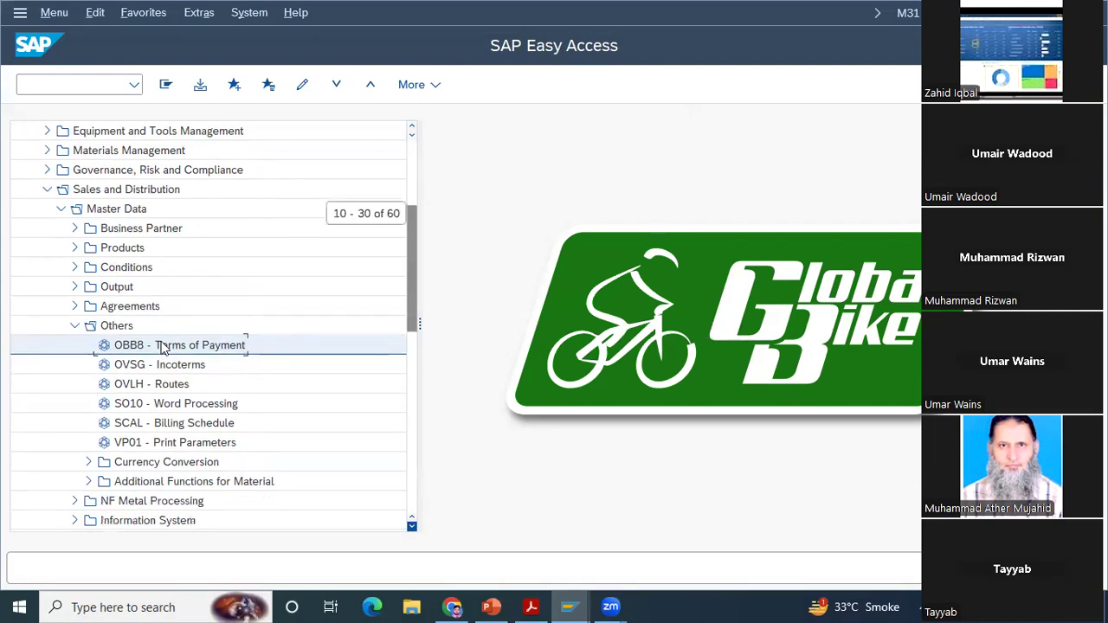
pyautogui.scroll(-1, 162, 347)
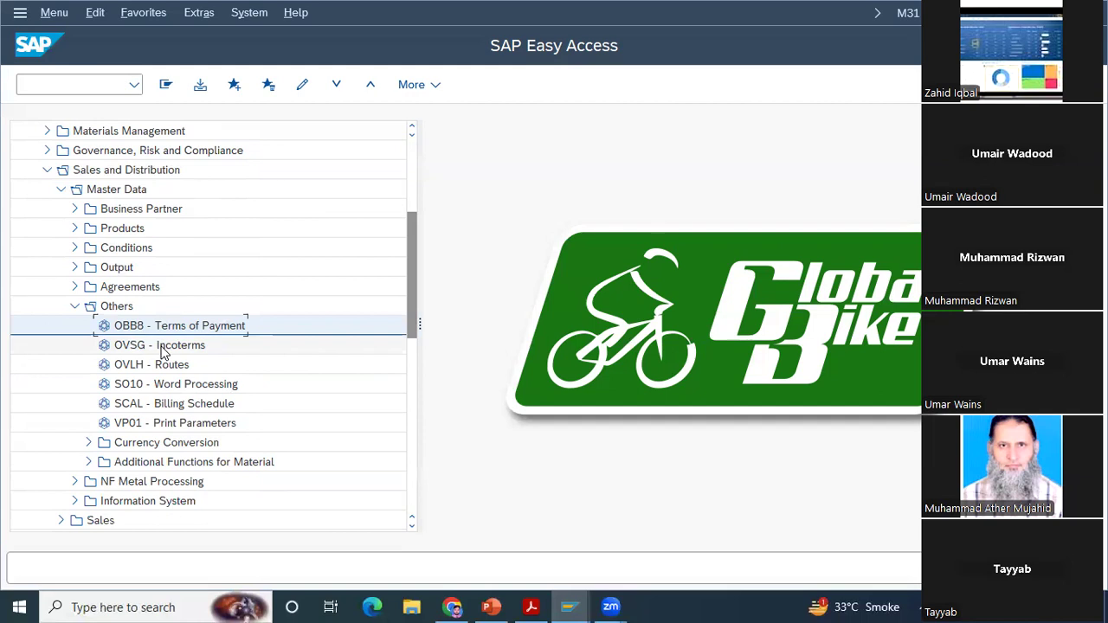
pyautogui.doubleClick(163, 346)
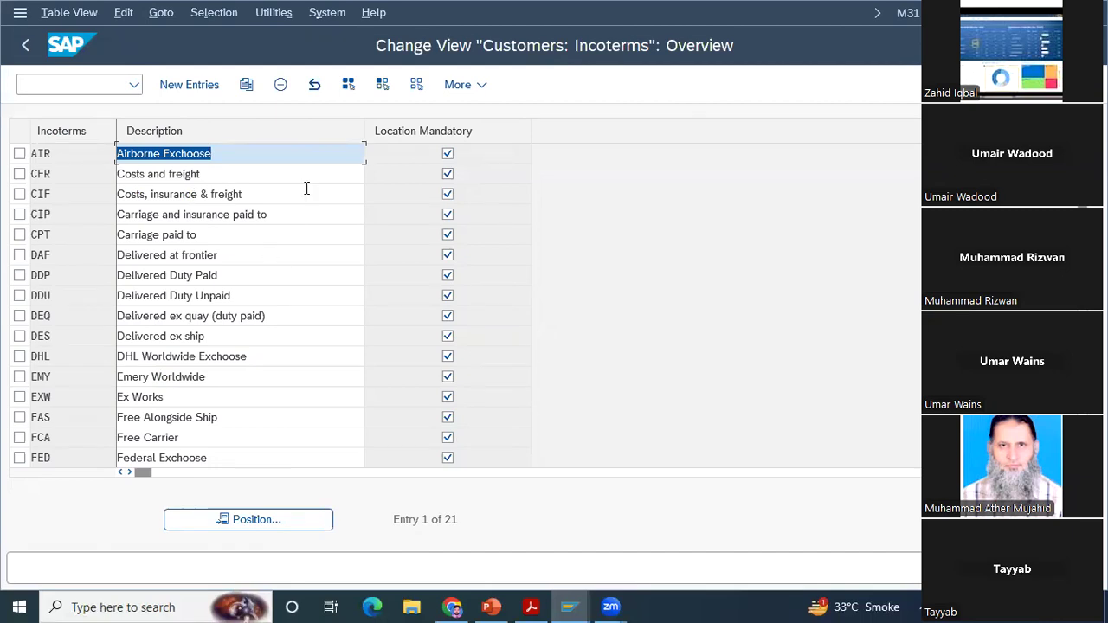
pyautogui.click(26, 47)
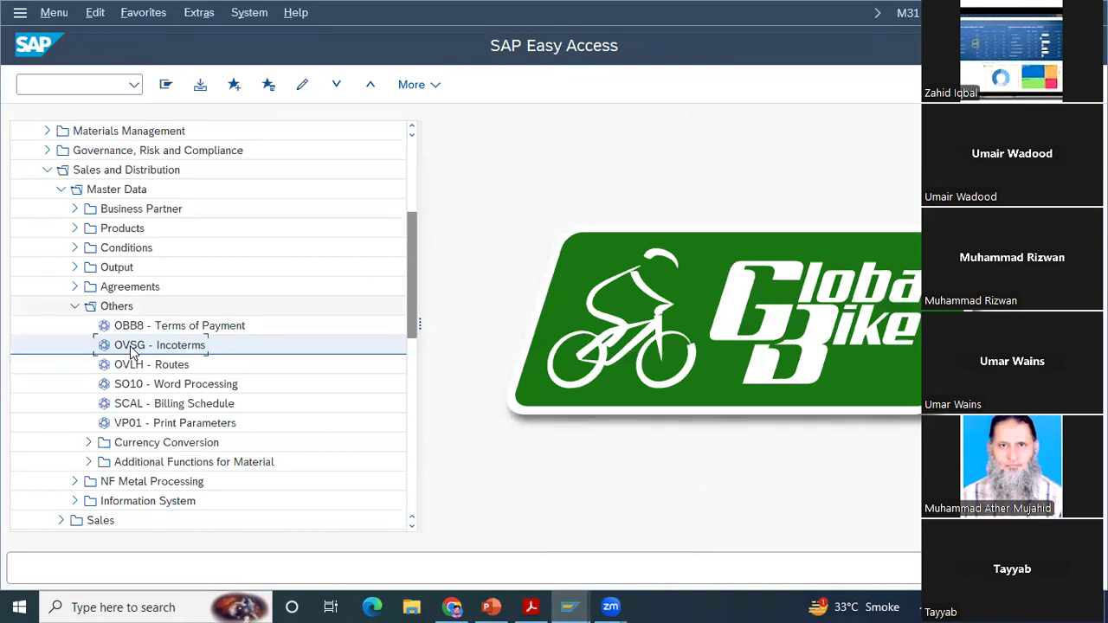
pyautogui.doubleClick(132, 345)
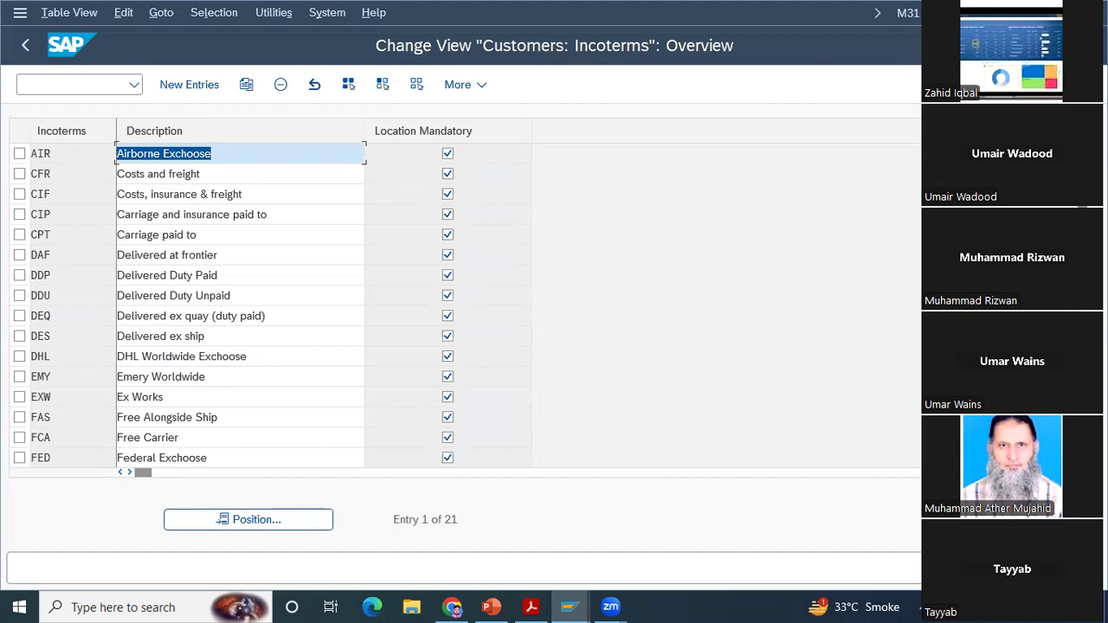
pyautogui.scroll(-5, 697, 246)
pyautogui.press('F3')
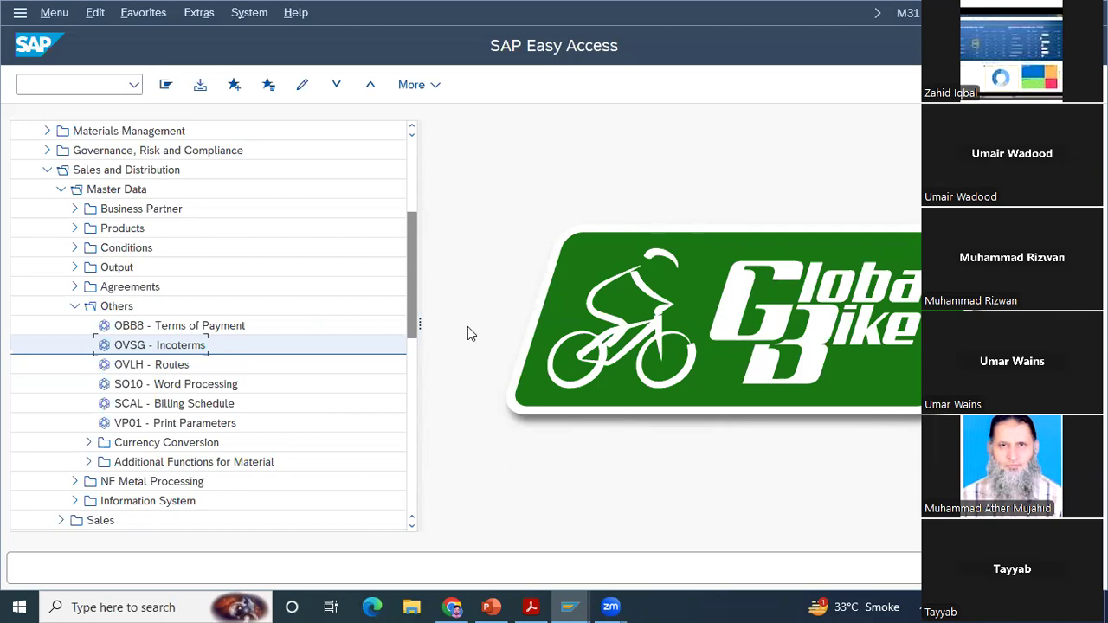
# Step: Collapse the Others, Master Data and Sales and Distribution folders in the SAP Easy Access tree
pyautogui.click(75, 305)
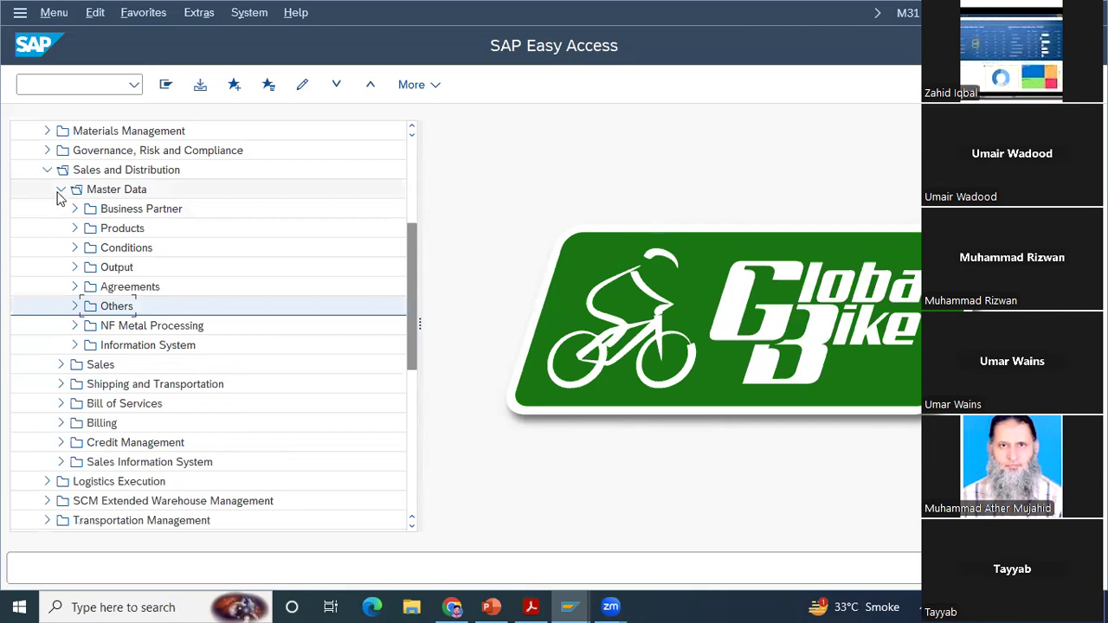
pyautogui.click(59, 191)
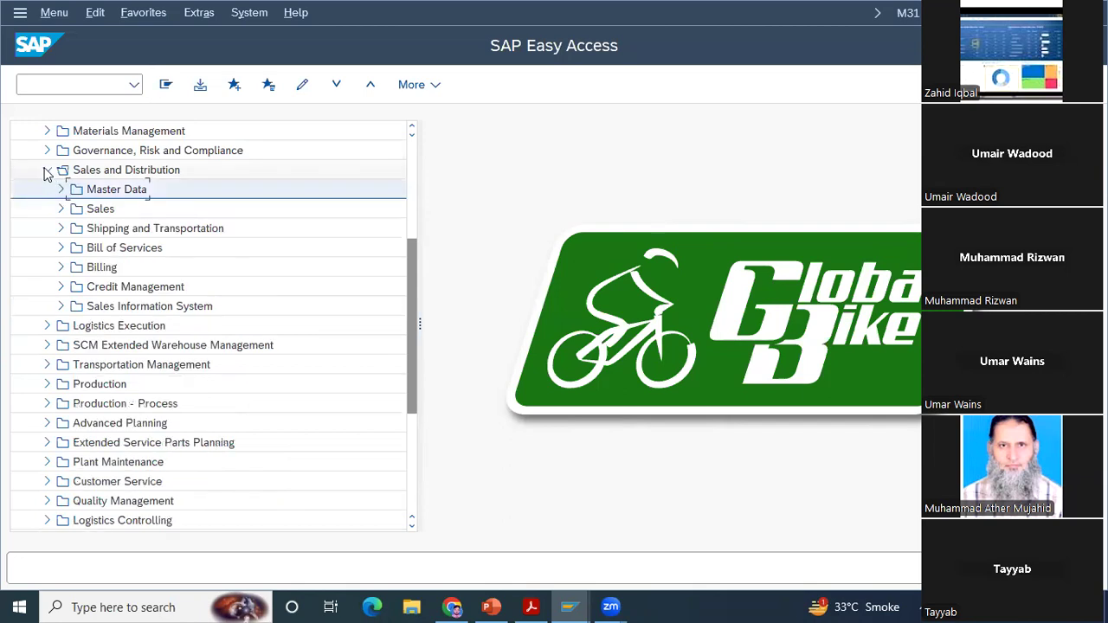
pyautogui.click(47, 170)
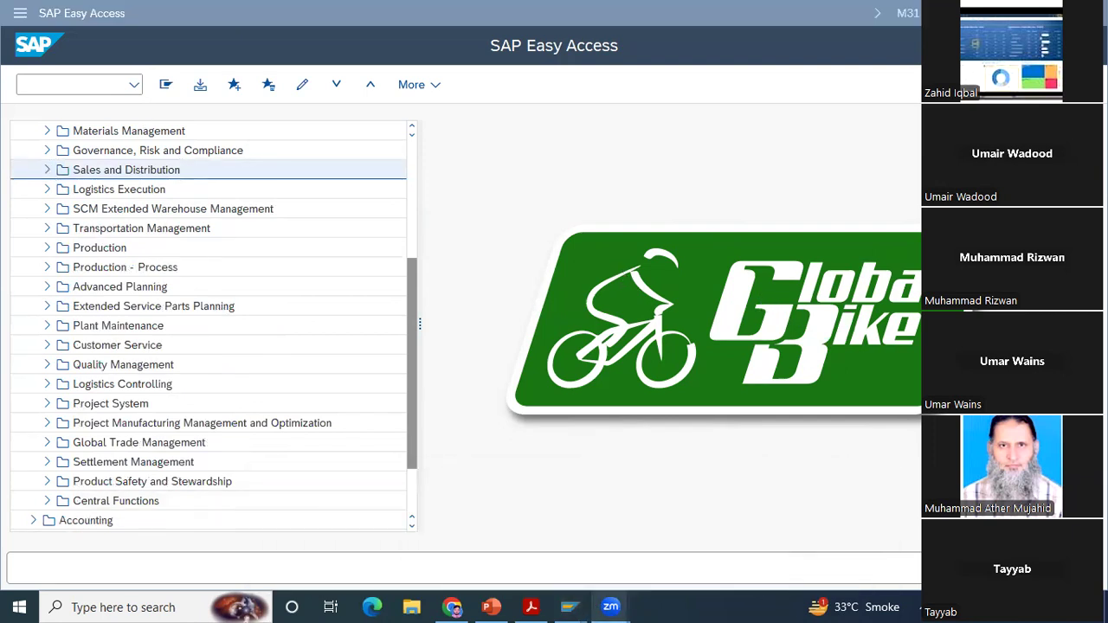
# Step: Start transaction VA05N and accept the redirection to VA05, List of Sales Orders
pyautogui.click(70, 84)
pyautogui.write('va05n')
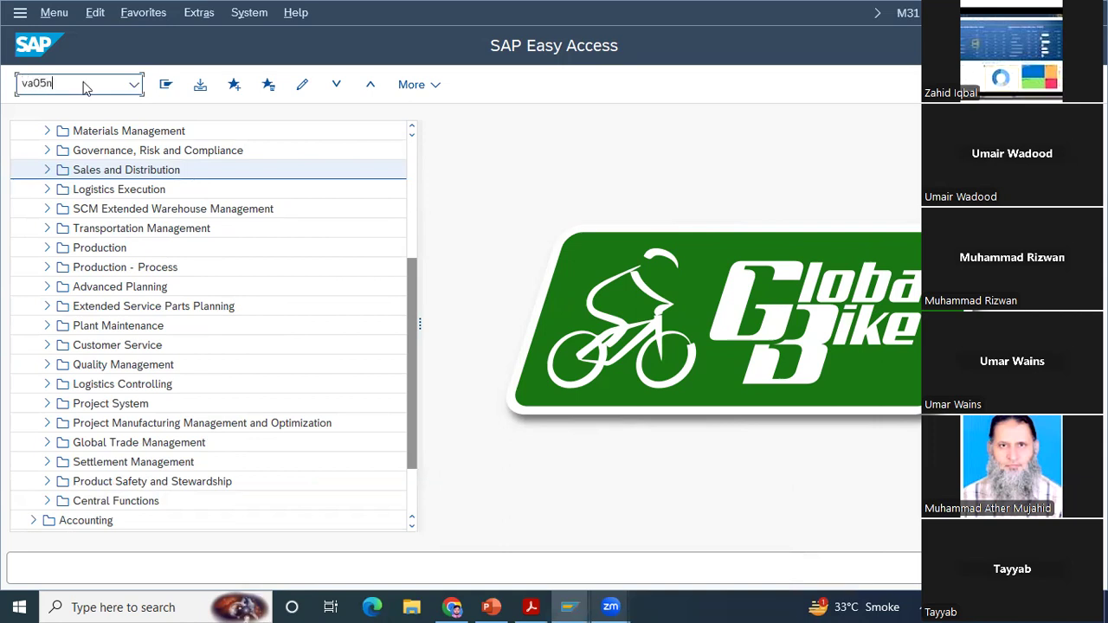
pyautogui.press('Return')
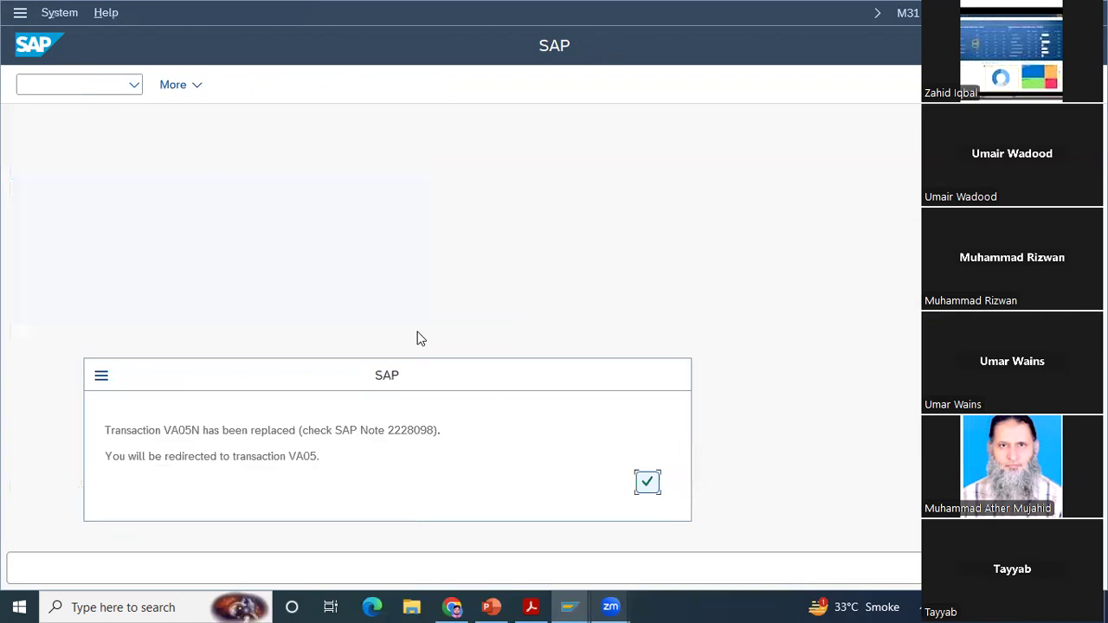
pyautogui.click(652, 490)
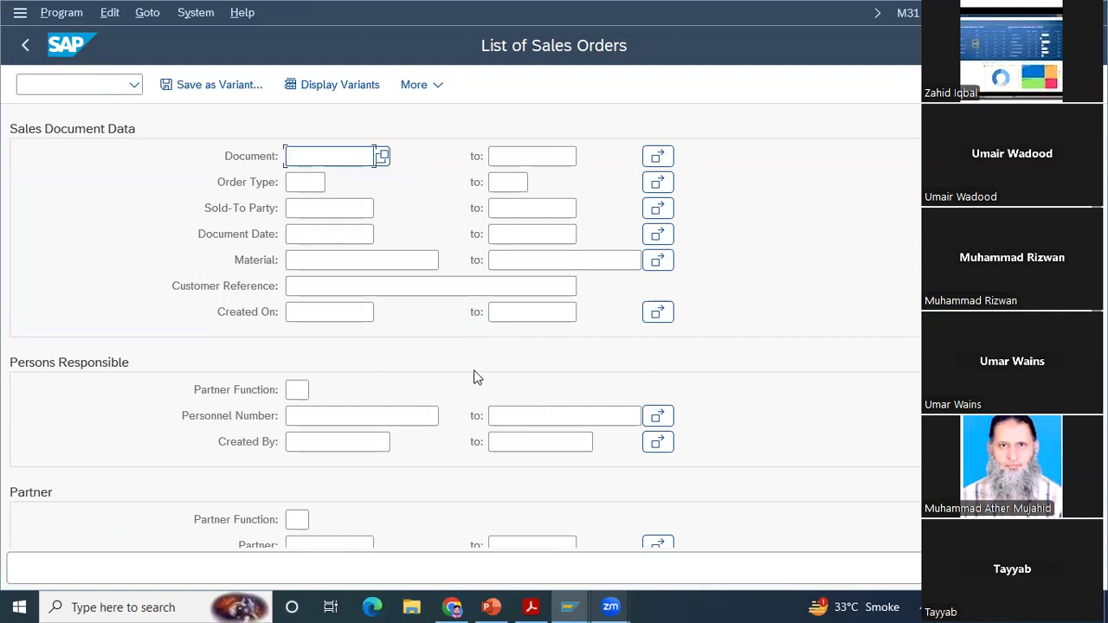
# Step: Search sold-to parties by name *Bike*, choose the last The Bike Zone entry in Orlando, list its sales orders, and return to SAP Easy Access
pyautogui.click(307, 210)
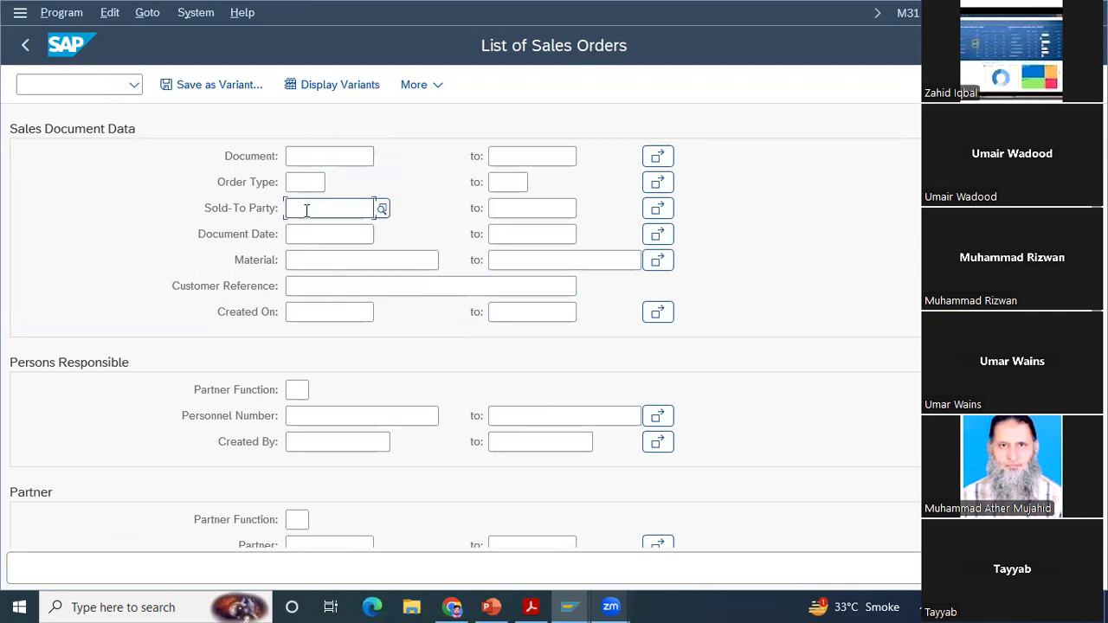
pyautogui.click(385, 213)
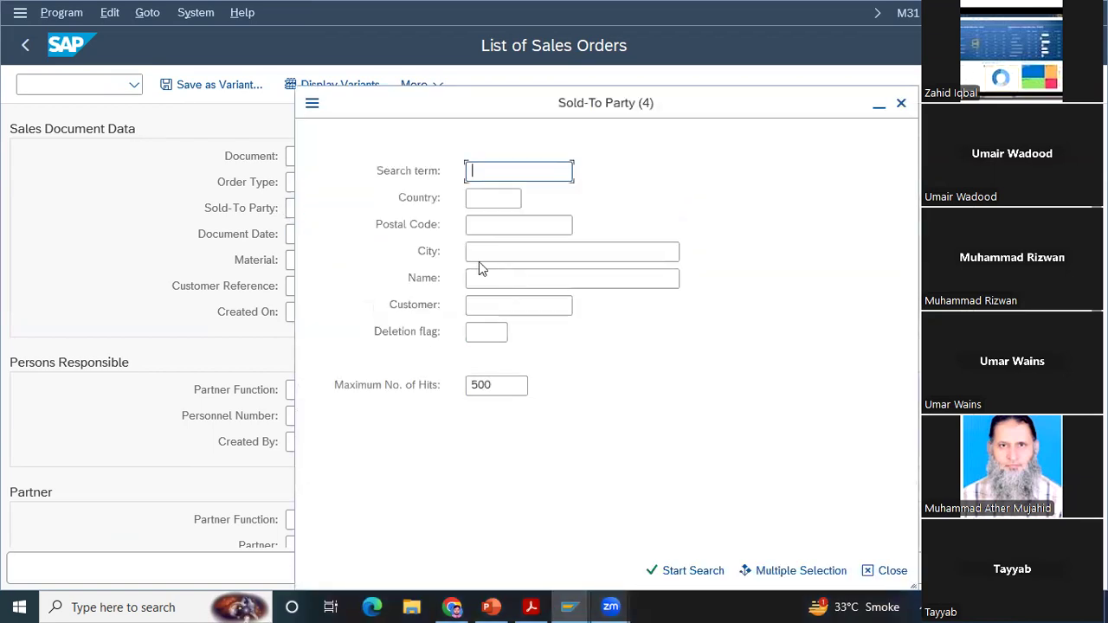
pyautogui.click(485, 279)
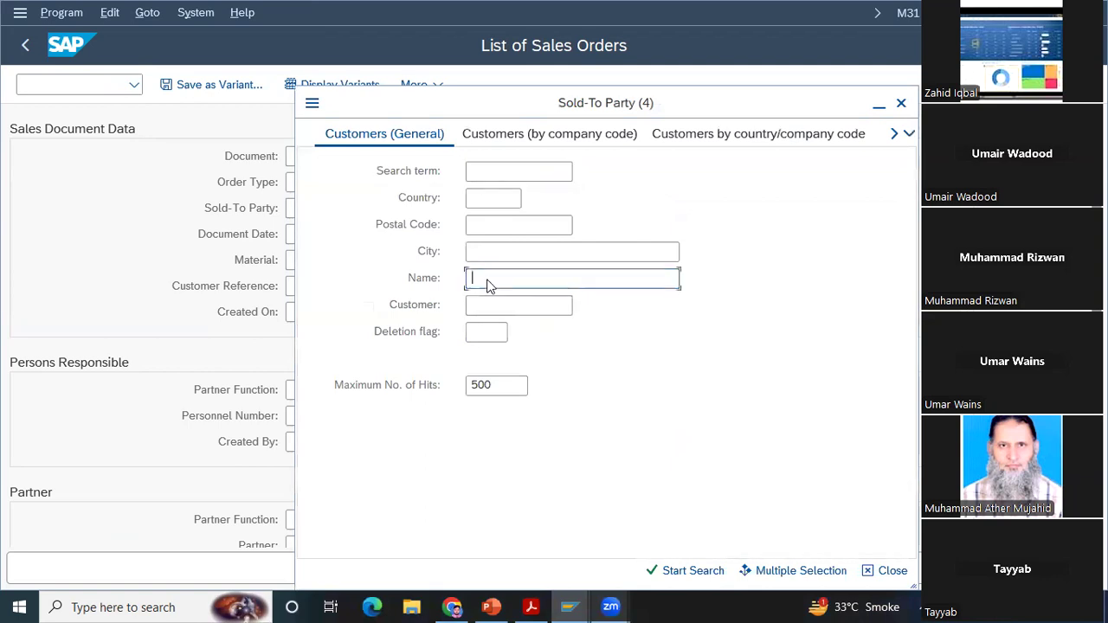
pyautogui.write('**')
pyautogui.press('Left')
pyautogui.write('Bike')
pyautogui.press('Return')
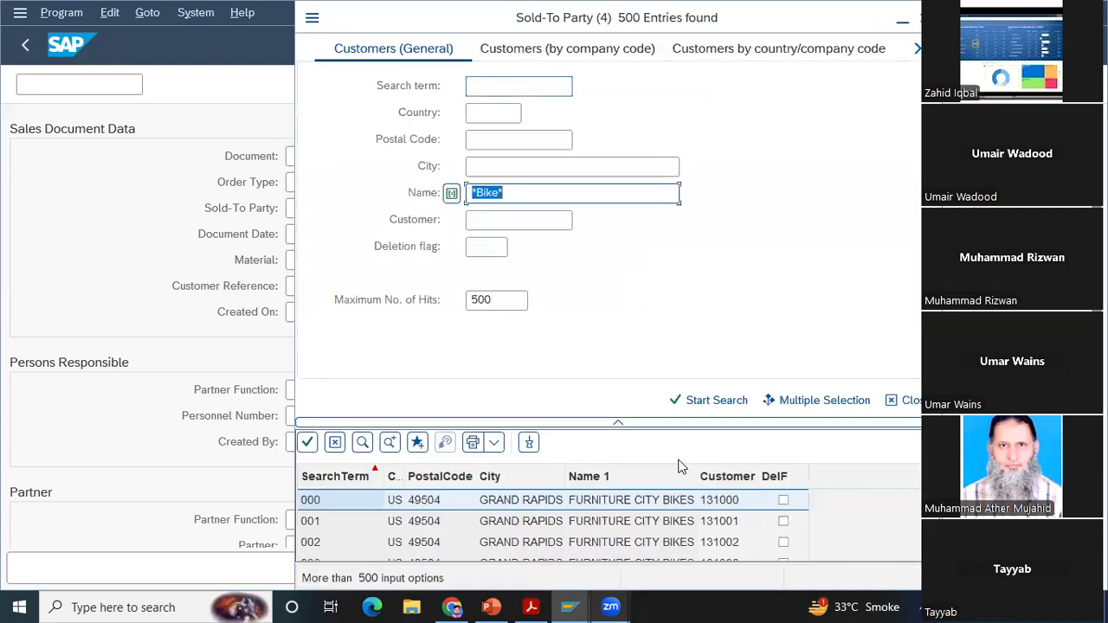
pyautogui.press('Return')
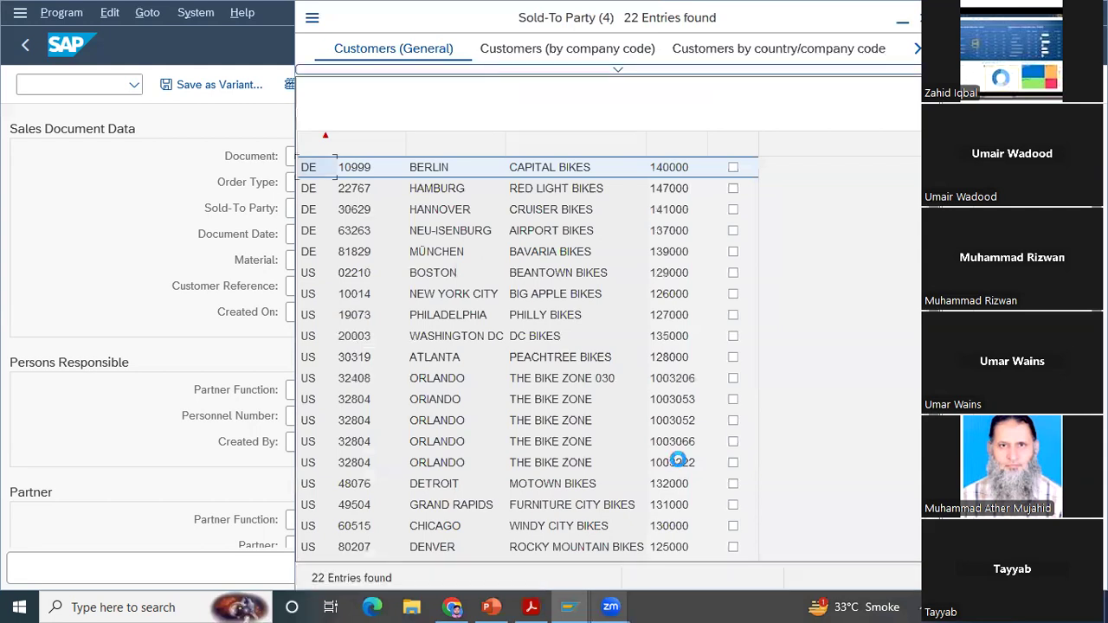
pyautogui.doubleClick(681, 465)
pyautogui.hotkey('ctrl', 'c')
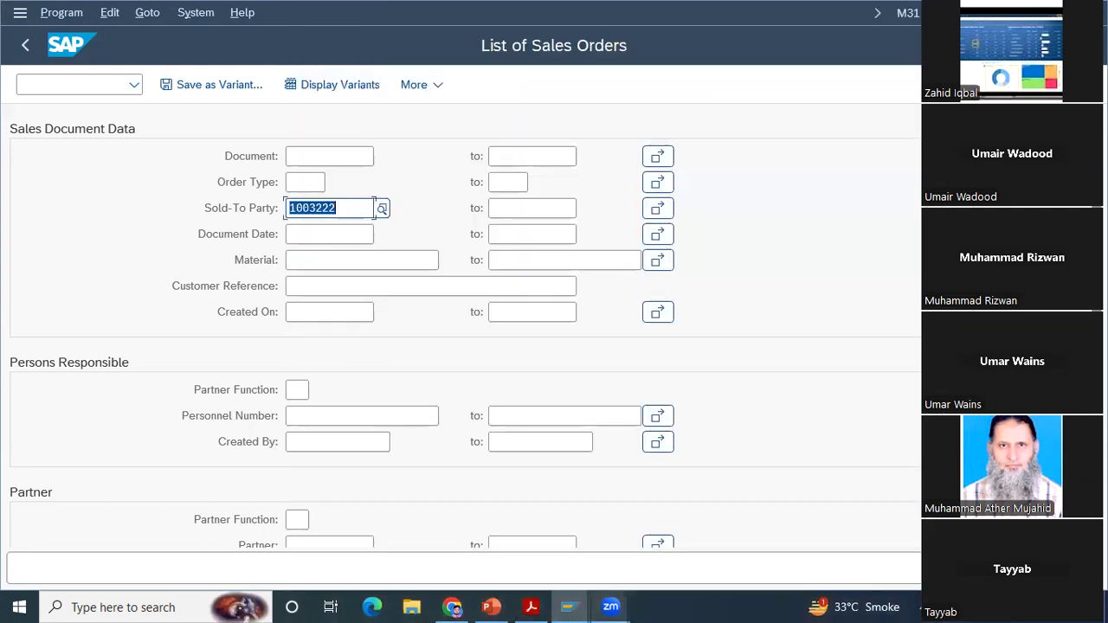
pyautogui.press('F8')
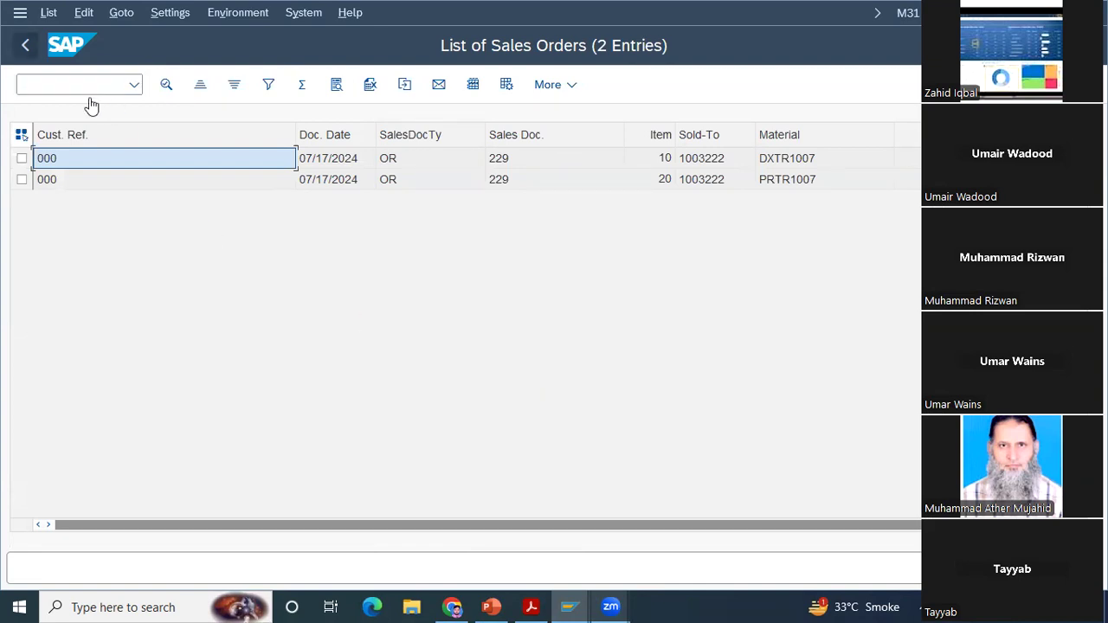
pyautogui.click(26, 46)
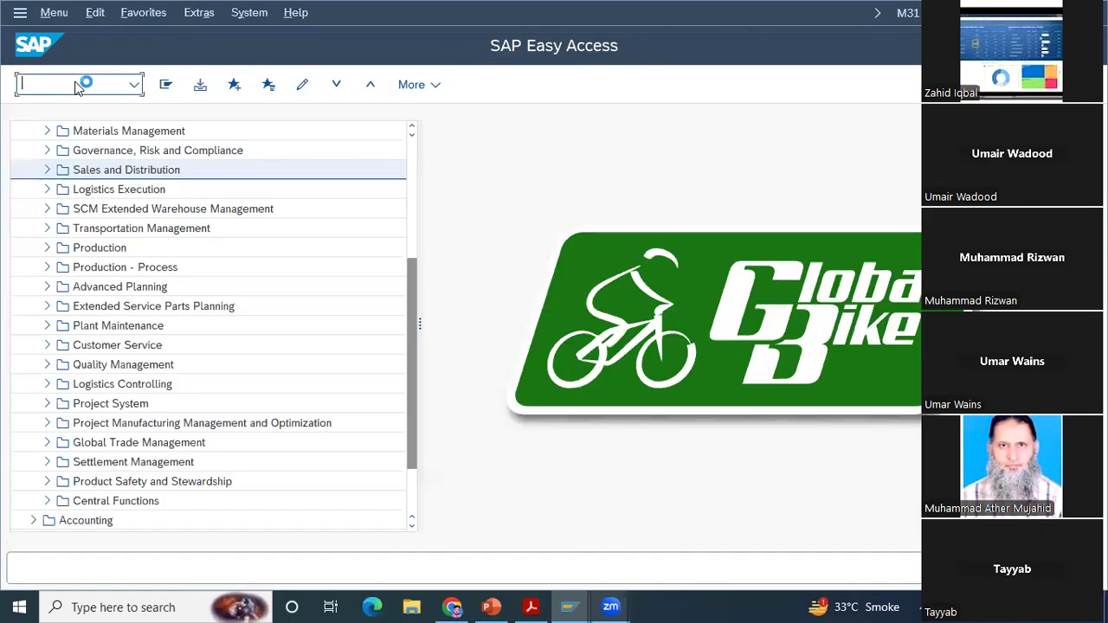
# Step: Open the List of Billing Documents transaction, list all billing documents for the same customer as payer, and return to SAP Easy Access
pyautogui.write('va05')
pyautogui.press('Return')
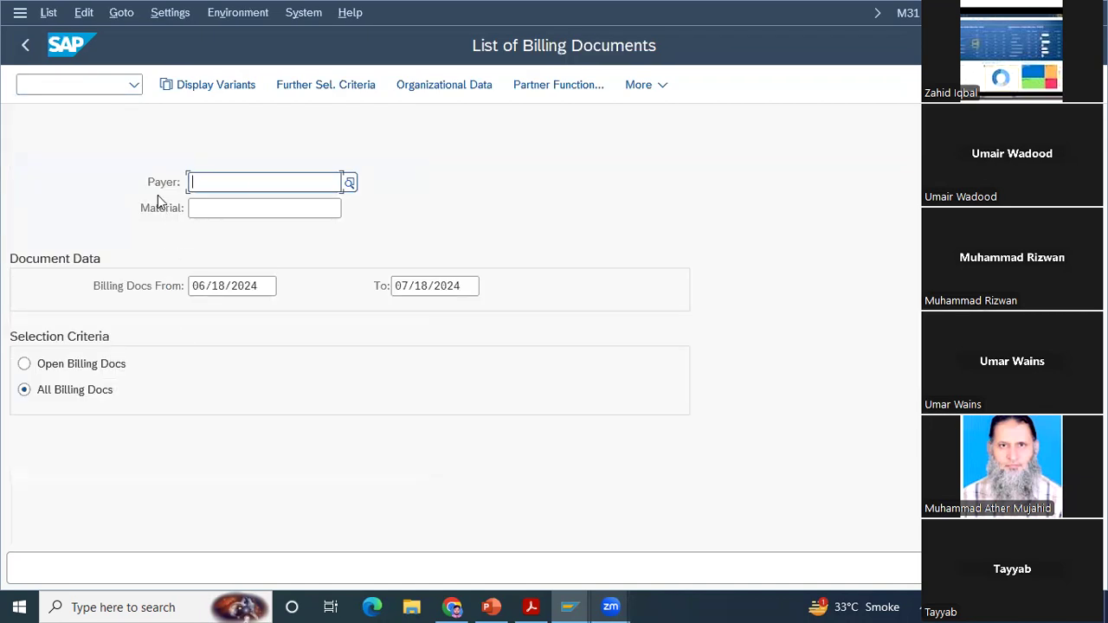
pyautogui.hotkey('ctrl', 'v')
pyautogui.press('Return')
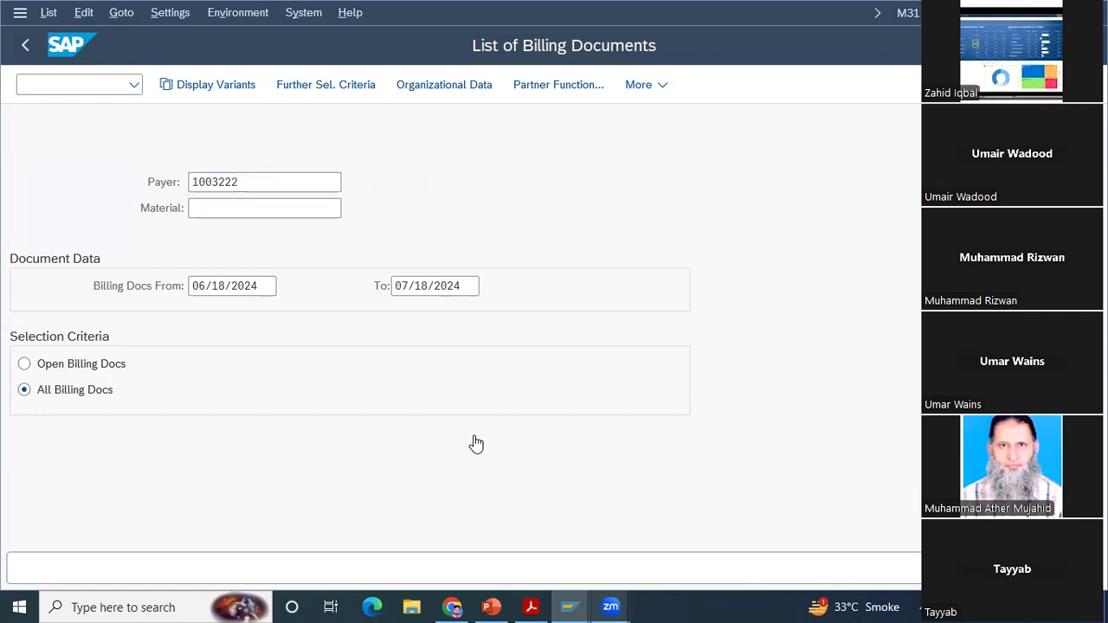
pyautogui.click(475, 437)
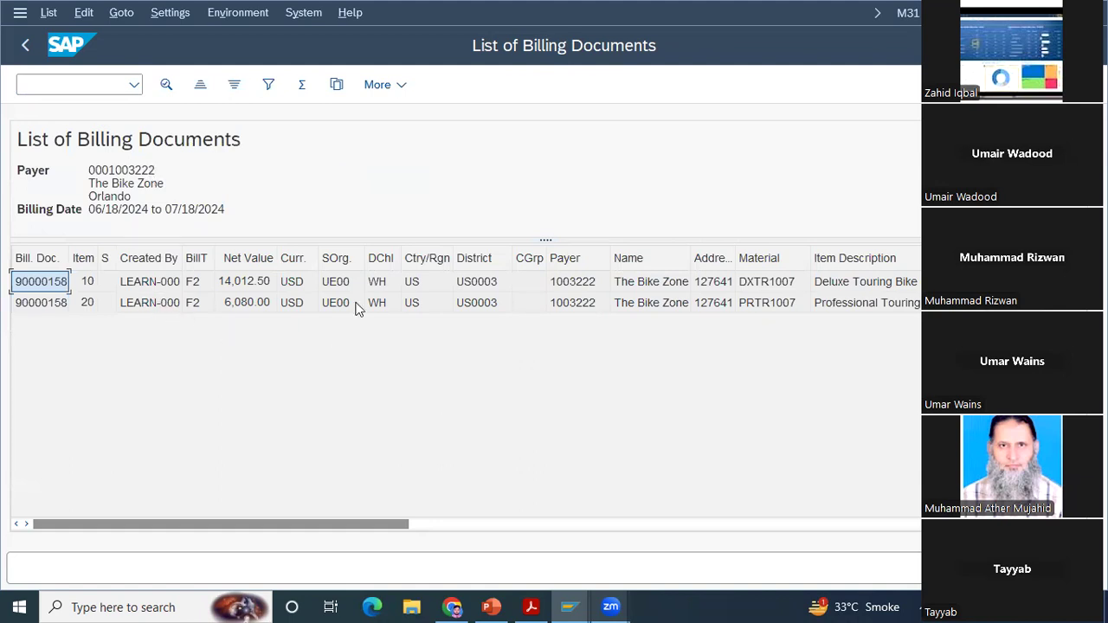
pyautogui.click(24, 48)
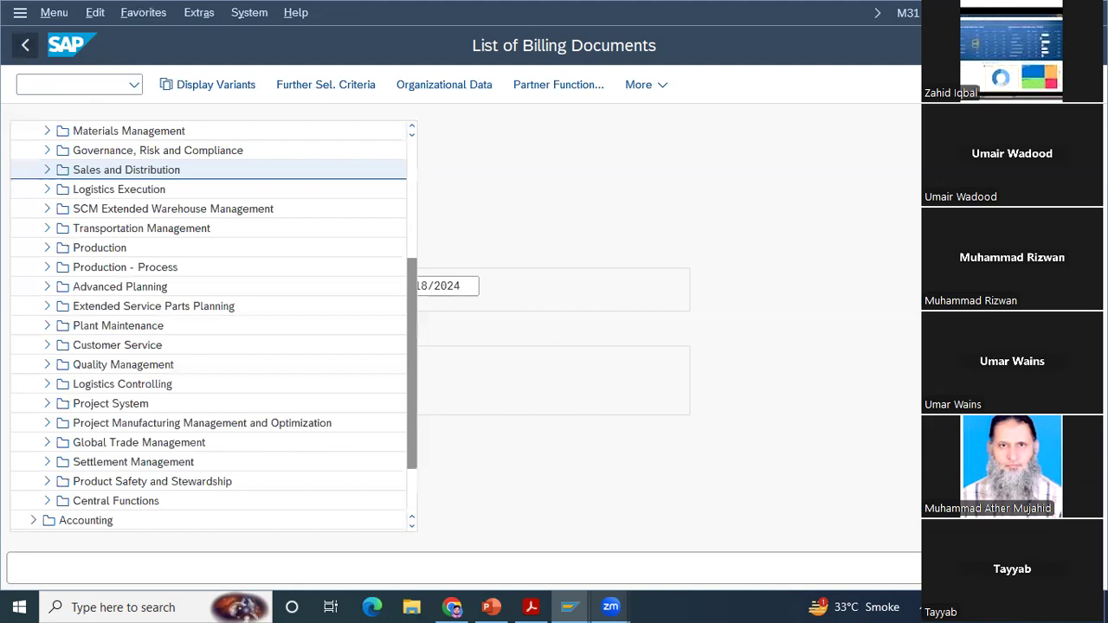
# Step: Open transaction VA05, List of Sales Orders, and set Customer Reference to 000 and Created By to LEARN-000
pyautogui.click(82, 87)
pyautogui.write('va05')
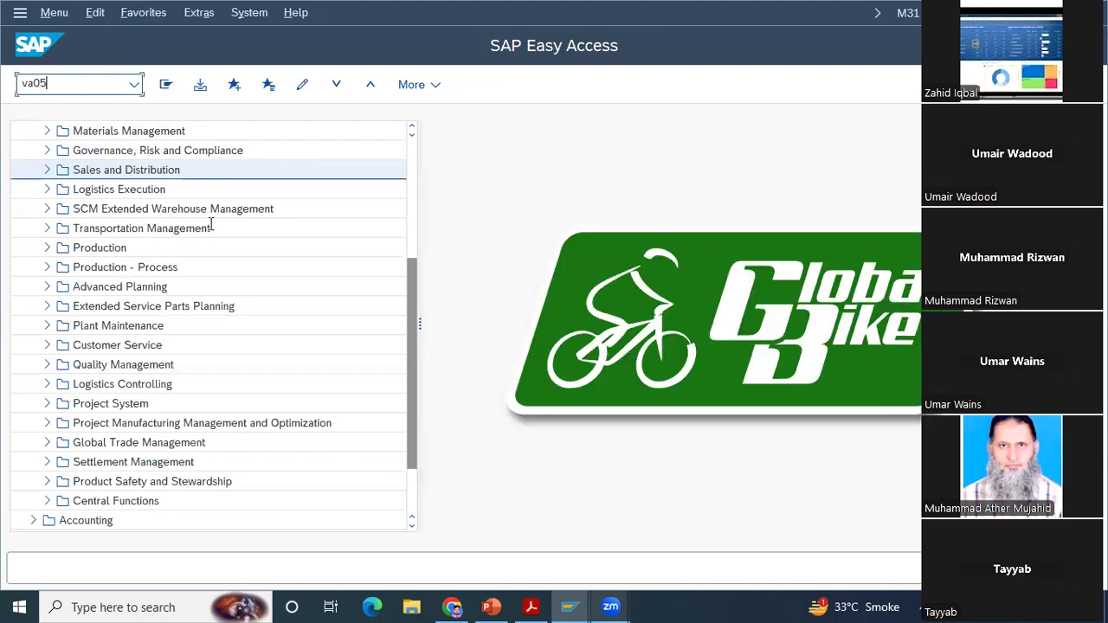
pyautogui.press('Return')
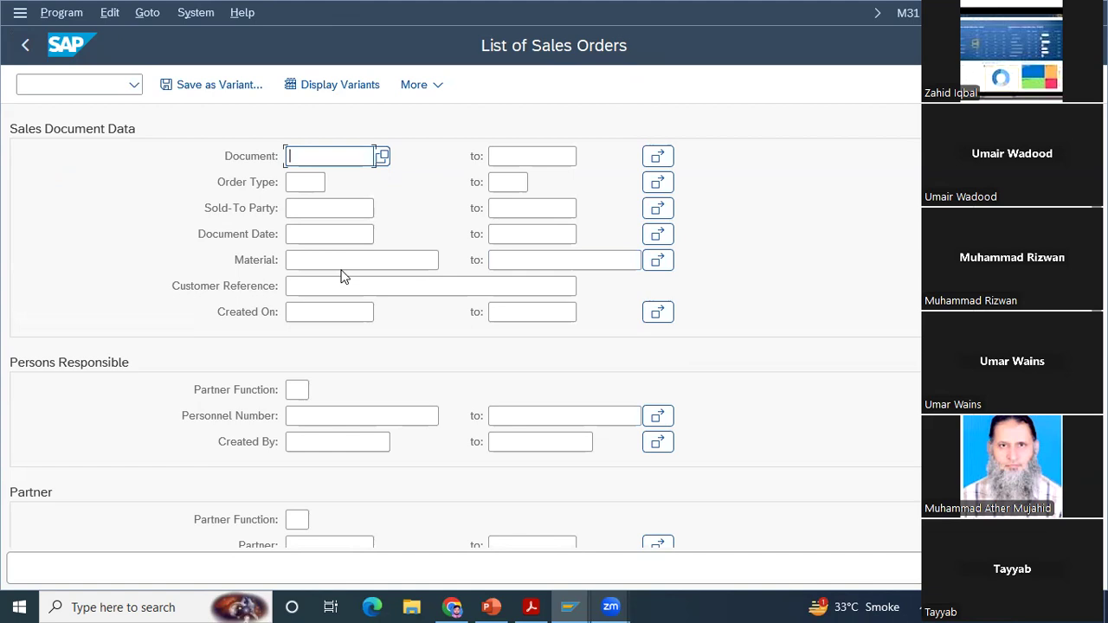
pyautogui.click(325, 229)
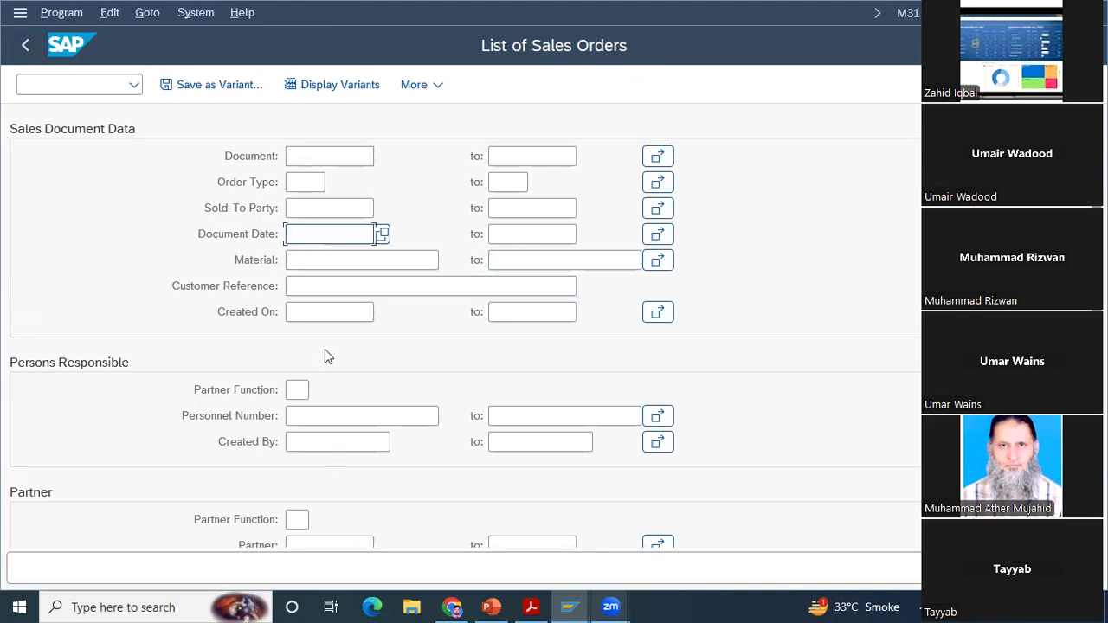
pyautogui.click(304, 291)
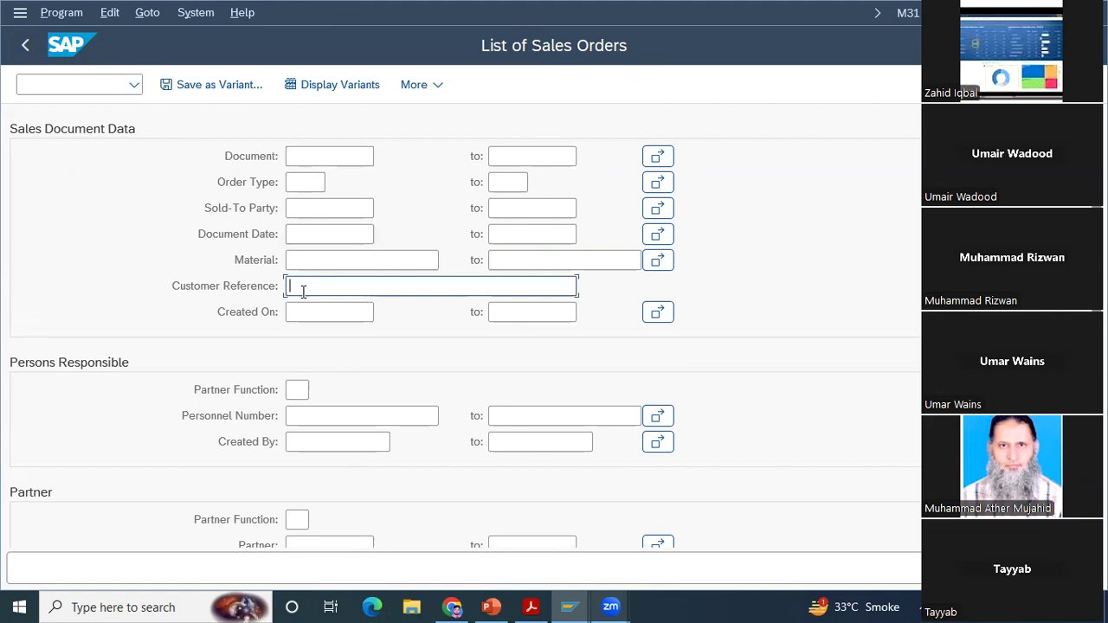
pyautogui.write('000')
pyautogui.click(327, 445)
pyautogui.write('L')
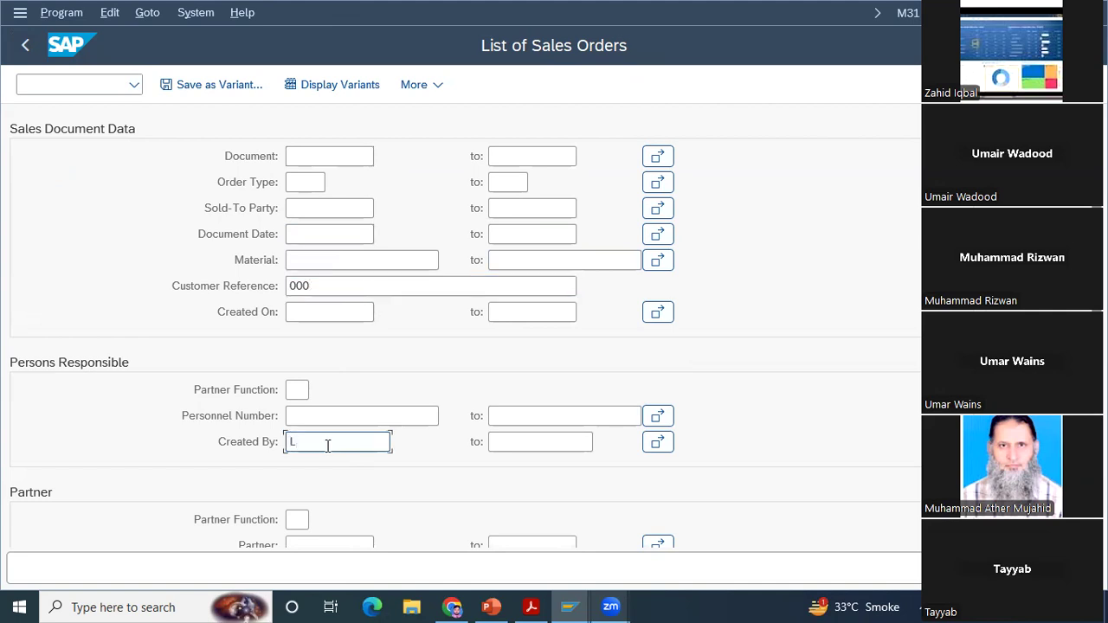
pyautogui.write('EARN-000')
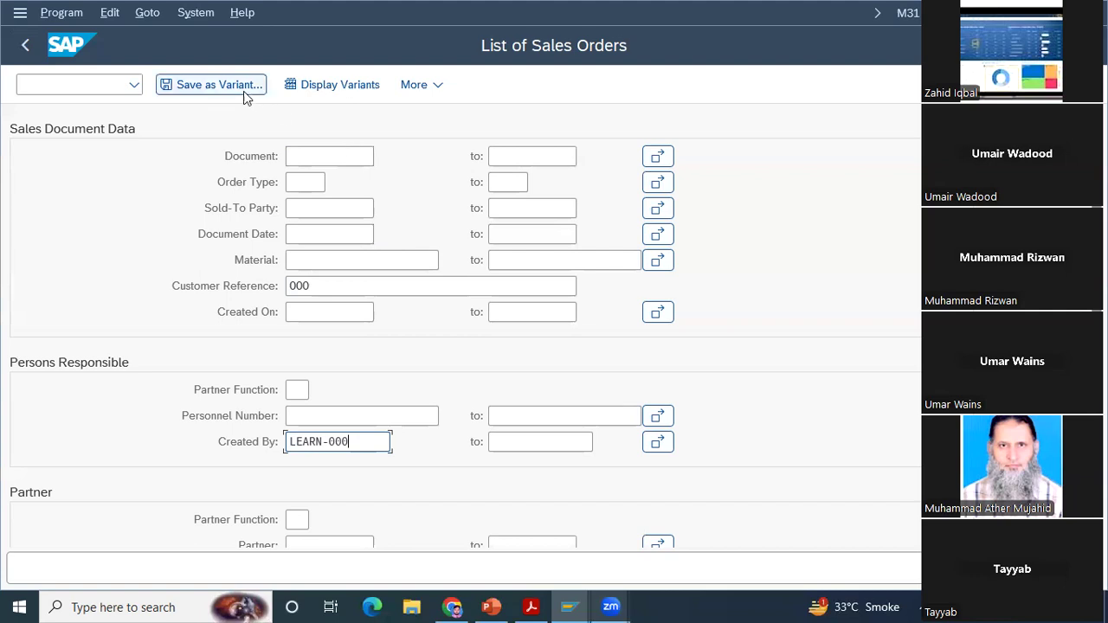
# Step: Save the selection criteria as variant DEF_VAR with the description Default Variant
pyautogui.click(219, 87)
pyautogui.write('DEF_VAR')
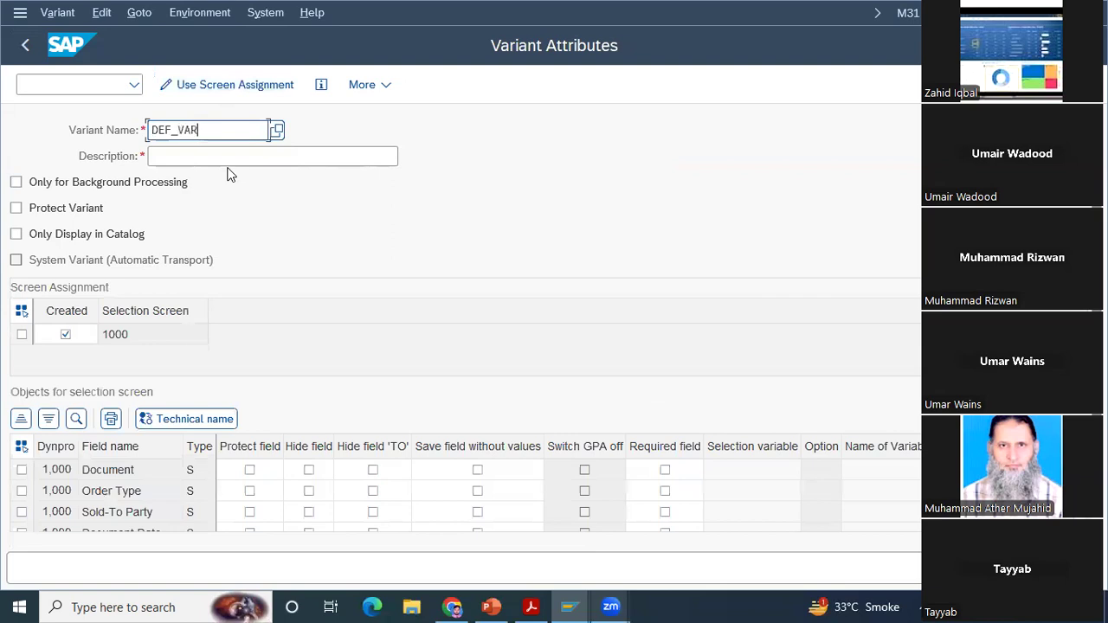
pyautogui.press('Tab')
pyautogui.write('Default Variant')
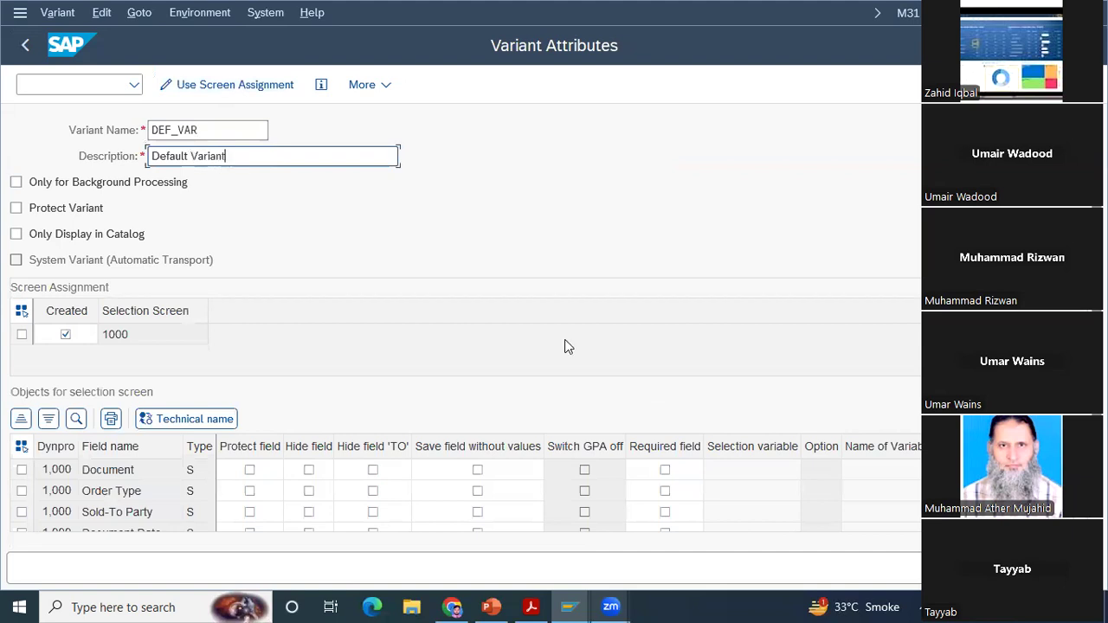
pyautogui.click(1030, 569)
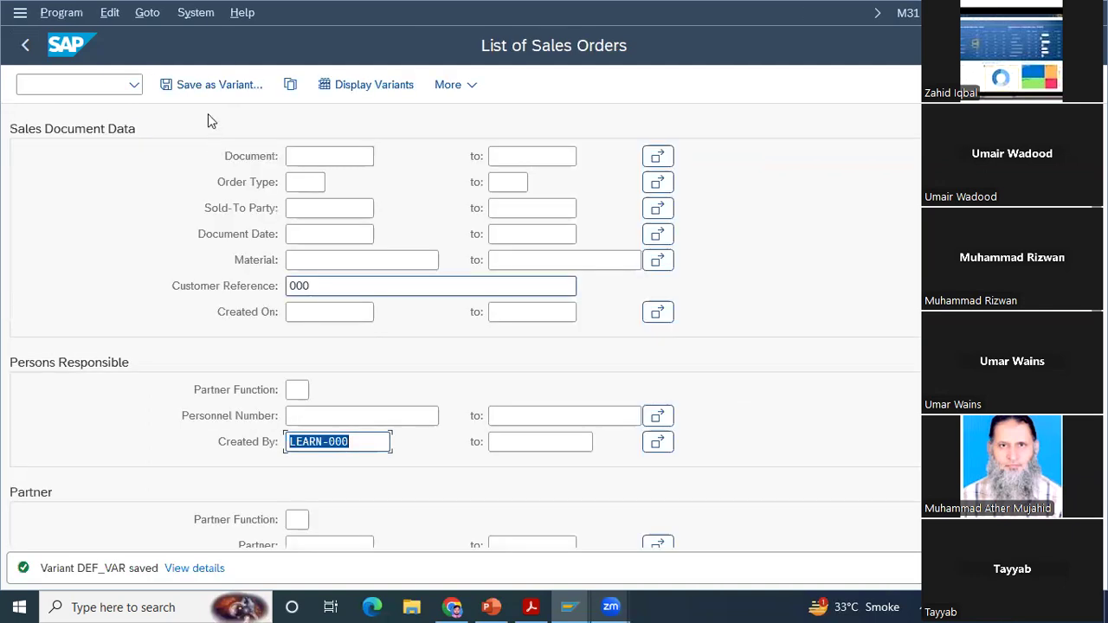
# Step: View the available display layouts for the sales order list and close the selection without choosing one
pyautogui.click(366, 94)
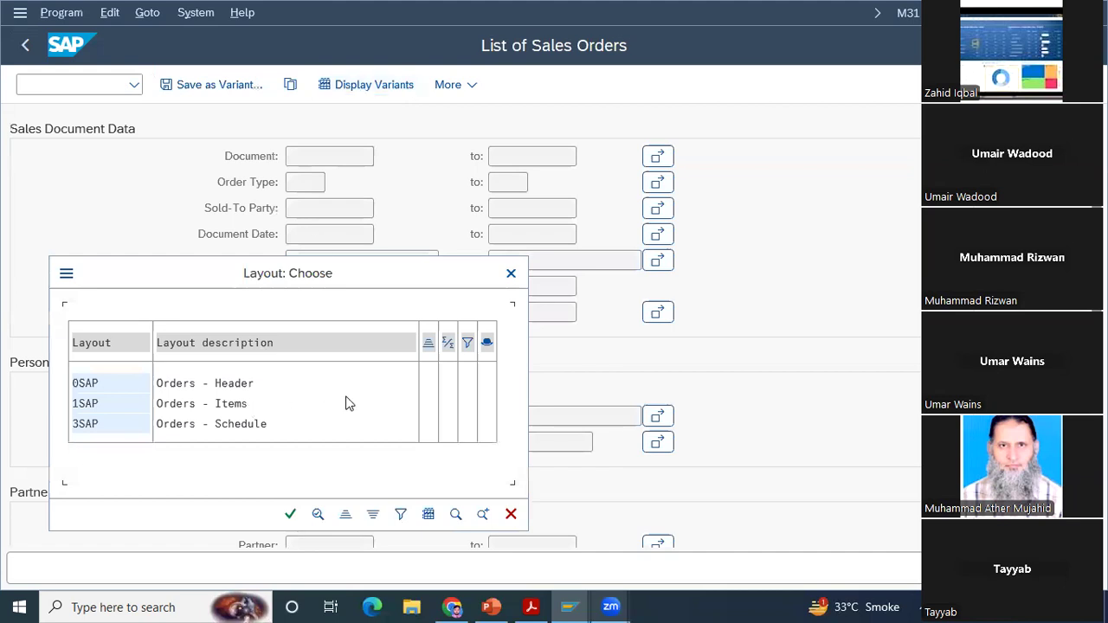
pyautogui.click(511, 273)
pyautogui.click(329, 158)
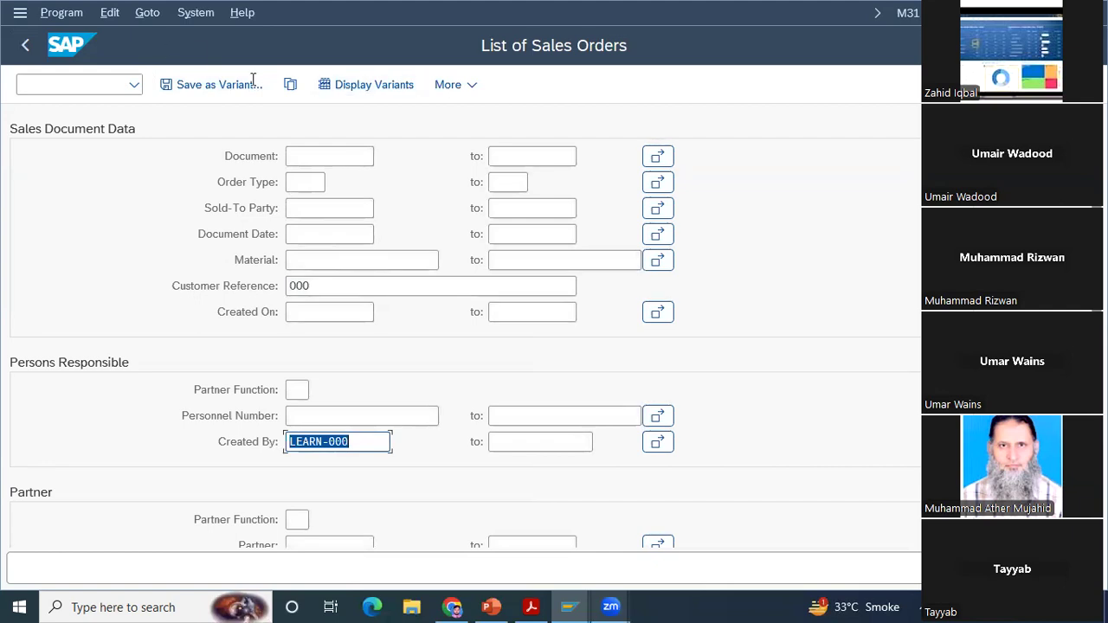
# Step: Leave and restart transaction VA05, and load the saved variant DEF_VAR into the selection screen
pyautogui.press('F3')
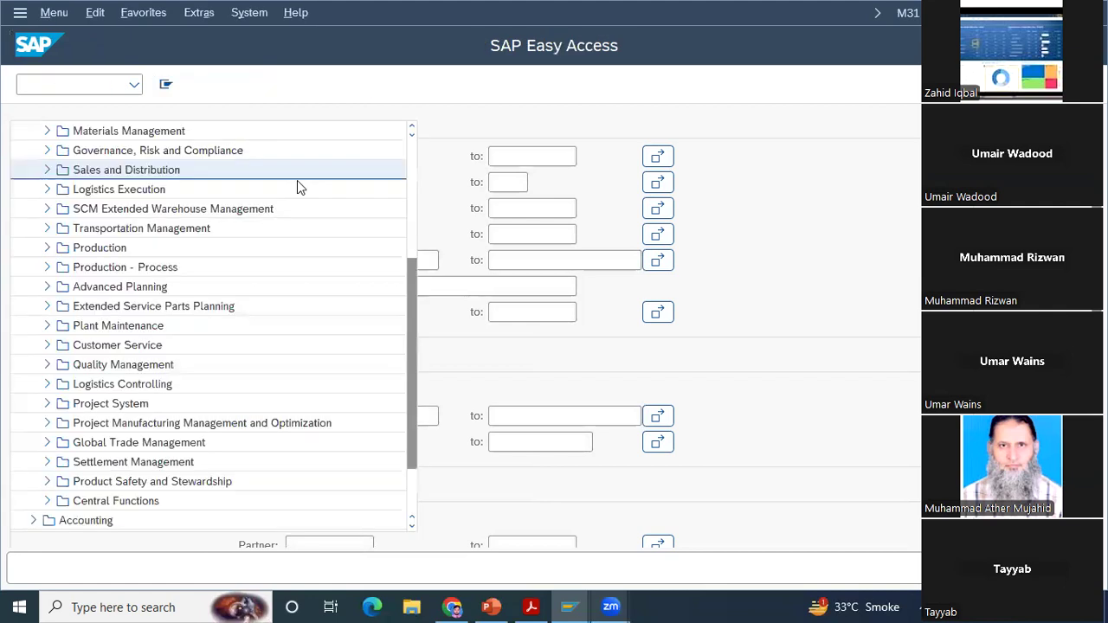
pyautogui.write('va05')
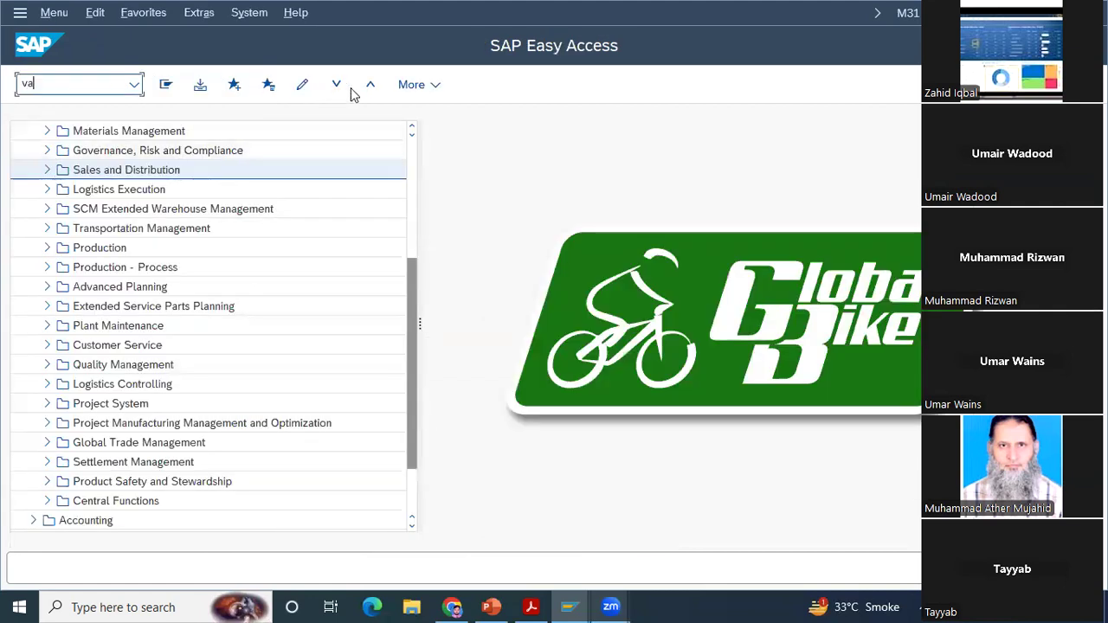
pyautogui.press('Return')
pyautogui.click(351, 87)
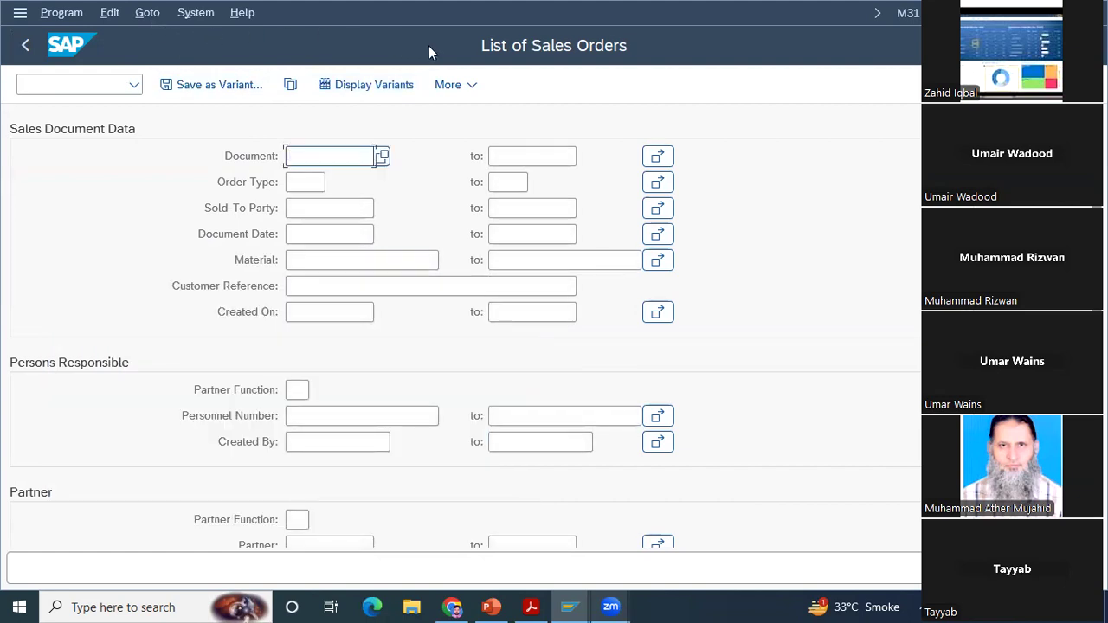
pyautogui.hotkey('alt', 'g')
pyautogui.press('Down')
pyautogui.press('Right')
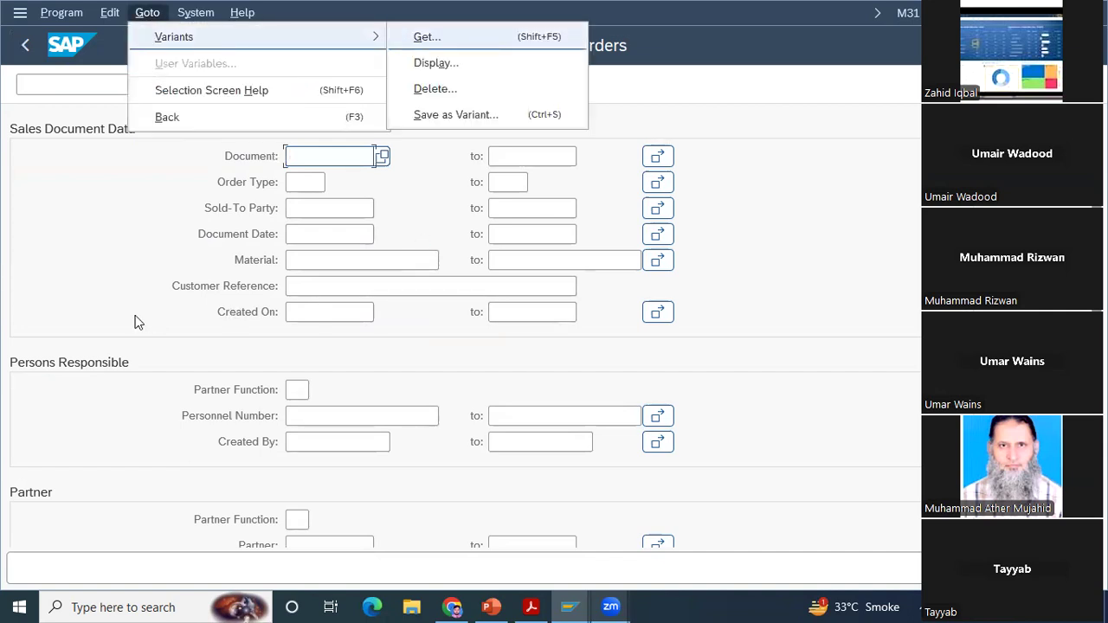
pyautogui.press('Return')
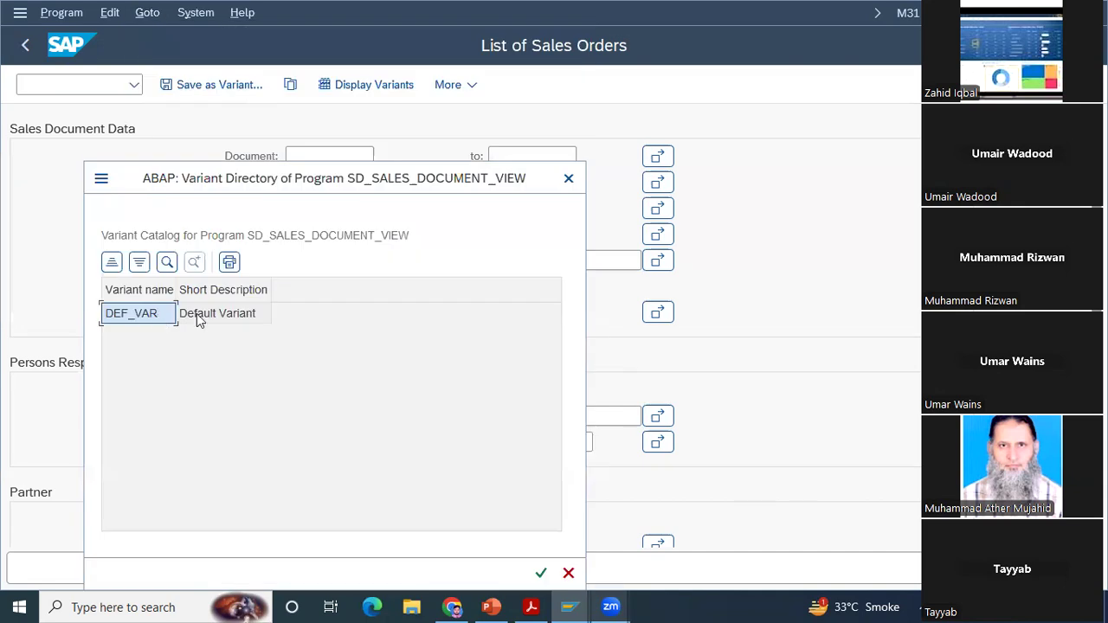
pyautogui.doubleClick(196, 313)
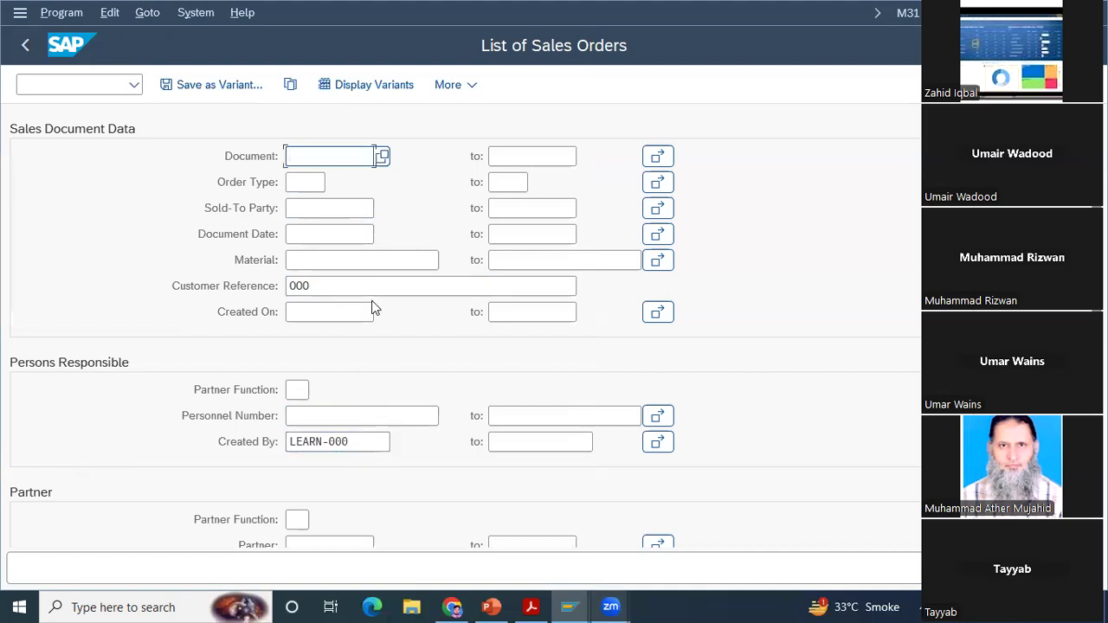
# Step: Retrieve variant DEF_VAR once more and run the sales order list with its criteria
pyautogui.click(149, 17)
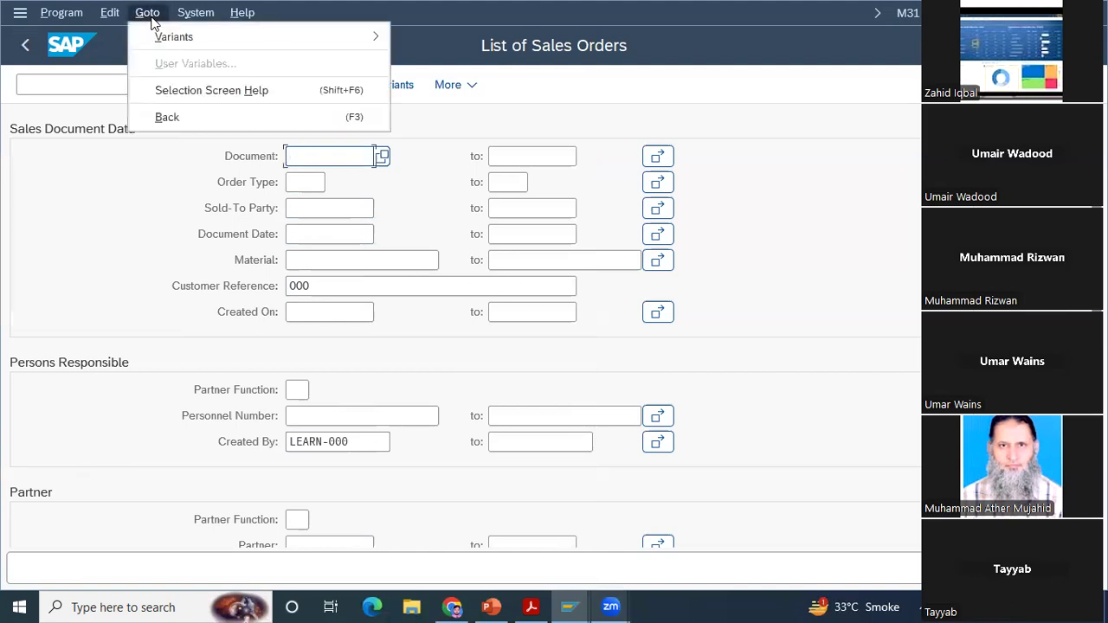
pyautogui.moveTo(359, 33)
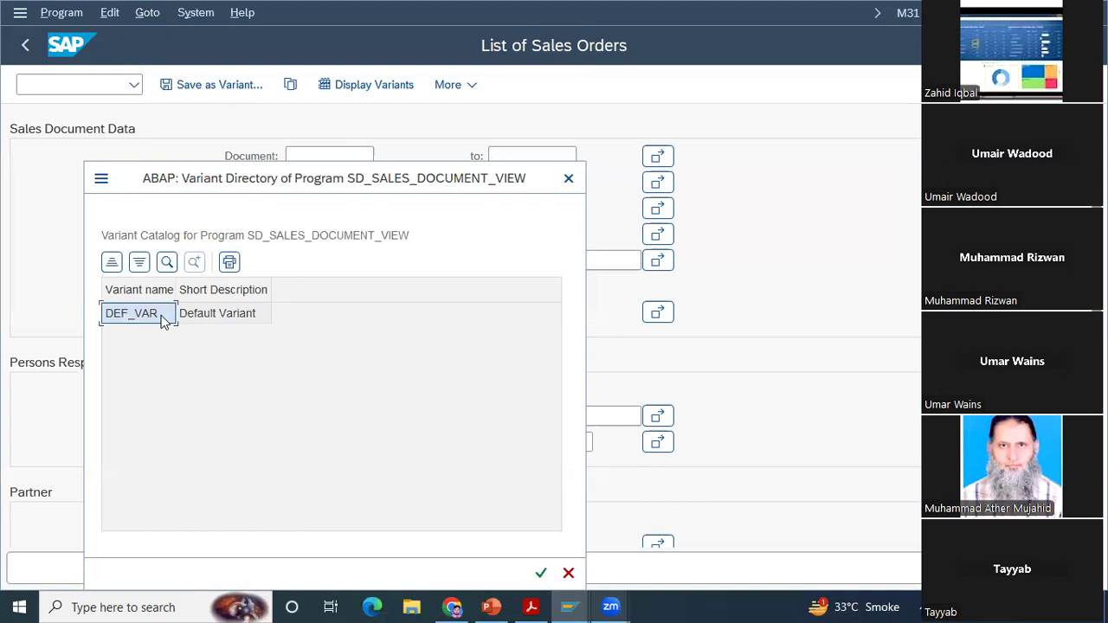
pyautogui.doubleClick(163, 317)
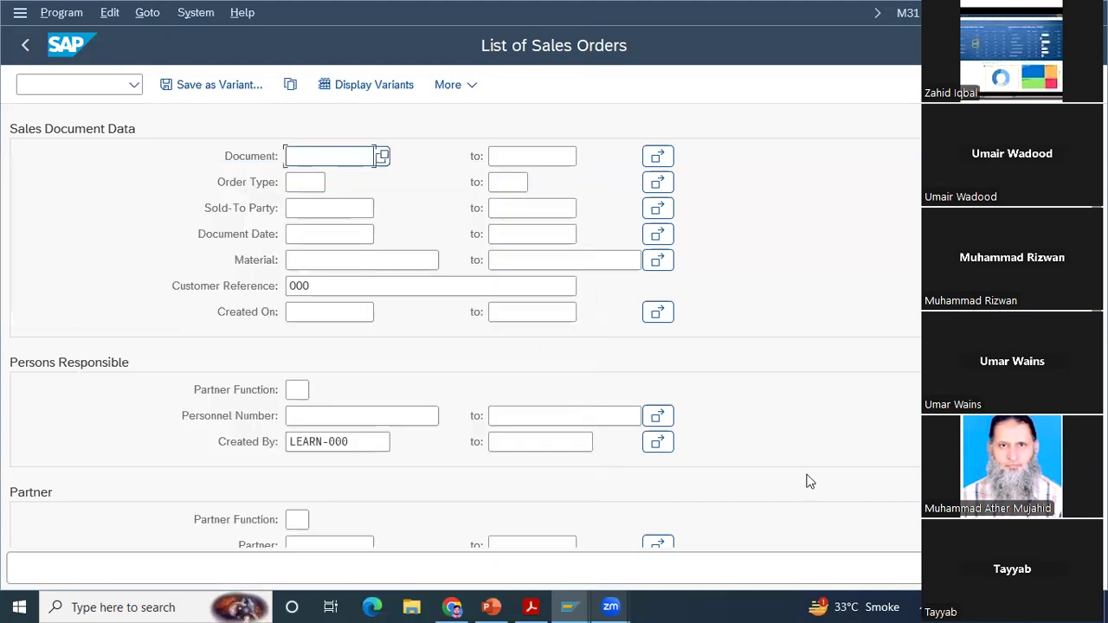
pyautogui.press('F8')
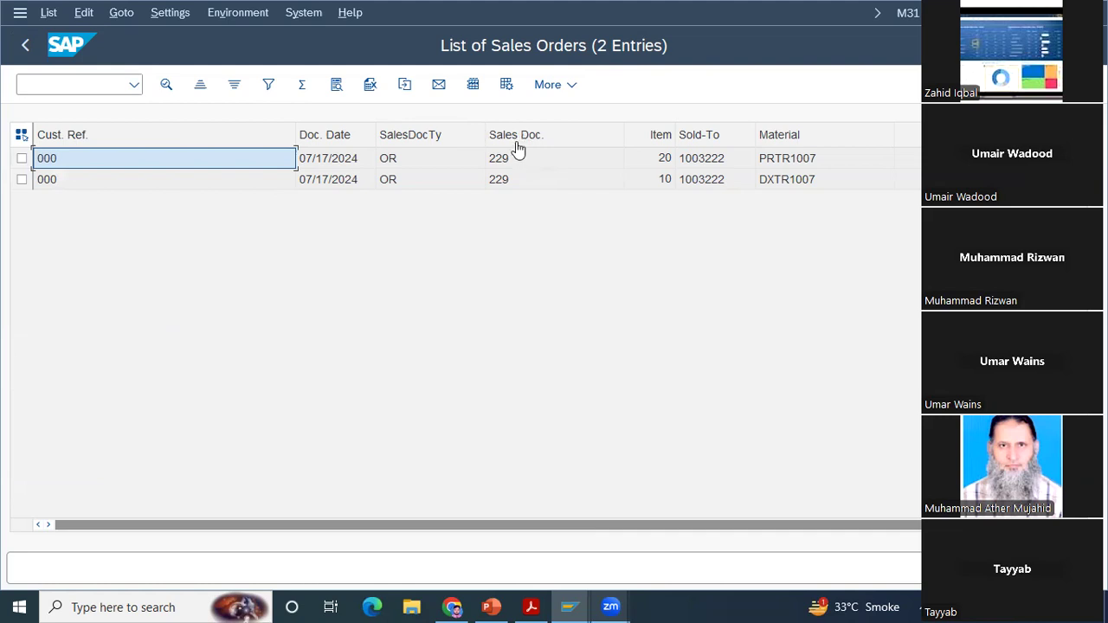
# Step: Rearrange the list columns so Sales Doc., Sold-To and Material come first, ahead of Cust. Ref
pyautogui.click(555, 136)
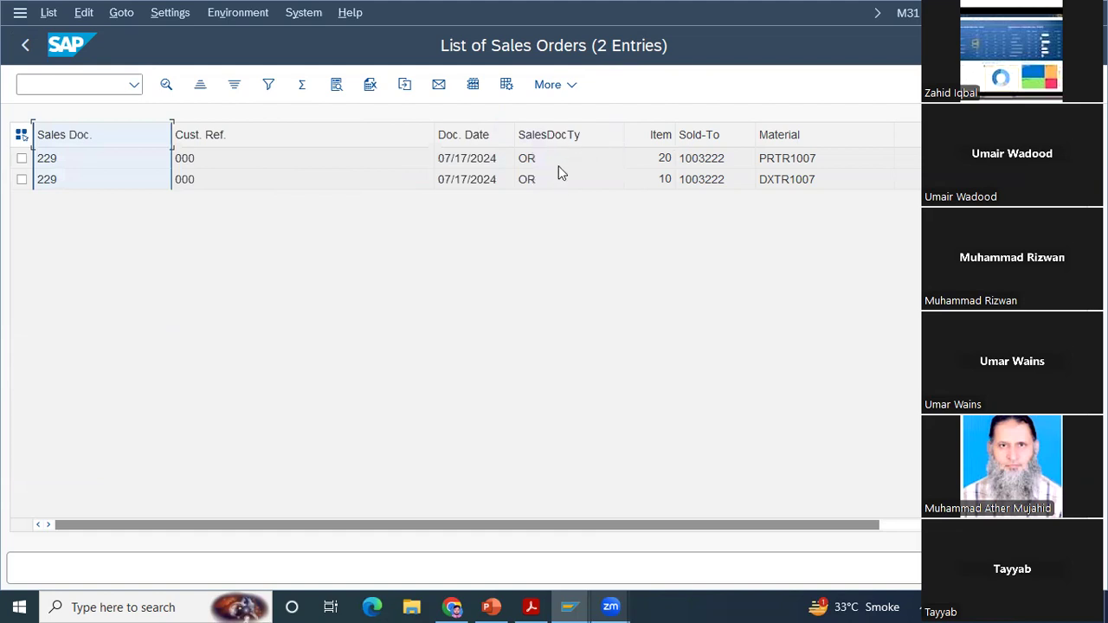
pyautogui.click(719, 136)
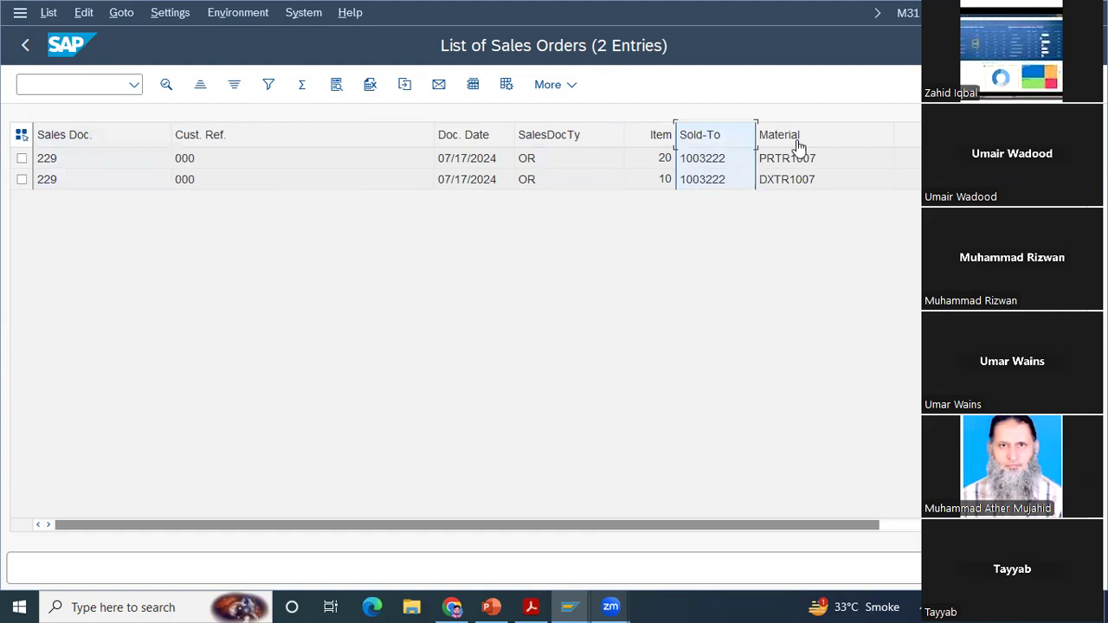
pyautogui.moveTo(799, 147); pyautogui.dragTo(522, 141)
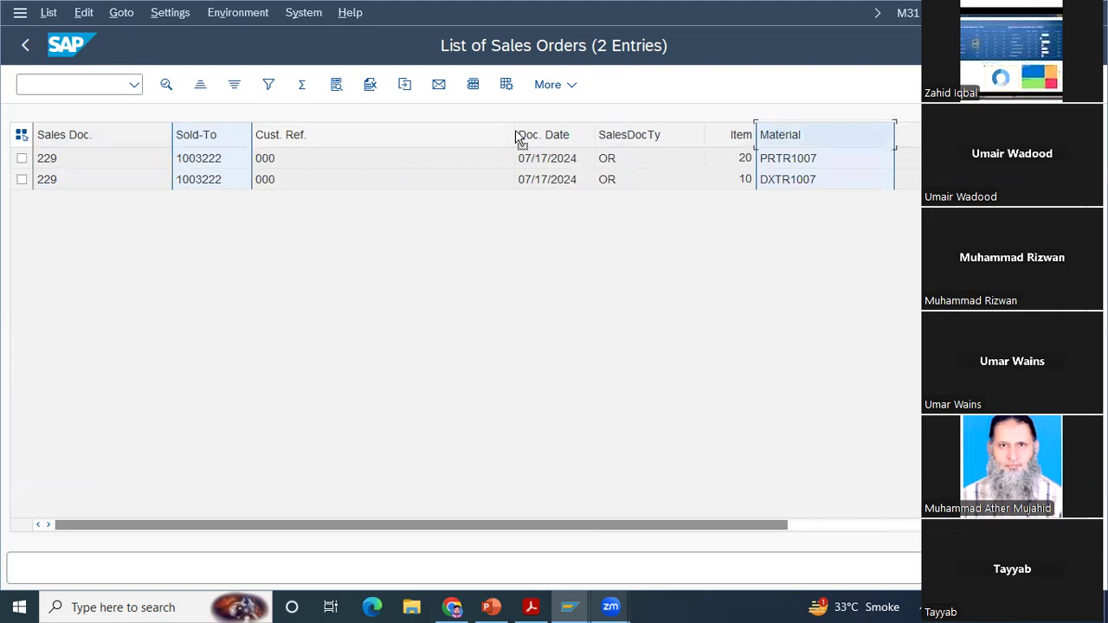
pyautogui.click(515, 136)
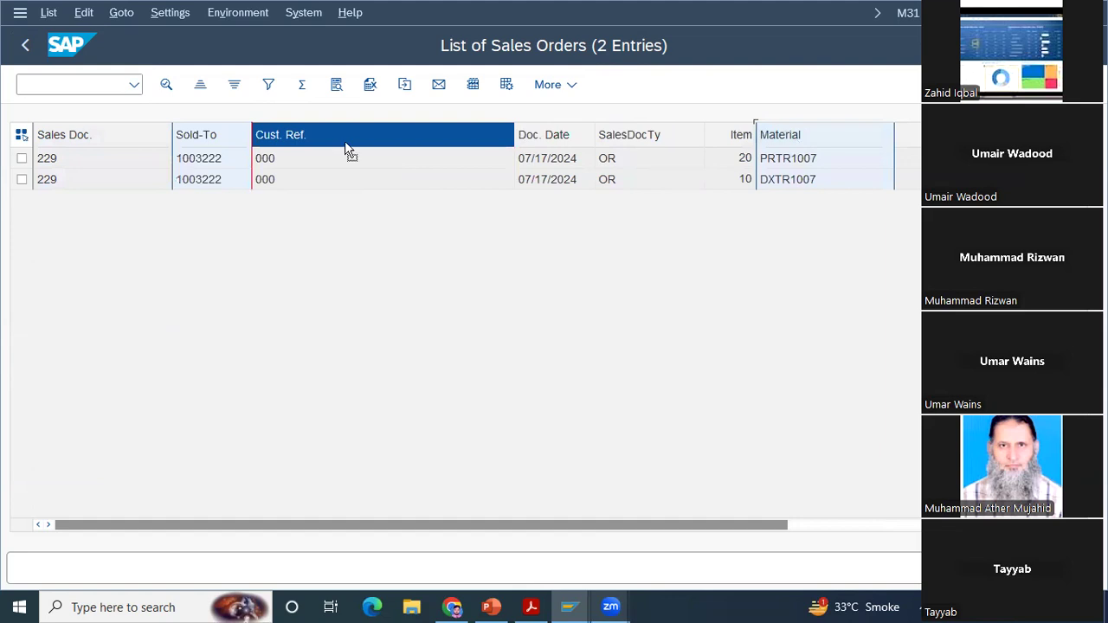
pyautogui.moveTo(346, 150); pyautogui.dragTo(346, 145)
# Step: Add totals to the order quantity and net value columns of the sales order list
pyautogui.hscroll(5, 804, 140)
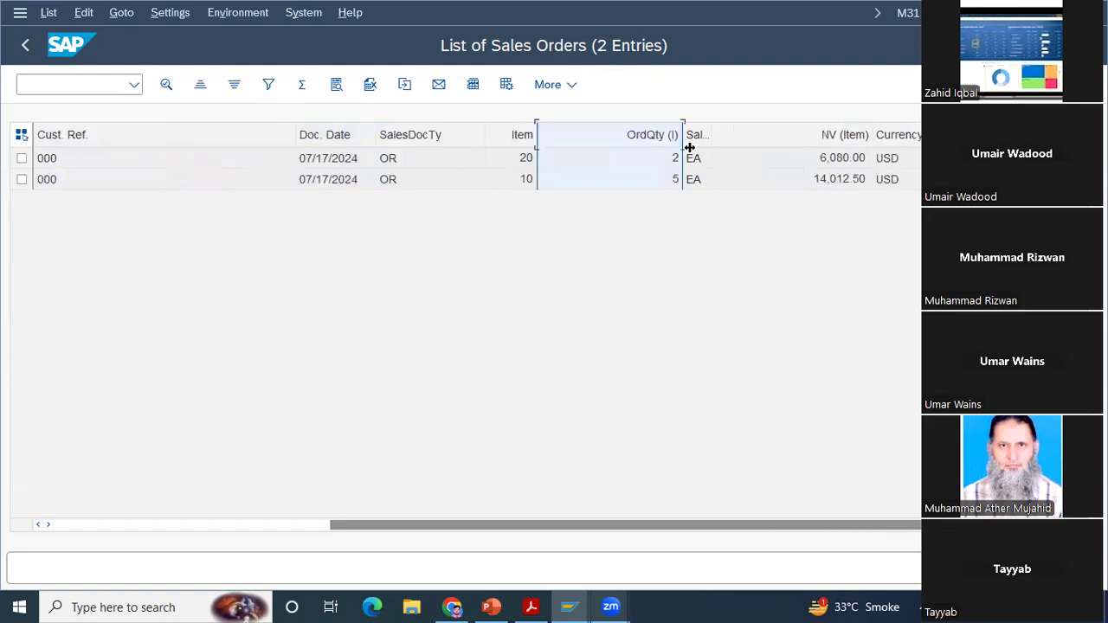
pyautogui.click(796, 126)
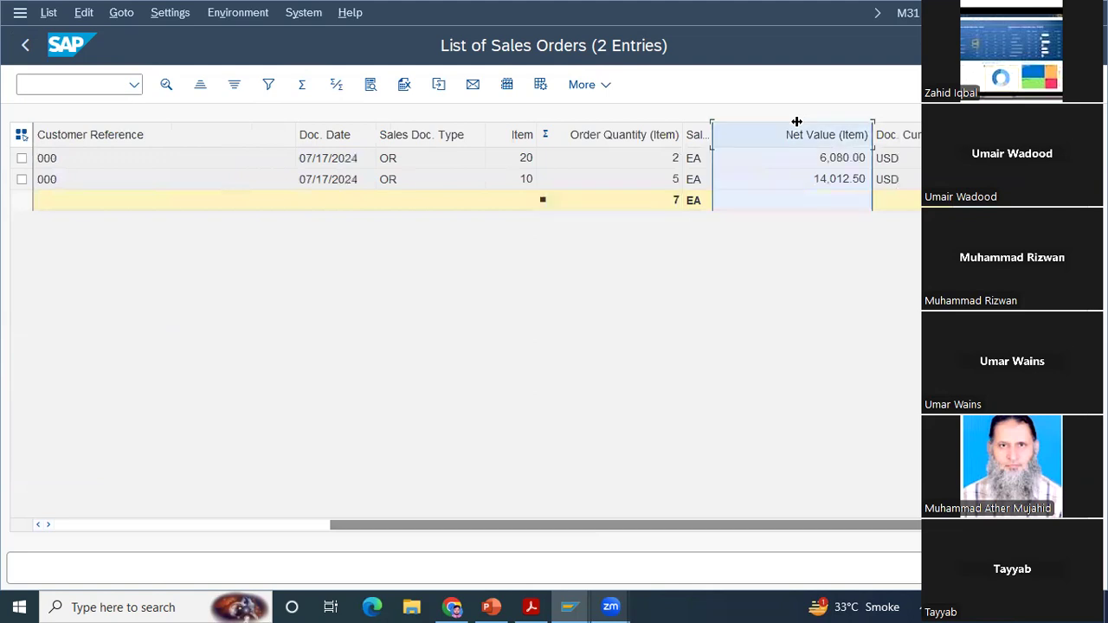
pyautogui.click(302, 84)
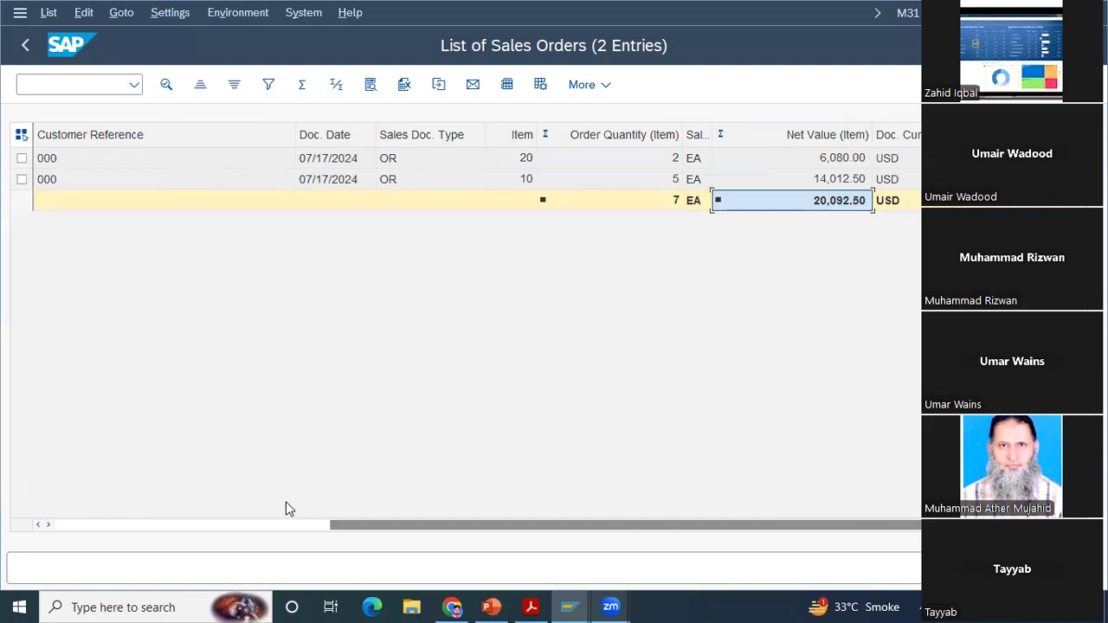
# Step: Add subtotals grouped by Material to the sales order list
pyautogui.click(167, 528)
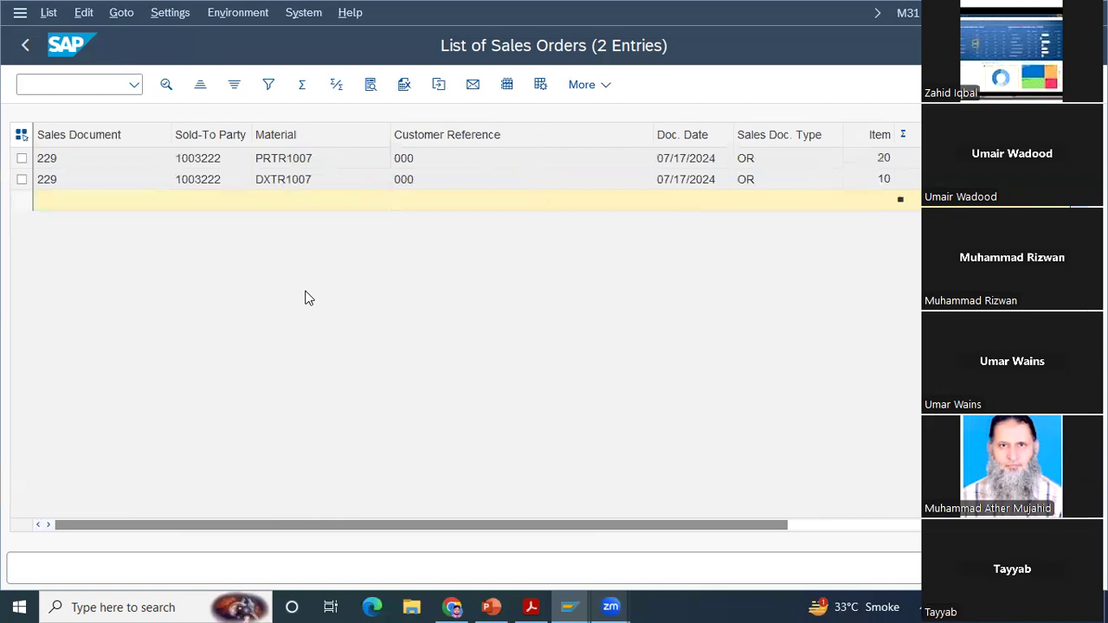
pyautogui.click(367, 138)
pyautogui.click(337, 85)
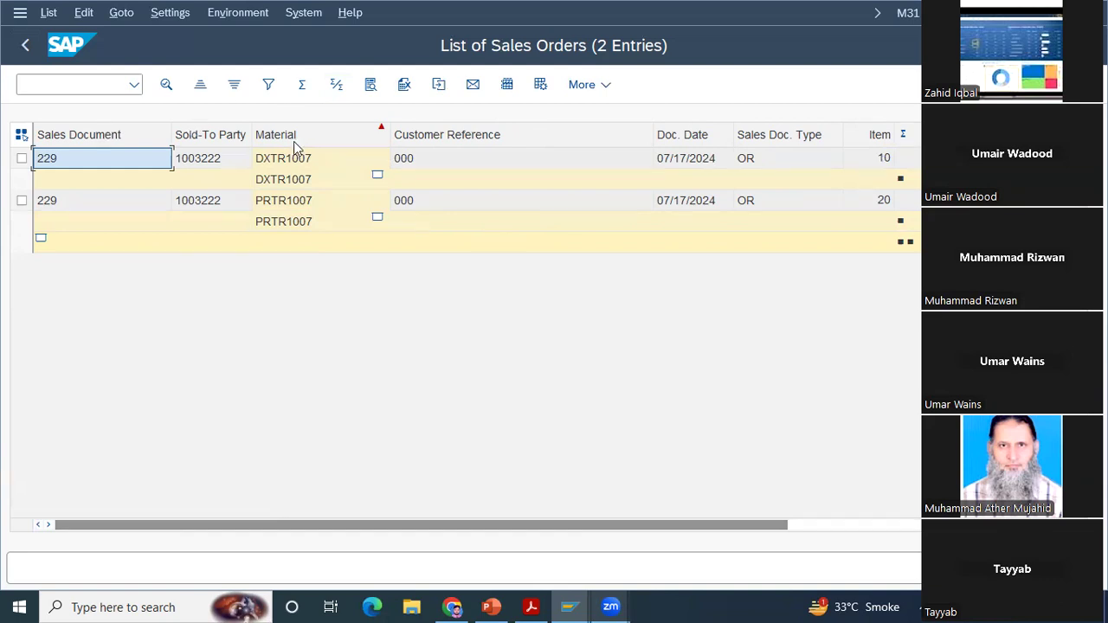
# Step: Move the Customer Reference column to the front of the list and place Sales Document ahead of it
pyautogui.moveTo(448, 137); pyautogui.dragTo(171, 143)
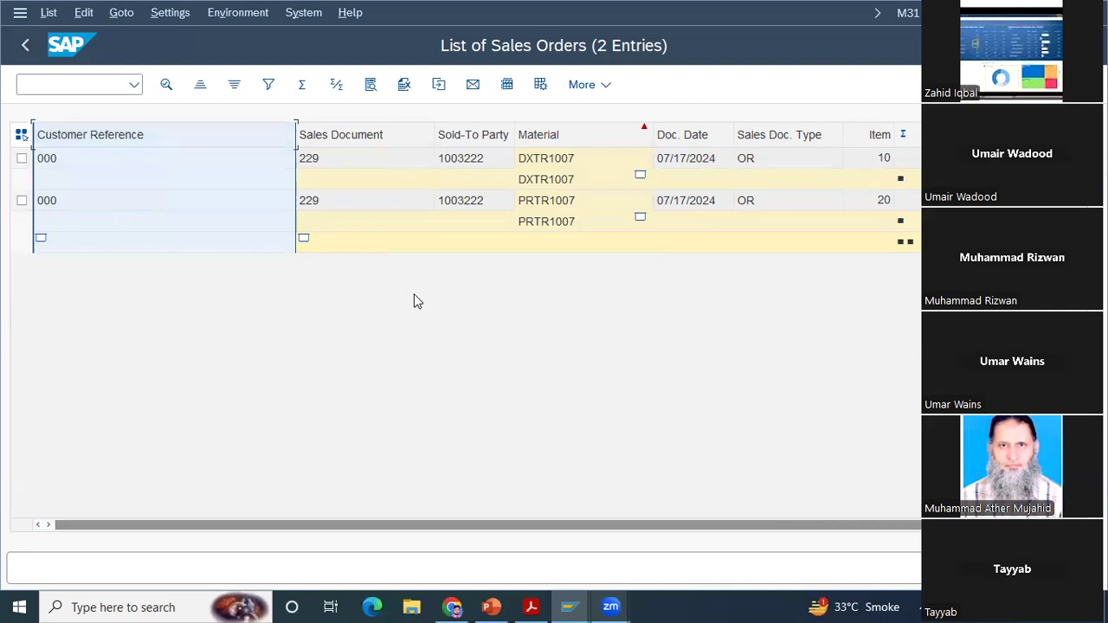
pyautogui.click(377, 136)
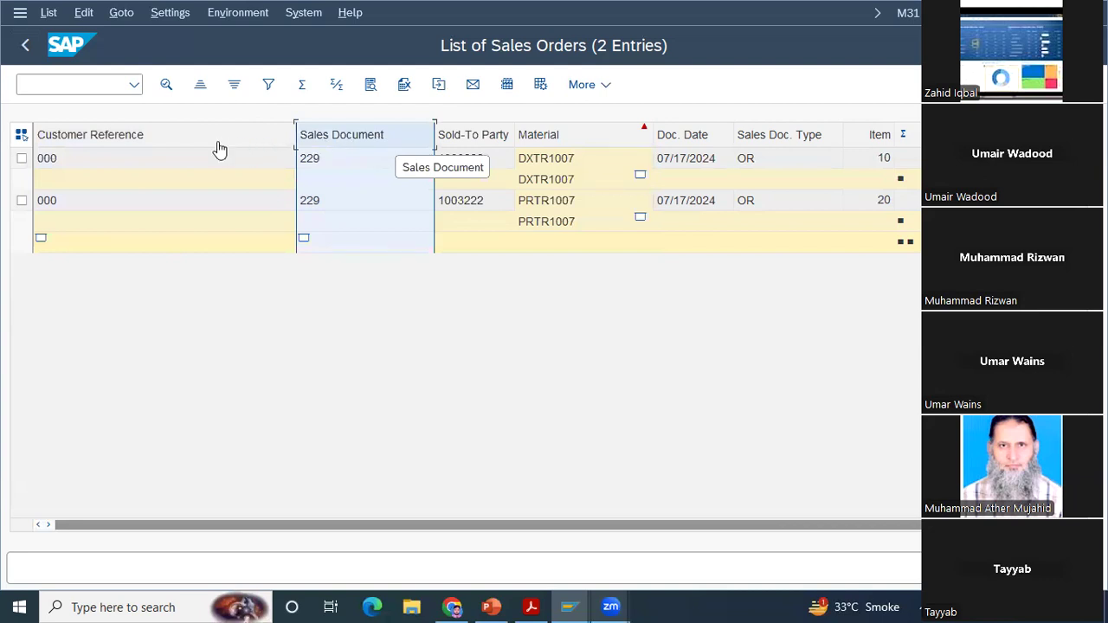
pyautogui.moveTo(220, 150); pyautogui.dragTo(215, 149)
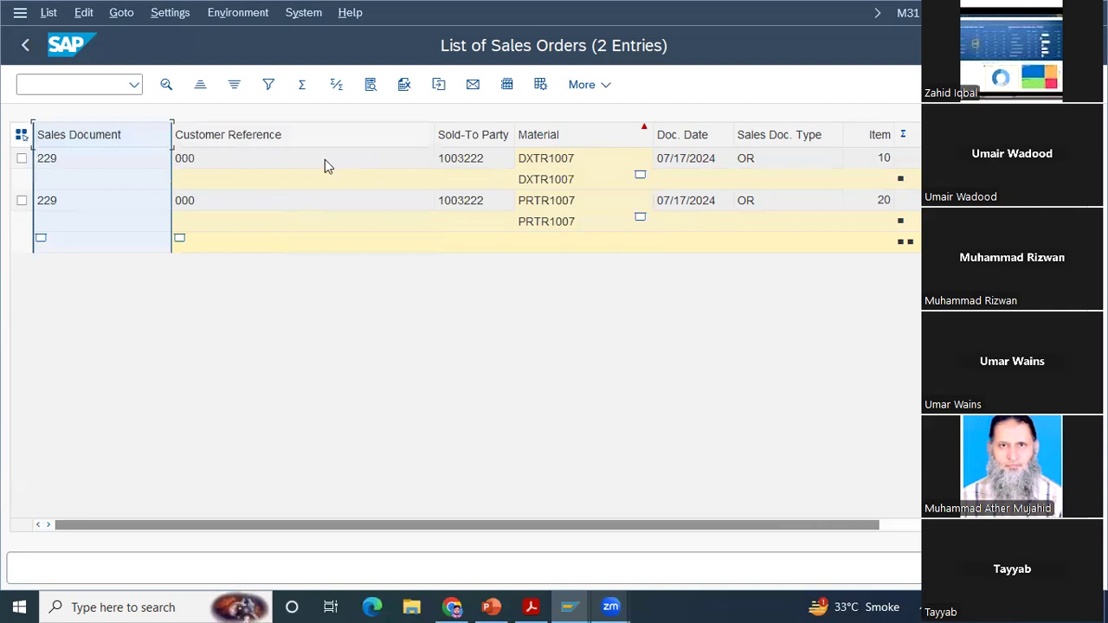
# Step: Hide the Customer Reference column in the sales order list
pyautogui.click(231, 136)
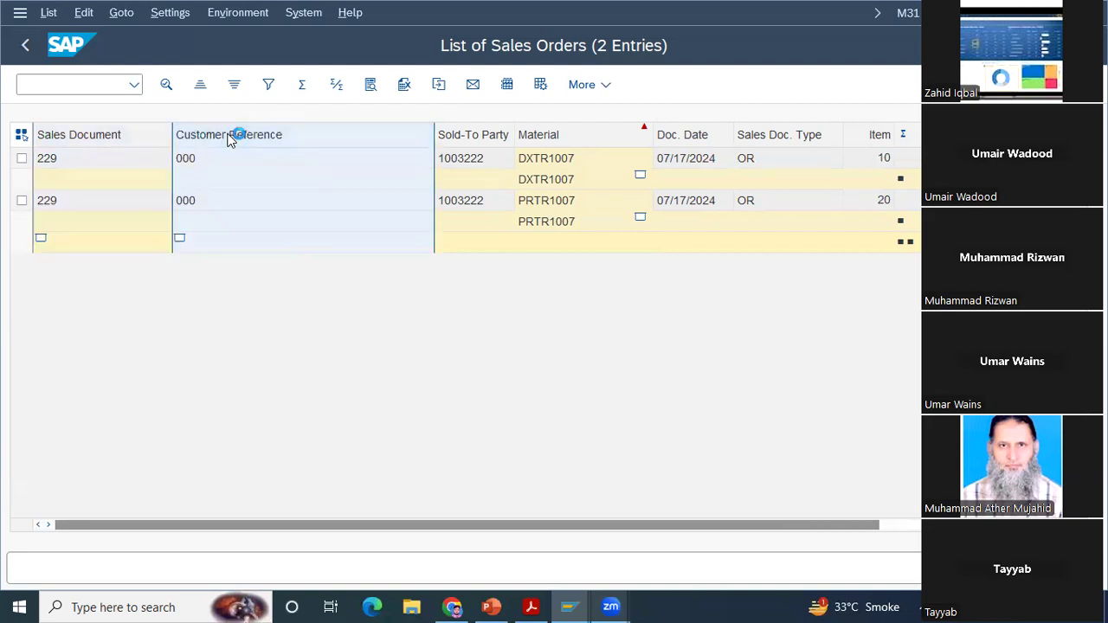
pyautogui.rightClick(232, 136)
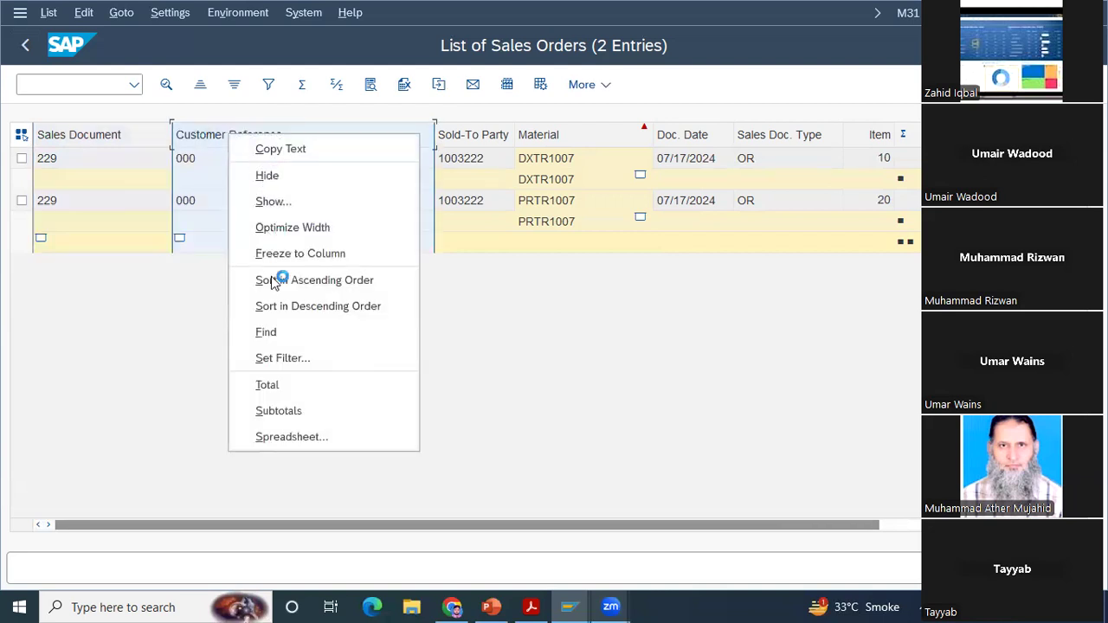
pyautogui.click(268, 175)
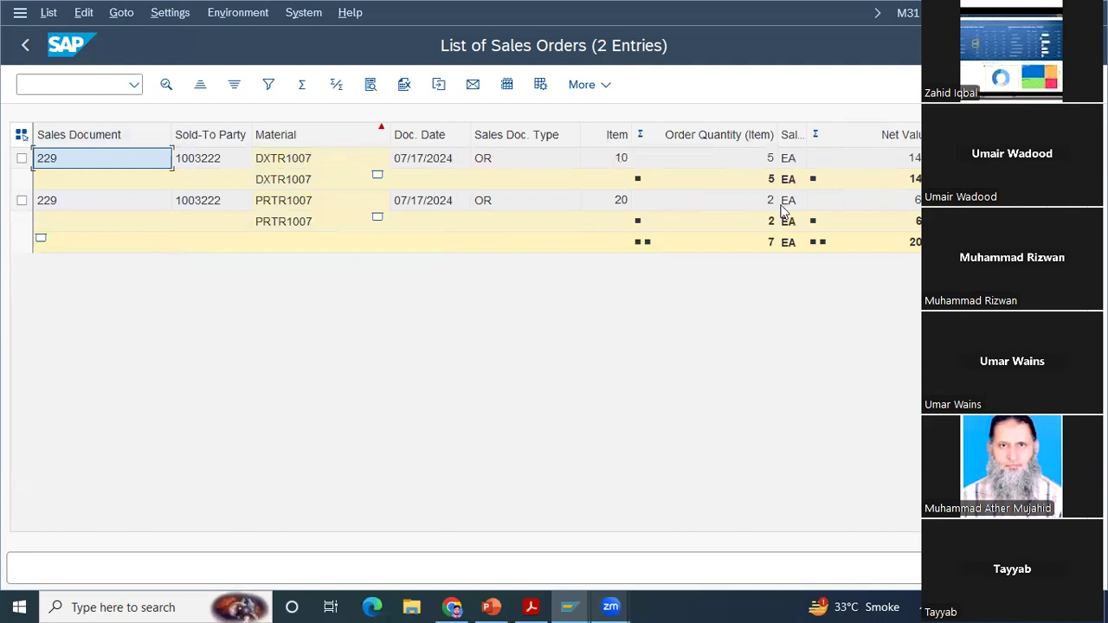
pyautogui.click(305, 89)
pyautogui.click(337, 90)
pyautogui.click(540, 86)
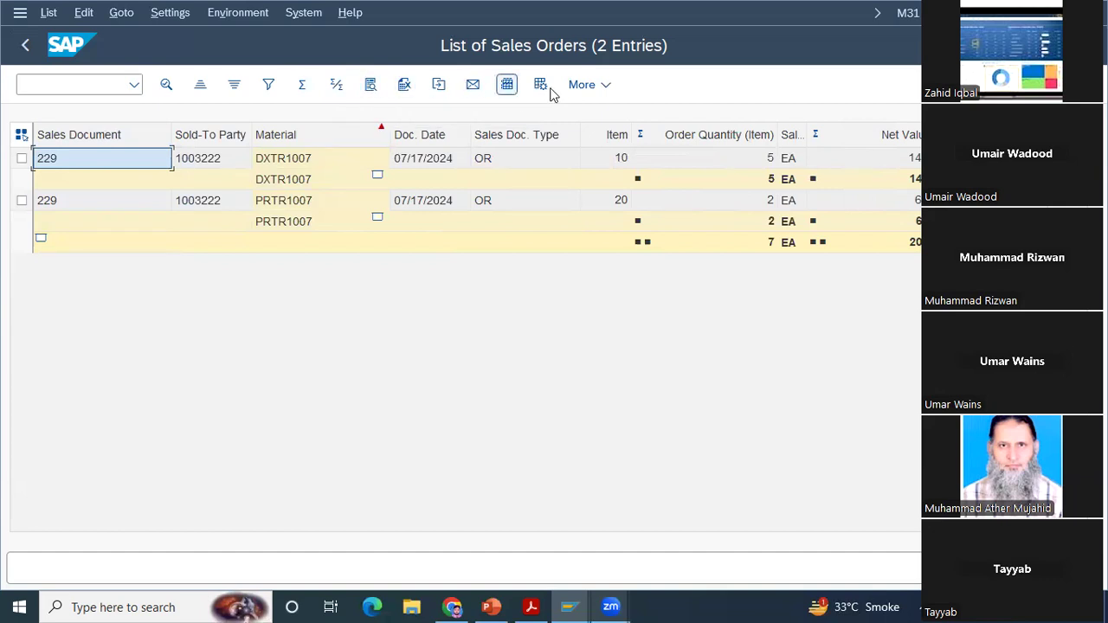
pyautogui.click(607, 90)
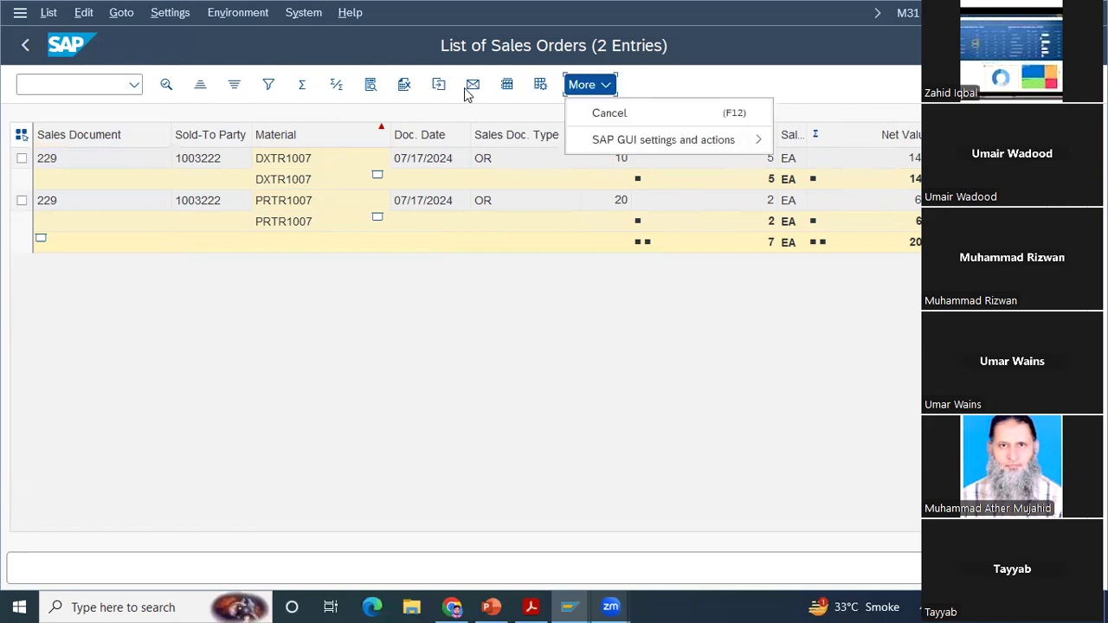
pyautogui.click(505, 92)
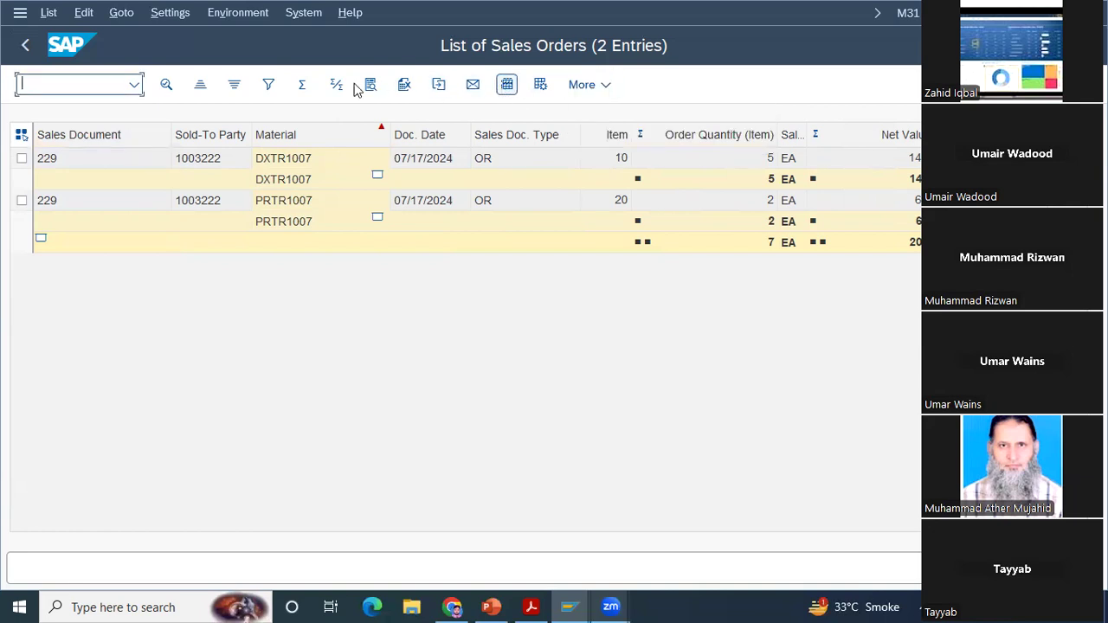
# Step: Set the totals drilldown level to Material so the list collapses to its material subtotals
pyautogui.click(173, 13)
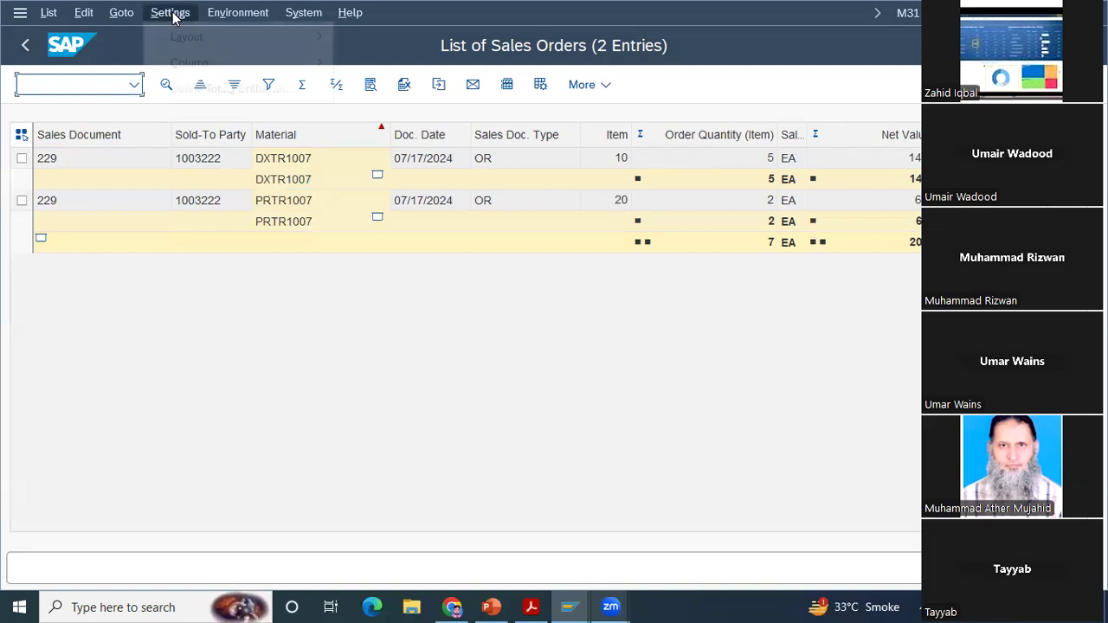
pyautogui.moveTo(206, 36)
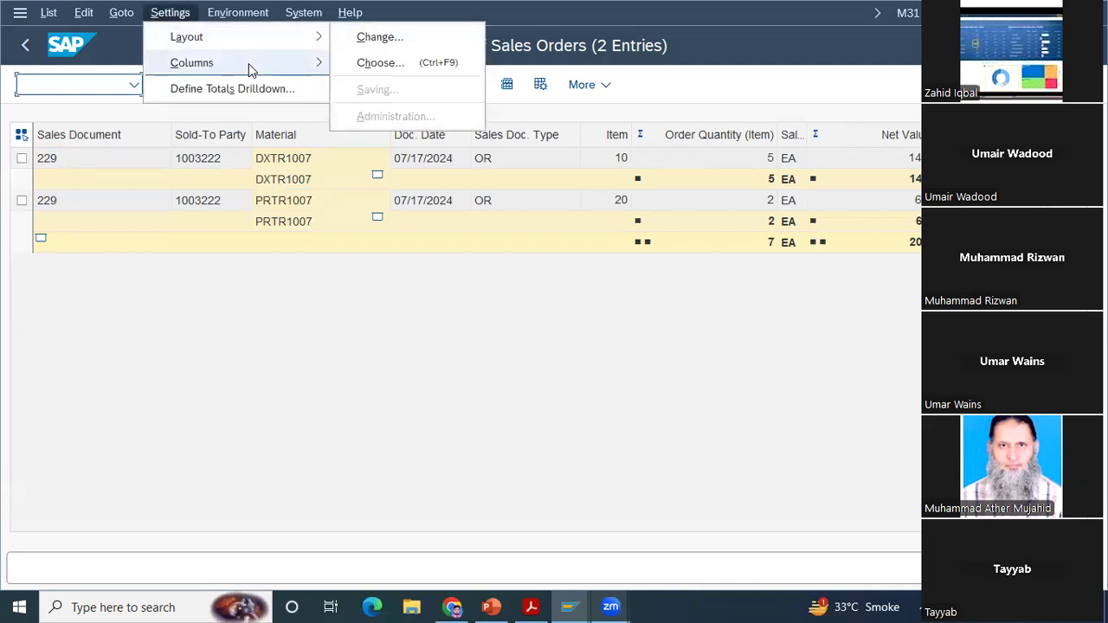
pyautogui.moveTo(249, 70)
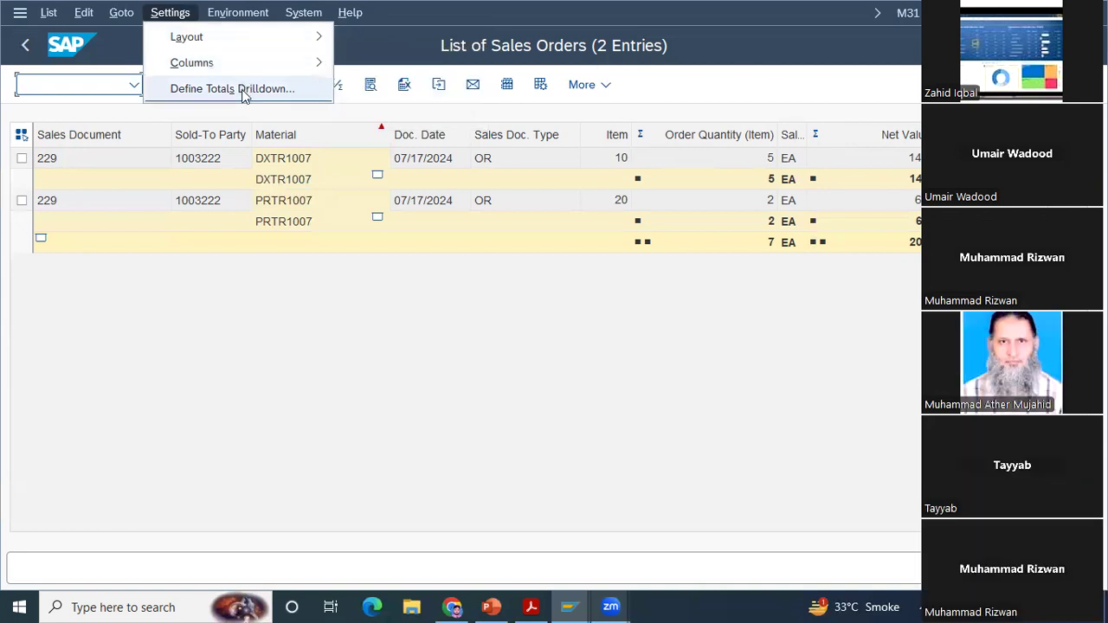
pyautogui.click(329, 267)
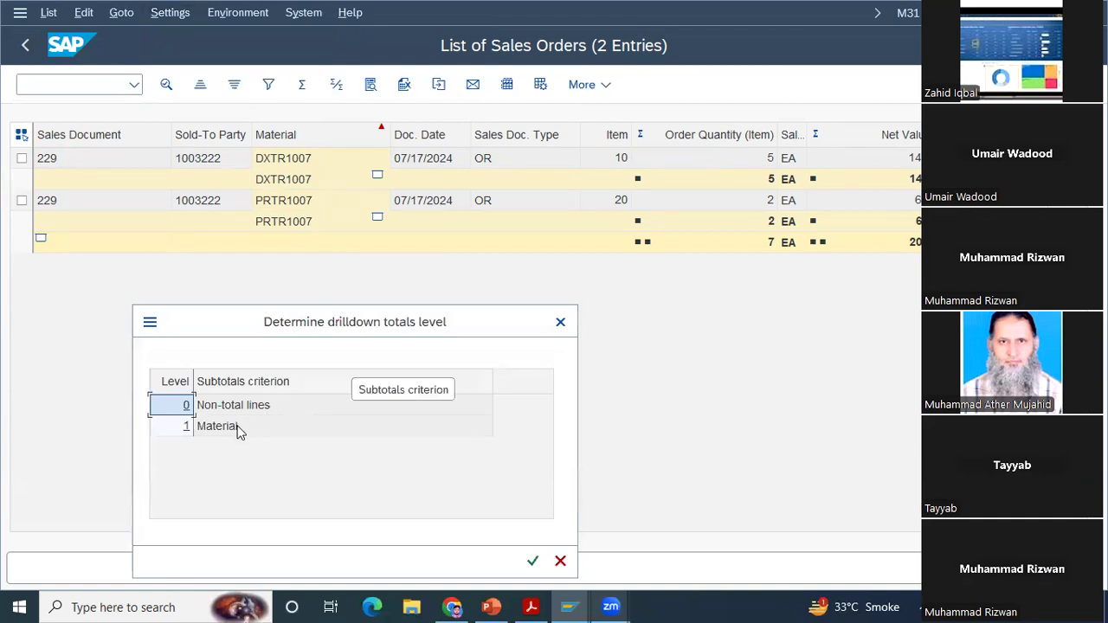
pyautogui.doubleClick(241, 427)
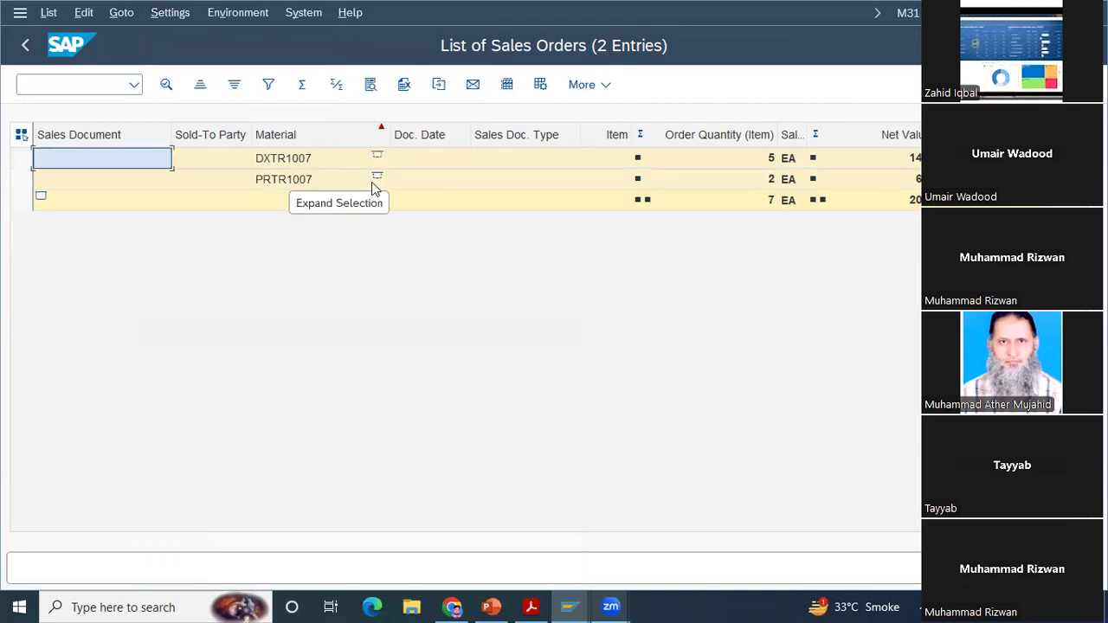
pyautogui.click(178, 17)
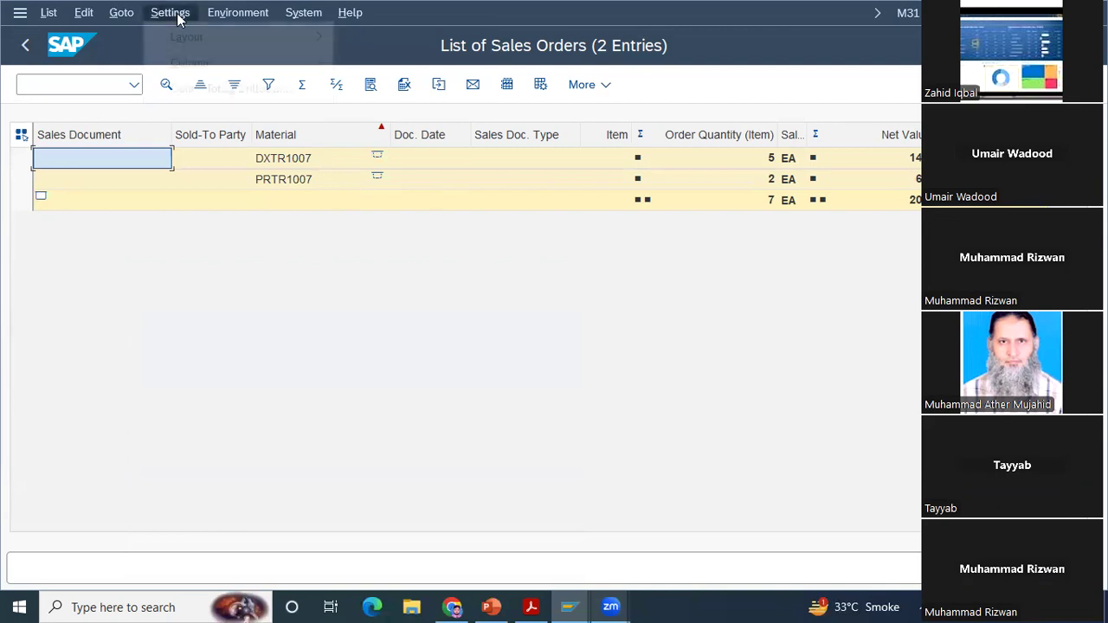
pyautogui.moveTo(242, 69)
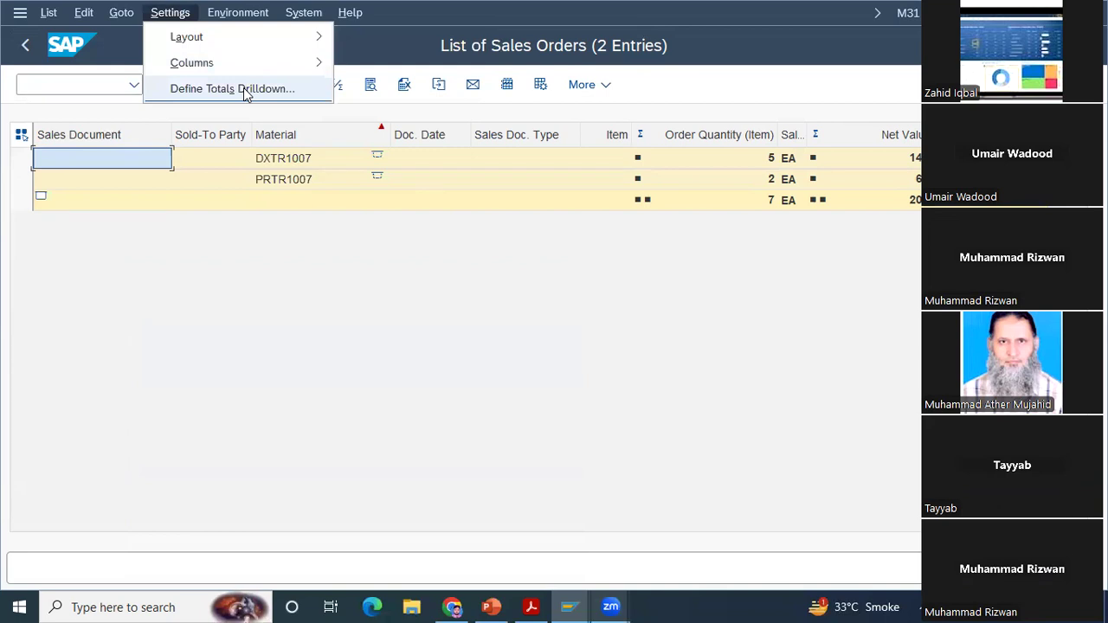
pyautogui.click(243, 87)
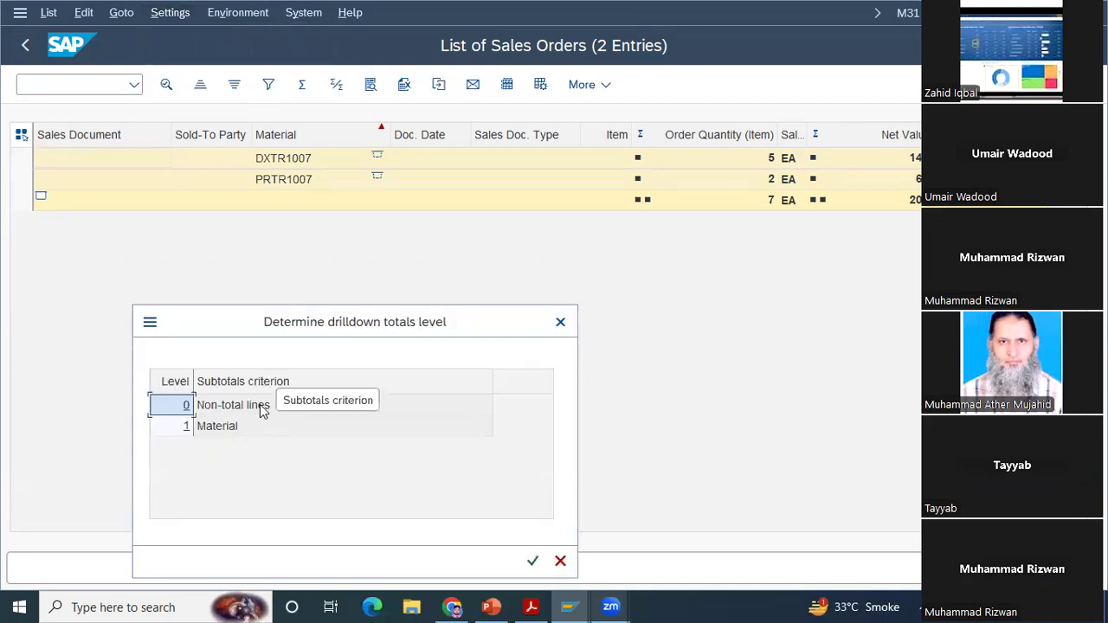
pyautogui.click(560, 321)
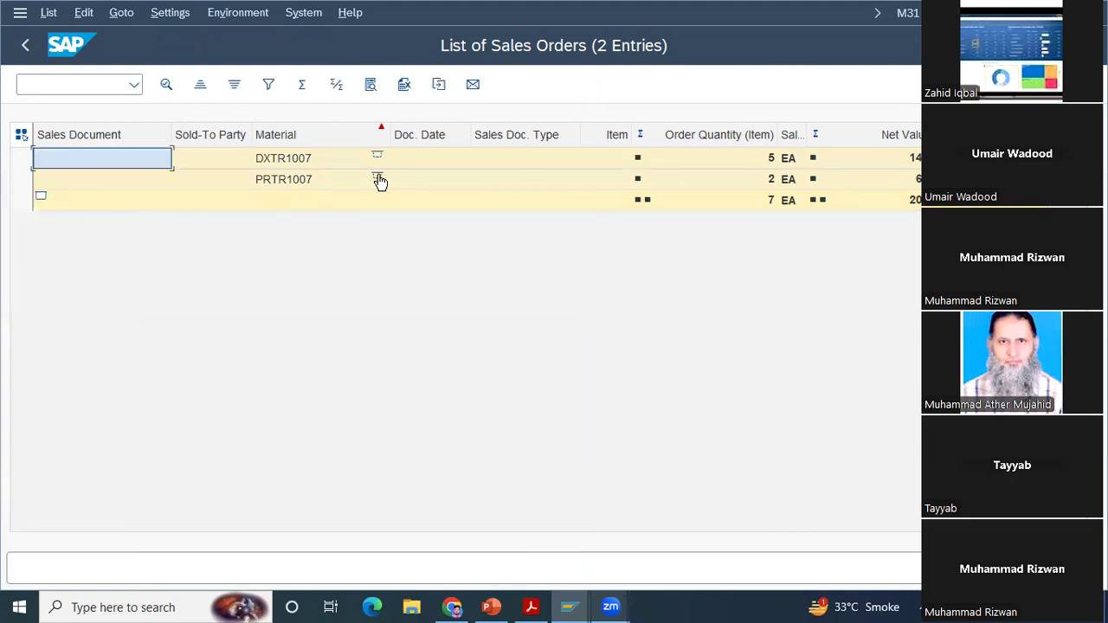
# Step: Expand the PRTR1007 and DXTR1007 subtotals to show their item lines
pyautogui.click(378, 179)
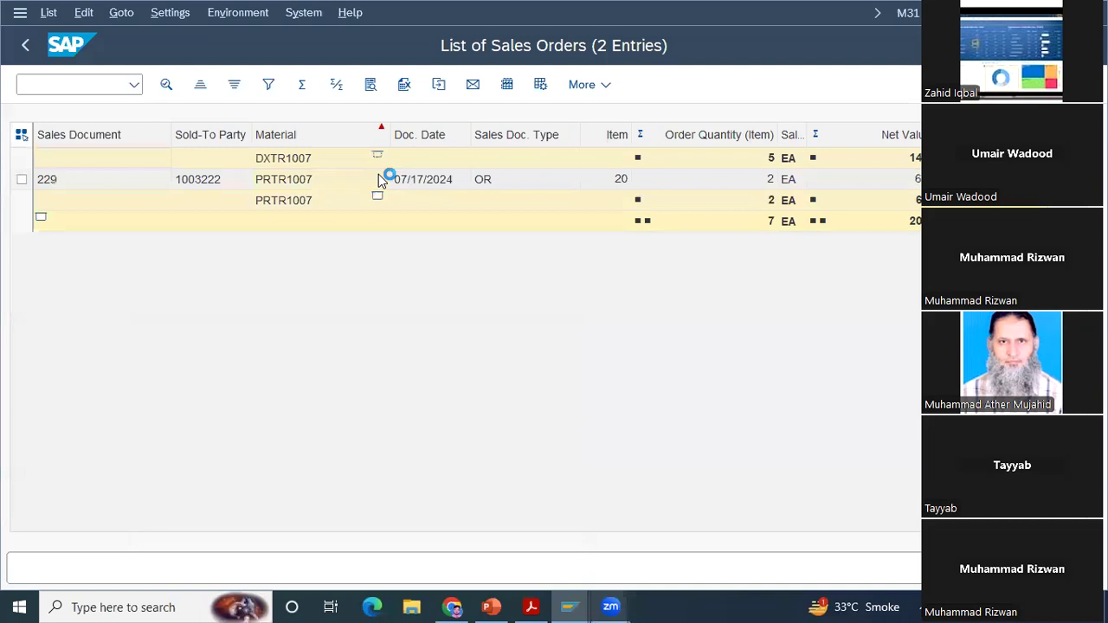
pyautogui.click(378, 158)
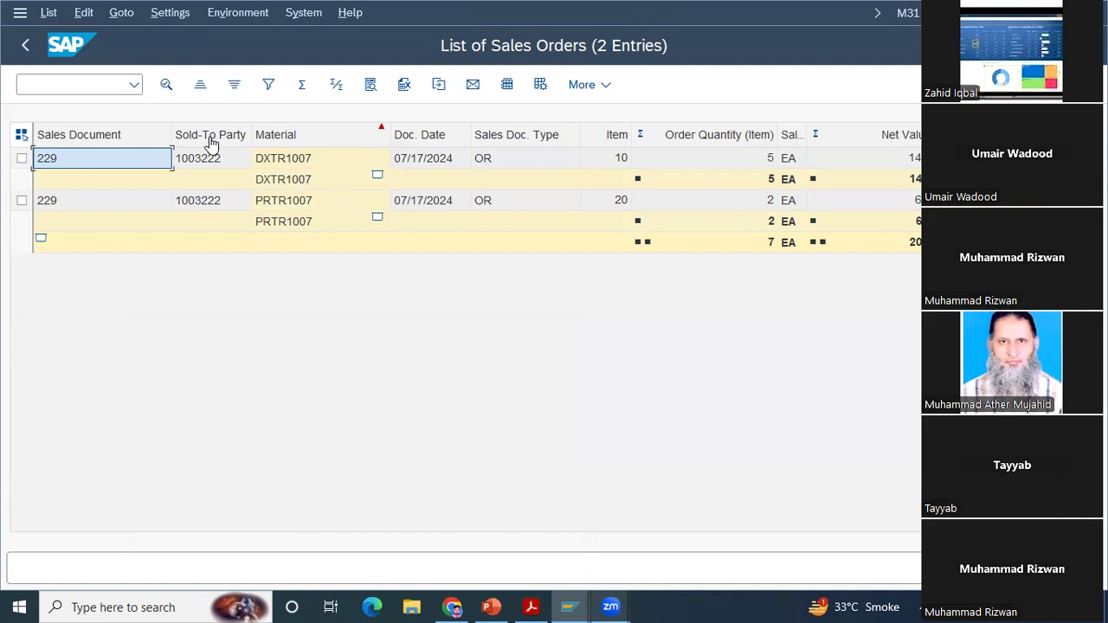
# Step: Filter the list on material DXTR1007 and delete the filter again
pyautogui.rightClick(303, 159)
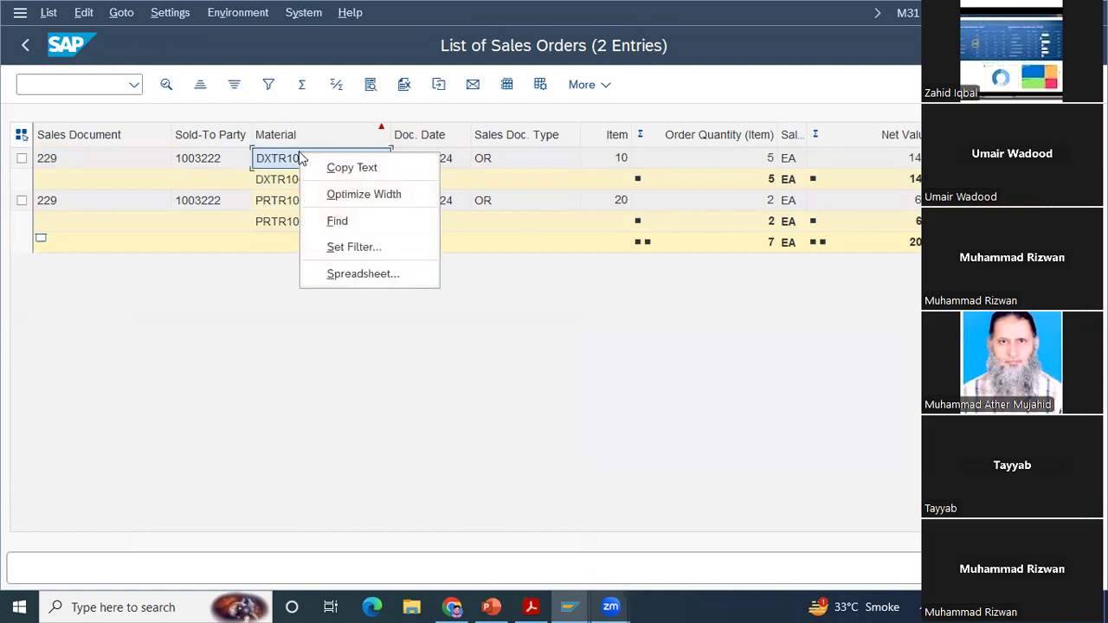
pyautogui.click(342, 248)
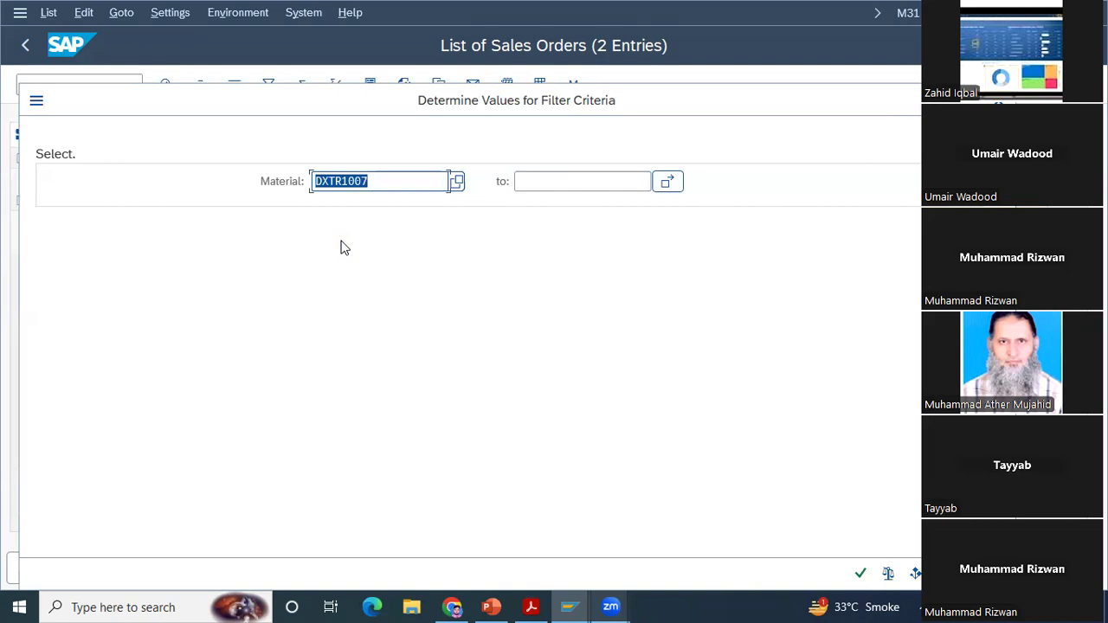
pyautogui.press('Return')
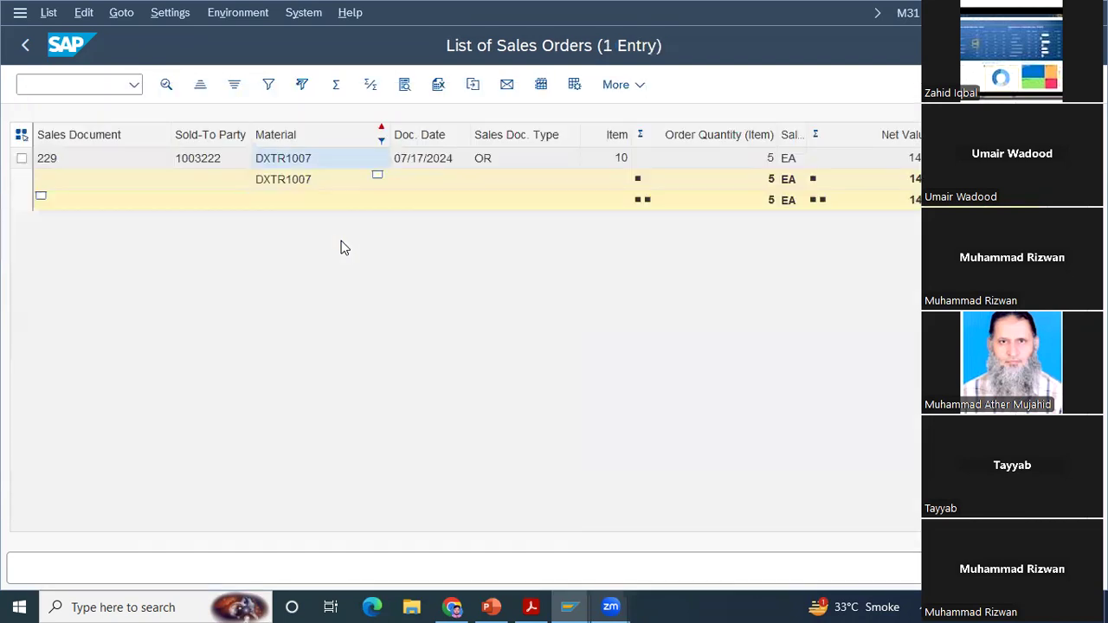
pyautogui.click(261, 161)
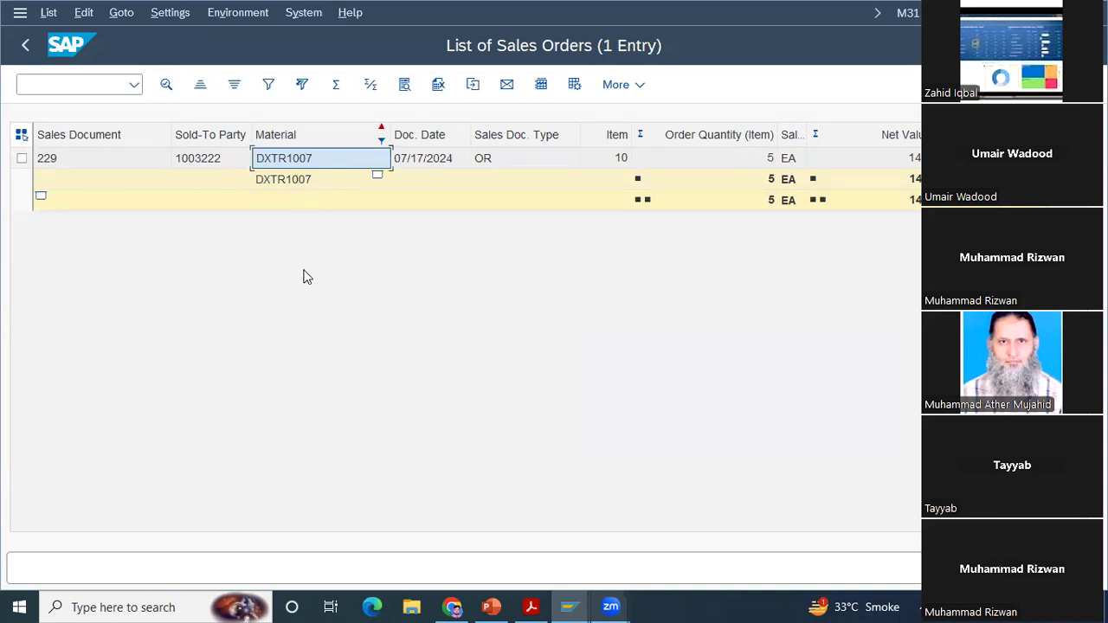
pyautogui.click(303, 87)
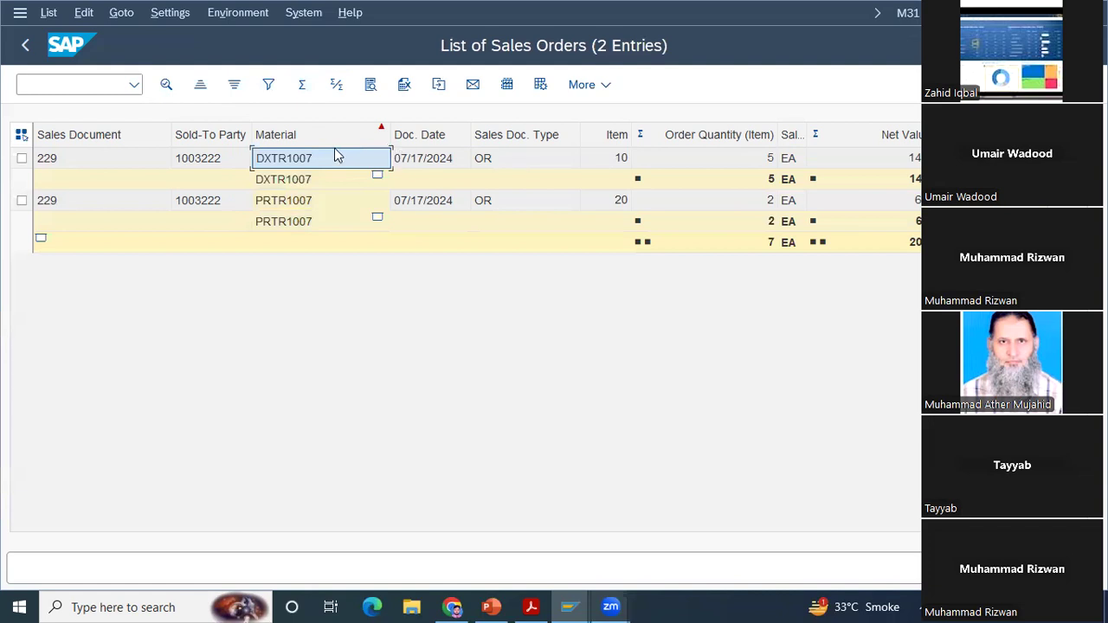
# Step: Sort the list by Material in ascending order and re-sort it in descending order
pyautogui.click(294, 136)
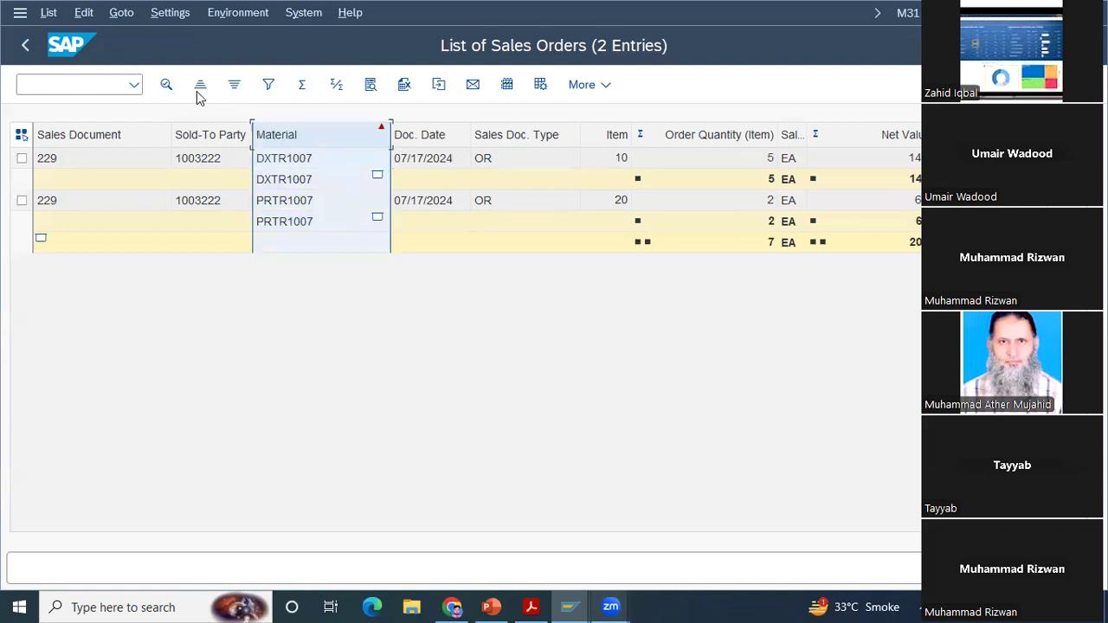
pyautogui.click(200, 94)
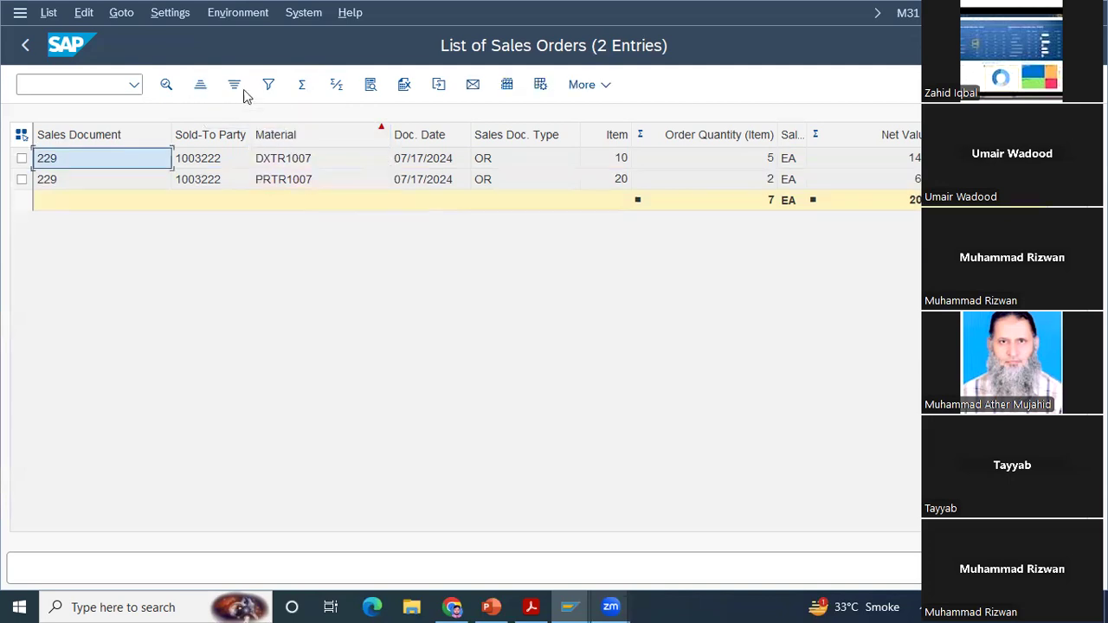
pyautogui.click(235, 86)
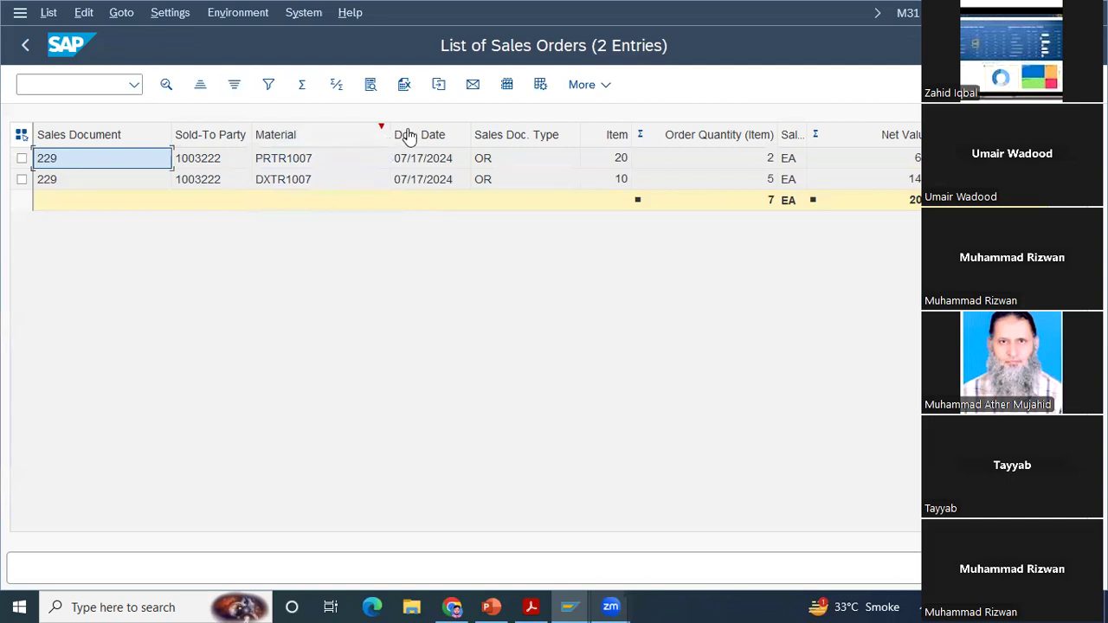
# Step: Apply the Orders - Header layout to the list and replace it with the Orders - Schedule layout
pyautogui.click(540, 84)
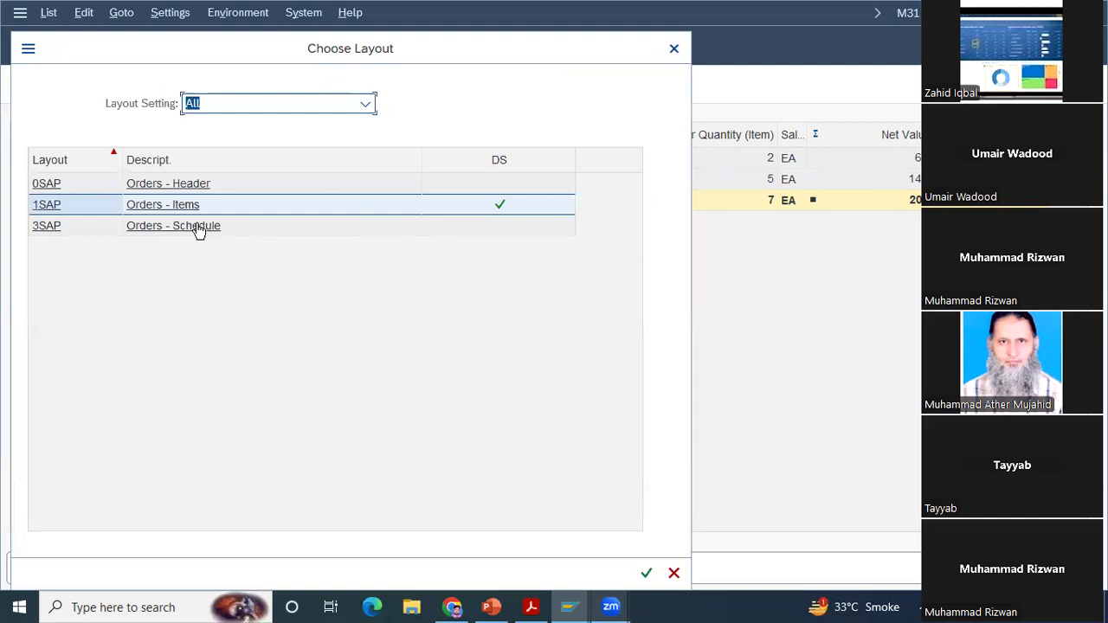
pyautogui.click(179, 186)
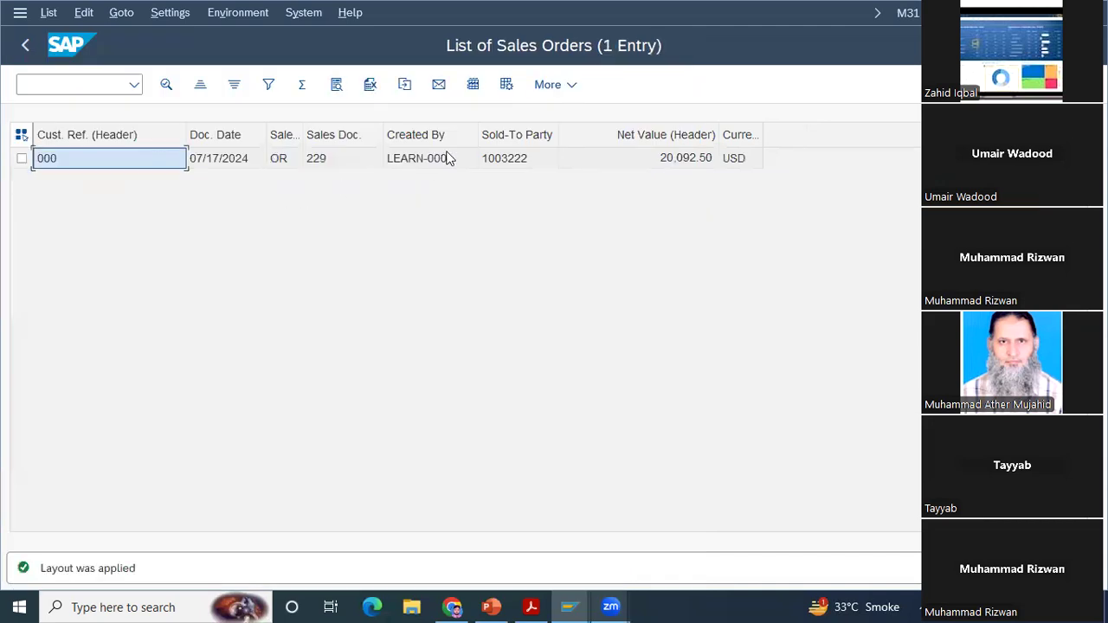
pyautogui.click(511, 87)
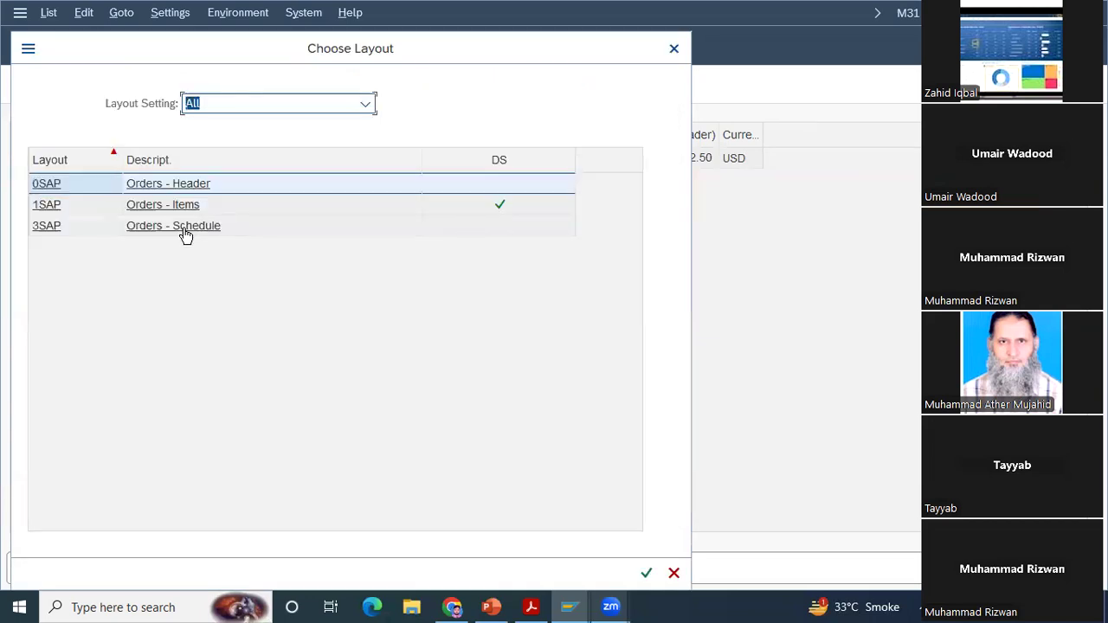
pyautogui.click(185, 232)
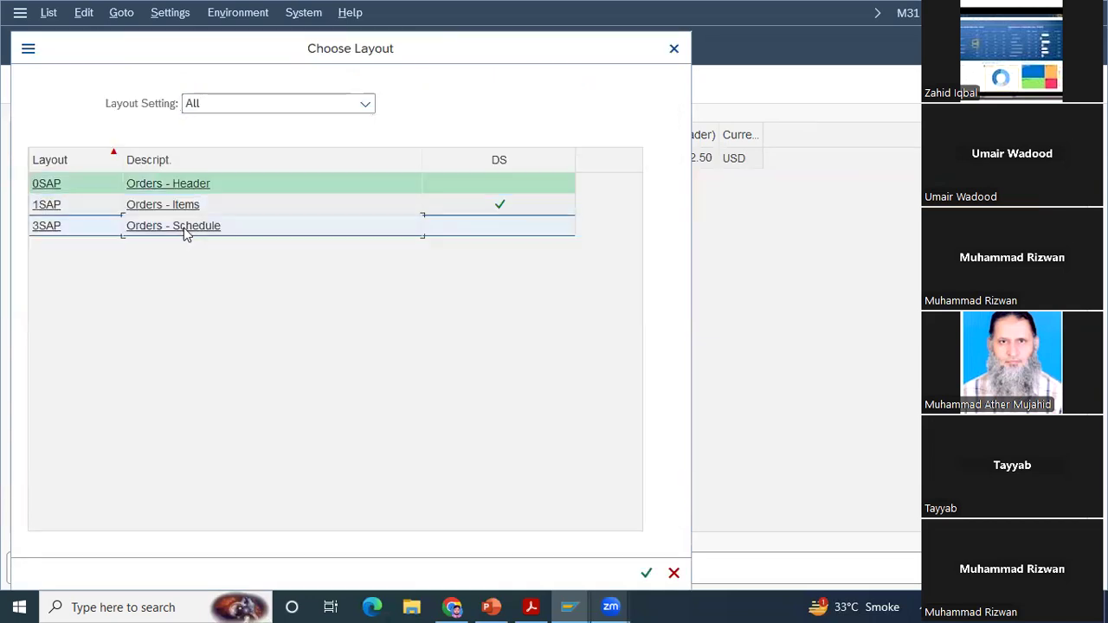
pyautogui.click(184, 230)
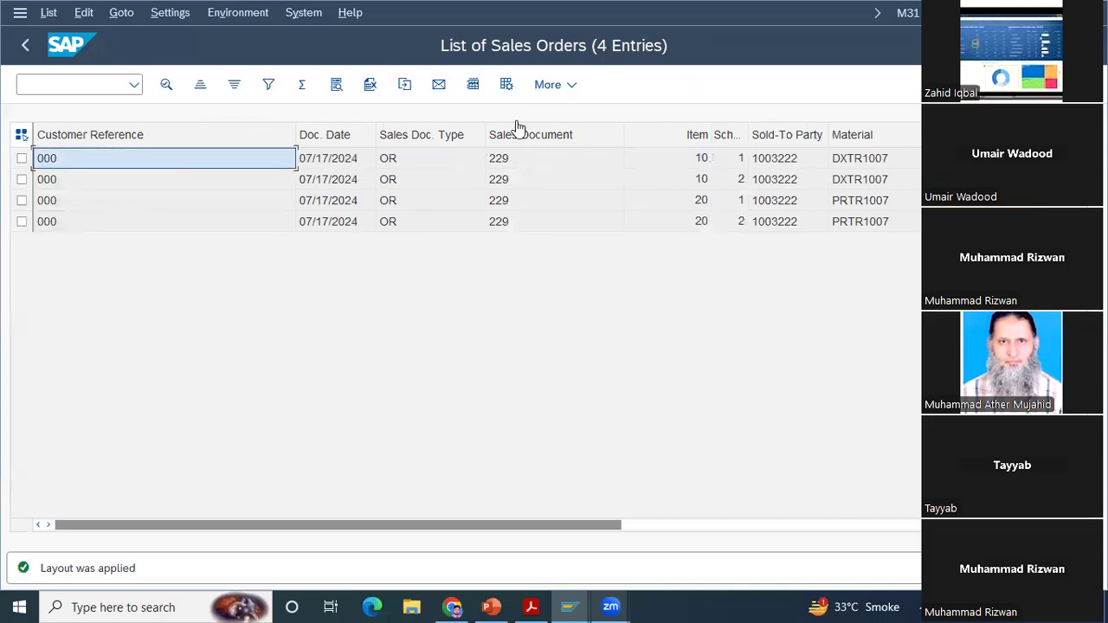
# Step: Apply the Orders - Items layout to the sales order list
pyautogui.click(508, 83)
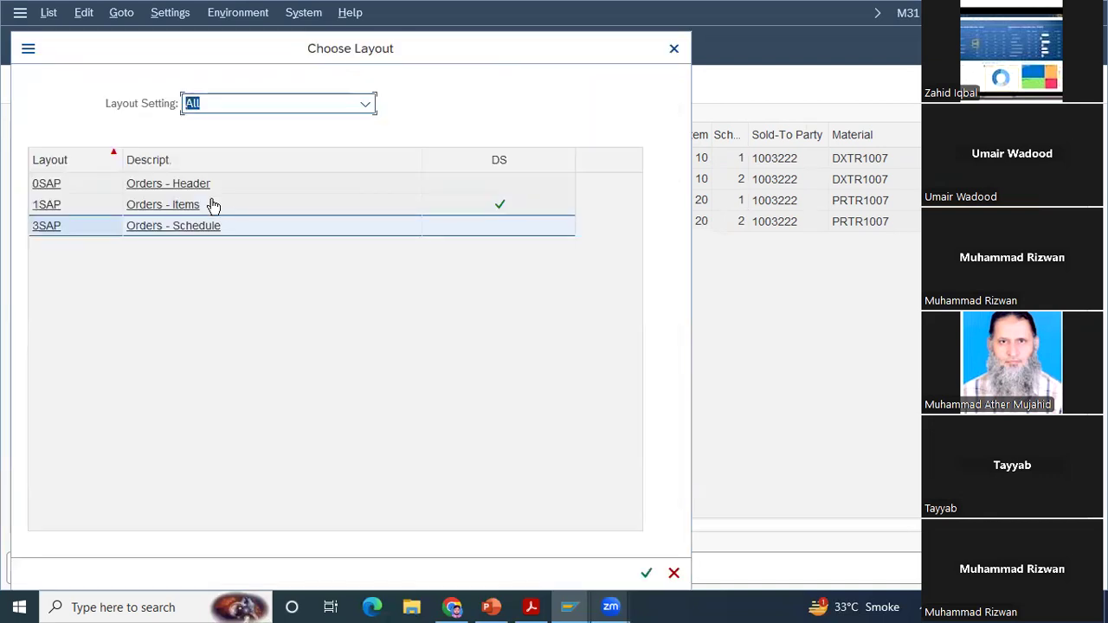
pyautogui.click(213, 205)
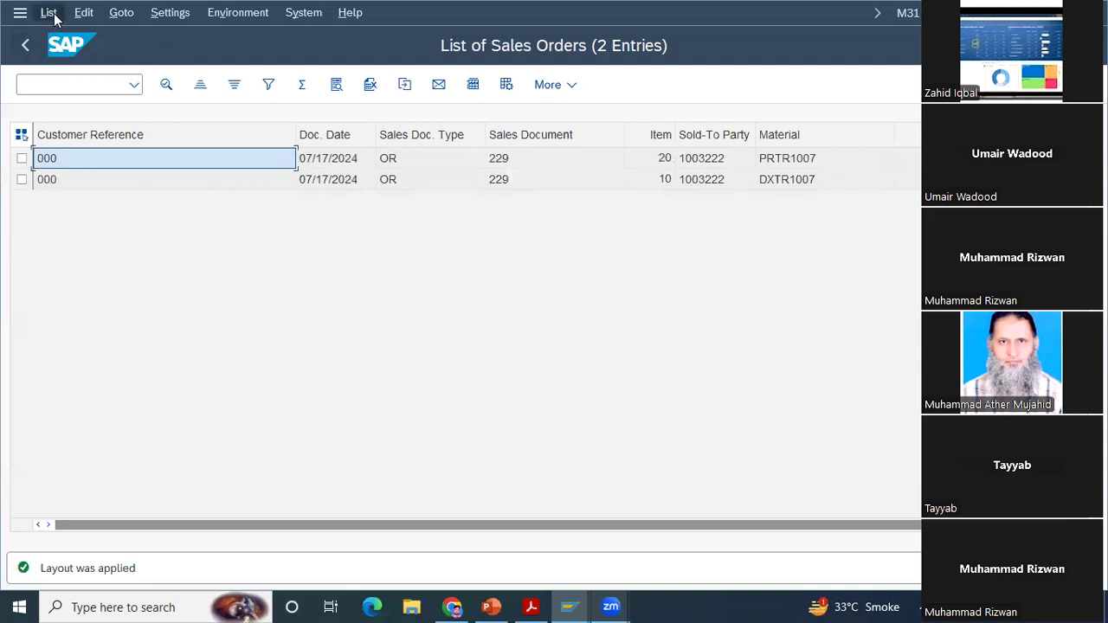
# Step: Try to export the sales order list to a spreadsheet in Excel - Office Open XML Format (XLSX)
pyautogui.click(54, 13)
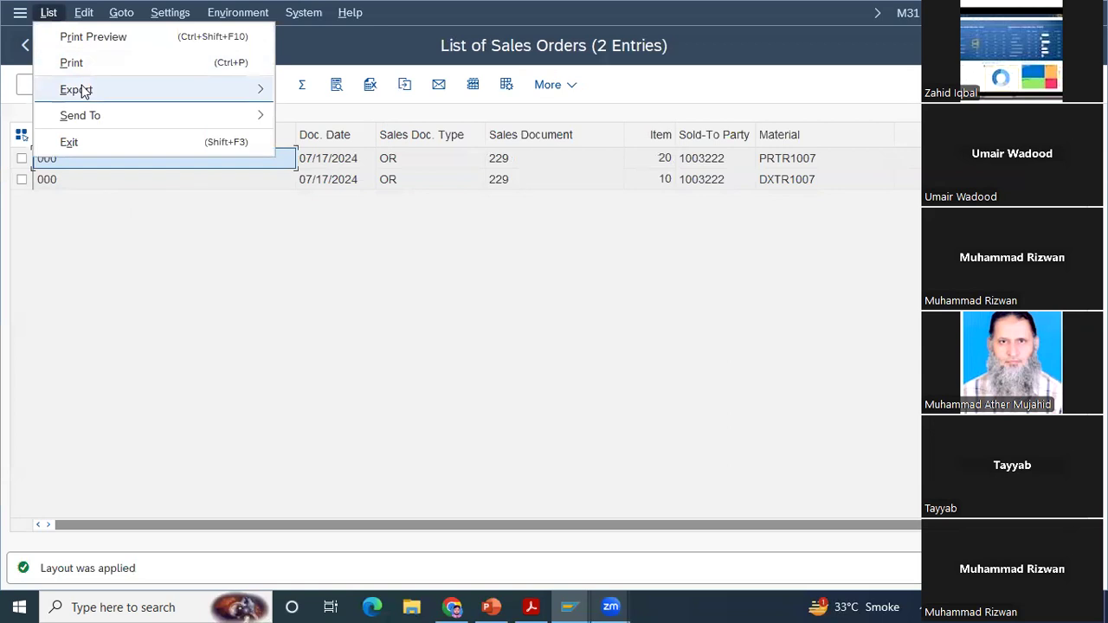
pyautogui.moveTo(84, 92)
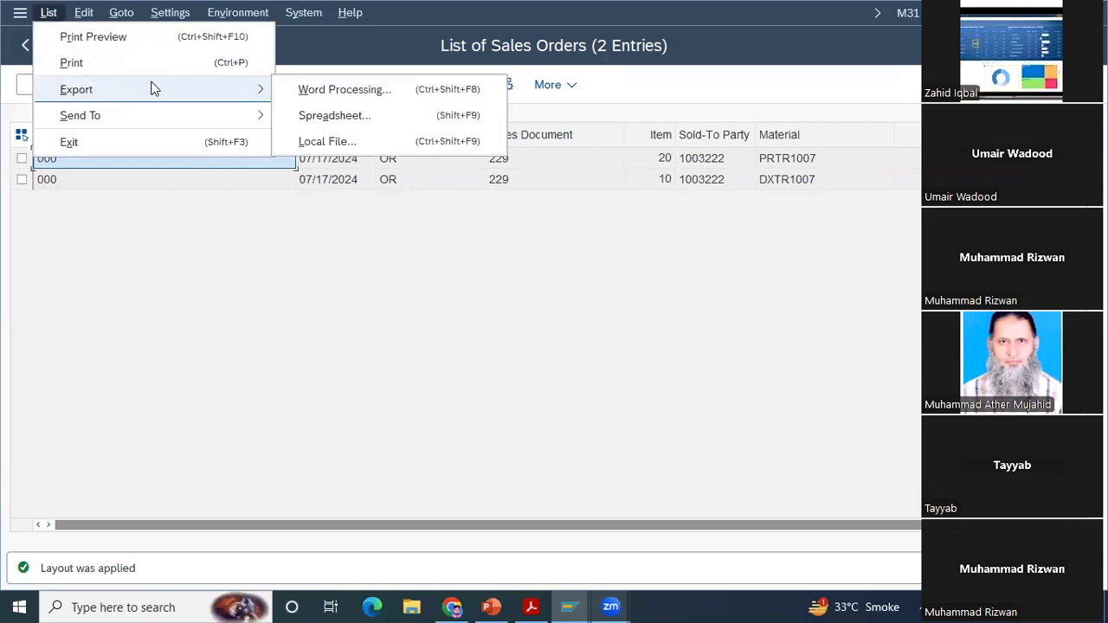
pyautogui.click(299, 116)
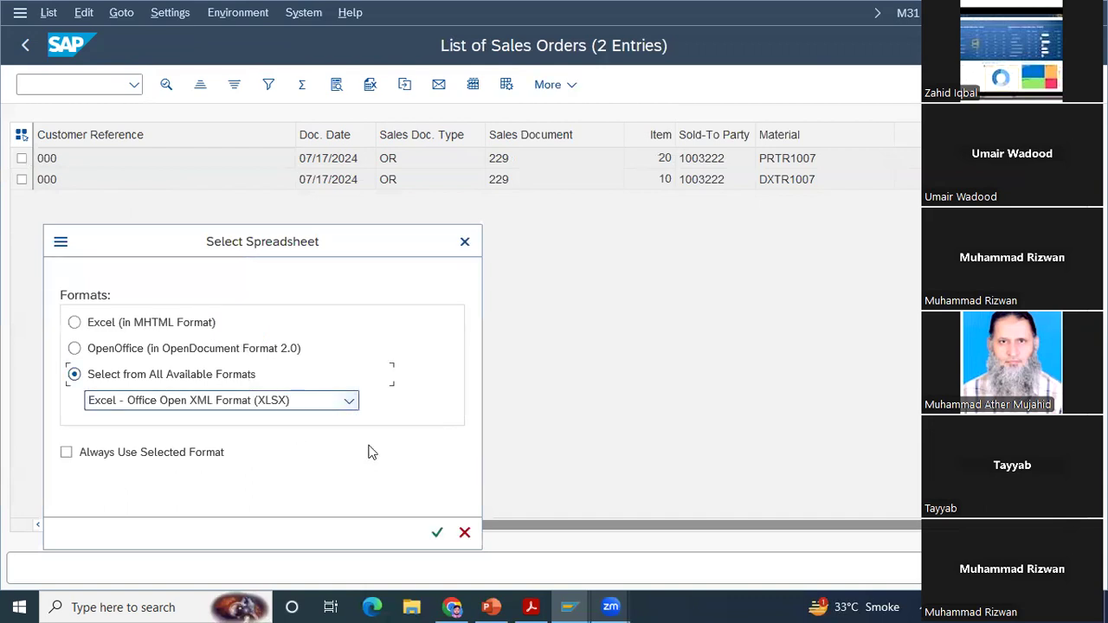
pyautogui.click(349, 404)
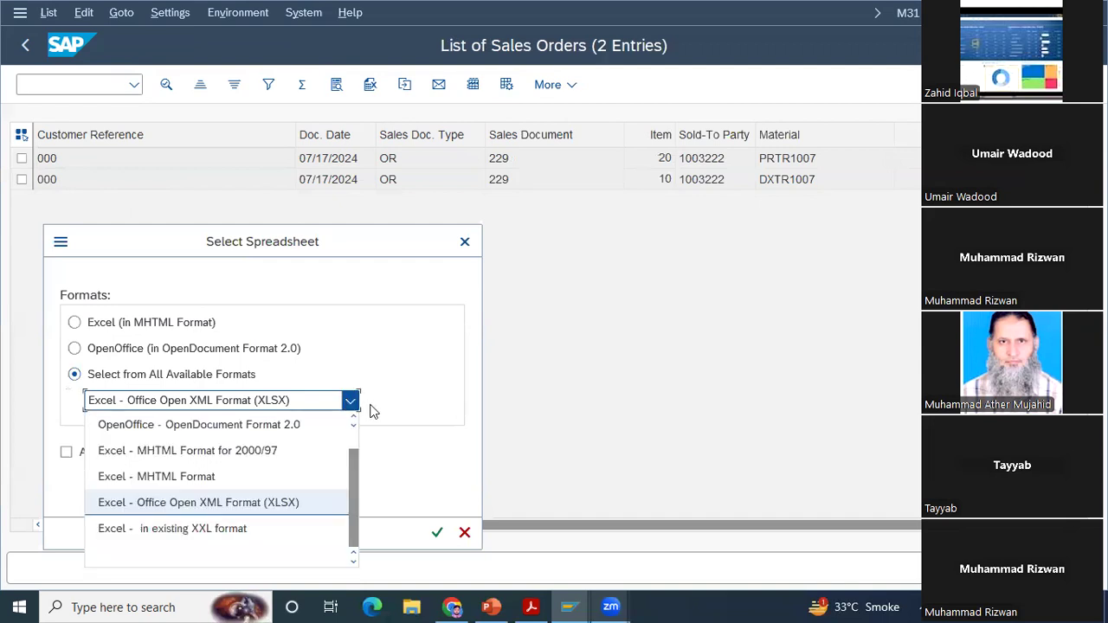
pyautogui.click(435, 531)
pyautogui.click(437, 532)
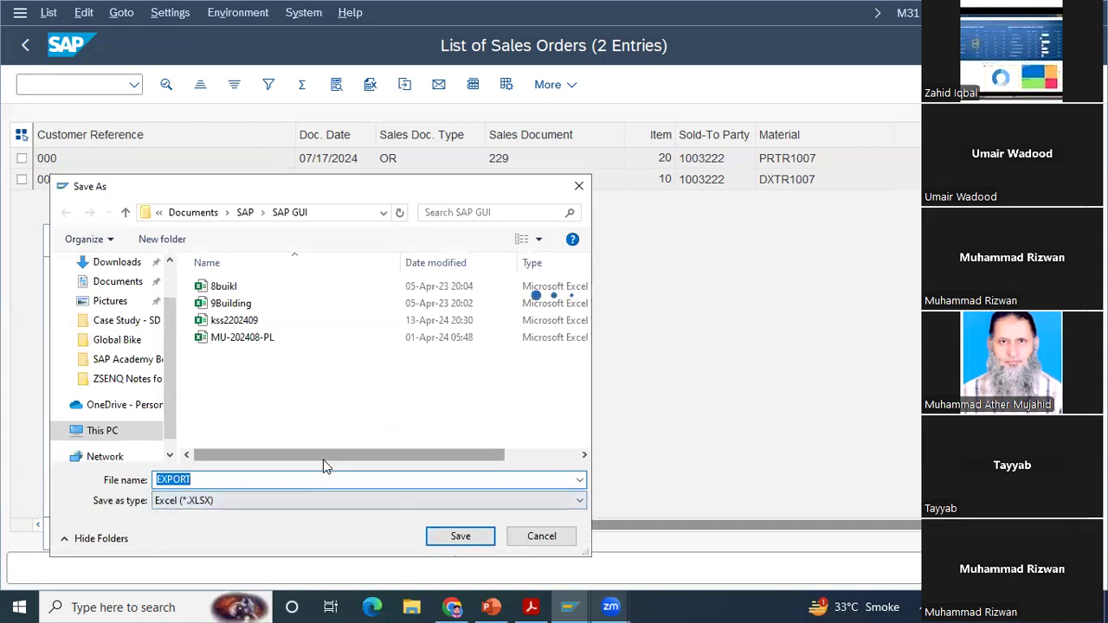
pyautogui.click(579, 188)
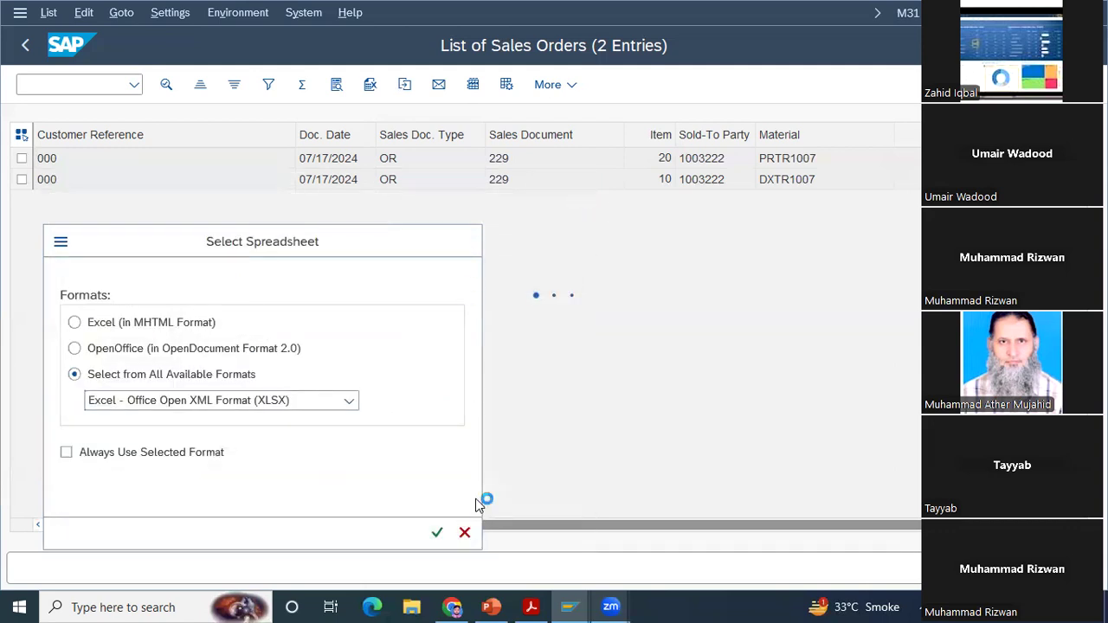
pyautogui.click(465, 532)
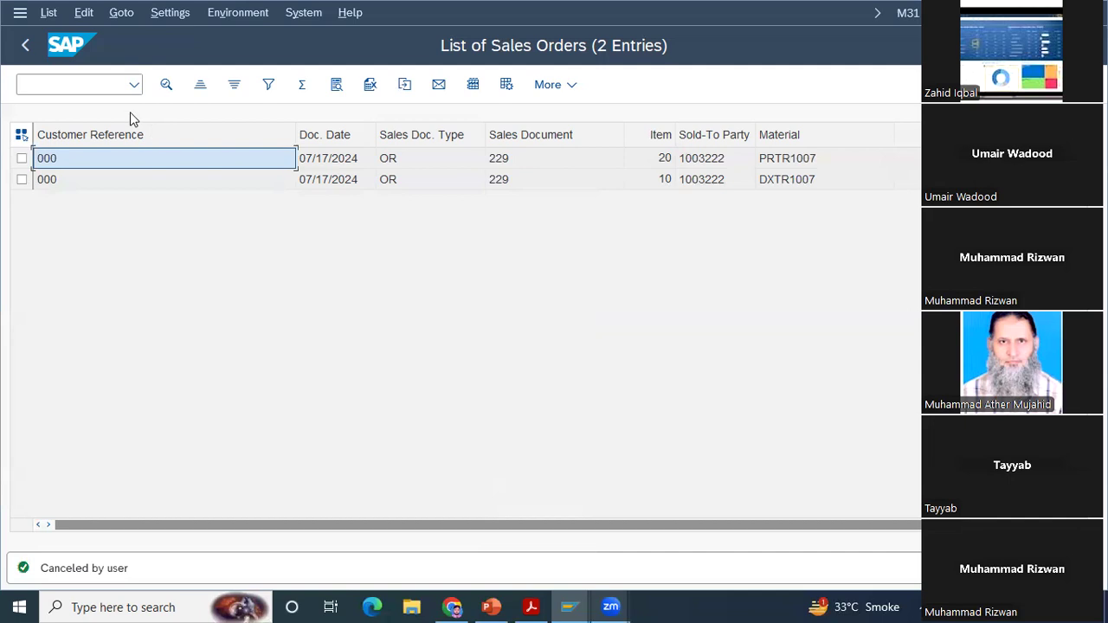
# Step: Leave the sales order list and open the general list of outbound deliveries with transaction VL06F
pyautogui.click(24, 47)
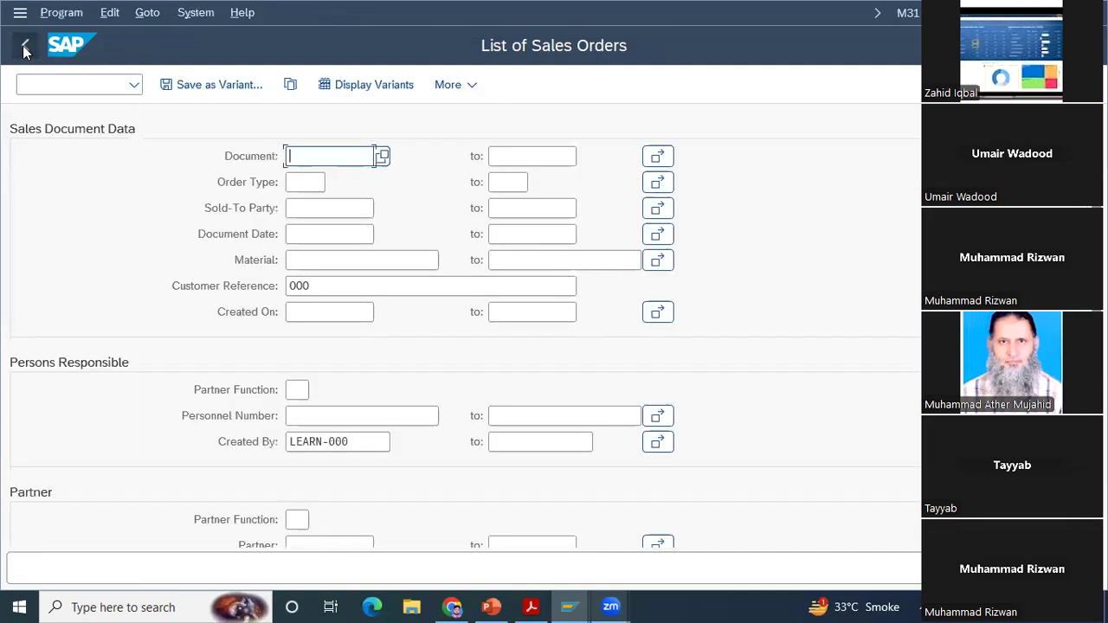
pyautogui.click(24, 48)
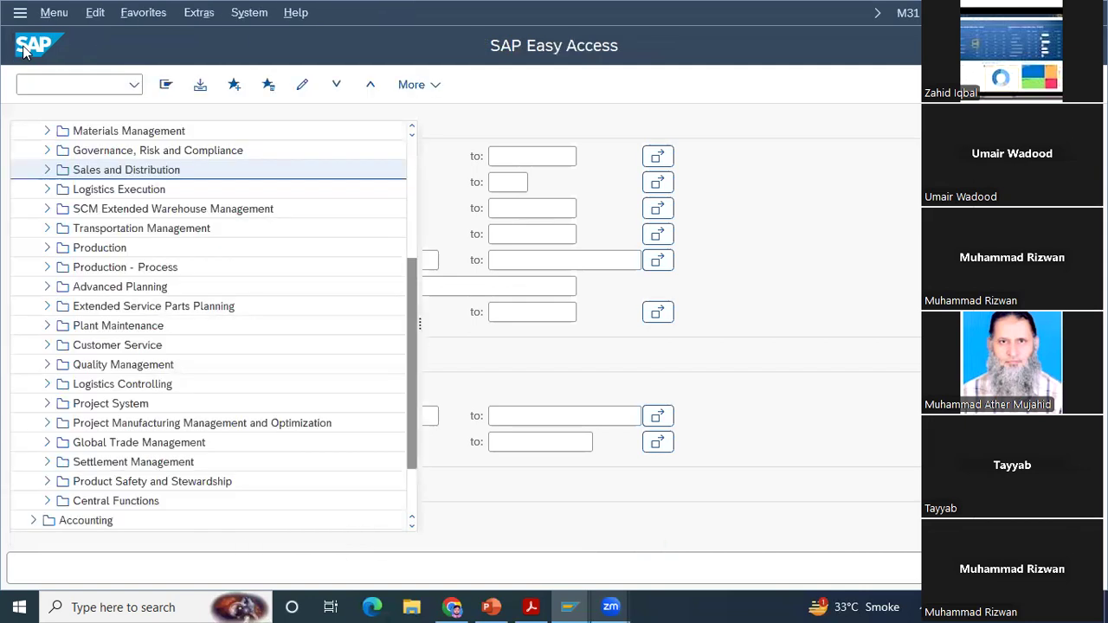
pyautogui.click(65, 88)
pyautogui.write('vl06f')
pyautogui.press('Return')
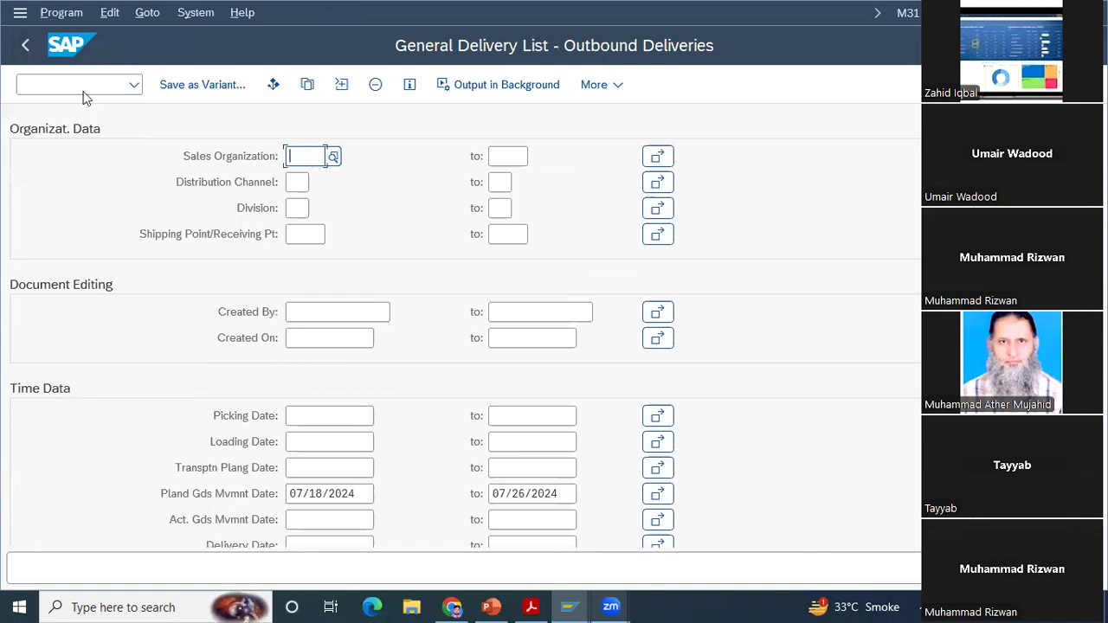
pyautogui.click(26, 46)
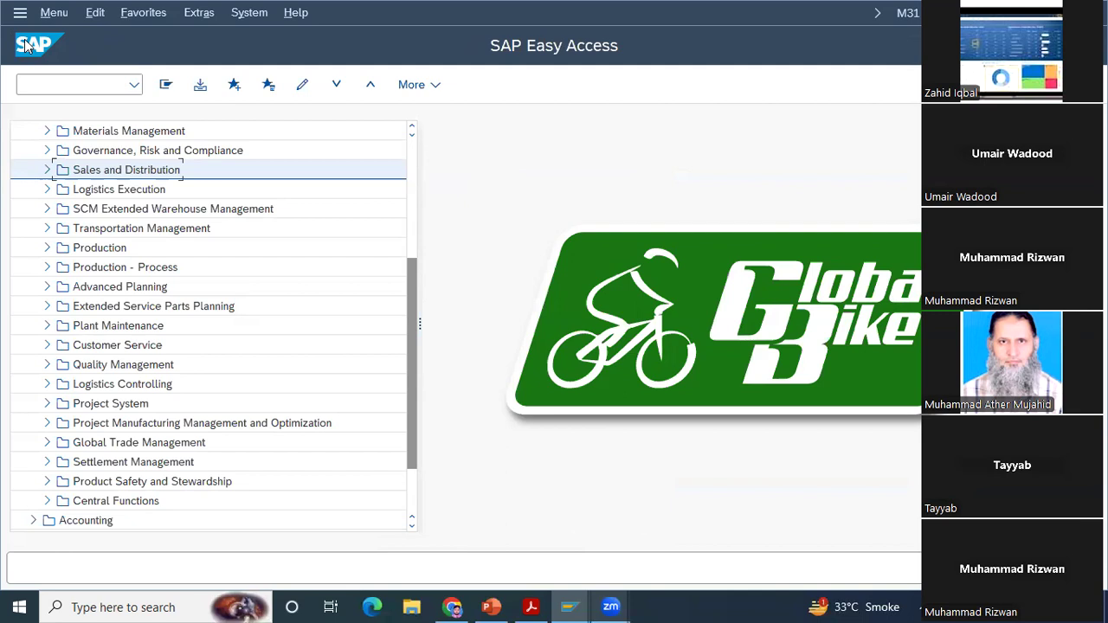
# Step: Open transaction VF04 and display the billing due list using the default selection criteria
pyautogui.click(54, 83)
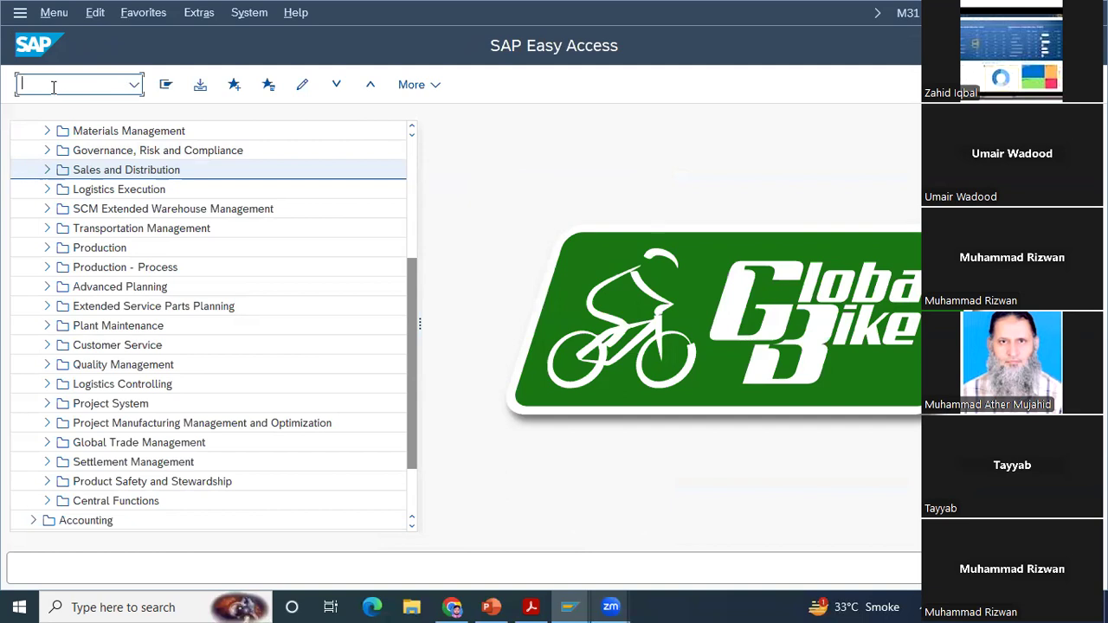
pyautogui.write('vf04')
pyautogui.press('Return')
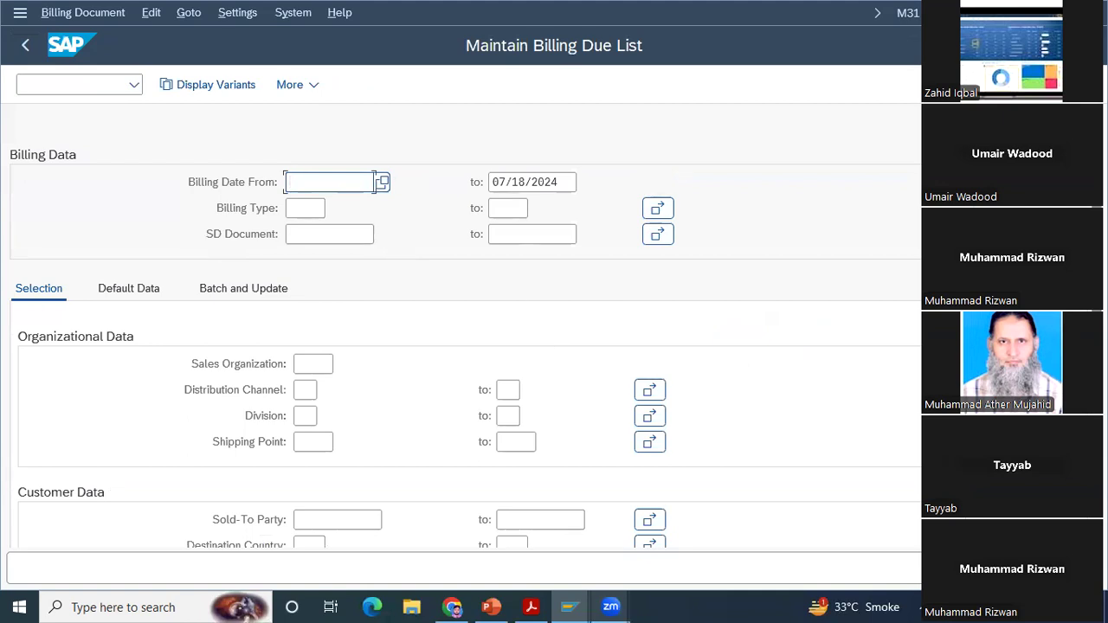
pyautogui.scroll(-5, 668, 378)
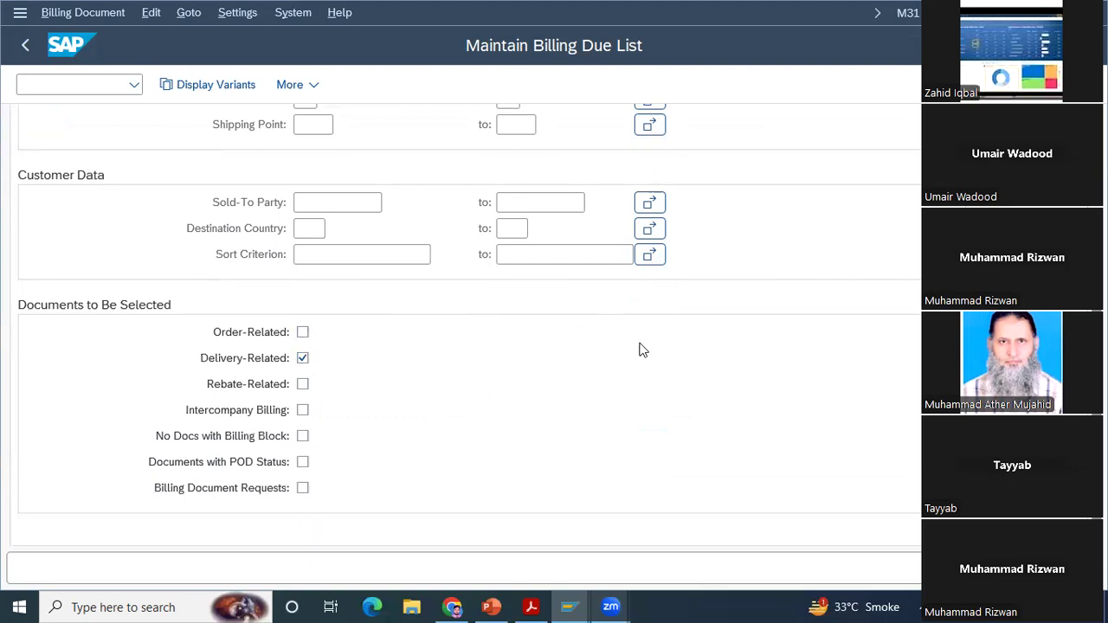
pyautogui.scroll(4, 465, 327)
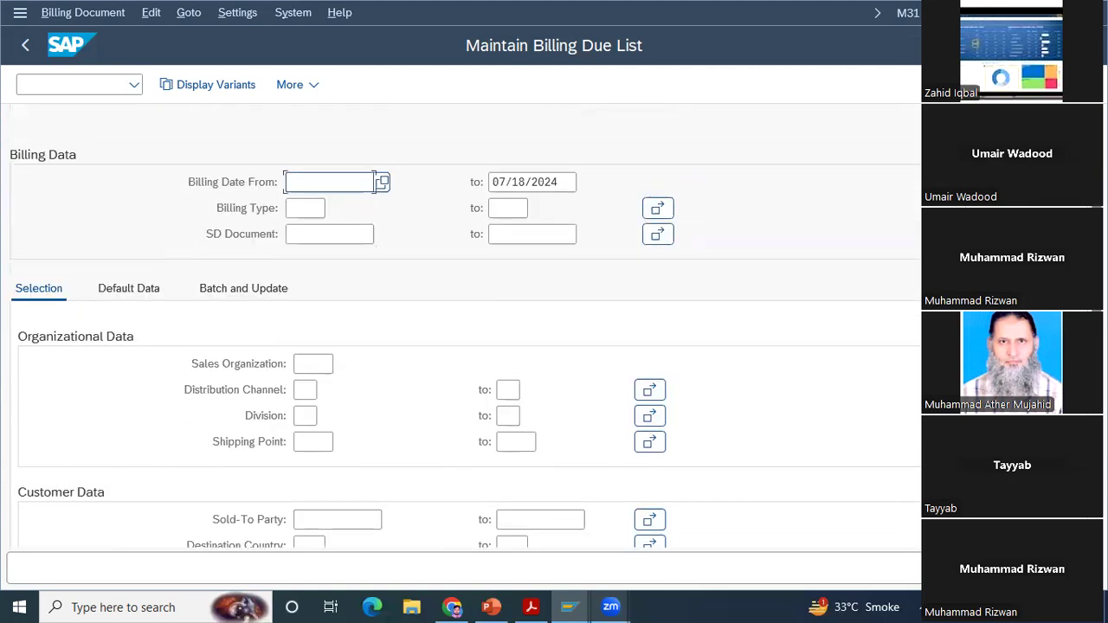
pyautogui.press('F8')
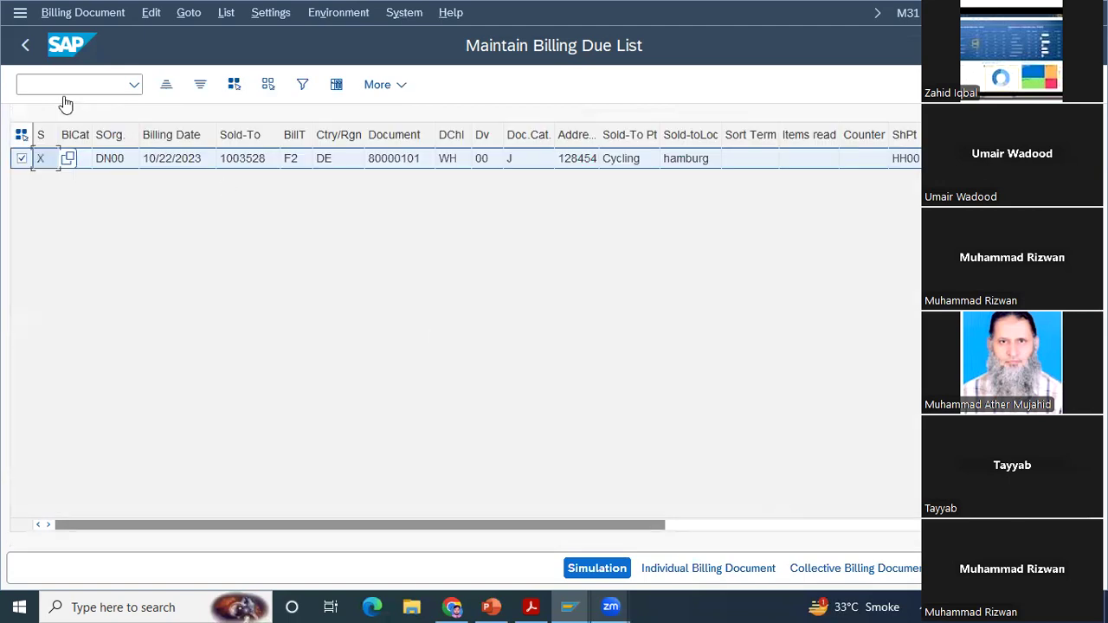
pyautogui.click(24, 43)
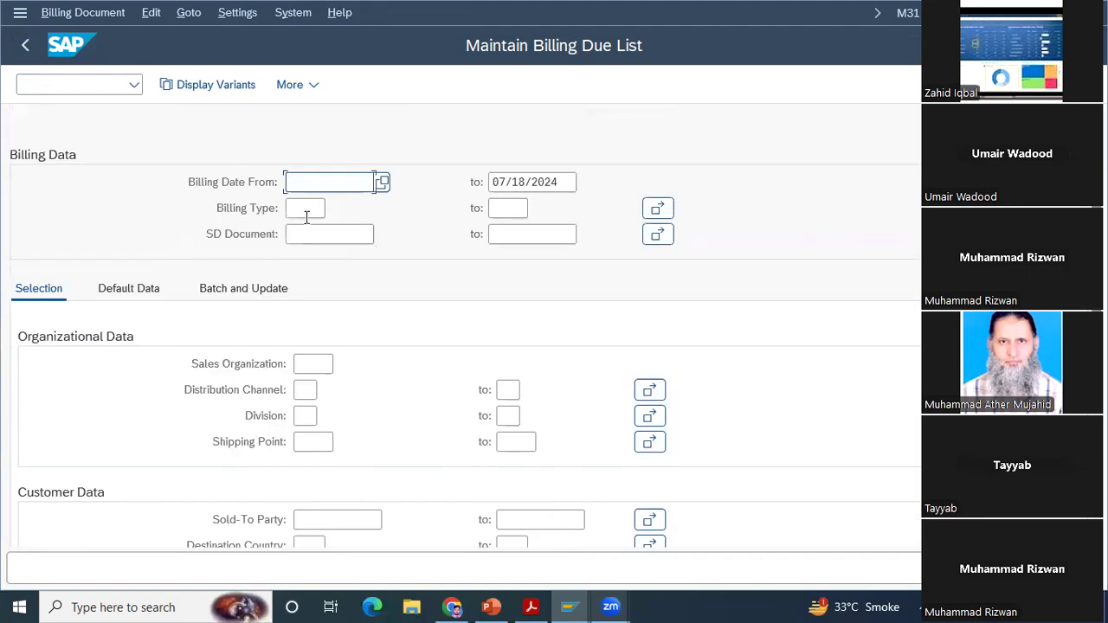
# Step: Examine the billing due list's organizational and customer criteria, documents to be selected, and default data
pyautogui.click(300, 364)
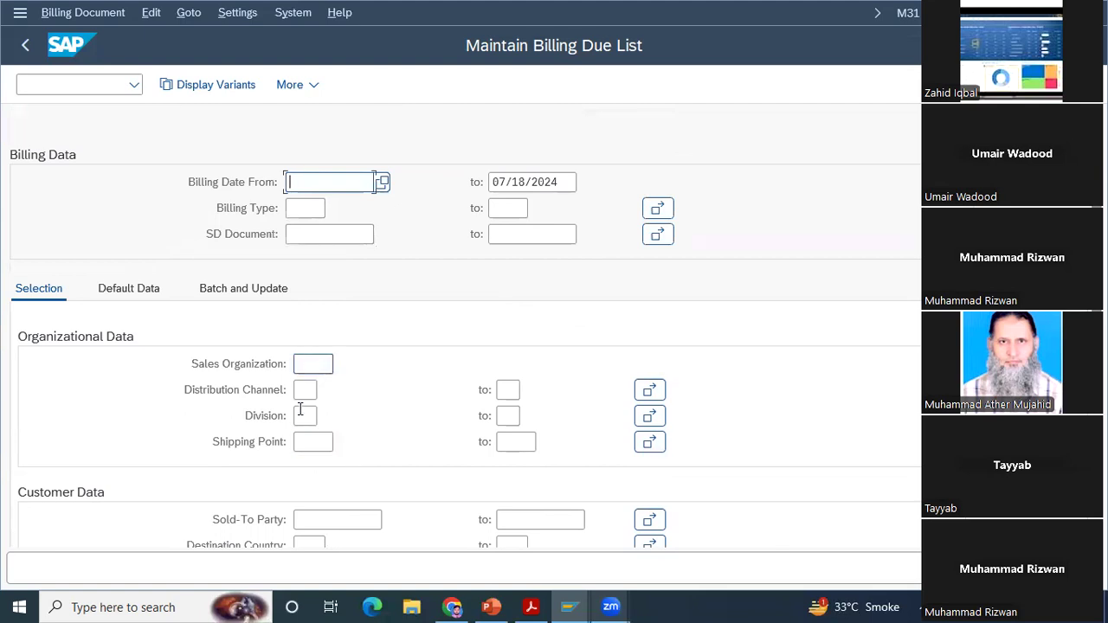
pyautogui.click(316, 520)
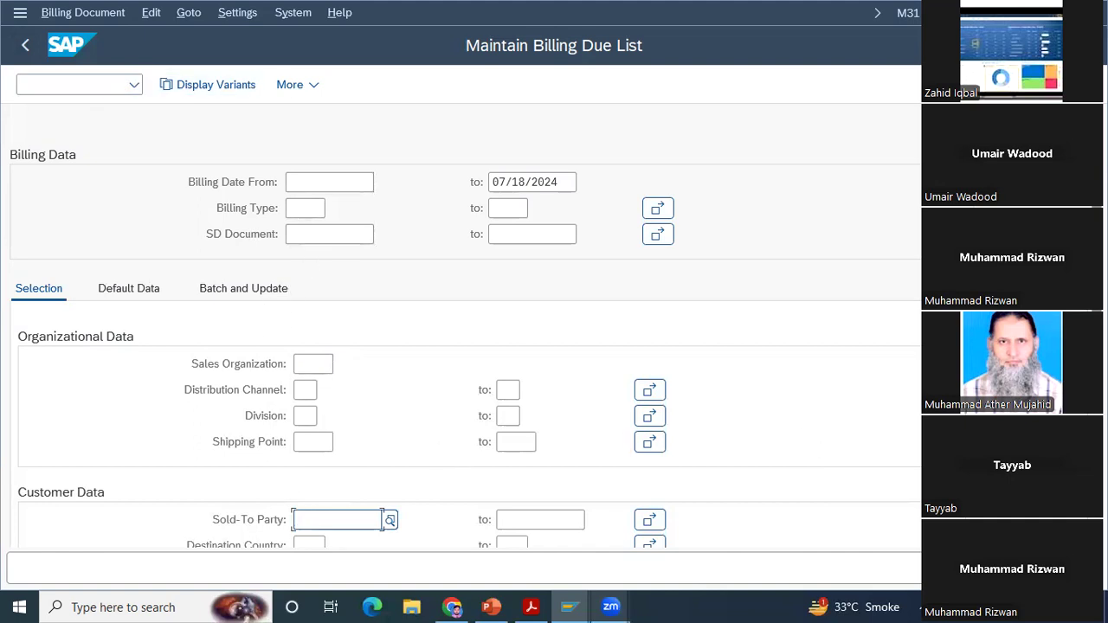
pyautogui.scroll(-2, 468, 329)
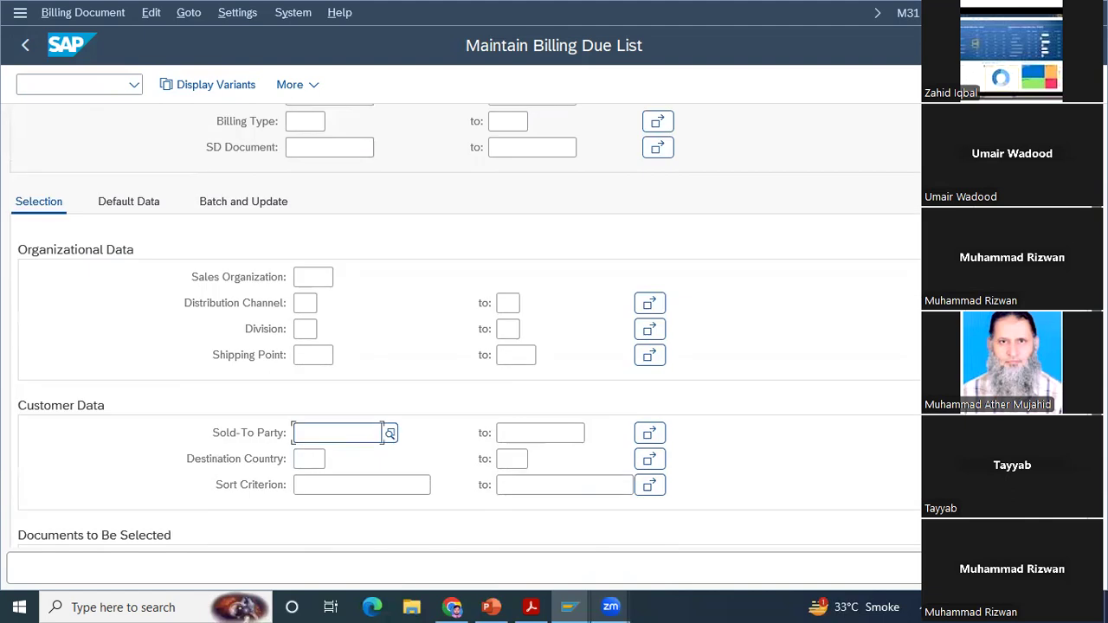
pyautogui.scroll(-1, 384, 251)
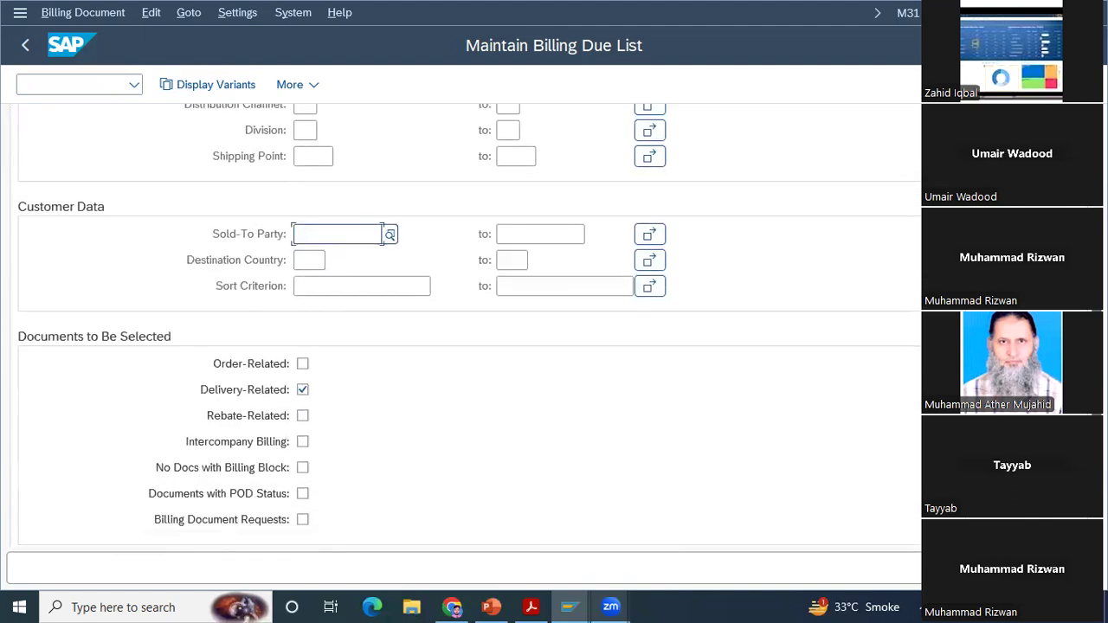
pyautogui.scroll(3, 468, 329)
pyautogui.click(119, 290)
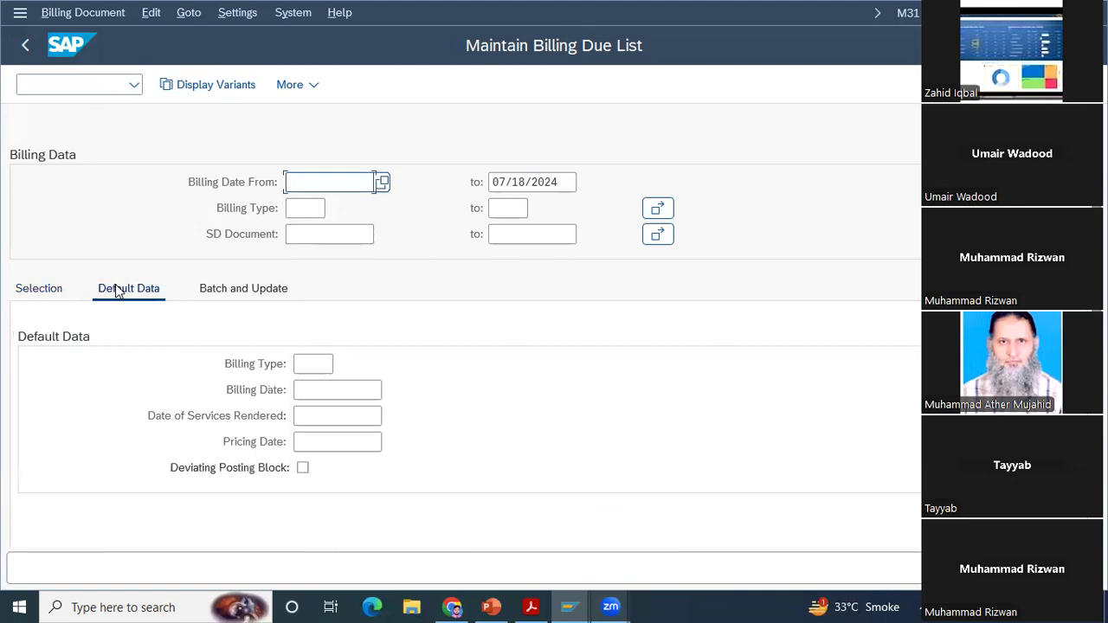
pyautogui.click(245, 294)
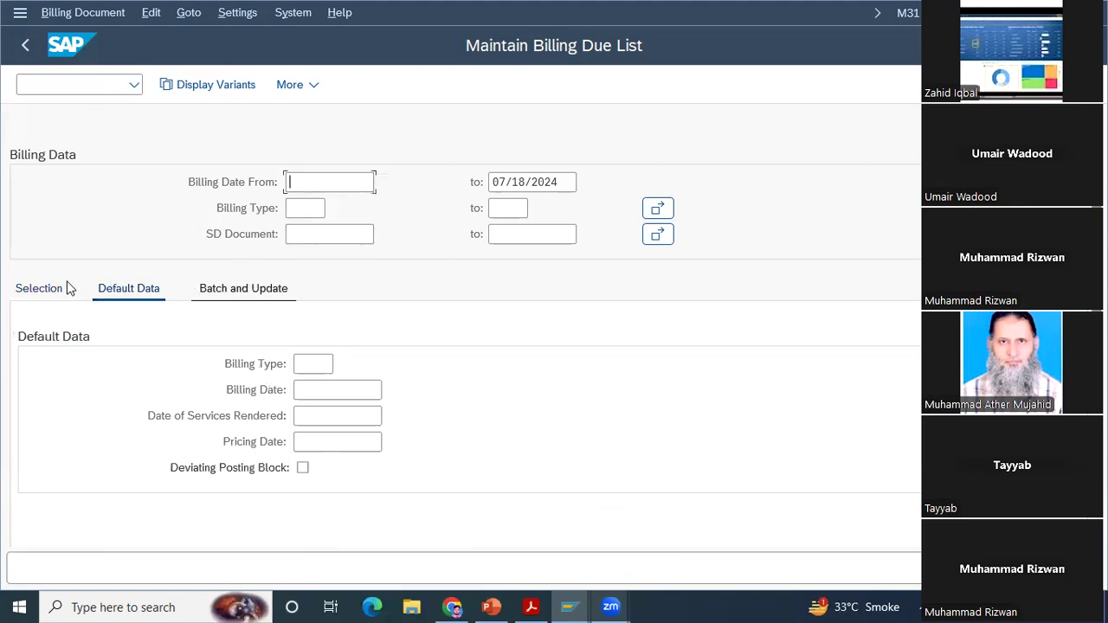
pyautogui.click(30, 289)
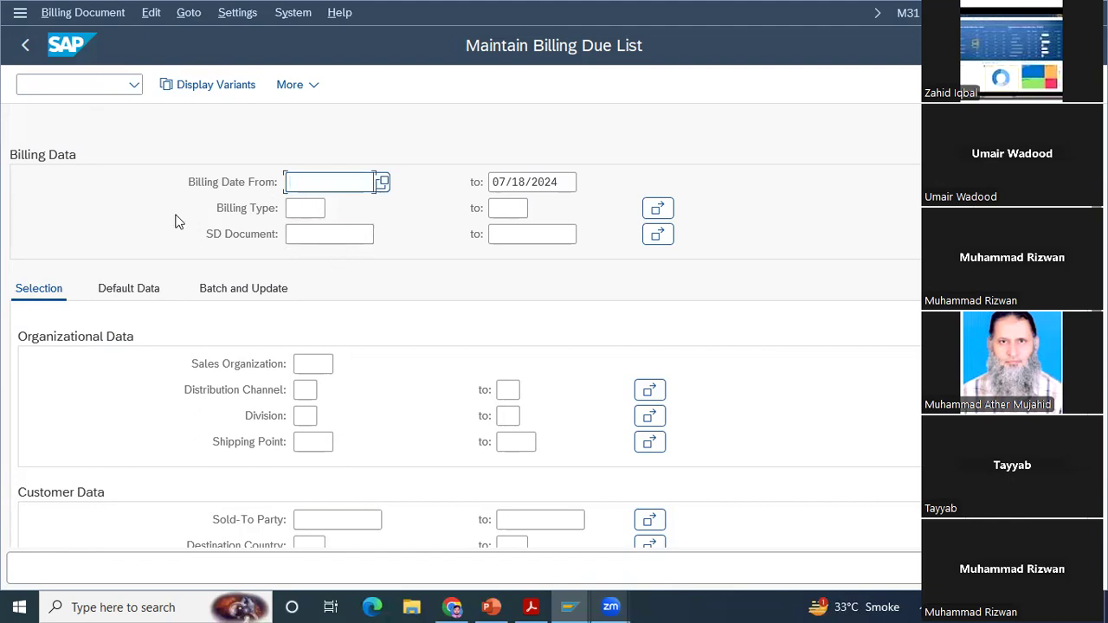
pyautogui.click(305, 391)
pyautogui.scroll(-3, 465, 327)
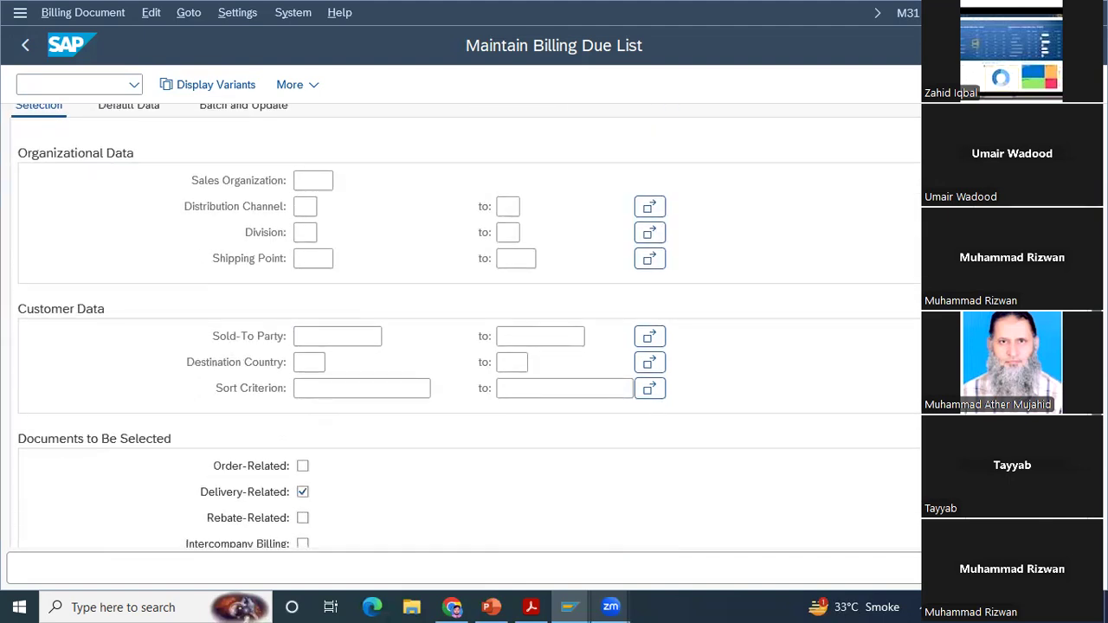
pyautogui.scroll(-3, 465, 327)
pyautogui.scroll(6, 465, 327)
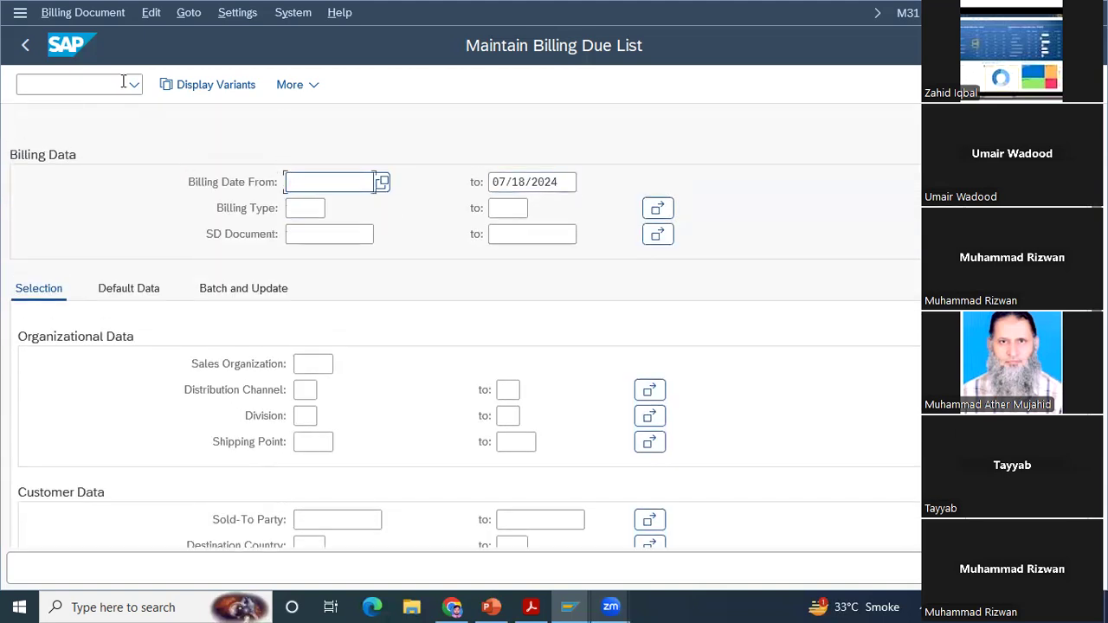
pyautogui.click(29, 48)
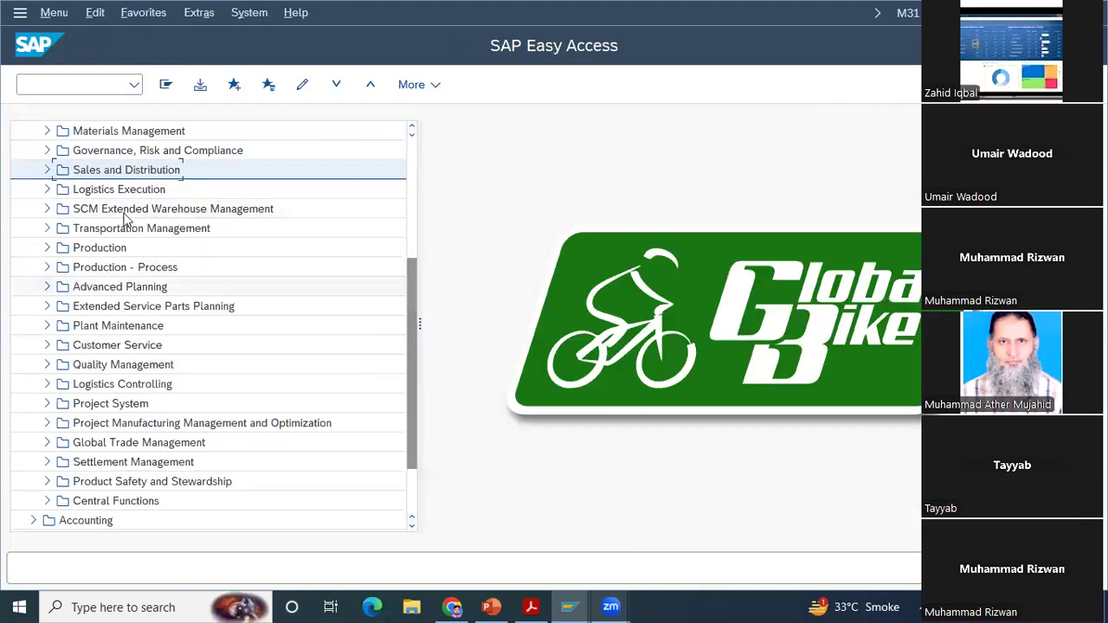
# Step: Open transaction VL06G and run the search for outbound deliveries for goods issue with the default dates
pyautogui.click(74, 80)
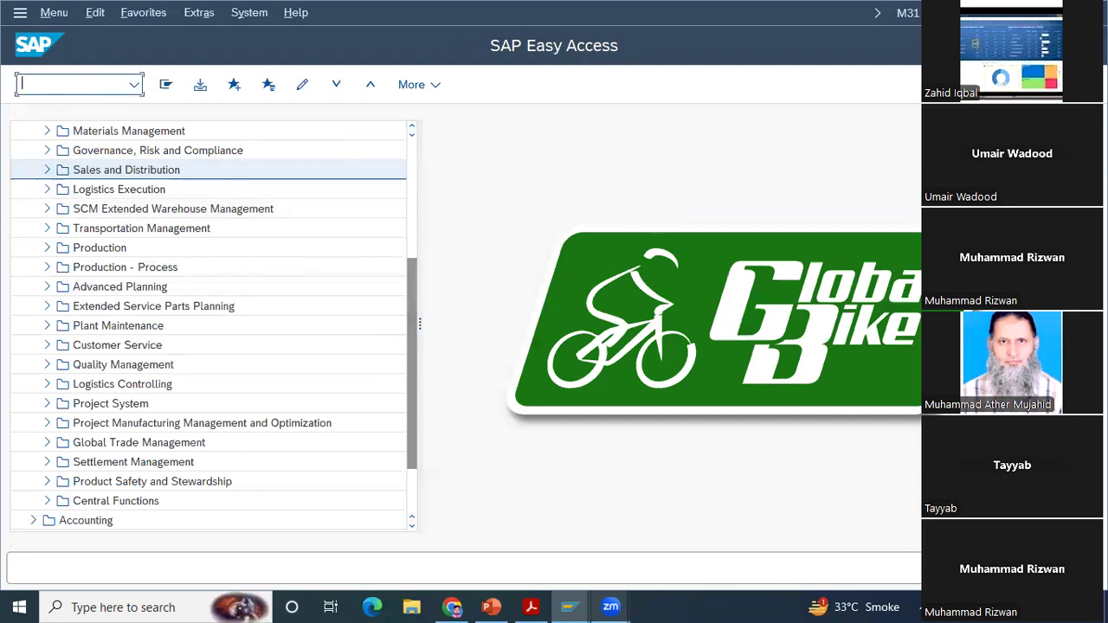
pyautogui.write('vl06g')
pyautogui.press('Return')
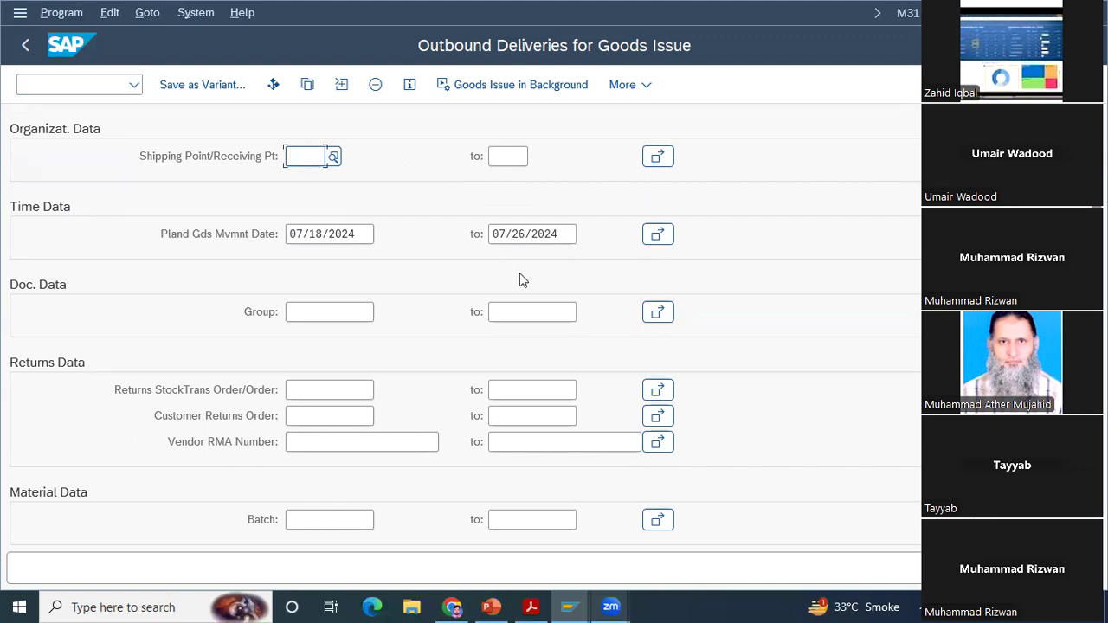
pyautogui.press('F8')
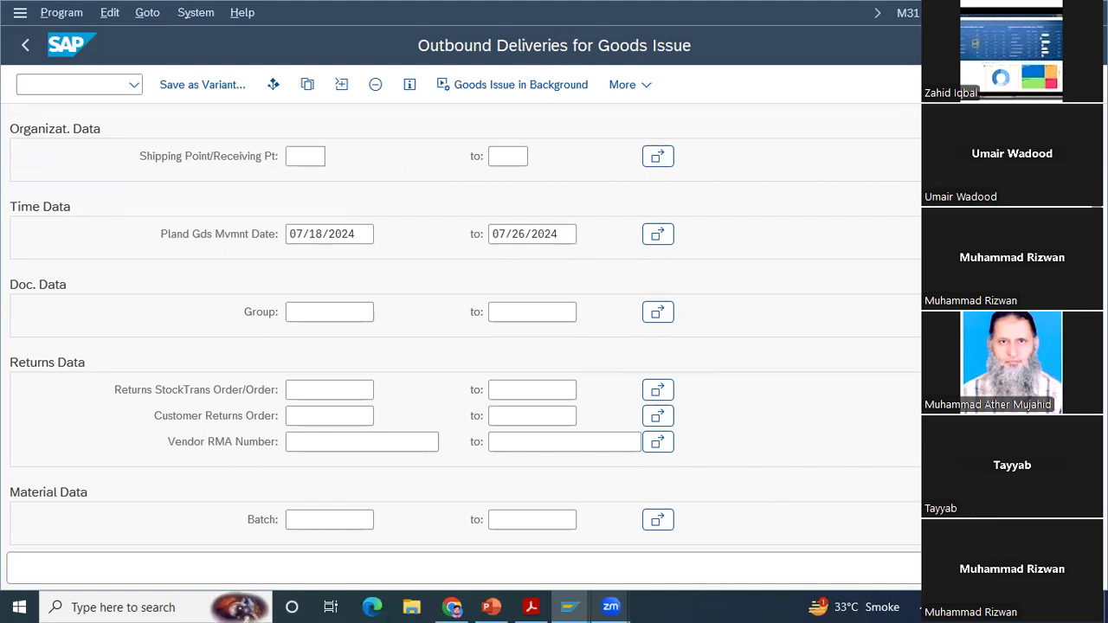
# Step: List the deliveries for goods issue with the planned goods movement start date set to 05/18/2022, and switch to Item View
pyautogui.click(335, 236)
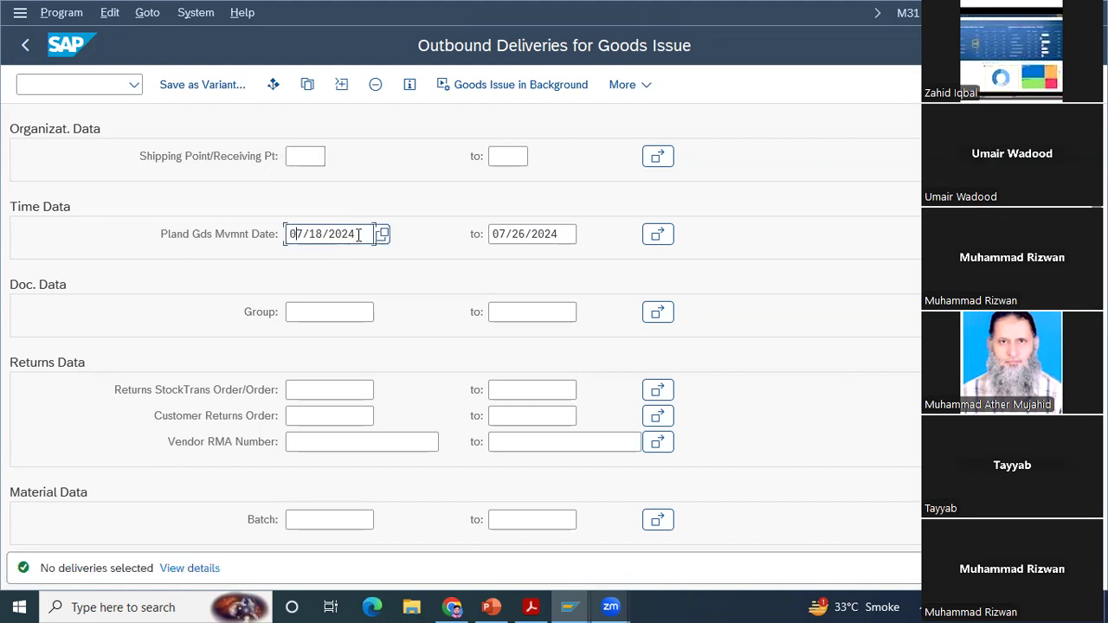
pyautogui.press('BackSpace')
pyautogui.write('5')
pyautogui.press('Return')
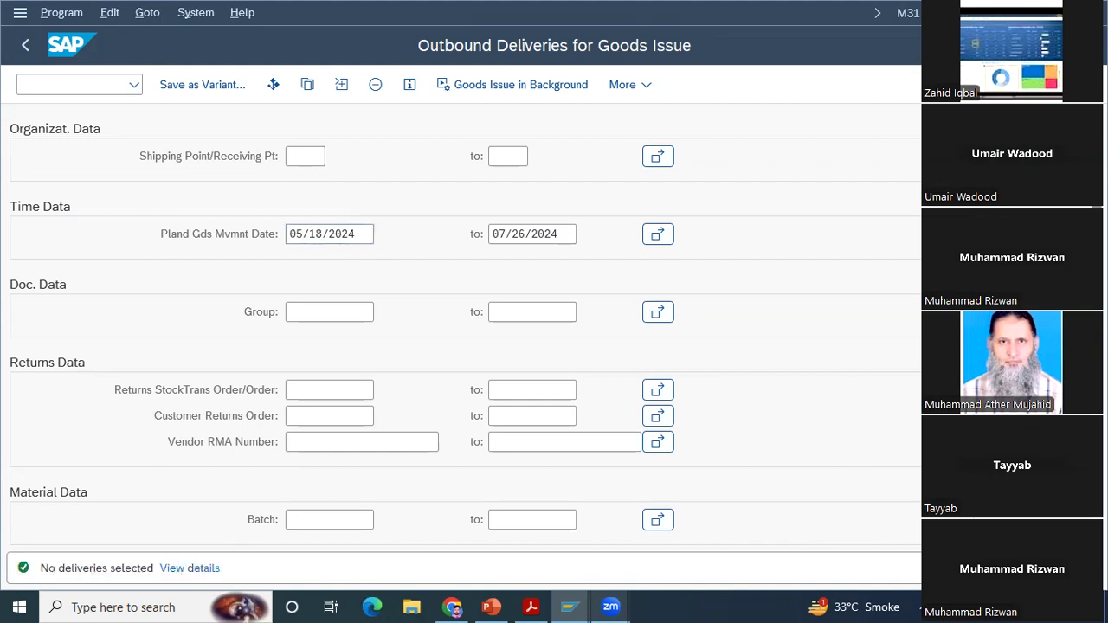
pyautogui.click(360, 234)
pyautogui.press('BackSpace')
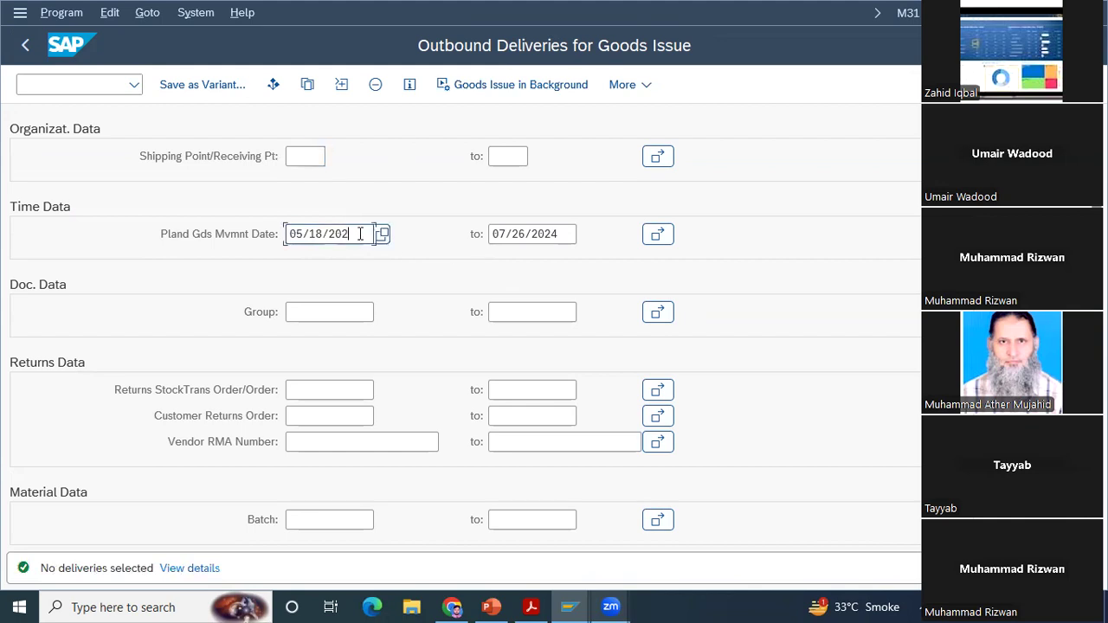
pyautogui.write('2')
pyautogui.press('F8')
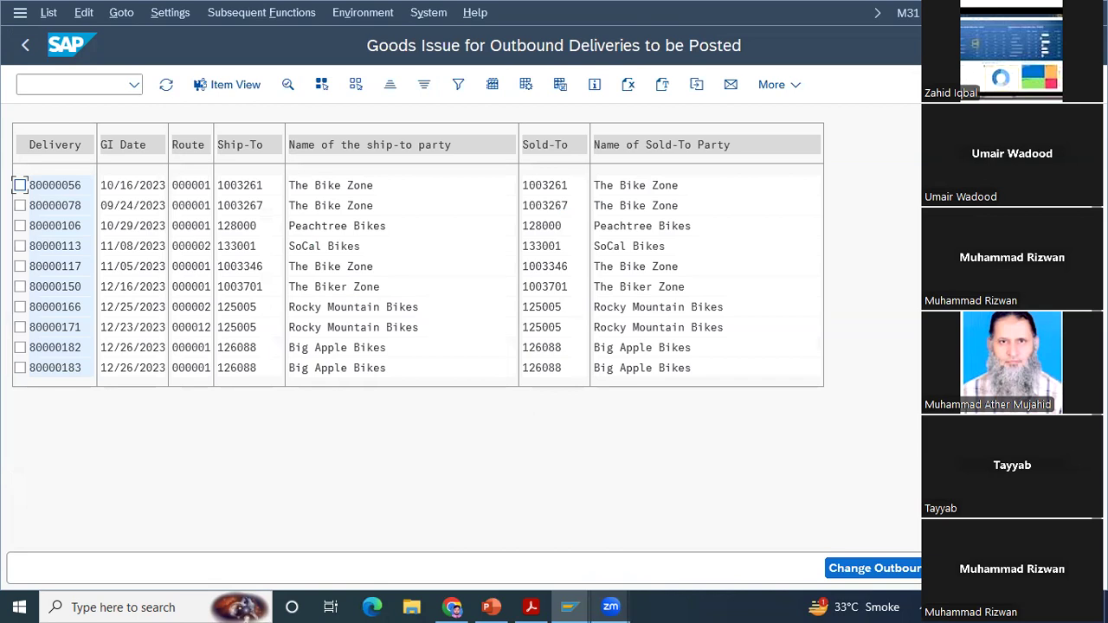
pyautogui.click(232, 89)
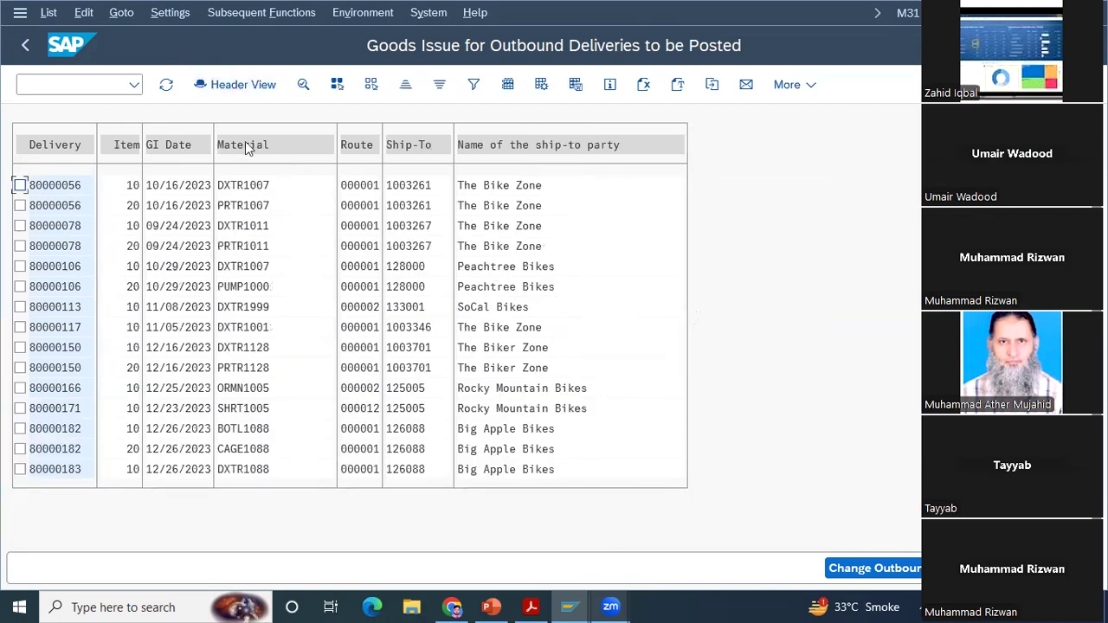
# Step: Change the item view layout by adding the hidden field Actual delivery qty to the Line 1 columns
pyautogui.click(508, 84)
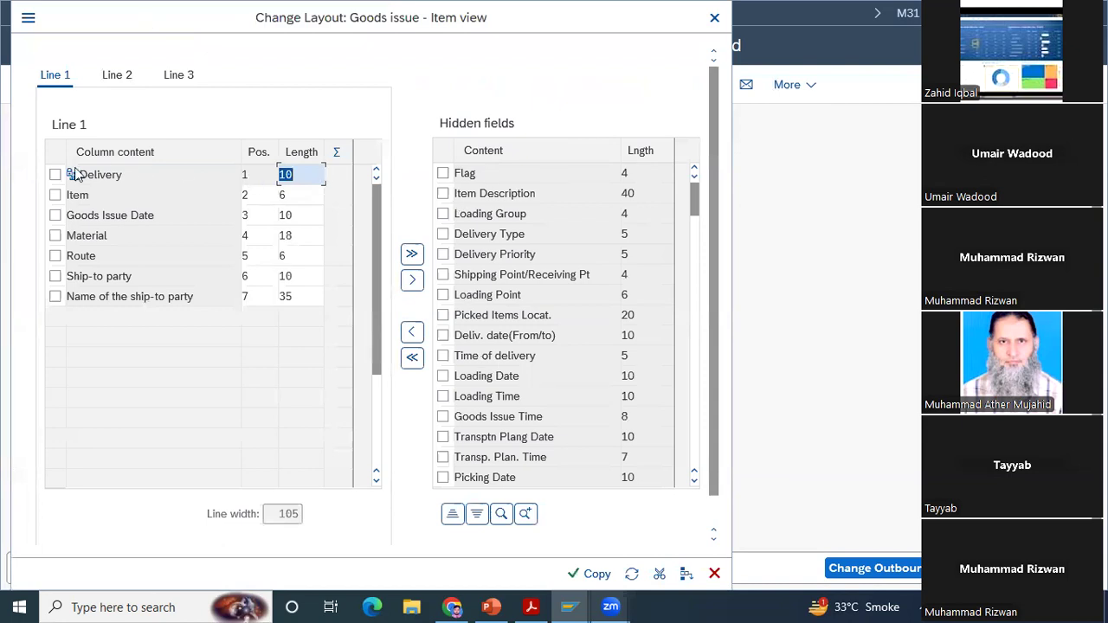
pyautogui.moveTo(242, 27); pyautogui.dragTo(577, 371)
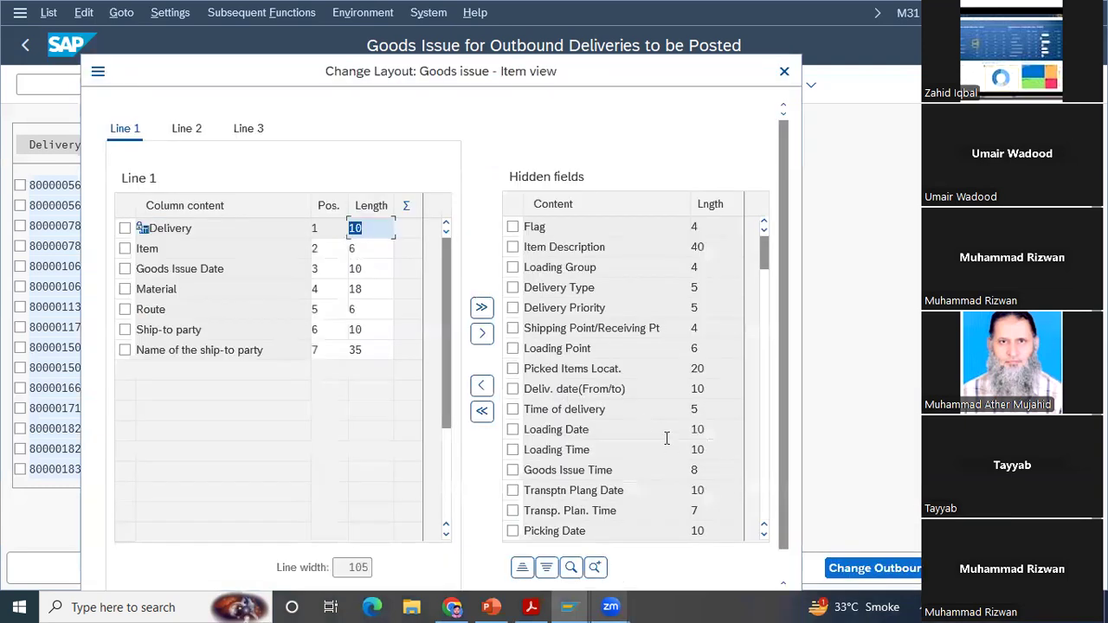
pyautogui.click(765, 538)
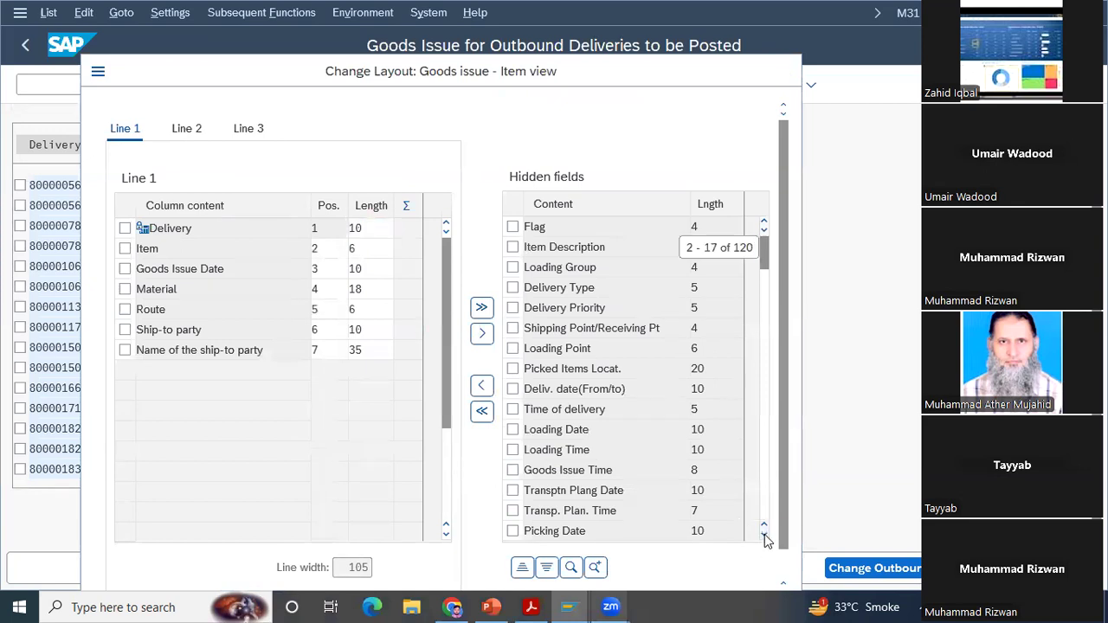
pyautogui.click(766, 538)
pyautogui.click(765, 538)
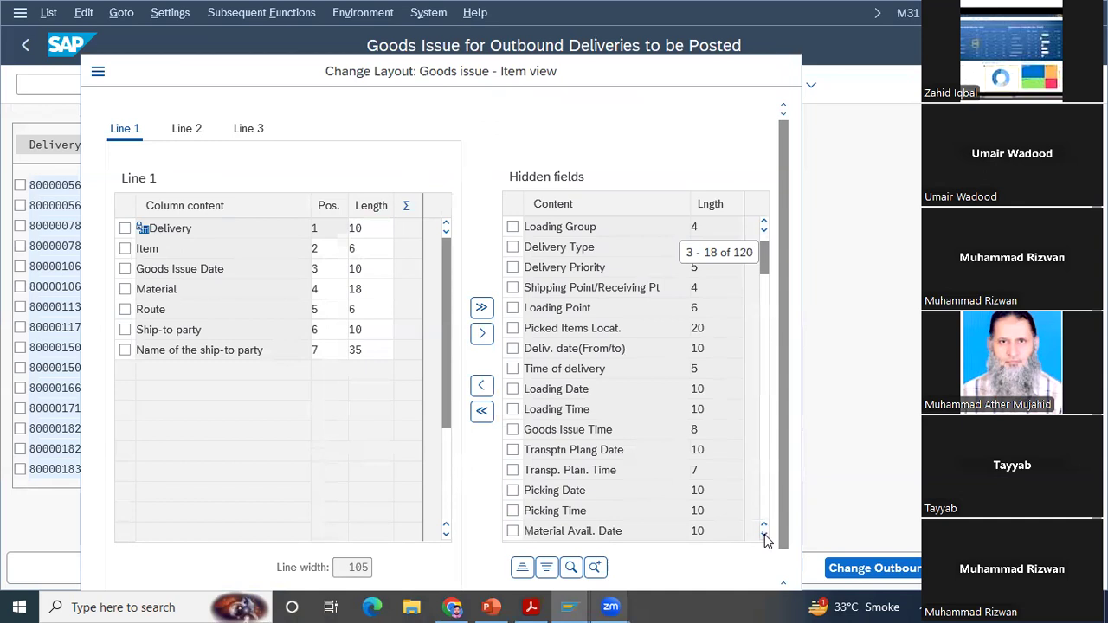
pyautogui.click(765, 538)
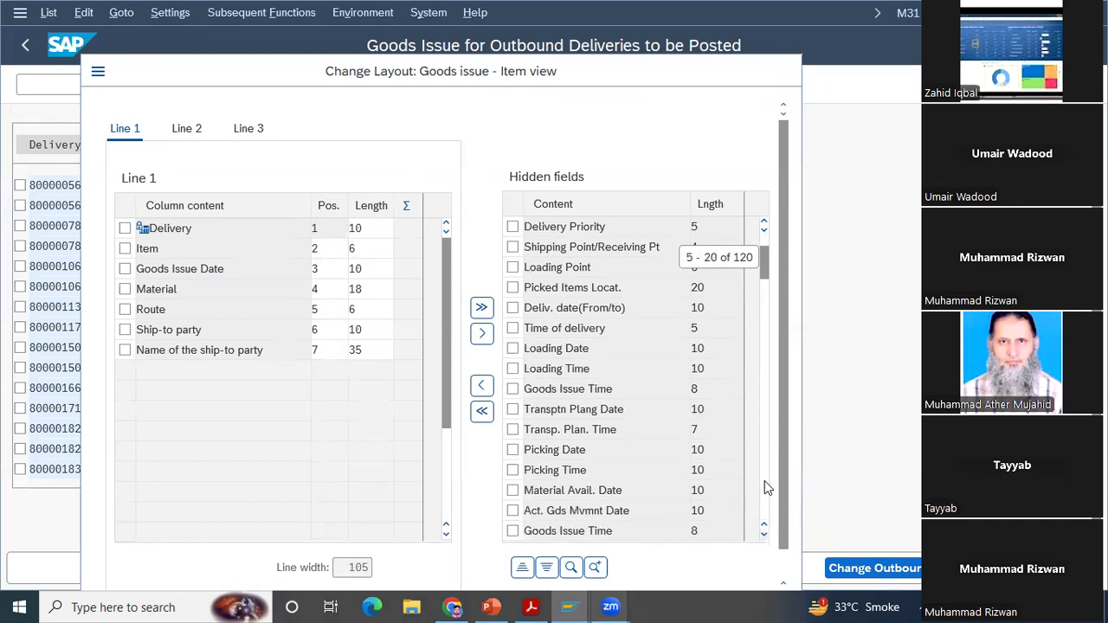
pyautogui.scroll(-1, 765, 481)
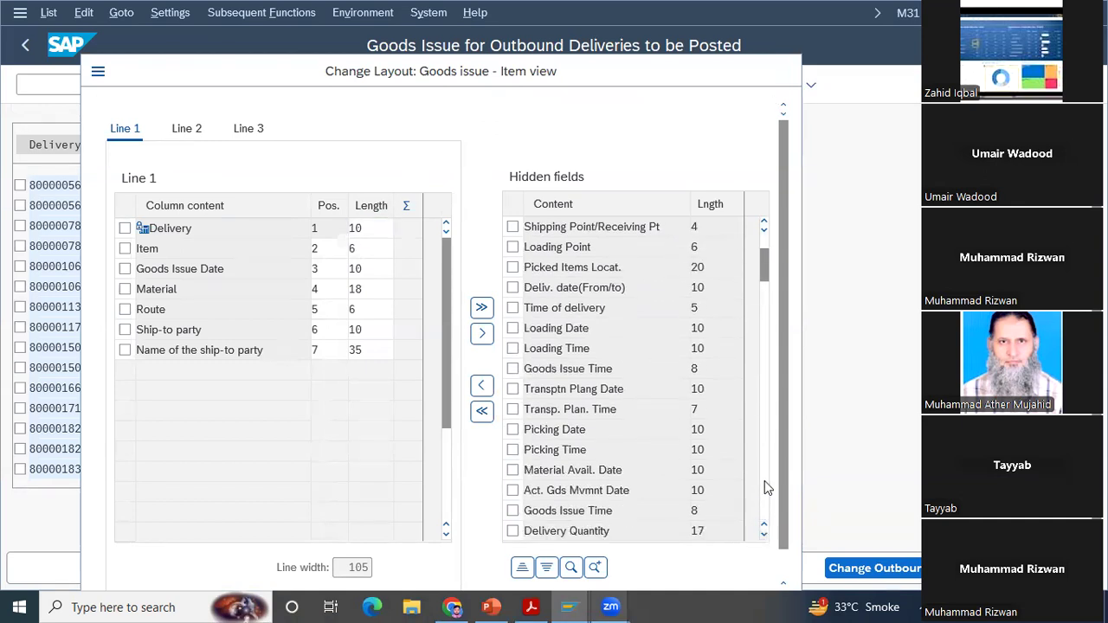
pyautogui.click(765, 481)
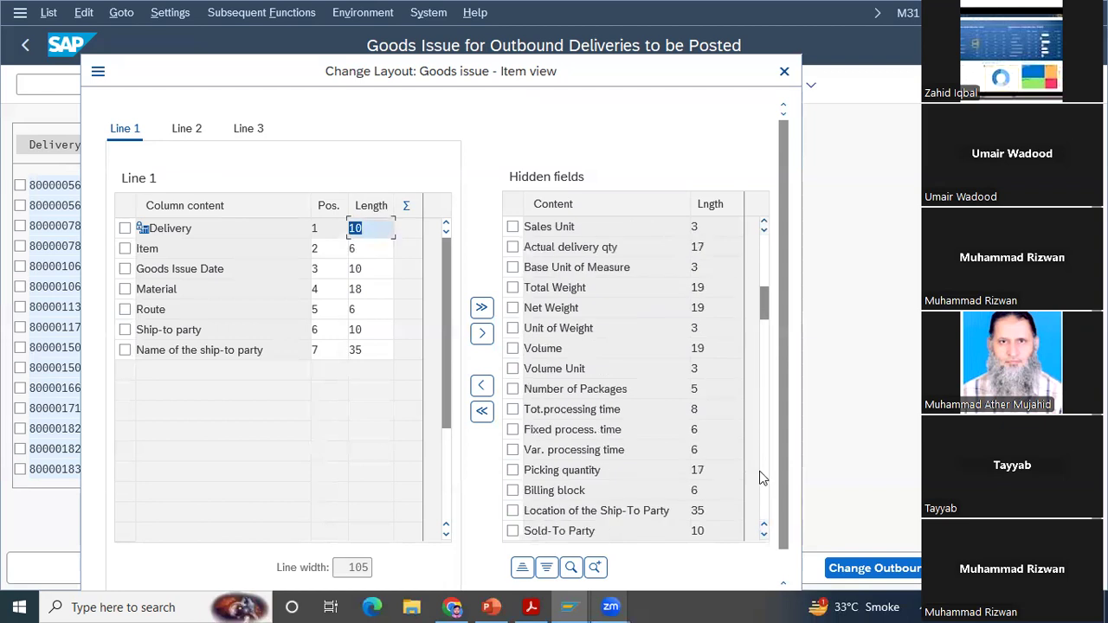
pyautogui.click(513, 247)
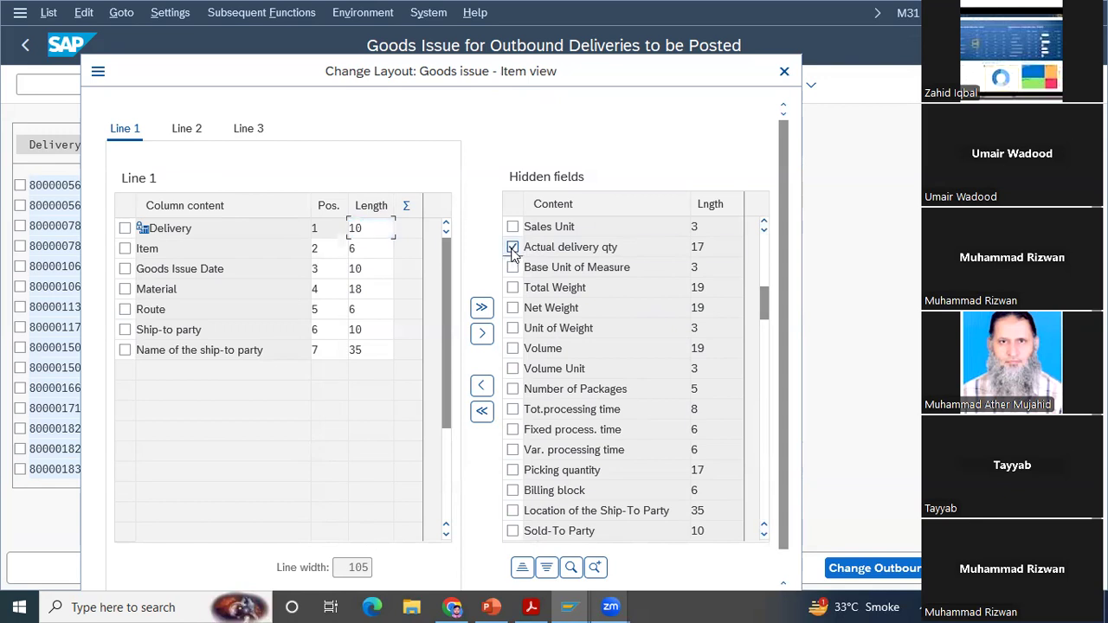
pyautogui.click(482, 387)
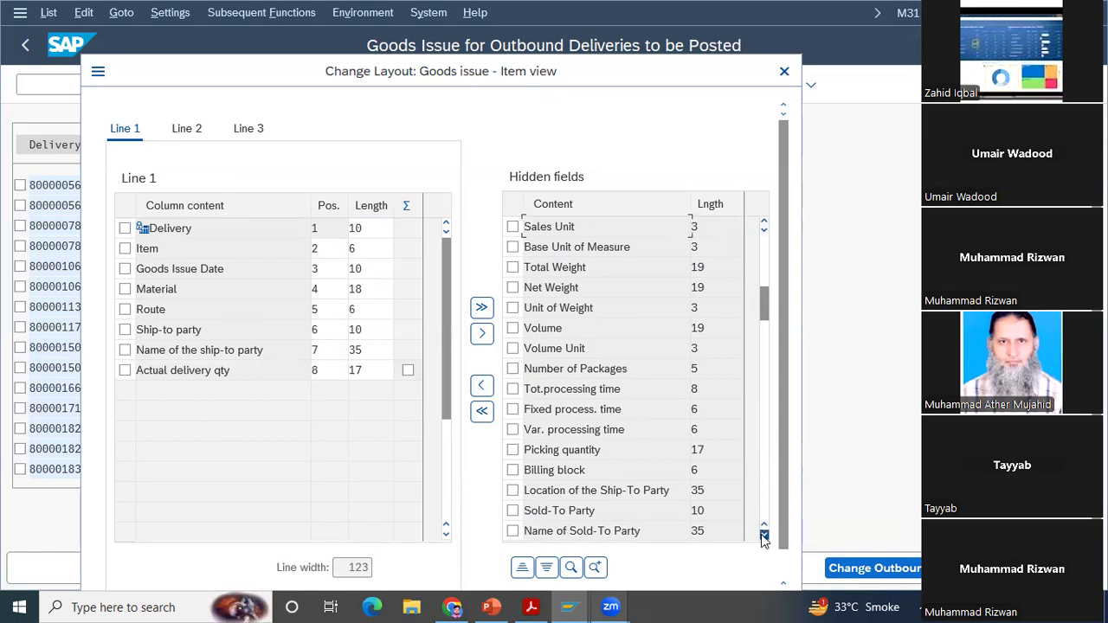
# Step: Look through the remaining hidden fields without adding any, and apply the layout to the goods issue list
pyautogui.click(764, 536)
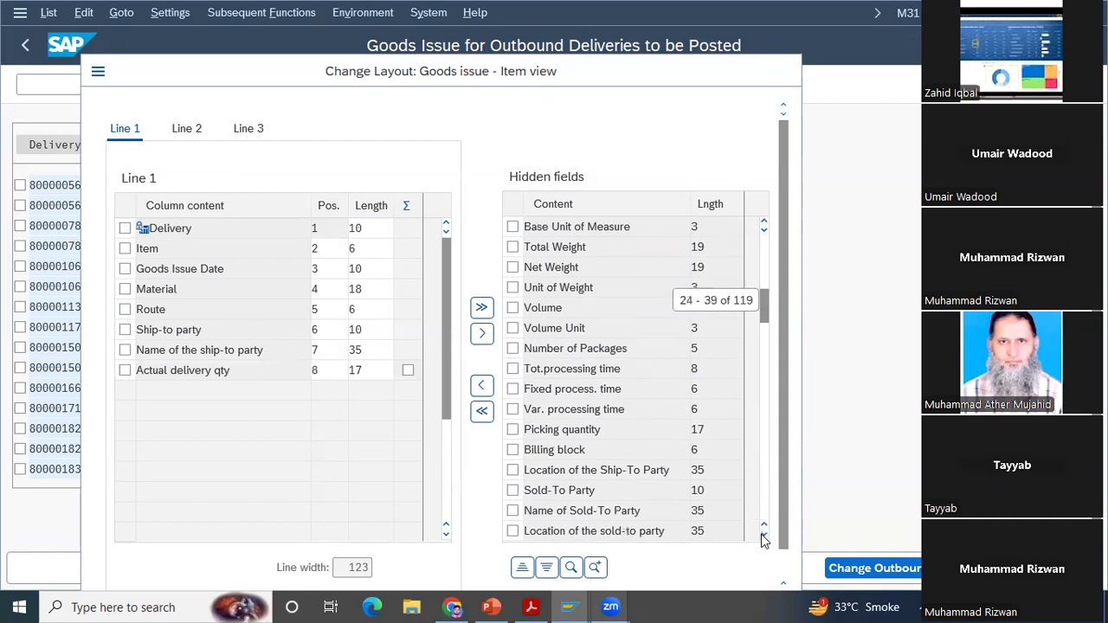
pyautogui.click(764, 536)
pyautogui.click(764, 534)
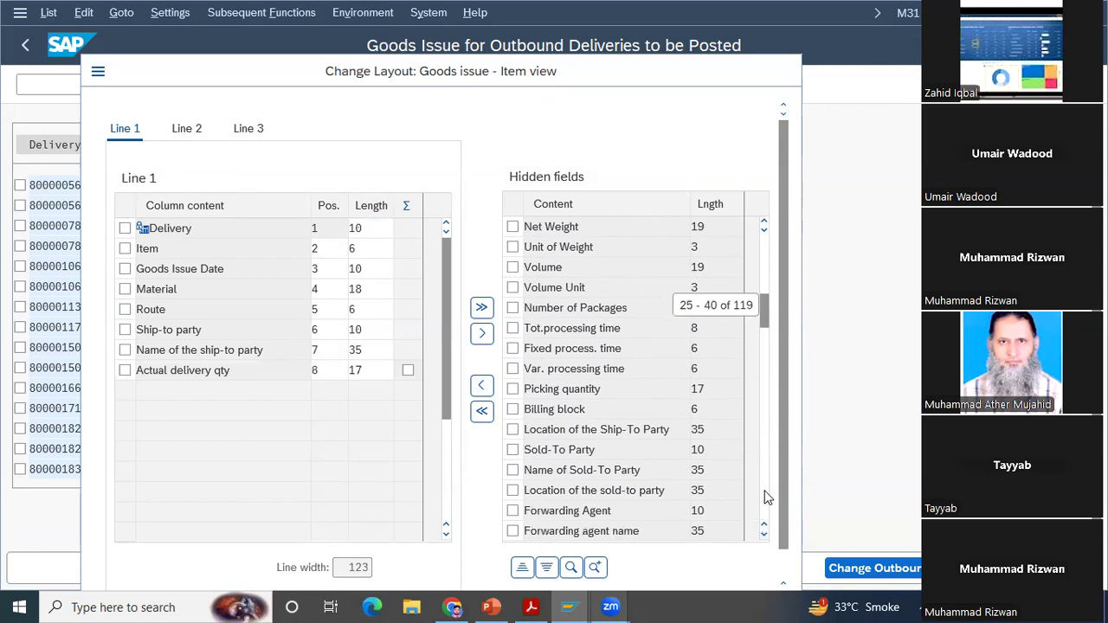
pyautogui.scroll(-1, 766, 496)
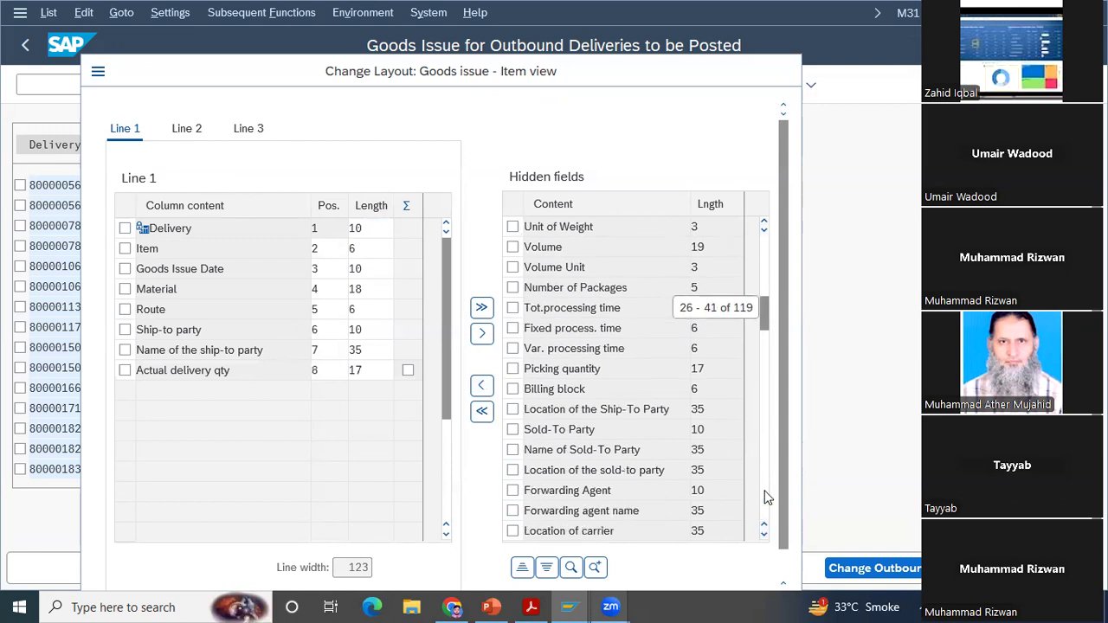
pyautogui.click(765, 496)
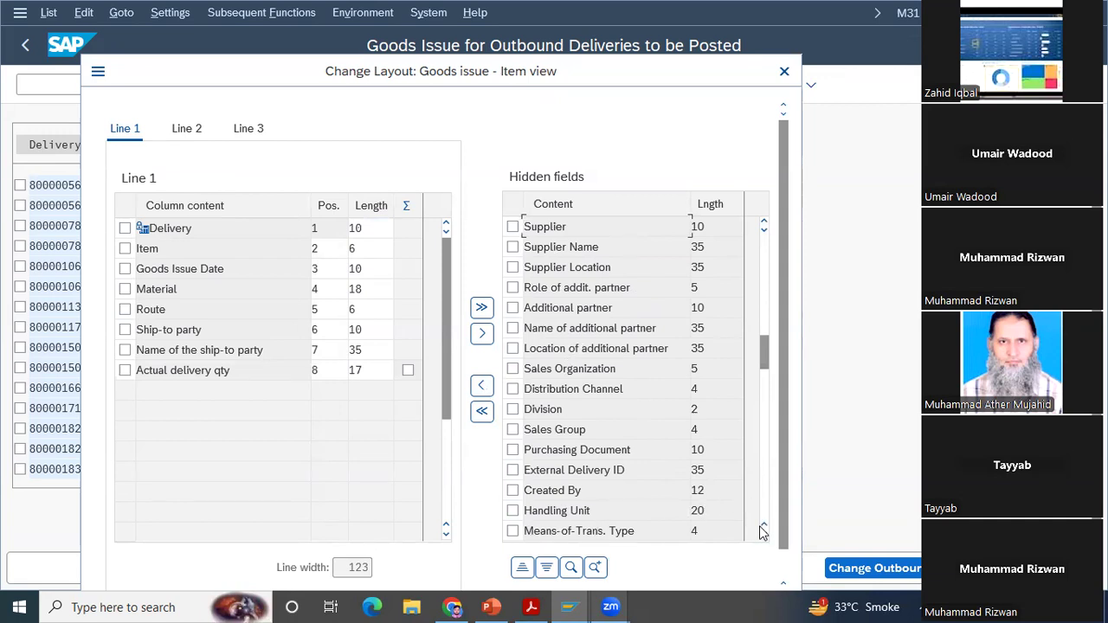
pyautogui.click(513, 491)
pyautogui.click(513, 491)
pyautogui.click(766, 536)
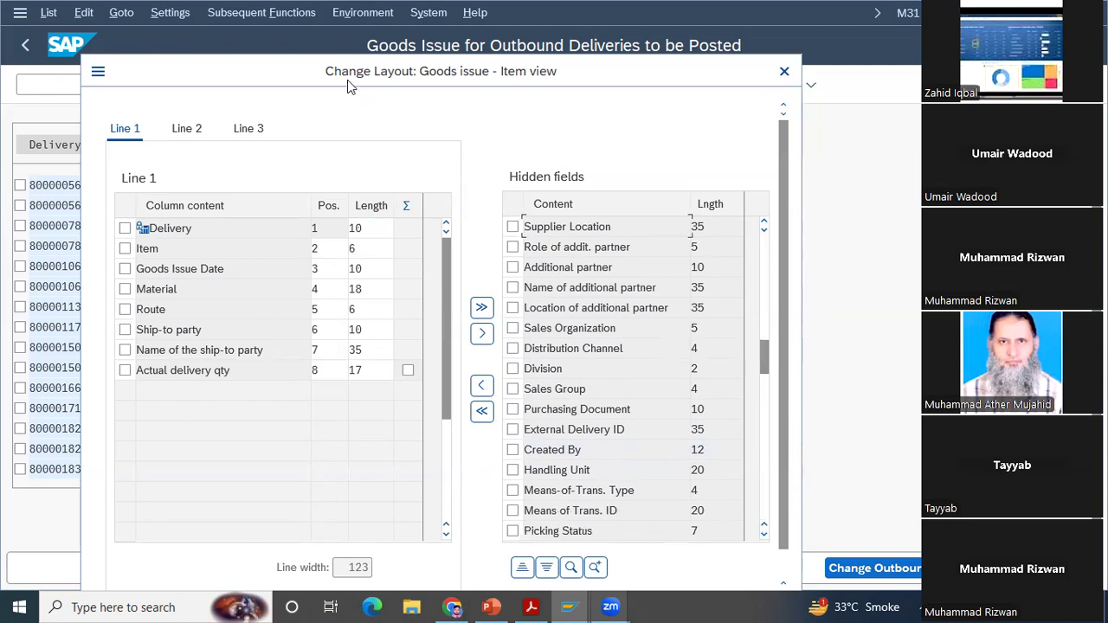
pyautogui.moveTo(348, 79); pyautogui.dragTo(185, 20)
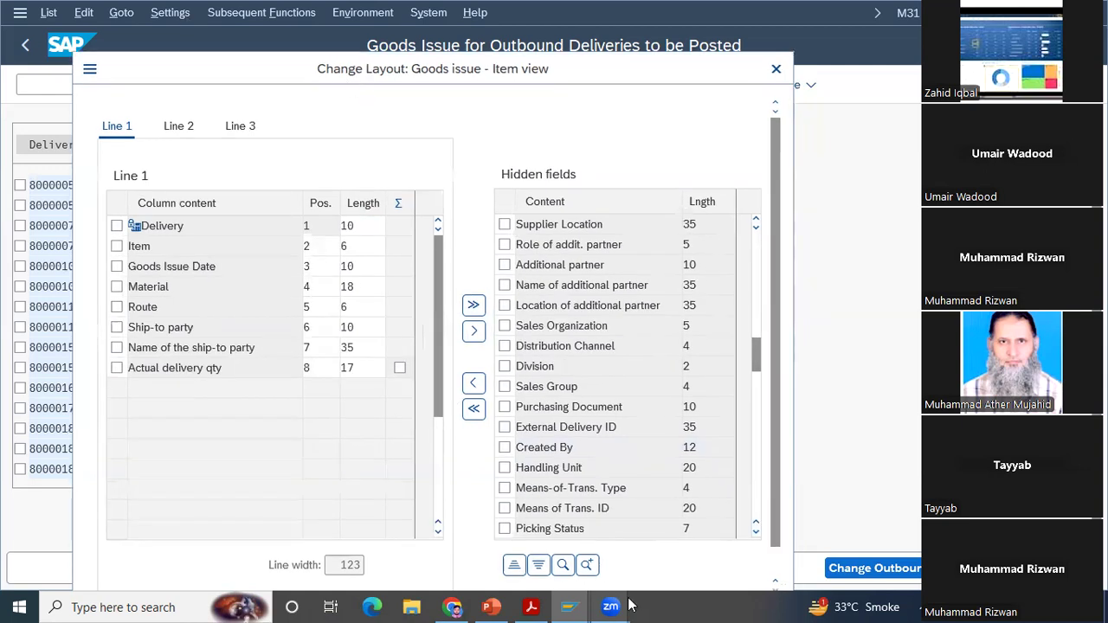
pyautogui.click(571, 575)
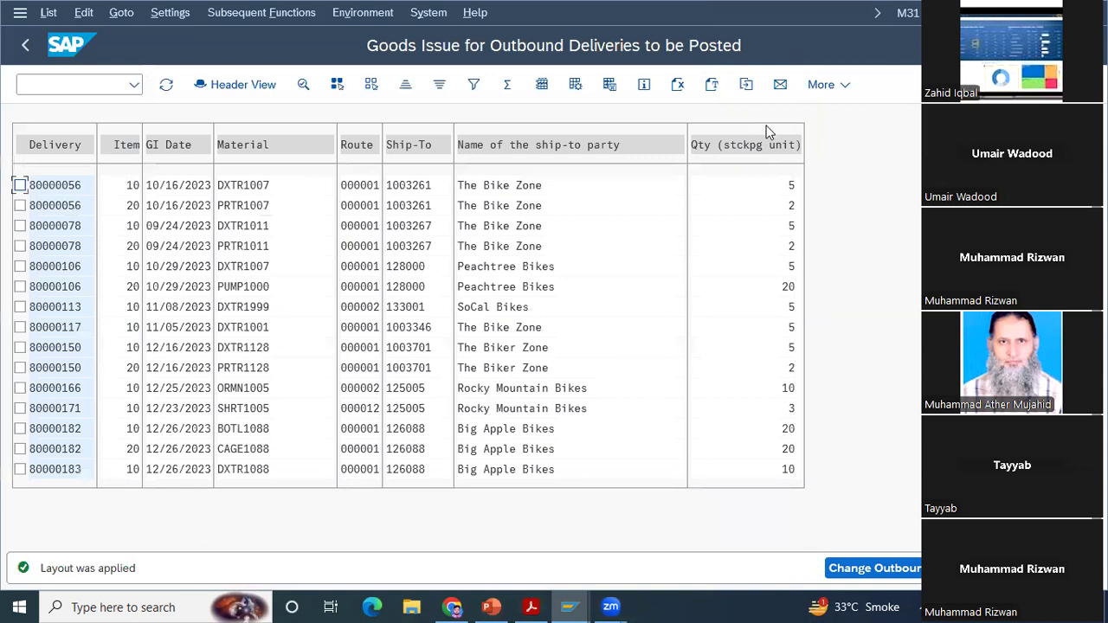
# Step: Total the quantity column of the goods issue list and subtotal it by name of the ship-to party
pyautogui.click(740, 145)
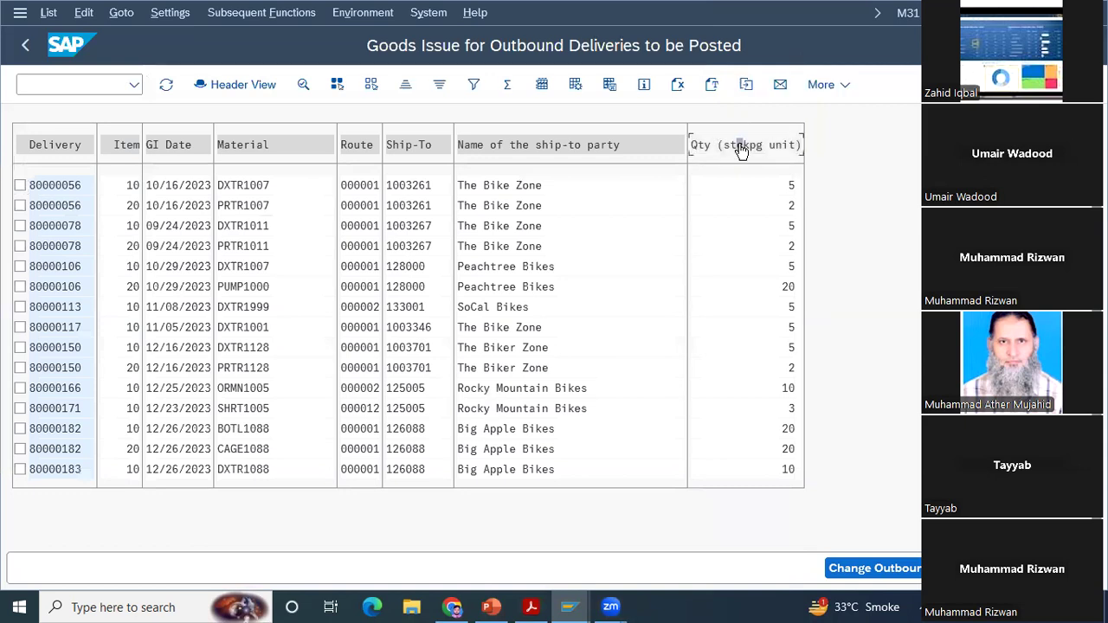
pyautogui.click(509, 87)
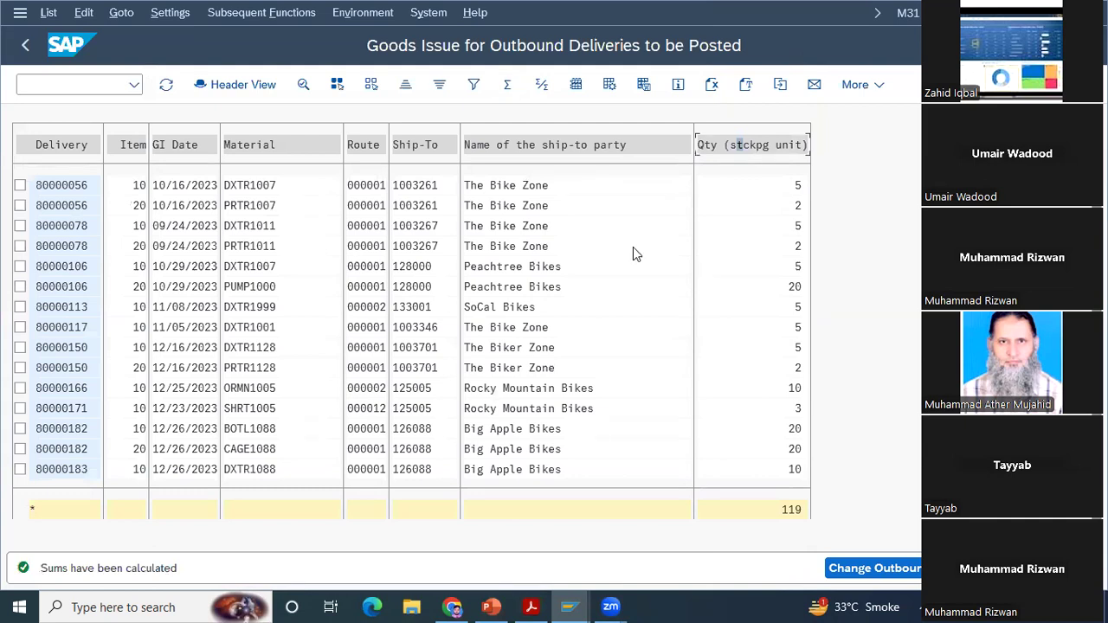
pyautogui.click(516, 145)
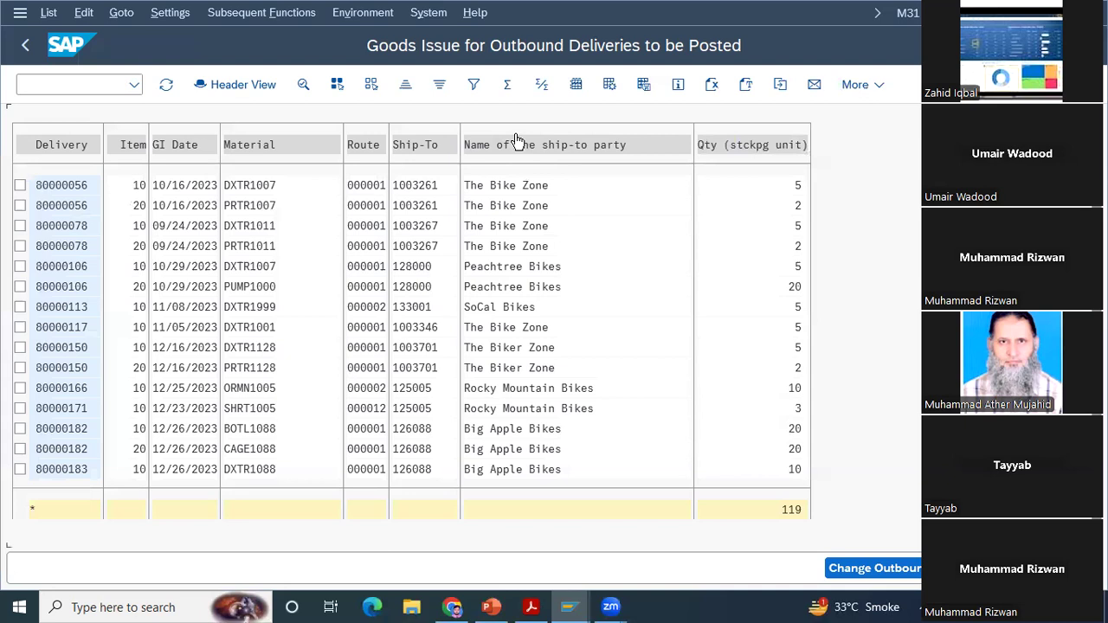
pyautogui.click(516, 144)
pyautogui.click(541, 84)
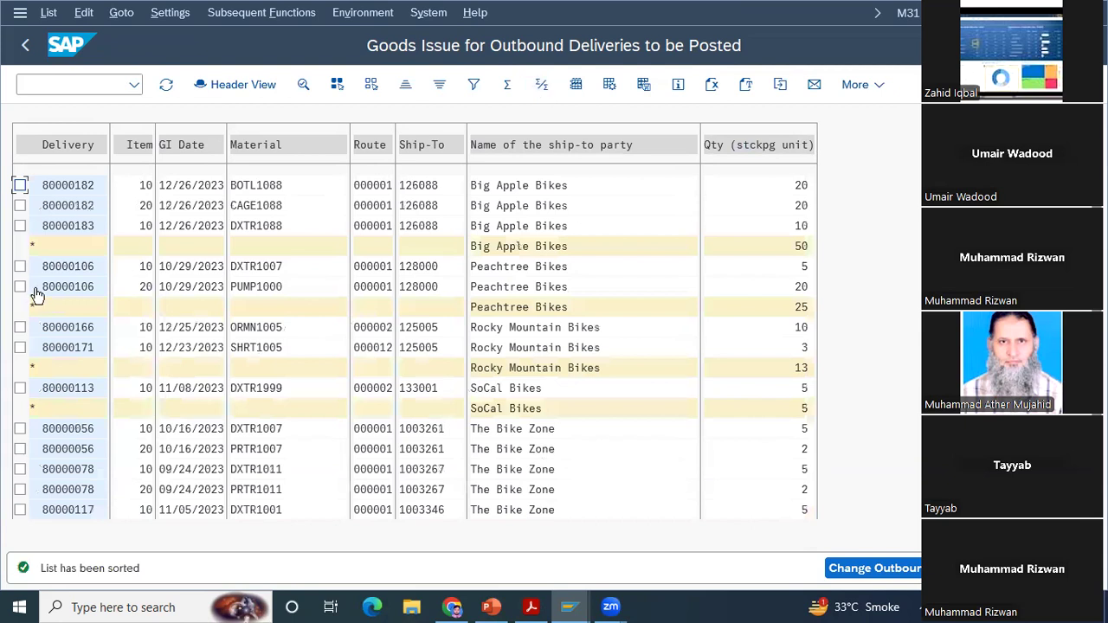
# Step: Collapse the list to the ship-to party subtotals and expand it back to the delivery items
pyautogui.scroll(-5, 526, 193)
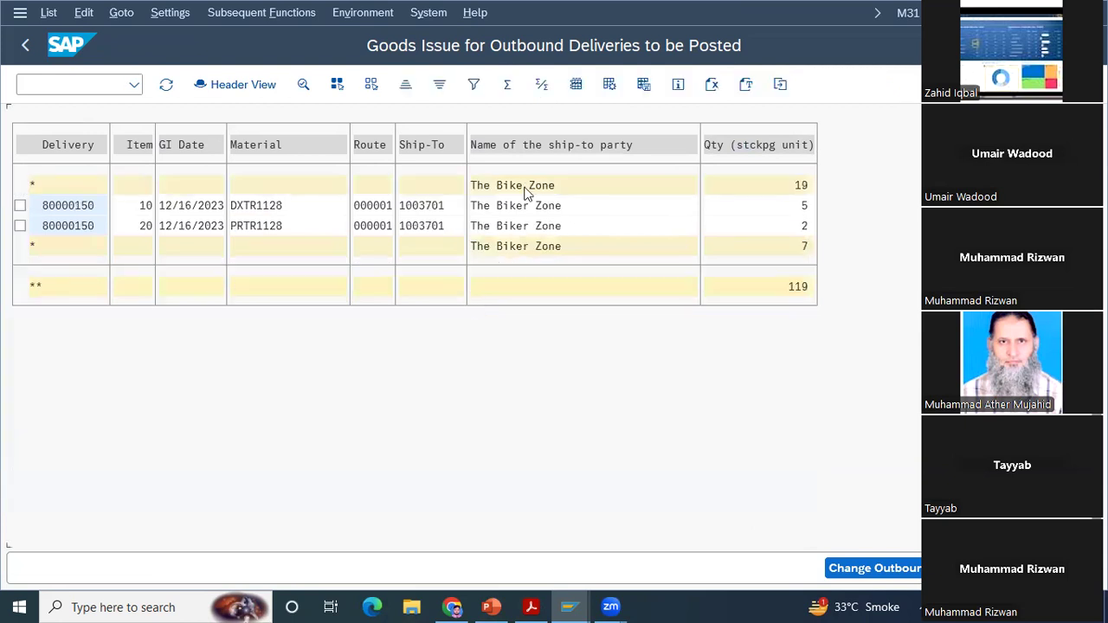
pyautogui.doubleClick(527, 190)
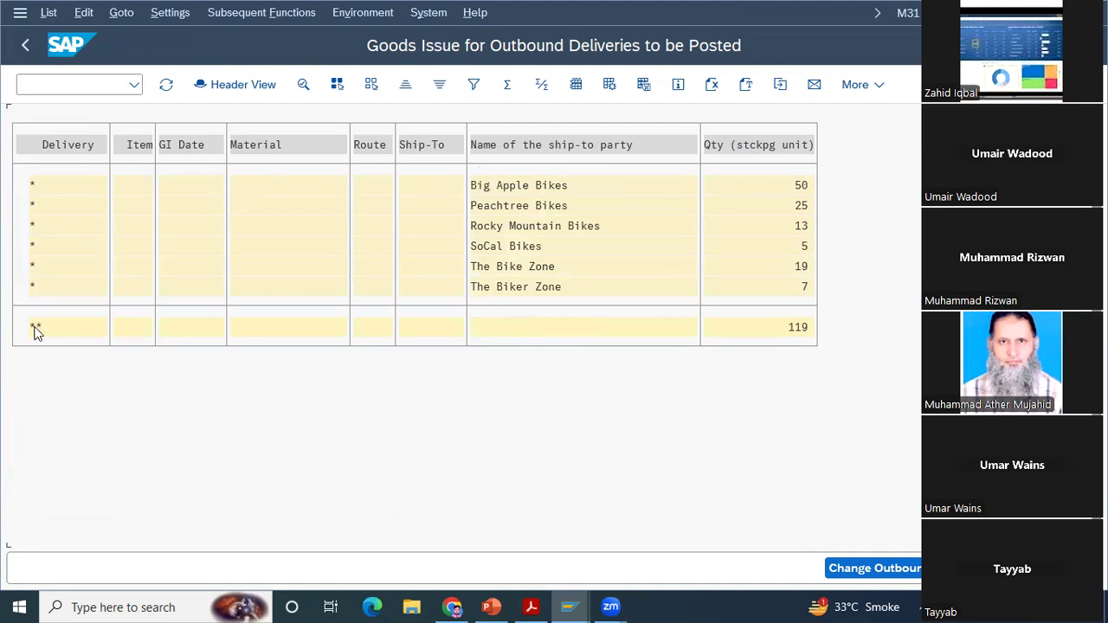
pyautogui.doubleClick(488, 188)
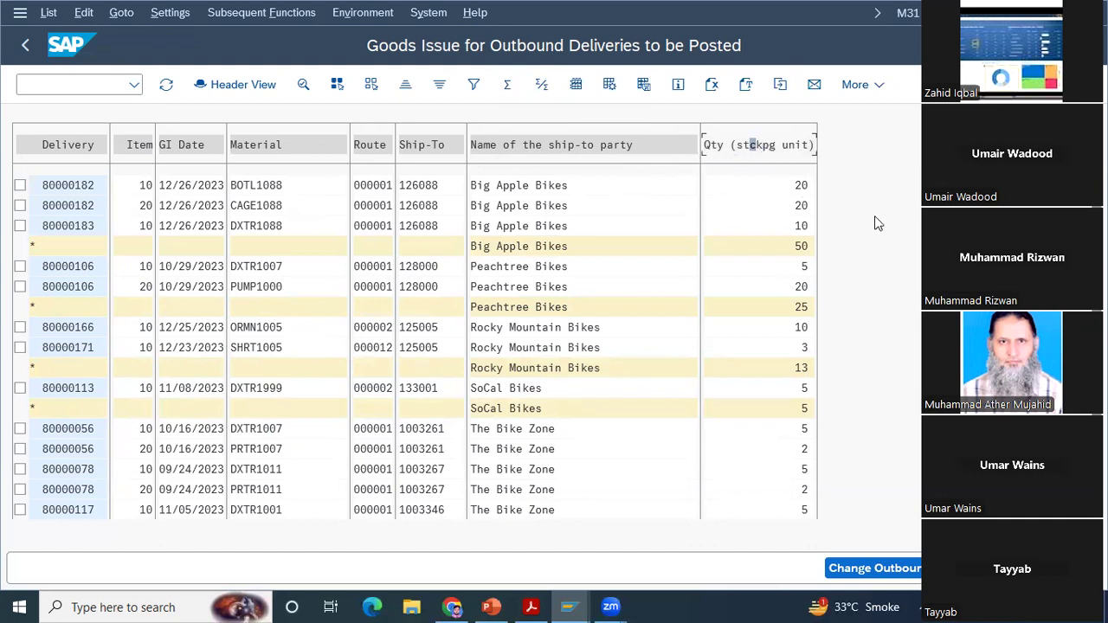
# Step: Remove the quantity column's total, calculate it again and subtotal the list by Material
pyautogui.click(507, 84)
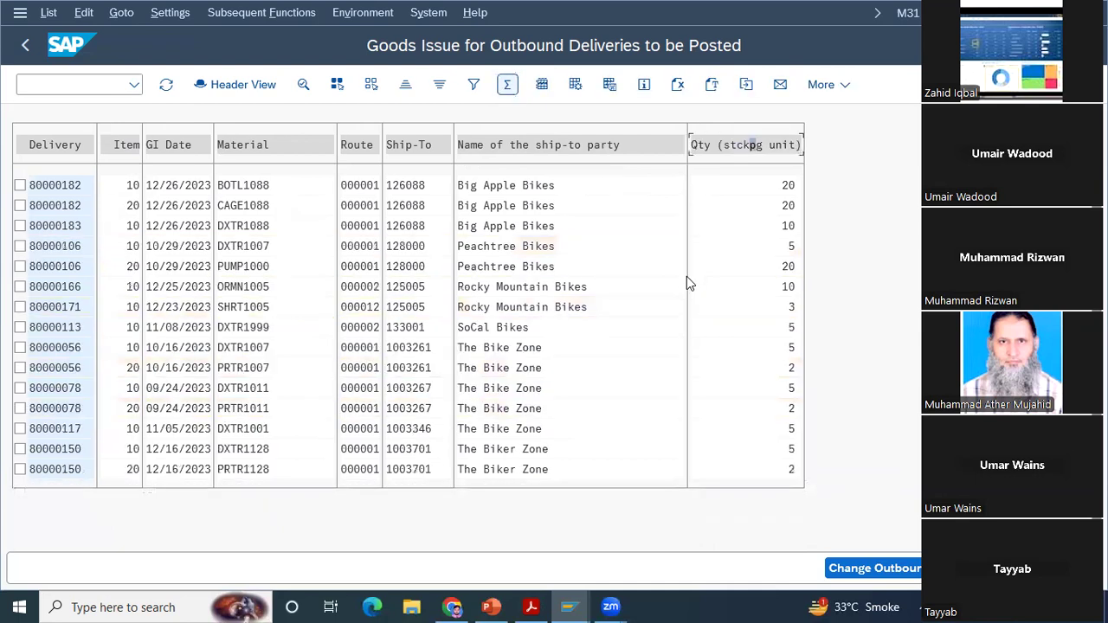
pyautogui.click(511, 86)
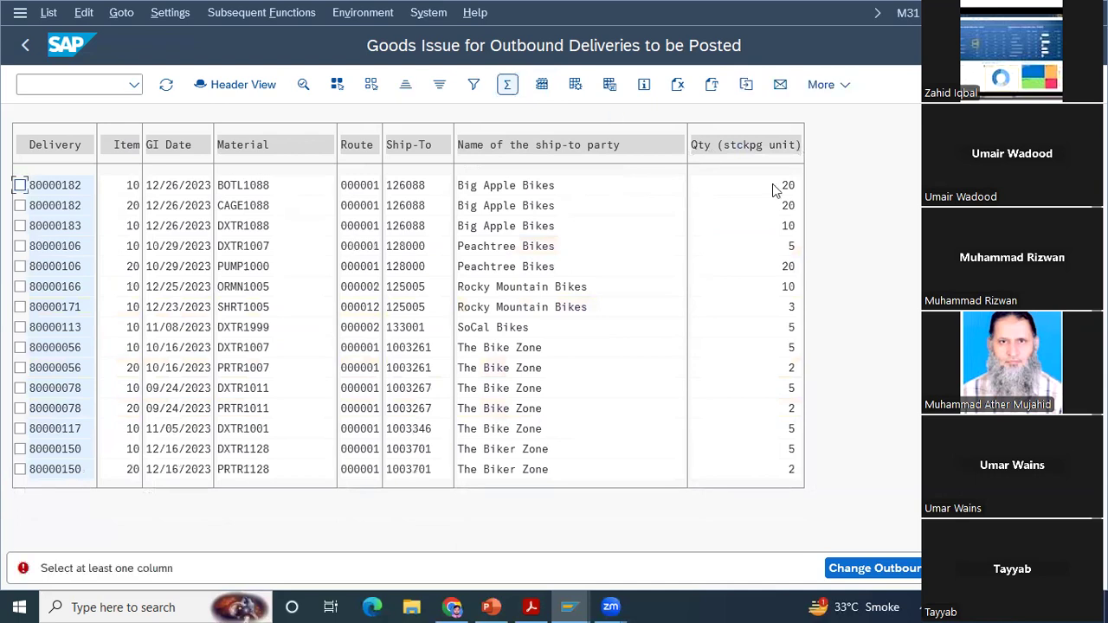
pyautogui.click(751, 149)
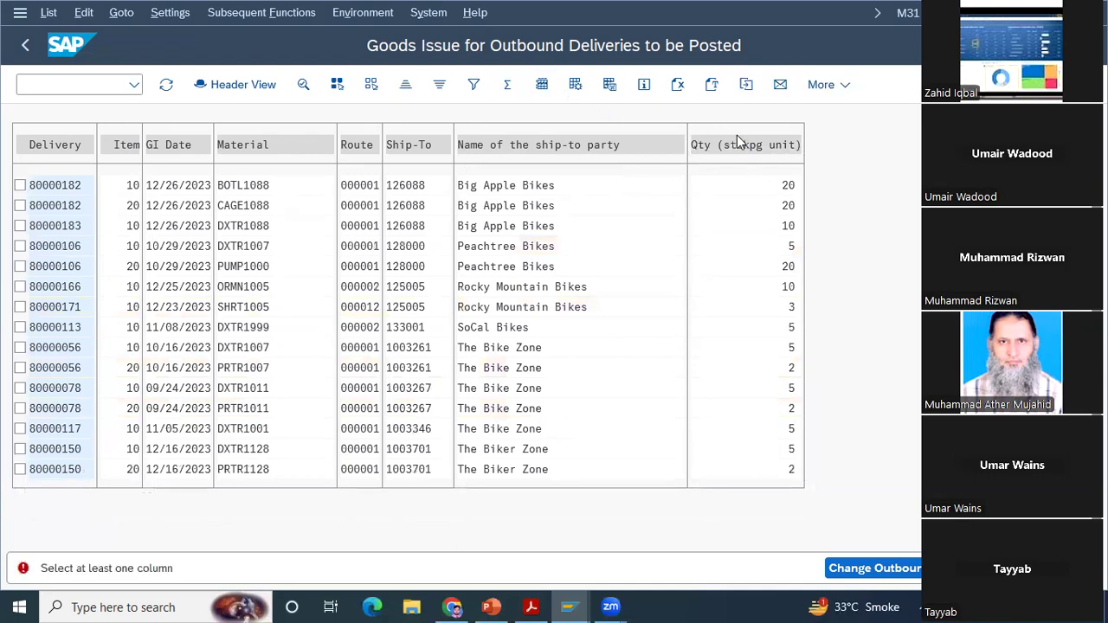
pyautogui.click(742, 143)
pyautogui.click(509, 85)
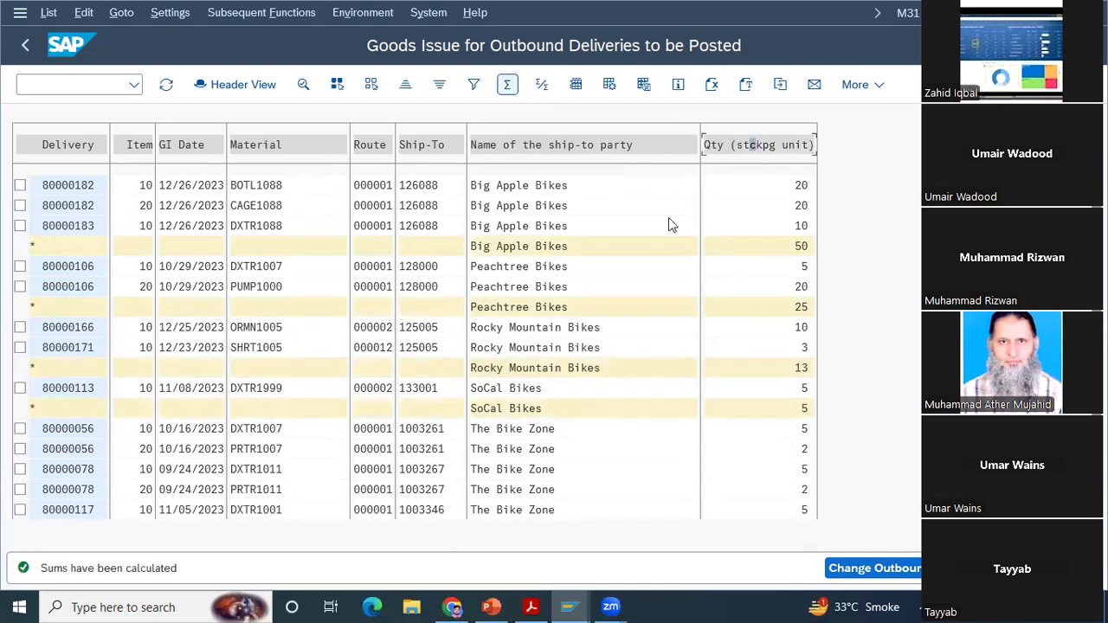
pyautogui.click(285, 148)
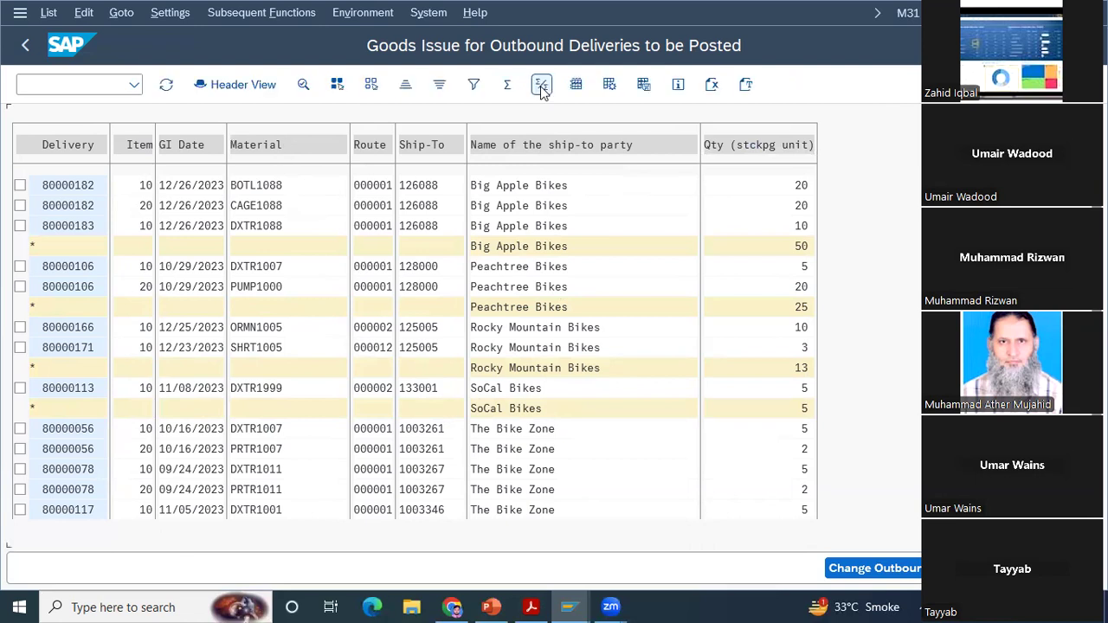
pyautogui.click(541, 86)
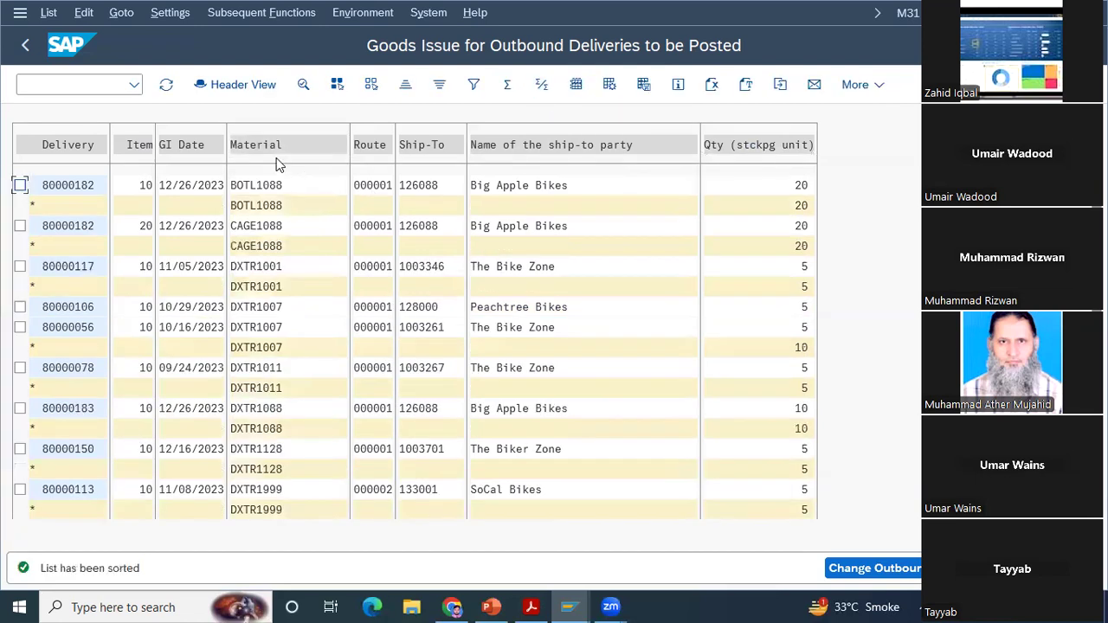
# Step: Subtotal the quantities by name of the ship-to party and collapse the list to its subtotal lines
pyautogui.click(561, 150)
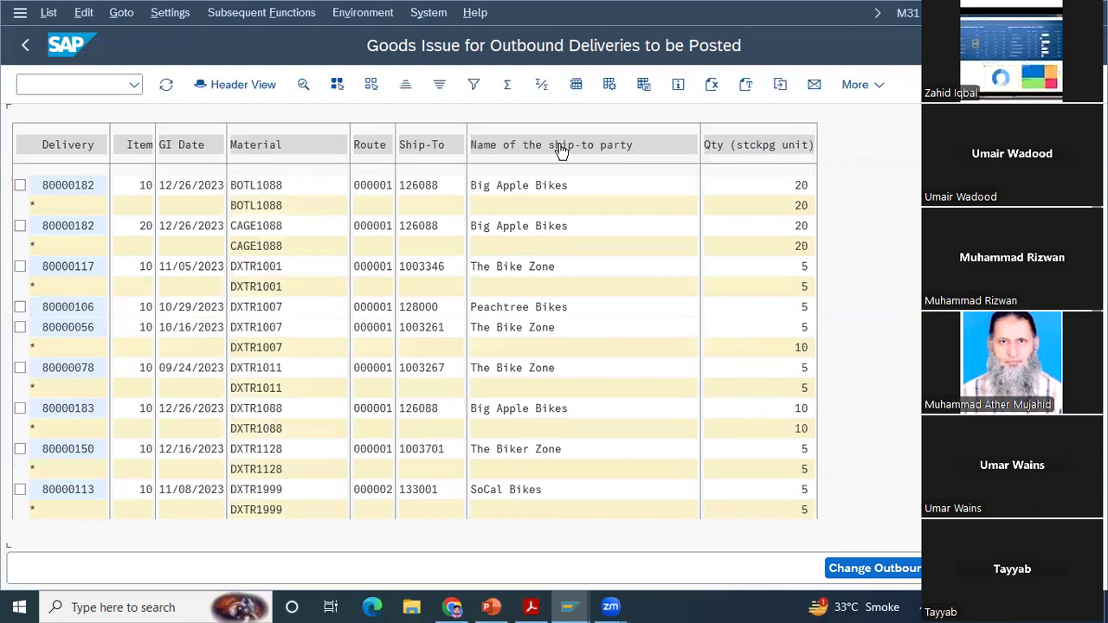
pyautogui.click(541, 85)
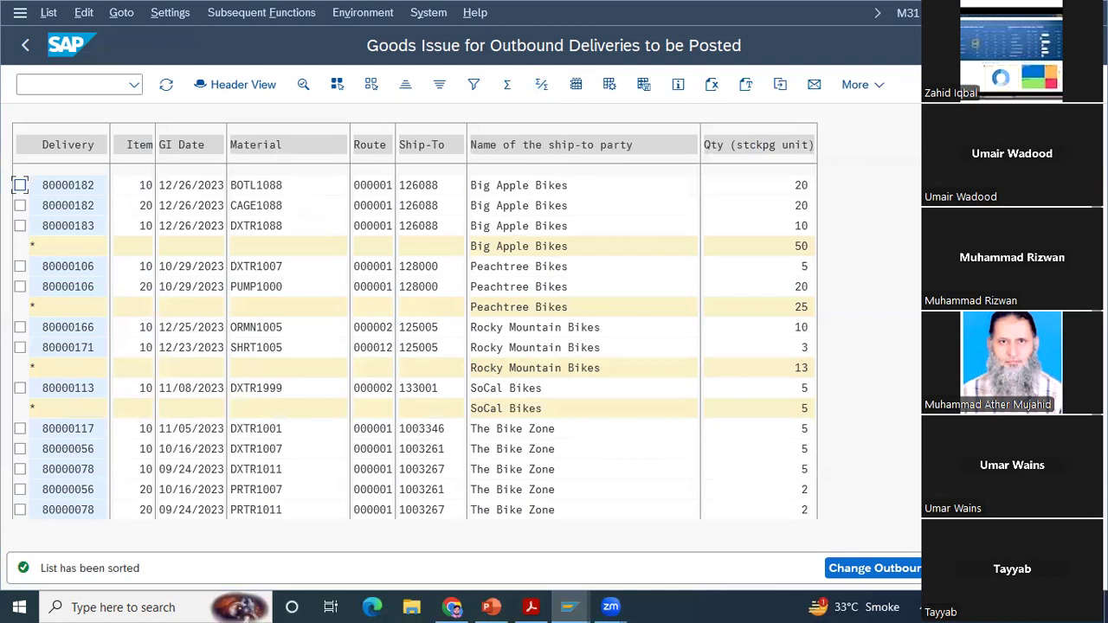
pyautogui.scroll(-5, 436, 393)
pyautogui.click(36, 288)
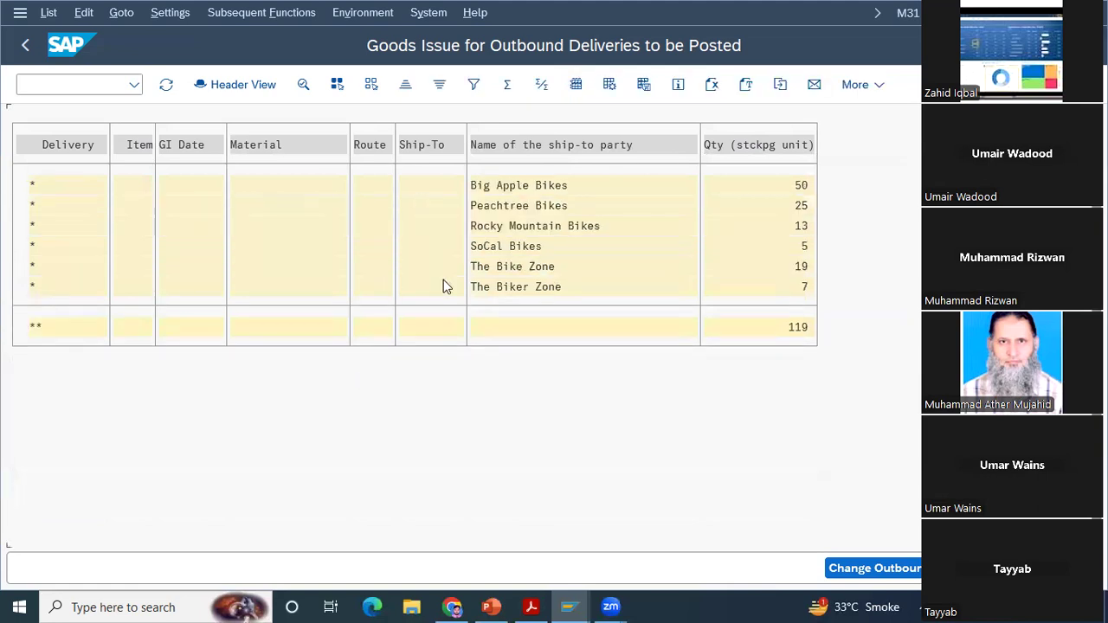
# Step: Define the summation level drilldown as Non-total lines to break the subtotals down to the delivery items
pyautogui.click(166, 18)
pyautogui.moveTo(225, 123)
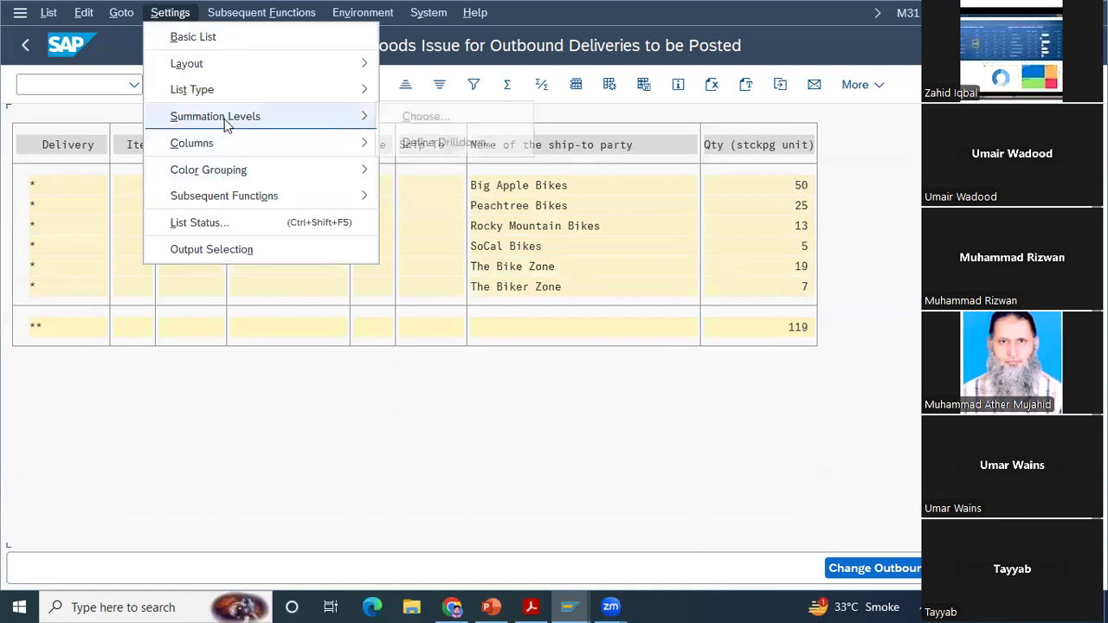
pyautogui.click(416, 152)
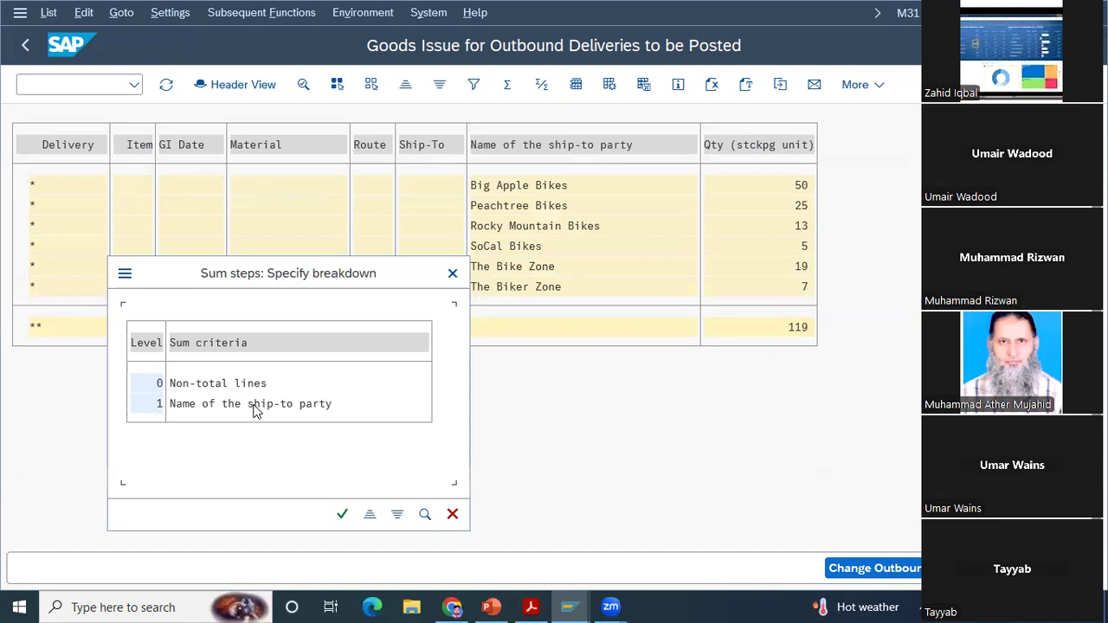
pyautogui.doubleClick(243, 386)
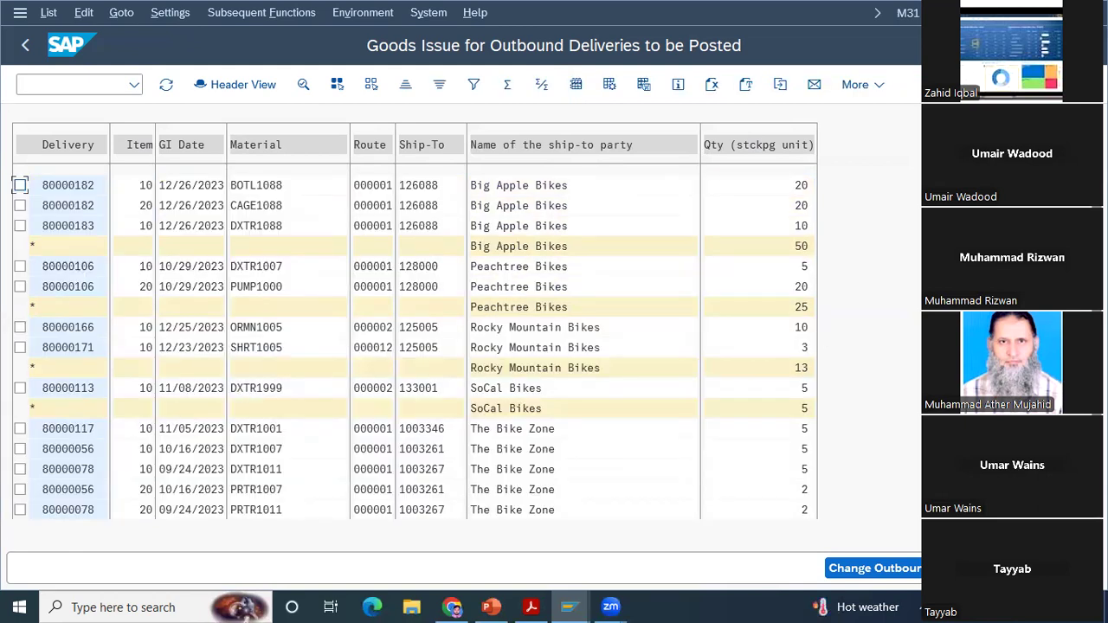
# Step: Open the spreadsheet export of the goods issue list to view its available formats, and close it without exporting
pyautogui.click(47, 14)
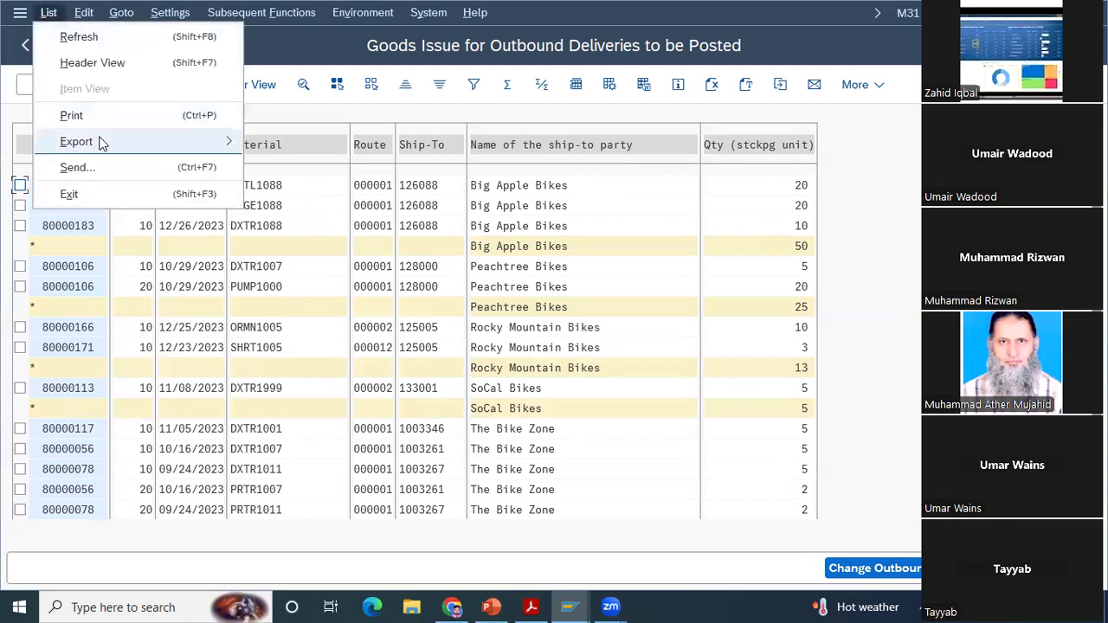
pyautogui.moveTo(113, 141)
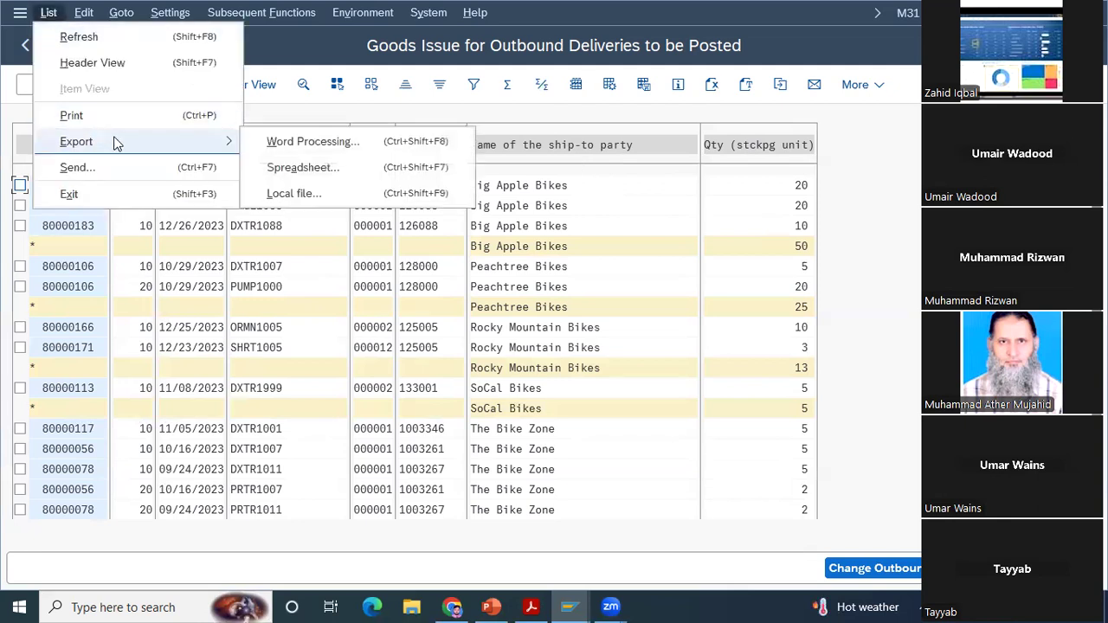
pyautogui.click(297, 169)
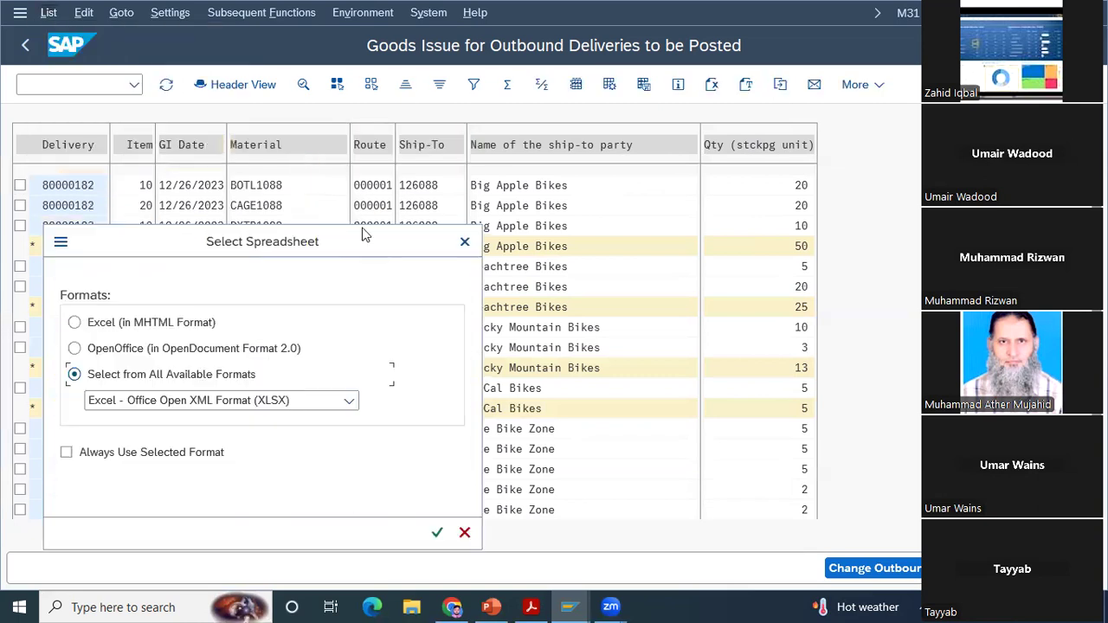
pyautogui.click(464, 245)
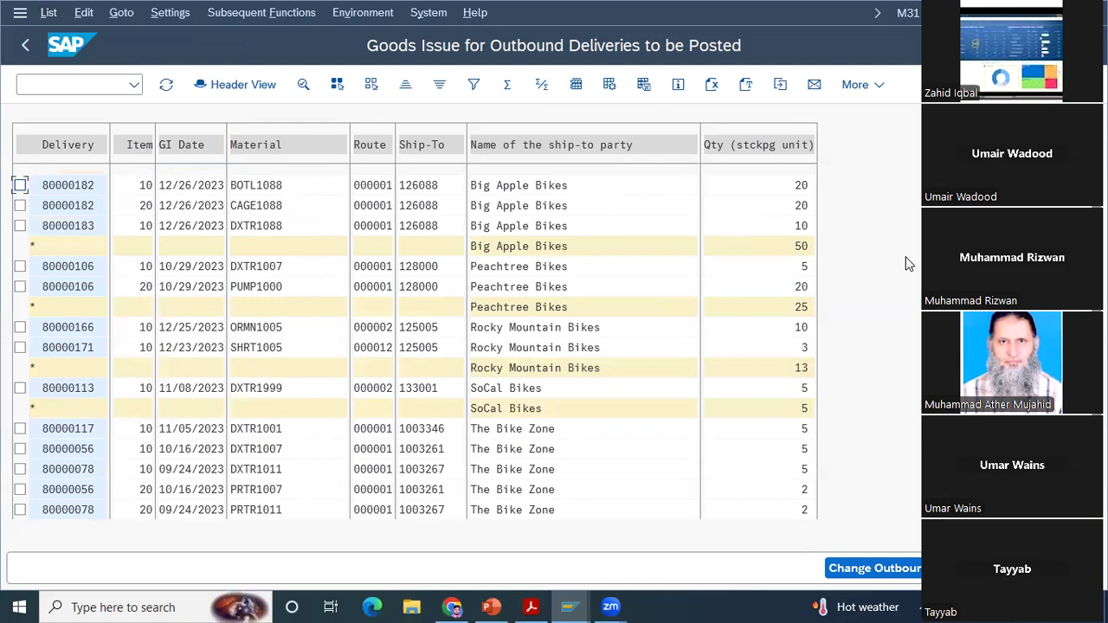
# Step: Subtotal the goods issue quantities by Material and by name of the ship-to party
pyautogui.click(267, 147)
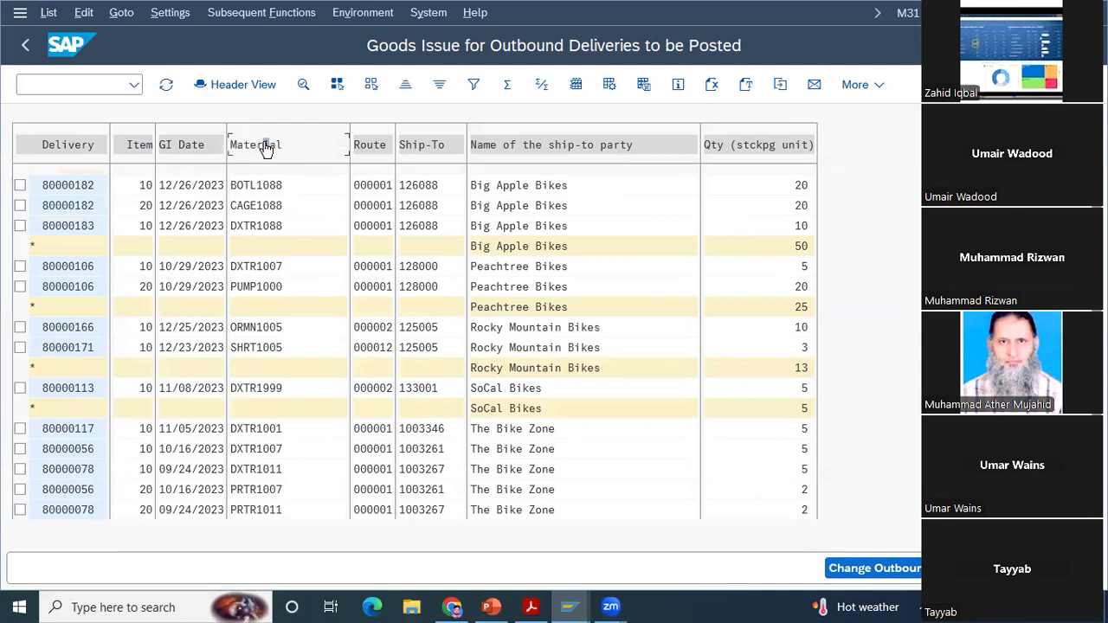
pyautogui.click(267, 149)
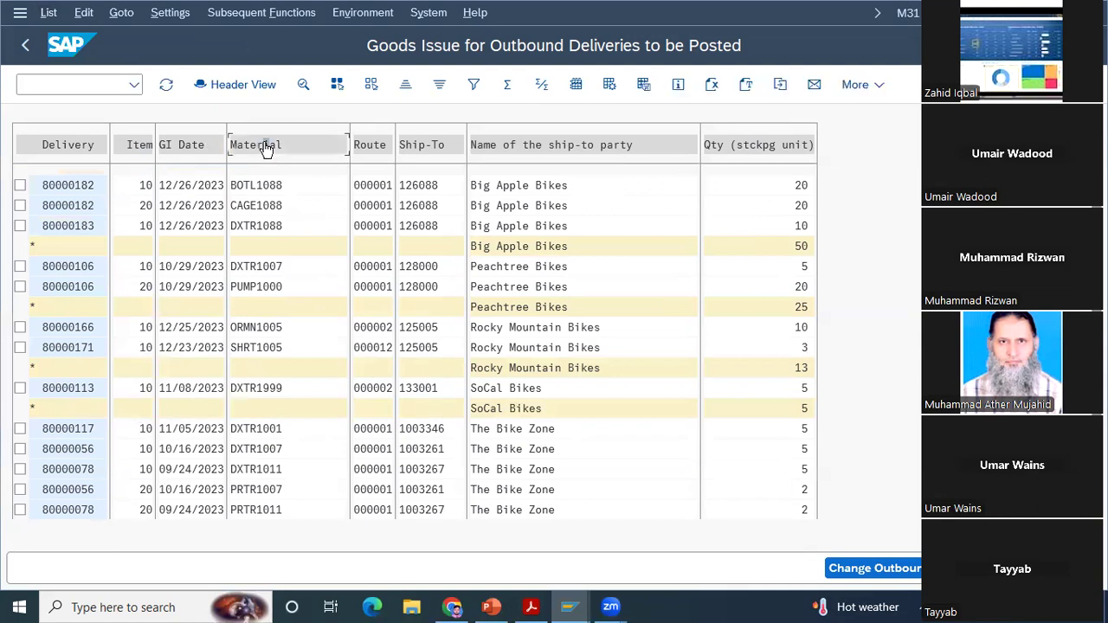
pyautogui.click(267, 149)
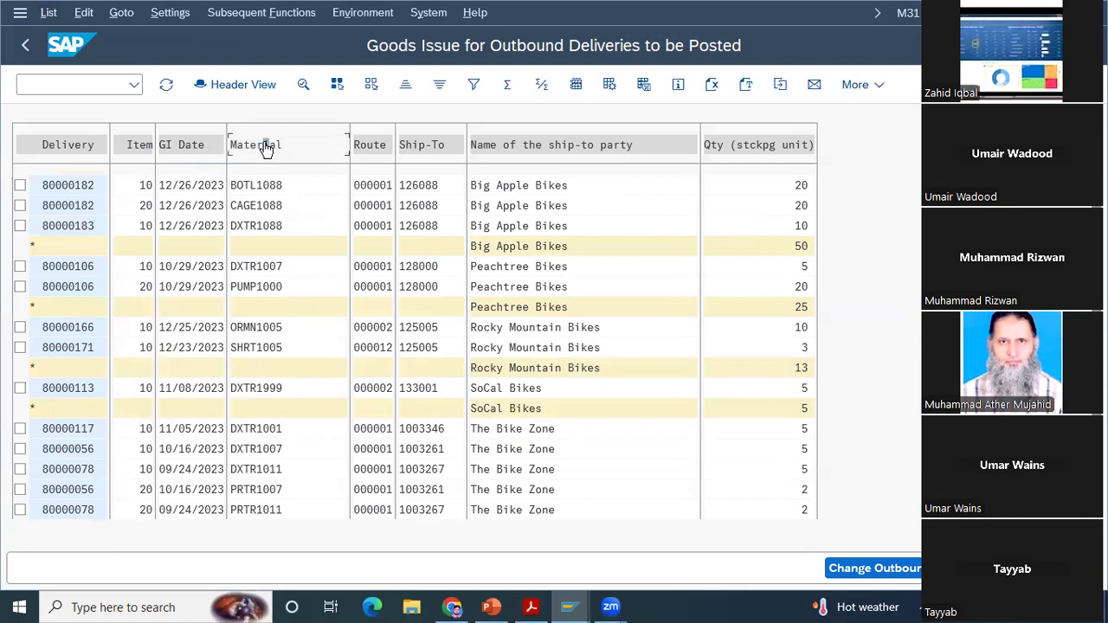
pyautogui.click(527, 147)
pyautogui.click(527, 152)
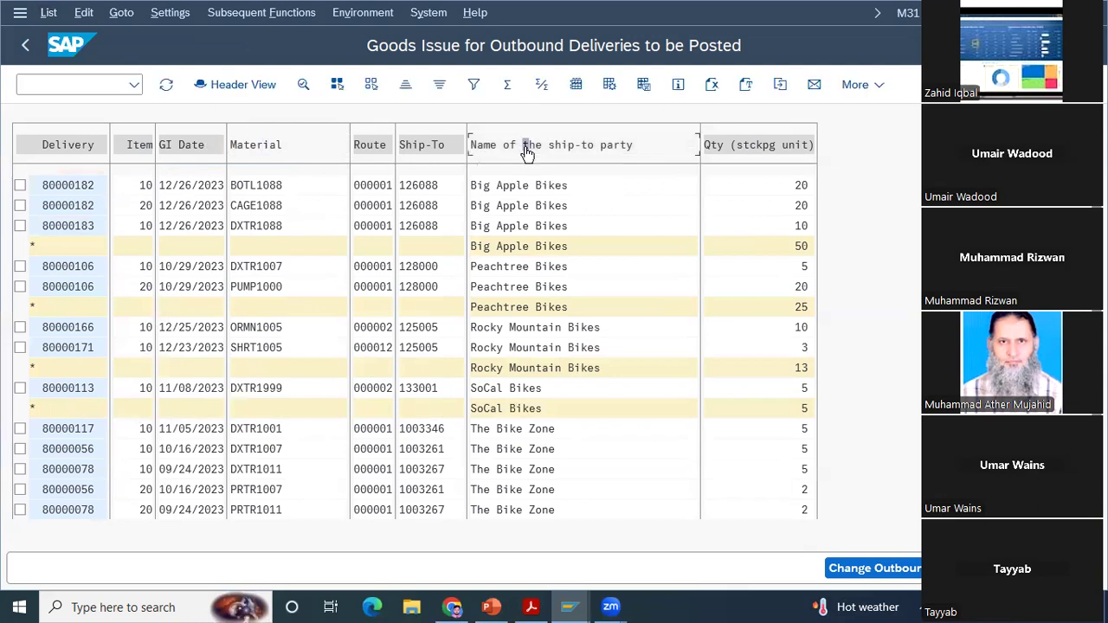
pyautogui.click(540, 85)
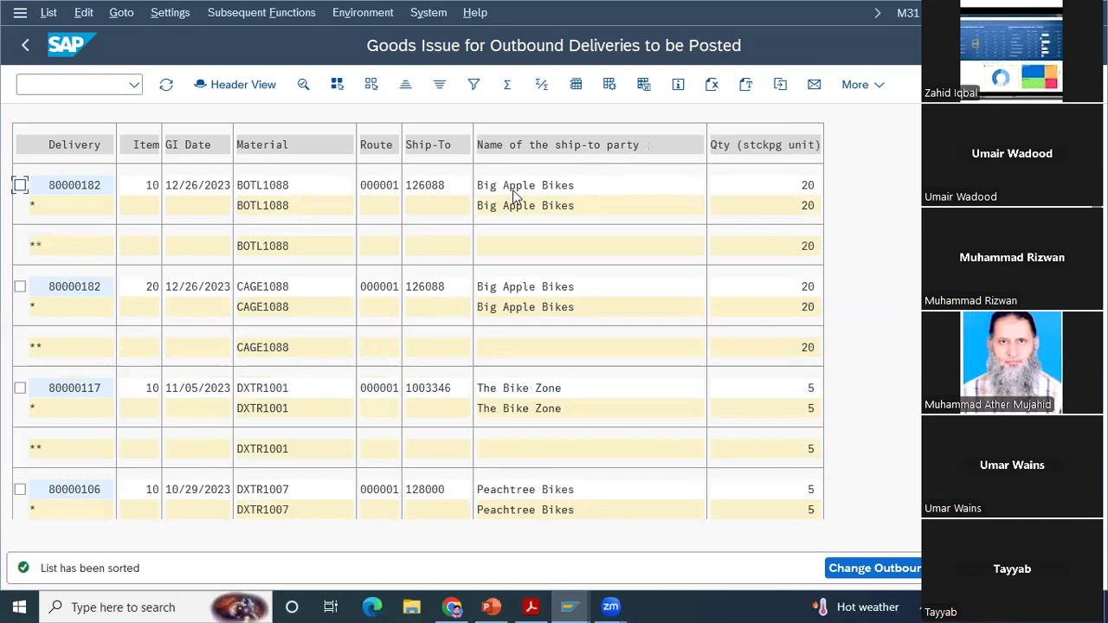
# Step: Reapply the subtotals by Material and ship-to party name, and examine the subtotal levels down to the grand total
pyautogui.click(262, 149)
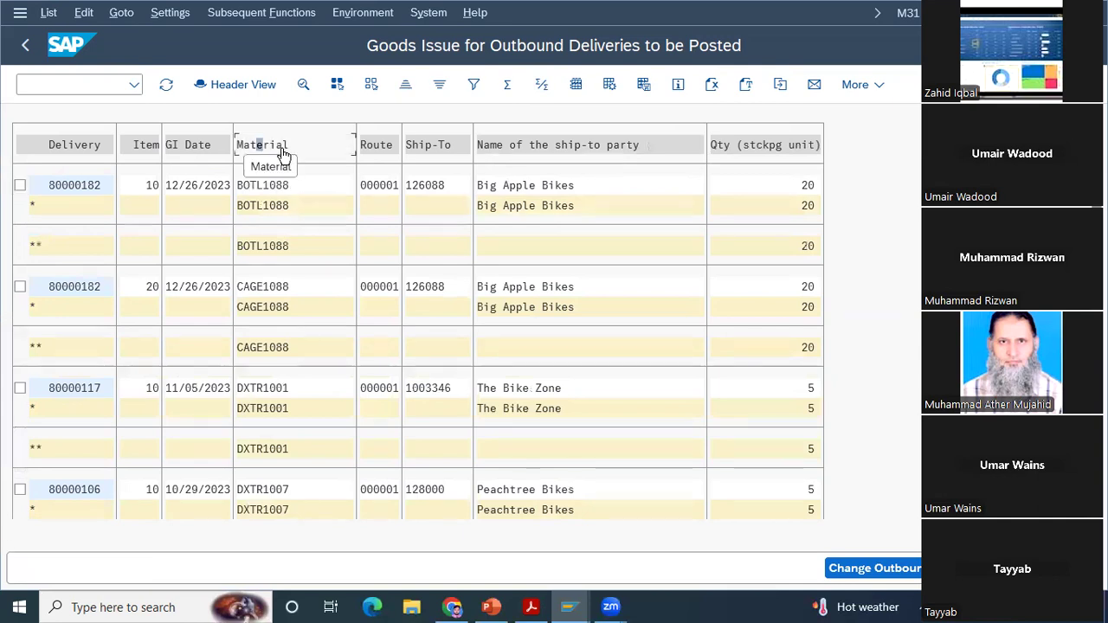
pyautogui.click(547, 147)
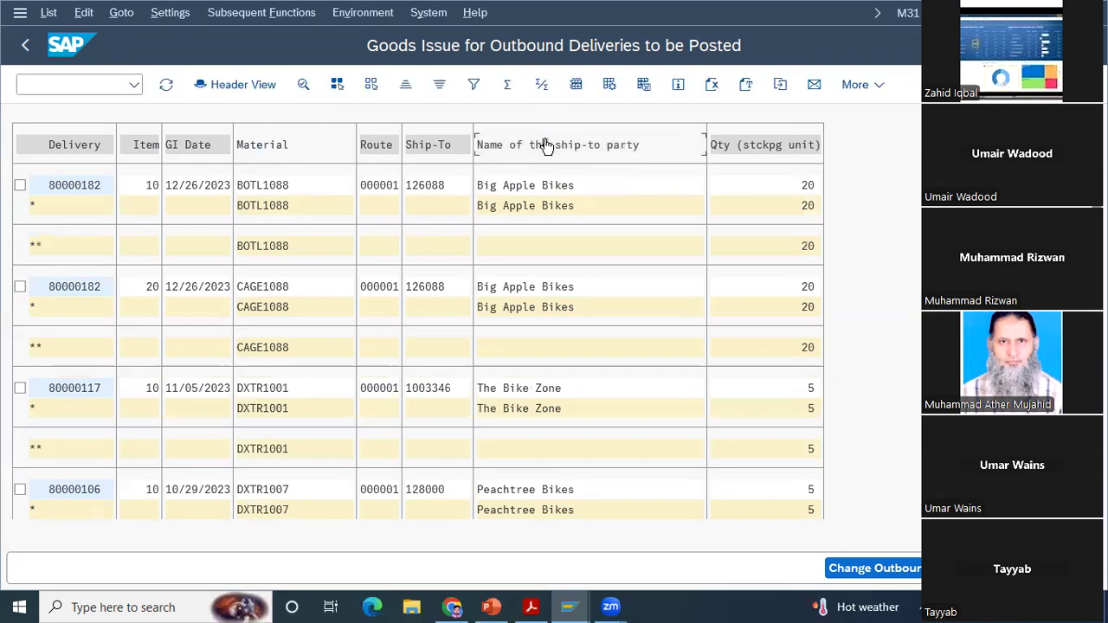
pyautogui.click(542, 84)
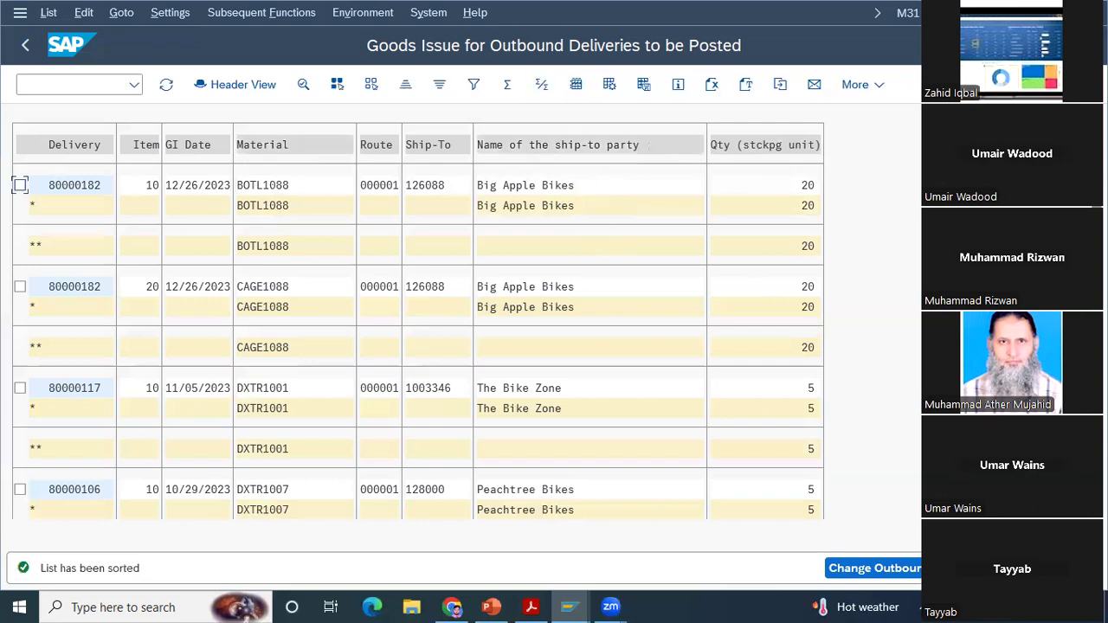
pyautogui.press('pagedown')
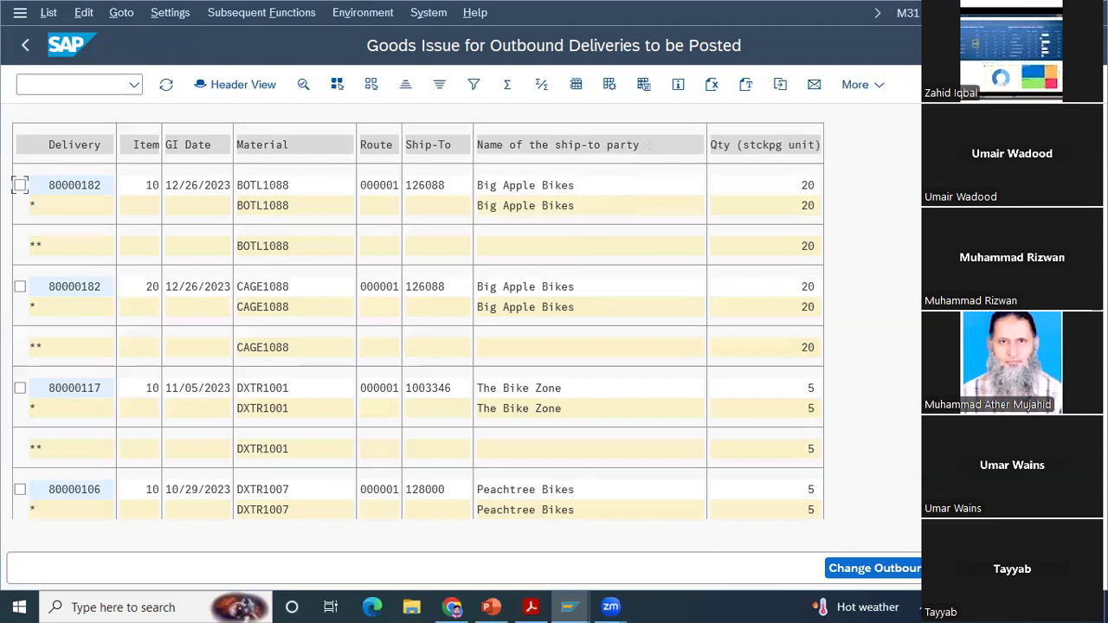
pyautogui.press('pagedown')
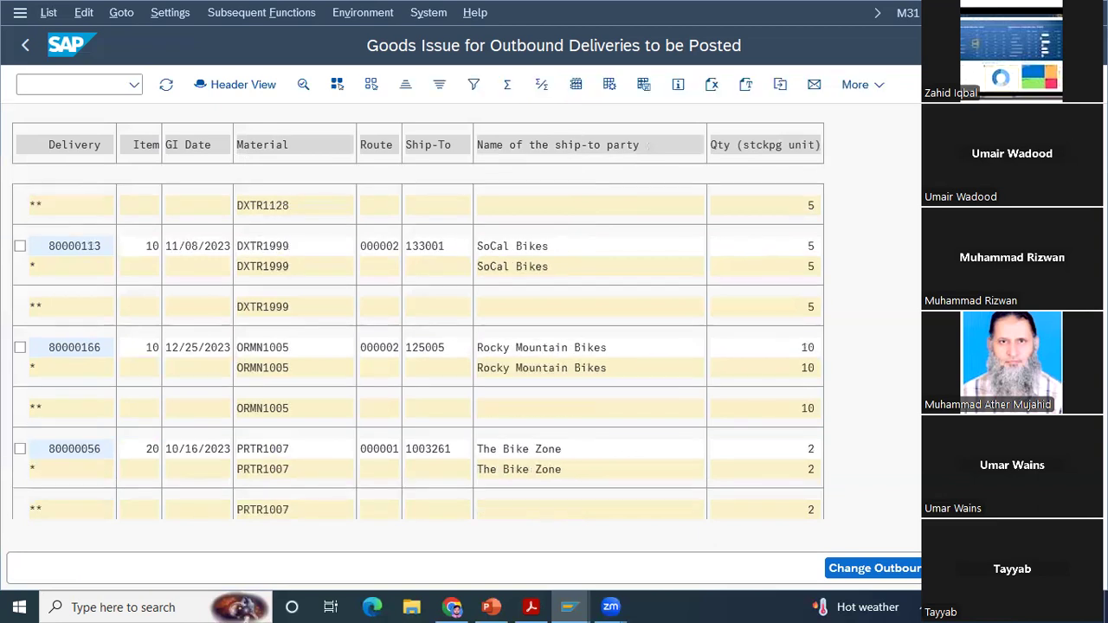
pyautogui.press('pagedown')
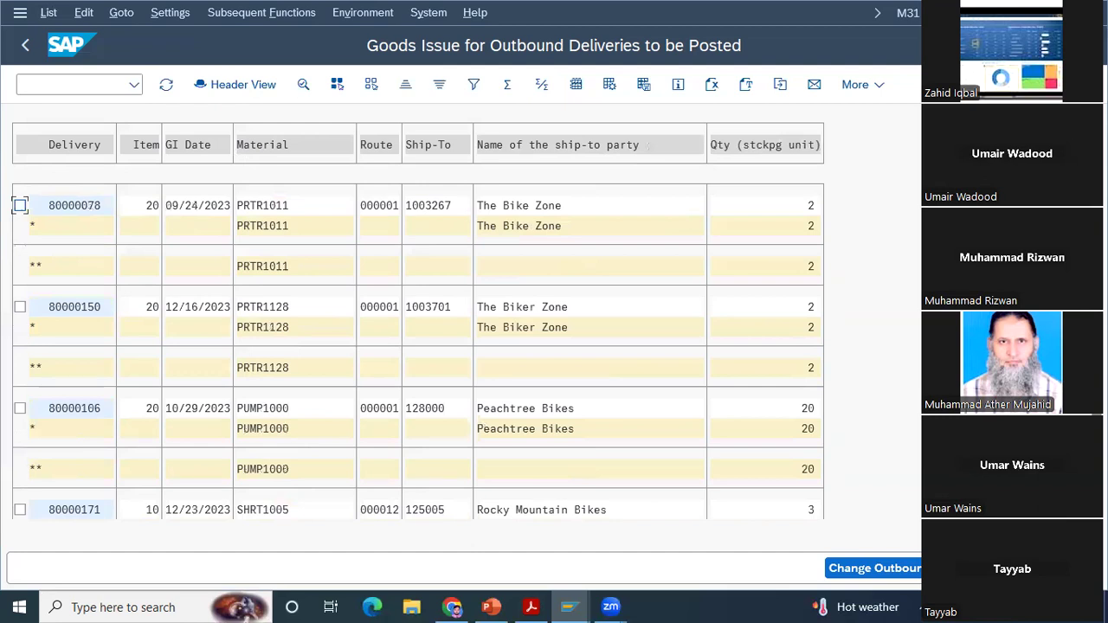
pyautogui.press('pagedown')
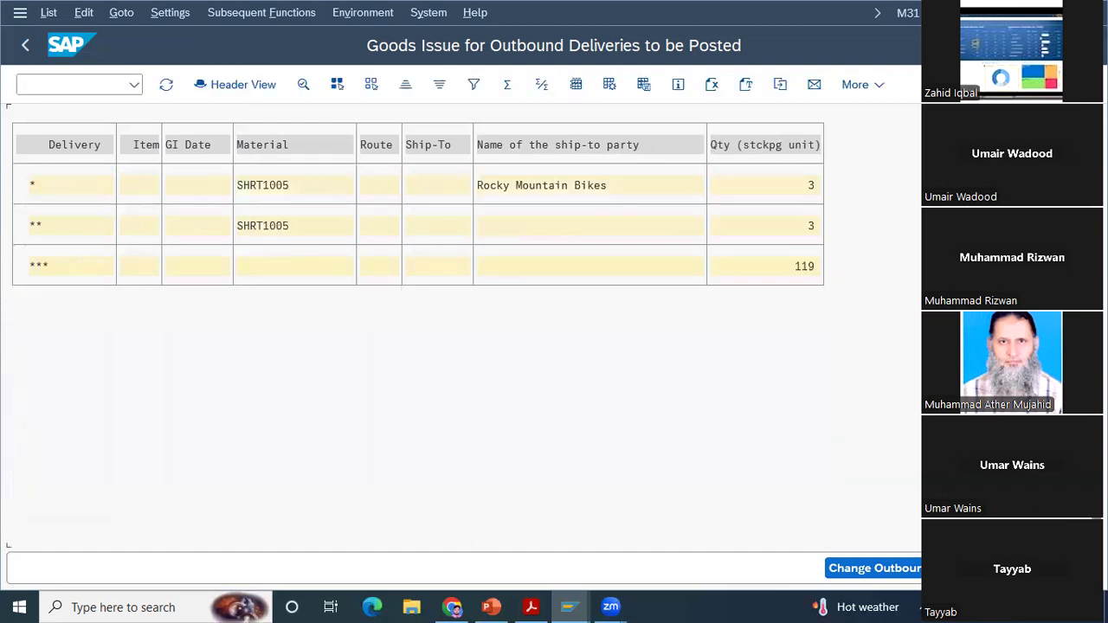
# Step: Subtotal the quantities with name of the ship-to party as the outer level and Material as the inner level
pyautogui.press('pageup')
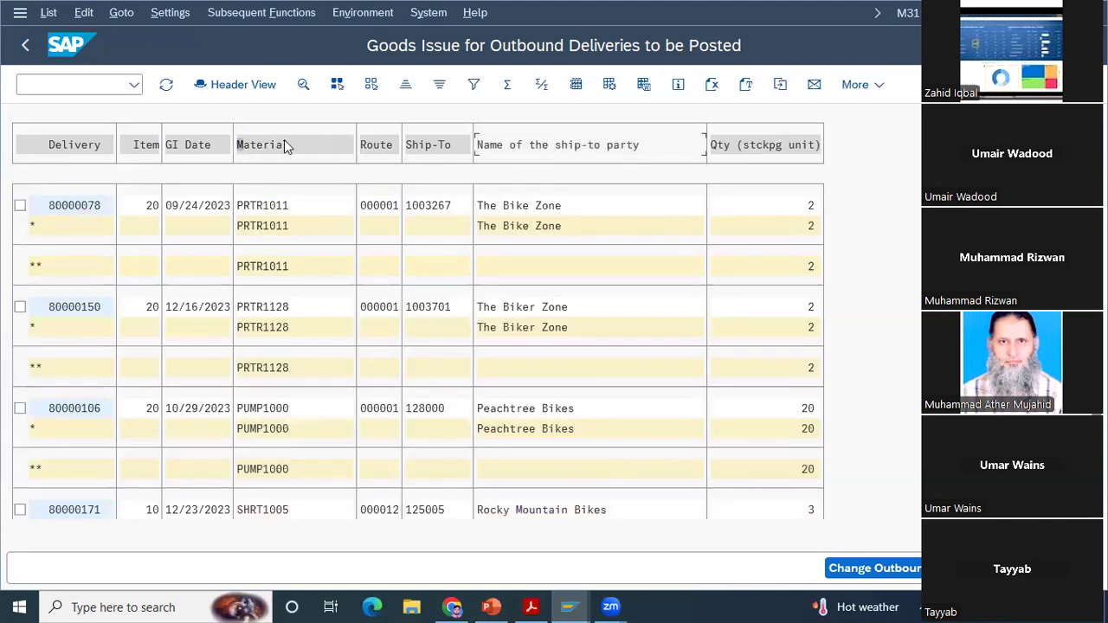
pyautogui.click(540, 87)
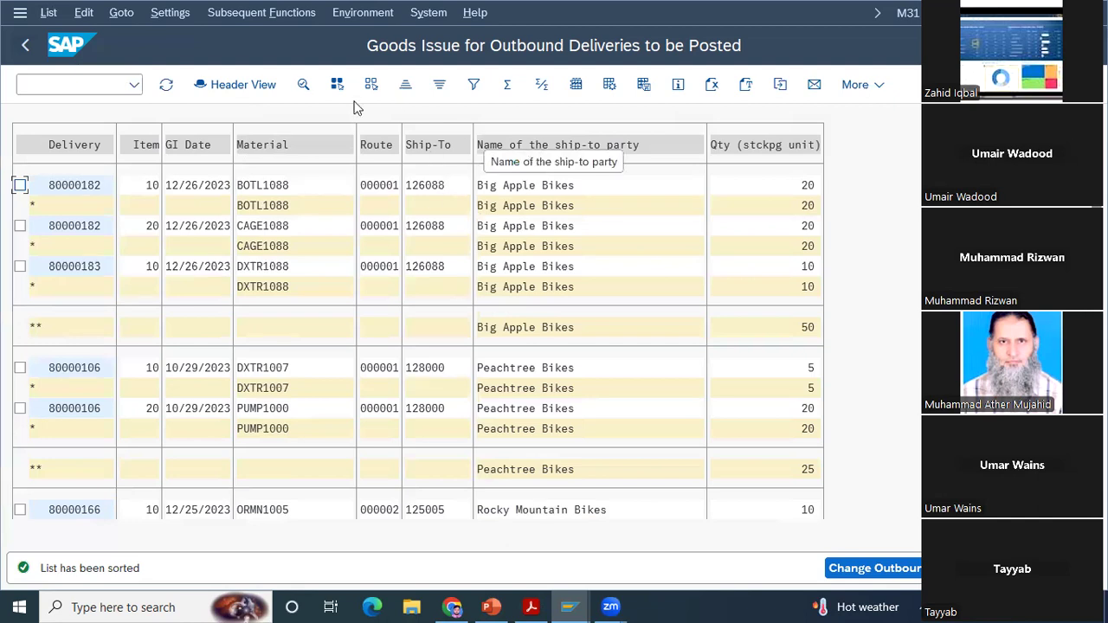
# Step: Switch to the header view and sort the deliveries ascending by name of the ship-to party and name of sold-to party
pyautogui.click(231, 86)
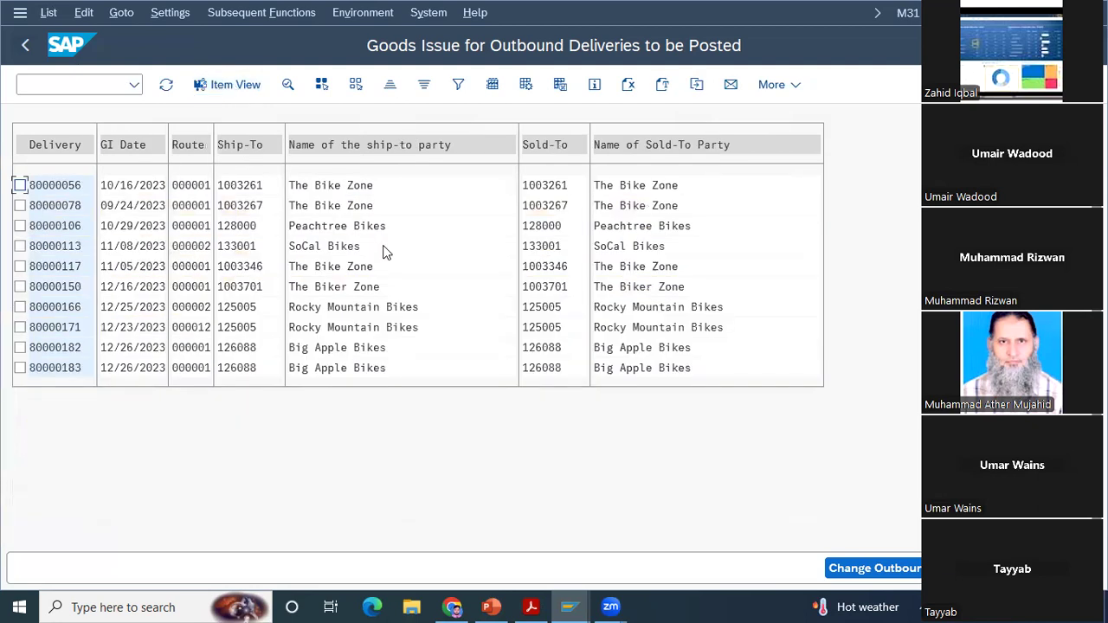
pyautogui.click(402, 145)
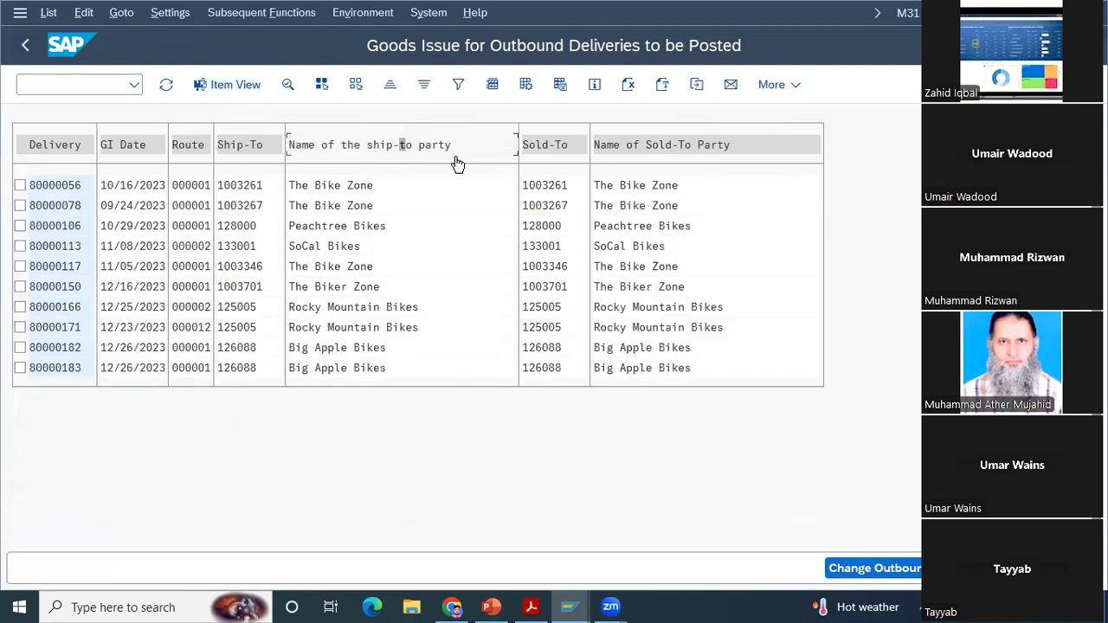
pyautogui.click(648, 147)
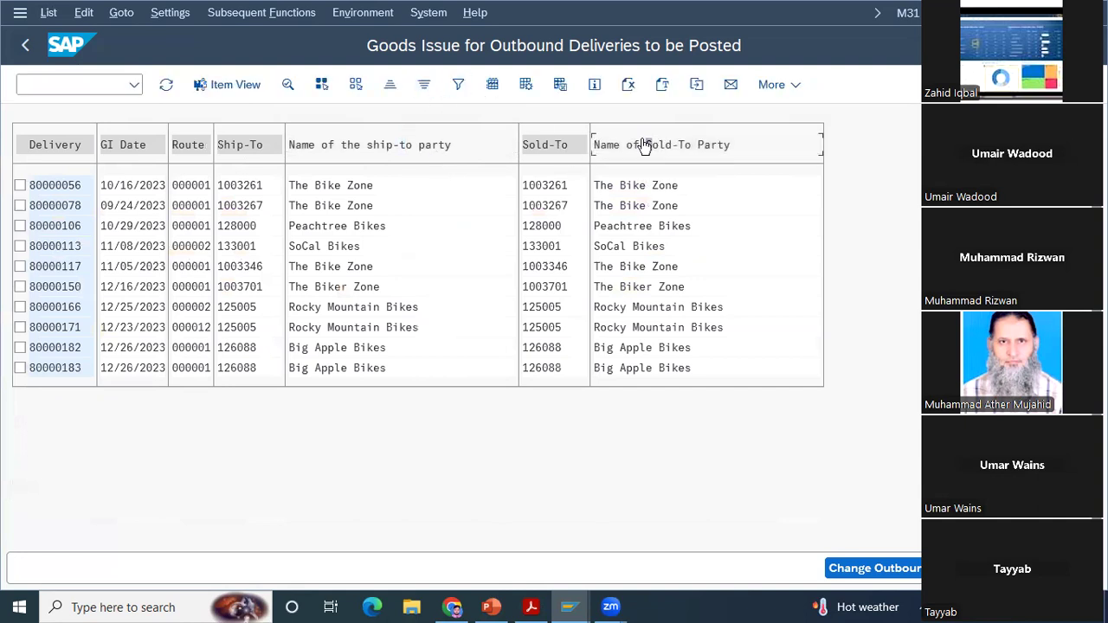
pyautogui.click(390, 87)
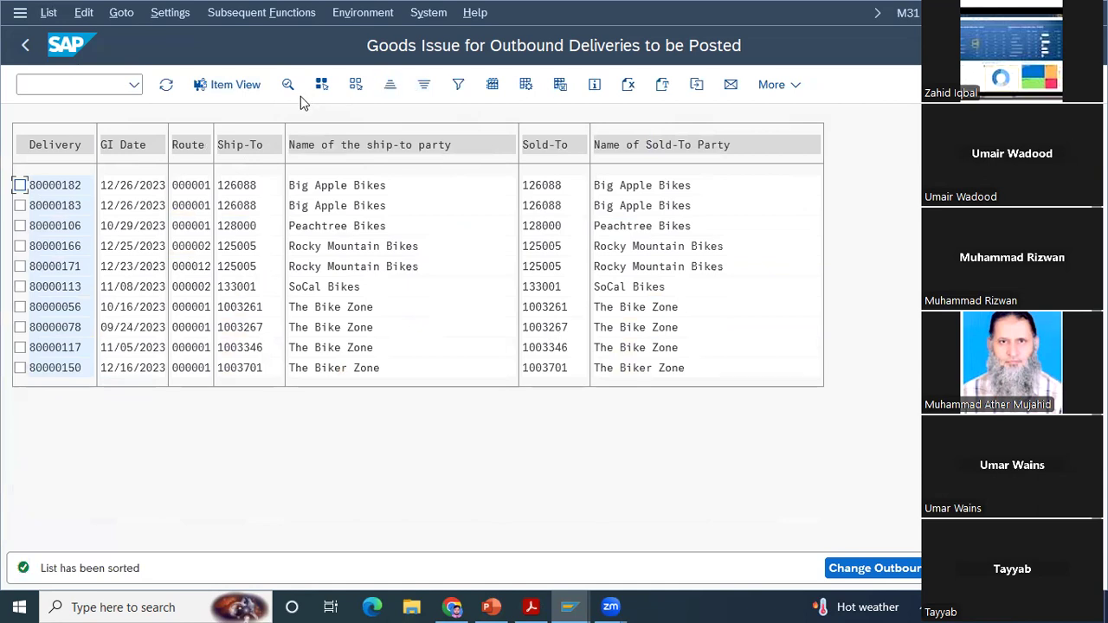
# Step: Switch back to the item view, look through the hidden fields in its layout settings and cancel the layout change
pyautogui.click(238, 93)
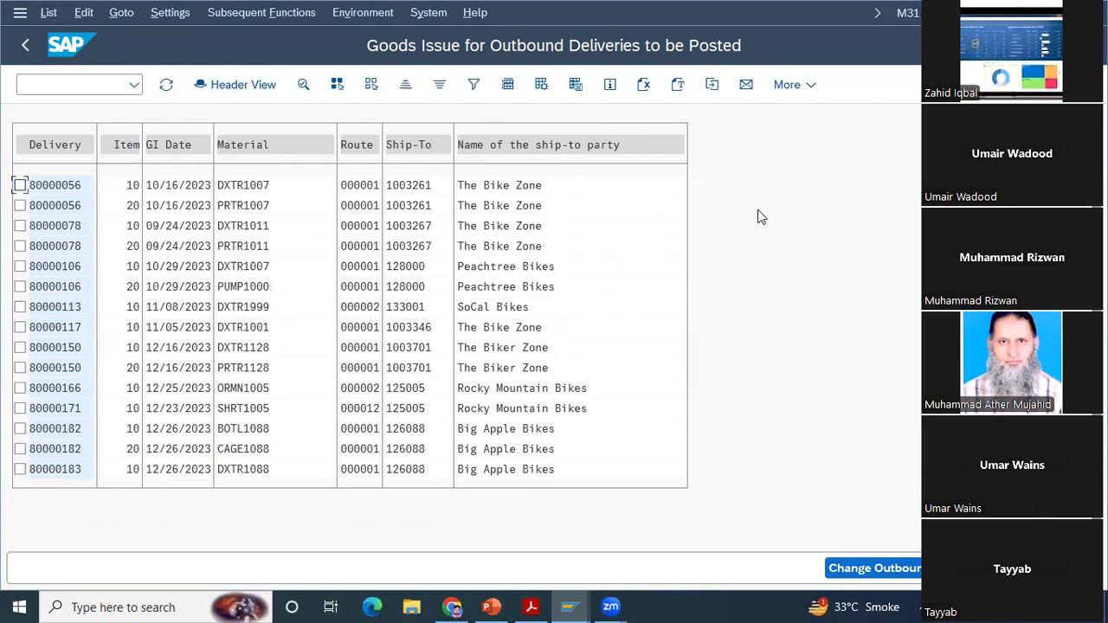
pyautogui.click(508, 88)
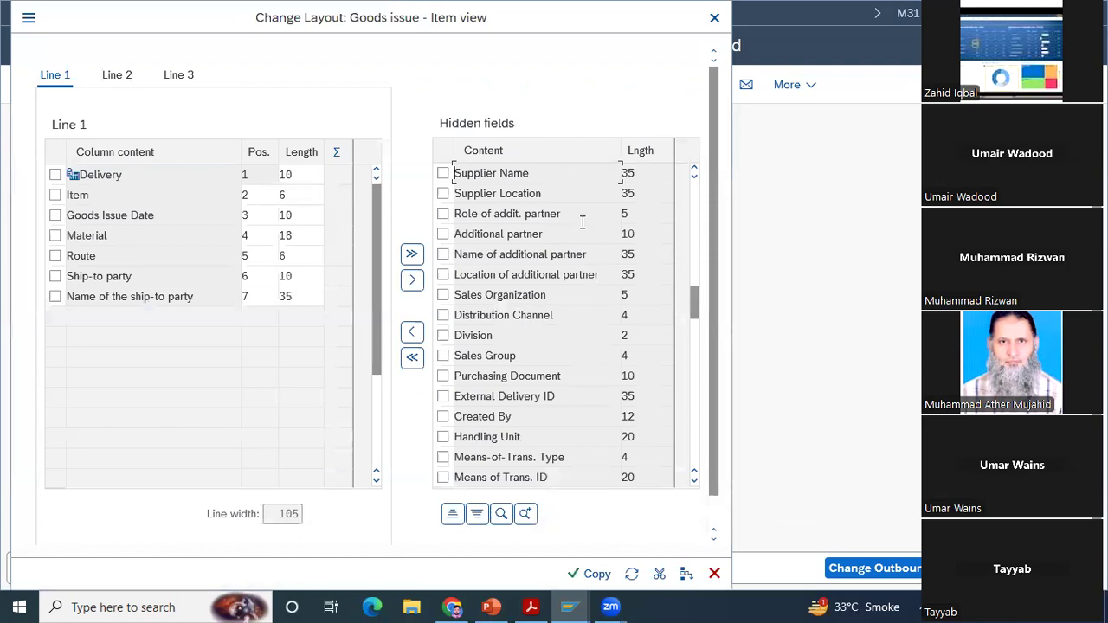
pyautogui.click(519, 213)
pyautogui.click(453, 513)
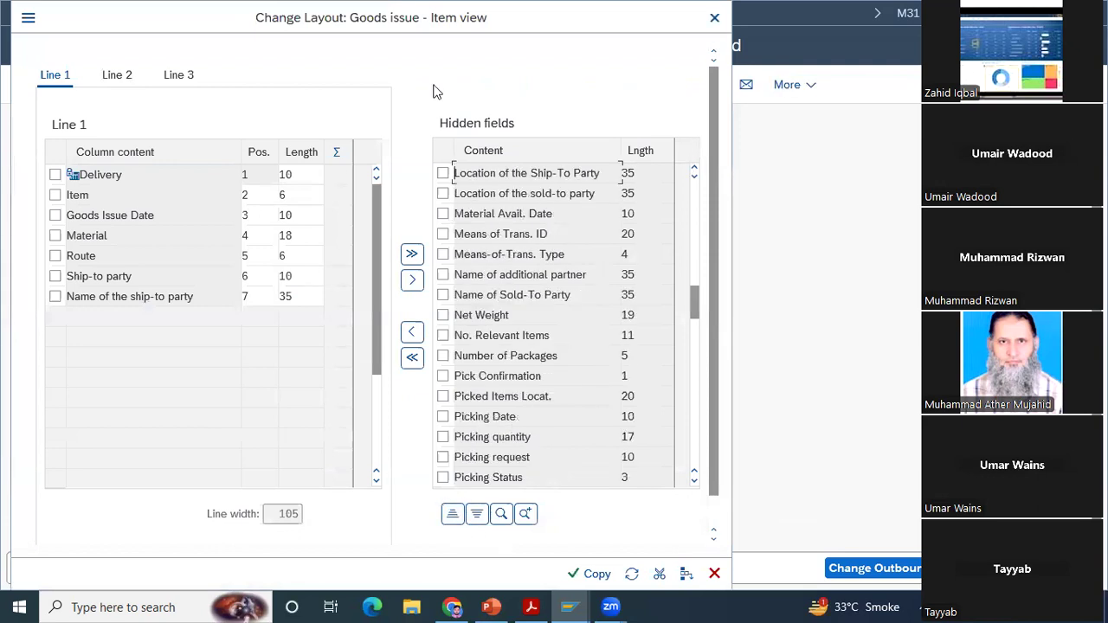
pyautogui.scroll(-1, 437, 92)
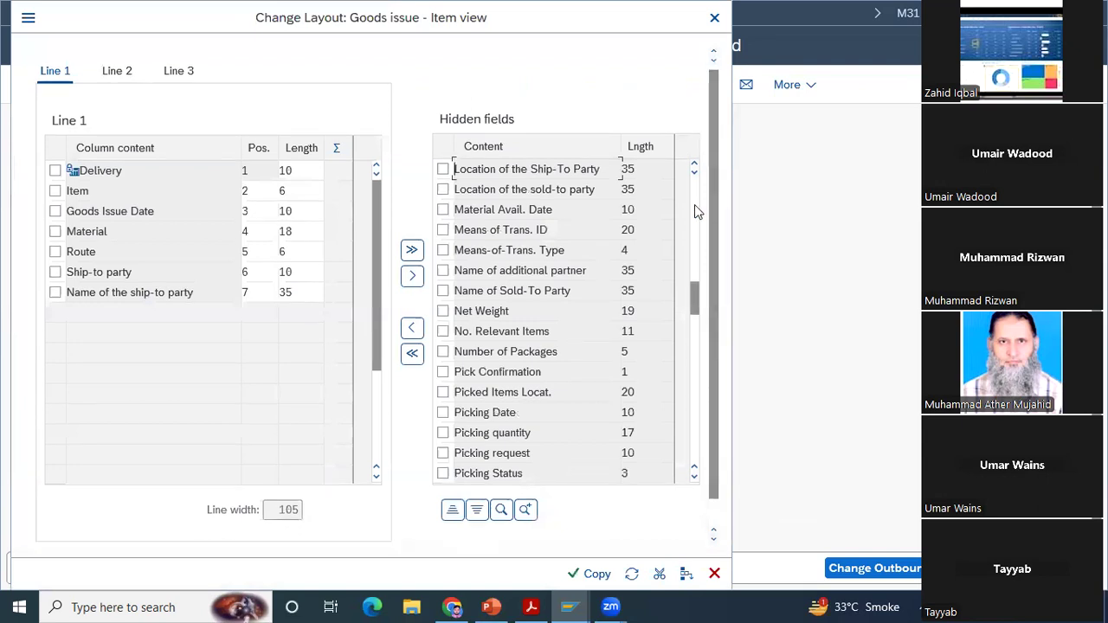
pyautogui.click(714, 574)
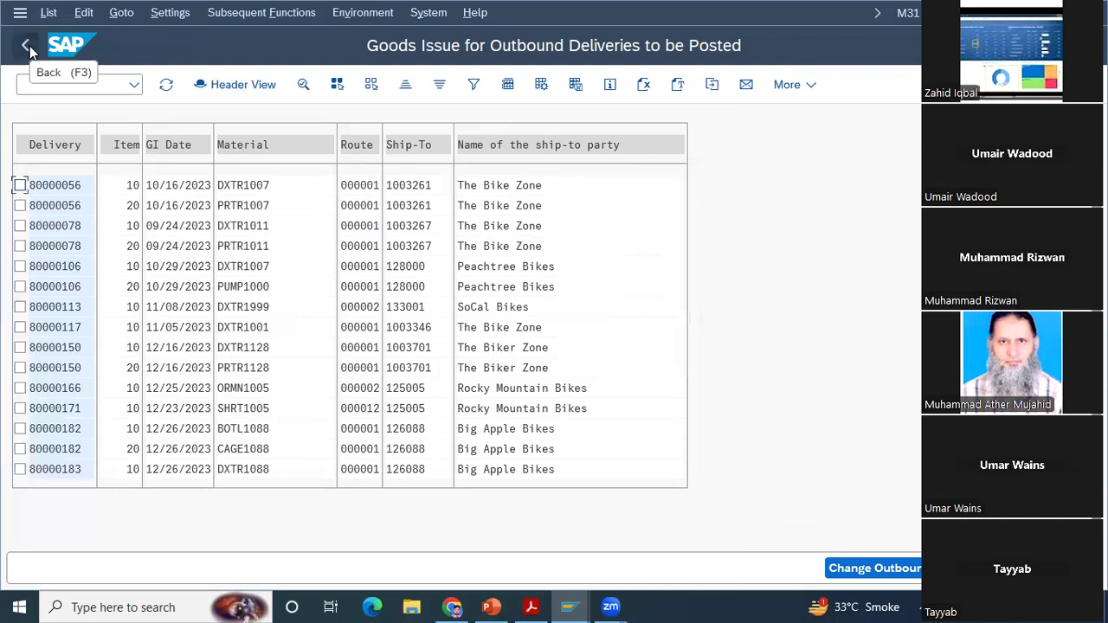
# Step: Leave the goods issue report and open the list of sales orders with transaction va05
pyautogui.click(27, 47)
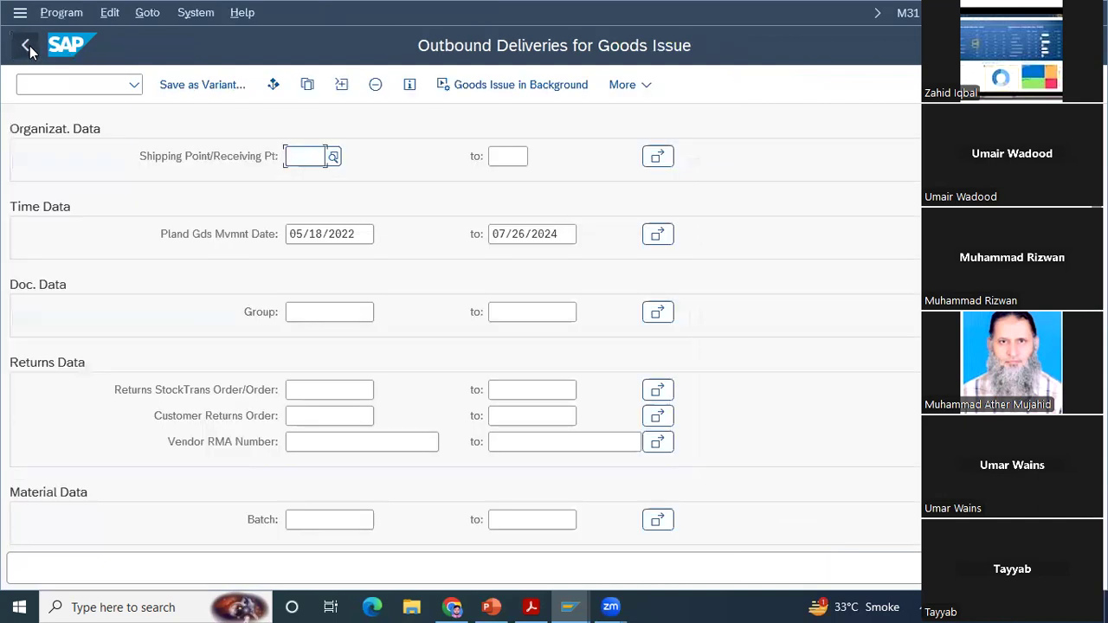
pyautogui.click(27, 47)
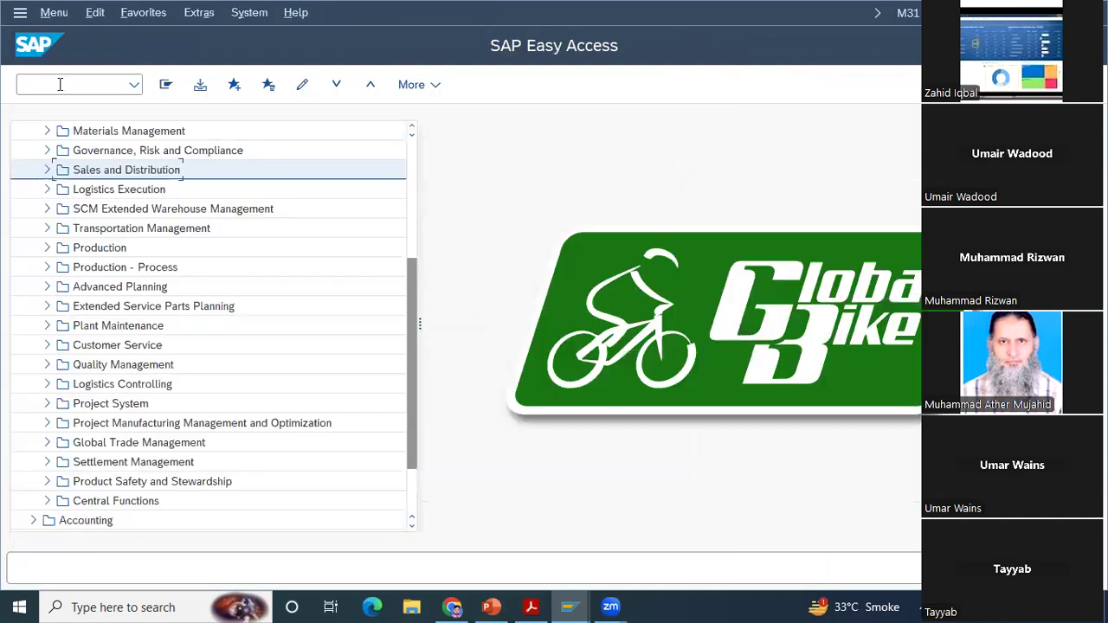
pyautogui.write('va0')
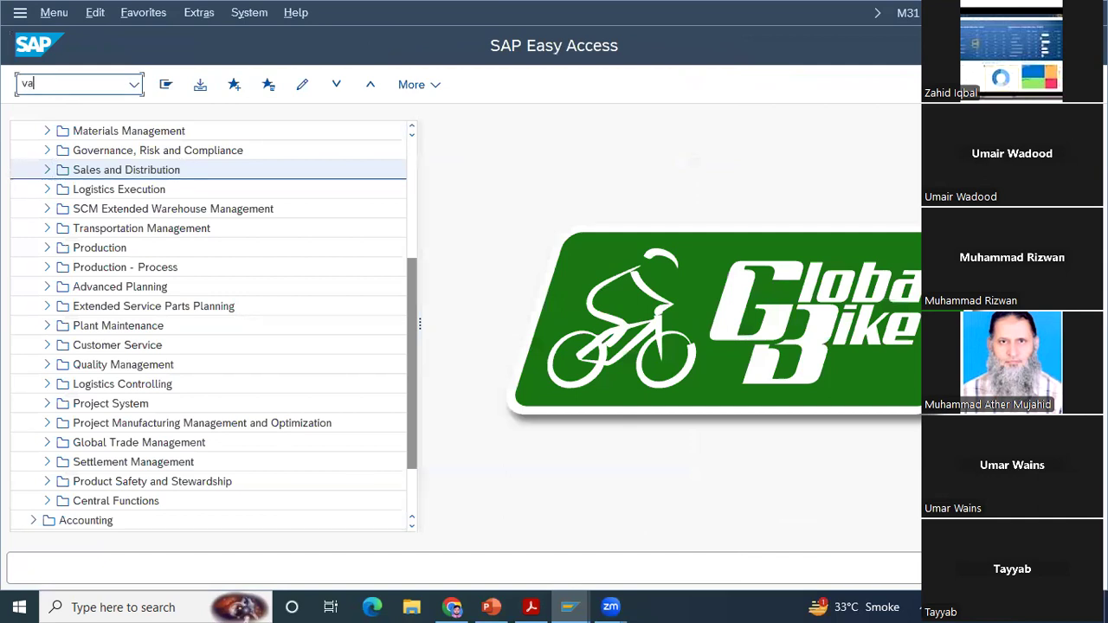
pyautogui.write('5')
pyautogui.press('Return')
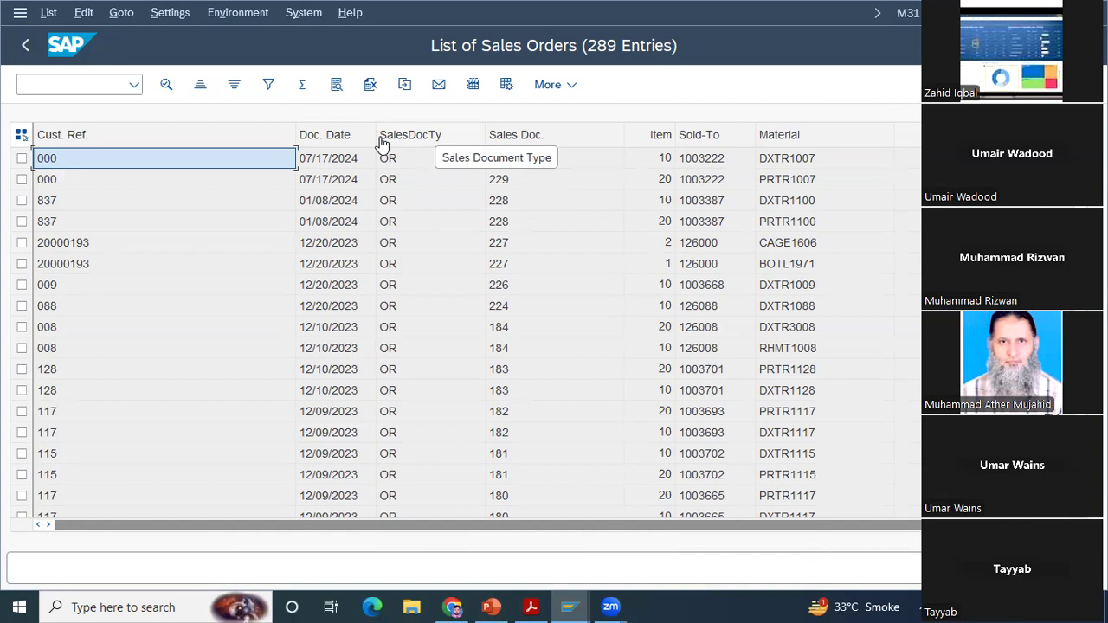
# Step: Calculate a total for the numeric column that follows Material in the sales order list
pyautogui.click(325, 137)
pyautogui.click(722, 139)
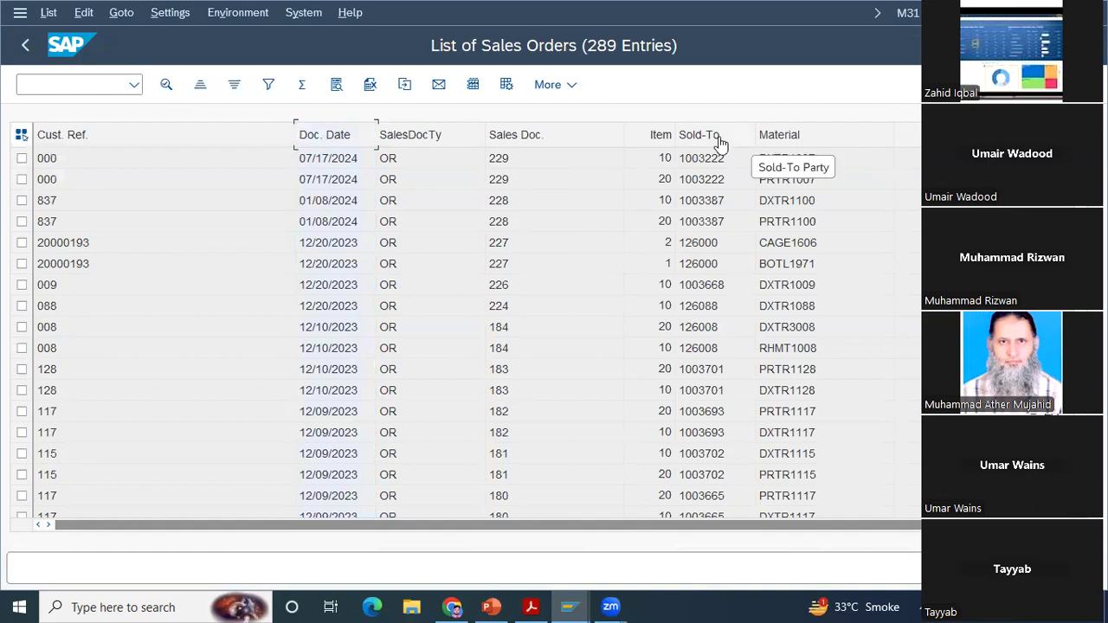
pyautogui.click(794, 138)
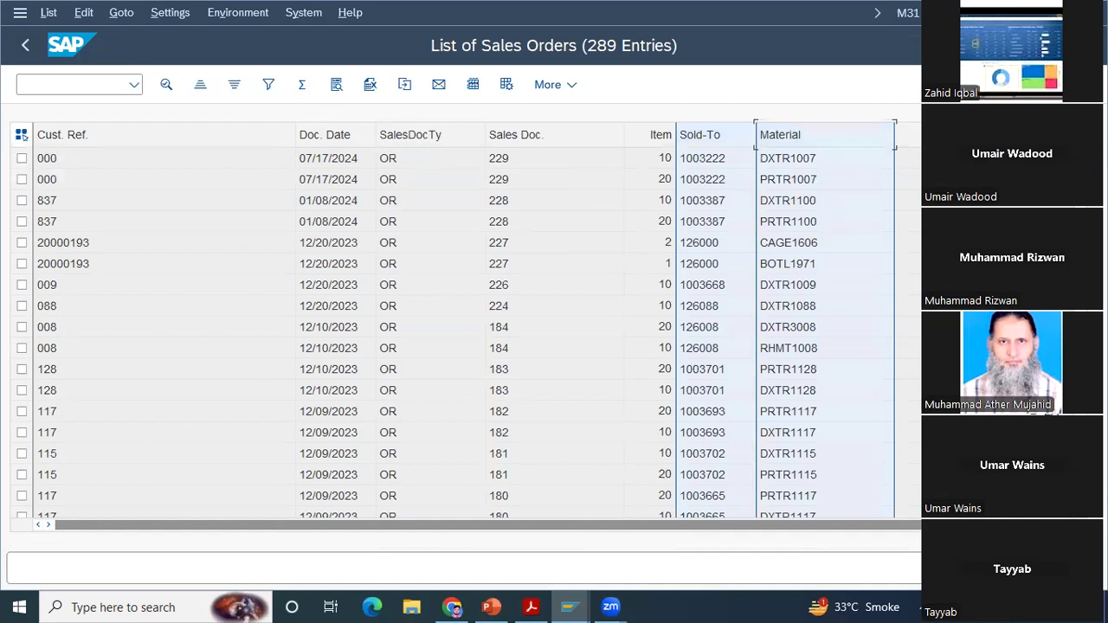
pyautogui.click(301, 84)
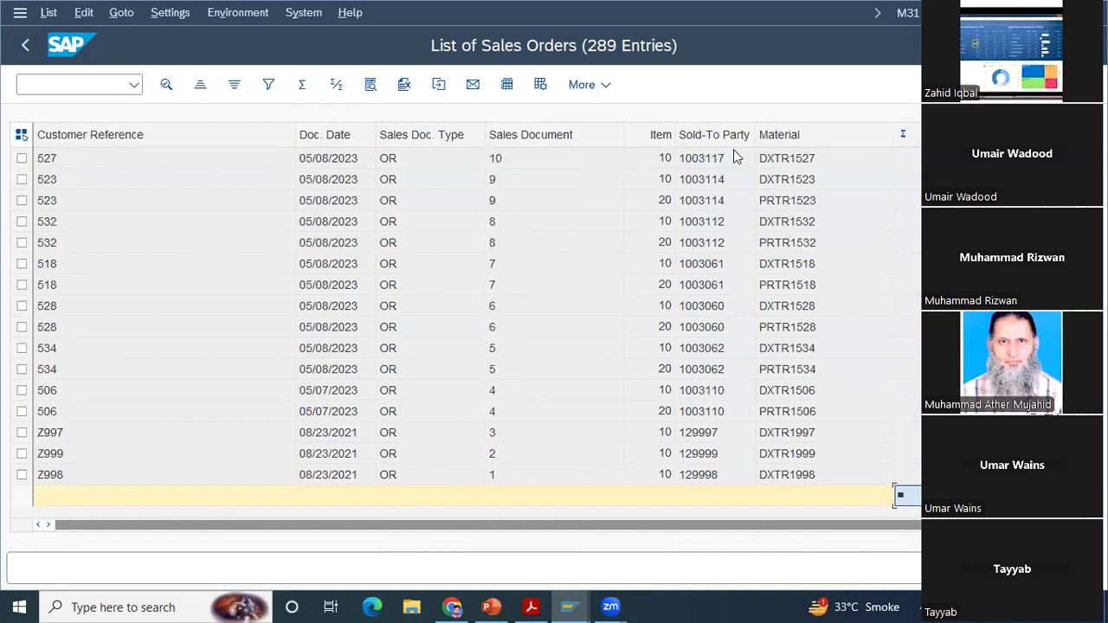
# Step: Subtotal the sales order list by Sold-To Party and Material
pyautogui.click(713, 143)
pyautogui.keyDown('ctrl'); pyautogui.click(799, 143); pyautogui.keyUp('ctrl')
pyautogui.click(336, 85)
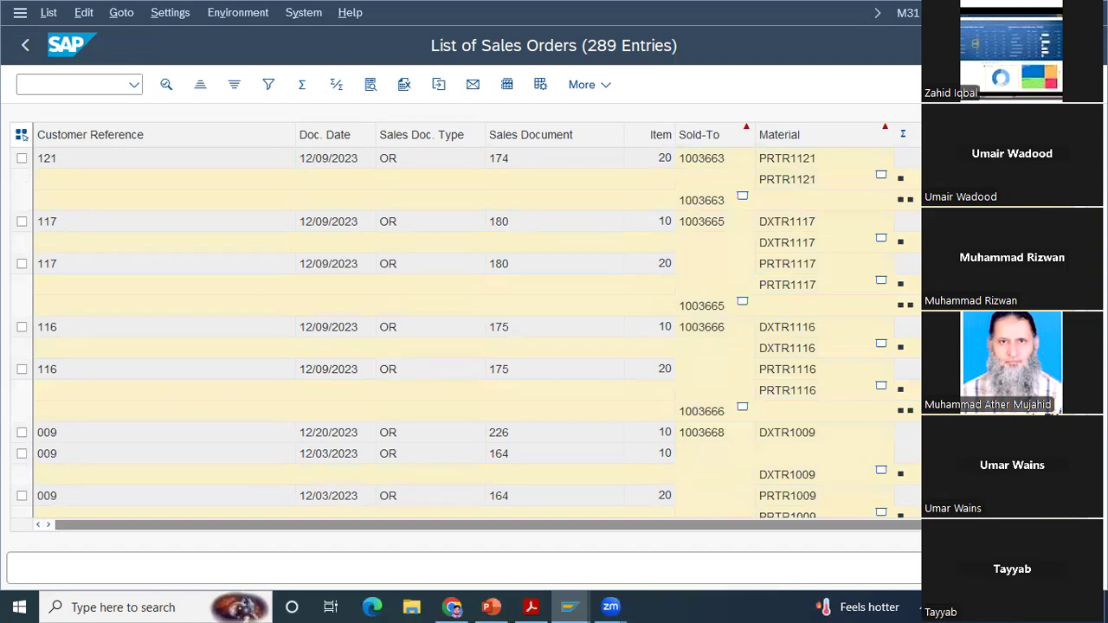
# Step: Leave the sales order list and its selection screen to return to the SAP Easy Access menu
pyautogui.scroll(10, 468, 334)
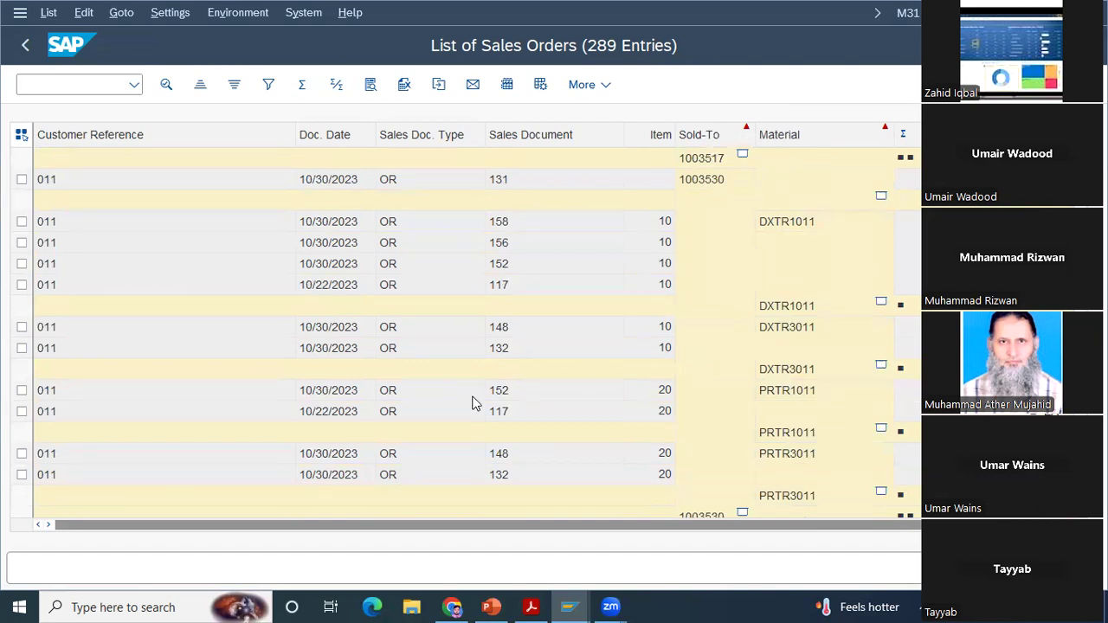
pyautogui.click(28, 49)
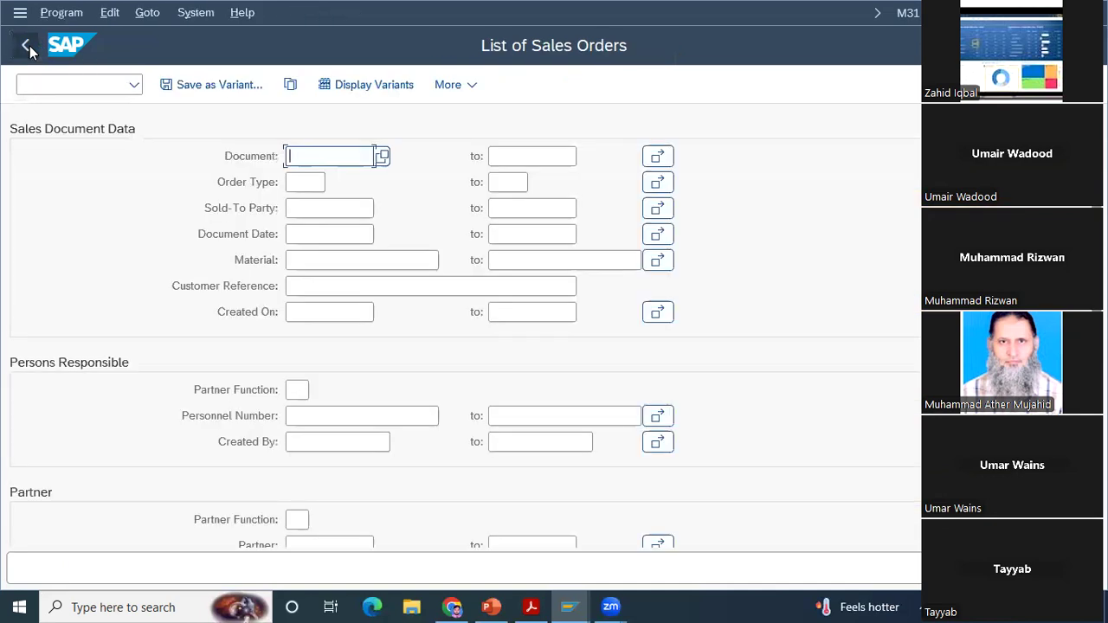
pyautogui.click(29, 48)
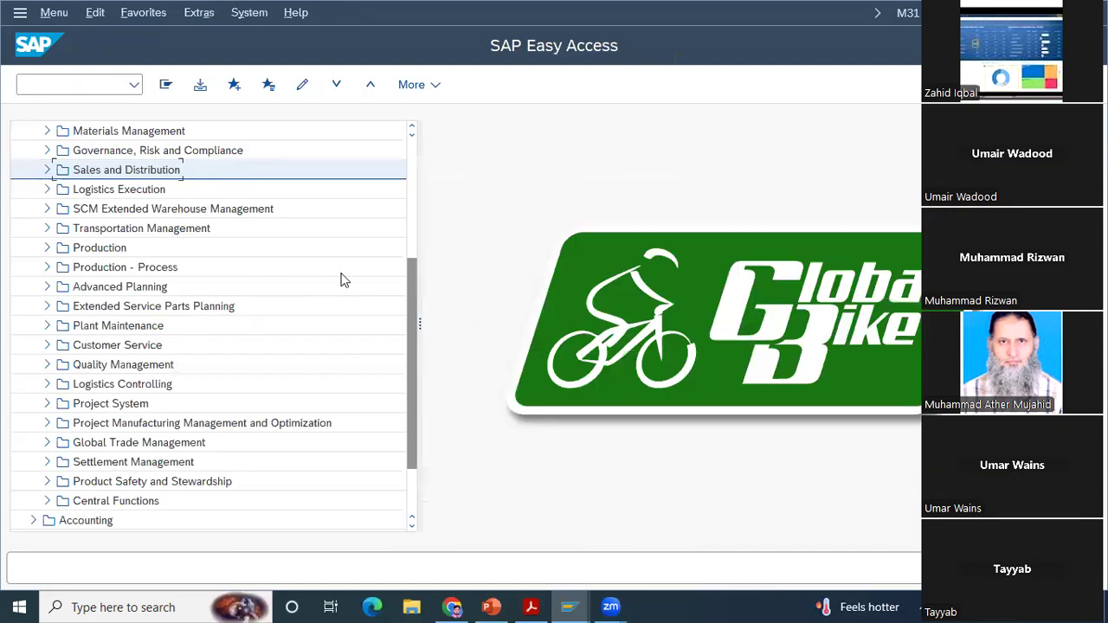
# Step: Look through the Sales folder and its Order subfolder under Sales and Distribution, and collapse them again
pyautogui.click(48, 171)
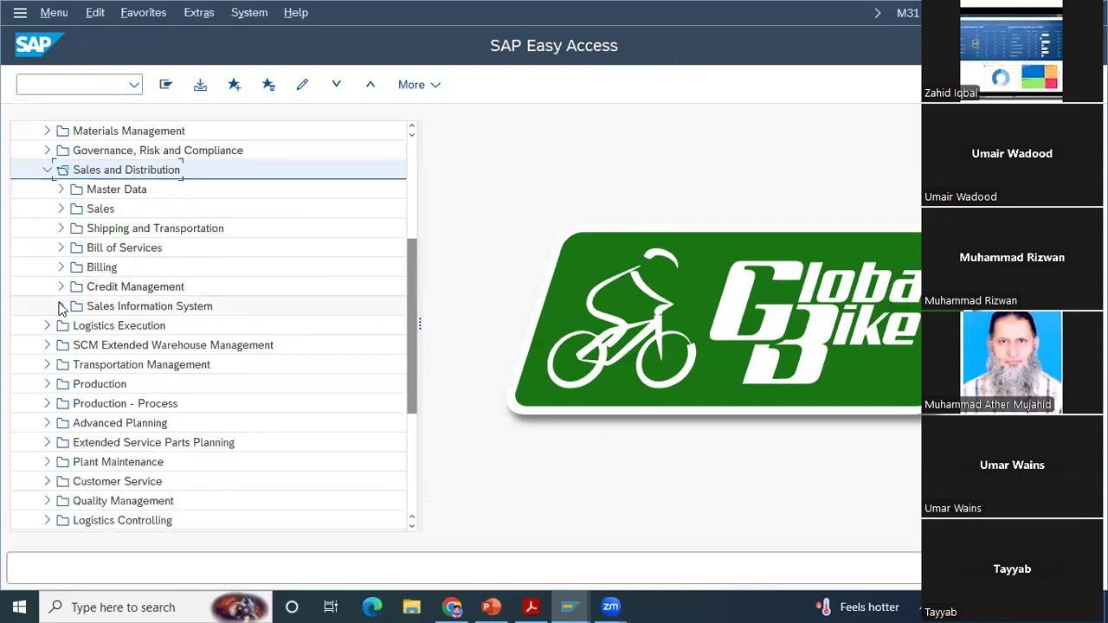
pyautogui.click(60, 209)
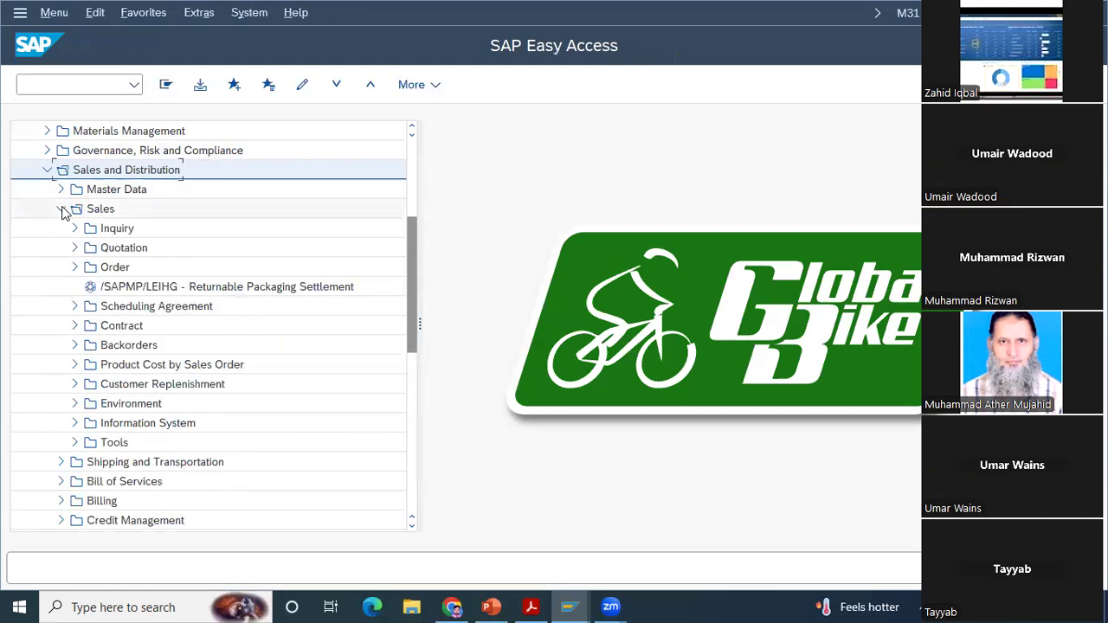
pyautogui.click(75, 266)
pyautogui.click(76, 267)
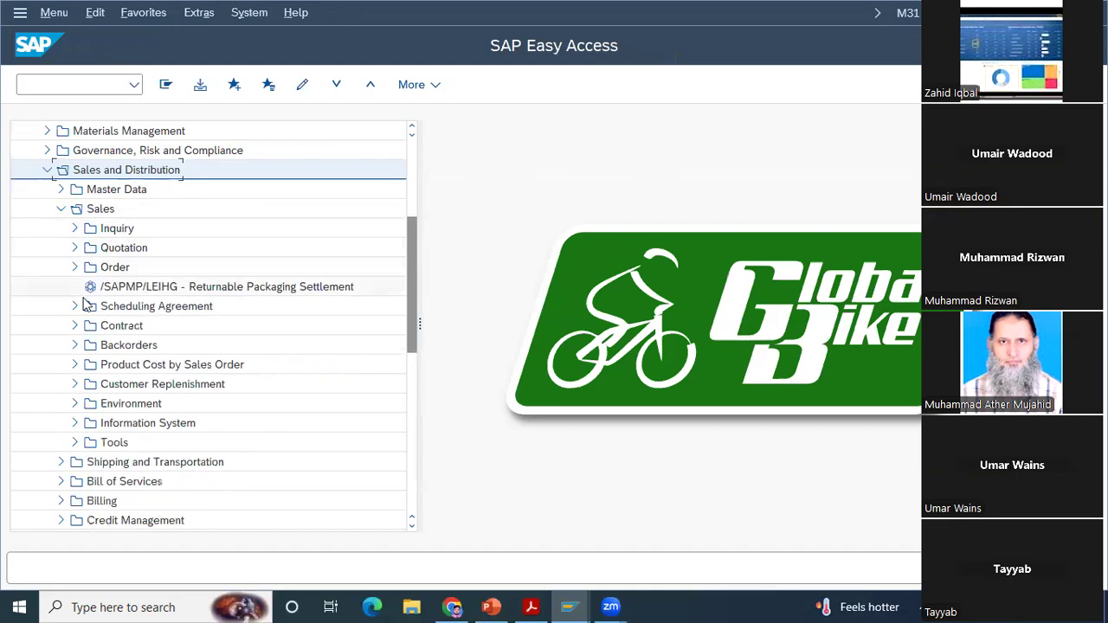
pyautogui.click(61, 209)
# Step: Examine the transactions in the Billing Document folder under Billing, and collapse that folder again
pyautogui.click(62, 268)
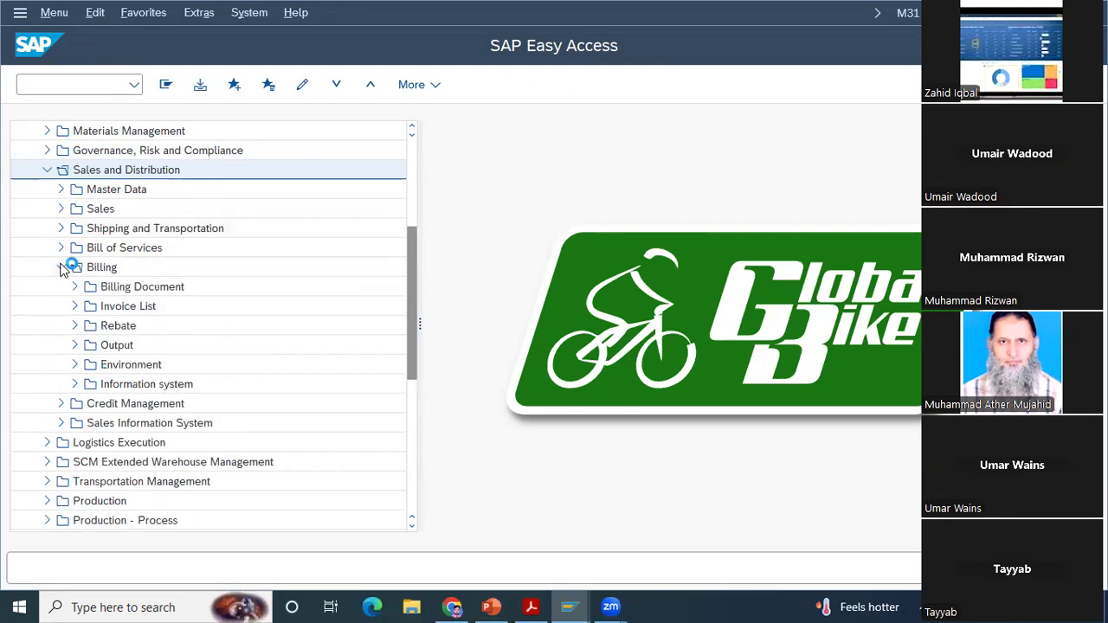
pyautogui.click(75, 286)
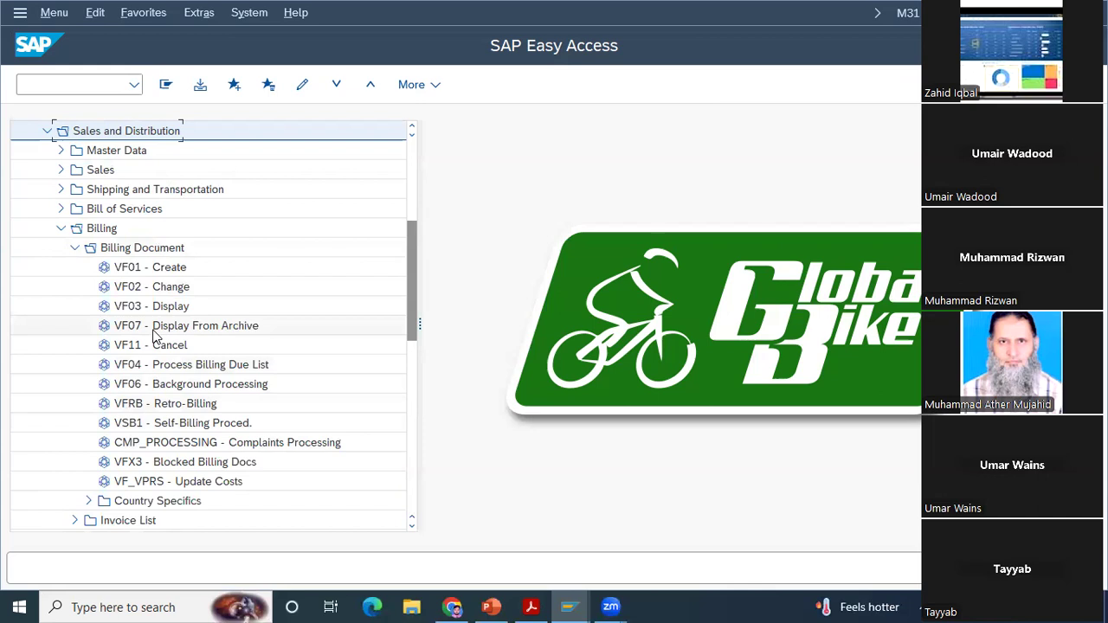
pyautogui.click(74, 248)
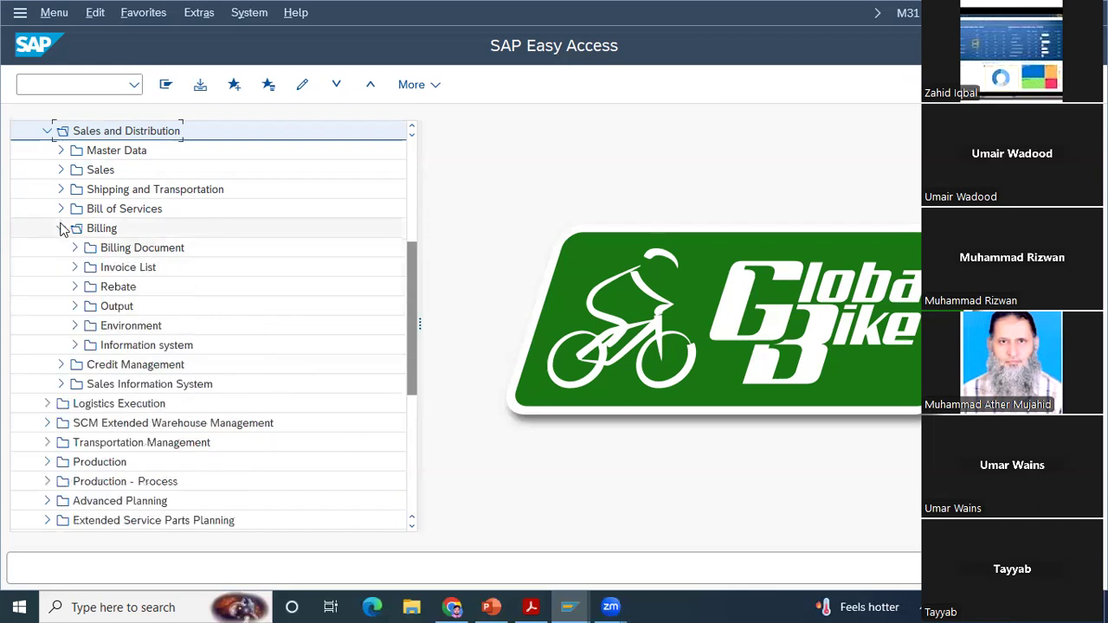
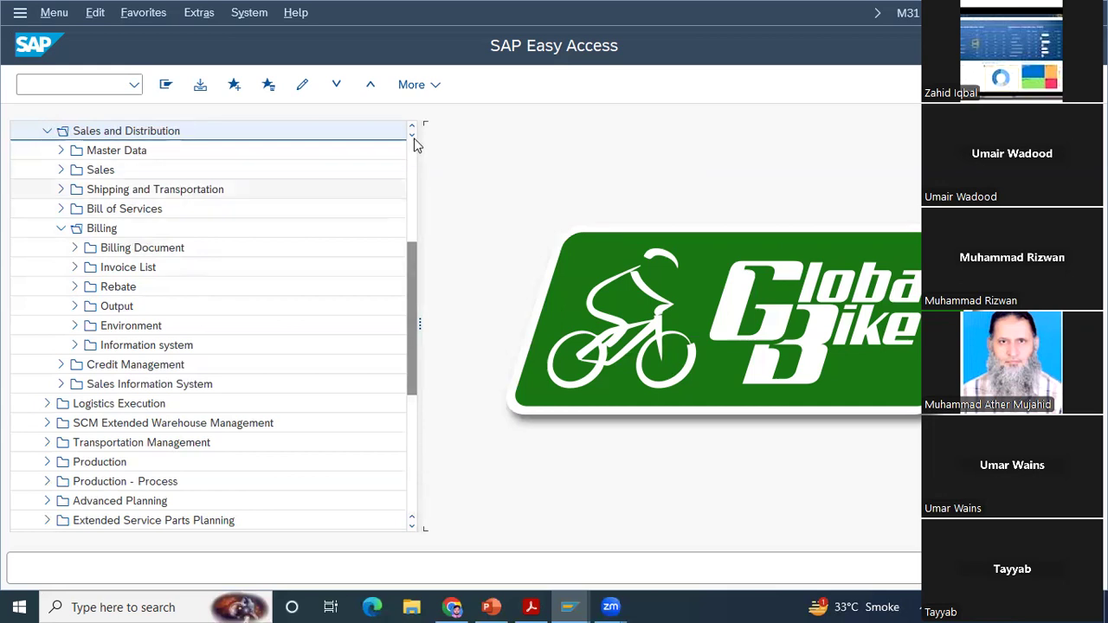
# Step: Examine the transactions listed under Billing Document and under Credit Management's Master Data in the Sales and Distribution menu
pyautogui.scroll(3, 182, 310)
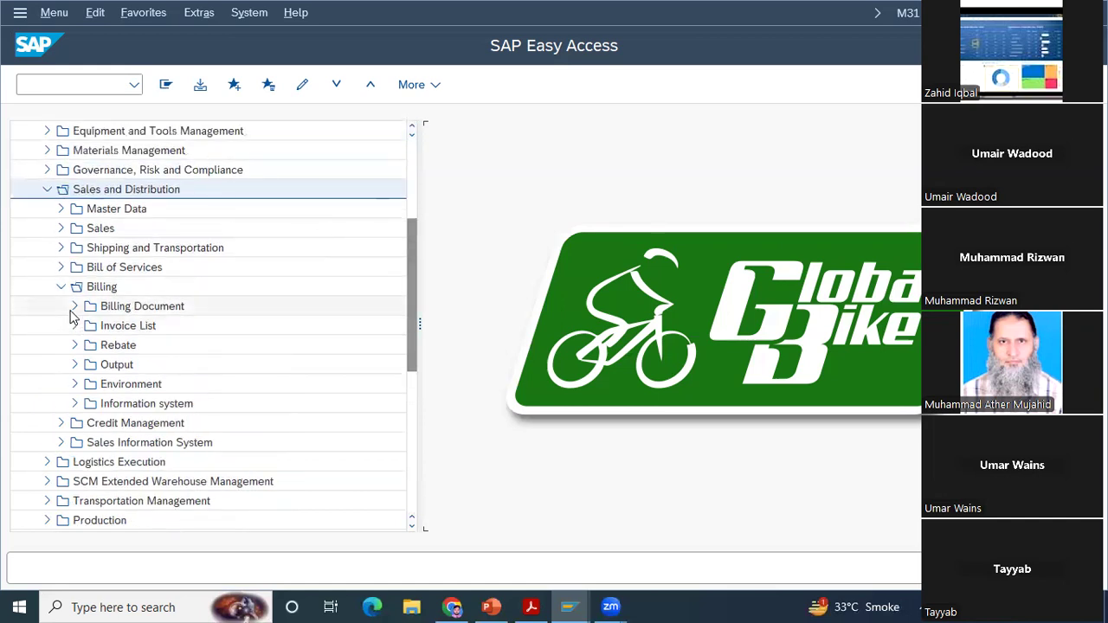
pyautogui.click(73, 307)
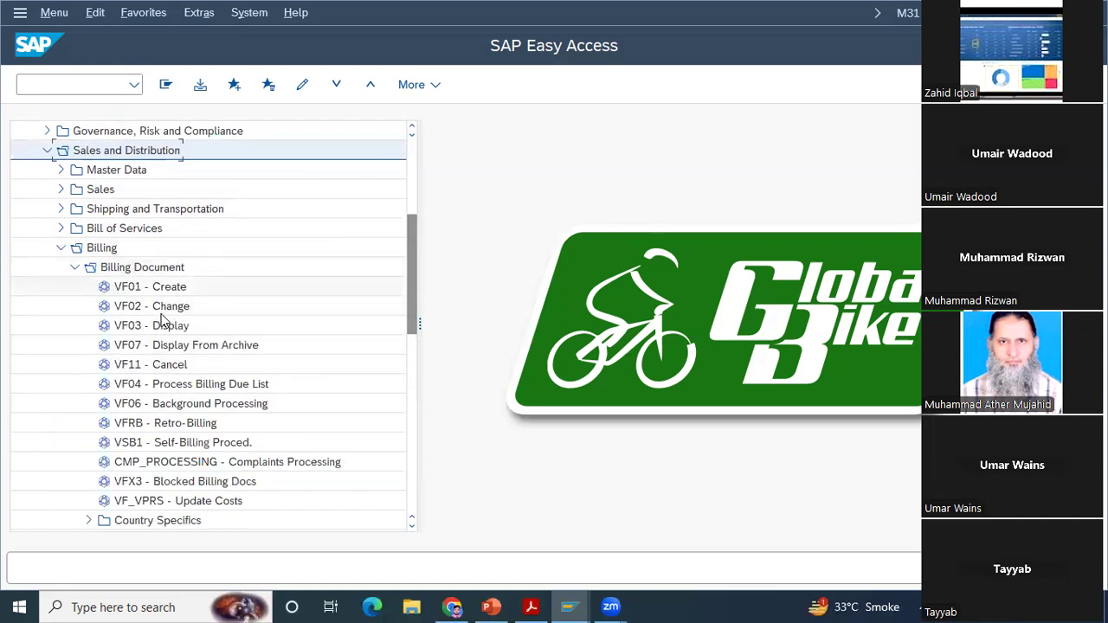
pyautogui.click(74, 266)
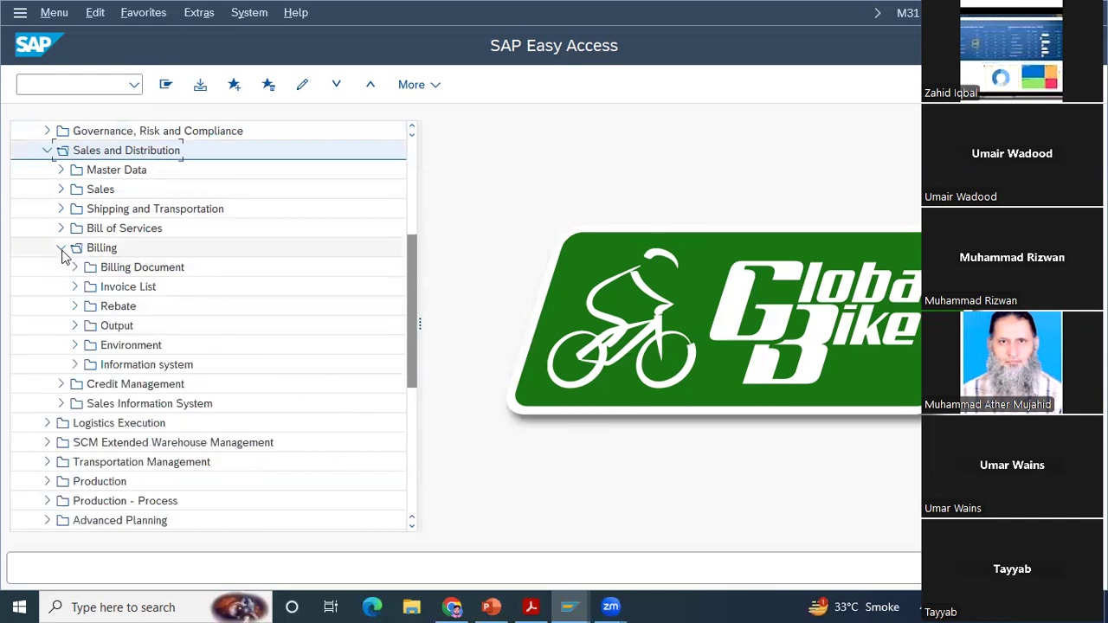
pyautogui.click(61, 249)
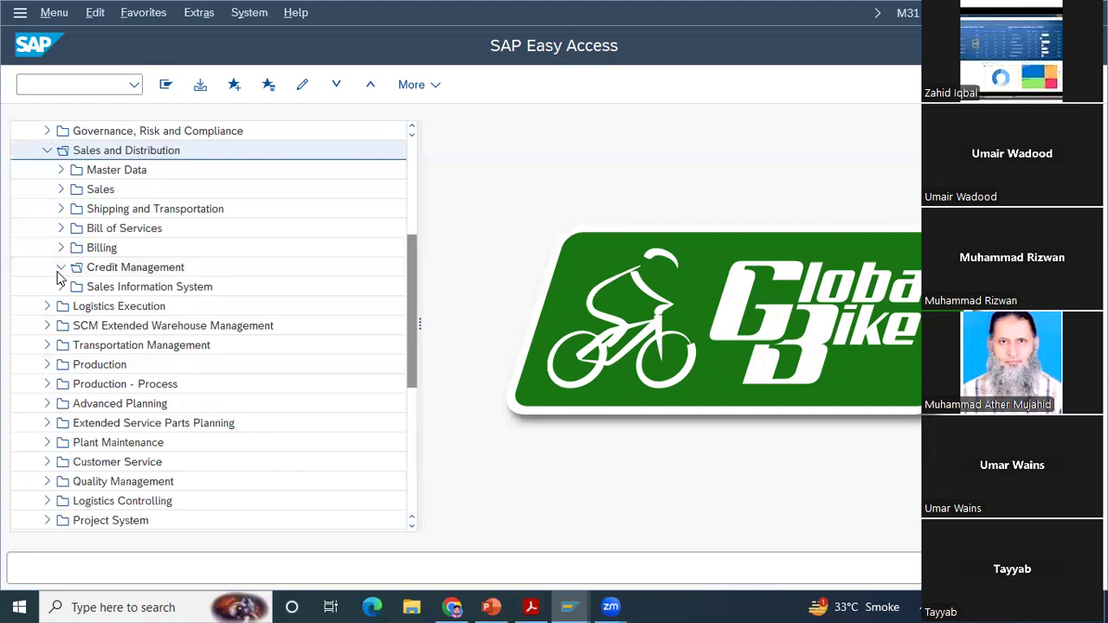
pyautogui.click(60, 269)
pyautogui.click(74, 287)
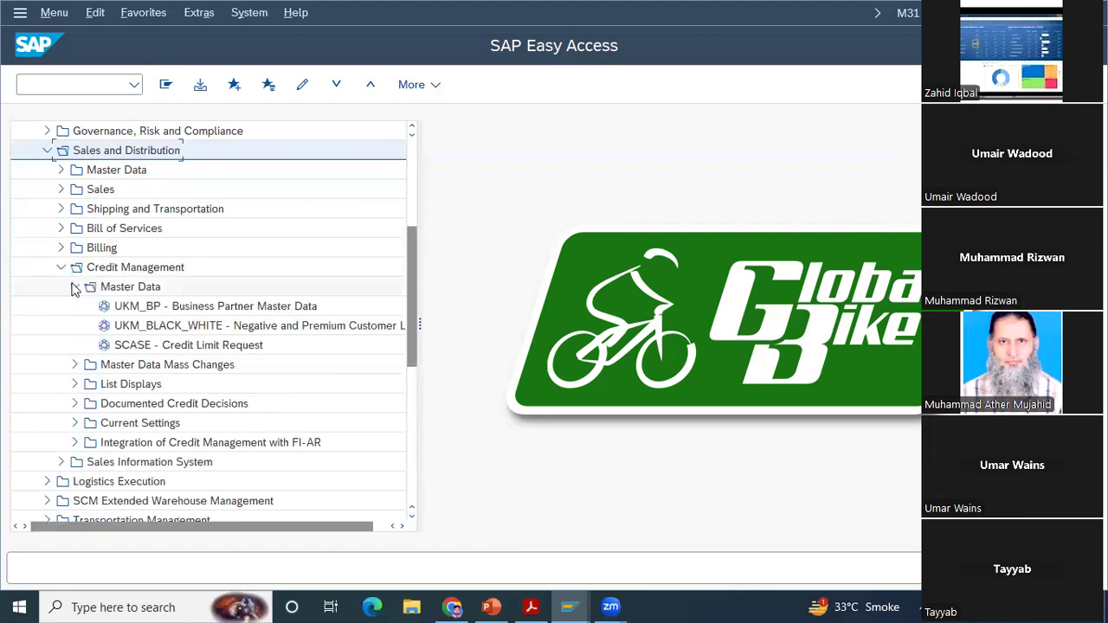
pyautogui.click(75, 286)
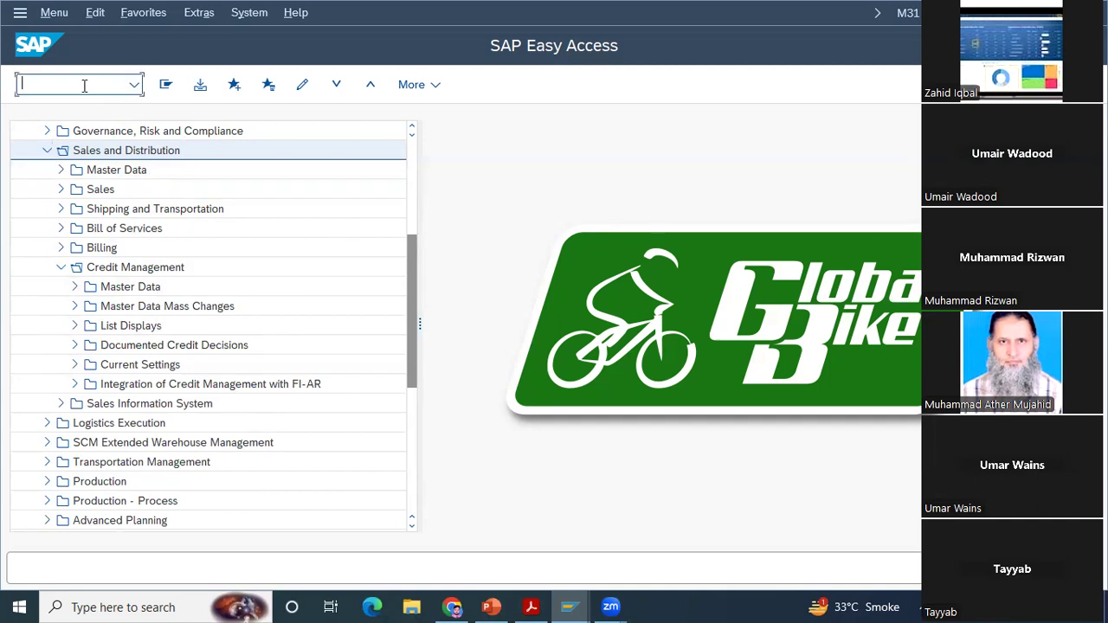
# Step: Open transaction FD33 and choose GL00 (Global Bike Group) as the credit control area for the prefilled customer
pyautogui.write('FD33')
pyautogui.press('Return')
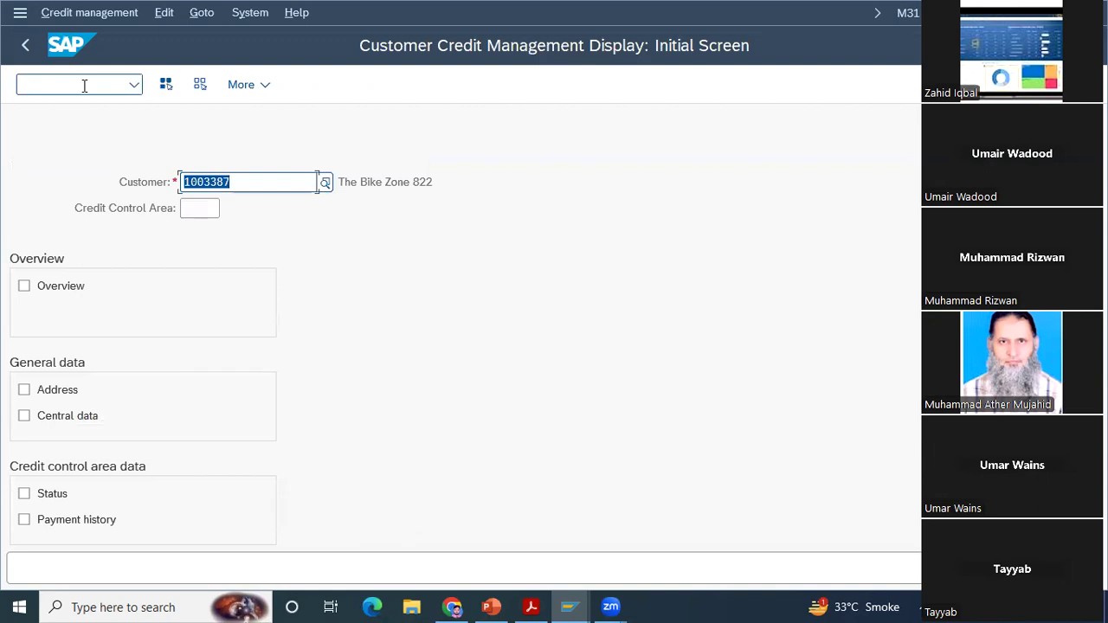
pyautogui.press('Return')
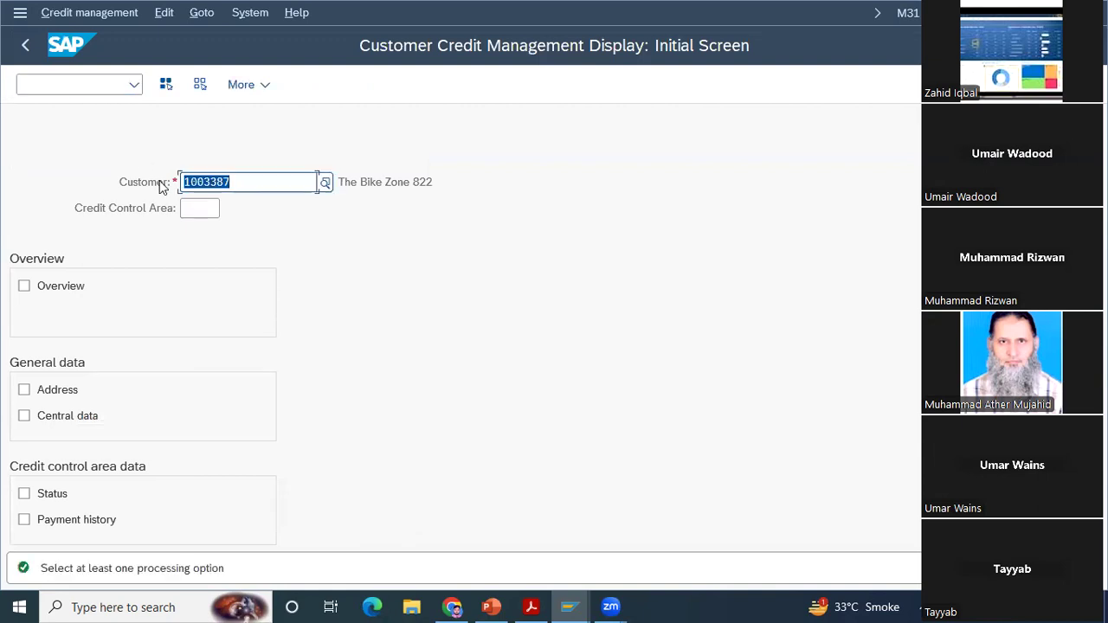
pyautogui.click(199, 209)
pyautogui.click(228, 210)
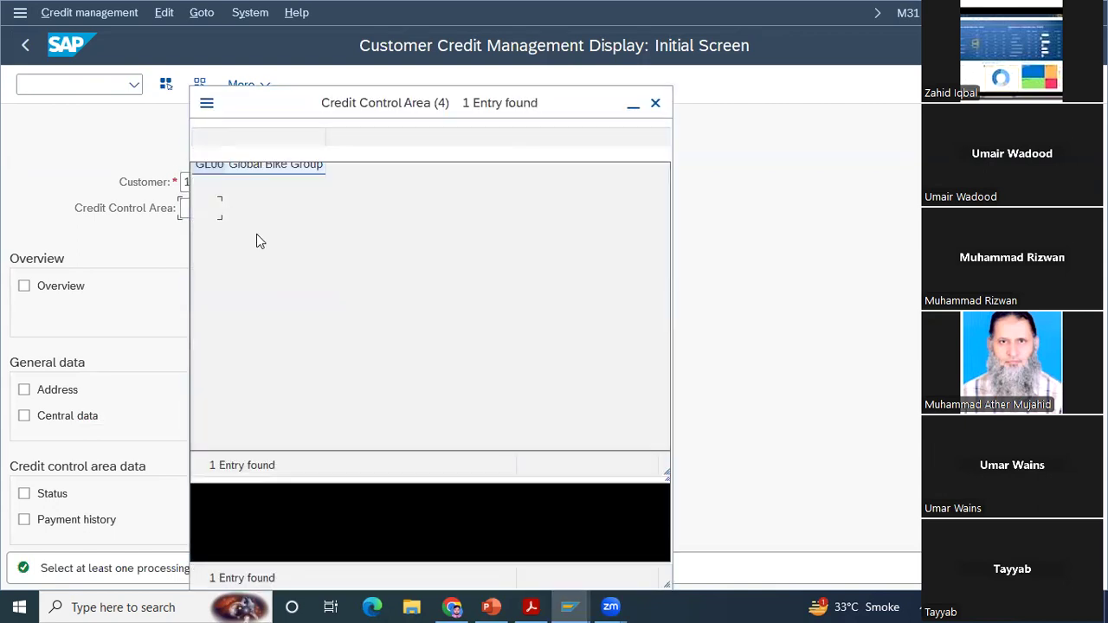
pyautogui.doubleClick(238, 236)
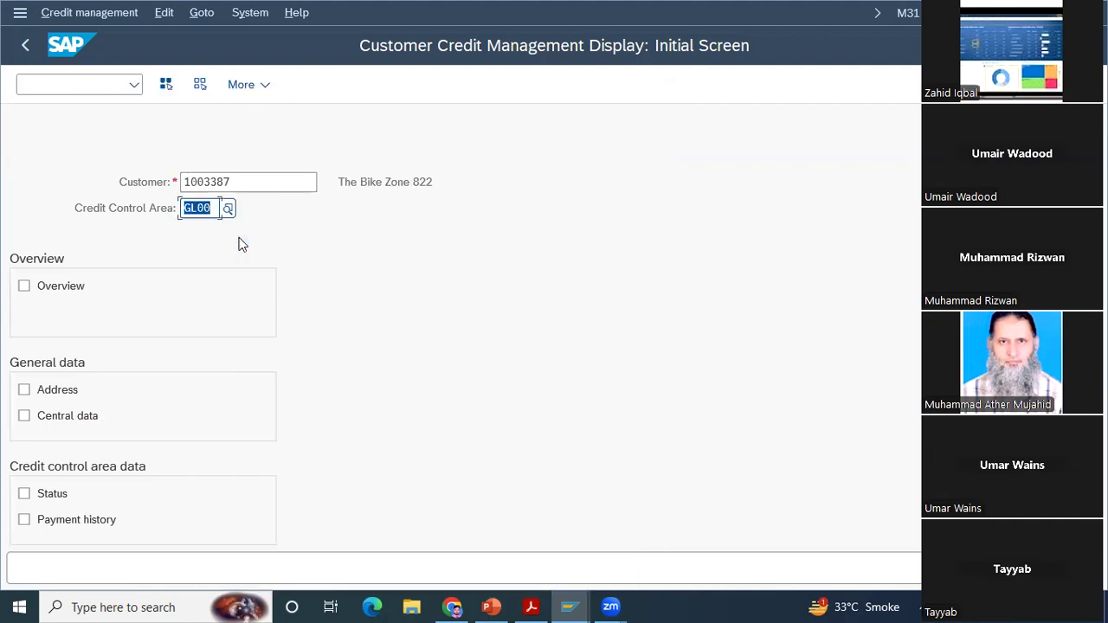
# Step: Request the customer's credit display with all processing options selected except Central data
pyautogui.press('Return')
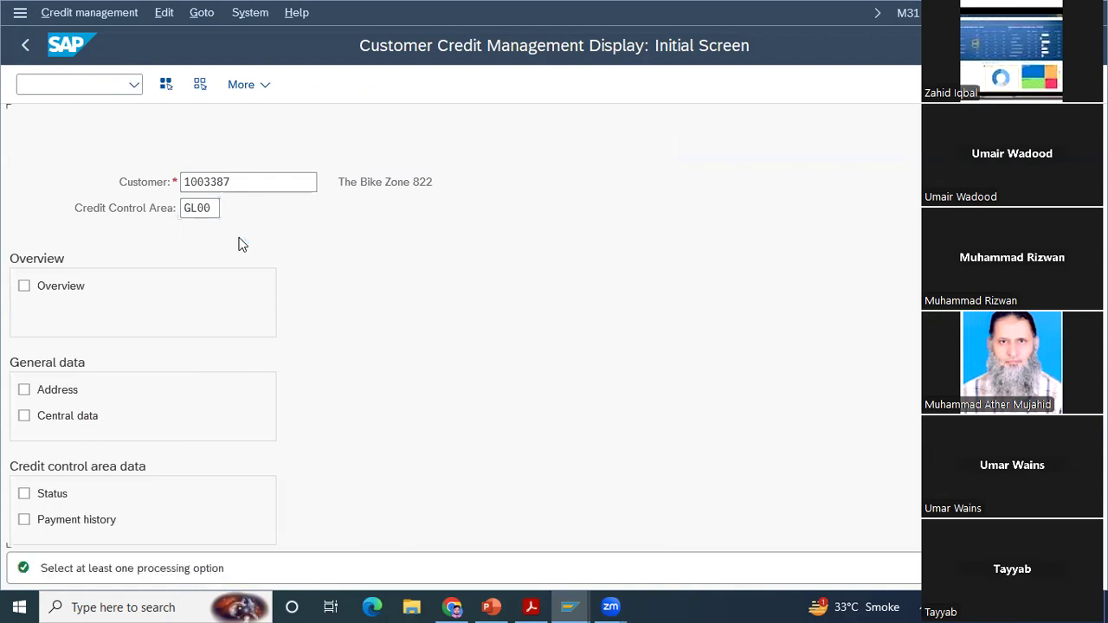
pyautogui.click(167, 85)
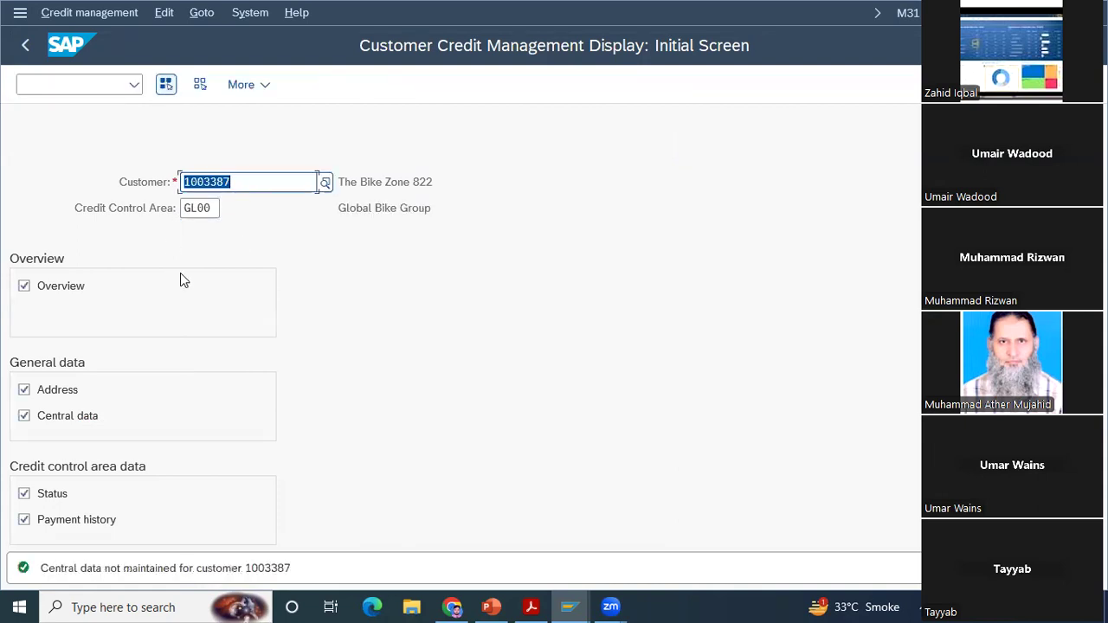
pyautogui.click(24, 416)
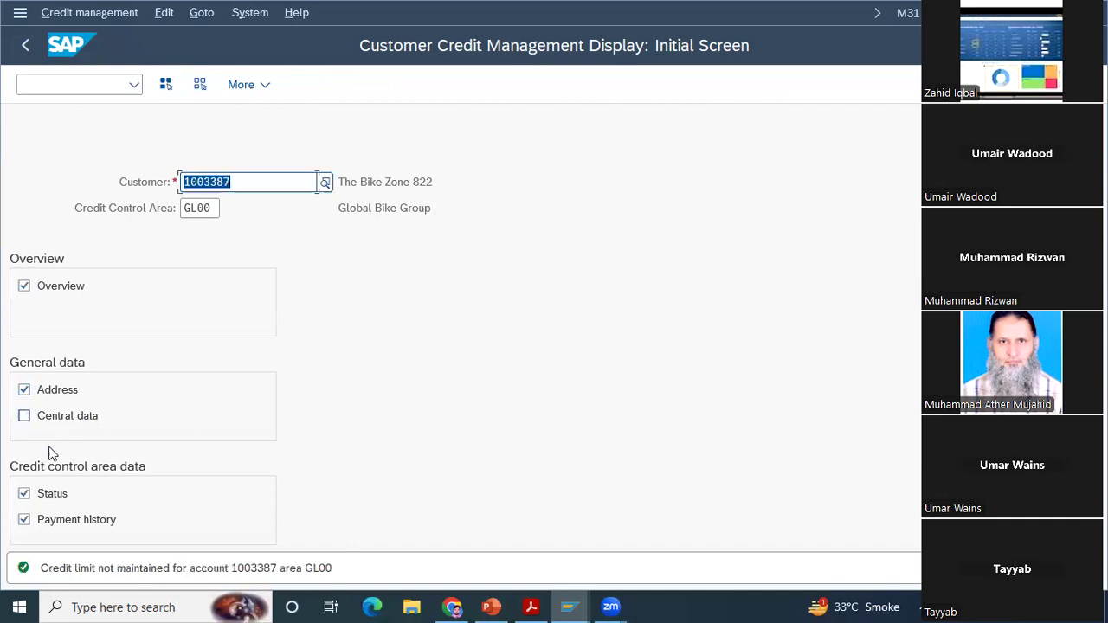
# Step: Try to find another customer among the suggestions by shortening the number in the Customer field
pyautogui.click(256, 178)
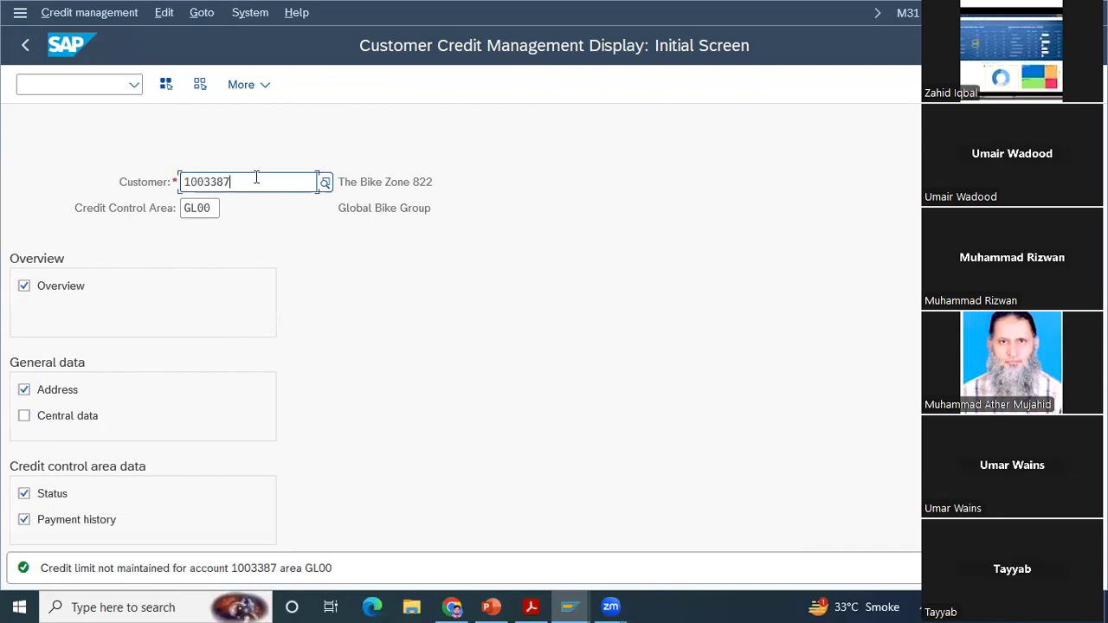
pyautogui.press('BackSpace')
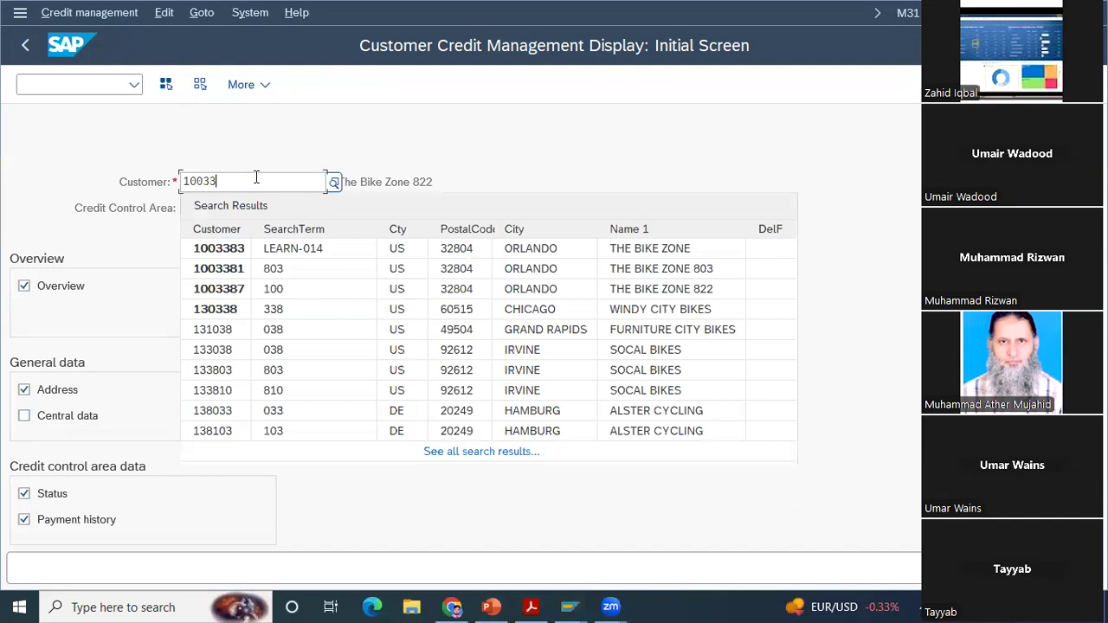
pyautogui.press('Down')
pyautogui.press('Down')
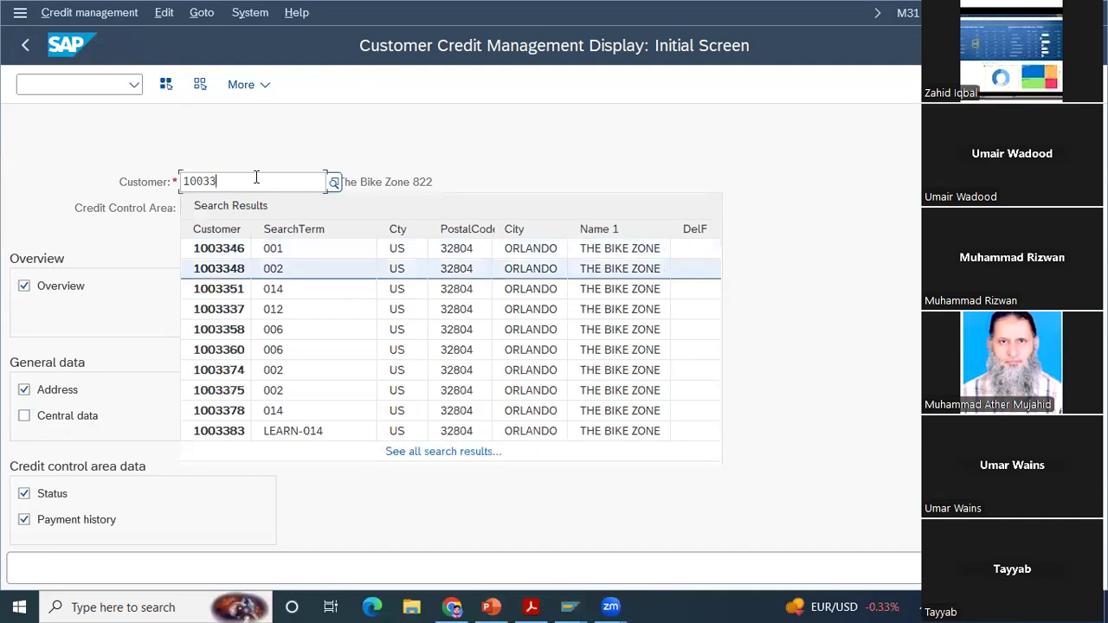
pyautogui.press('Up')
pyautogui.press('Return')
pyautogui.press('BackSpace')
pyautogui.press('BackSpace')
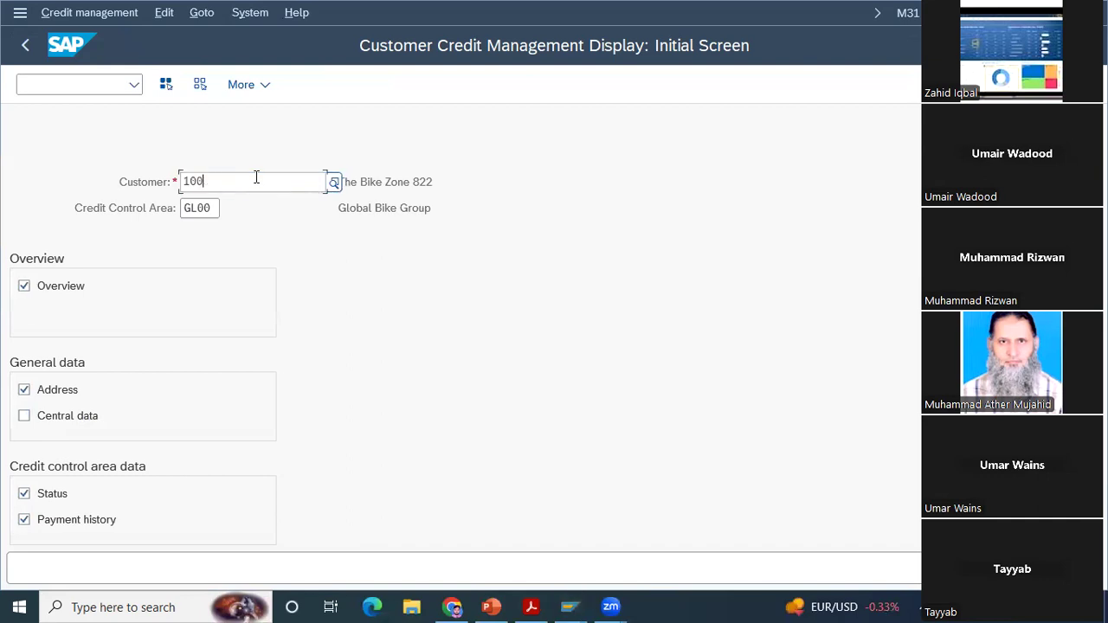
# Step: Search customers by search term 000 and names containing B, and pick a The Bike Zone customer in Orlando
pyautogui.click(333, 182)
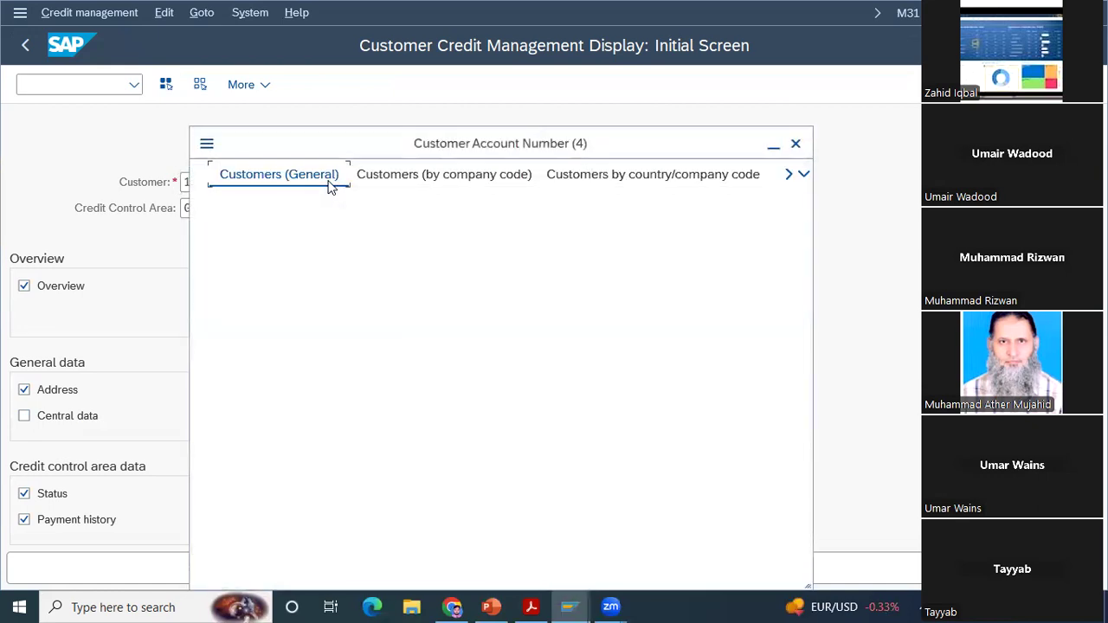
pyautogui.write('000')
pyautogui.press('Tab')
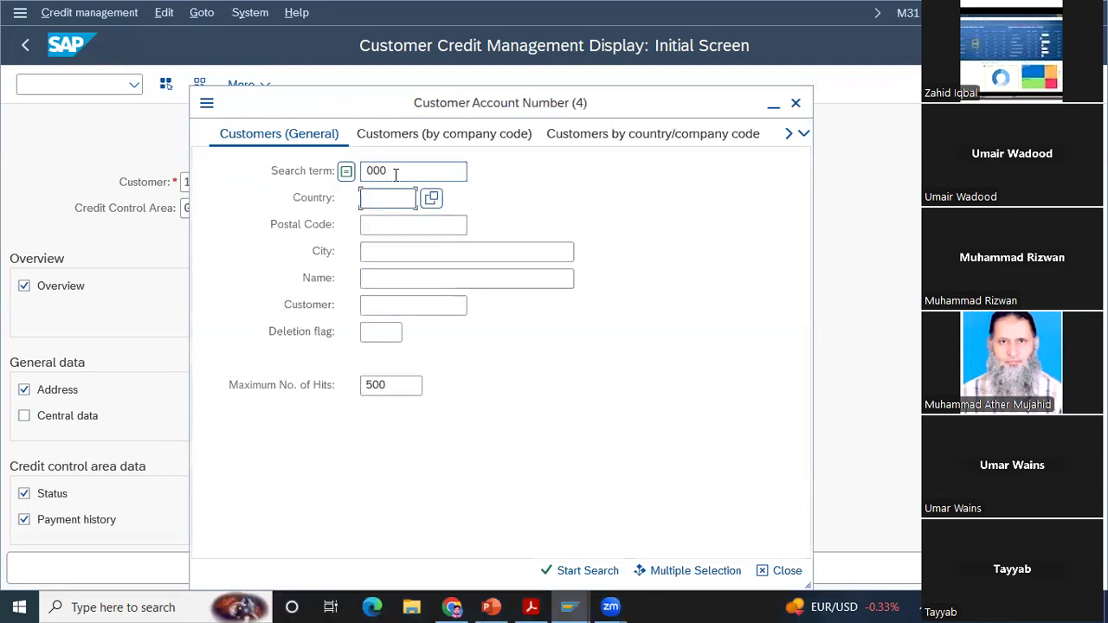
pyautogui.click(399, 279)
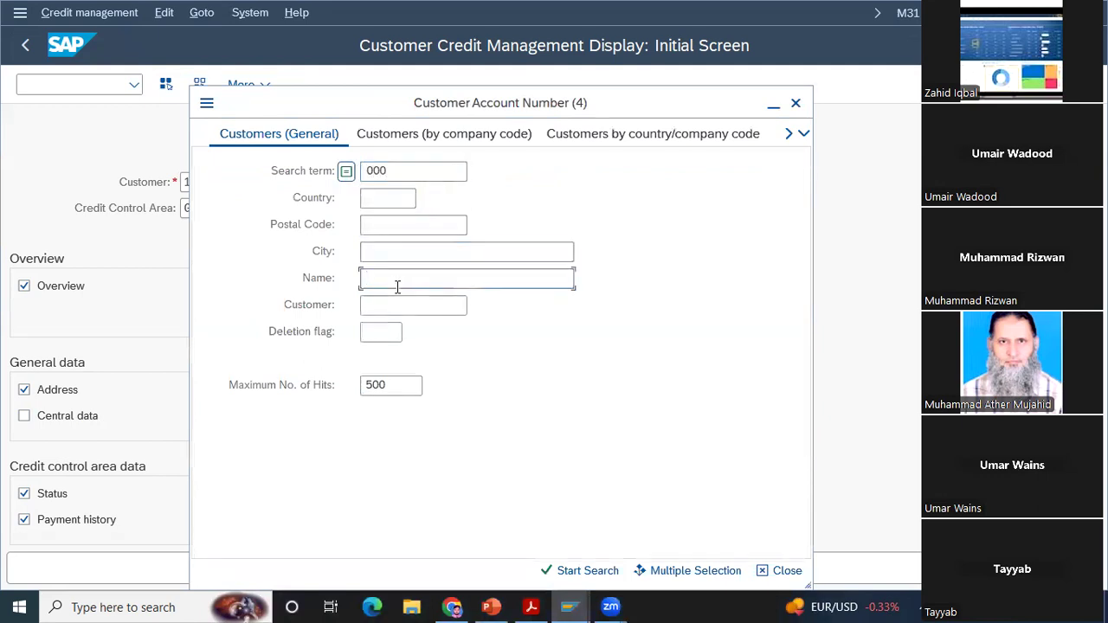
pyautogui.write('**')
pyautogui.write('Bike*')
pyautogui.press('Return')
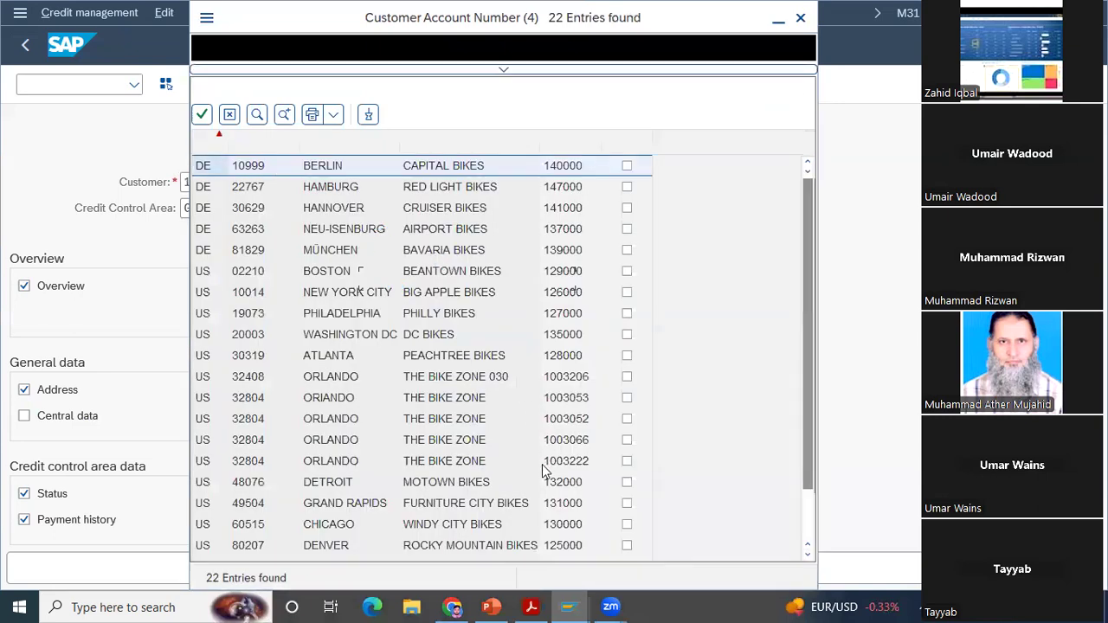
pyautogui.doubleClick(543, 464)
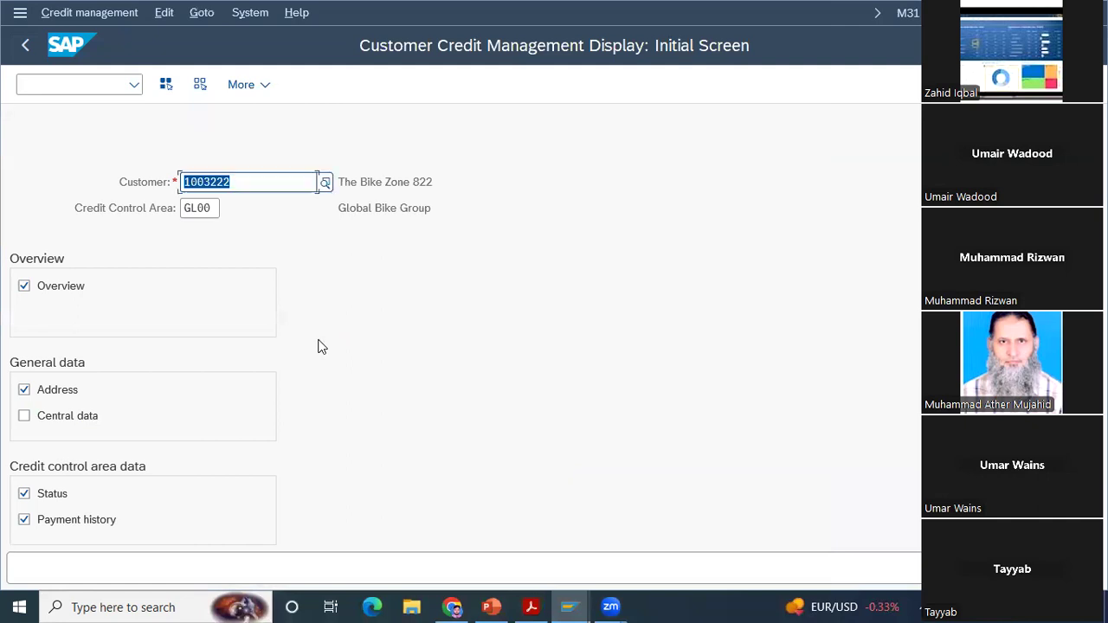
# Step: Try to switch the customer credit management from display to change, and exit the function
pyautogui.click(76, 13)
pyautogui.click(86, 40)
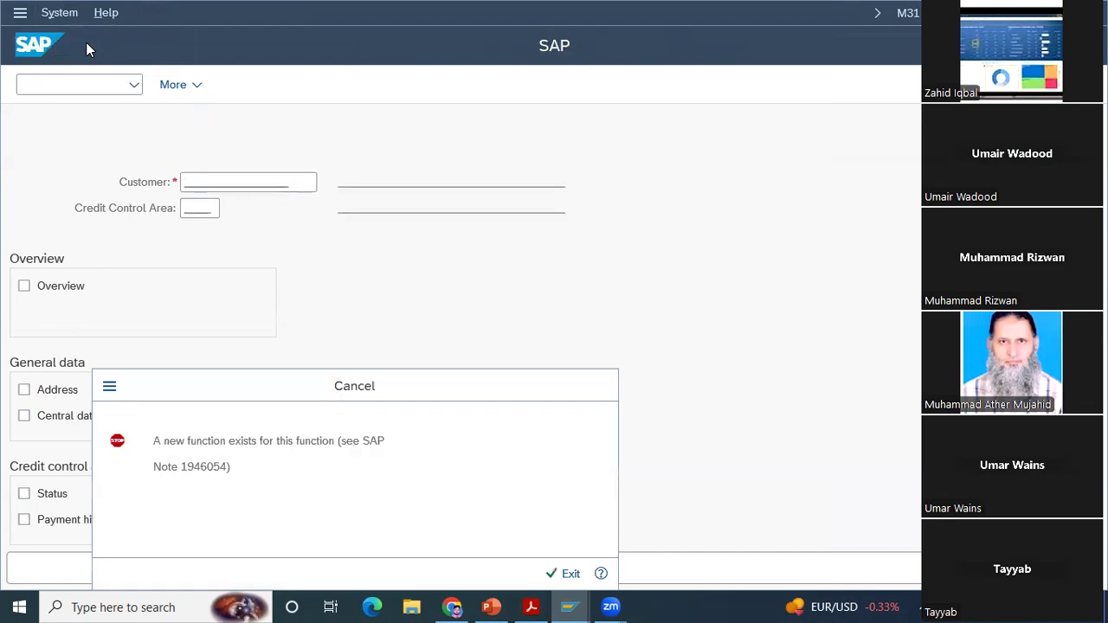
pyautogui.press('Return')
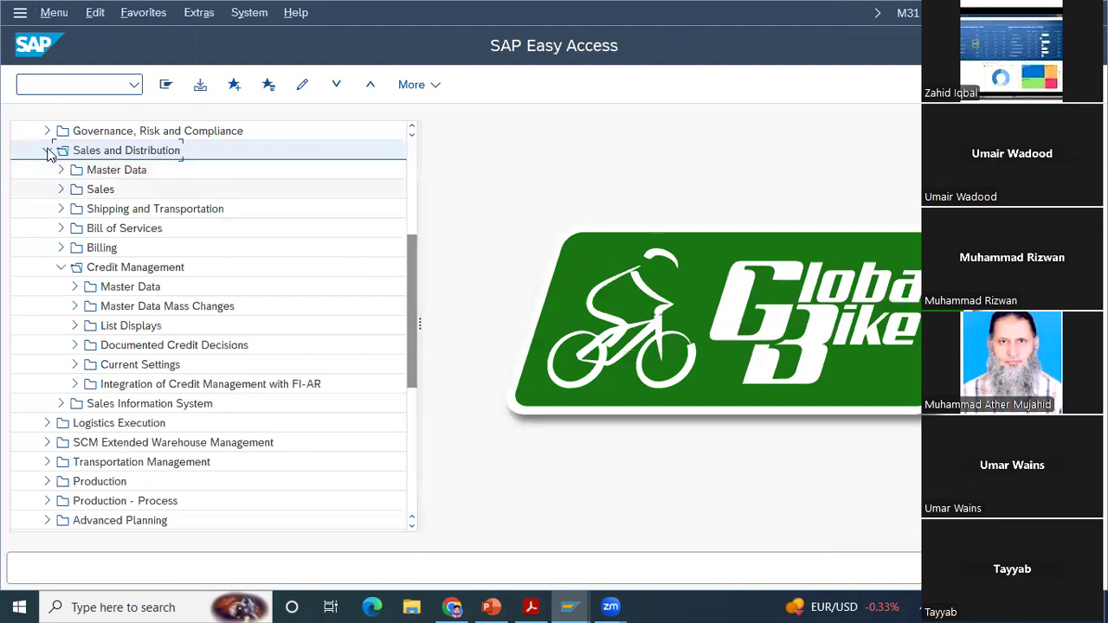
pyautogui.click(48, 150)
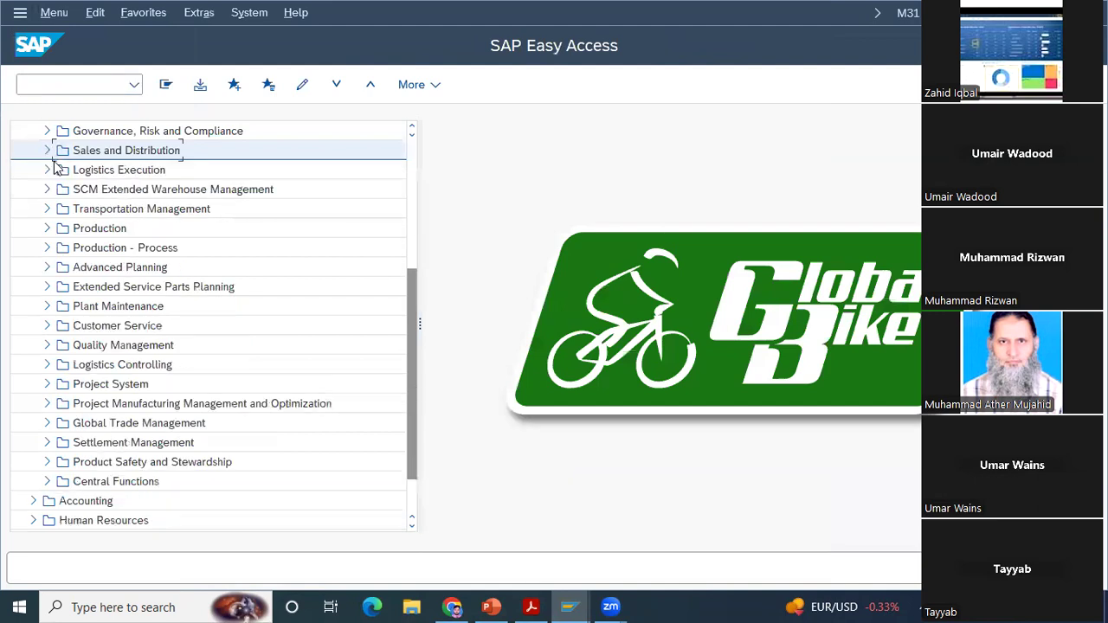
pyautogui.click(412, 208)
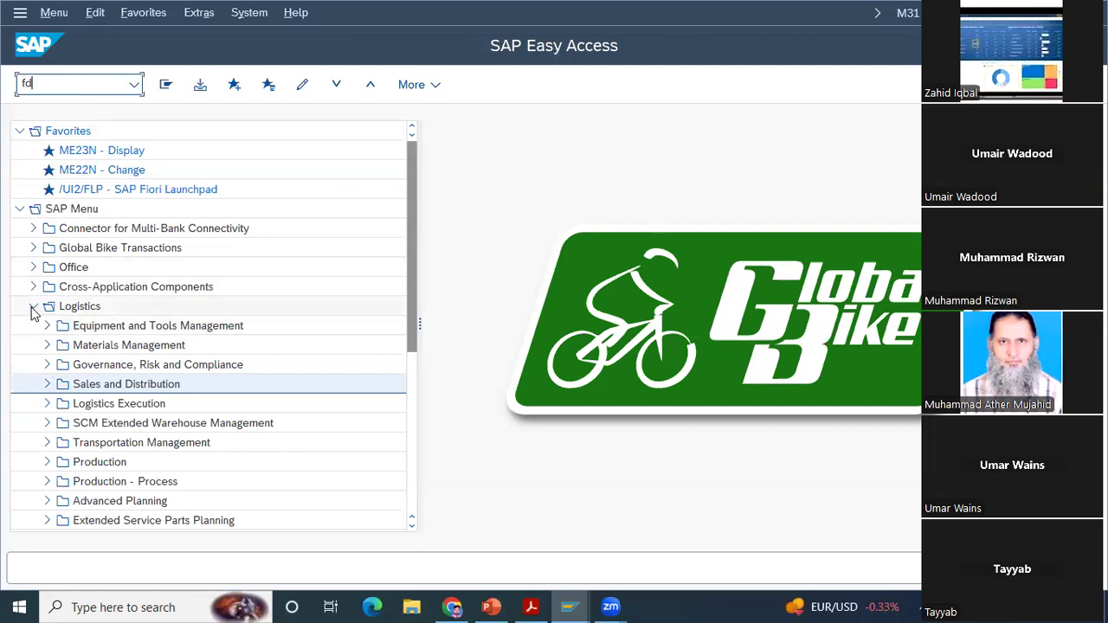
pyautogui.moveTo(416, 338); pyautogui.dragTo(420, 383)
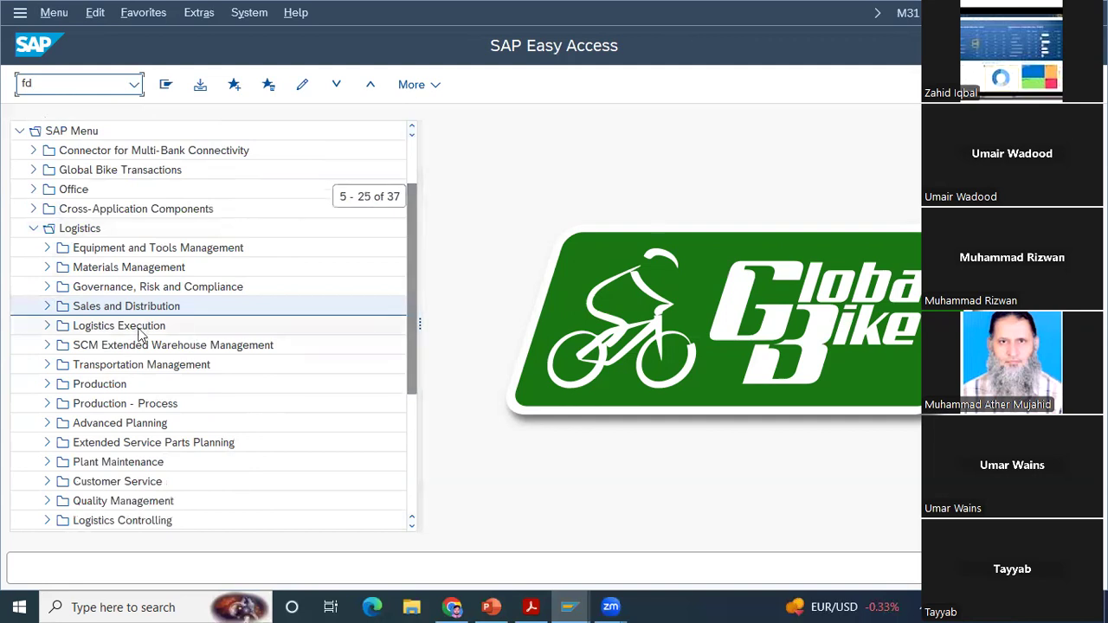
pyautogui.click(48, 307)
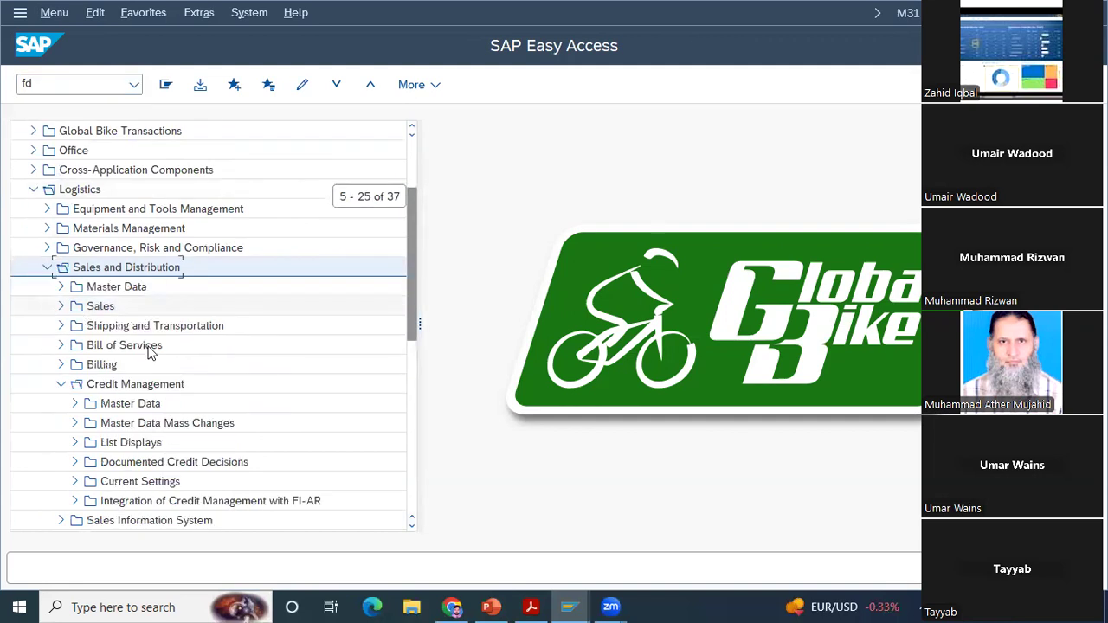
# Step: View the Business Partner Master Data transaction (UKM_BP) under Credit Management's Master Data and return to the menu
pyautogui.moveTo(411, 310); pyautogui.dragTo(412, 342)
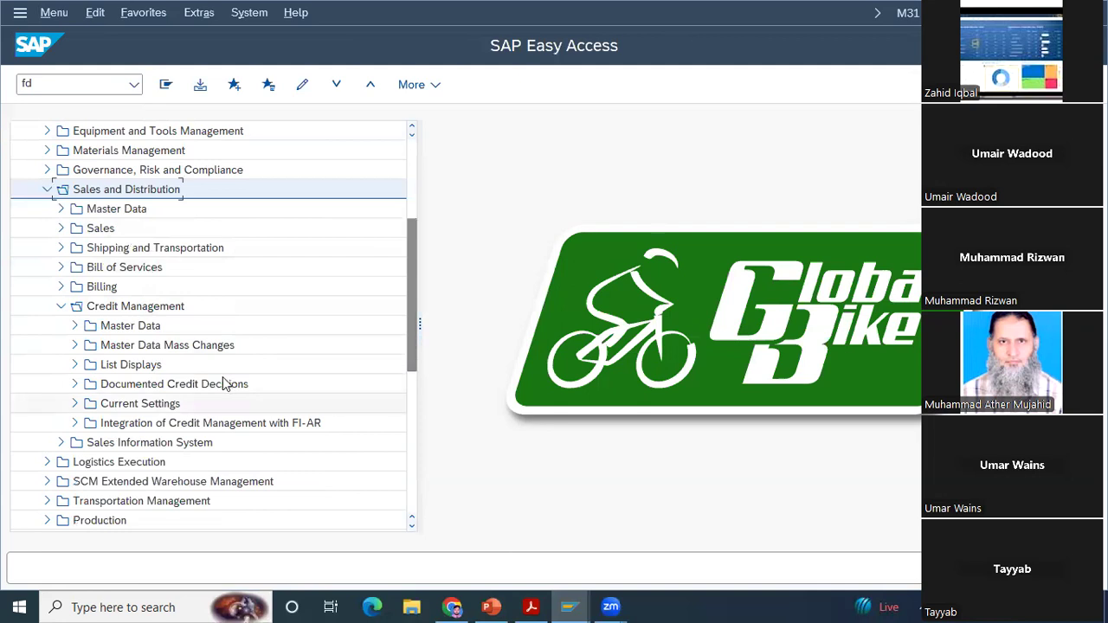
pyautogui.click(74, 325)
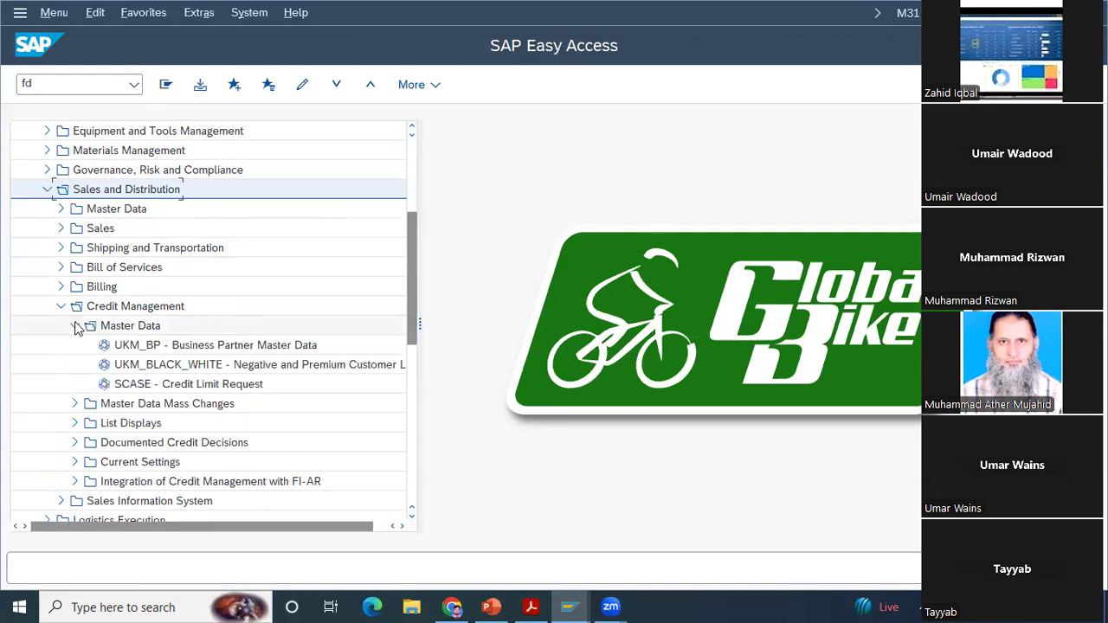
pyautogui.doubleClick(174, 346)
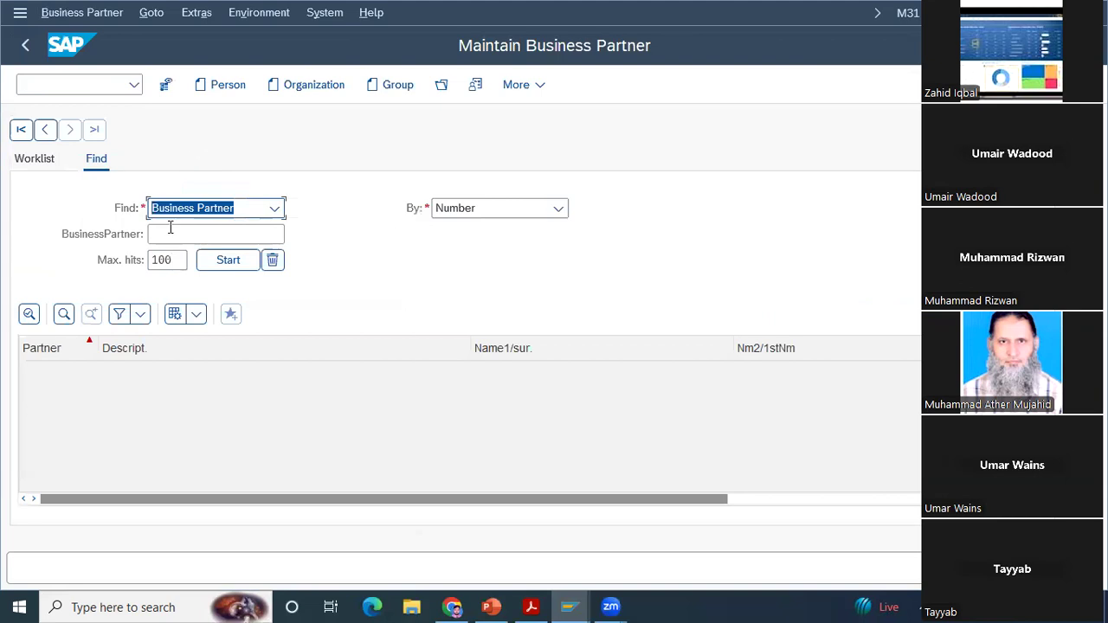
pyautogui.click(25, 45)
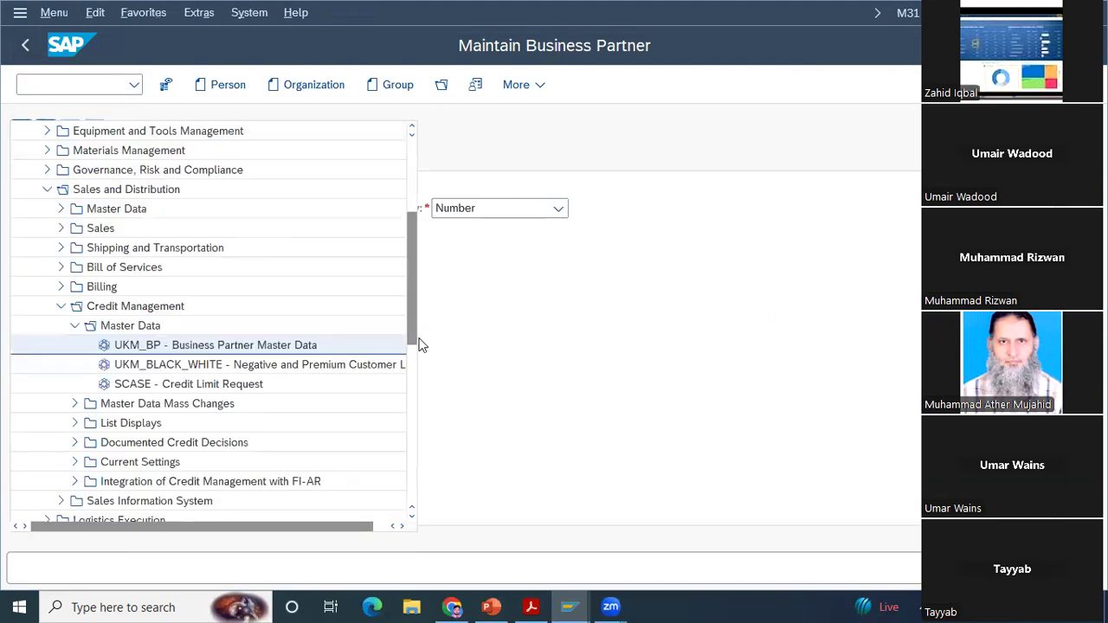
# Step: Open the Credit Exposure list (UKM_COMMITMENTS) from Credit Management's List Displays
pyautogui.scroll(-4, 412, 315)
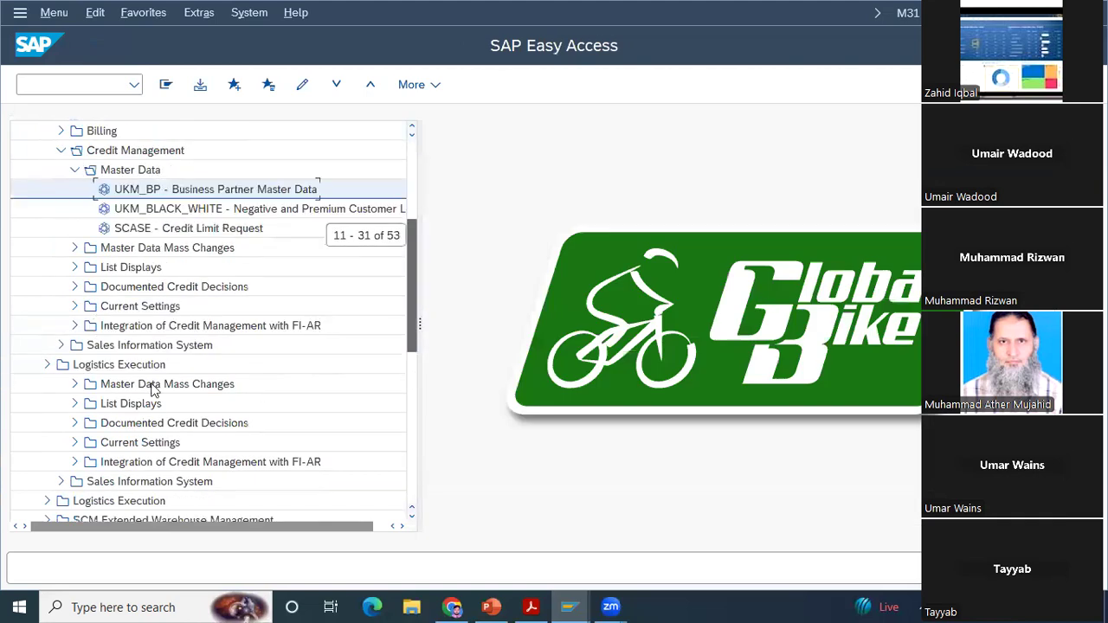
pyautogui.click(75, 268)
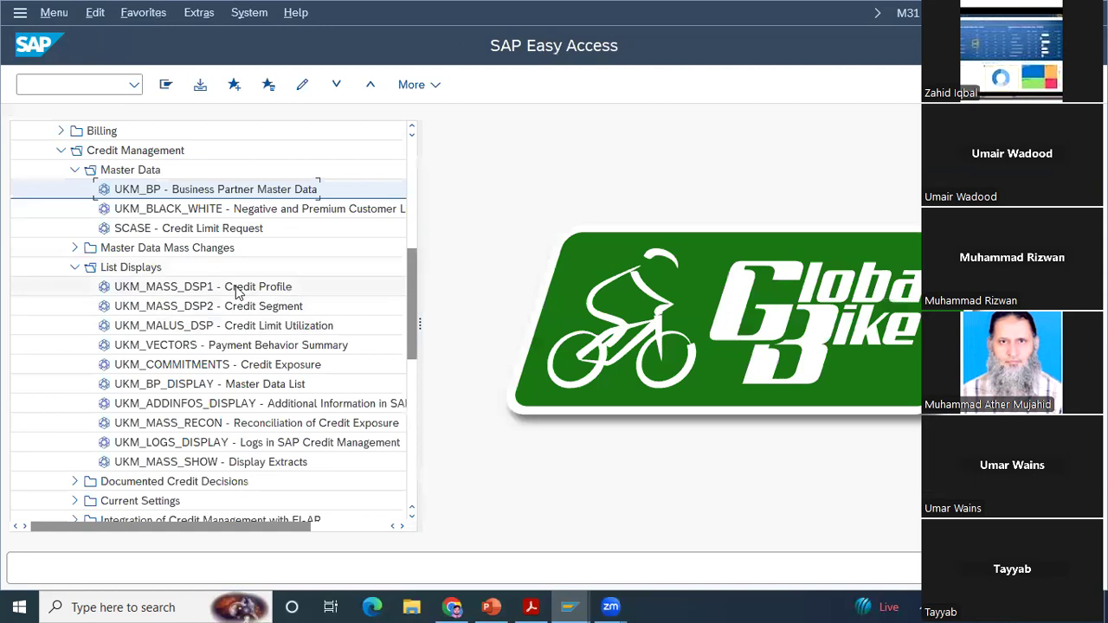
pyautogui.doubleClick(191, 367)
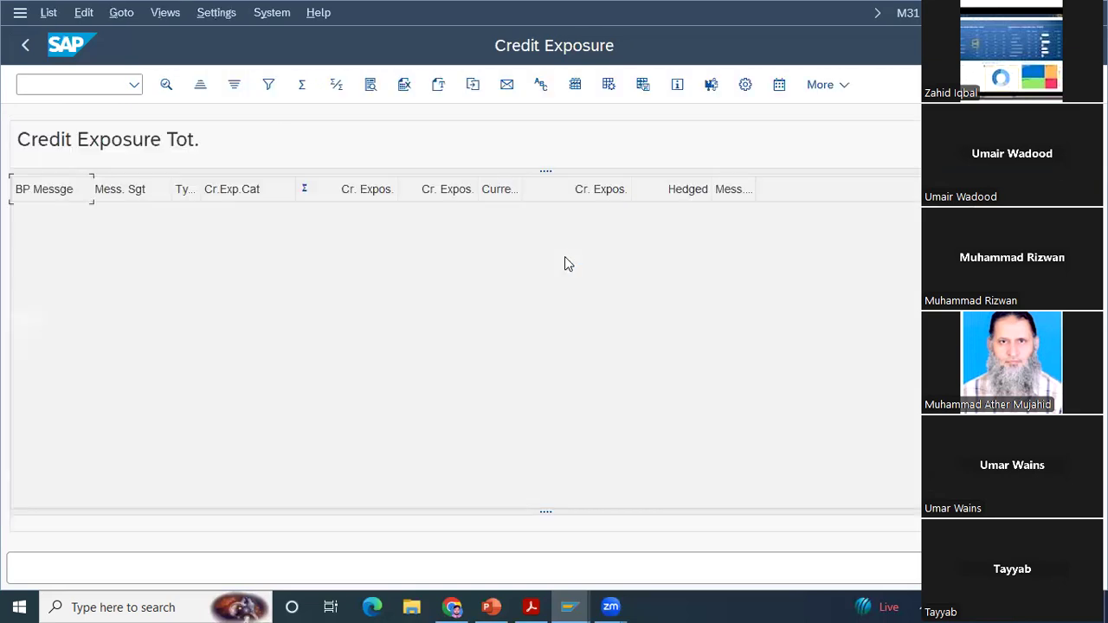
# Step: Leave the Credit Exposure list for the SAP menu and collapse the List Displays folder under Credit Management
pyautogui.click(27, 46)
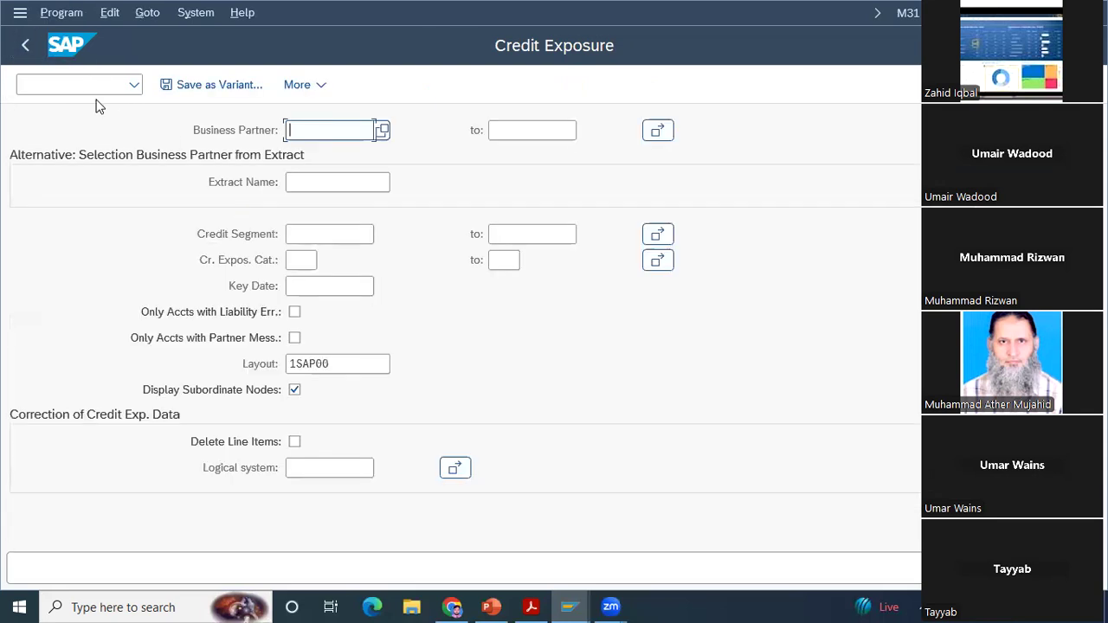
pyautogui.click(26, 45)
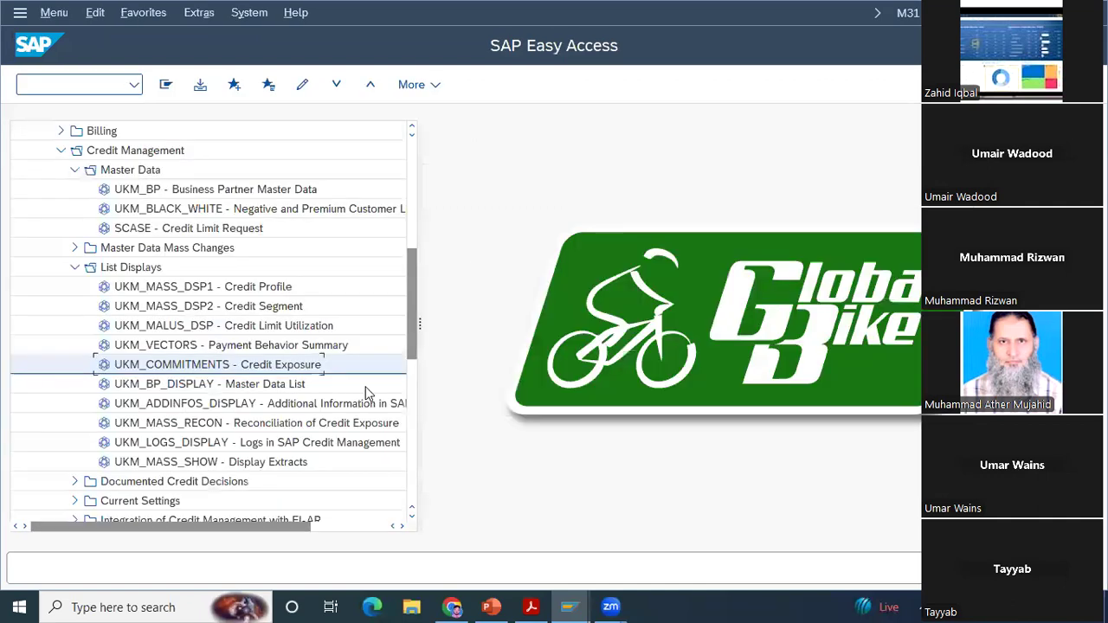
pyautogui.moveTo(410, 326); pyautogui.dragTo(417, 407)
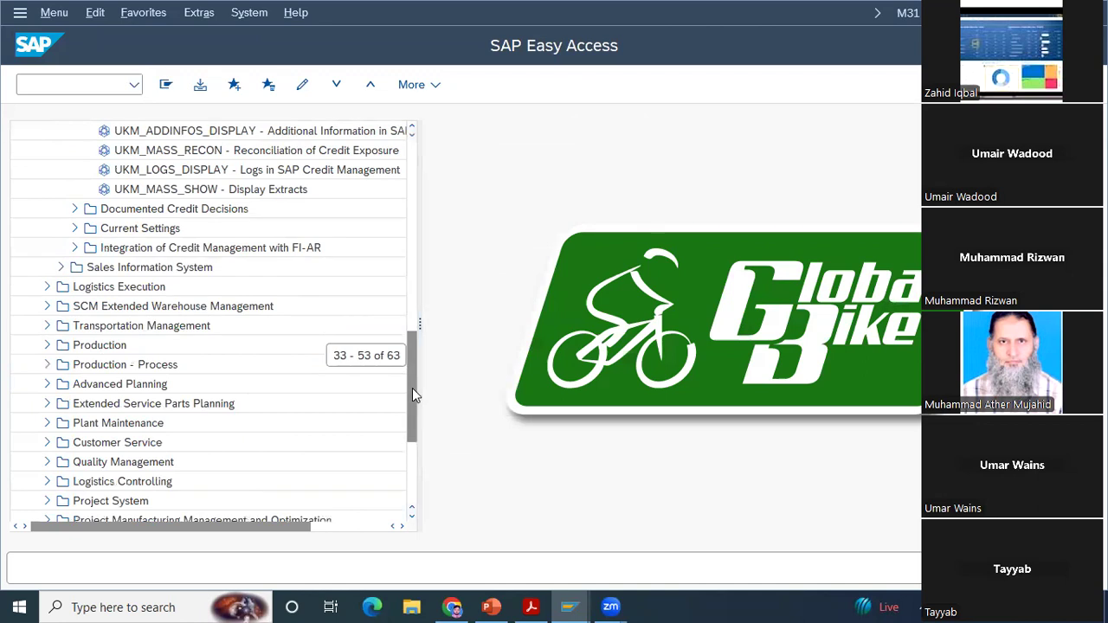
pyautogui.moveTo(409, 388); pyautogui.dragTo(410, 239)
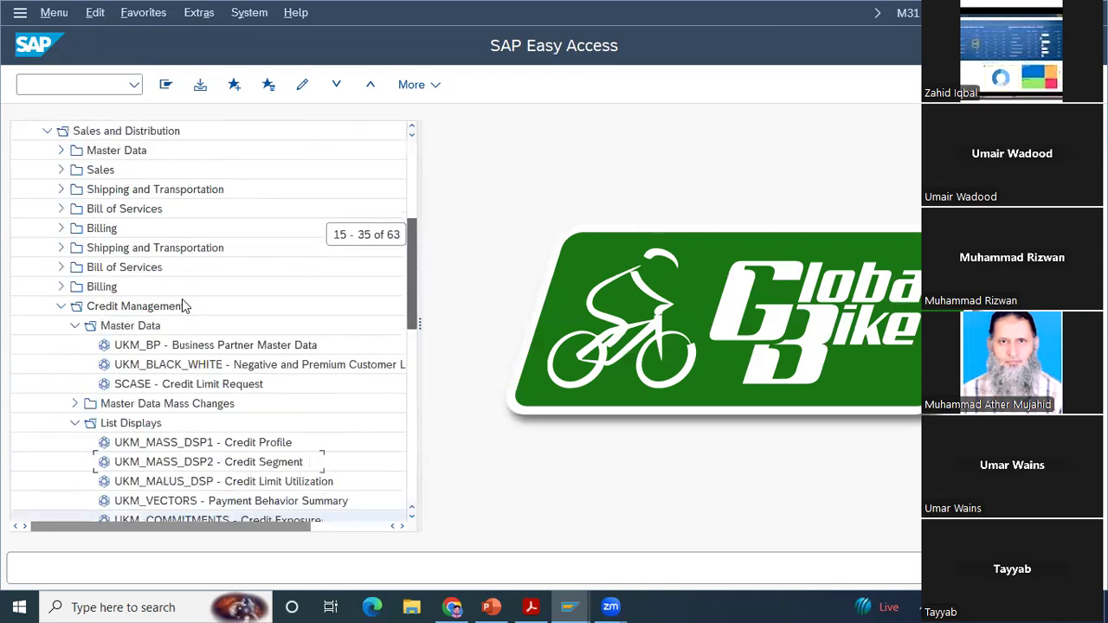
pyautogui.click(61, 307)
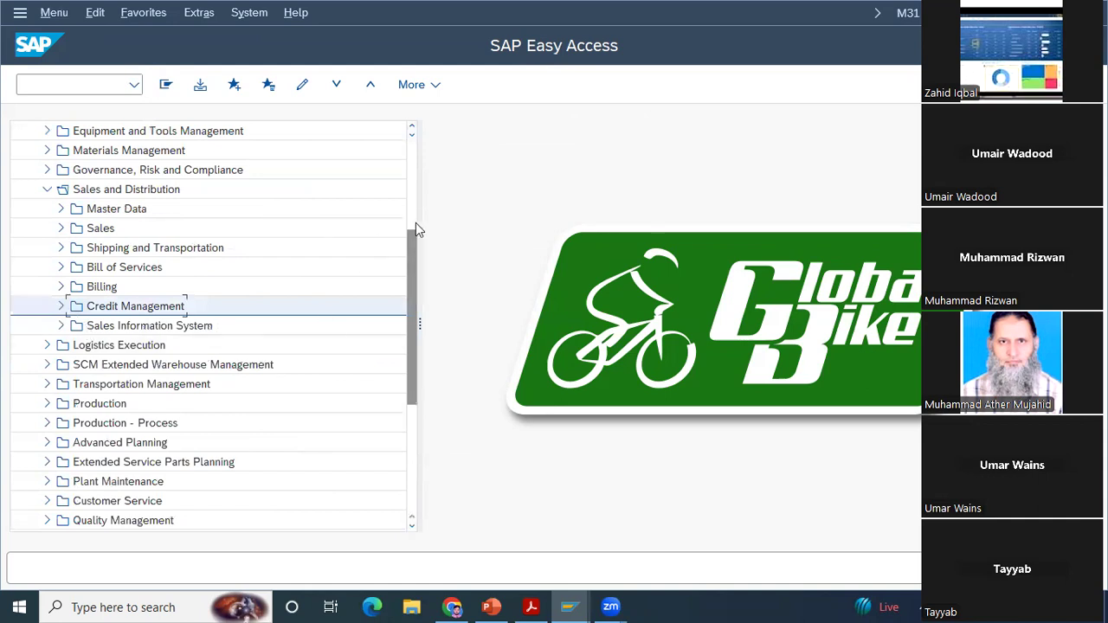
pyautogui.moveTo(410, 247); pyautogui.dragTo(414, 213)
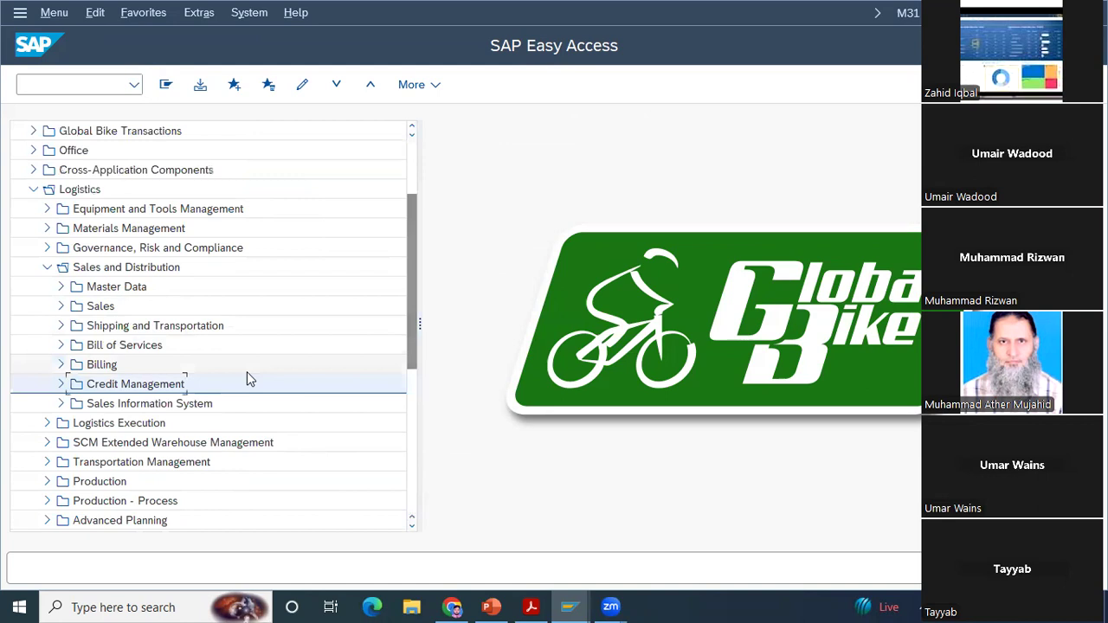
pyautogui.click(58, 388)
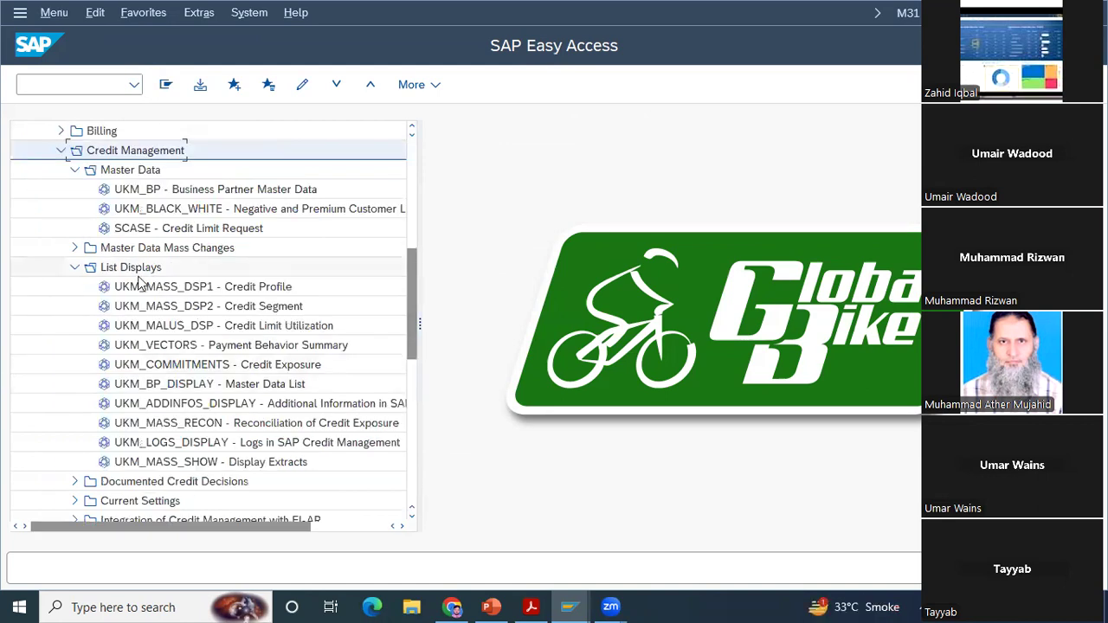
pyautogui.click(75, 266)
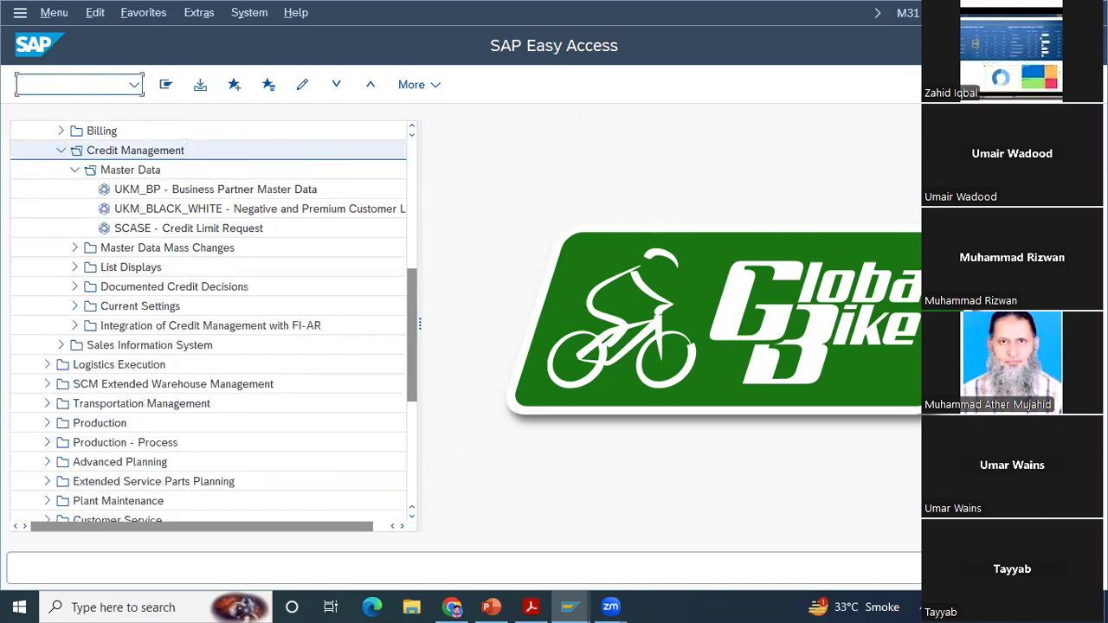
# Step: Run transaction fd33, try to switch the customer credit management from display to change, and exit the function
pyautogui.write('fd33')
pyautogui.press('Return')
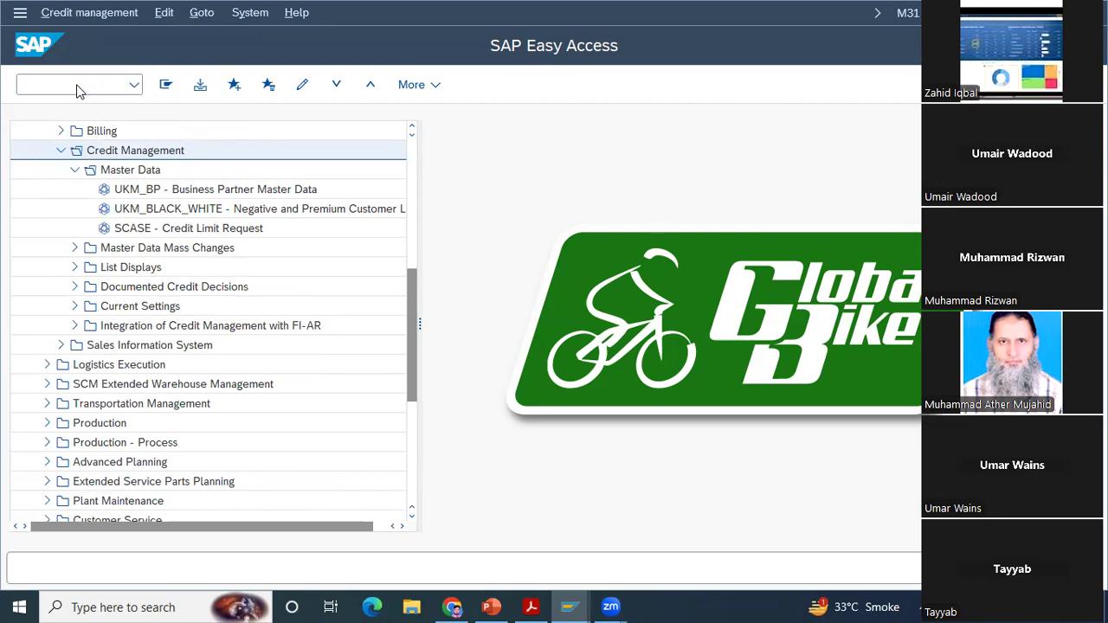
pyautogui.click(52, 14)
pyautogui.click(75, 39)
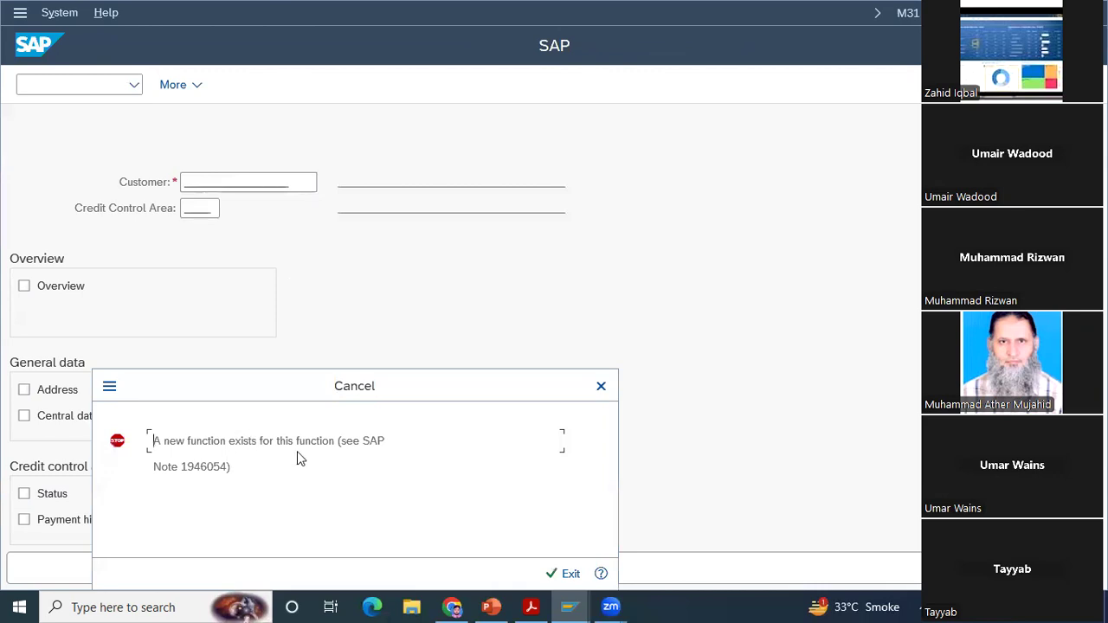
pyautogui.click(601, 387)
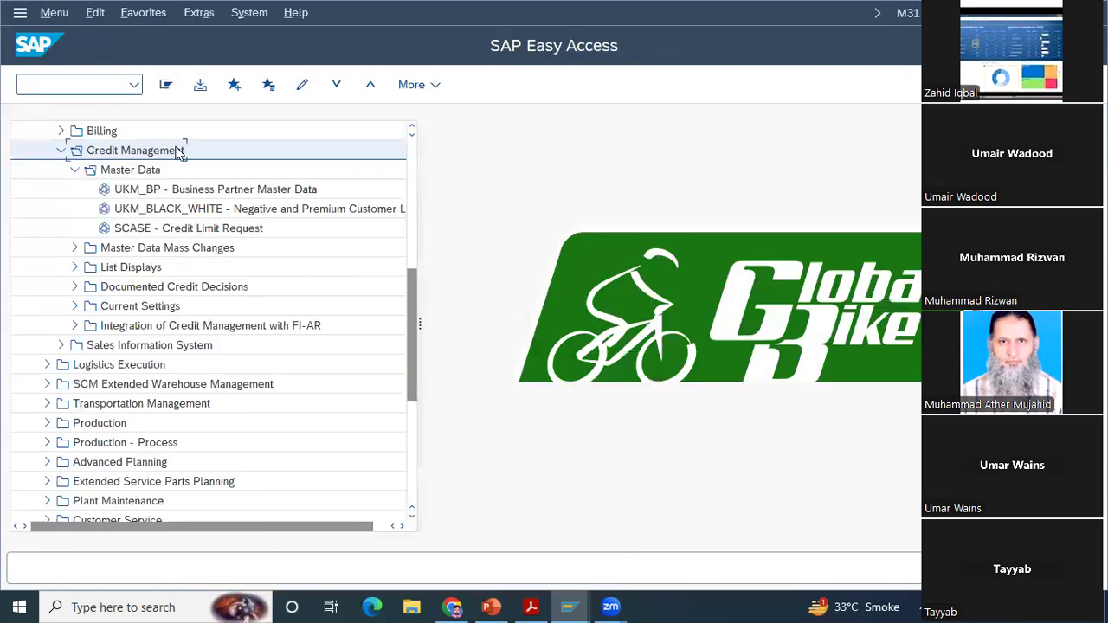
# Step: Collapse Credit Management and open the Customer analysis (MCTA) from the Sales Information System's Standard Analyses
pyautogui.click(61, 152)
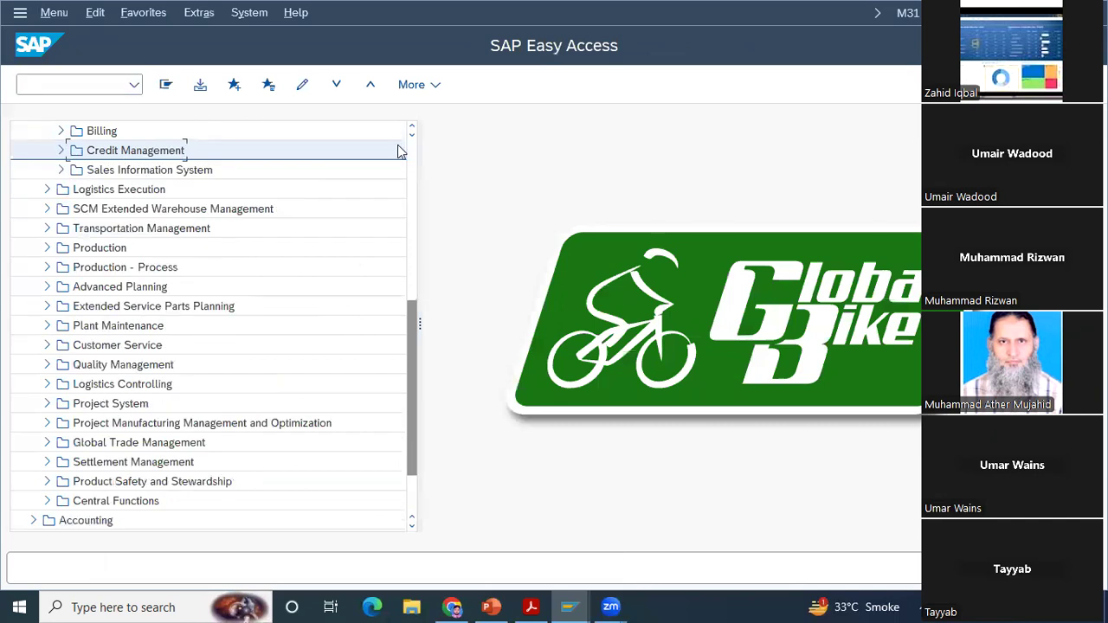
pyautogui.click(412, 126)
pyautogui.click(413, 127)
pyautogui.click(412, 127)
pyautogui.click(412, 126)
pyautogui.click(412, 126)
pyautogui.click(412, 126)
pyautogui.click(413, 126)
pyautogui.click(412, 126)
pyautogui.click(412, 127)
pyautogui.scroll(4, 248, 251)
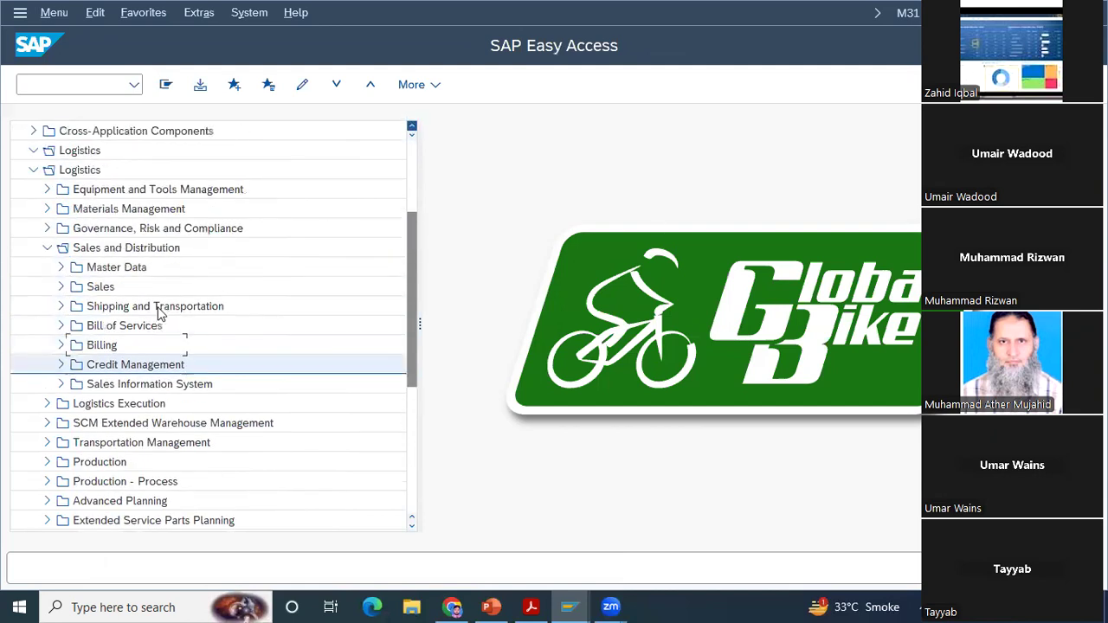
pyautogui.scroll(4, 63, 326)
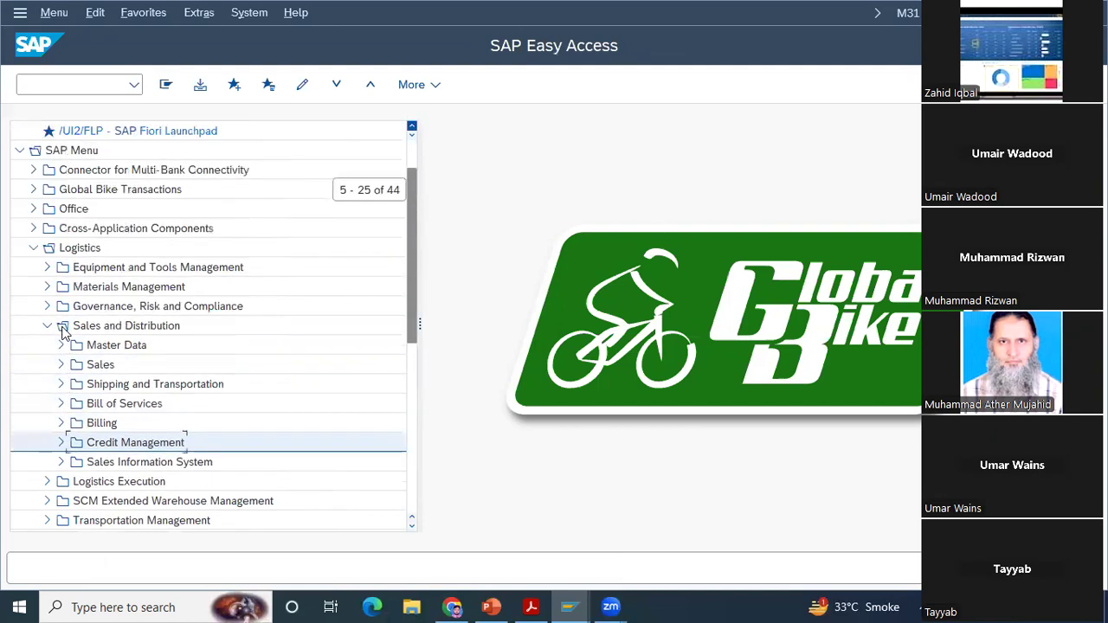
pyautogui.scroll(1, 232, 382)
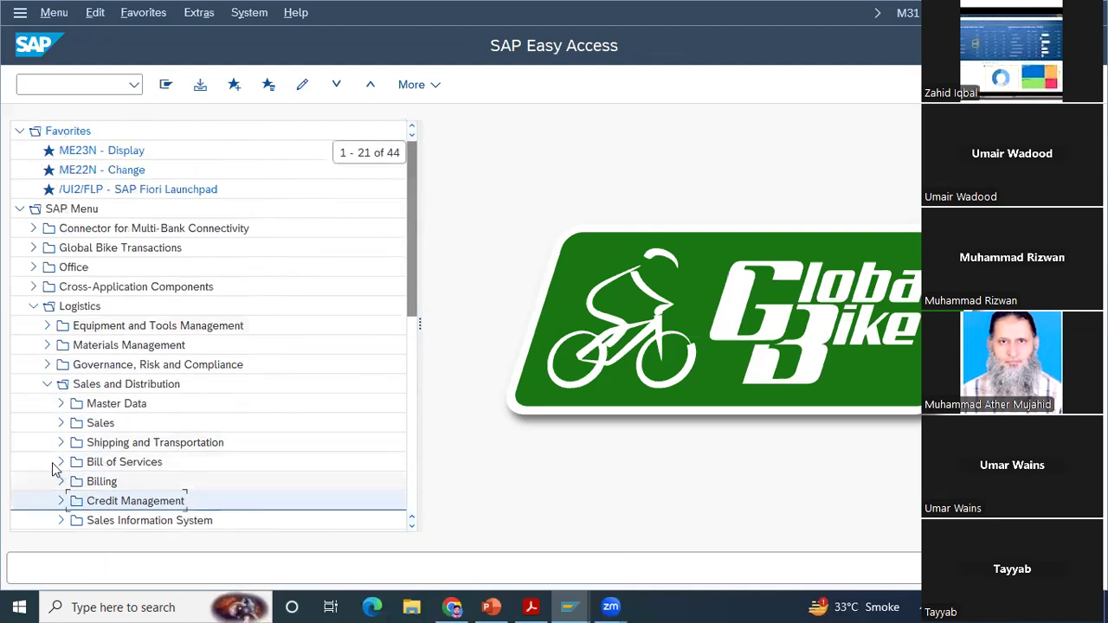
pyautogui.click(61, 521)
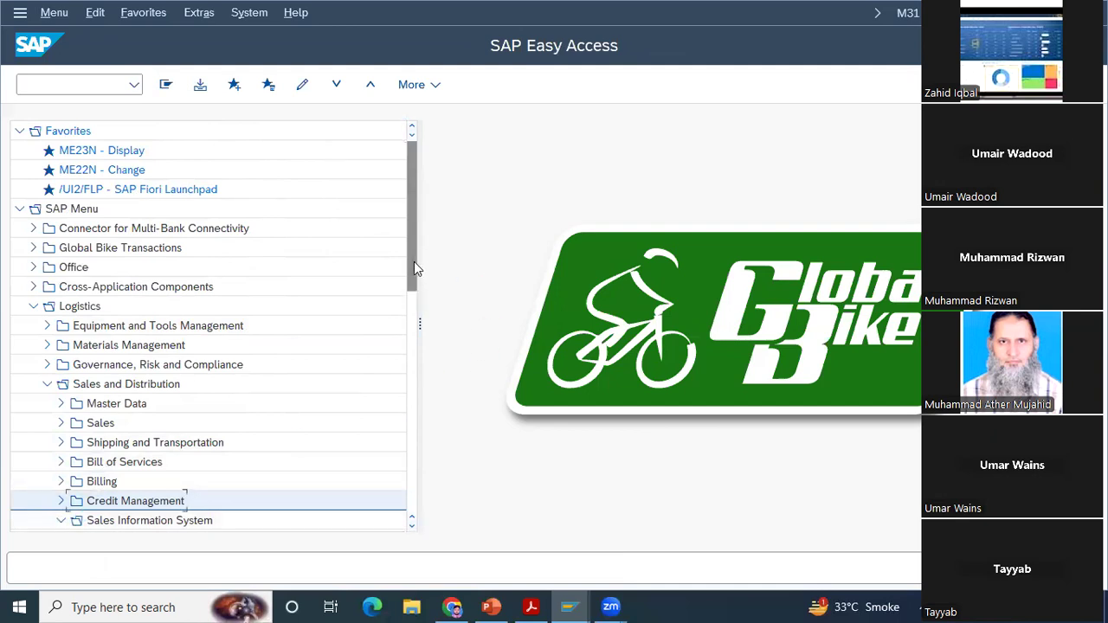
pyautogui.scroll(-2, 421, 313)
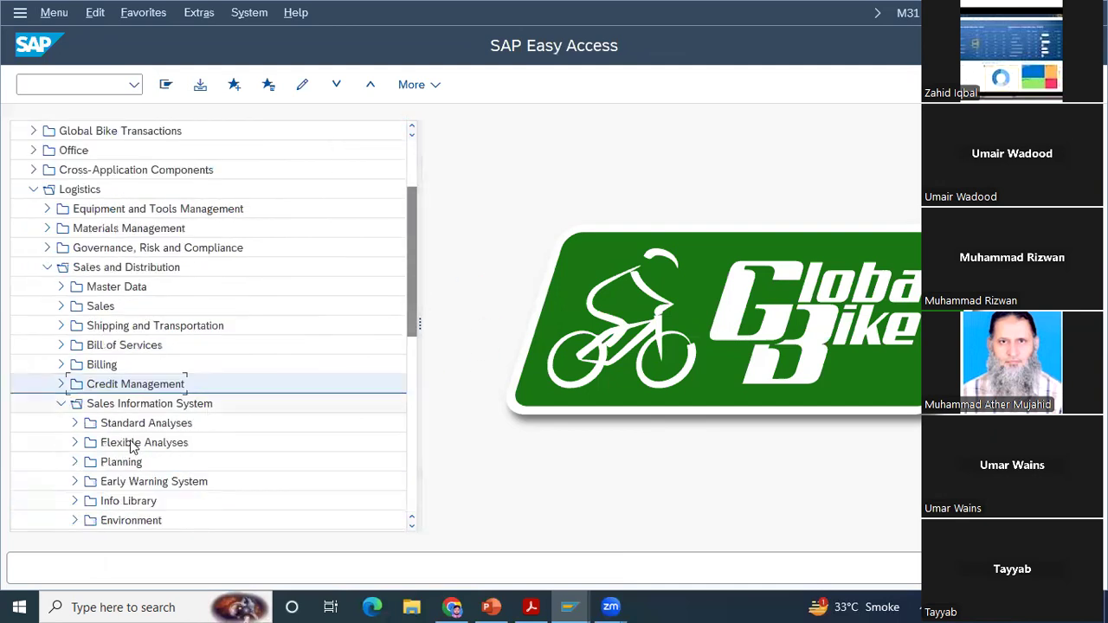
pyautogui.click(74, 423)
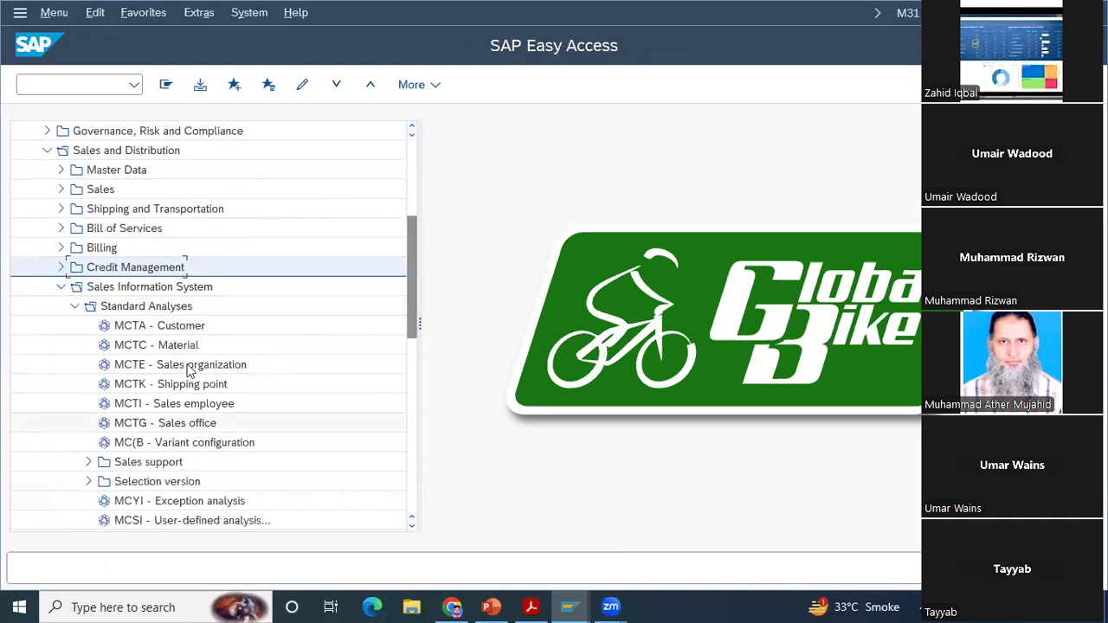
pyautogui.doubleClick(164, 331)
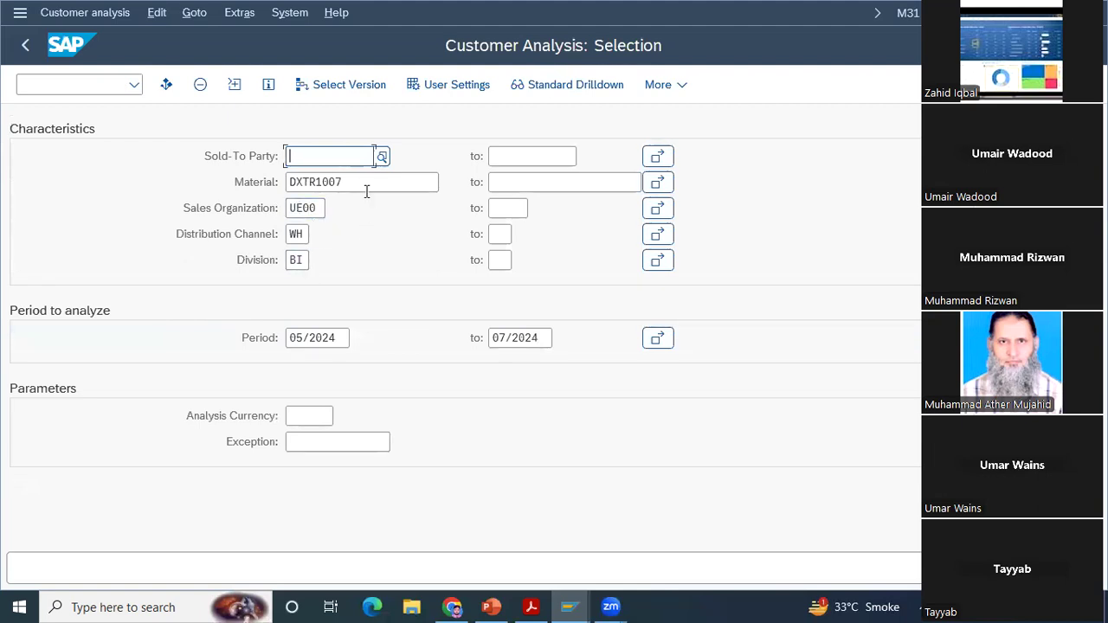
# Step: Run the customer analysis with the preset selection, return to the menu, and collapse the Sales Information System folder
pyautogui.press('F8')
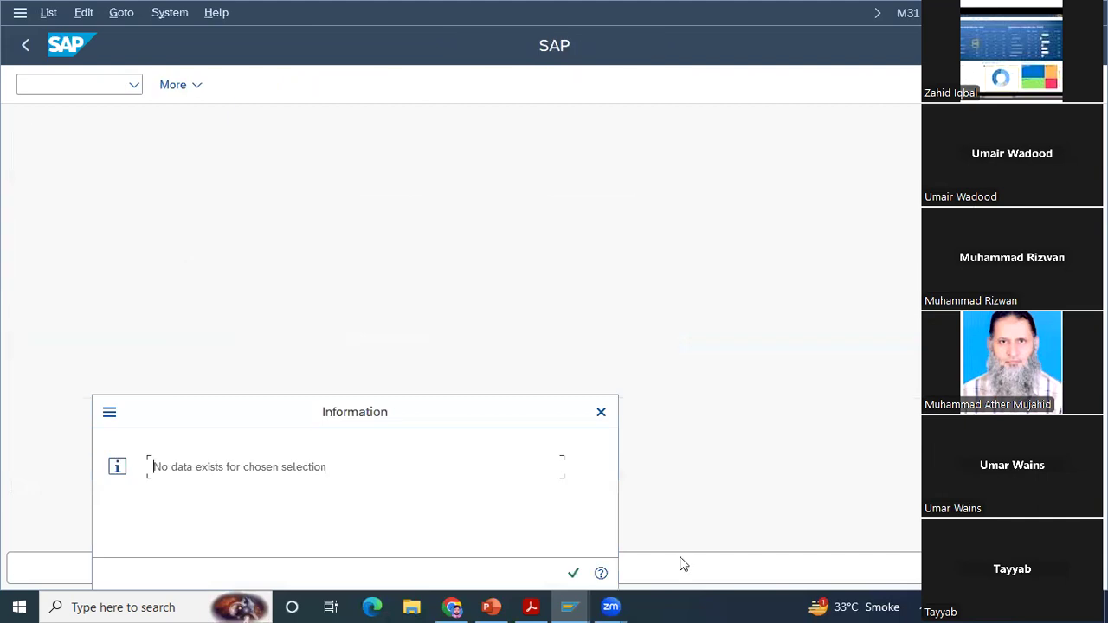
pyautogui.click(573, 573)
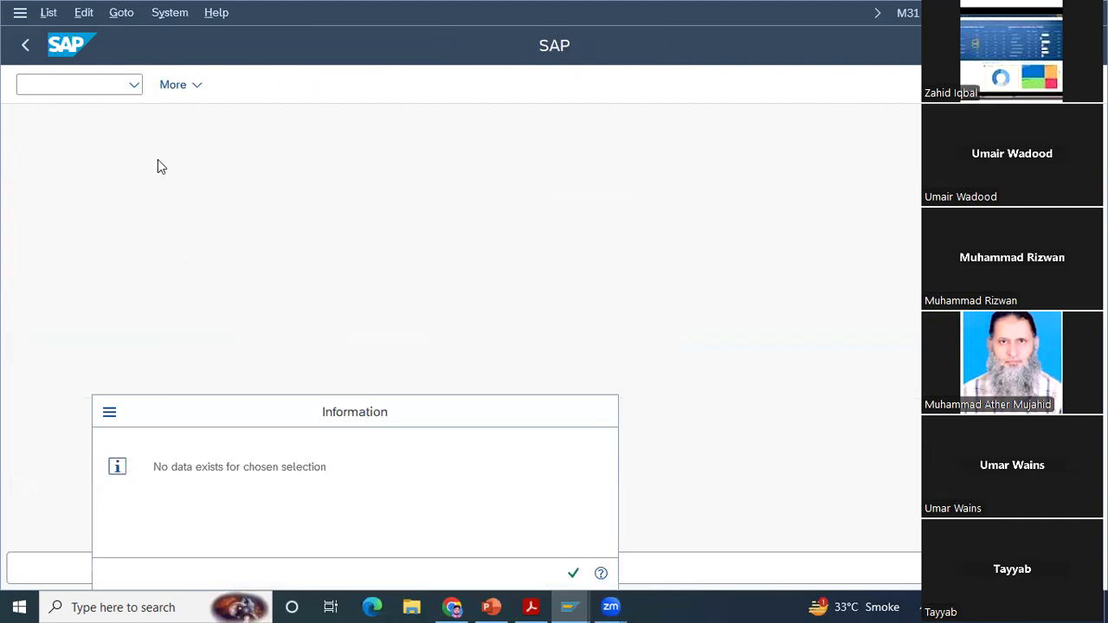
pyautogui.click(31, 45)
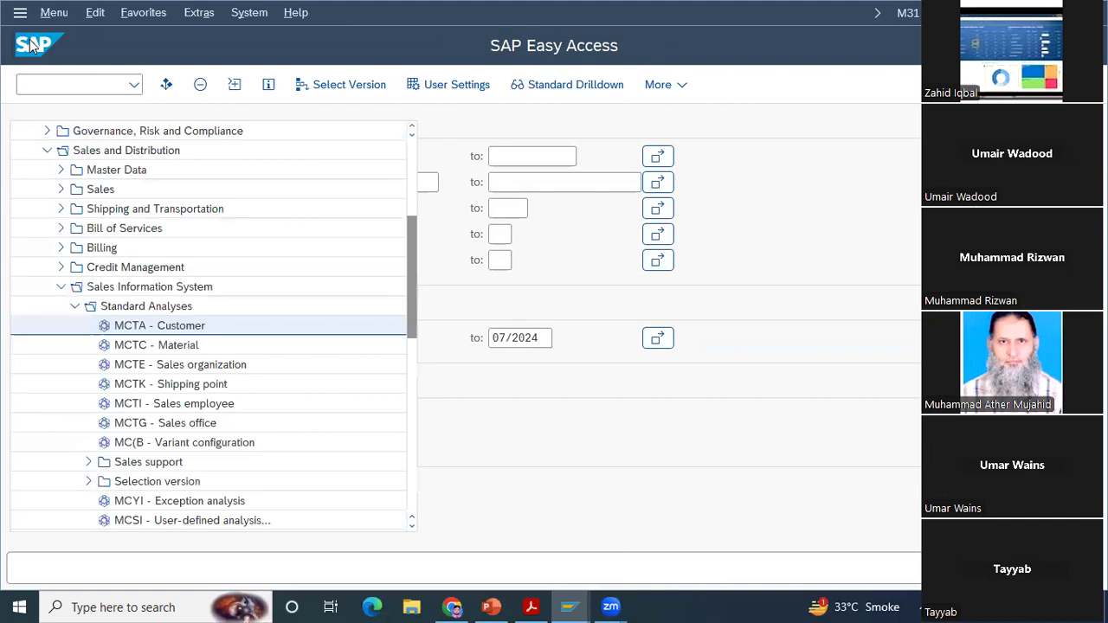
pyautogui.click(76, 308)
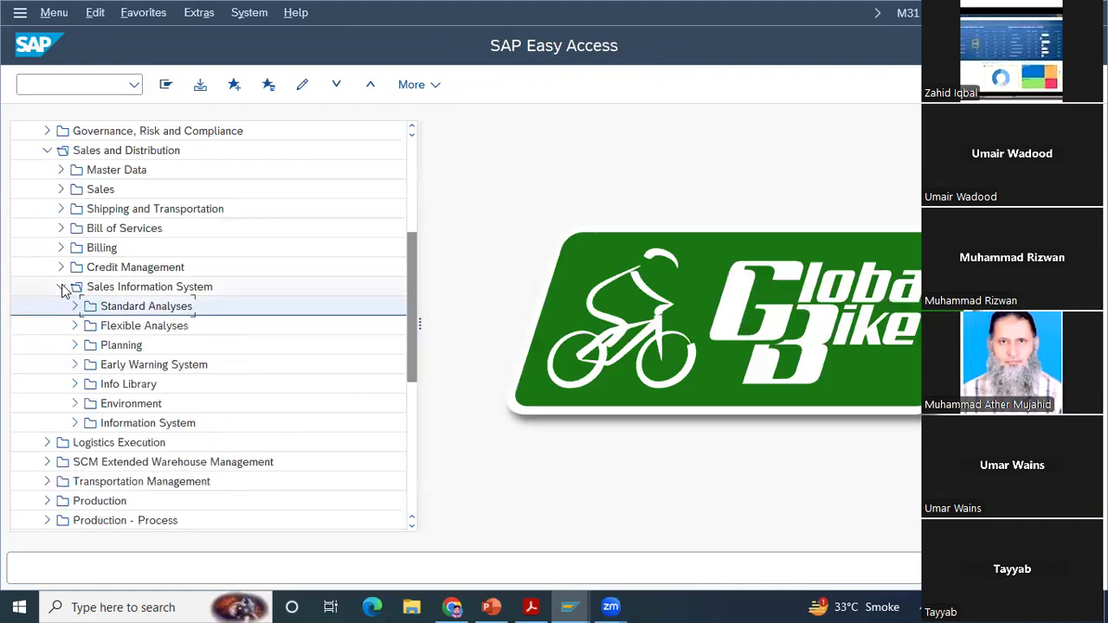
pyautogui.click(61, 287)
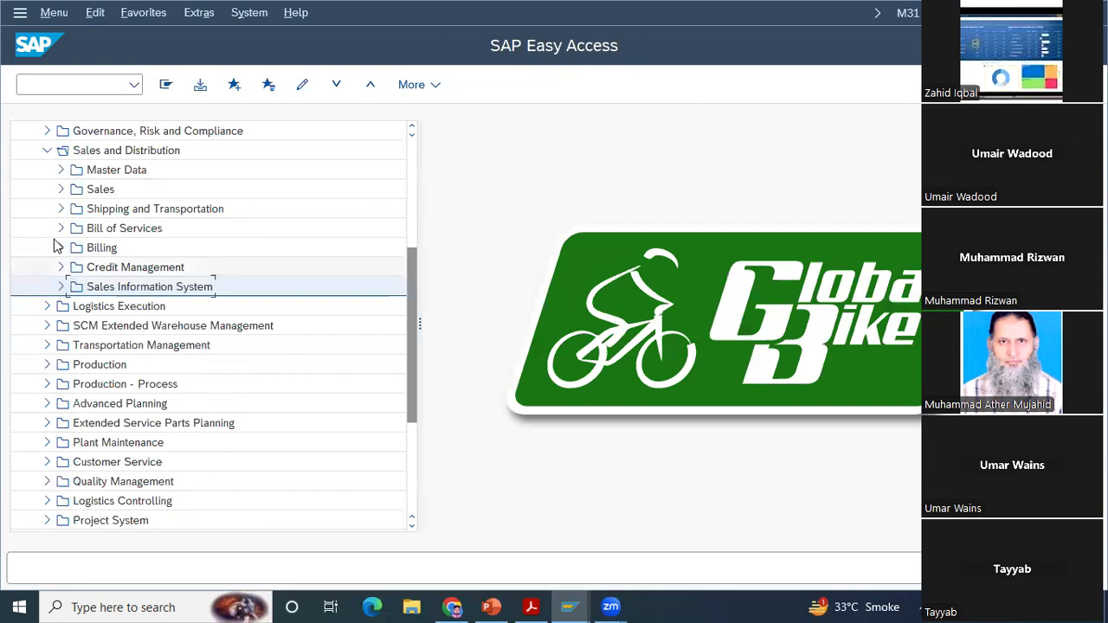
# Step: Open List Billing Documents (VF05) from the Billing Documents folder in Billing's Information system
pyautogui.click(60, 249)
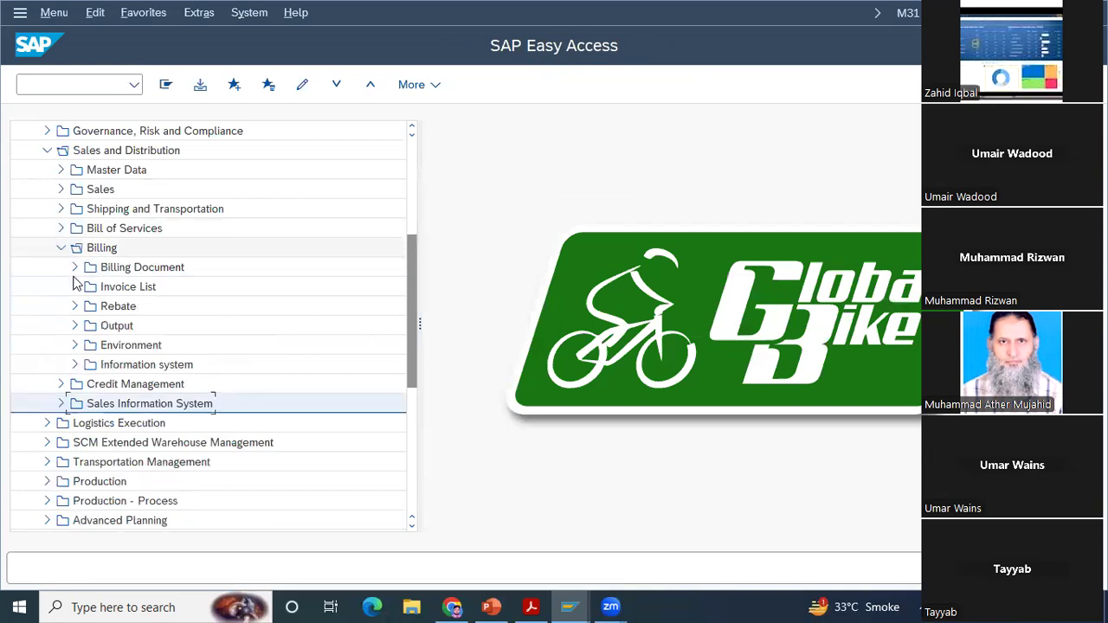
pyautogui.click(75, 366)
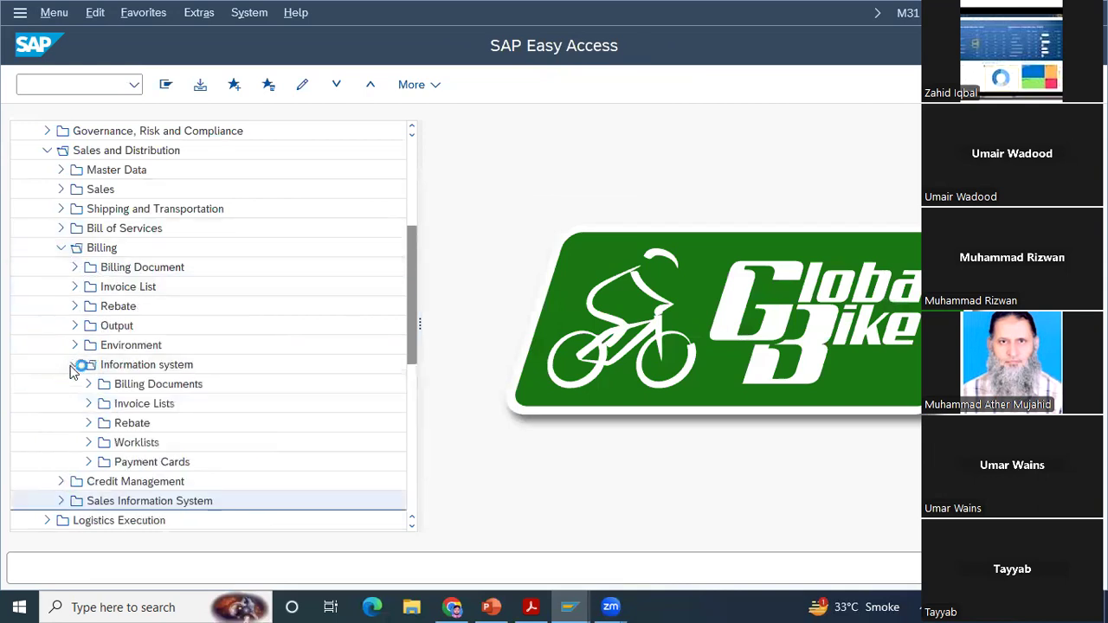
pyautogui.click(89, 385)
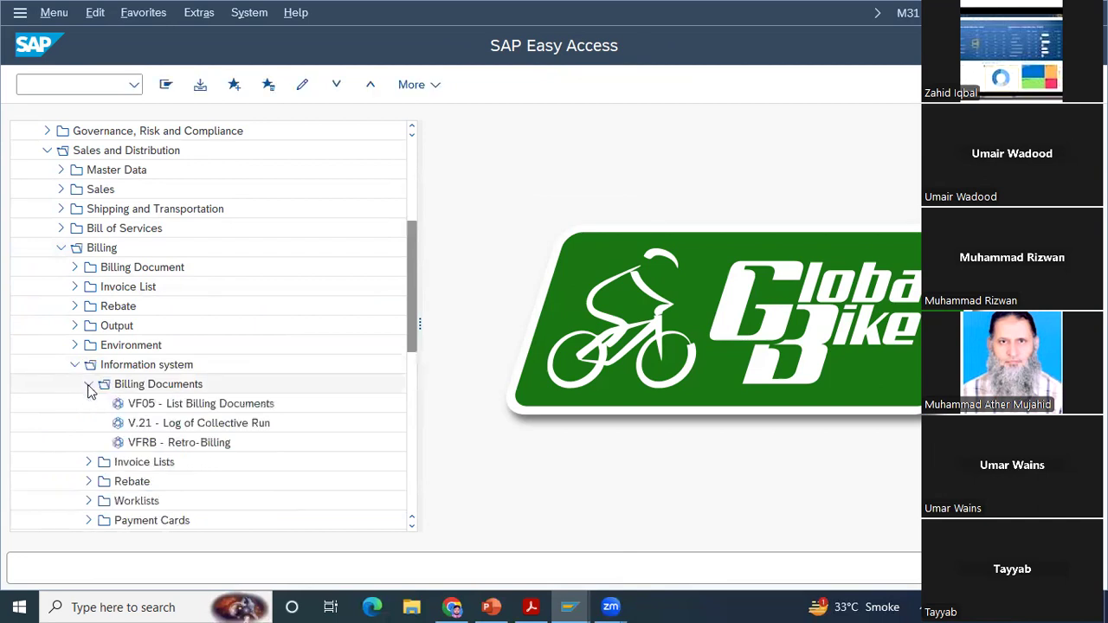
pyautogui.click(211, 408)
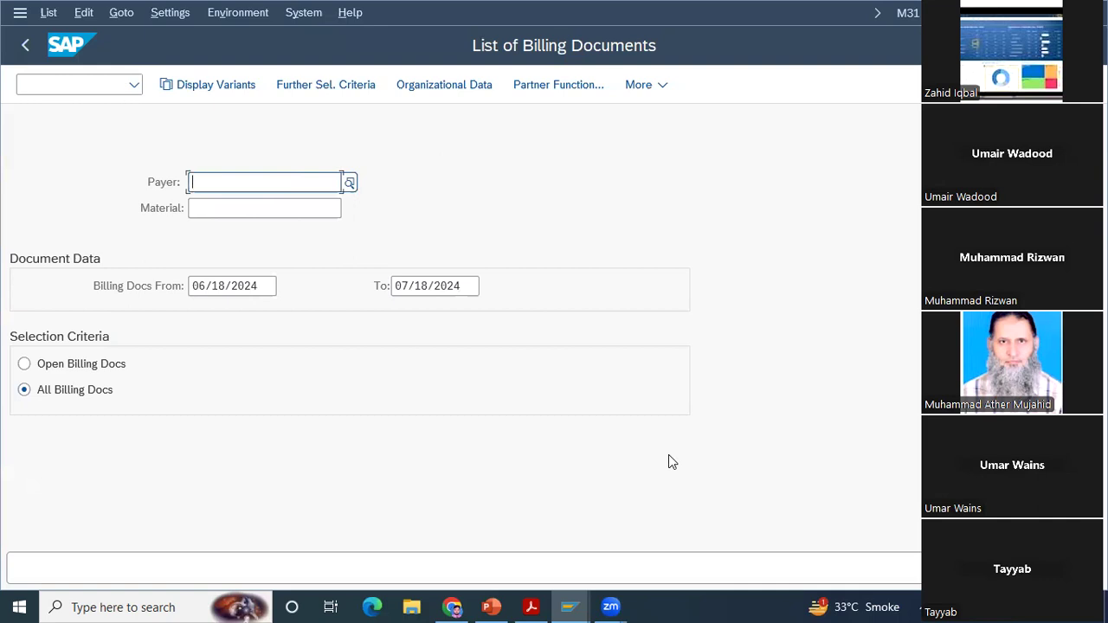
# Step: Try to set the payer by entering a customer number directly
pyautogui.write('10000322')
pyautogui.press('Return')
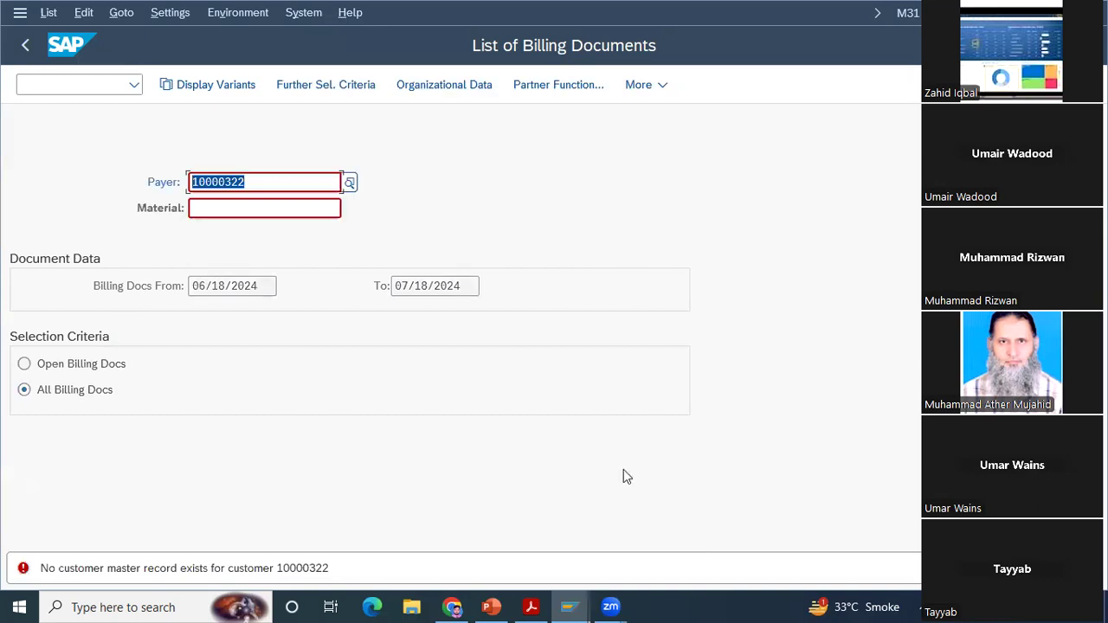
# Step: Search payers by search term and names containing Bike, and pick the last listed The Bike Zone customer in Orlando
pyautogui.click(351, 183)
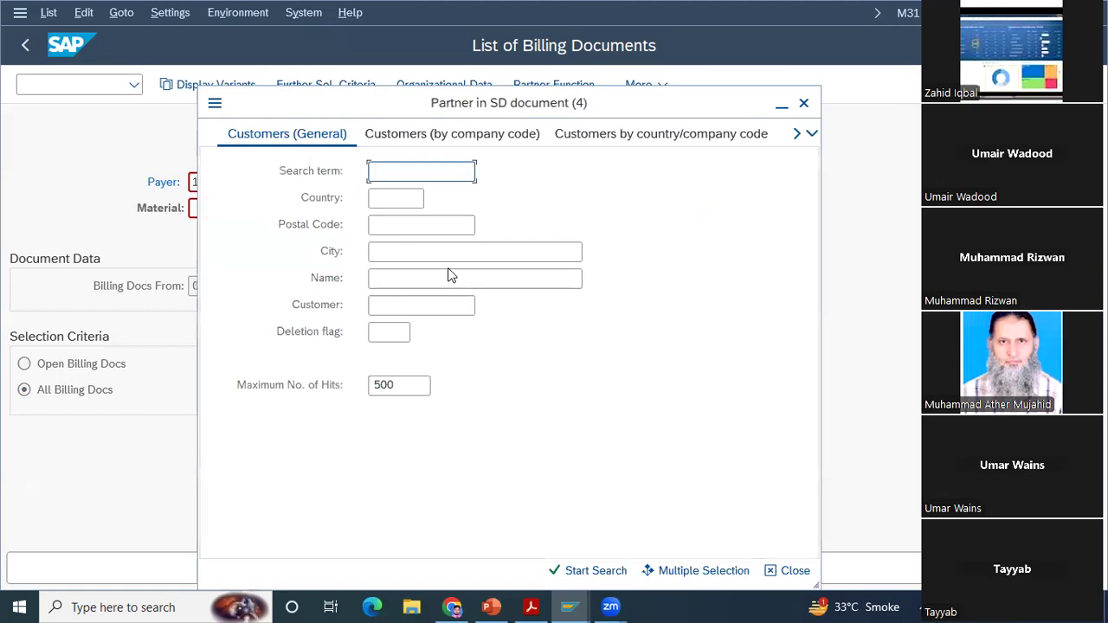
pyautogui.click(384, 279)
pyautogui.write('**')
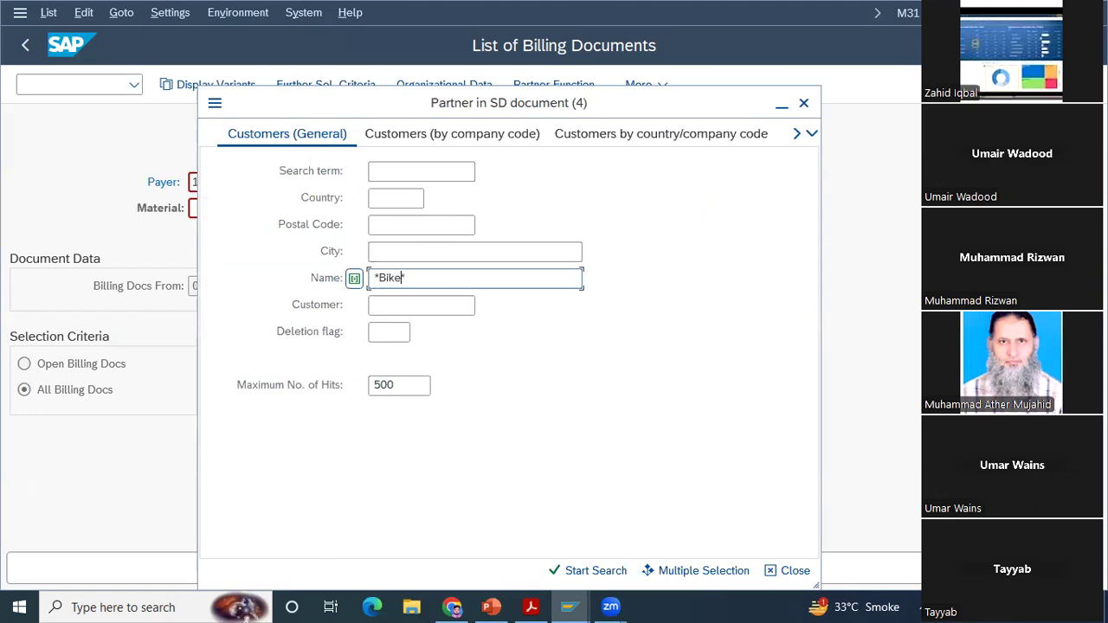
pyautogui.click(394, 170)
pyautogui.write('00')
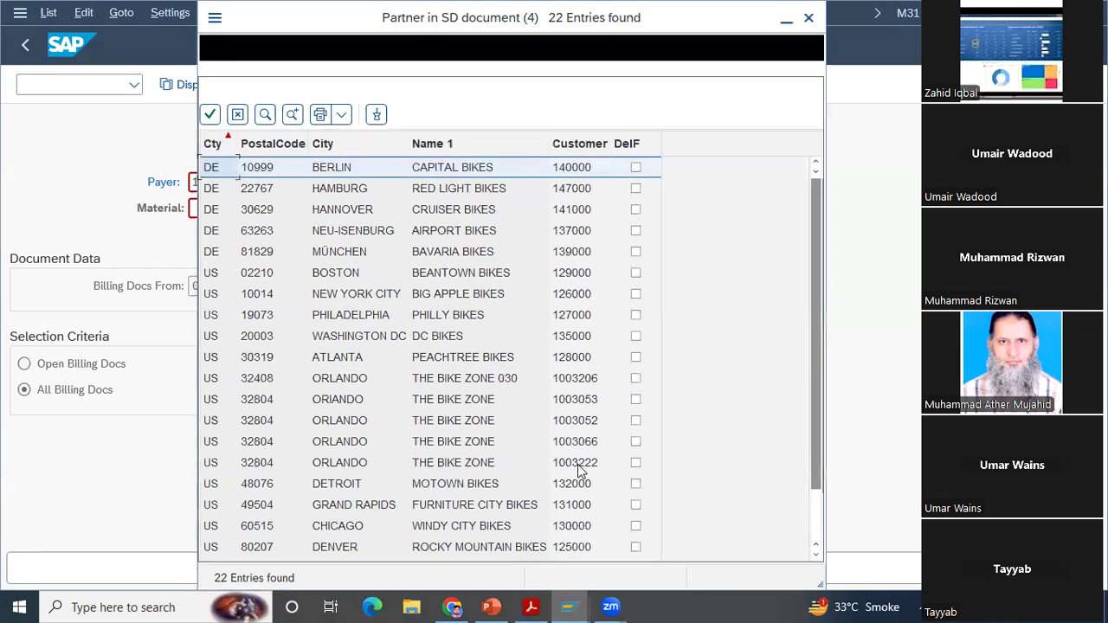
pyautogui.doubleClick(579, 467)
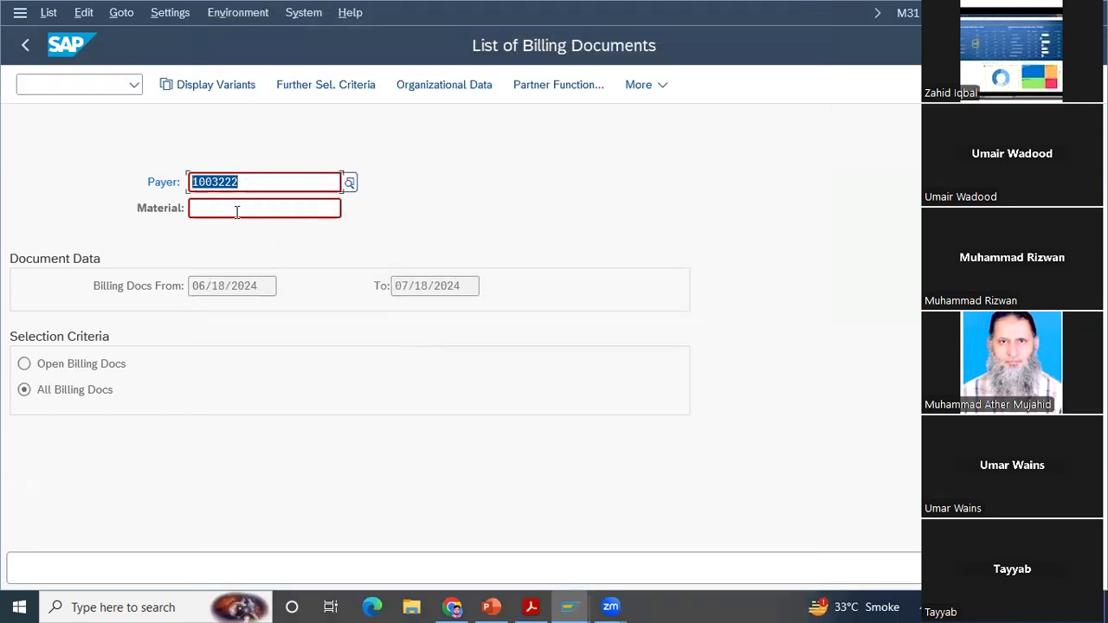
# Step: List all of the payer's billing documents from 06/18/2024 to 07/18/2024 and examine the item columns
pyautogui.click(67, 182)
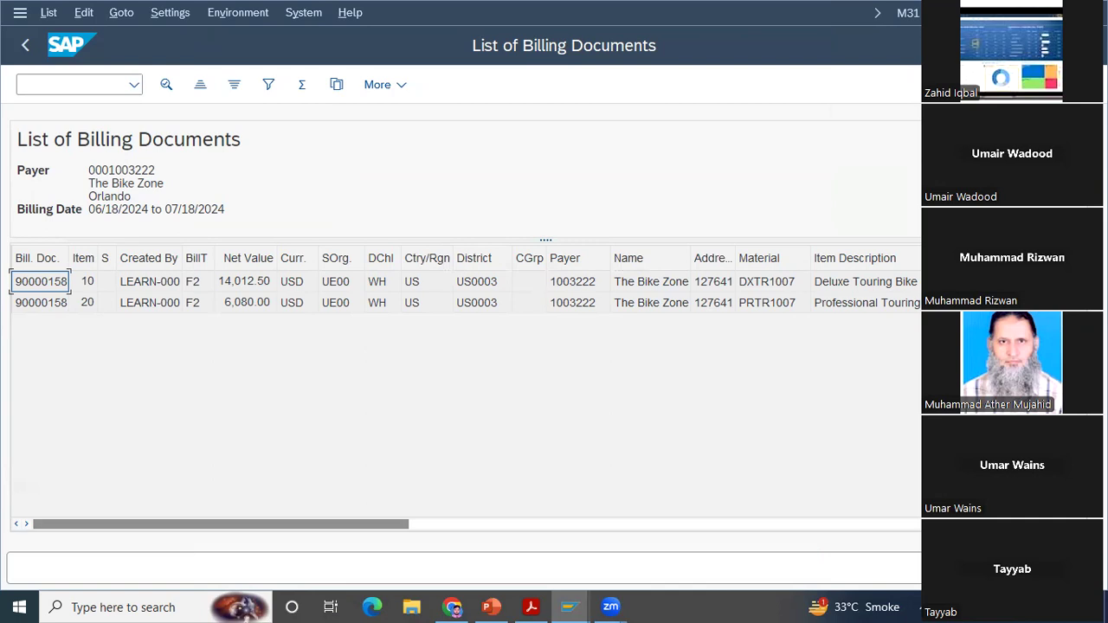
pyautogui.hscroll(5, 850, 281)
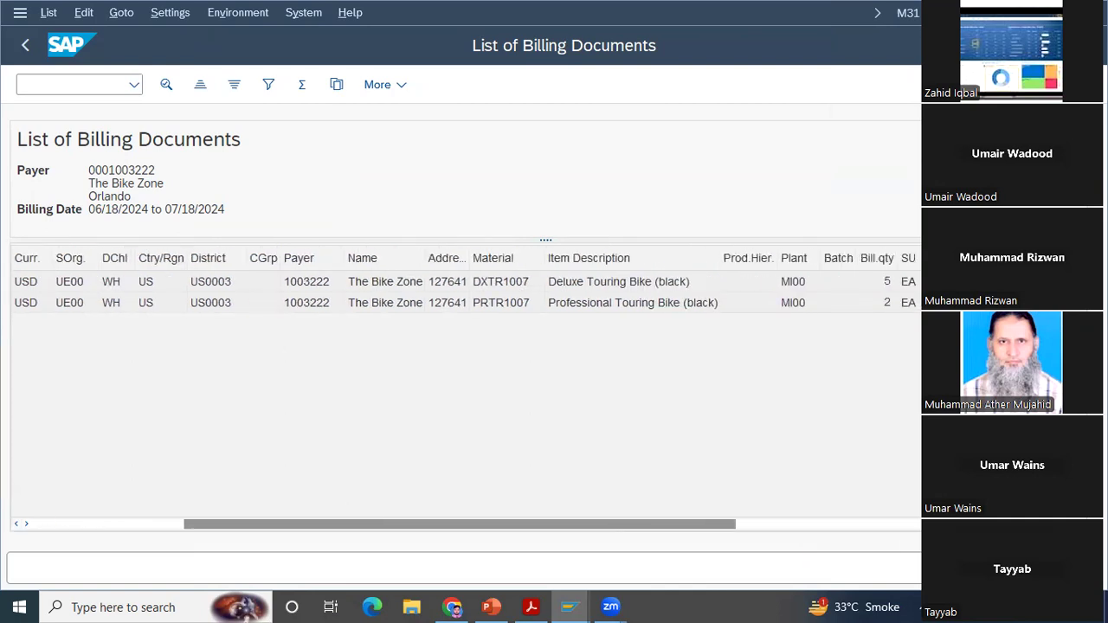
# Step: Total the billed quantity in the billing documents list and subtotal it by item description
pyautogui.click(876, 258)
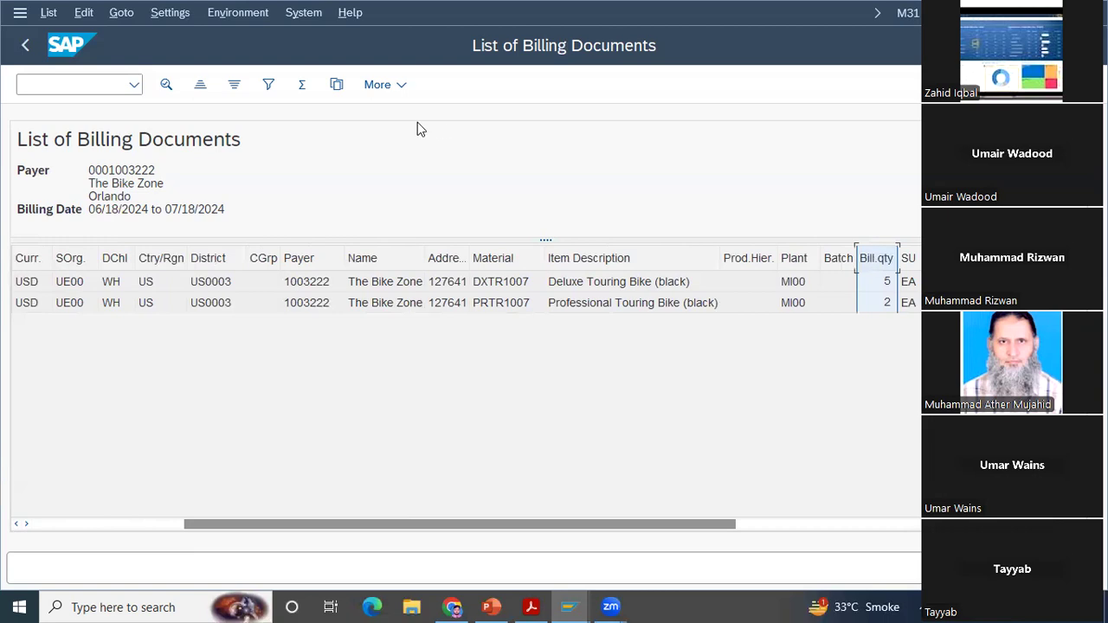
pyautogui.click(303, 85)
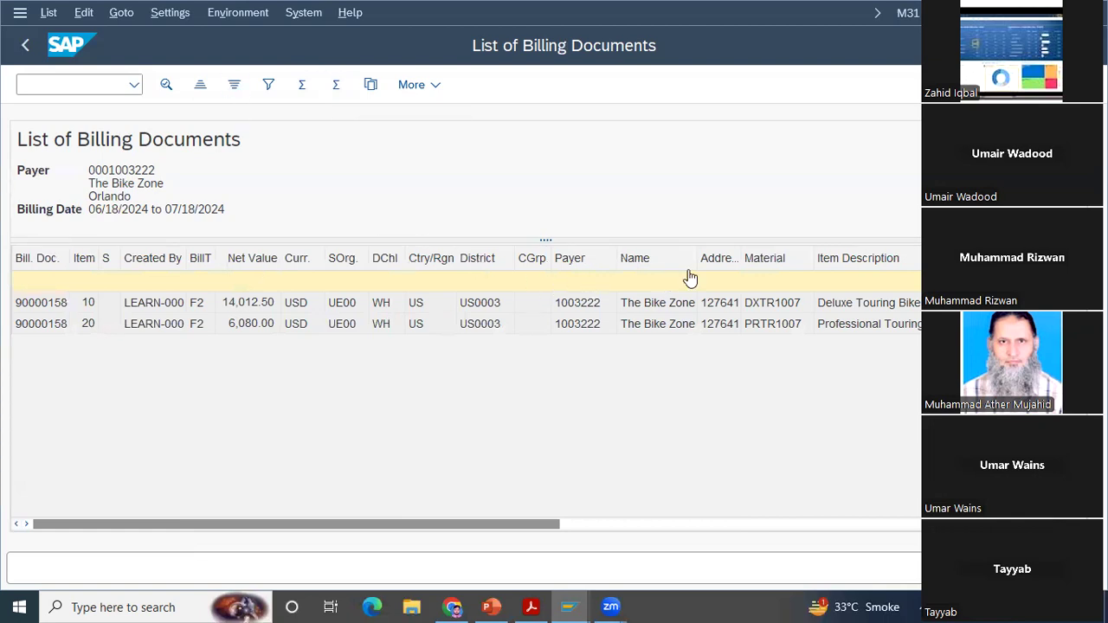
pyautogui.click(851, 264)
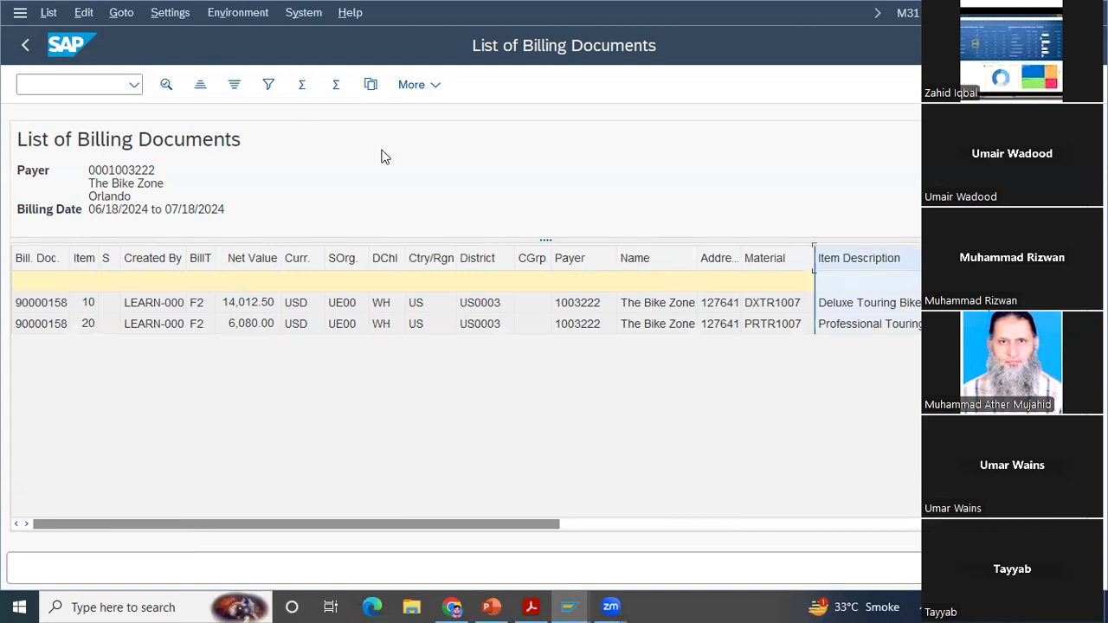
pyautogui.click(337, 87)
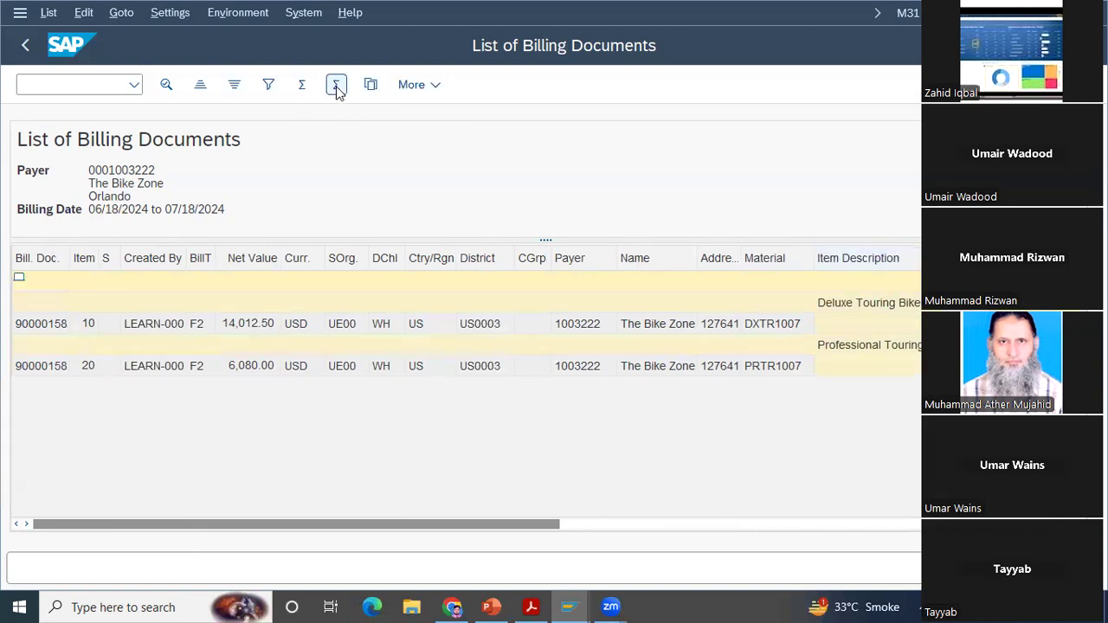
# Step: Apply the saved layout 1SAP (Billing items) to the list of billing documents
pyautogui.click(427, 87)
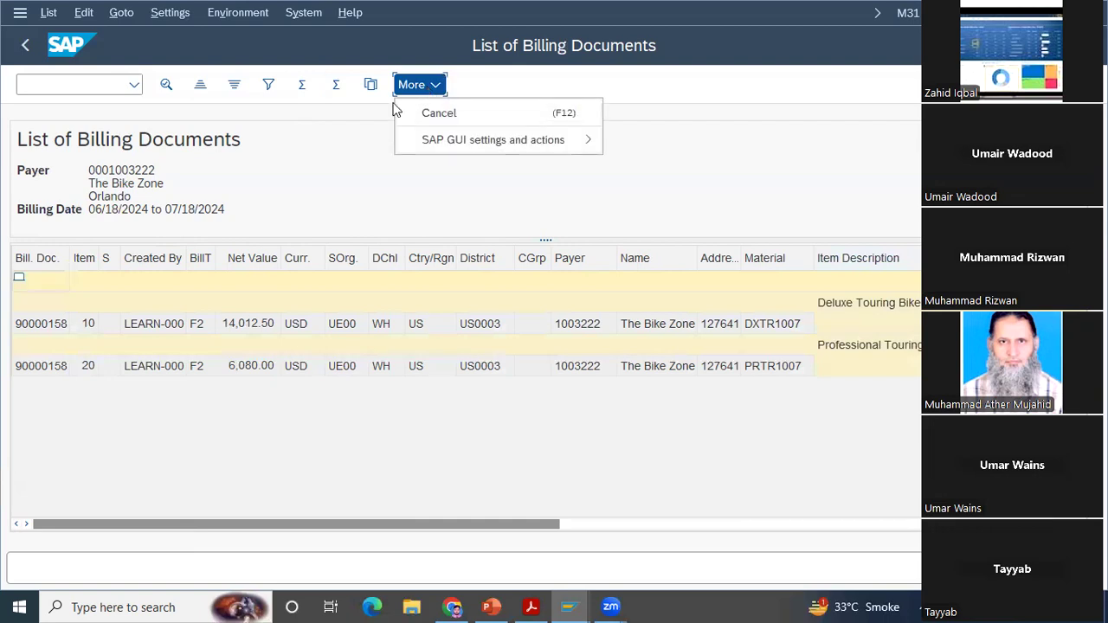
pyautogui.click(347, 163)
pyautogui.click(177, 15)
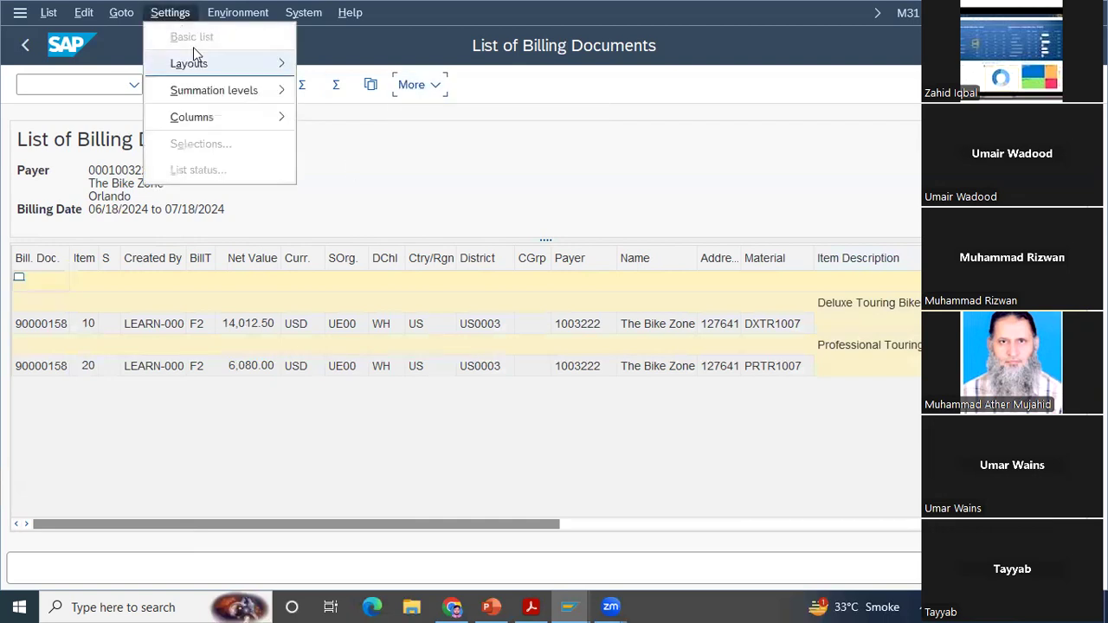
pyautogui.moveTo(205, 63)
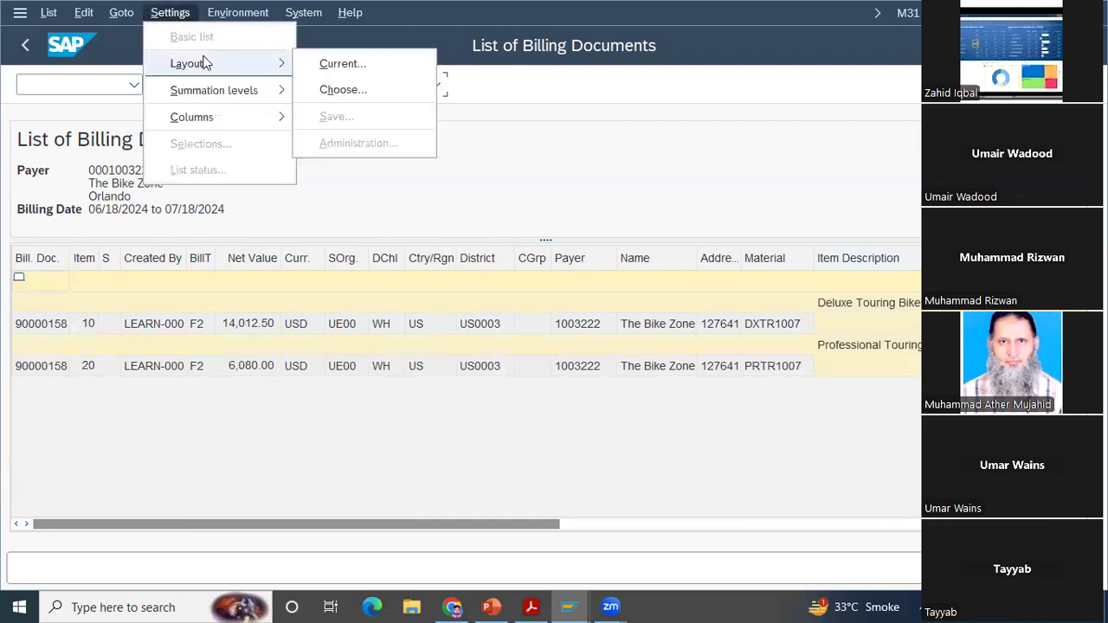
pyautogui.click(338, 90)
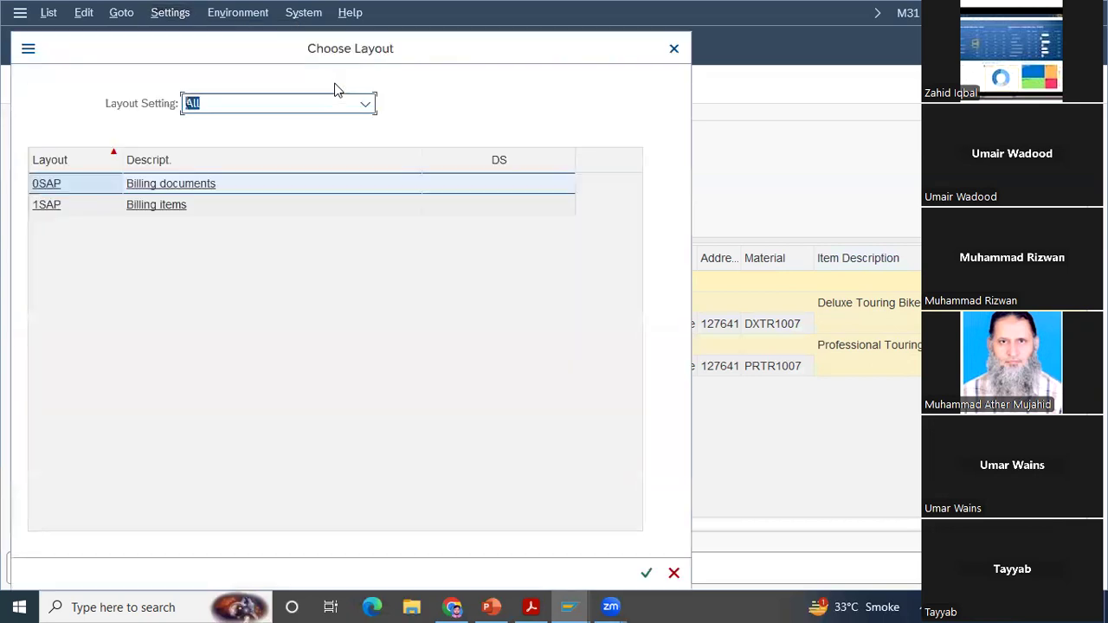
pyautogui.click(169, 212)
pyautogui.doubleClick(167, 207)
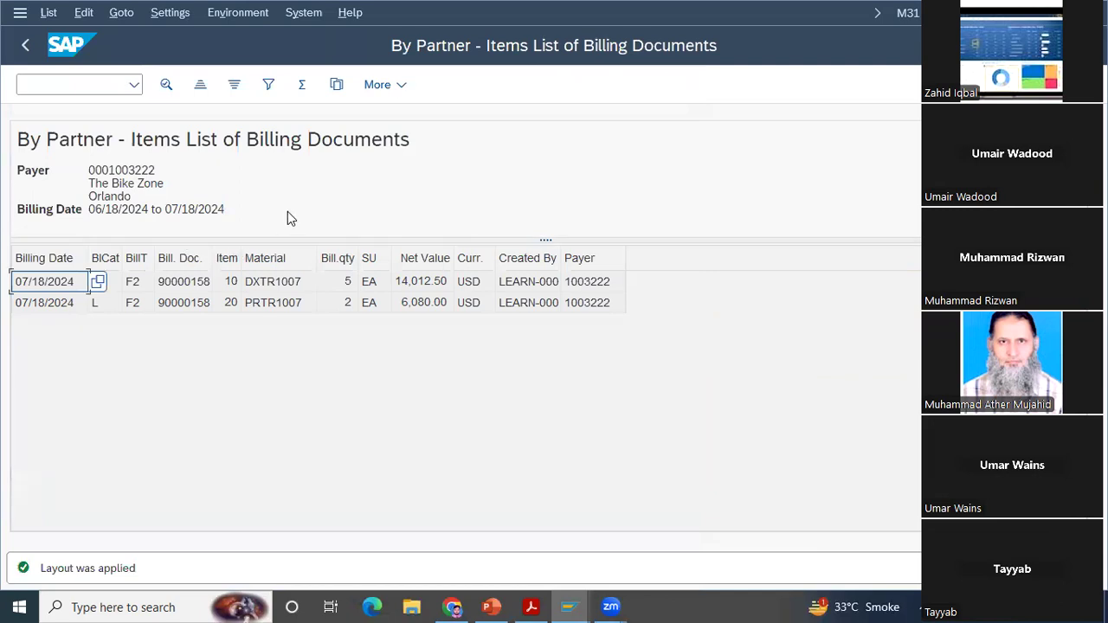
# Step: Add every remaining field from the column set to the displayed columns of the Billing items layout and apply it
pyautogui.click(125, 310)
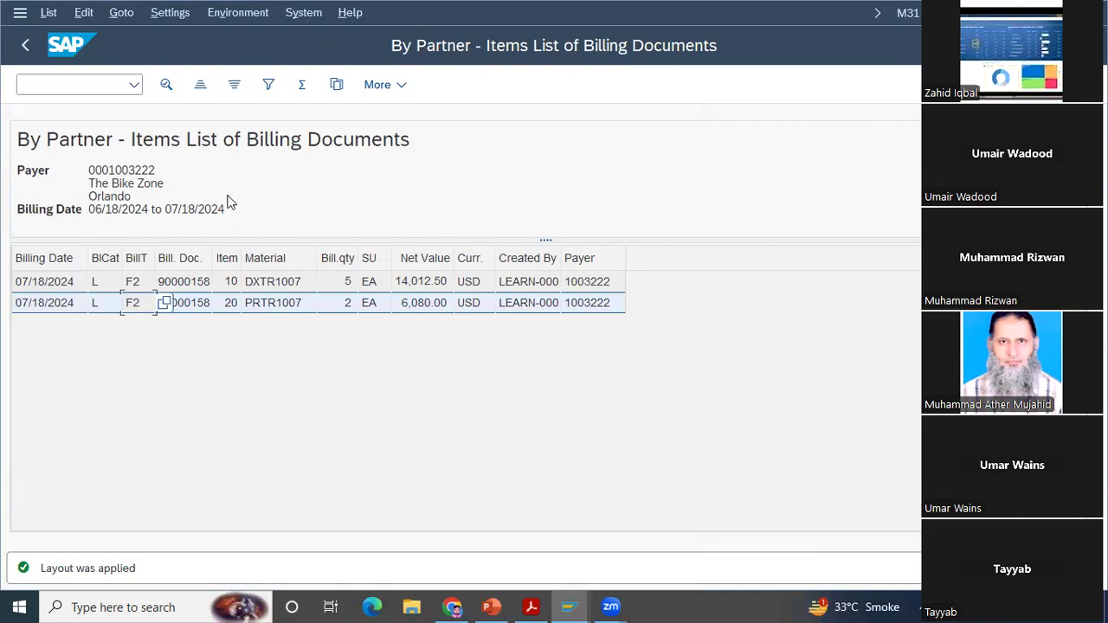
pyautogui.click(338, 86)
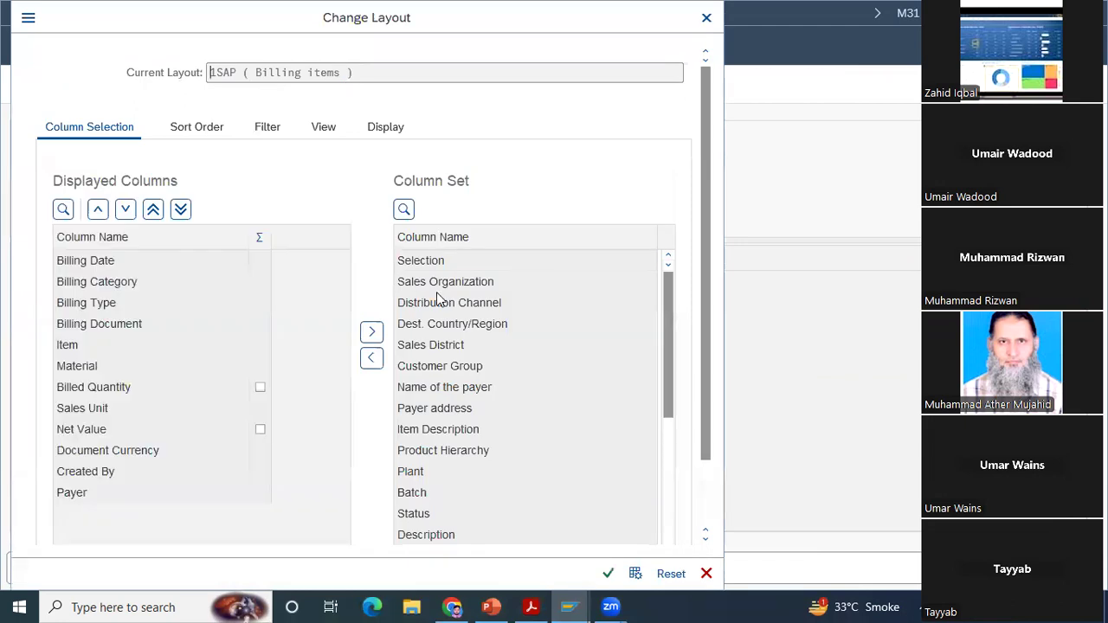
pyautogui.click(451, 338)
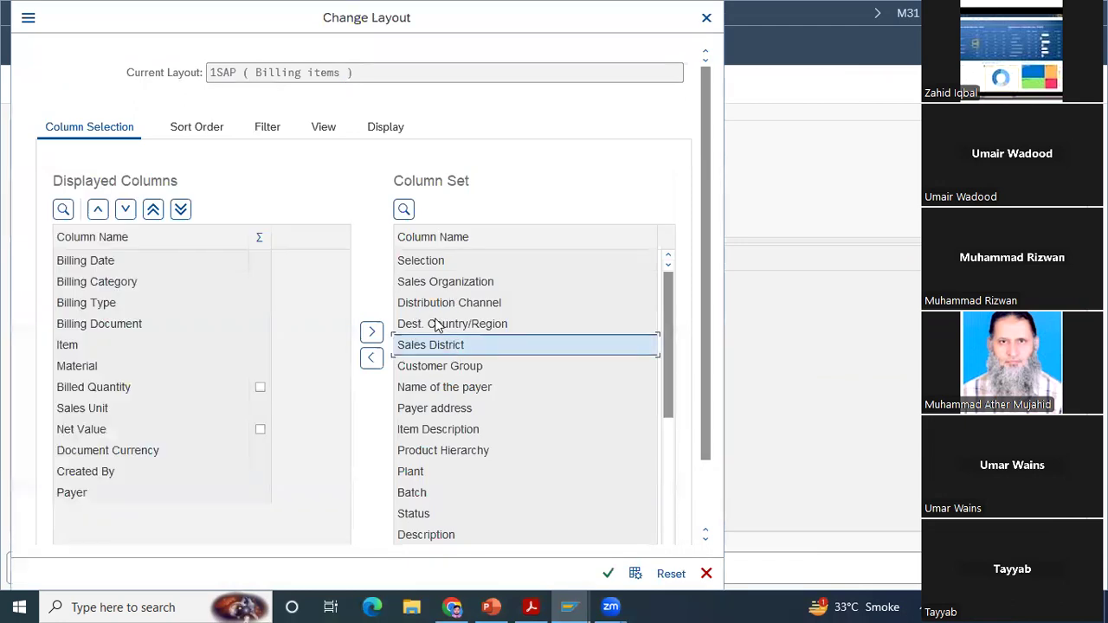
pyautogui.click(437, 323)
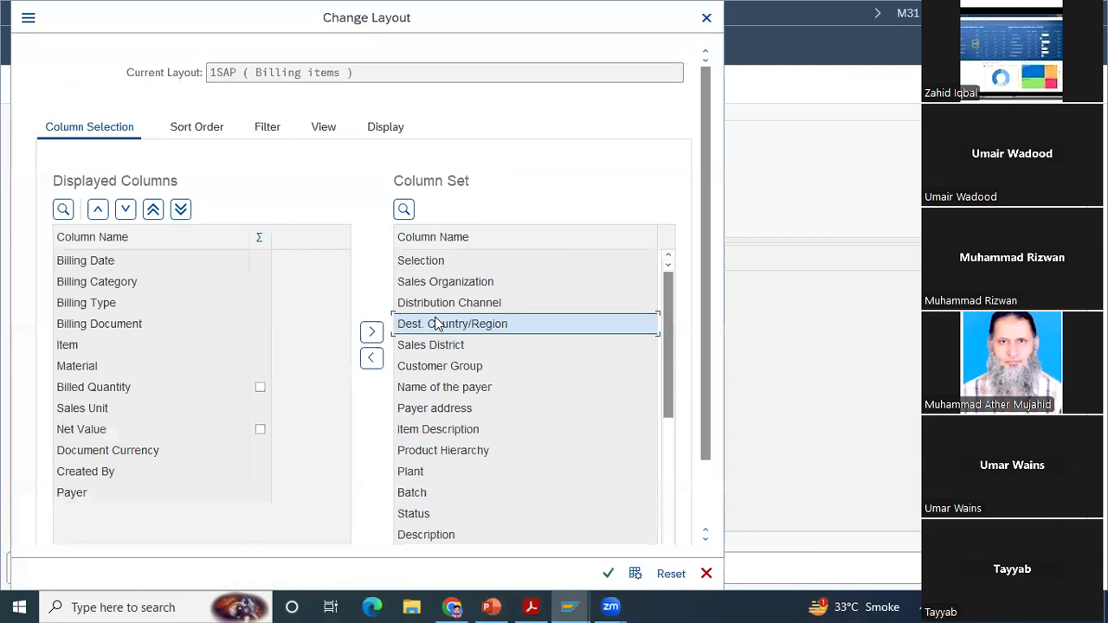
pyautogui.click(371, 358)
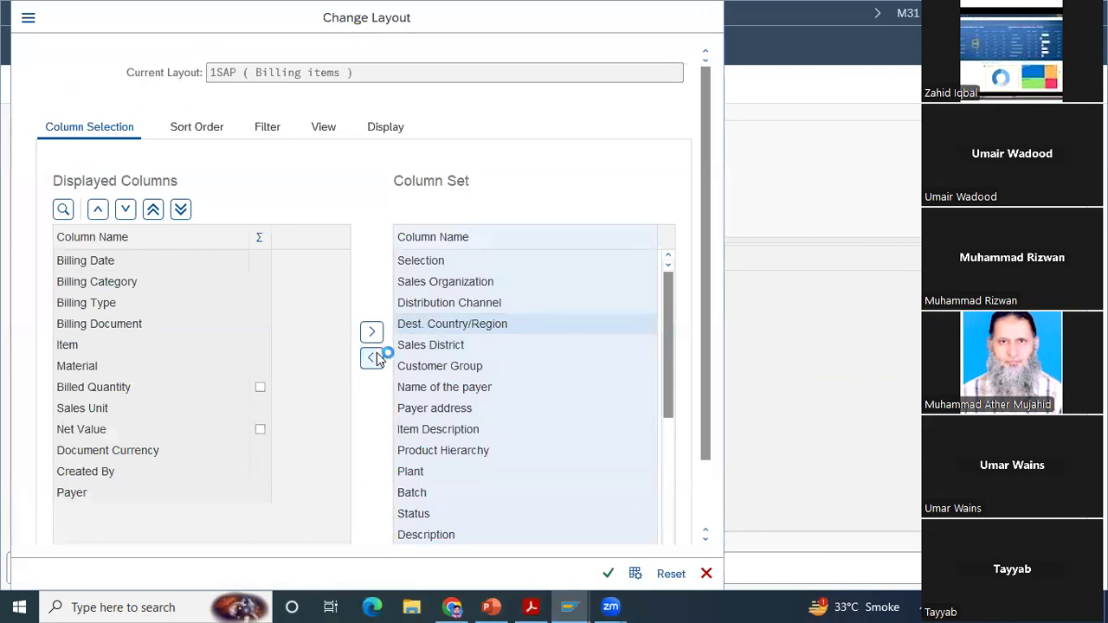
pyautogui.click(608, 574)
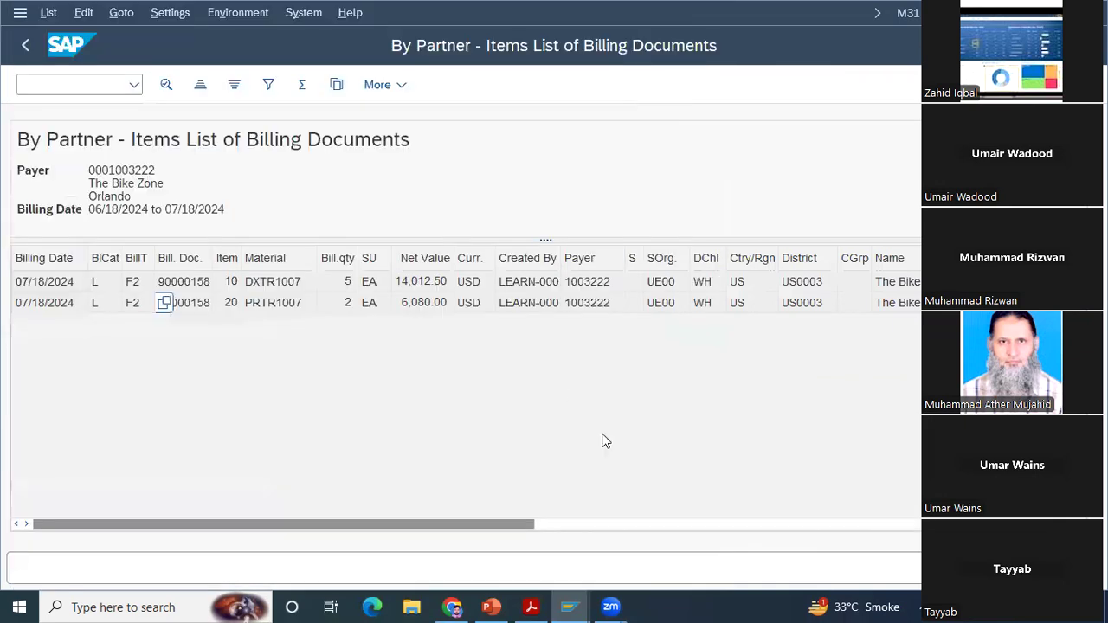
# Step: Examine the added columns for both billing items, from sales organization through posting status, document number and characteristics
pyautogui.click(618, 303)
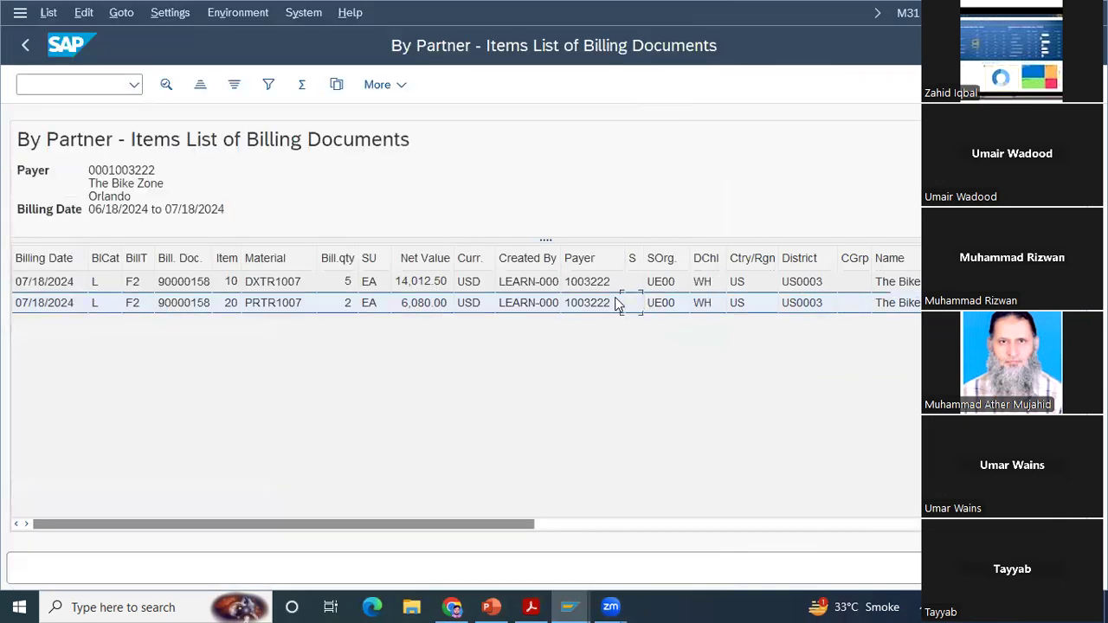
pyautogui.hscroll(3, 618, 303)
pyautogui.hscroll(2, 618, 303)
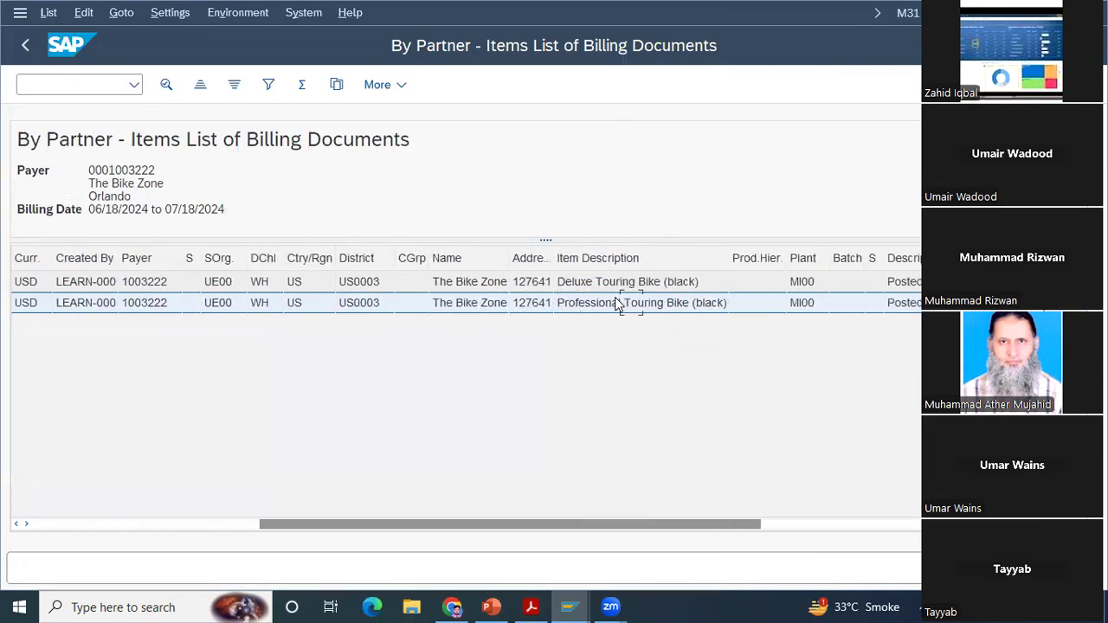
pyautogui.hscroll(2, 617, 303)
pyautogui.hscroll(5, 617, 303)
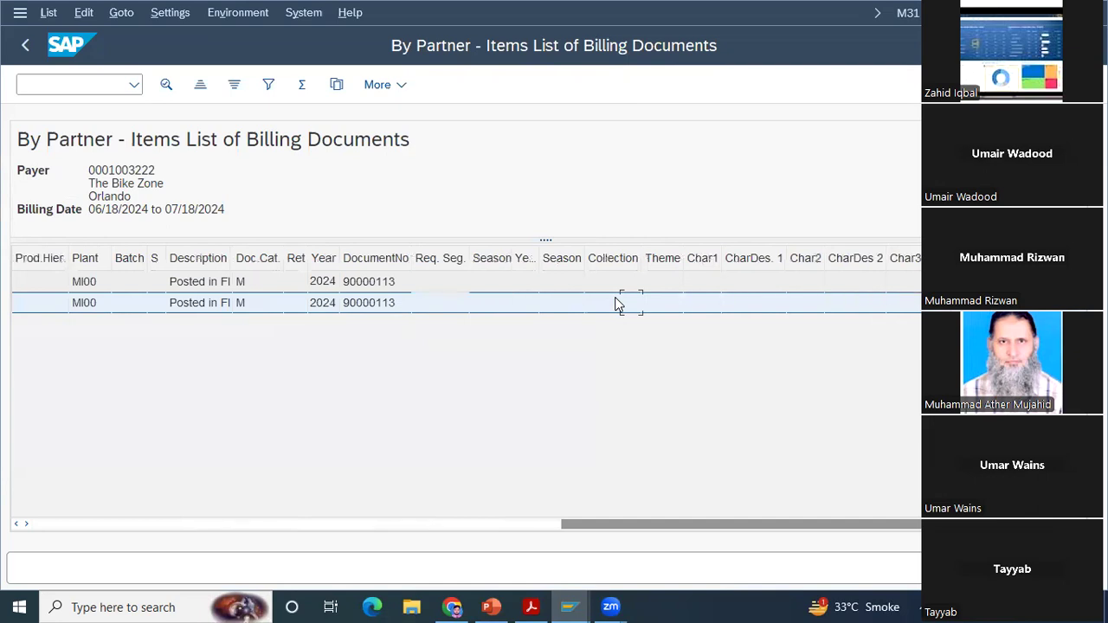
pyautogui.hscroll(-5, 618, 303)
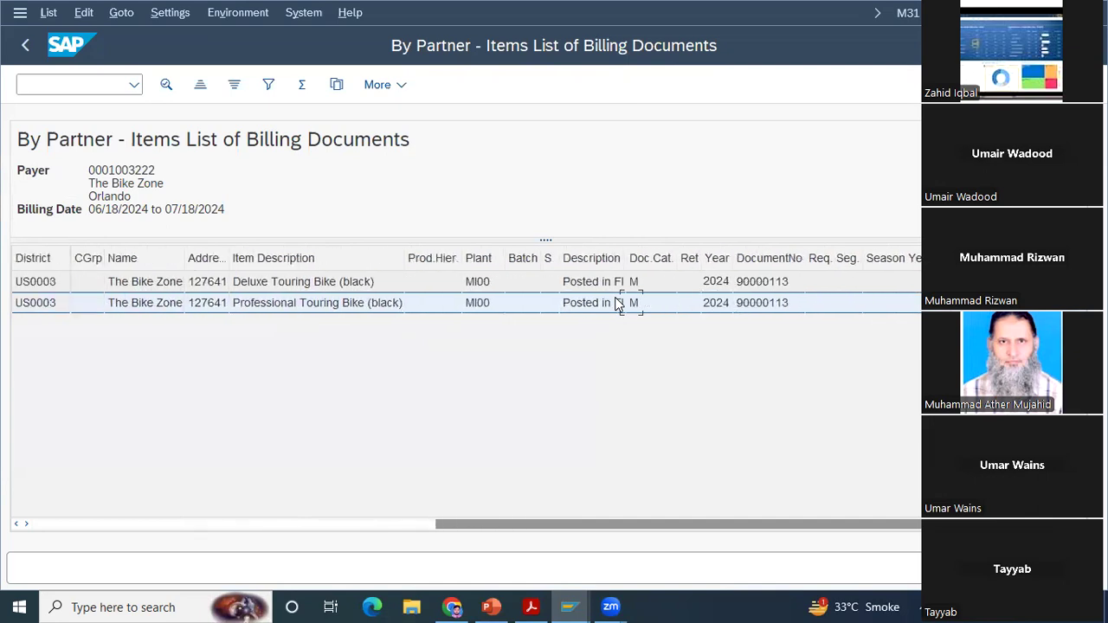
pyautogui.hscroll(-8, 617, 300)
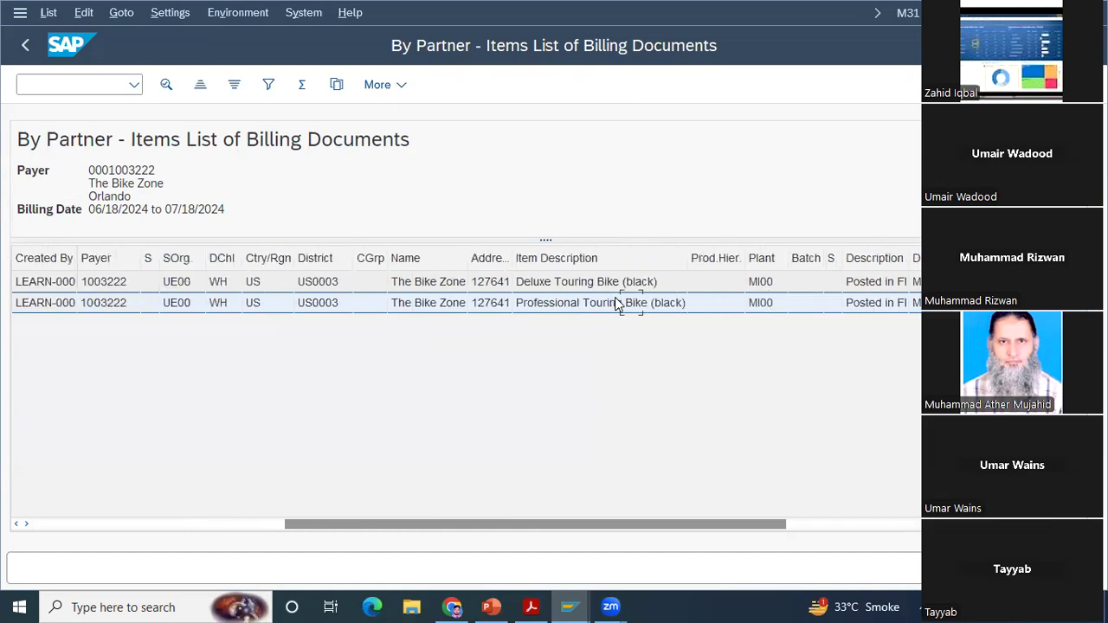
pyautogui.hscroll(-8, 617, 300)
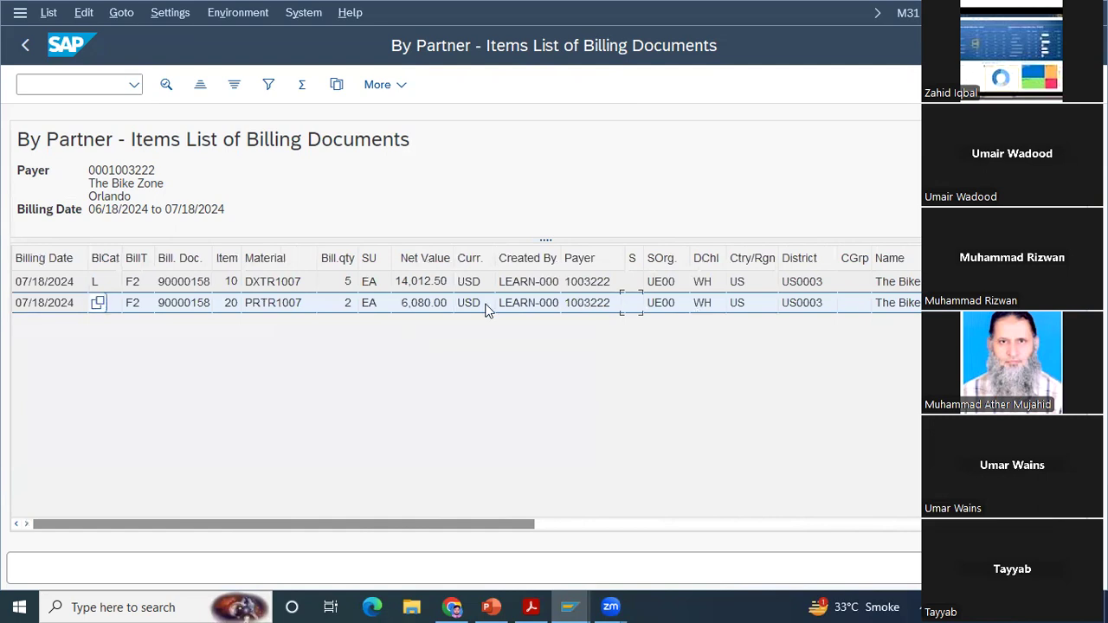
# Step: Leave the billing documents report and return to the beginning of the SAP Easy Access menu tree
pyautogui.click(29, 48)
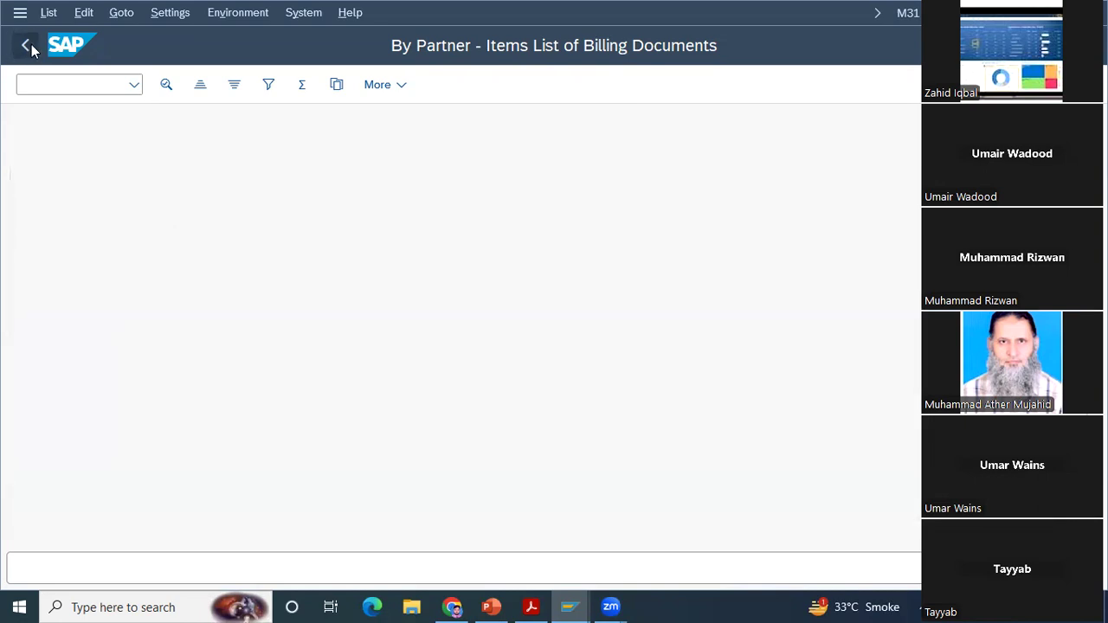
pyautogui.click(32, 50)
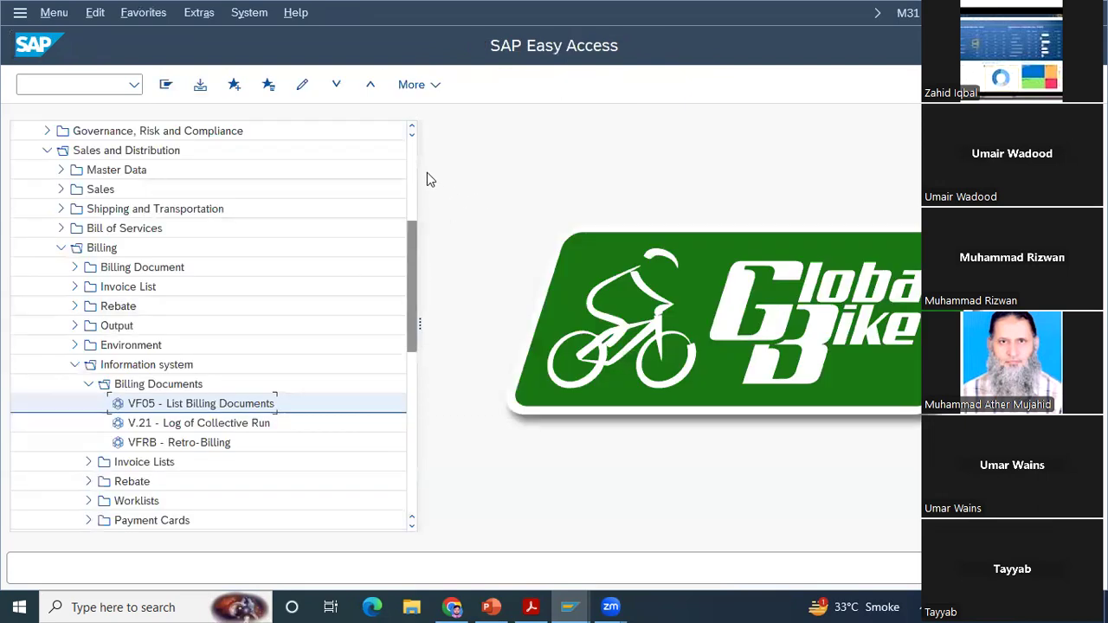
pyautogui.scroll(4, 409, 160)
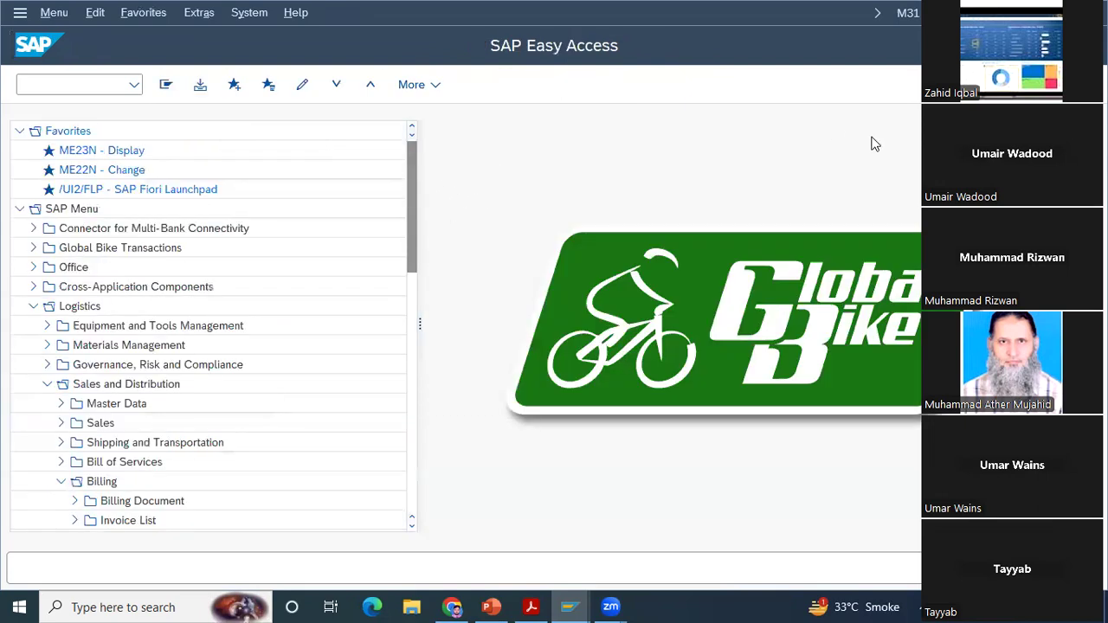
pyautogui.moveTo(534, 605)
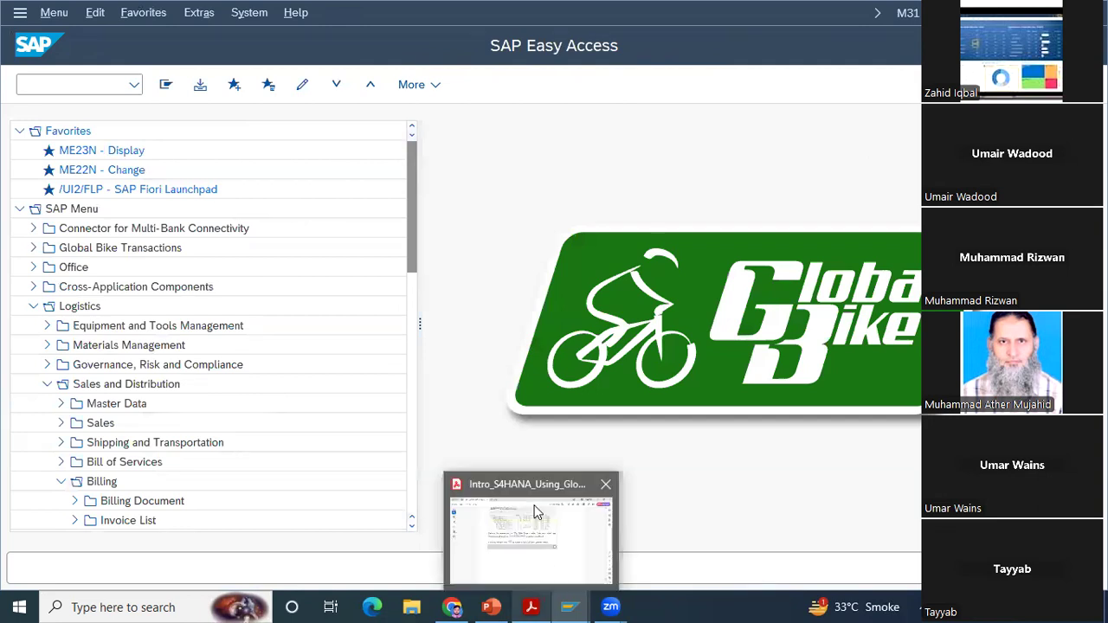